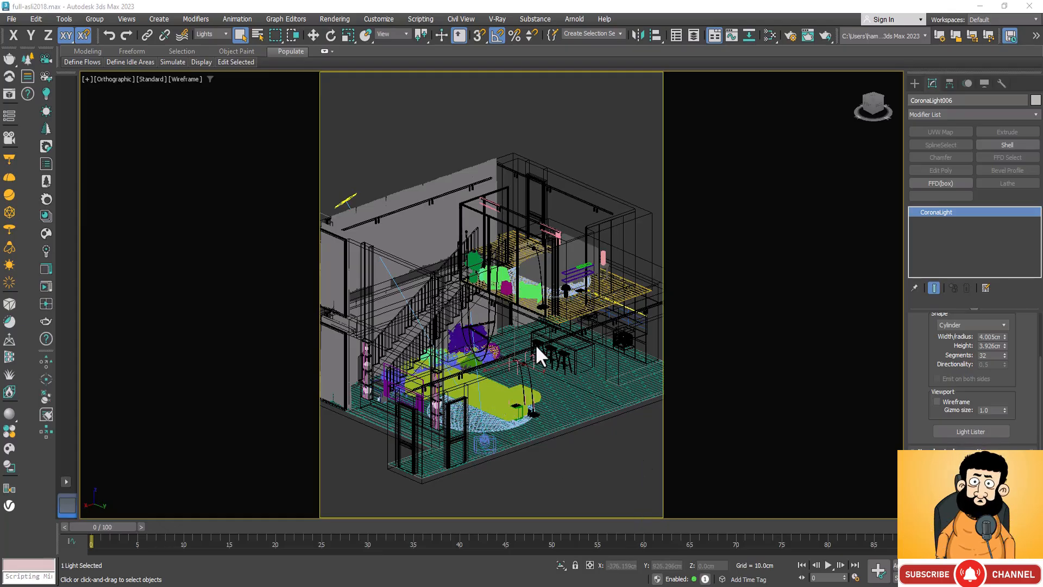
Step: Select the spherical Corona light of the round floor lamp beside the plants on the lower floor
scroll(534, 182, "up", 5)
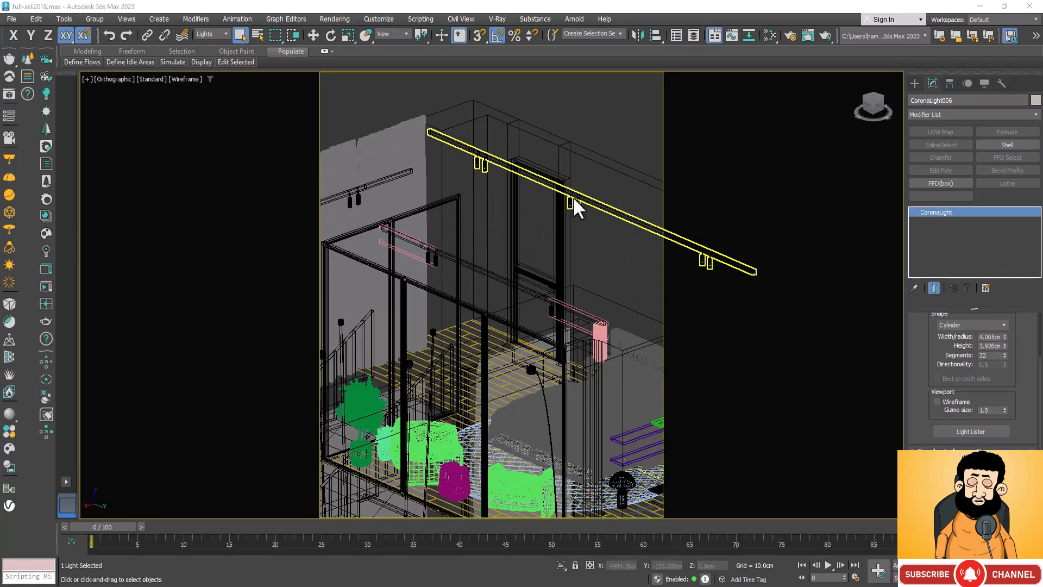
scroll(570, 204, "down", 2)
scroll(529, 318, "up", 2)
scroll(536, 326, "down", 6)
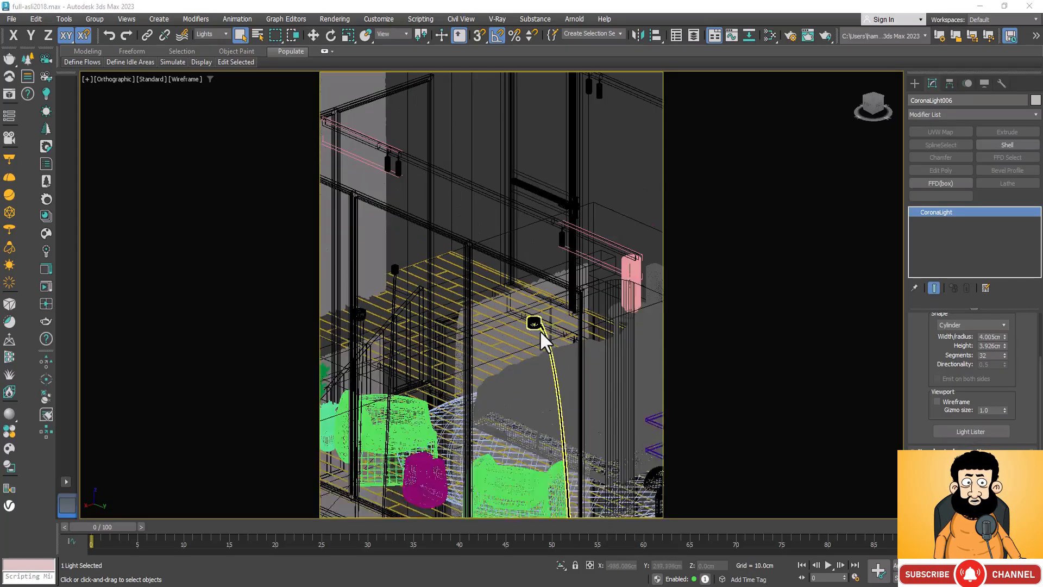
scroll(502, 363, "up", 4)
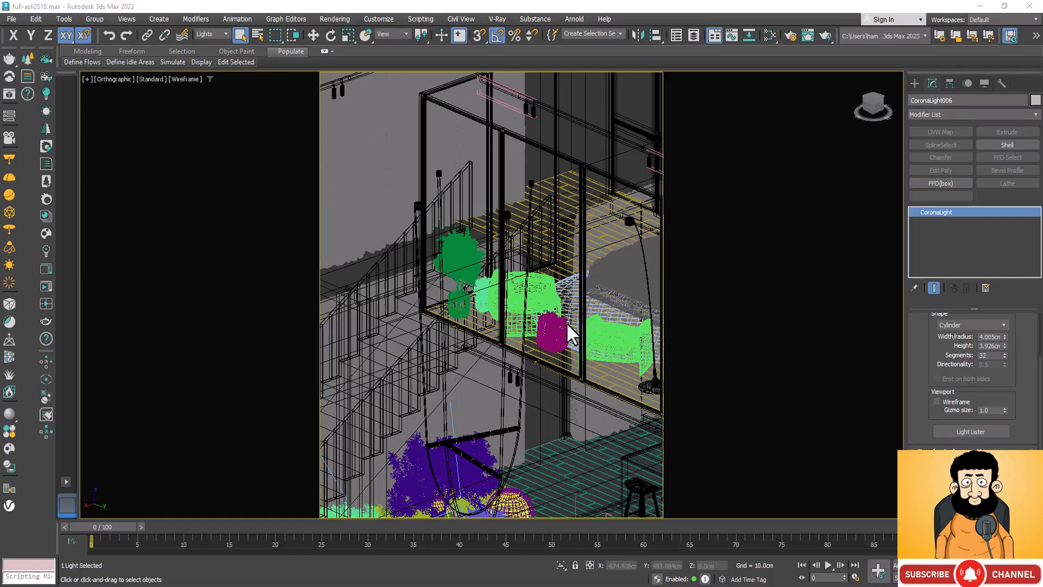
scroll(471, 230, "down", 2)
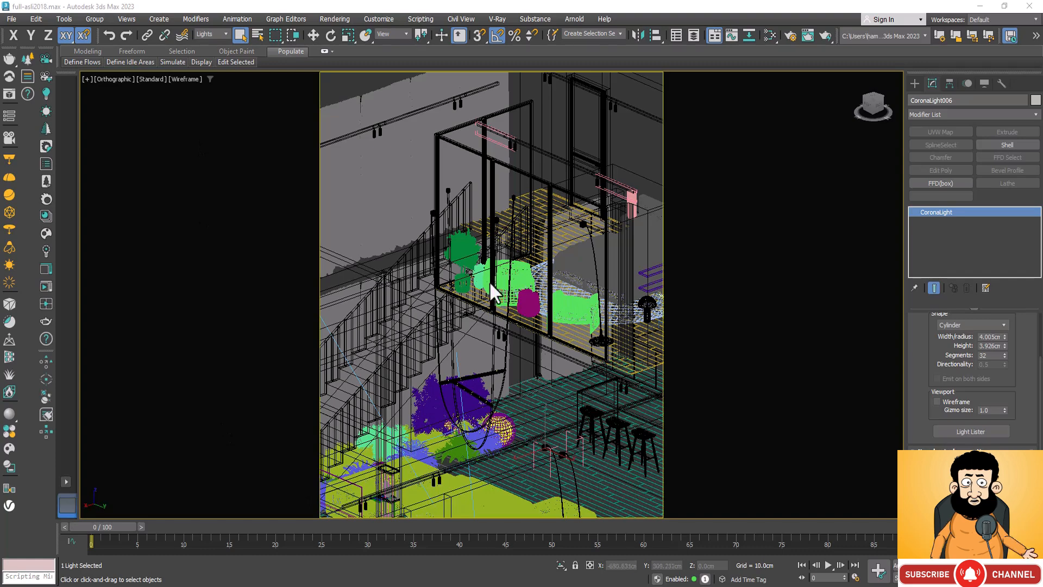
scroll(513, 444, "up", 5)
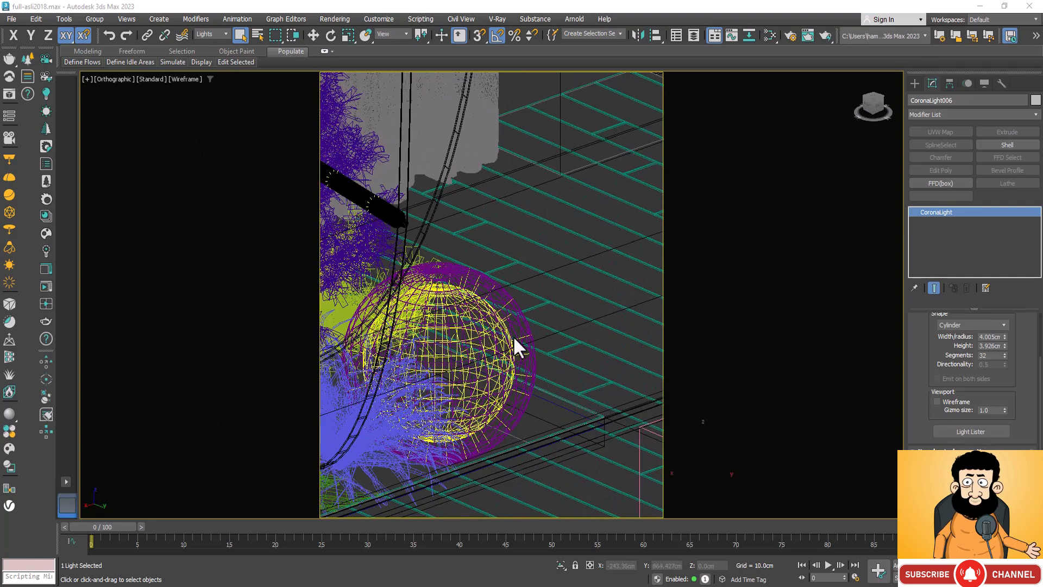
left_click(463, 334)
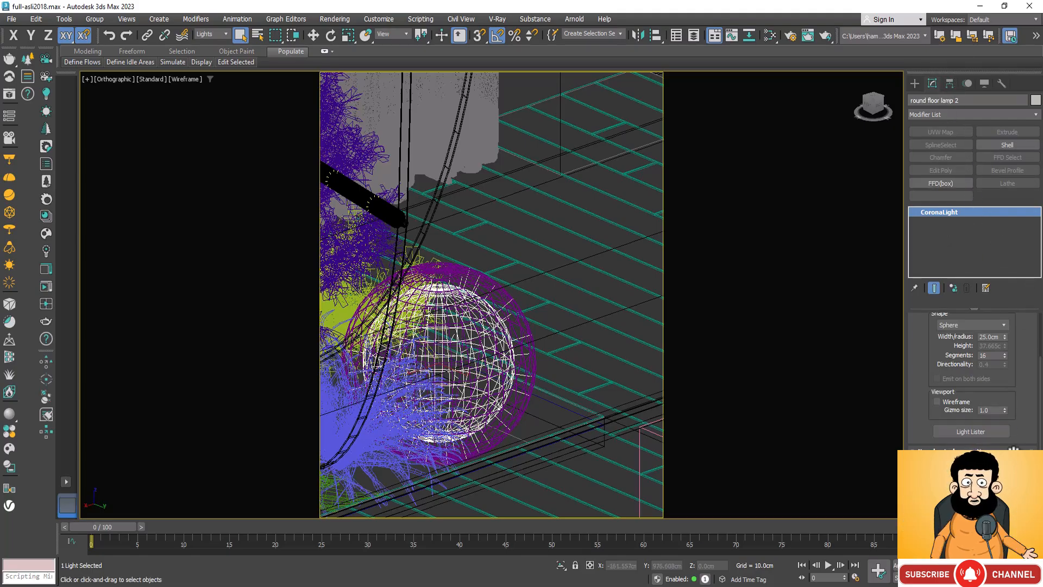
Step: Look at the creation settings of a CoronaLight and its available shapes, and return to the floor lamp light's parameters
left_click(916, 83)
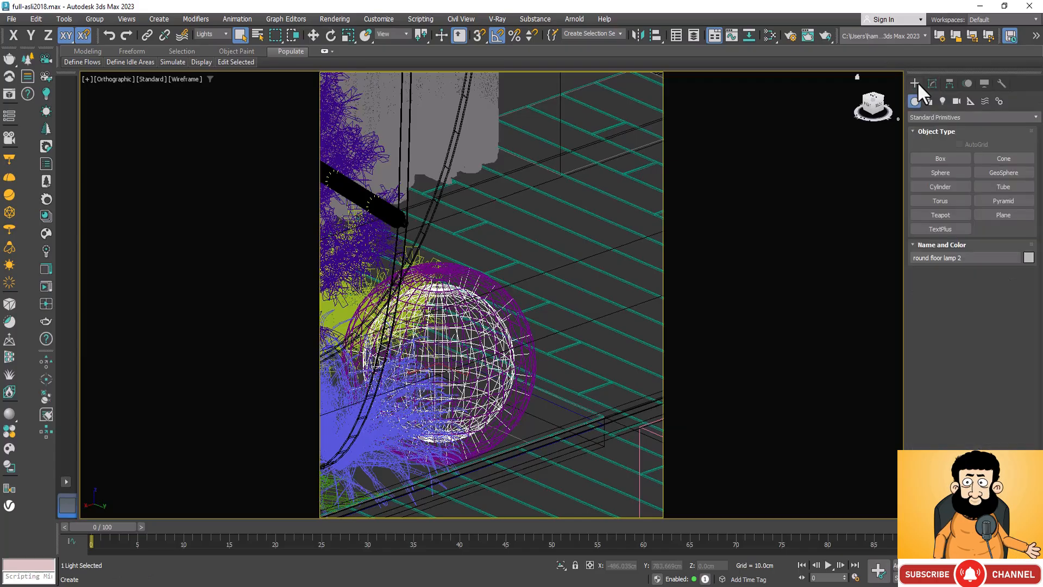
left_click(944, 100)
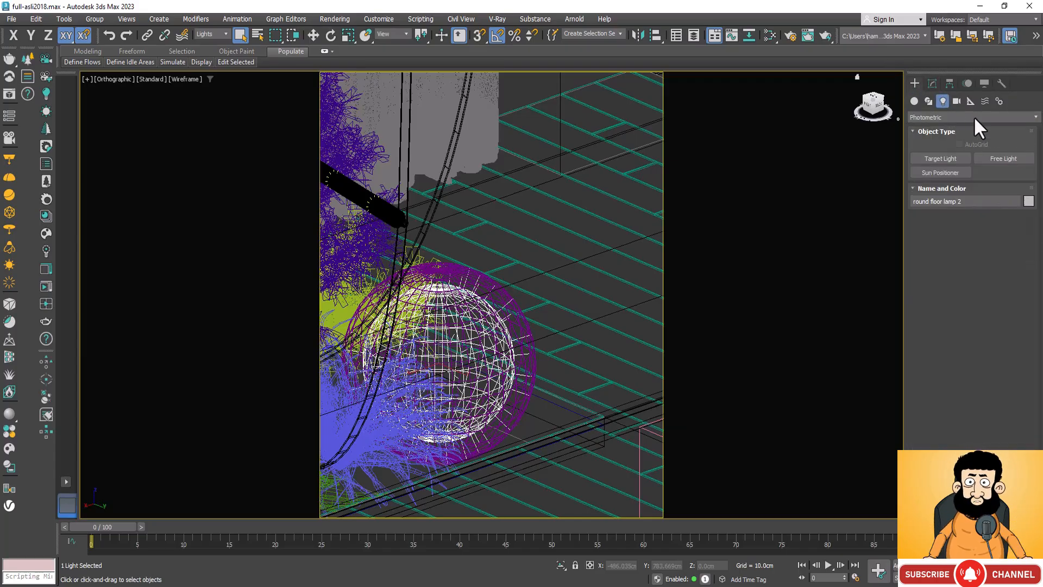
left_click(1036, 118)
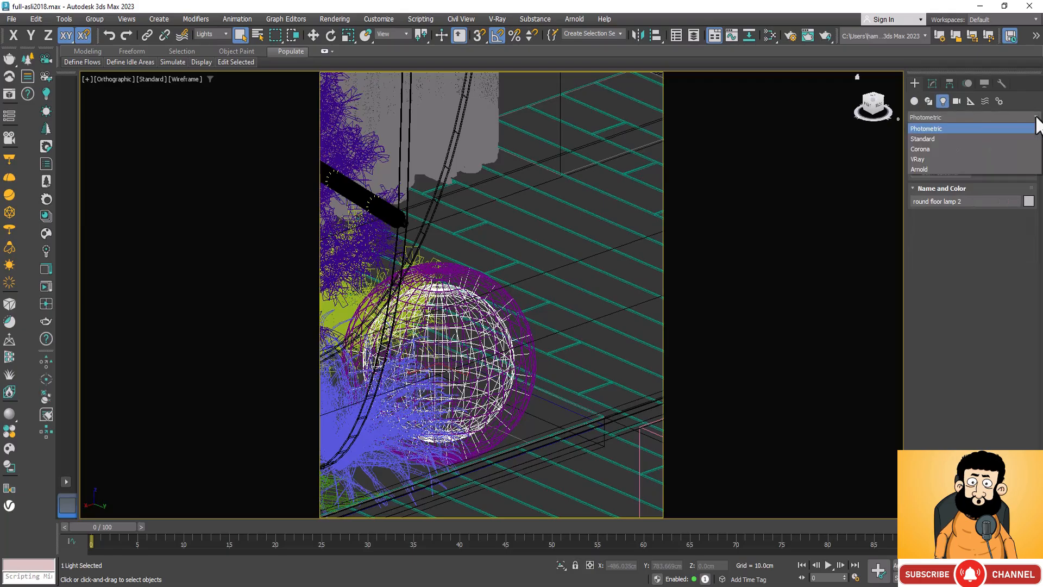
left_click(934, 149)
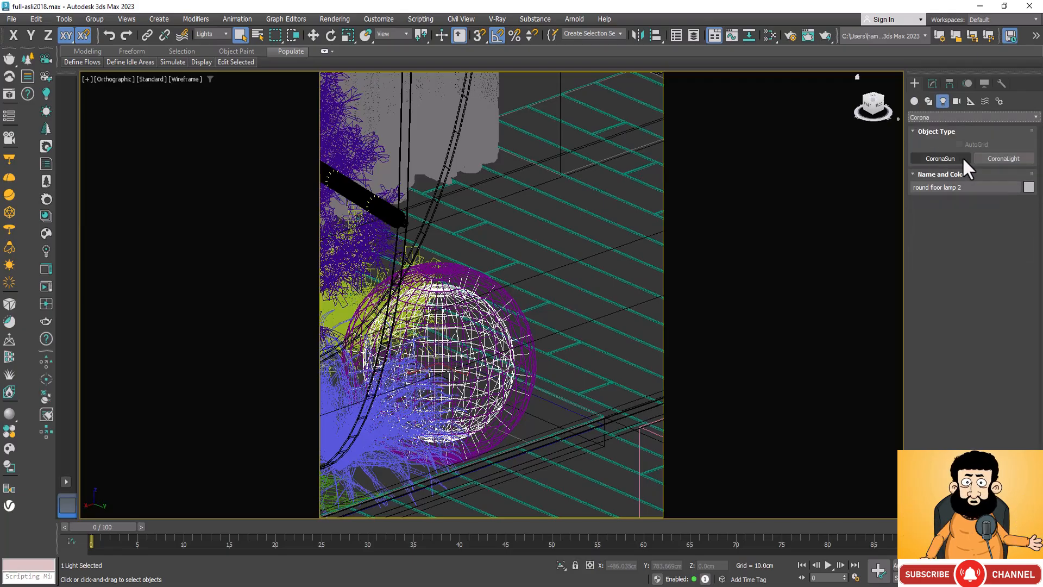
left_click(1018, 157)
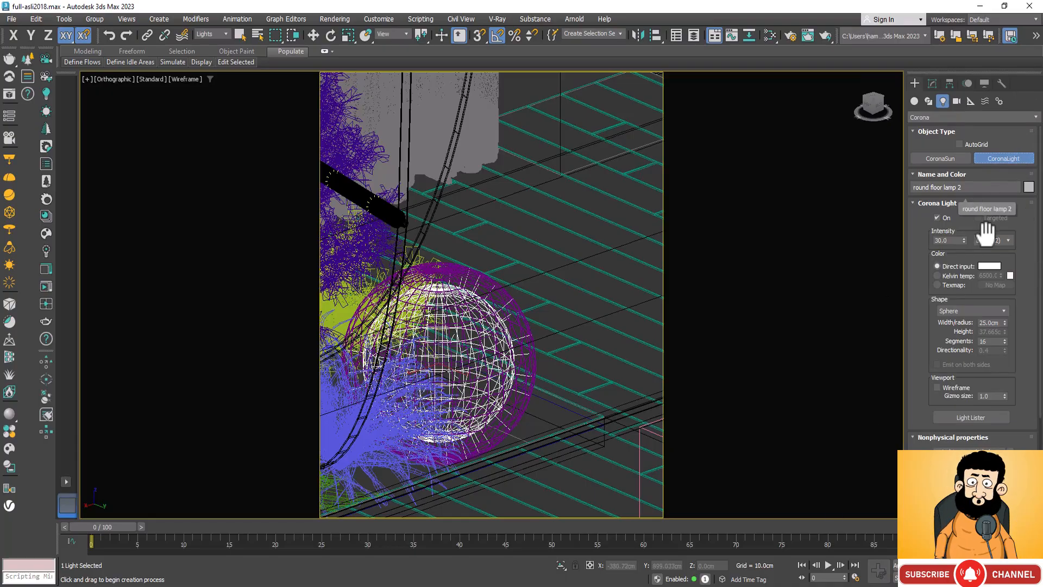
left_click(1002, 310)
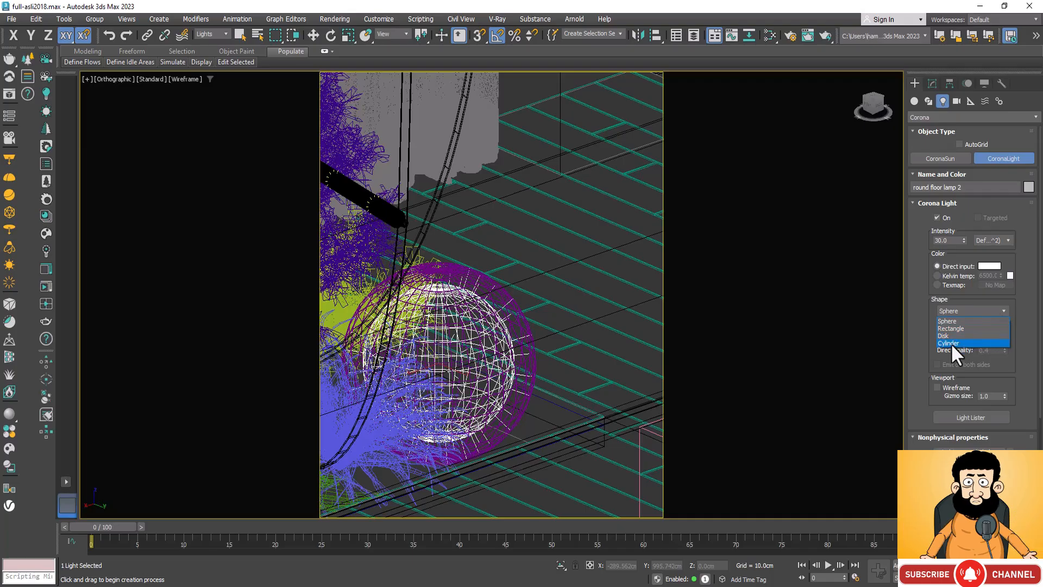
left_click(1026, 312)
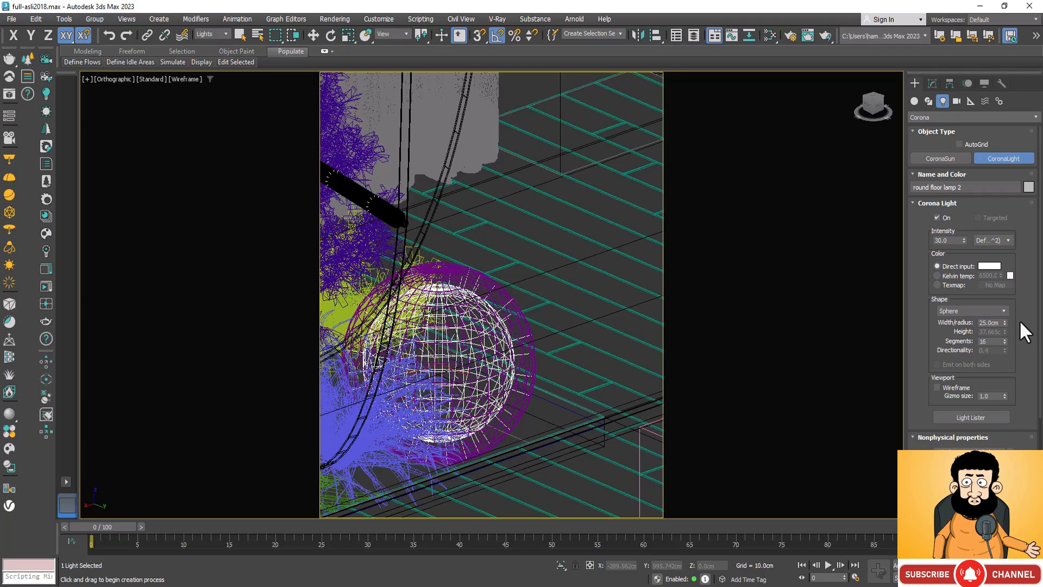
left_click(466, 355)
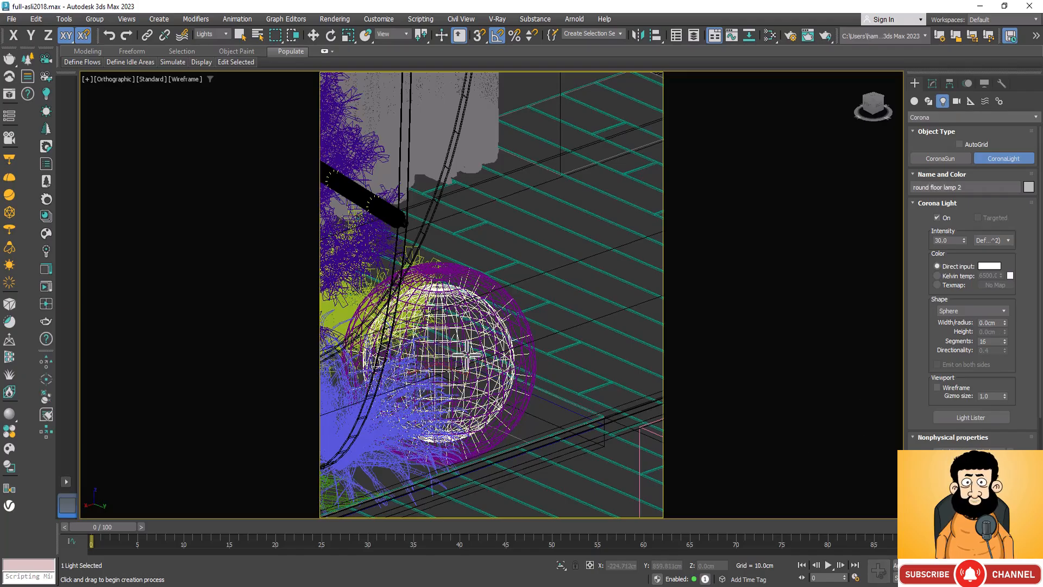
left_click(932, 83)
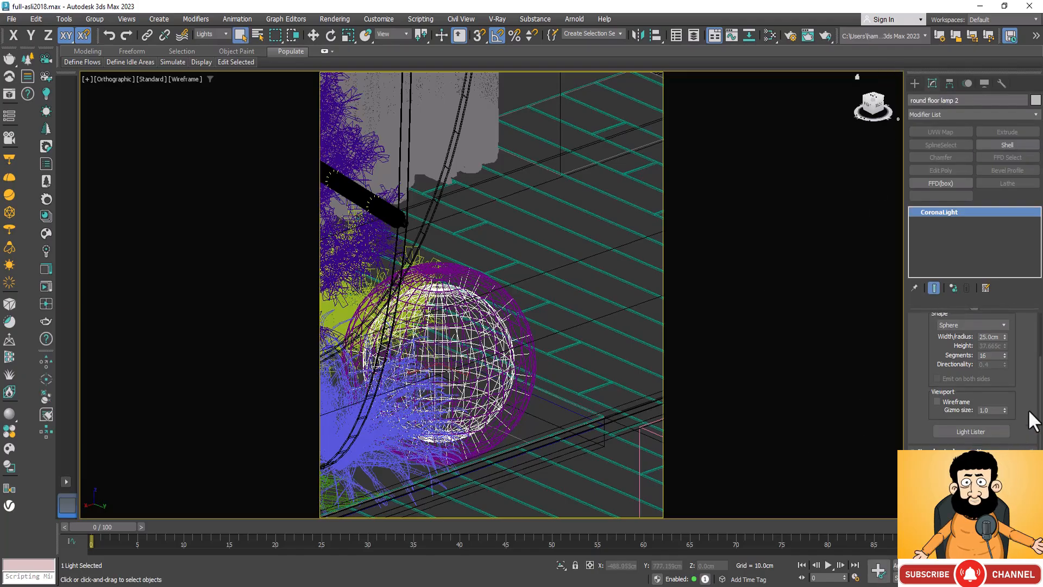
Step: Check the floor lamp light's direct input colour and switch its colour mode to Kelvin temperature
scroll(1008, 374, "up", 2)
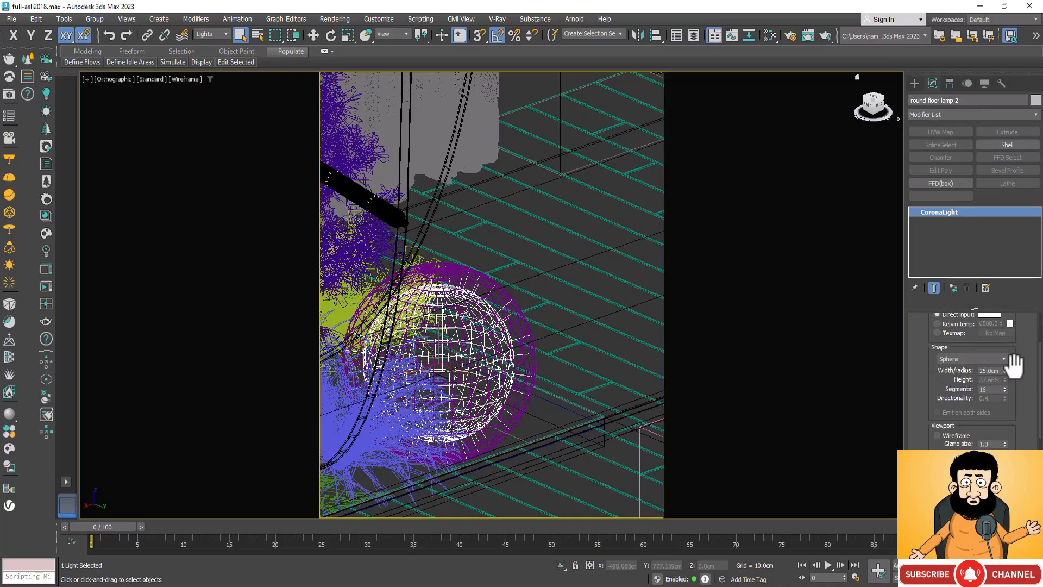
scroll(1023, 371, "up", 3)
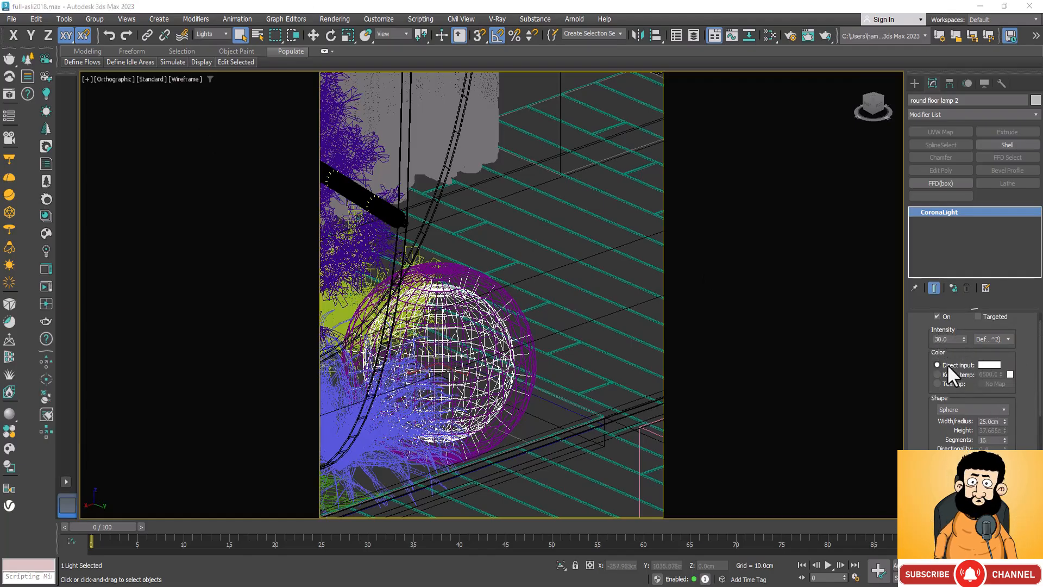
left_click(991, 363)
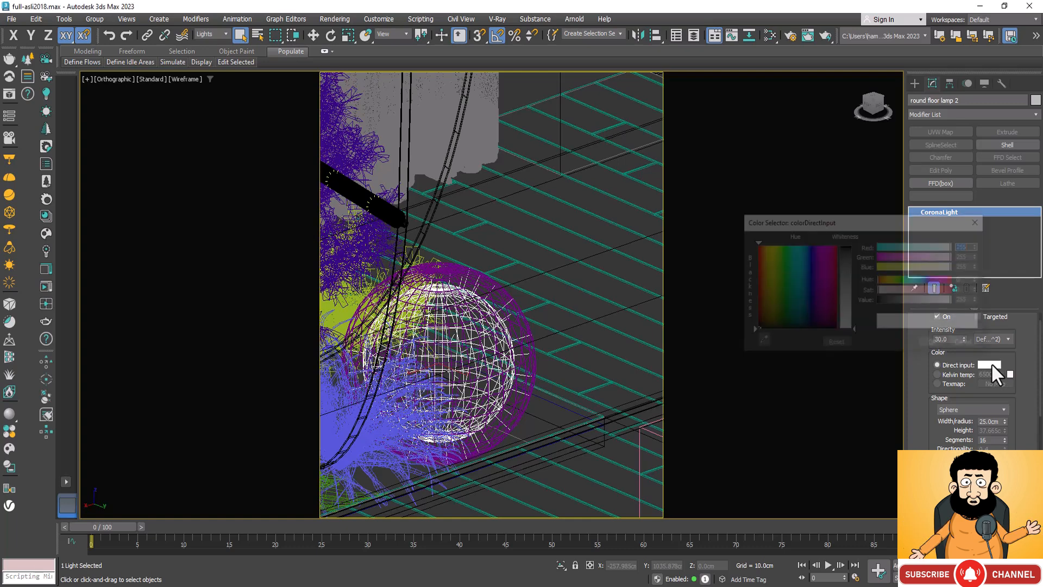
left_click(975, 222)
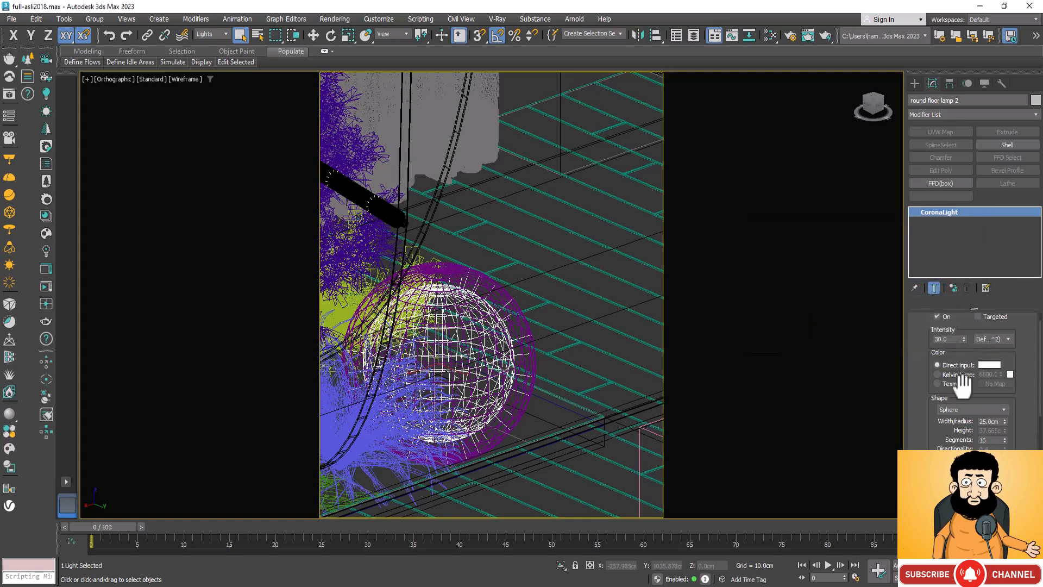
left_click(944, 373)
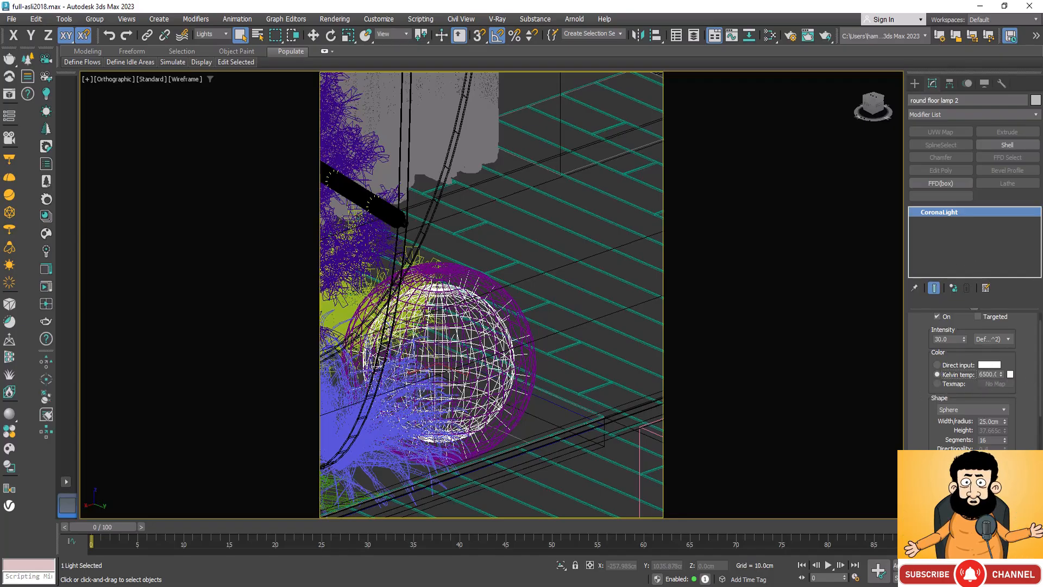
scroll(521, 347, "down", 10)
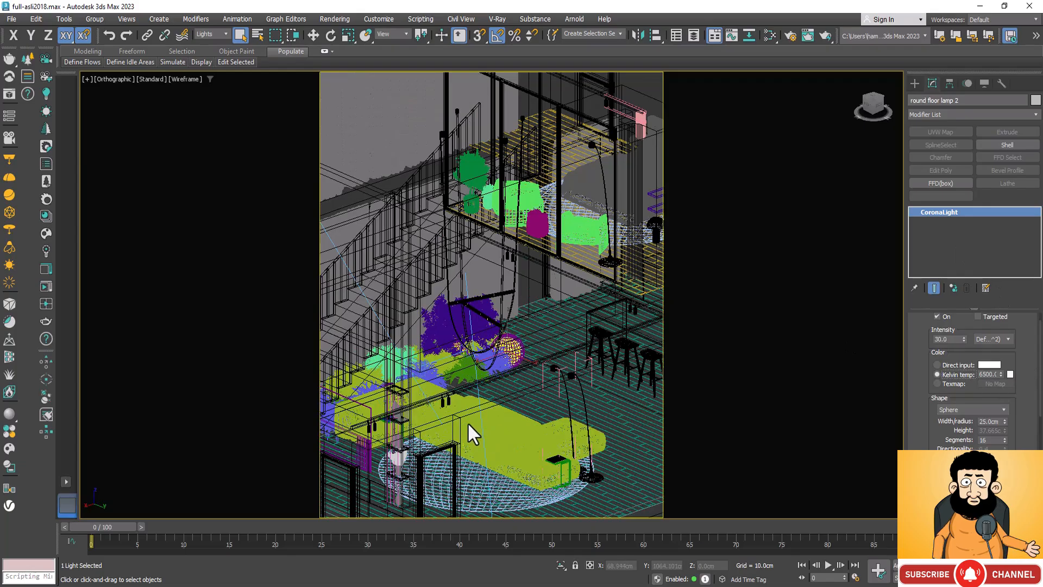
scroll(495, 418, "down", 2)
left_click(541, 262)
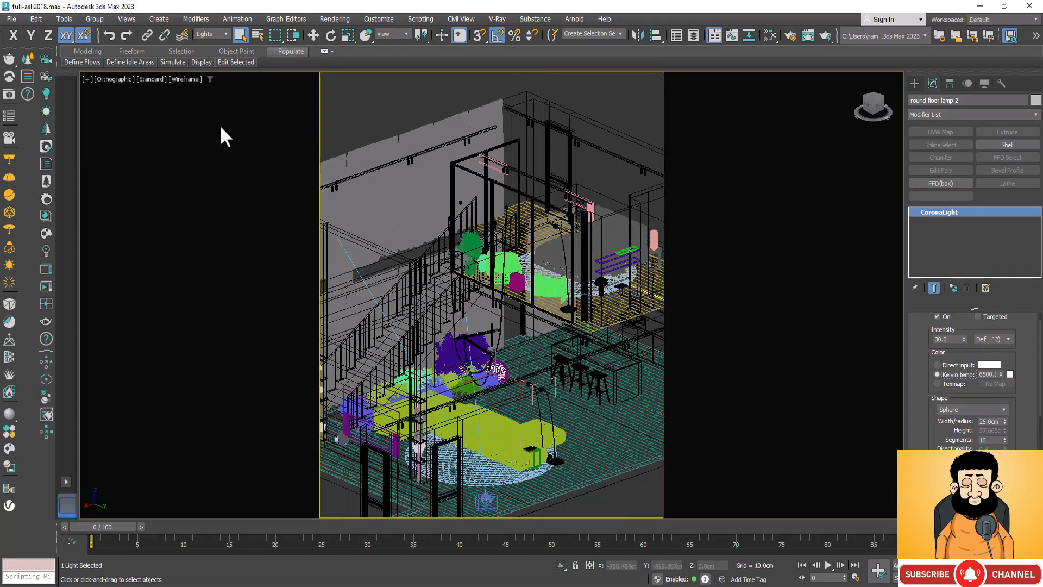
key("z")
scroll(523, 315, "down", 8)
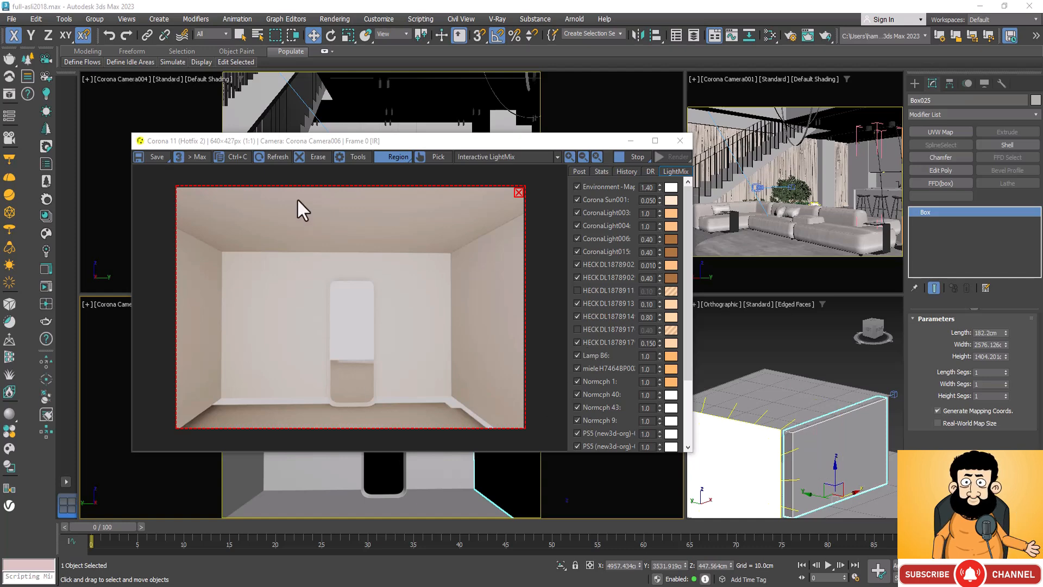
left_click(355, 195)
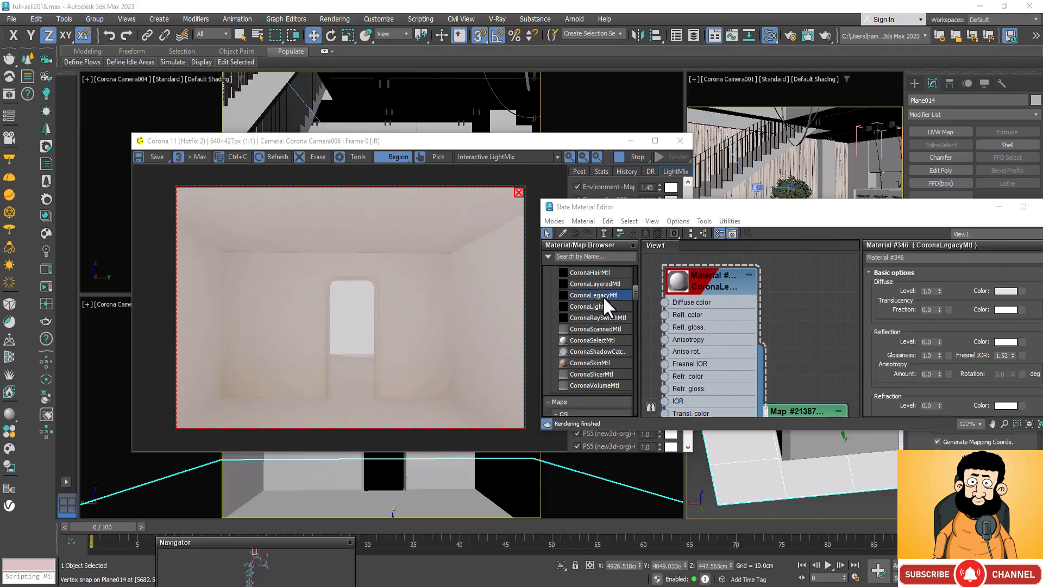
Step: Add a new CoronaLegacyMtl and assign it to the floor plane as Material #3462
left_click_drag(602, 296, 824, 291)
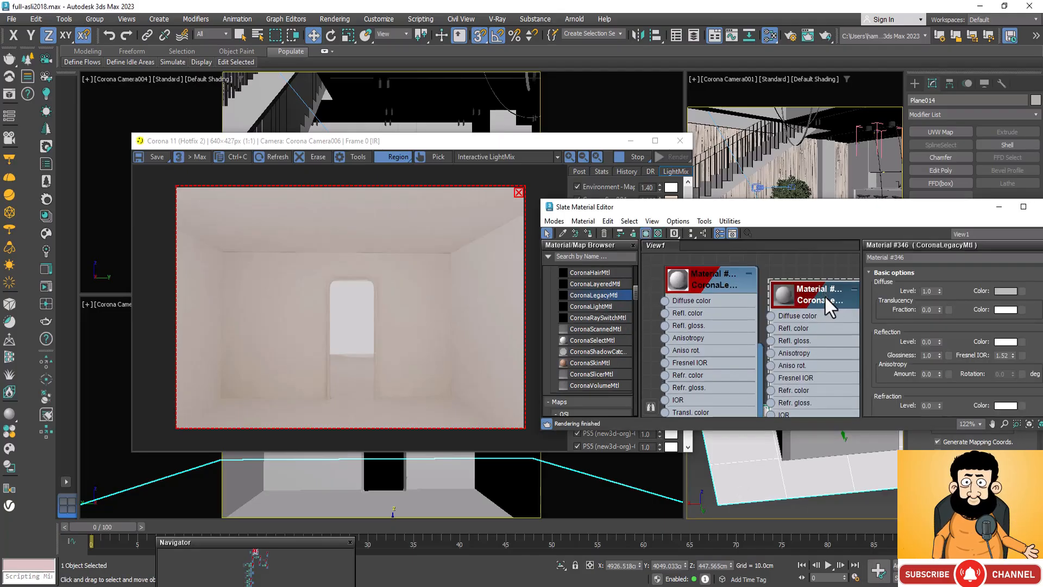
left_click(591, 231)
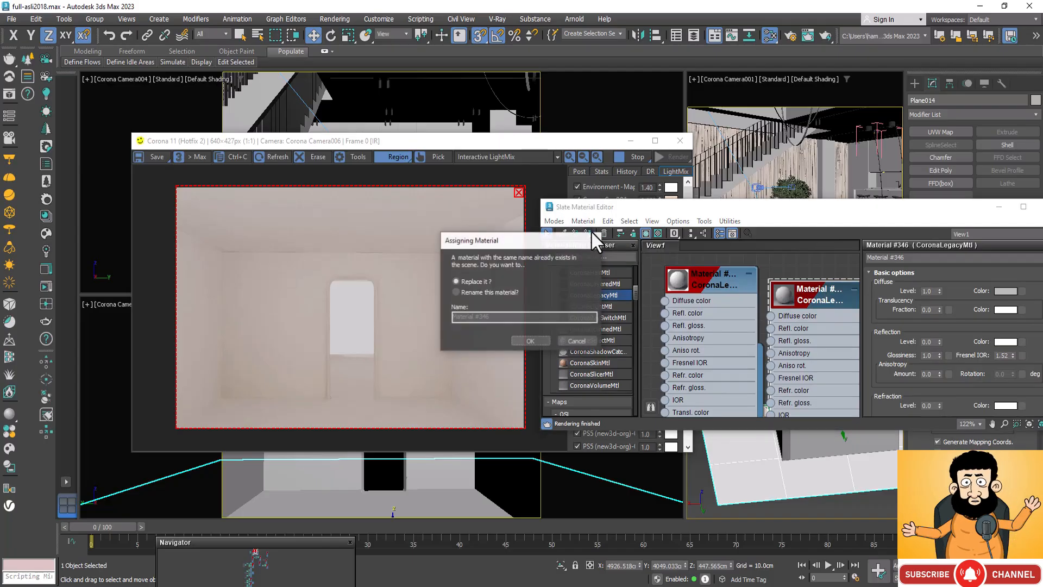
left_click(536, 338)
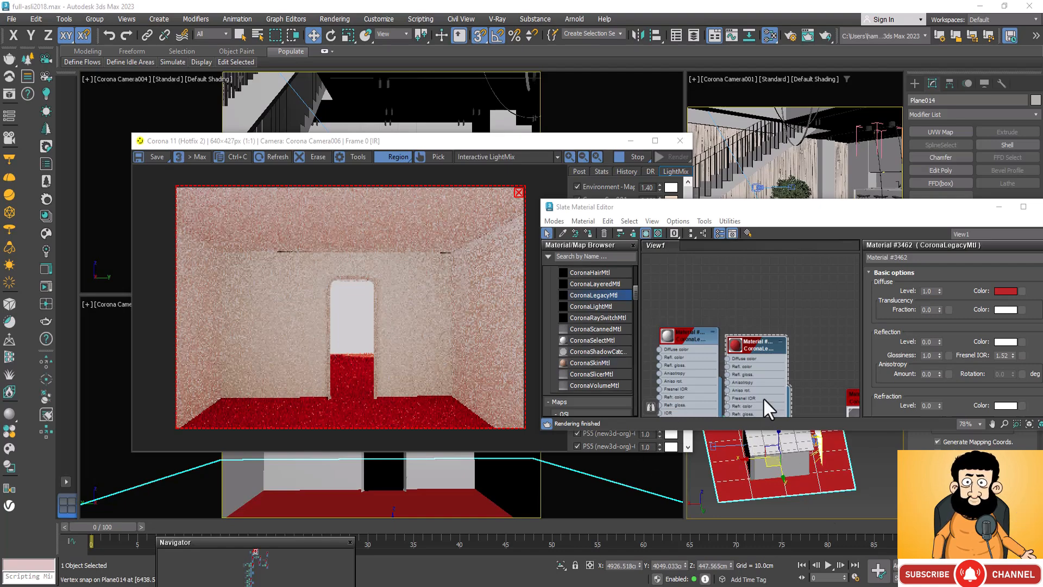
Step: Move the red floor material's node clear of the neighbouring material and open its diffuse colour
left_click_drag(755, 341, 789, 277)
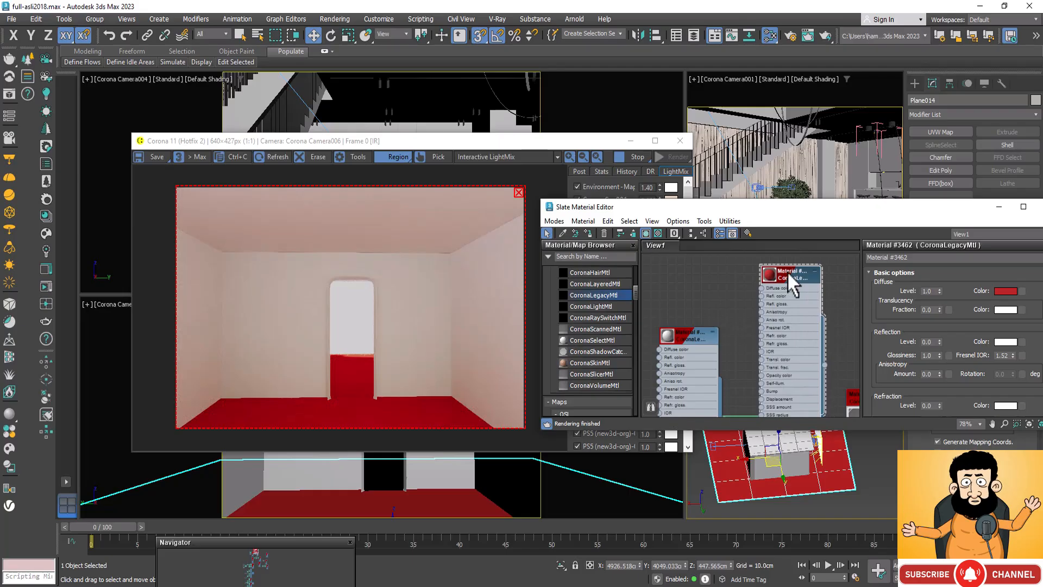
left_click(1011, 291)
left_click(997, 147)
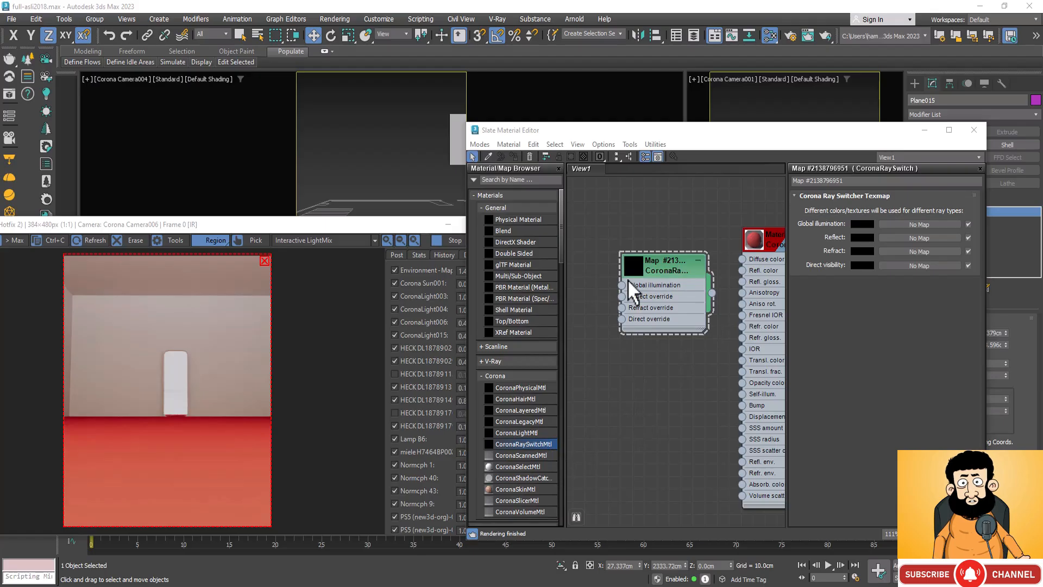
Step: Add a Color Correction map below the Corona Ray Switch map in the material graph
right_click(611, 349)
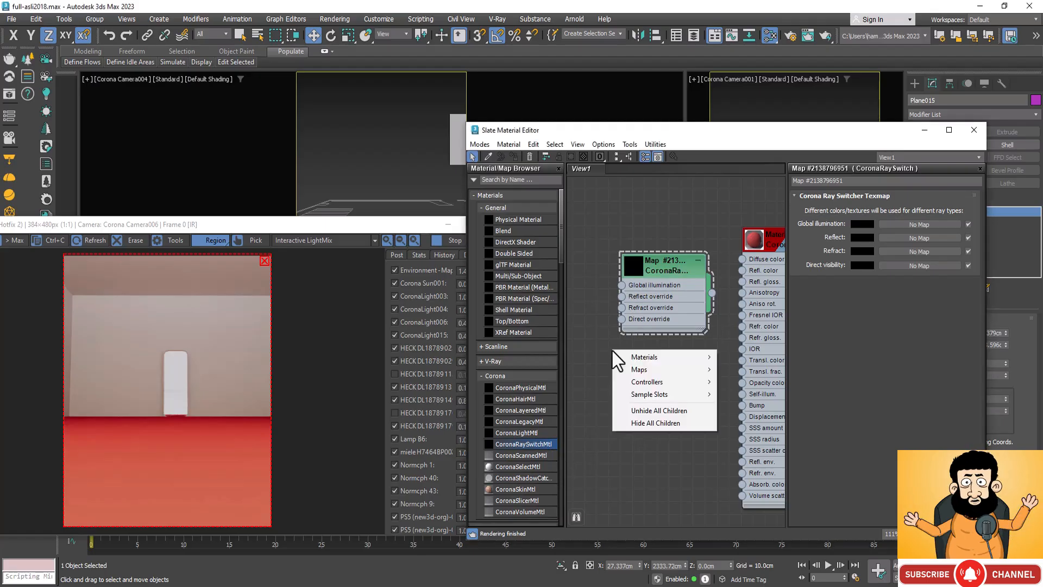
mouse_move(705, 371)
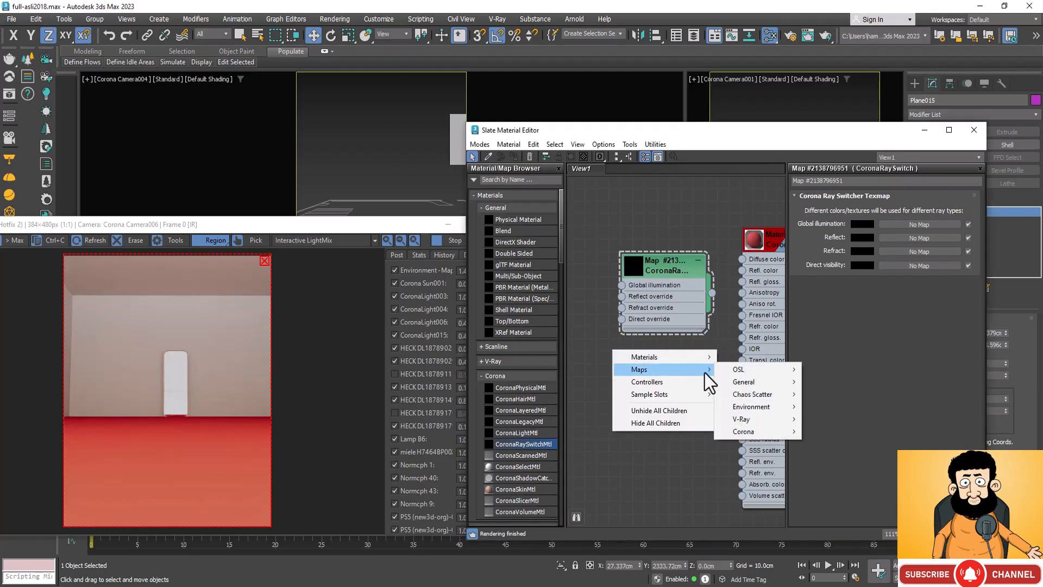
mouse_move(793, 381)
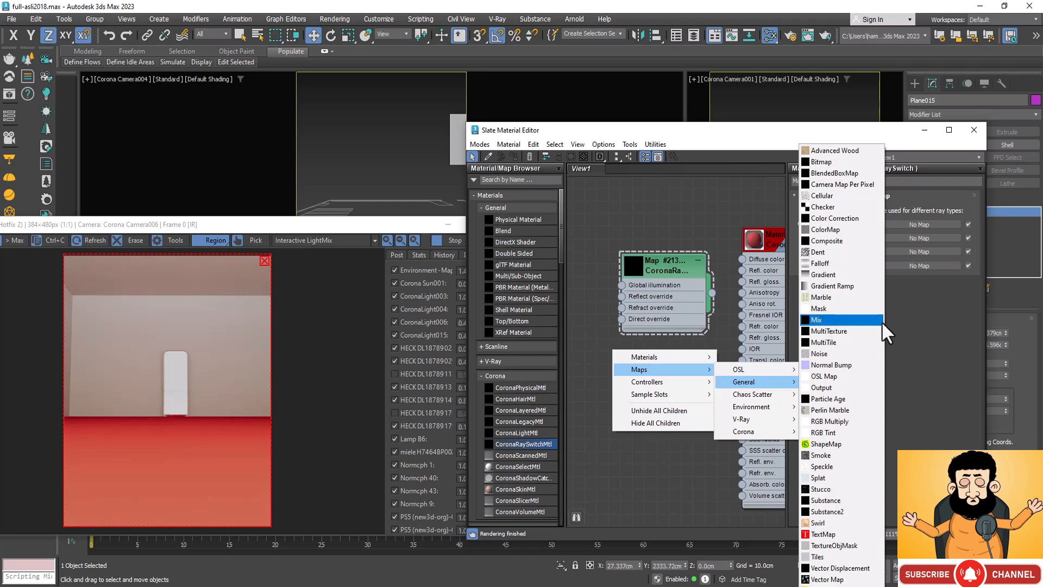
left_click(851, 220)
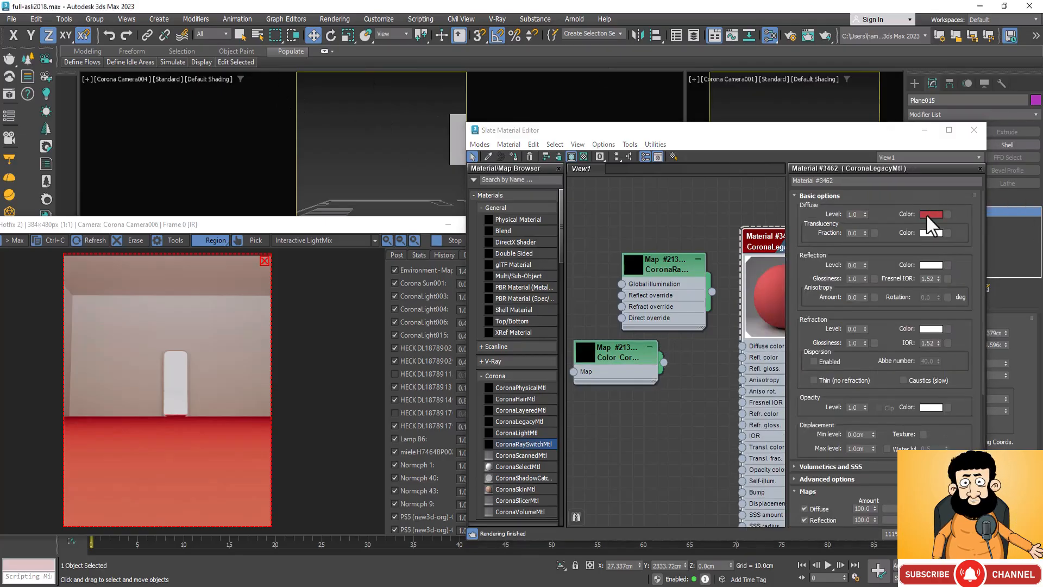
Step: Copy the red diffuse colour of the floor material
left_click(926, 213)
right_click(927, 216)
left_click(913, 72)
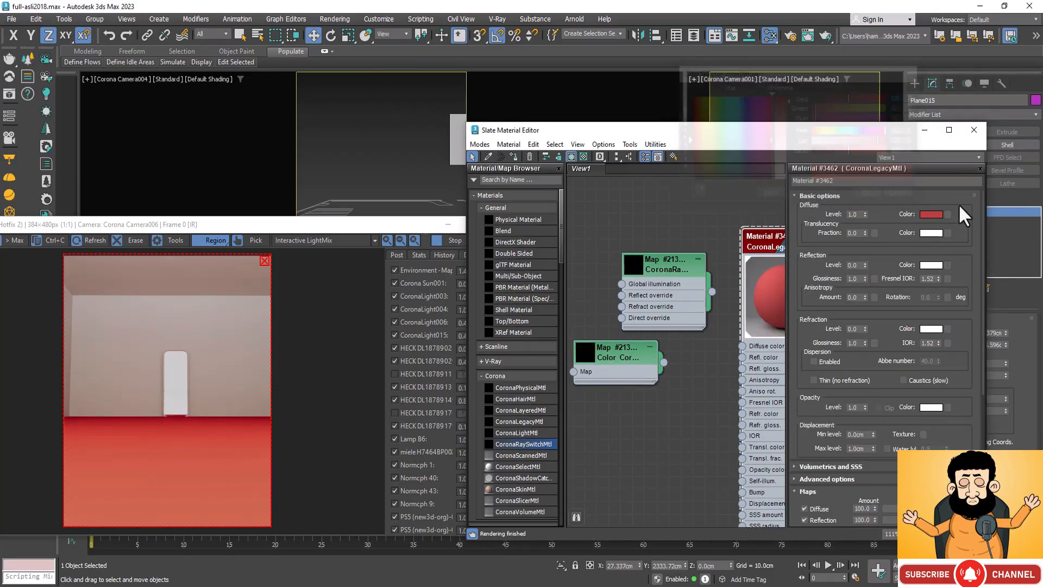
right_click(927, 218)
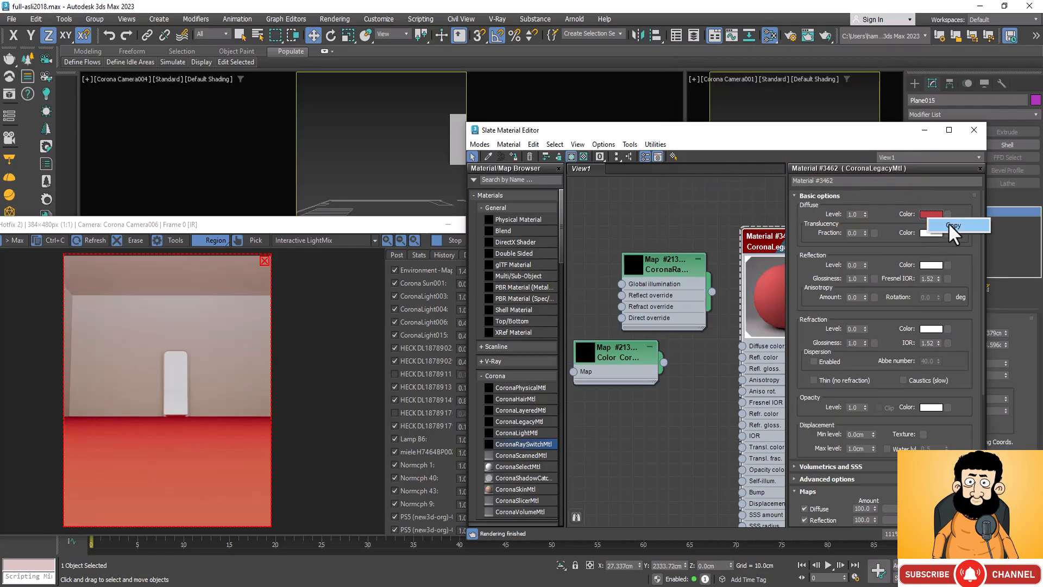
left_click(948, 223)
Step: Try to paste the copied red into the Color Correction map's base colour
double_click(618, 345)
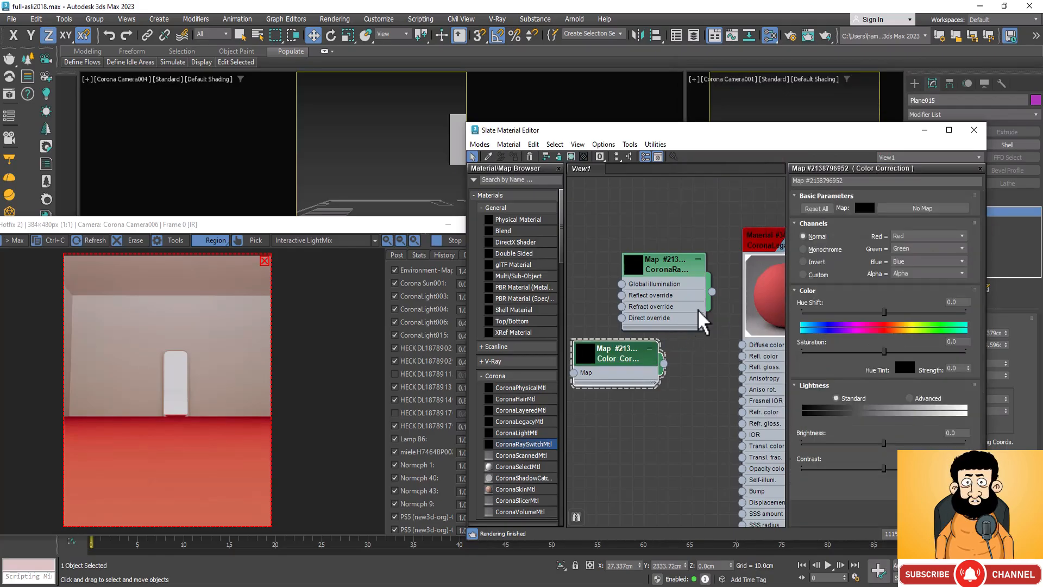
left_click(865, 208)
right_click(864, 208)
left_click(884, 232)
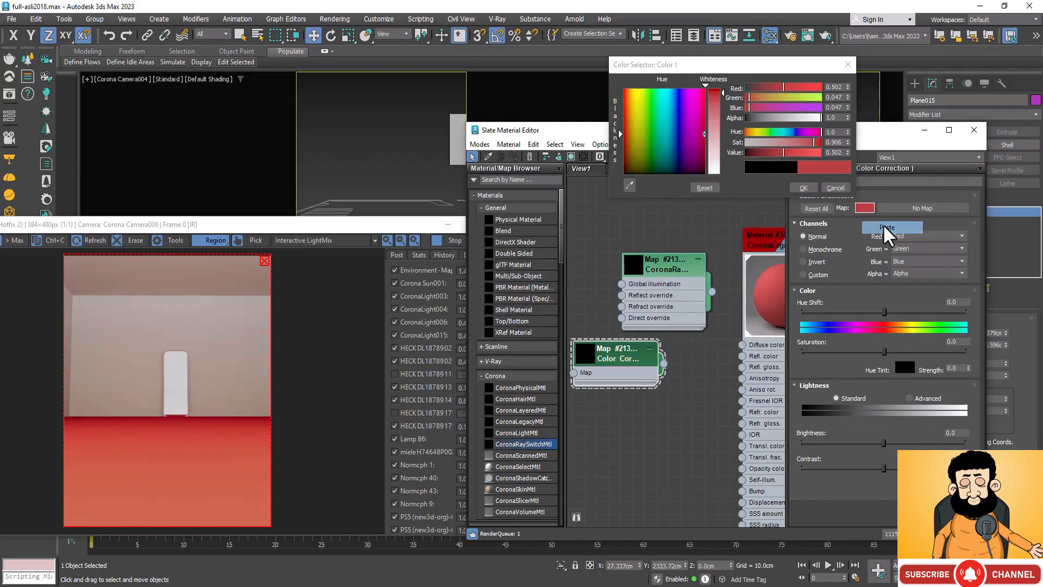
left_click(848, 66)
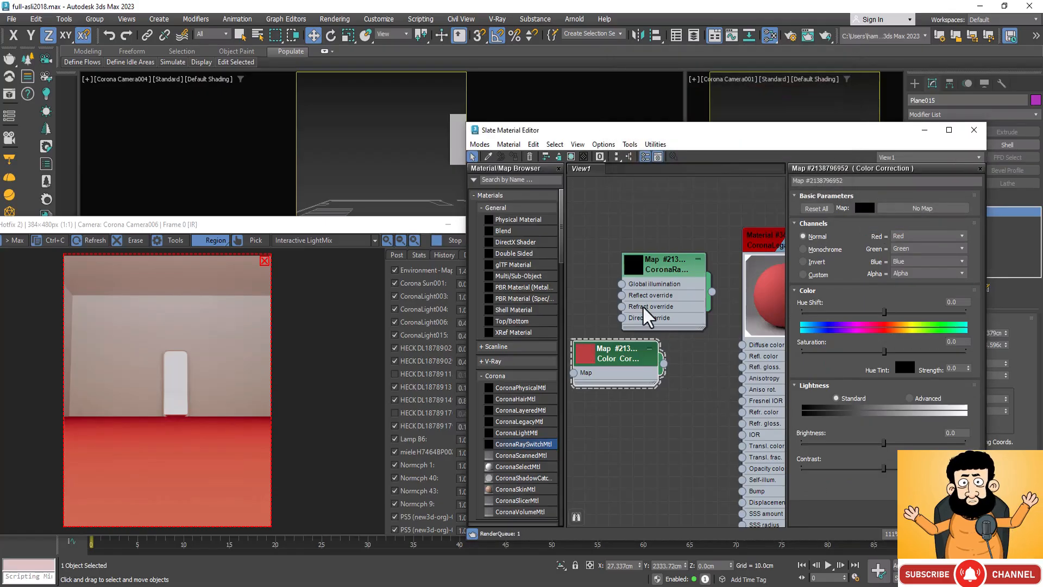
Step: Connect the Color Correction map to all four Ray Switch inputs and the Ray Switch to the floor material's diffuse colour
left_click_drag(664, 364, 623, 285)
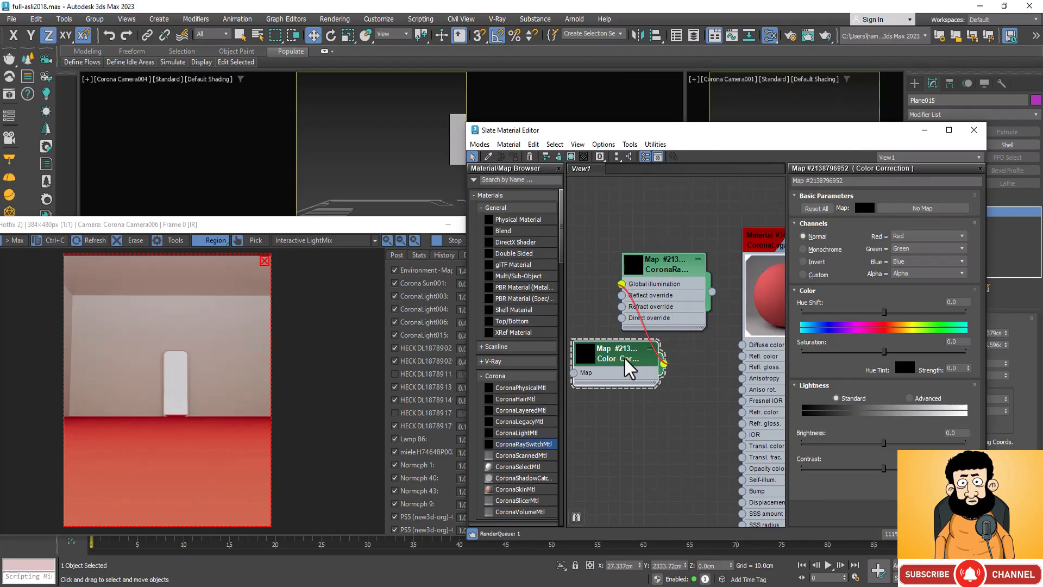
left_click_drag(624, 368, 623, 295)
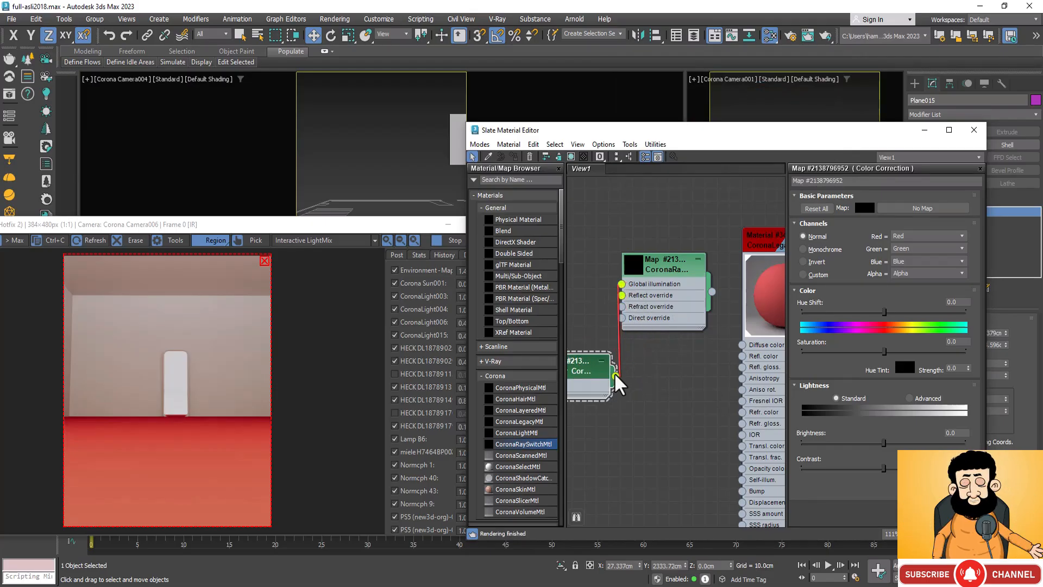
left_click_drag(587, 384, 622, 306)
left_click_drag(579, 342, 628, 328)
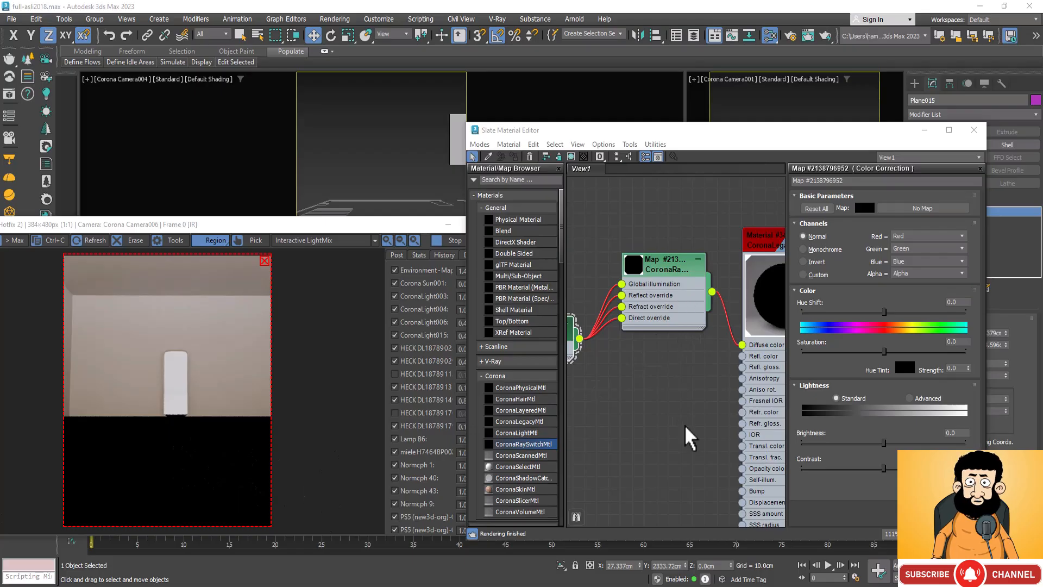
Step: Add a second Color Correction map above the Ray Switch and set its base colour to light grey, RGB 0.69
scroll(687, 433, "down", 1)
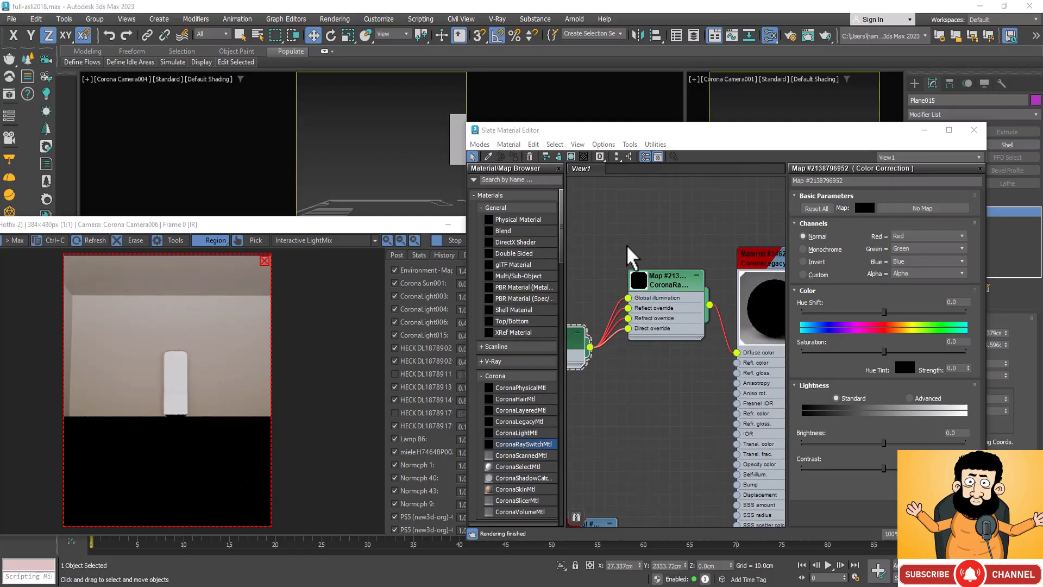
right_click(626, 221)
mouse_move(687, 230)
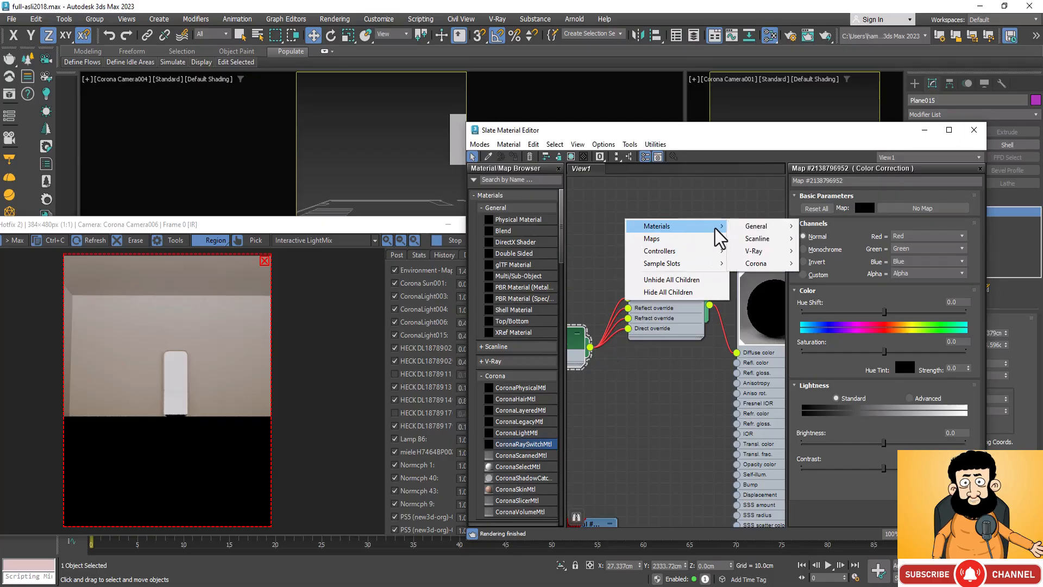
mouse_move(763, 252)
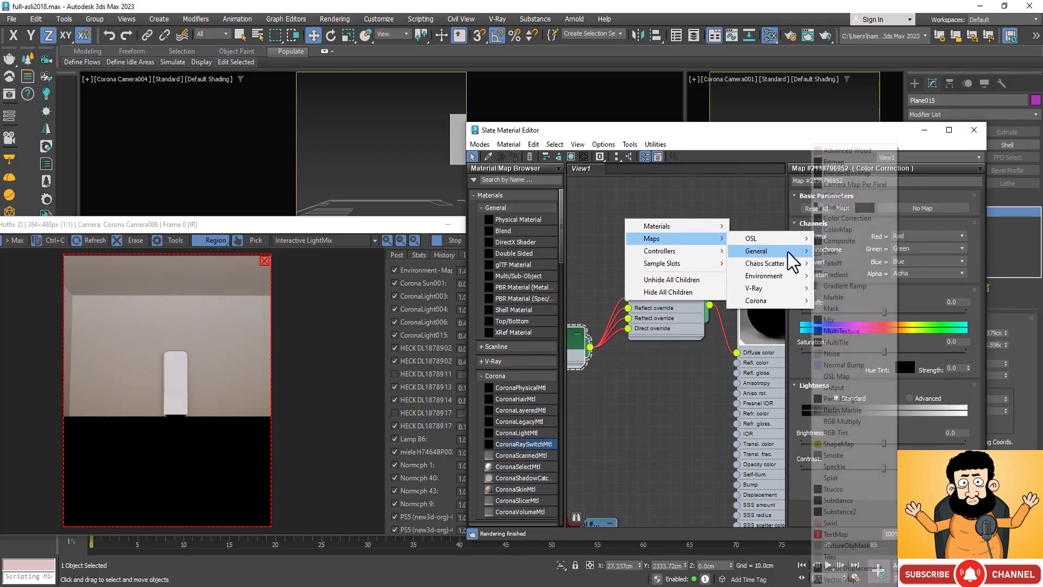
left_click(857, 219)
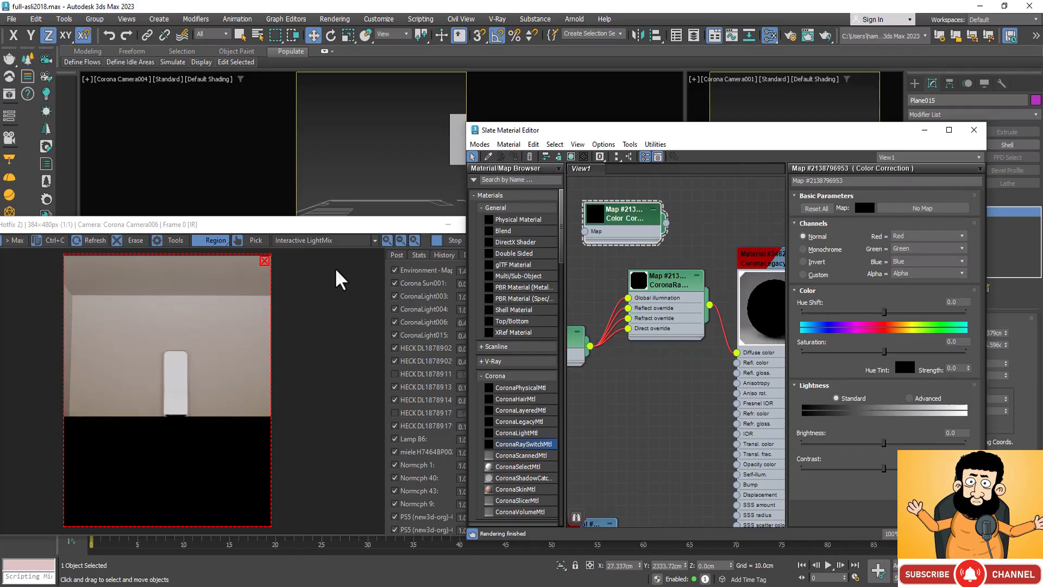
left_click(865, 208)
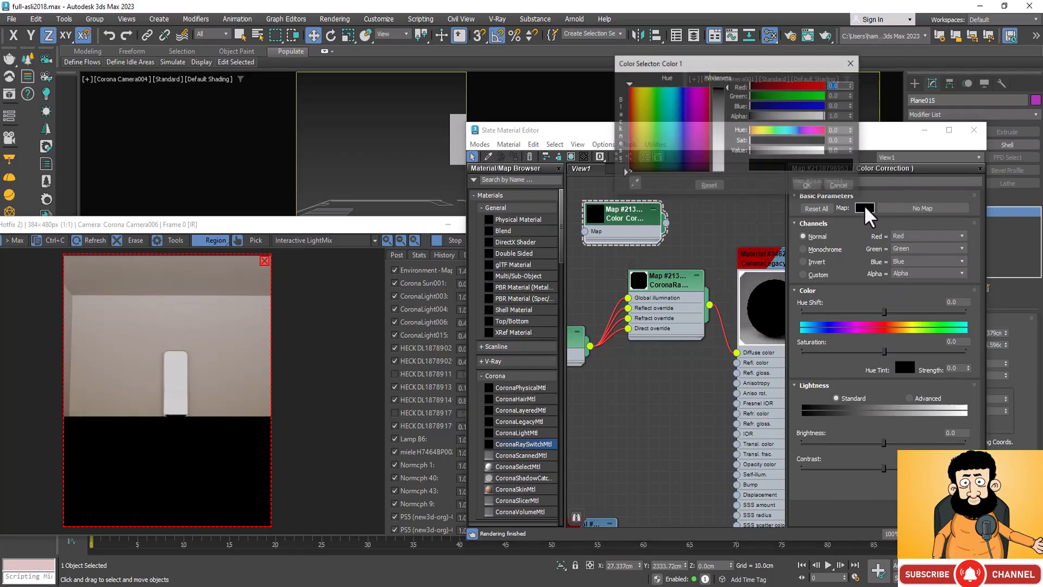
left_click(719, 146)
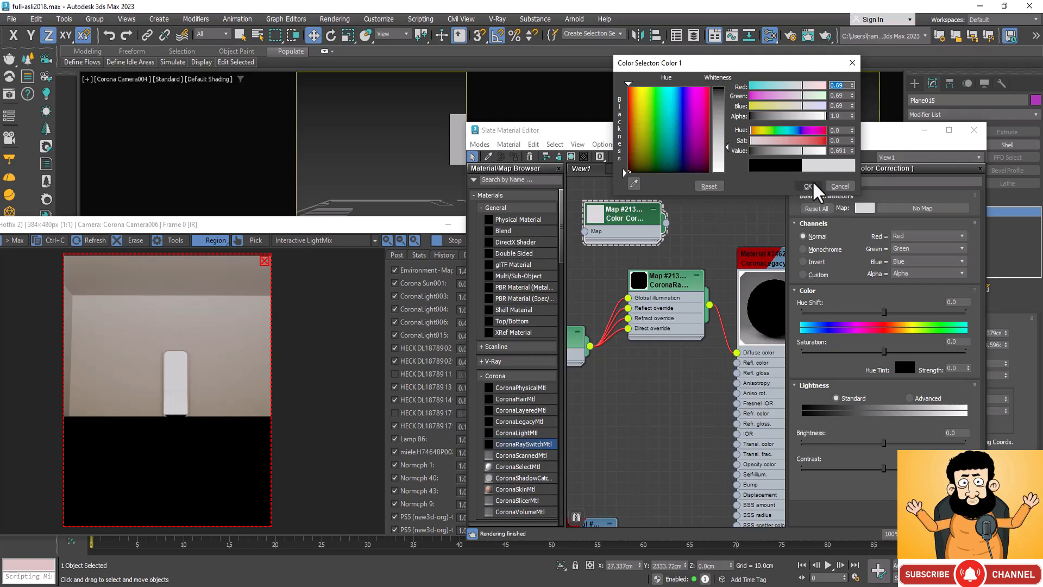
left_click(813, 186)
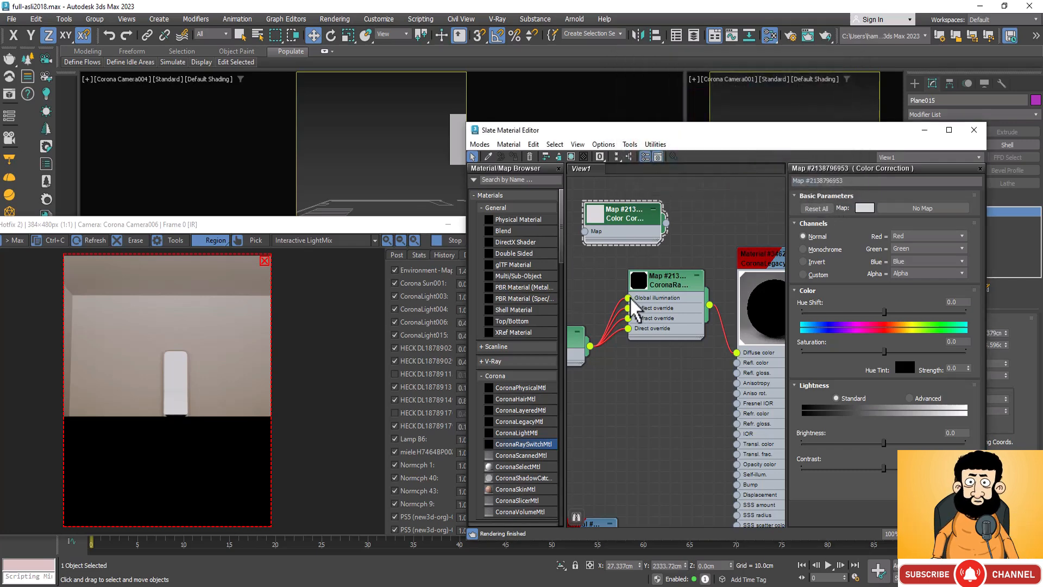
Step: Feed the Ray Switch's Global illumination input from the grey Color Correction map instead and spread the map nodes apart
left_click_drag(629, 298, 603, 357)
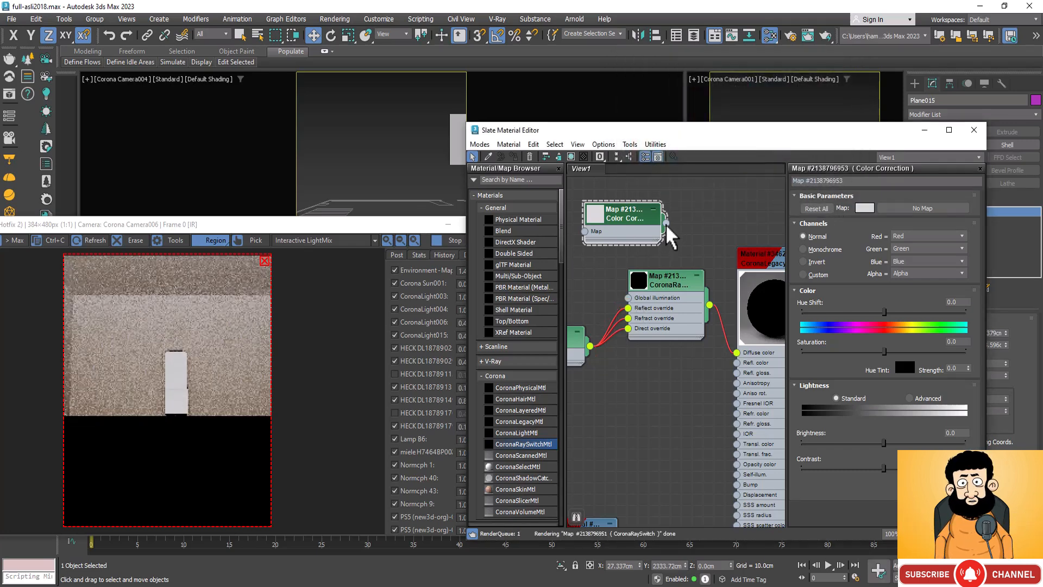
left_click_drag(666, 223, 625, 298)
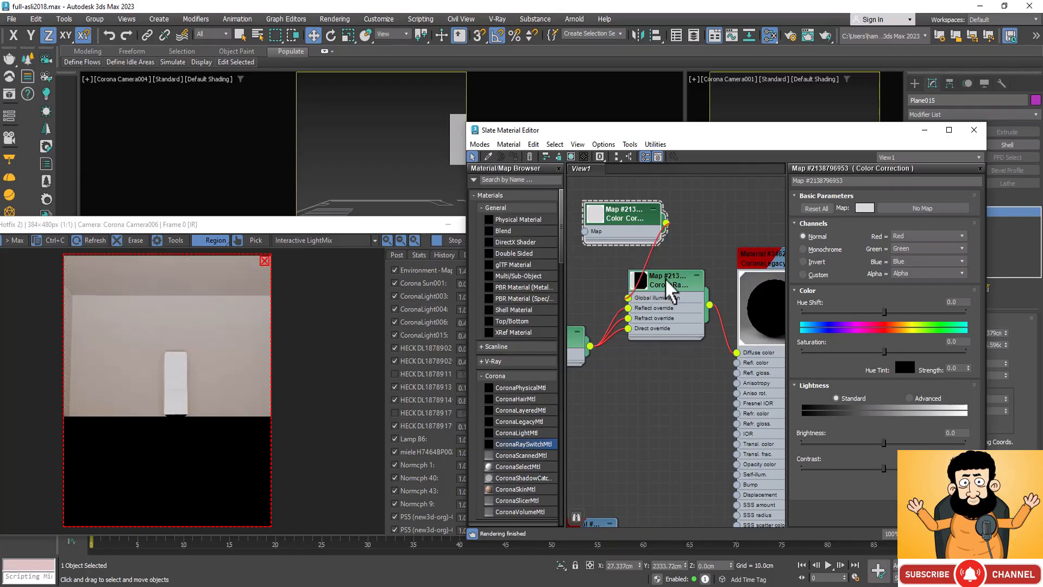
left_click_drag(671, 284, 715, 351)
left_click_drag(569, 336, 588, 327)
Step: Set the first Color Correction map's base colour to red, with the Red value at 0.482
left_click(591, 334)
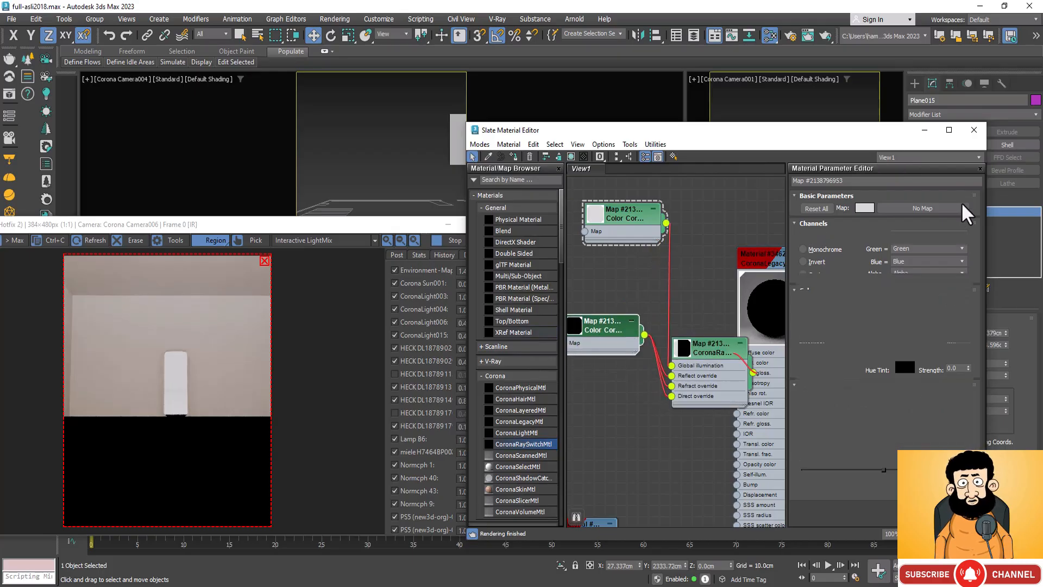
left_click(866, 208)
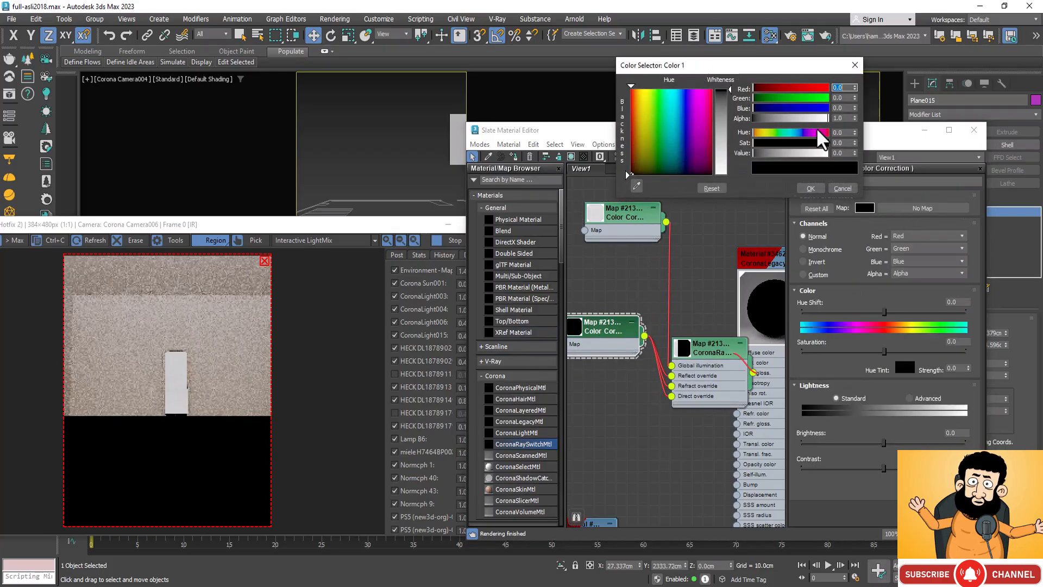
left_click(789, 90)
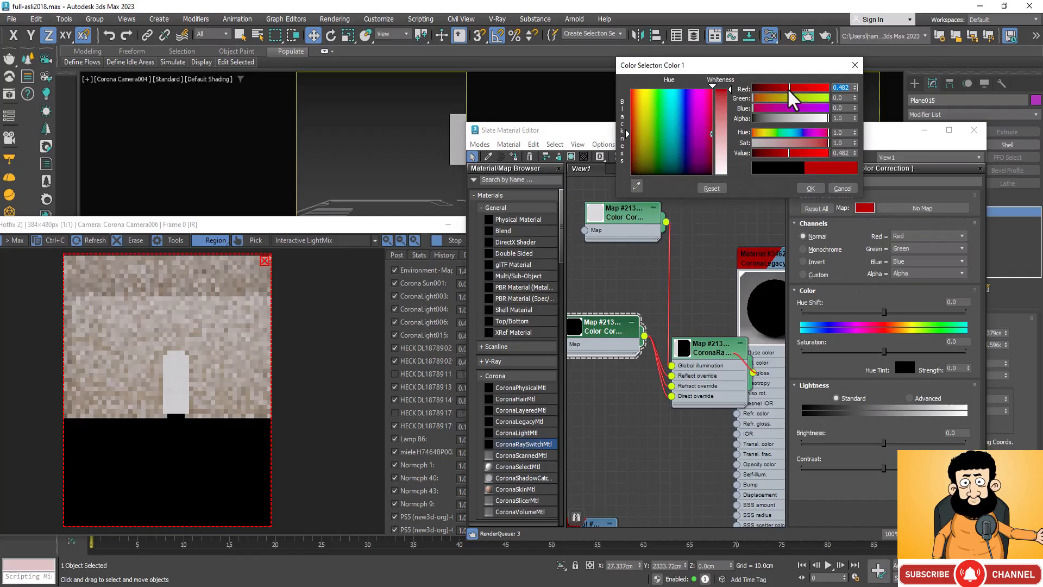
left_click(811, 188)
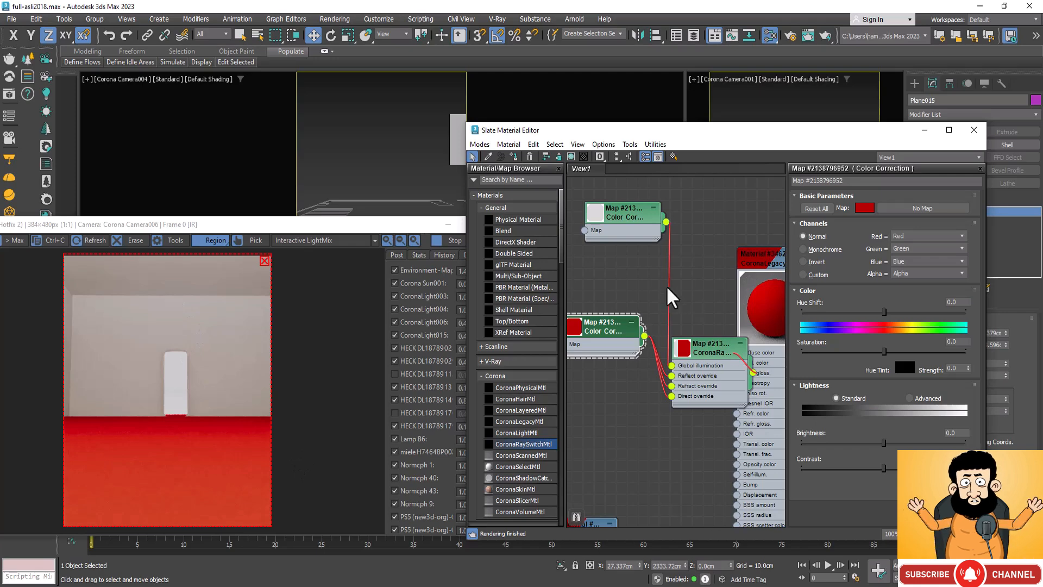
Step: Move the material editor clear of the render window and rearrange the Ray Switch and red Color Correction nodes
left_click_drag(747, 136, 798, 131)
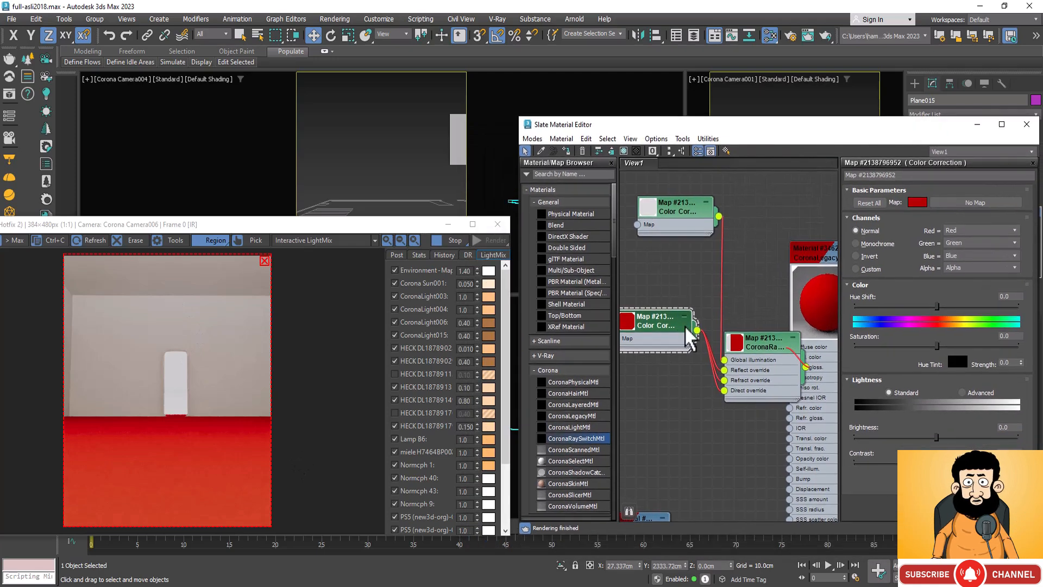
left_click_drag(676, 337, 631, 426)
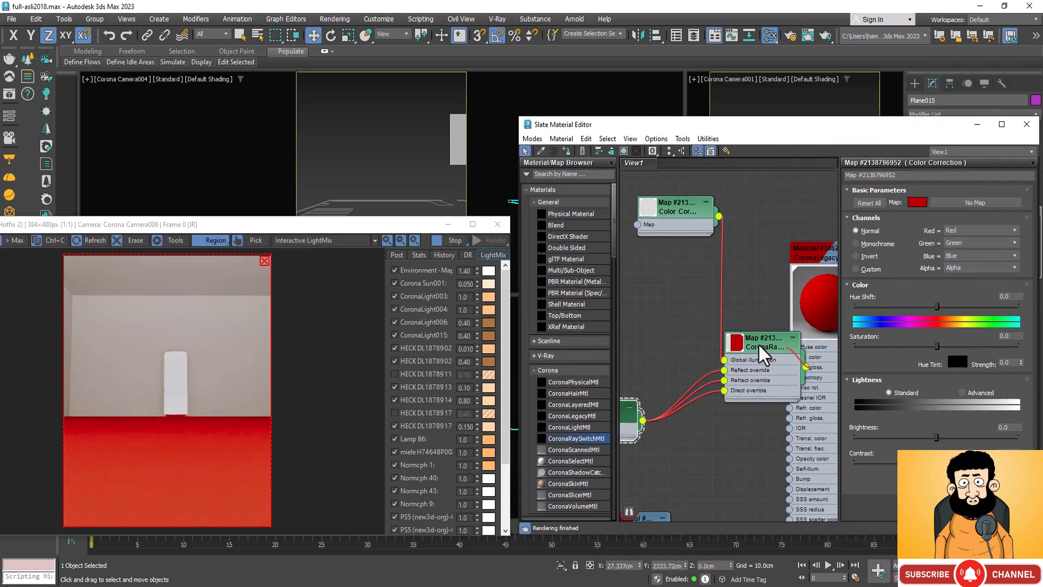
left_click_drag(760, 349, 729, 306)
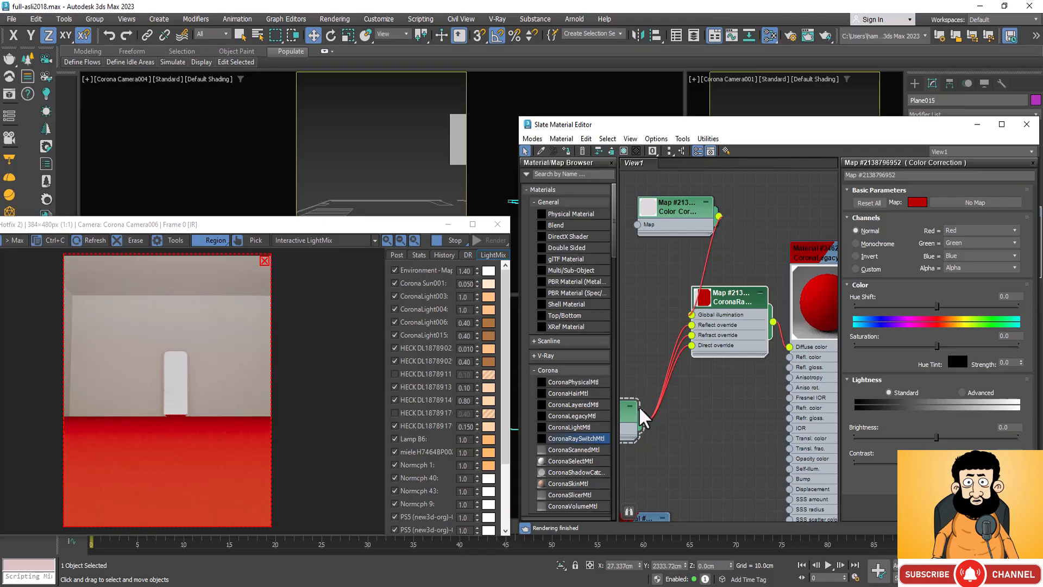
left_click_drag(633, 408, 659, 452)
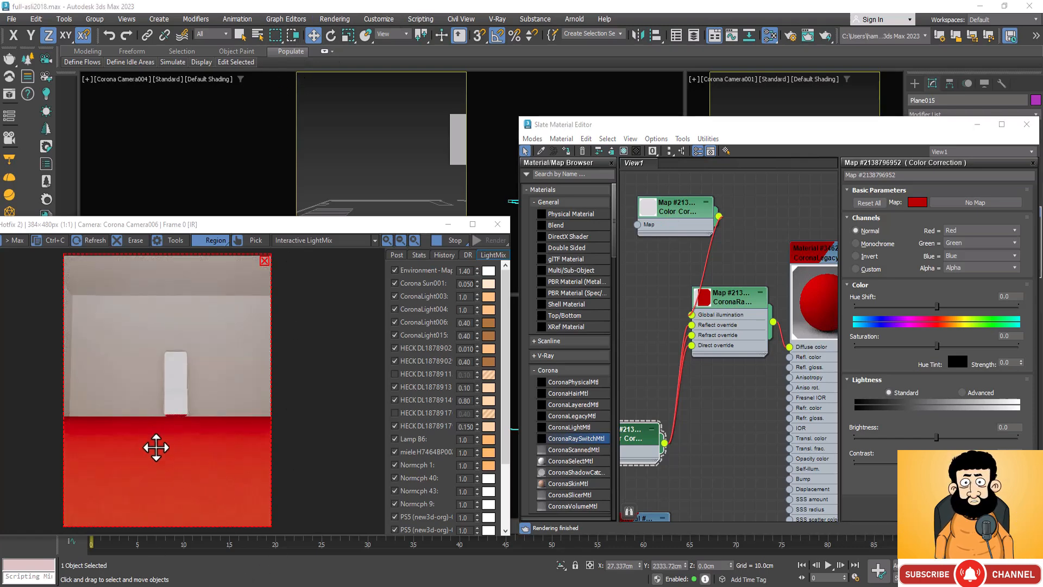
Step: Replace the red map on the Ray Switch's Reflect override input with the grey Color Correction map
scroll(179, 414, "up", 1)
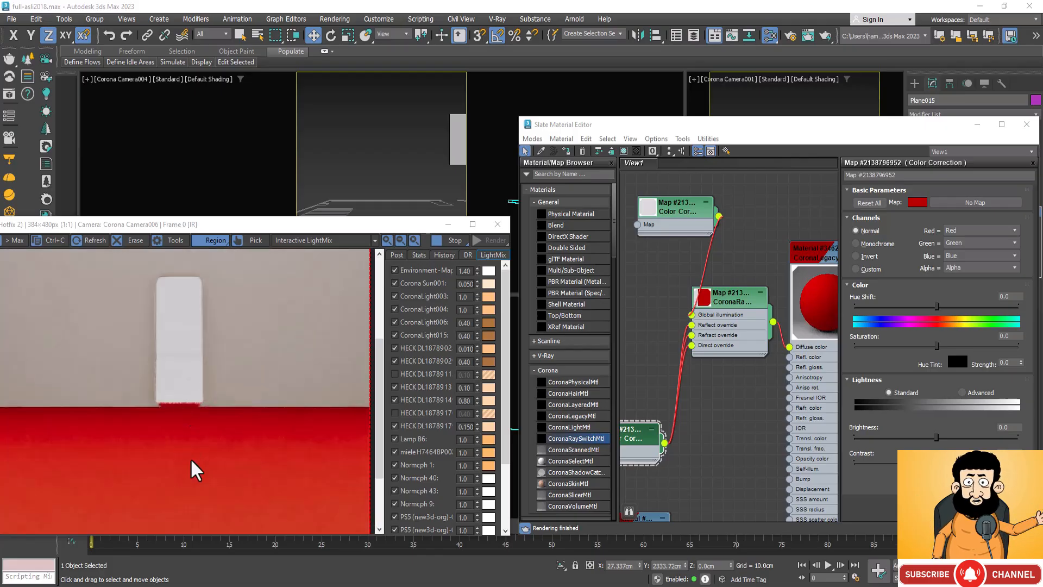
scroll(191, 466, "down", 1)
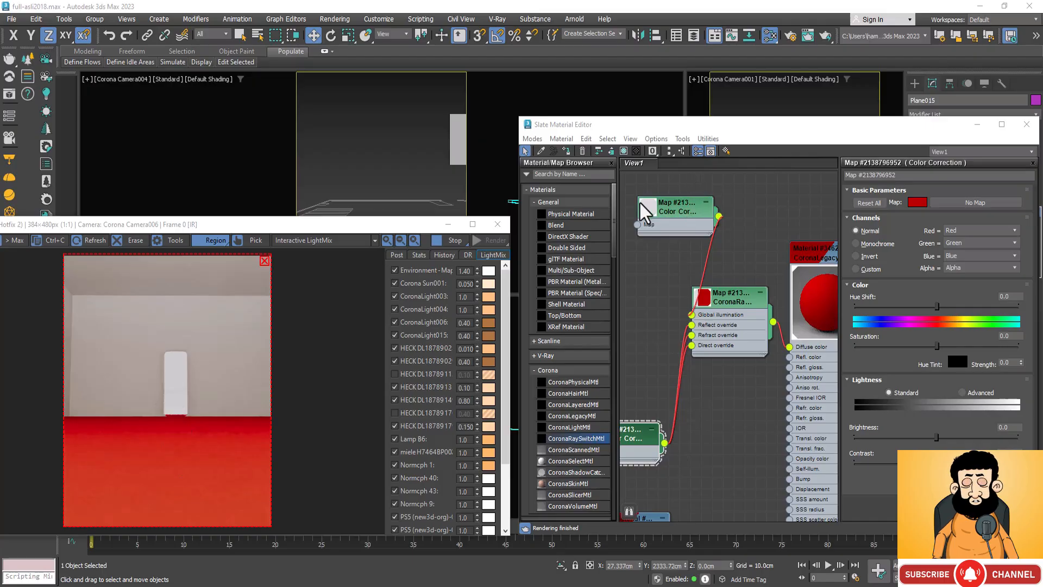
left_click_drag(686, 348, 691, 345)
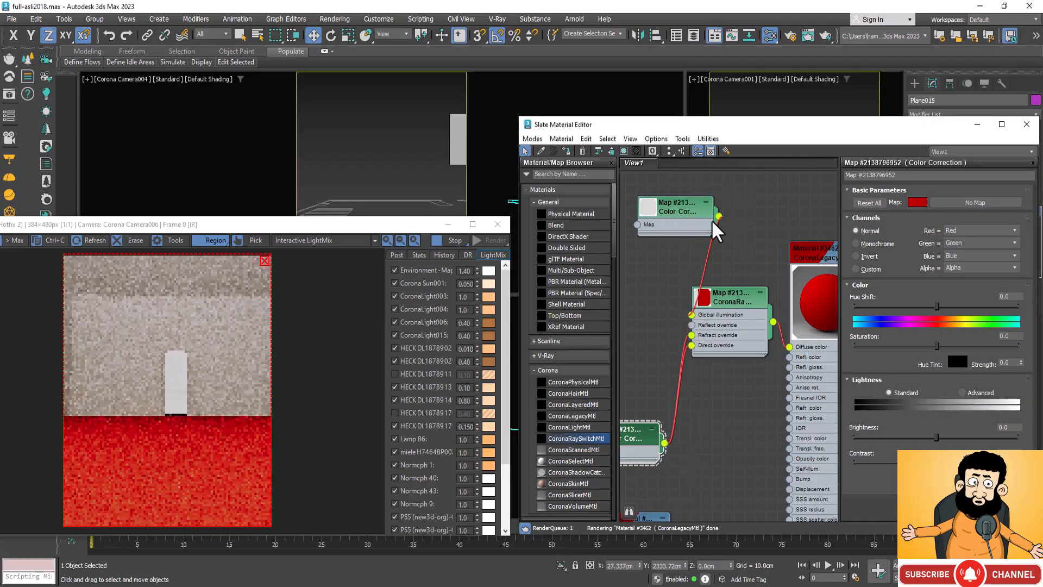
left_click_drag(719, 216, 692, 325)
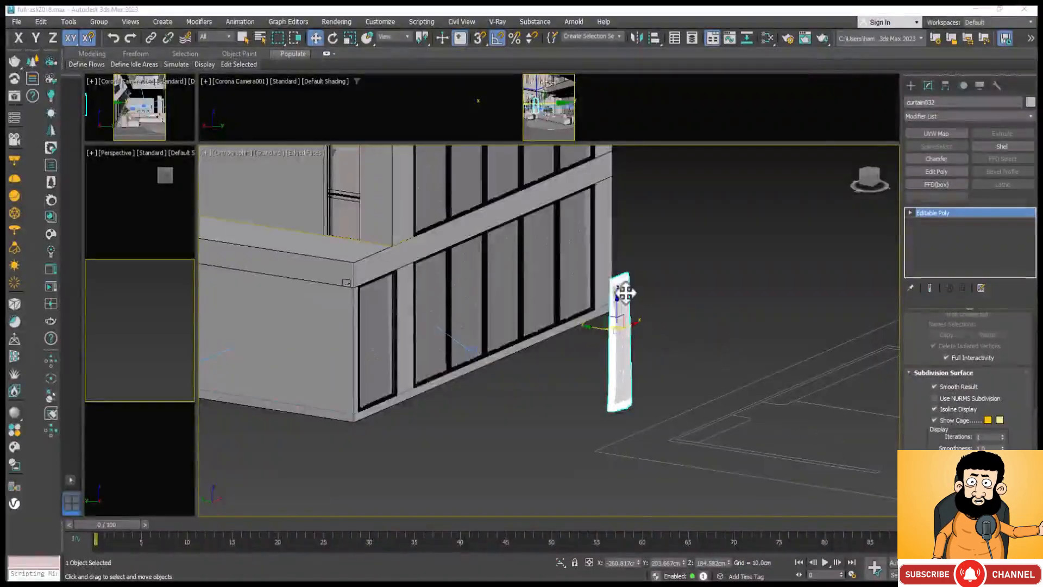
Step: Examine the selected curtain's mesh up close, comparing the polygon density and seams at its upper edge and bottom hem
scroll(625, 293, "up", 5)
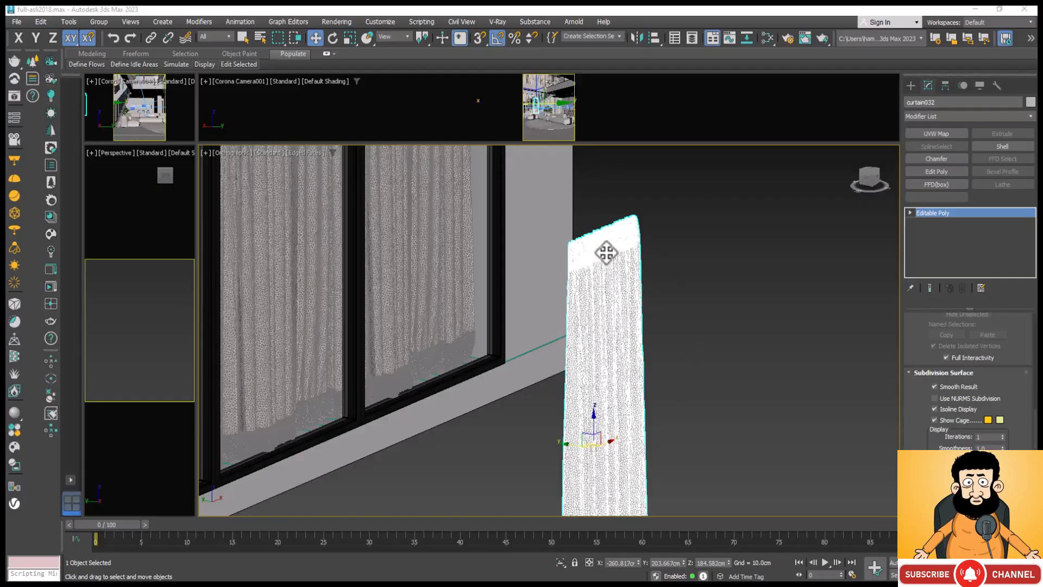
scroll(607, 253, "down", 3)
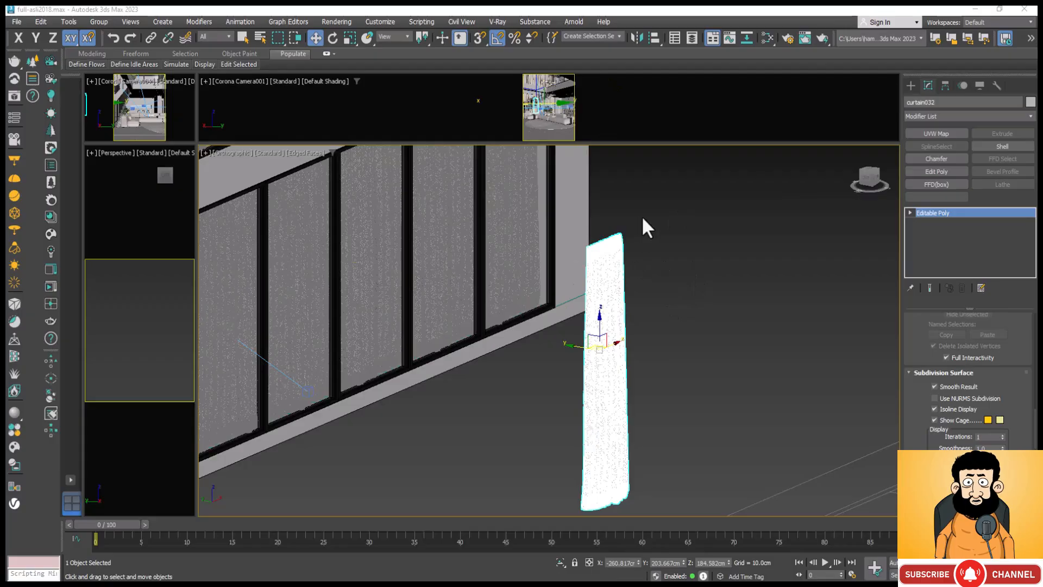
scroll(625, 243, "up", 10)
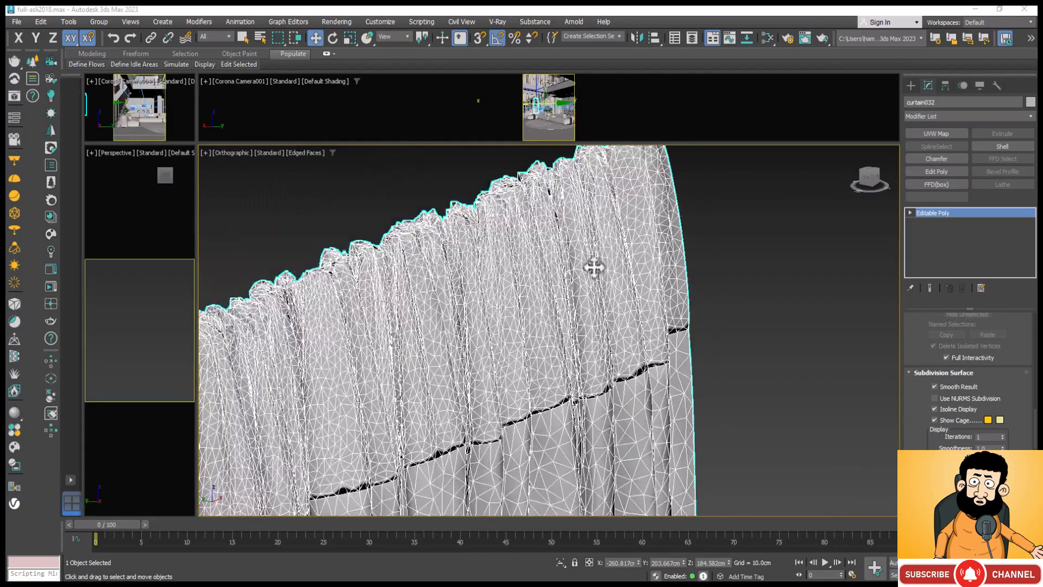
scroll(535, 243, "down", 8)
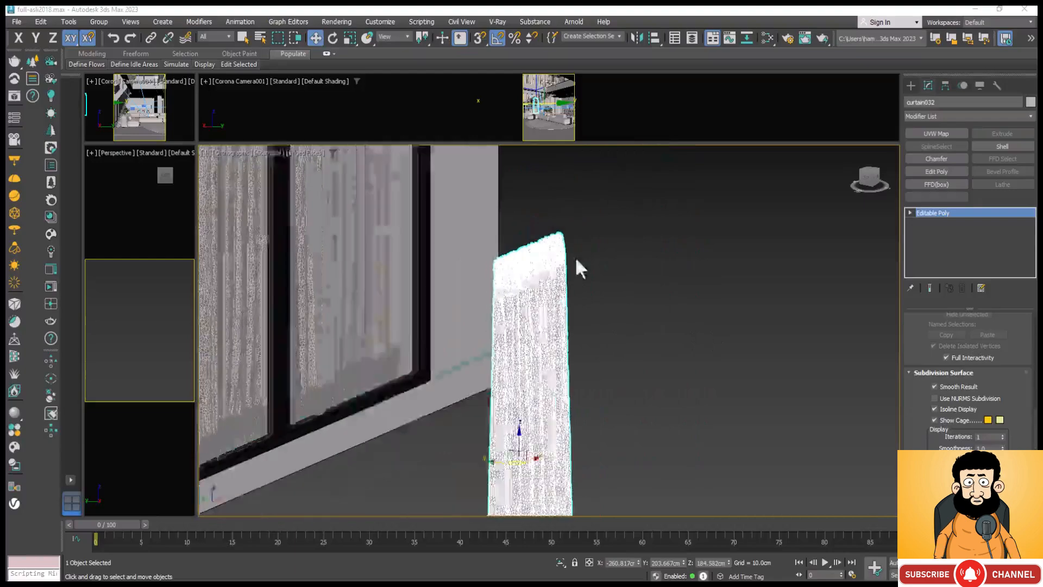
scroll(581, 269, "down", 4)
scroll(560, 427, "up", 9)
scroll(538, 248, "down", 7)
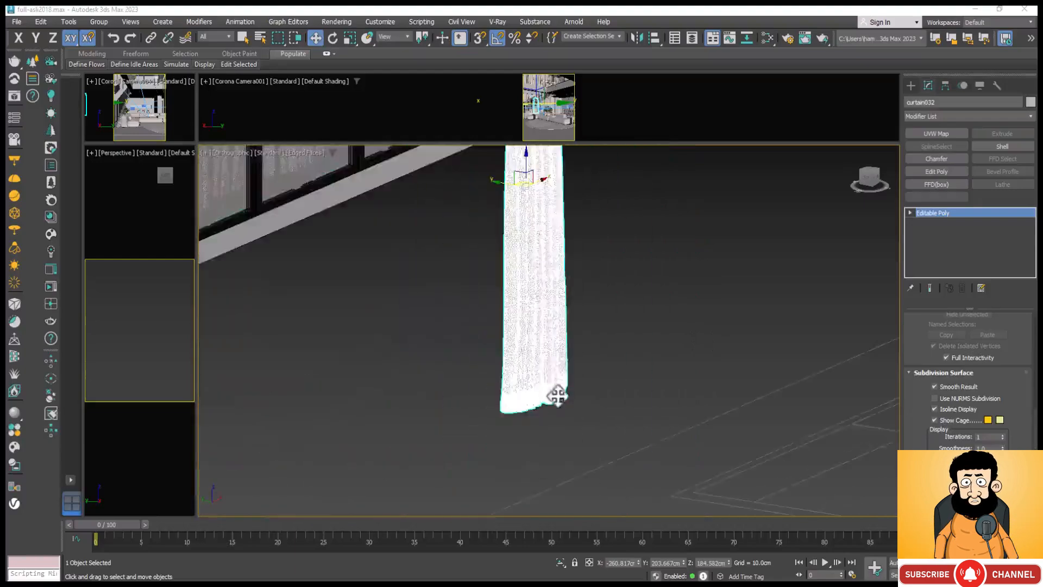
scroll(558, 396, "up", 5)
scroll(594, 268, "up", 3)
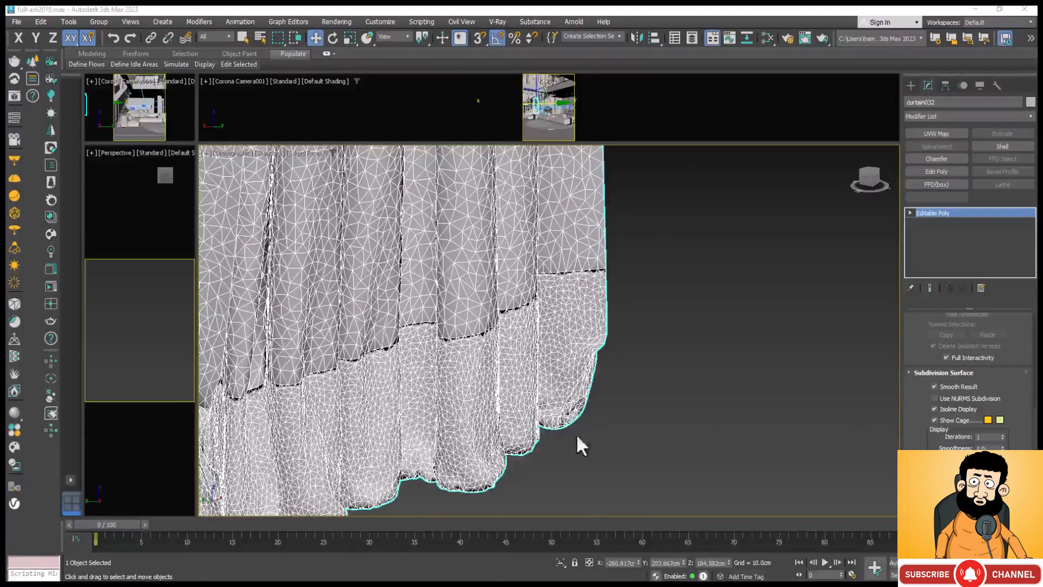
Step: Examine the full curtain from bottom hem to upper edge, and look over the bitmap, Mix and Falloff nodes of its material
scroll(592, 471, "down", 6)
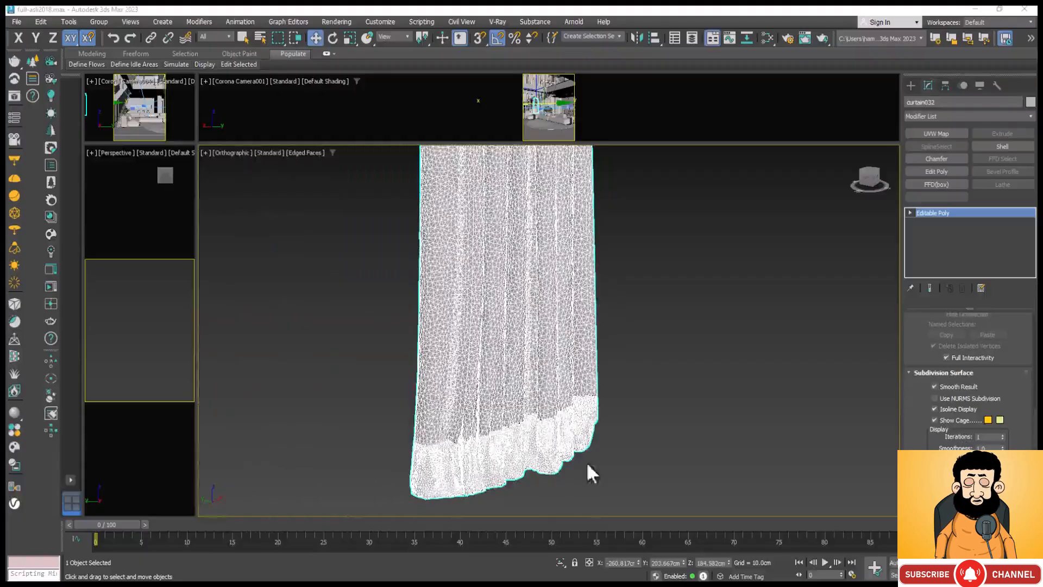
middle_click_drag(554, 438, 593, 472, "alt")
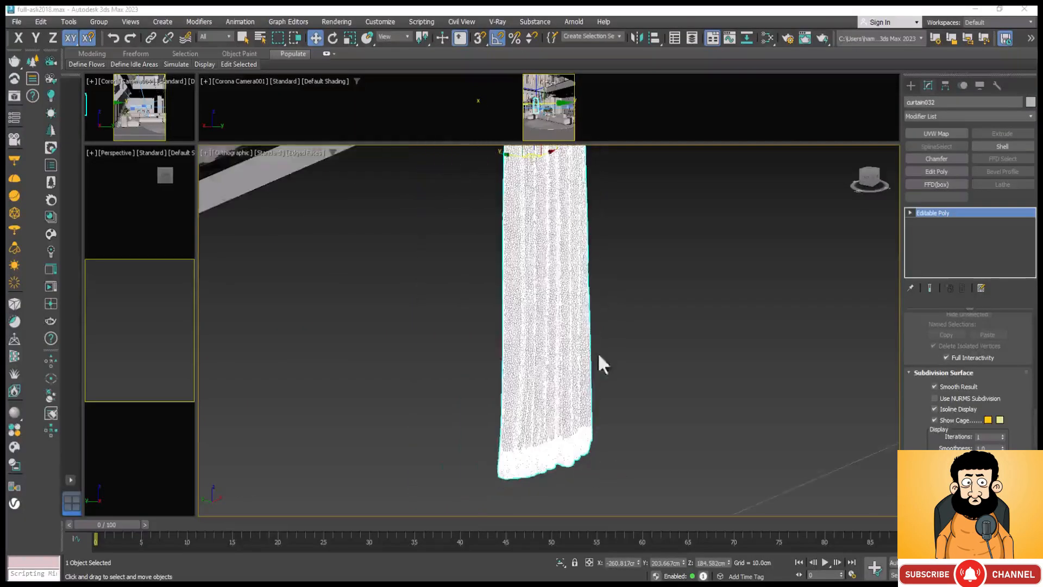
middle_click_drag(603, 364, 559, 382, "alt")
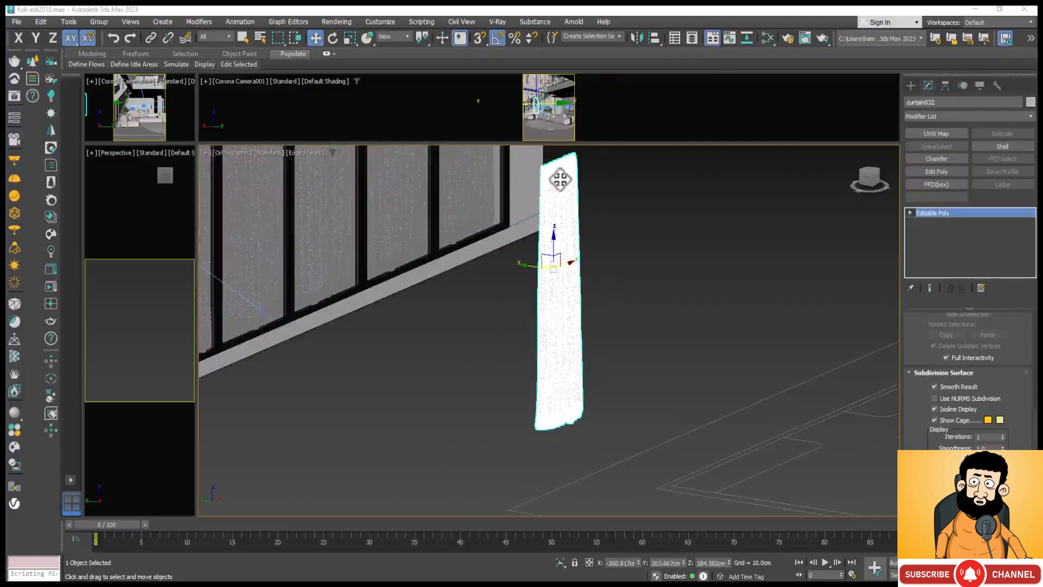
scroll(555, 168, "up", 6)
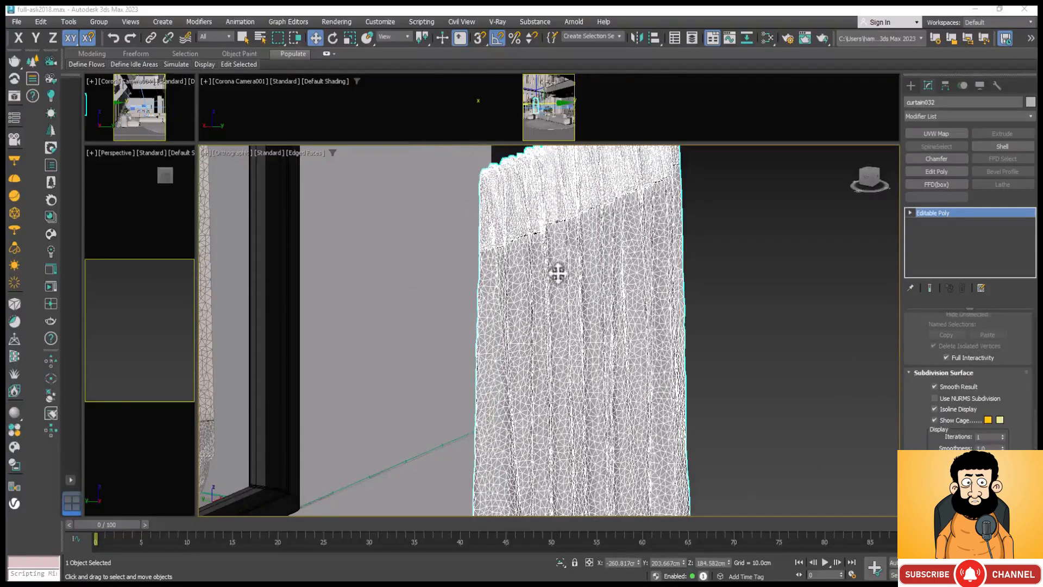
key("m")
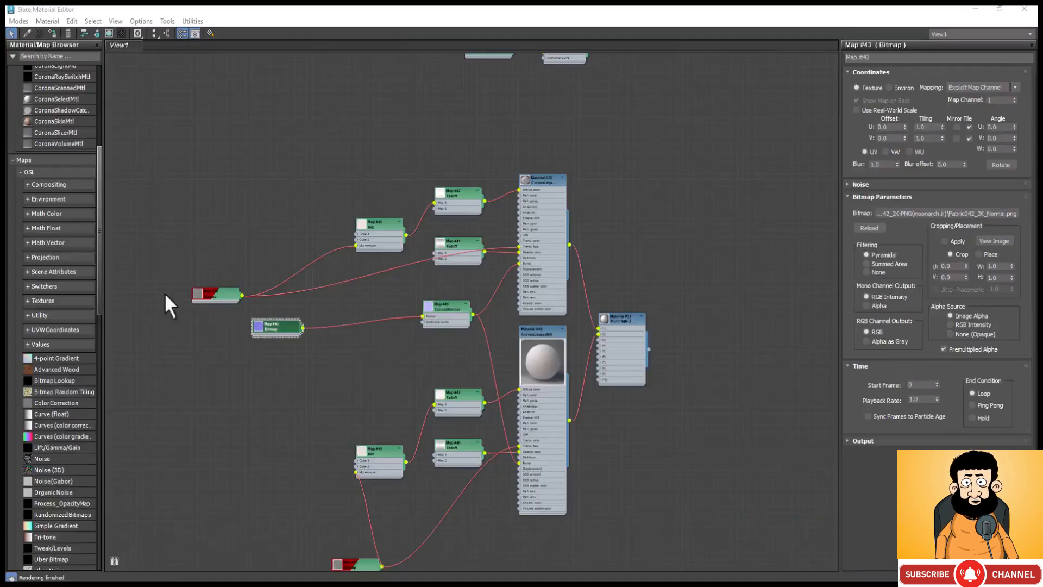
scroll(191, 288, "up", 3)
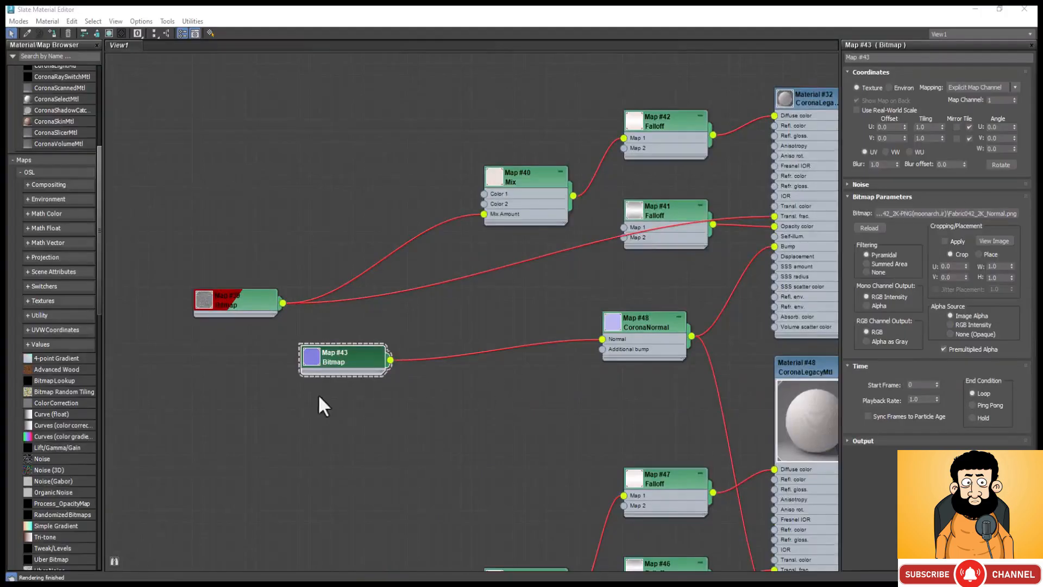
scroll(318, 393, "down", 5)
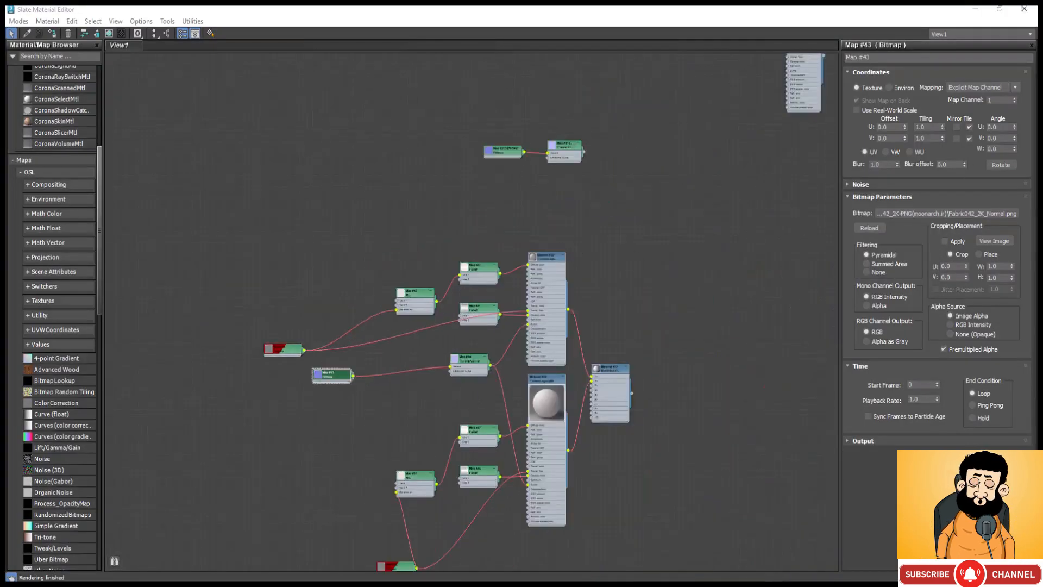
Step: Reduce the material editor to a smaller window, select the other curtain (curtain033) and sample its Multi/Sub-Object material from the scene
left_click(999, 8)
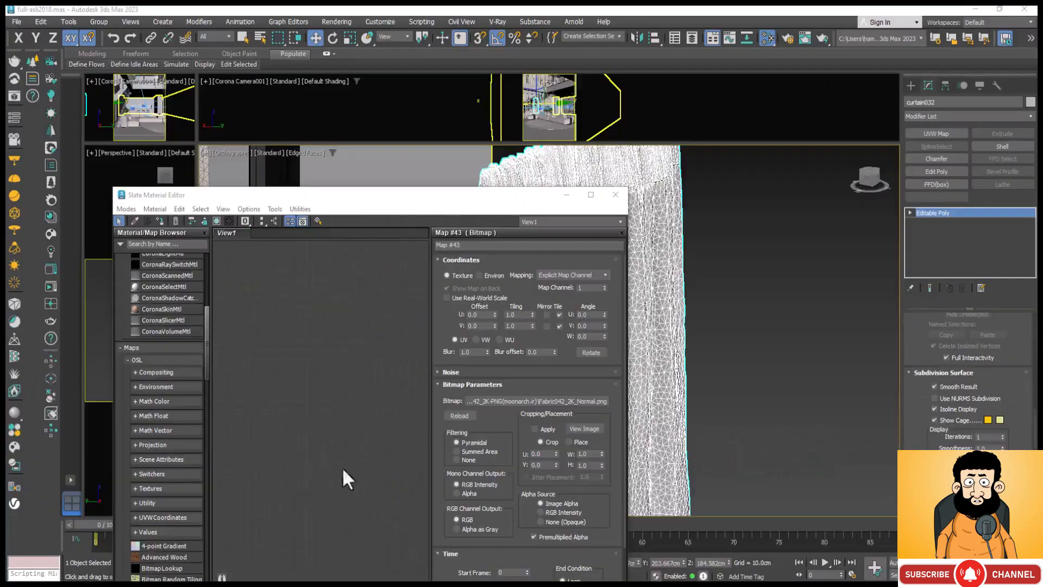
left_click(654, 388)
left_click(653, 387)
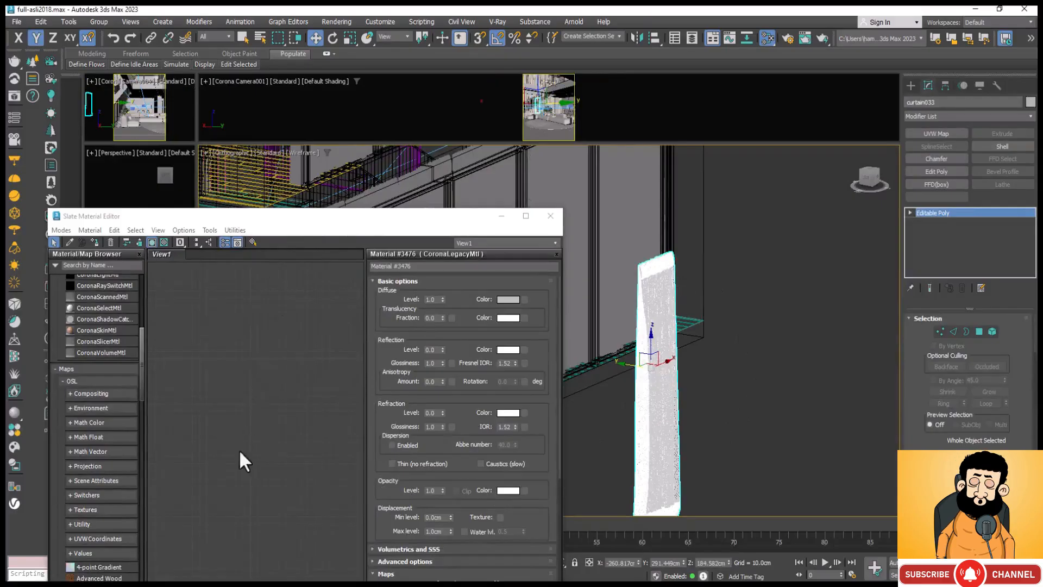
left_click(69, 242)
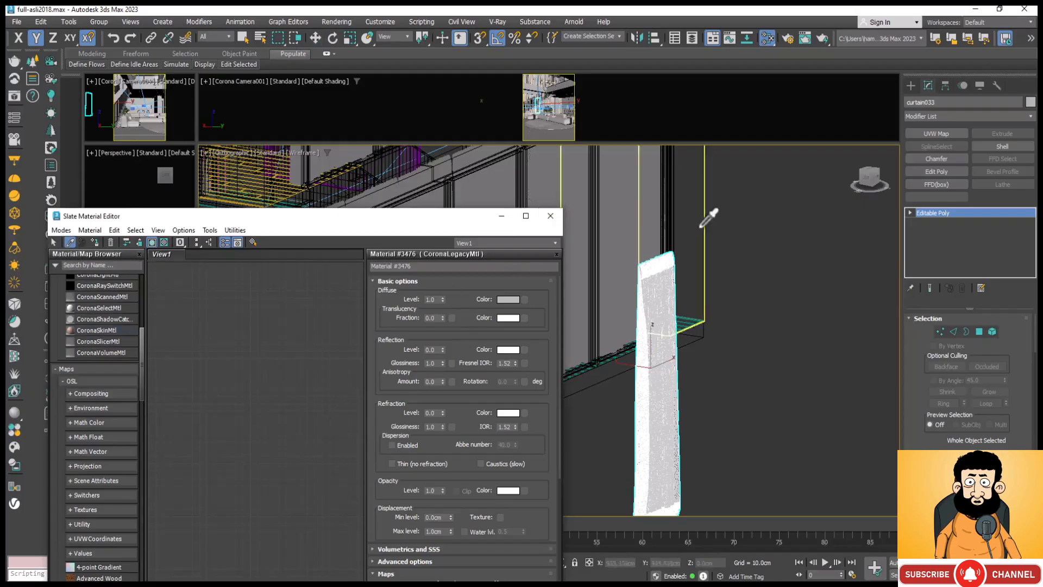
left_click(666, 284)
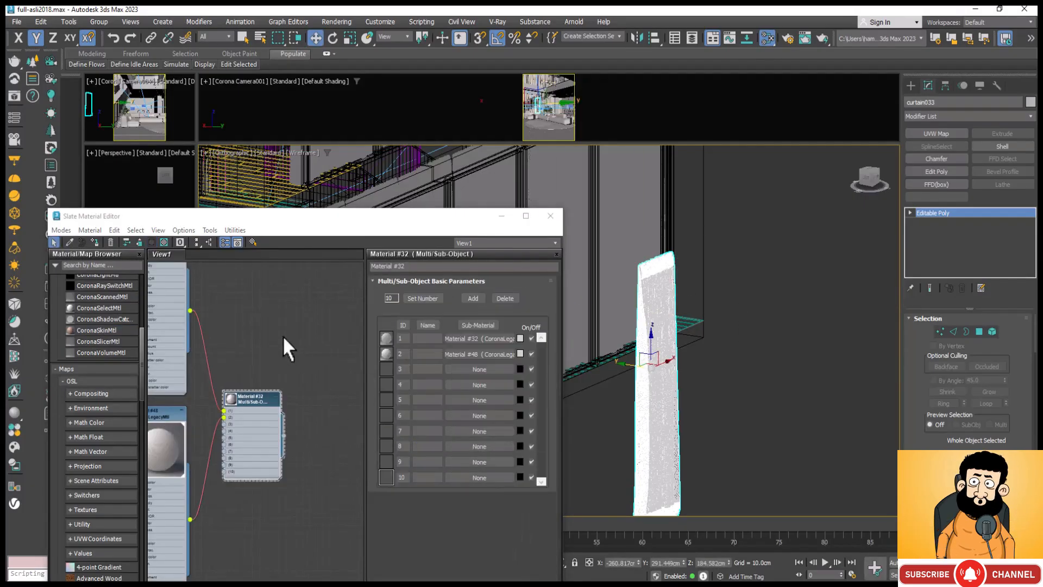
Step: Maximize the material editor and examine how the maps feed the curtain's two CoronaLegacyMtl materials and the Multi/Sub-Object node
scroll(282, 334, "down", 3)
scroll(302, 357, "down", 3)
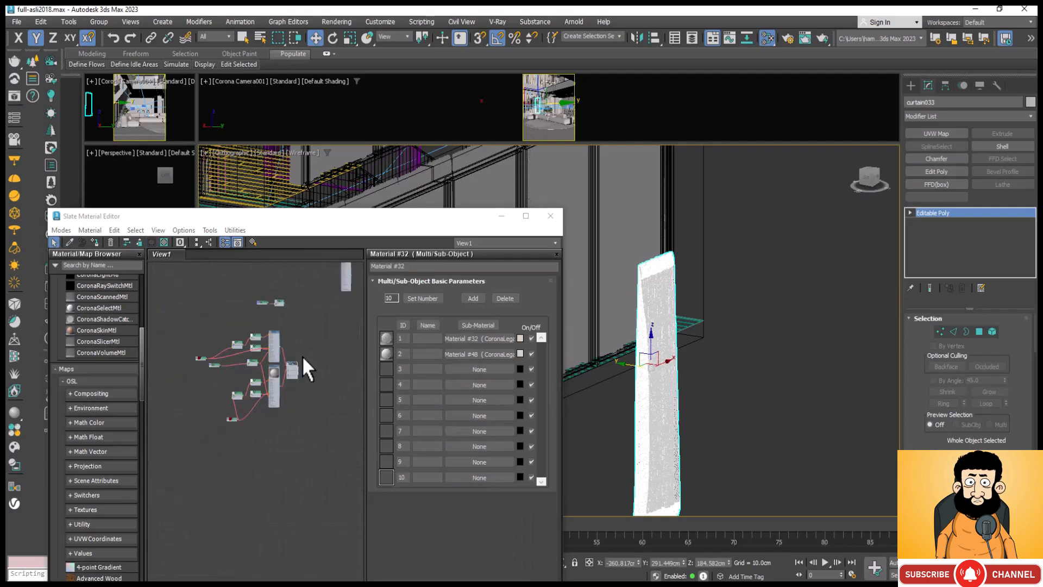
scroll(292, 344, "up", 2)
scroll(239, 353, "up", 3)
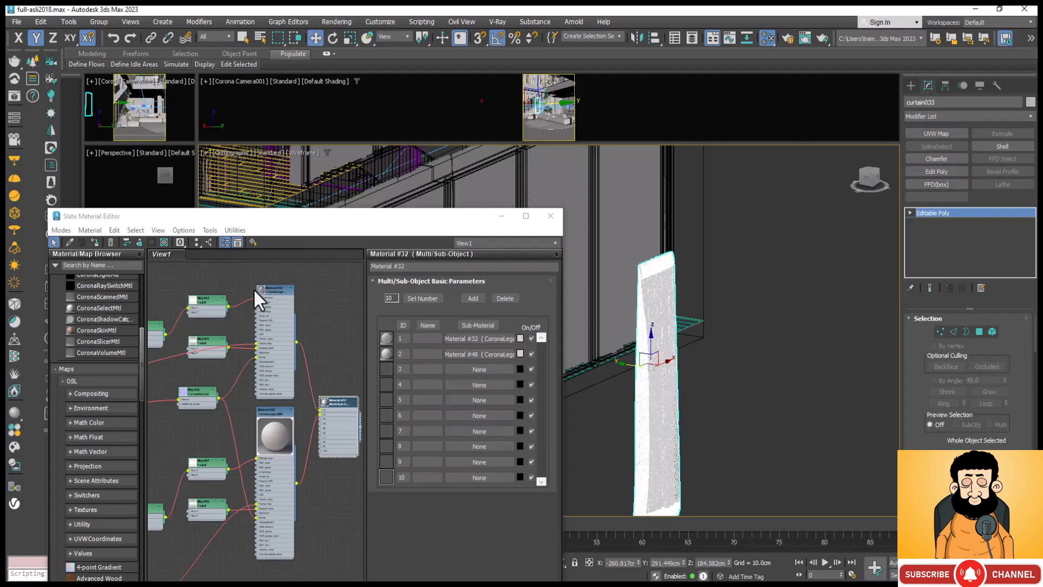
left_click(526, 218)
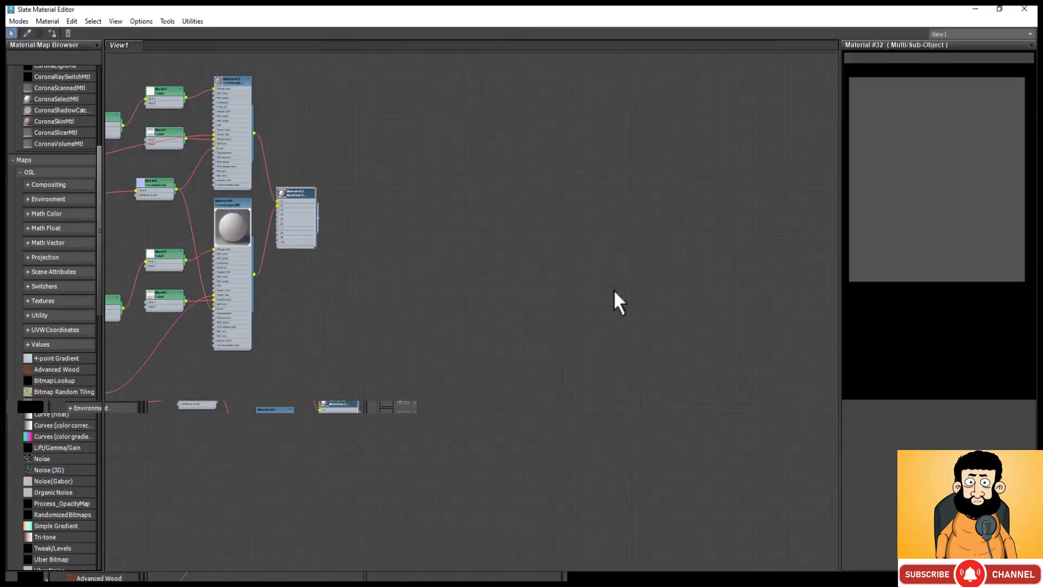
scroll(269, 171, "down", 2)
middle_click_drag(269, 172, 359, 194)
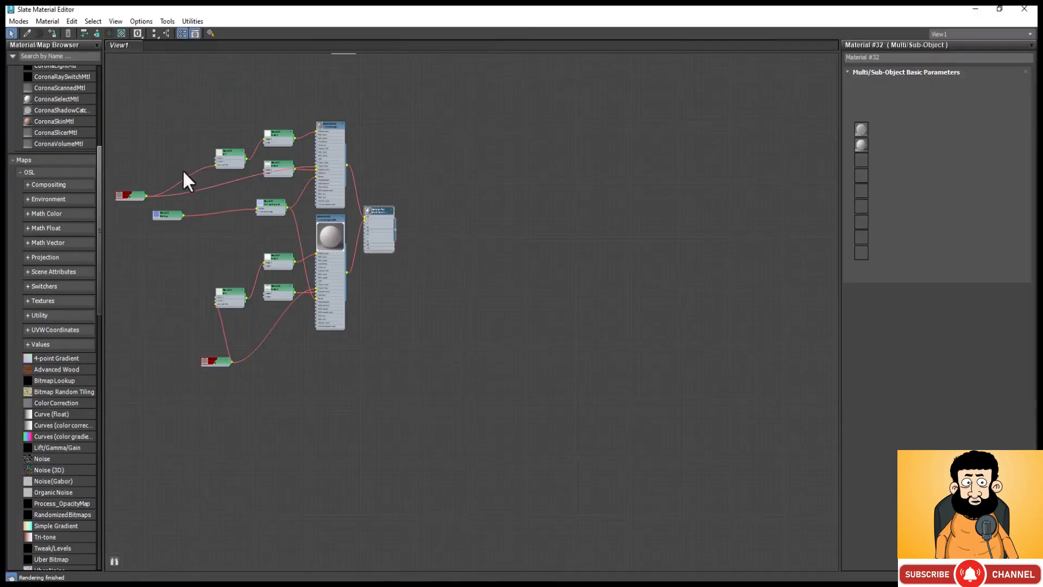
scroll(112, 179, "up", 2)
scroll(124, 203, "up", 2)
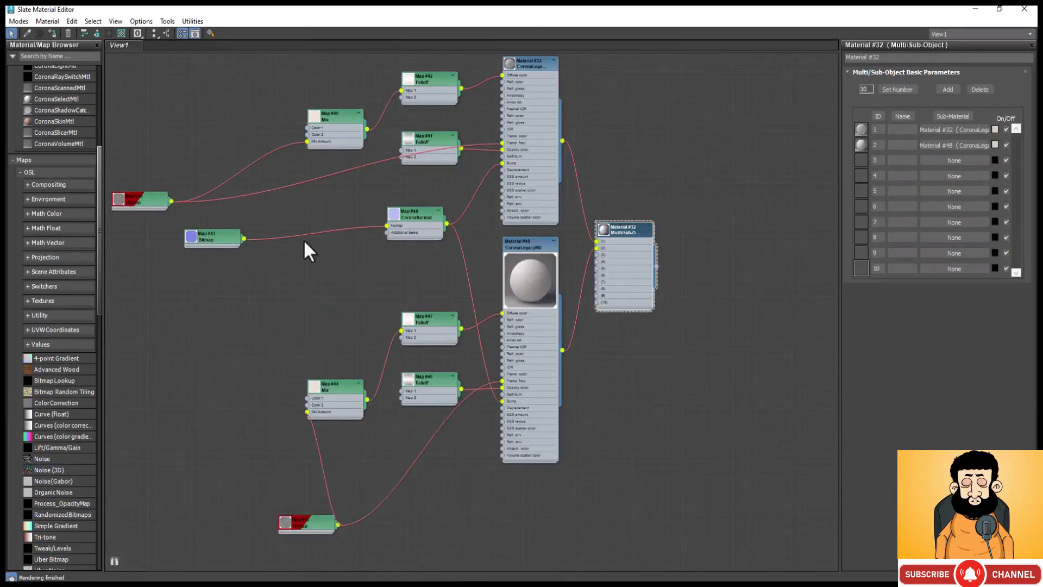
Step: Duplicate the curtain material's Map #39 bitmap into the empty area beside the existing node network
double_click(149, 194)
scroll(200, 277, "down", 1)
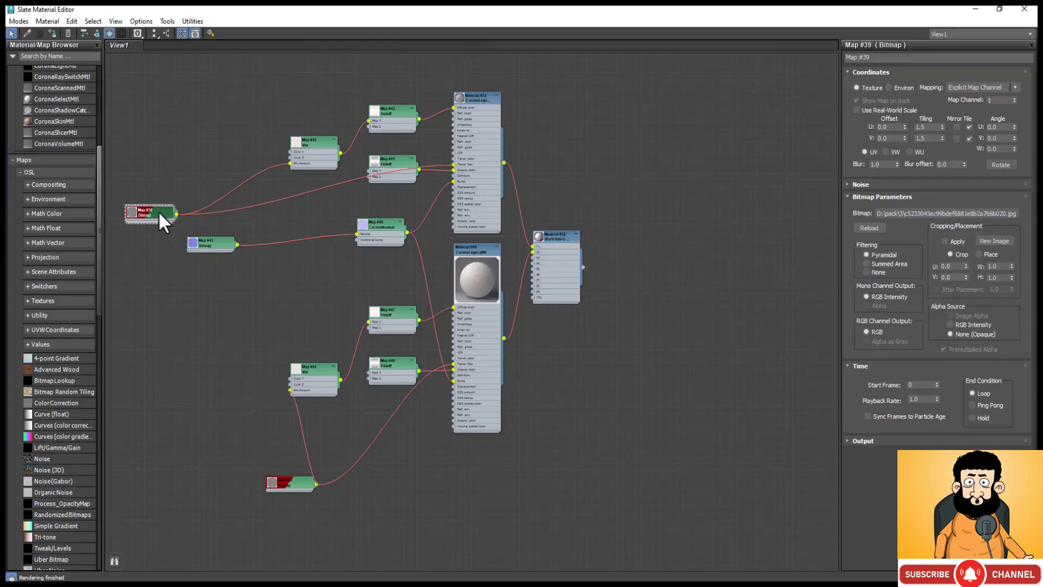
left_click_drag(159, 211, 415, 401, "shift")
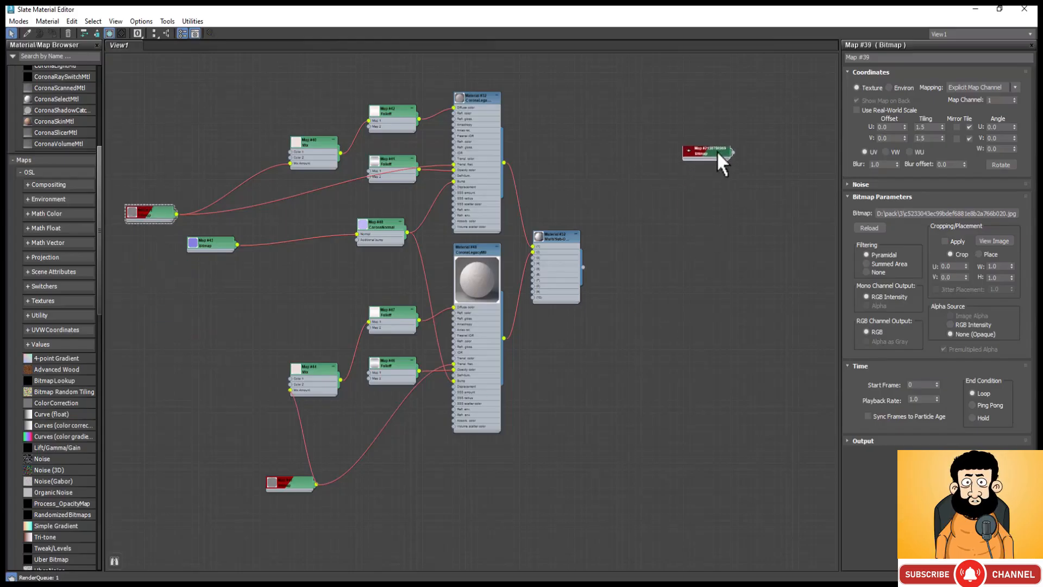
left_click_drag(716, 151, 718, 149, "shift")
left_click(709, 129)
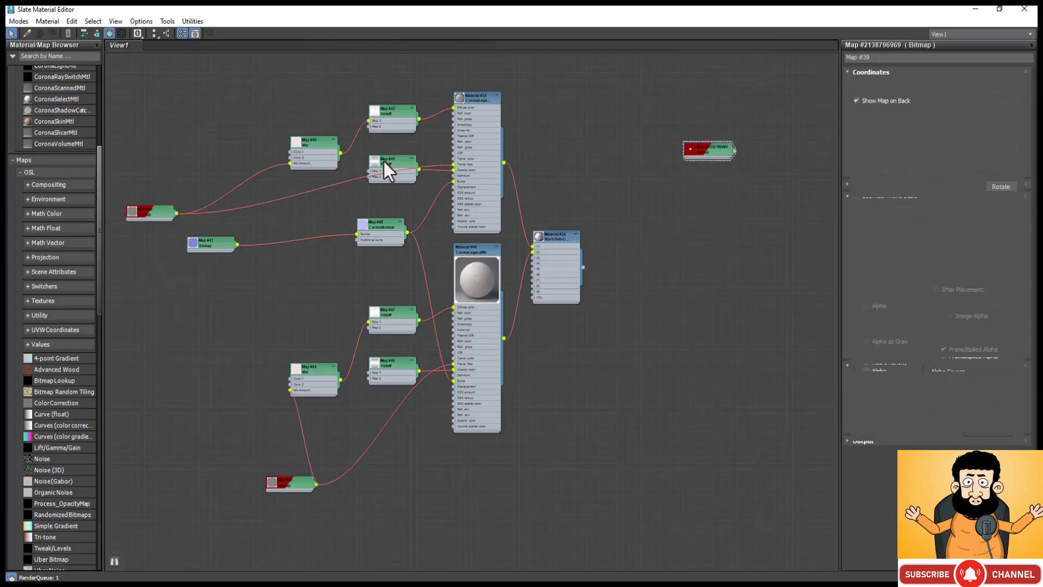
Step: Duplicate the Fabric042_2K_Normal.png bitmap node and align the copy directly beneath the first copied bitmap
left_click(224, 243)
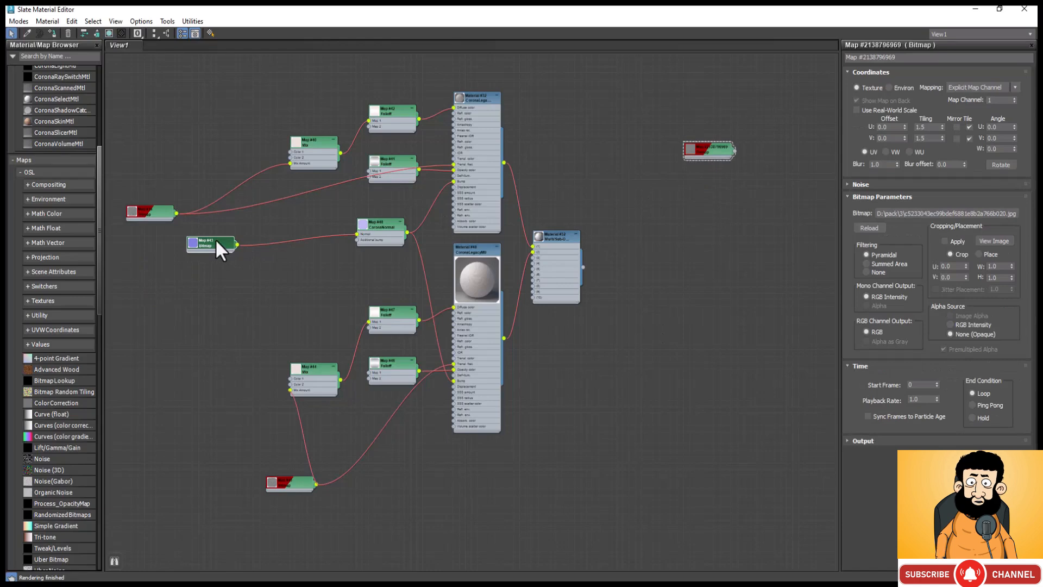
left_click_drag(216, 243, 231, 306, "shift")
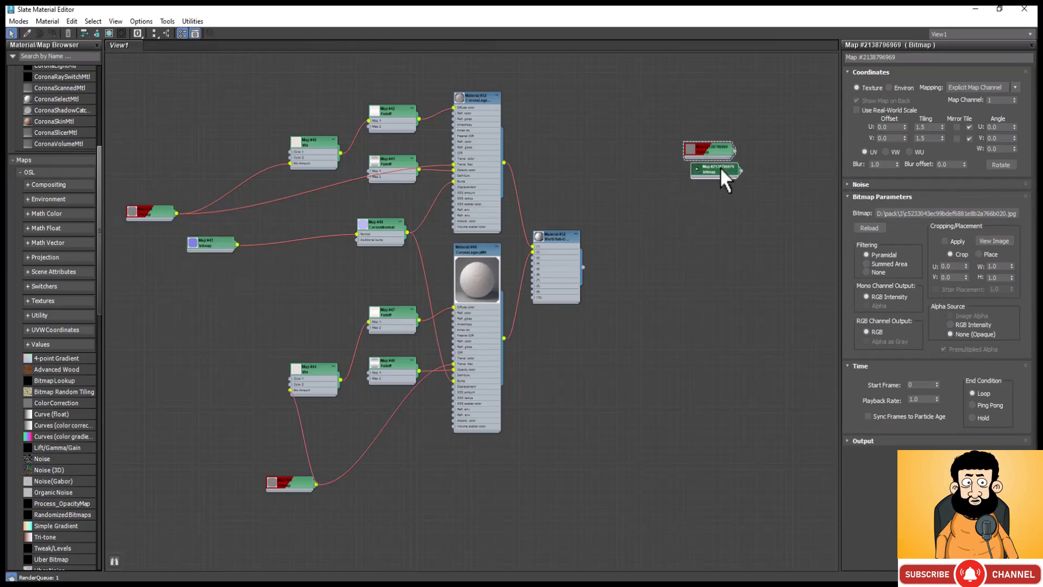
double_click(700, 195)
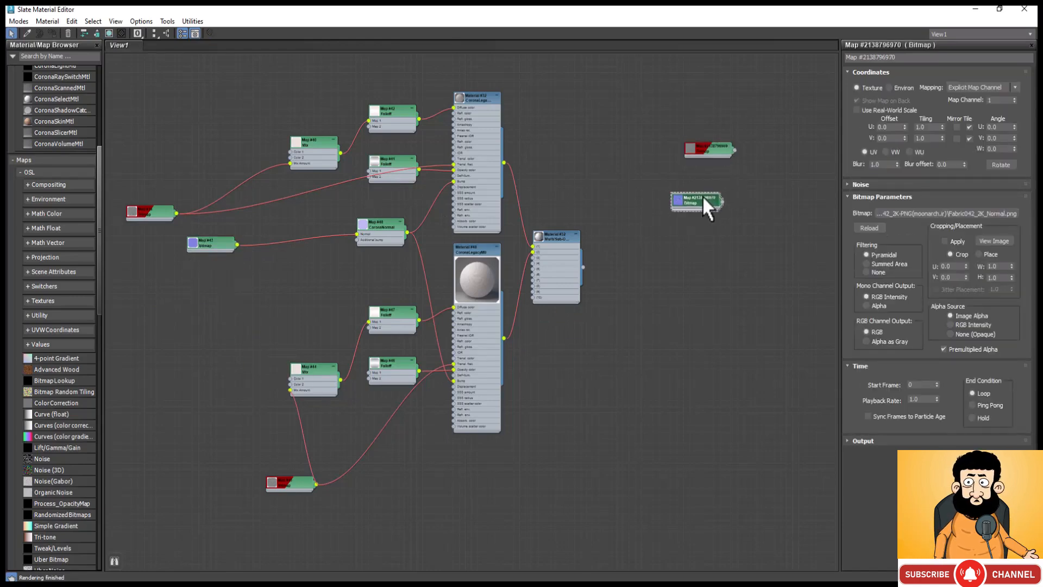
scroll(222, 376, "down", 3)
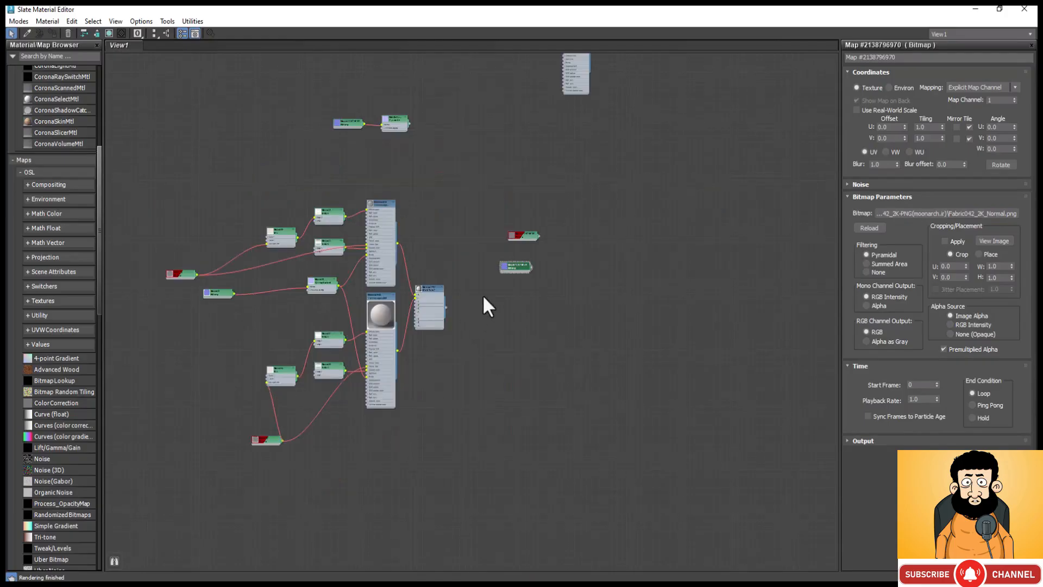
scroll(540, 231, "up", 8)
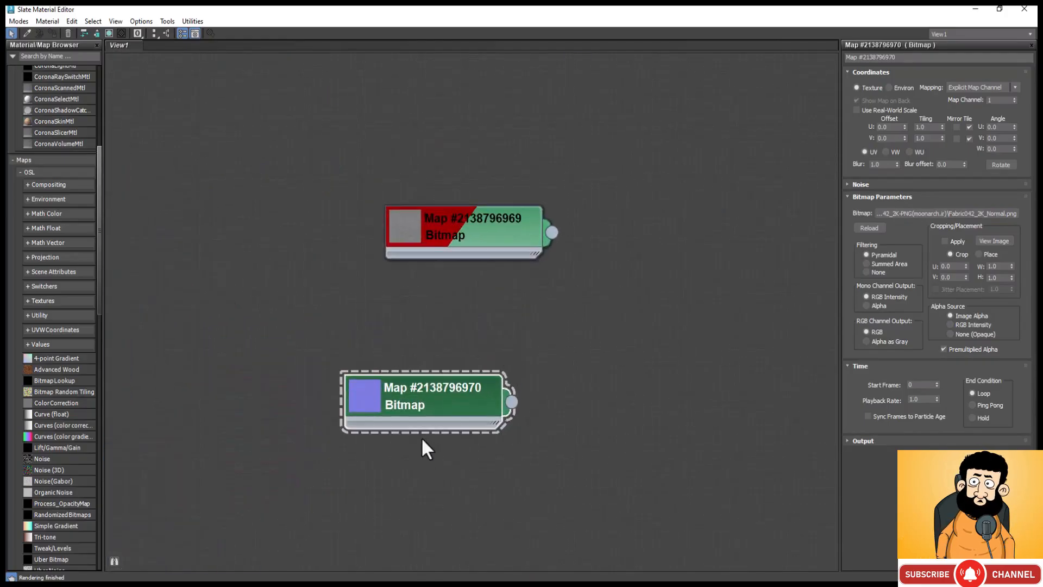
left_click_drag(463, 400, 503, 338)
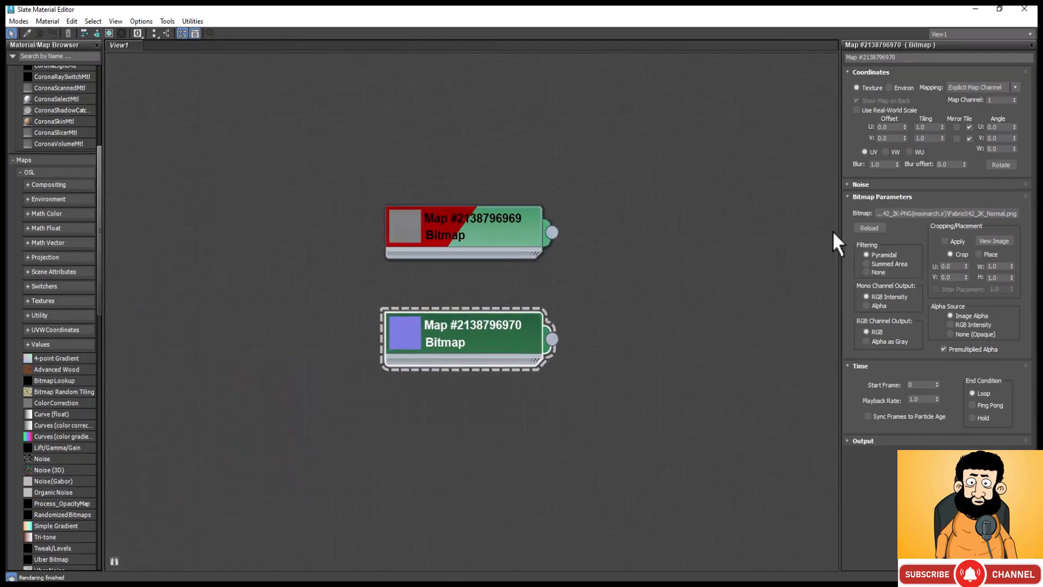
Step: Add a new CoronaLegacyMtl beside the two copied bitmaps and space the nodes apart to leave room between them
right_click(641, 133)
mouse_move(737, 139)
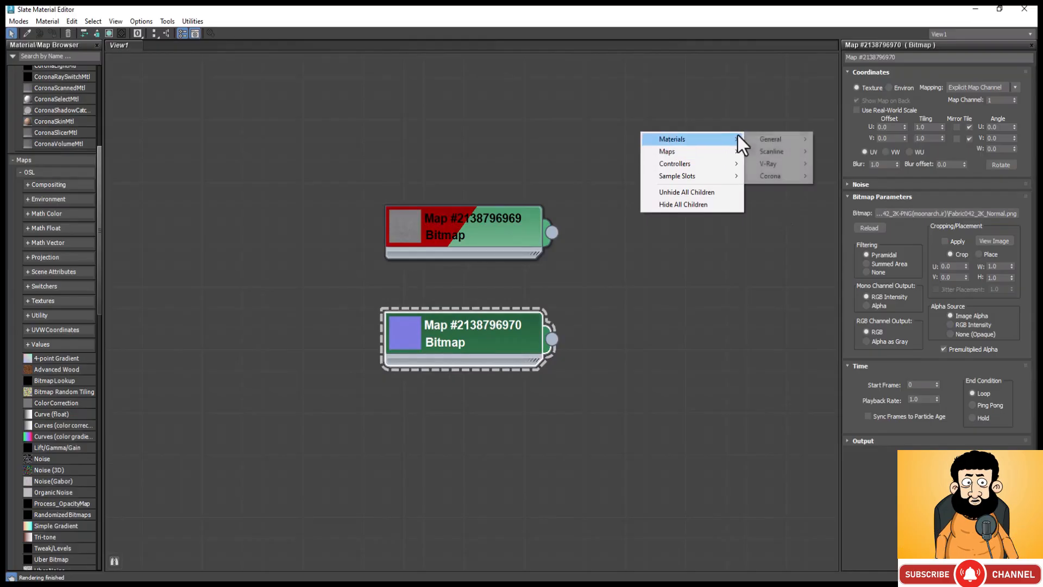
mouse_move(804, 175)
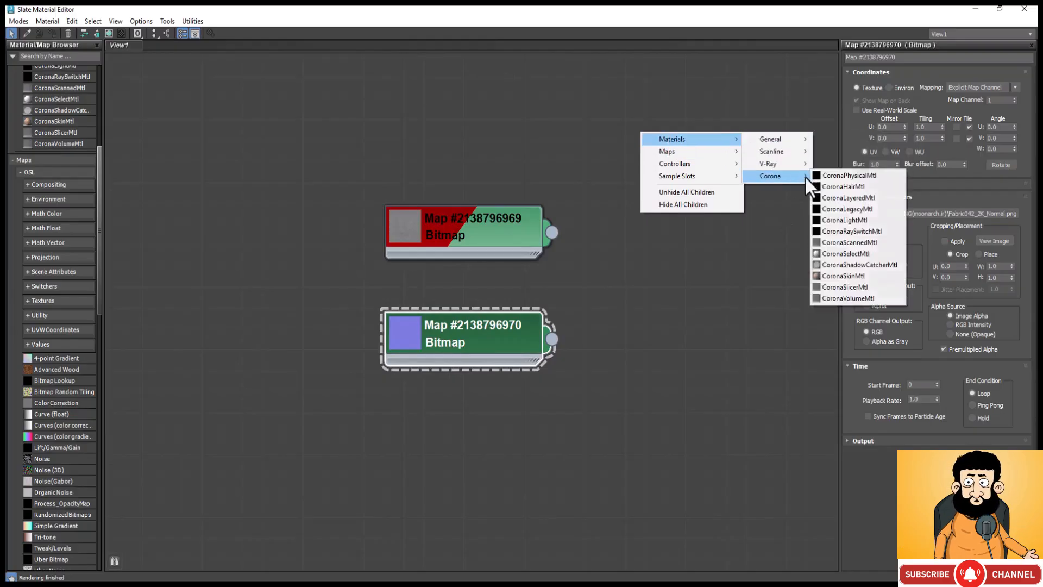
left_click(859, 210)
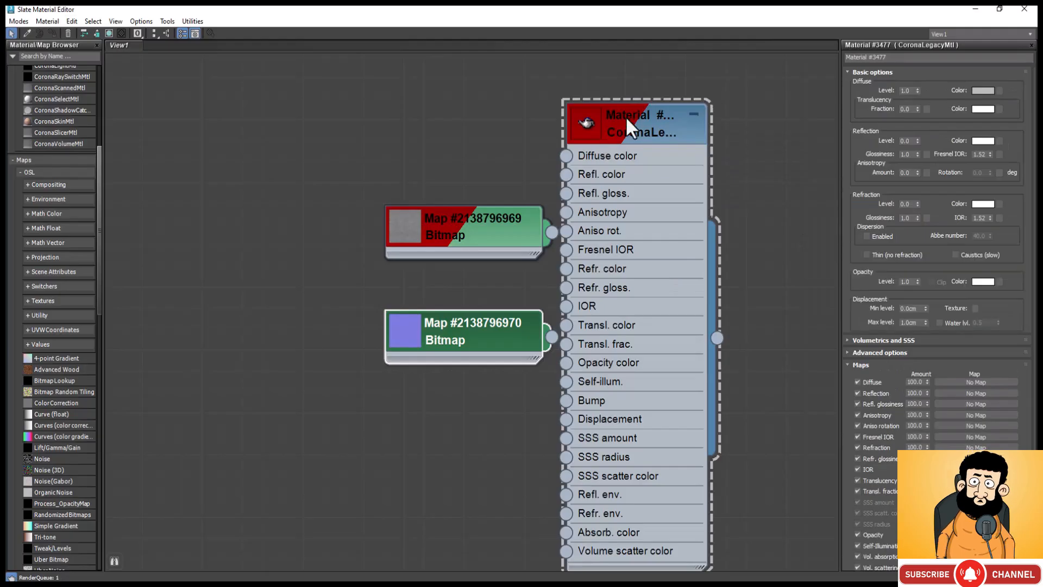
left_click_drag(624, 115, 684, 136)
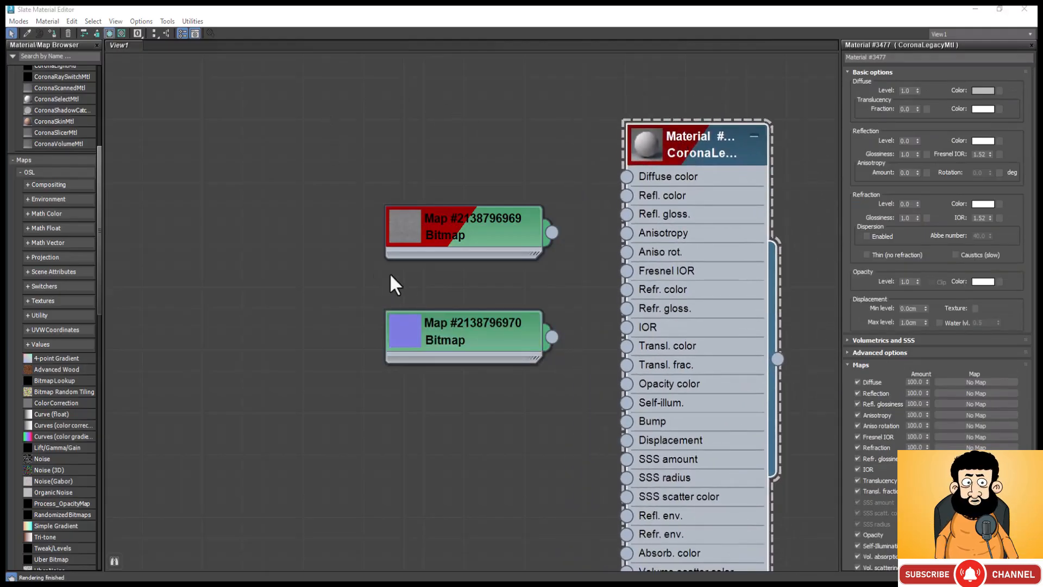
left_click_drag(439, 227, 359, 227)
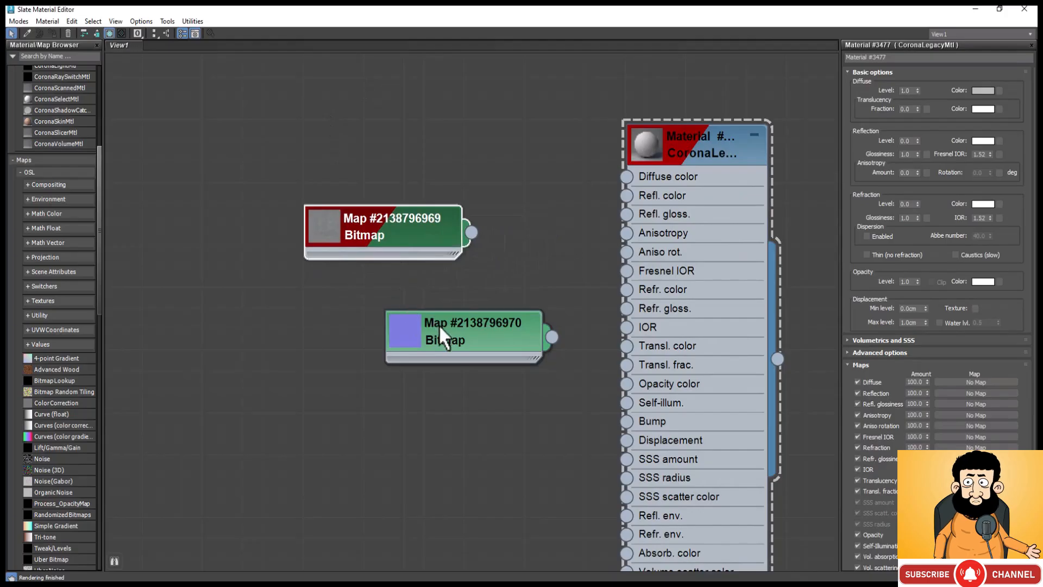
left_click_drag(439, 324, 357, 324)
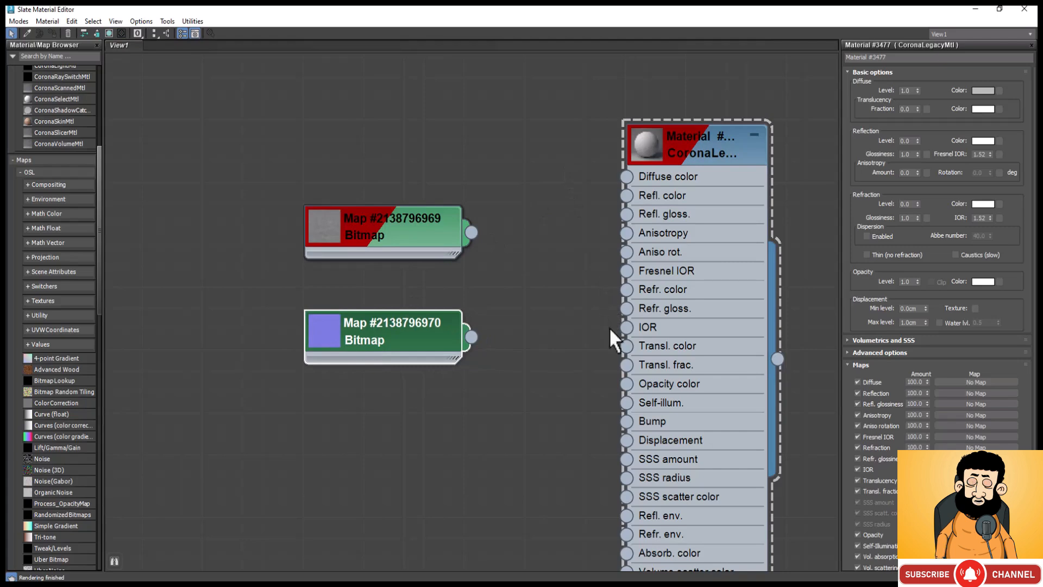
Step: Add a Mix map above the copied bitmaps, next to the new CoronaLegacyMtl
right_click(439, 119)
mouse_move(502, 138)
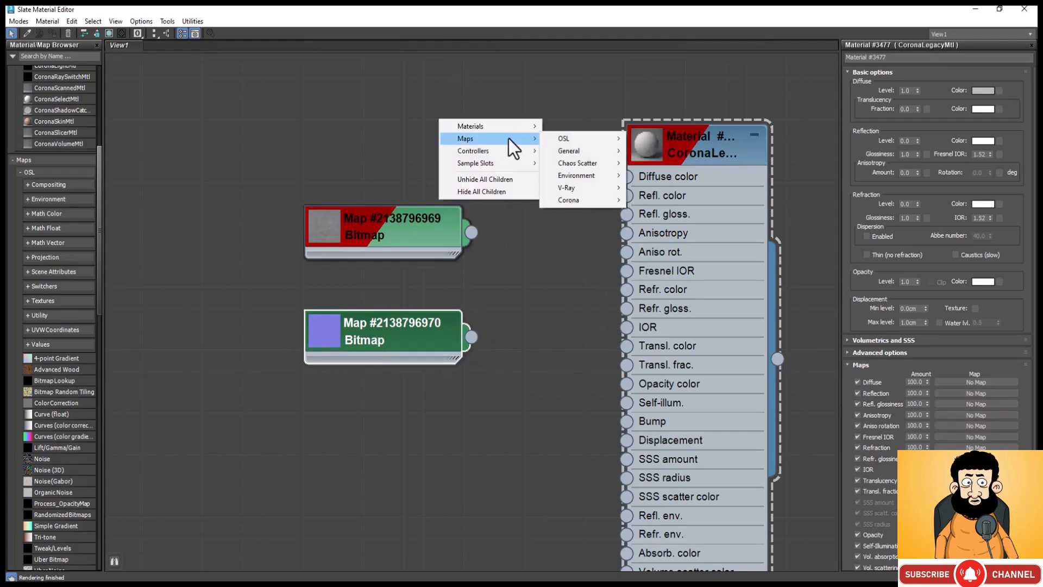
mouse_move(621, 158)
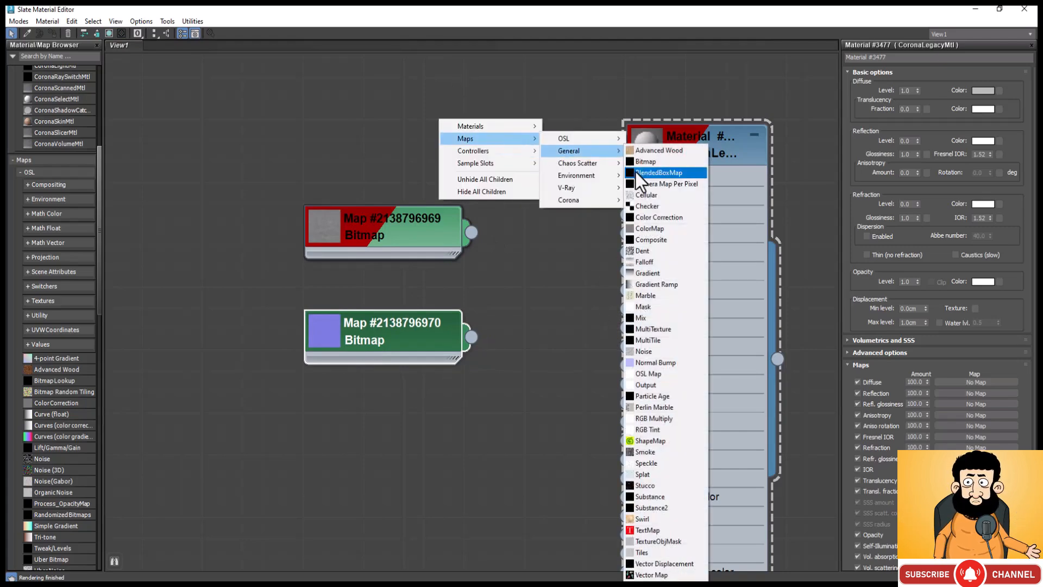
left_click(650, 318)
Step: Add a Falloff map between the copied bitmaps and the new CoronaLegacyMtl
right_click(499, 259)
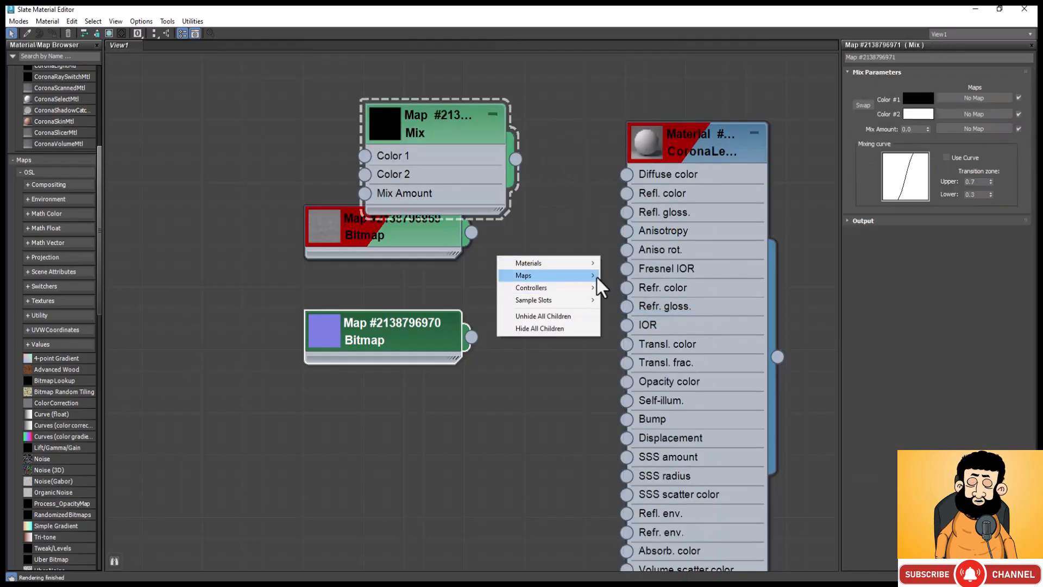
mouse_move(592, 276)
mouse_move(677, 291)
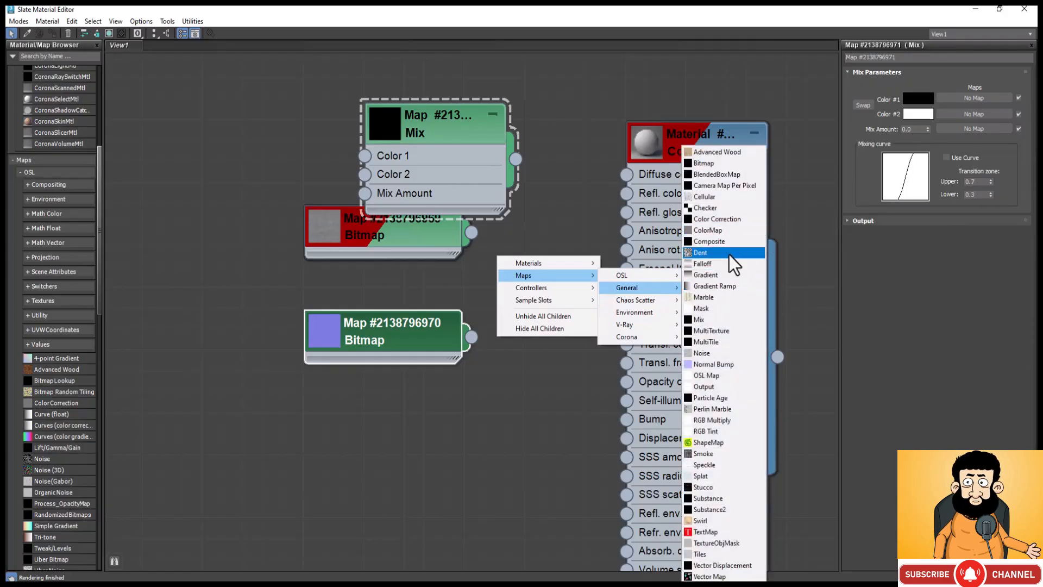
left_click(706, 265)
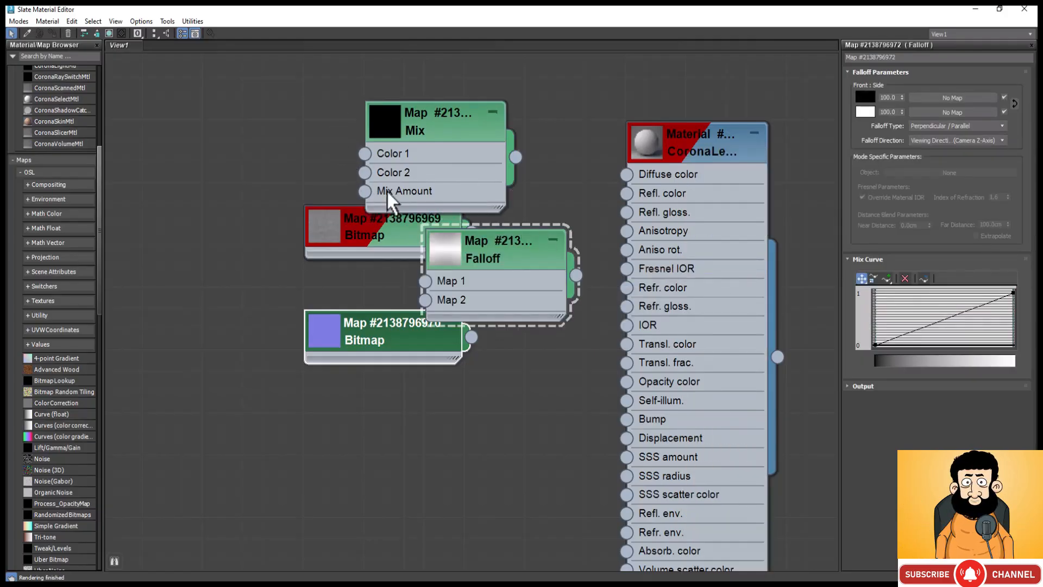
Step: Spread out the two bitmaps, the Mix and the Falloff so that the Falloff sits next to the material
left_click_drag(376, 231, 256, 169)
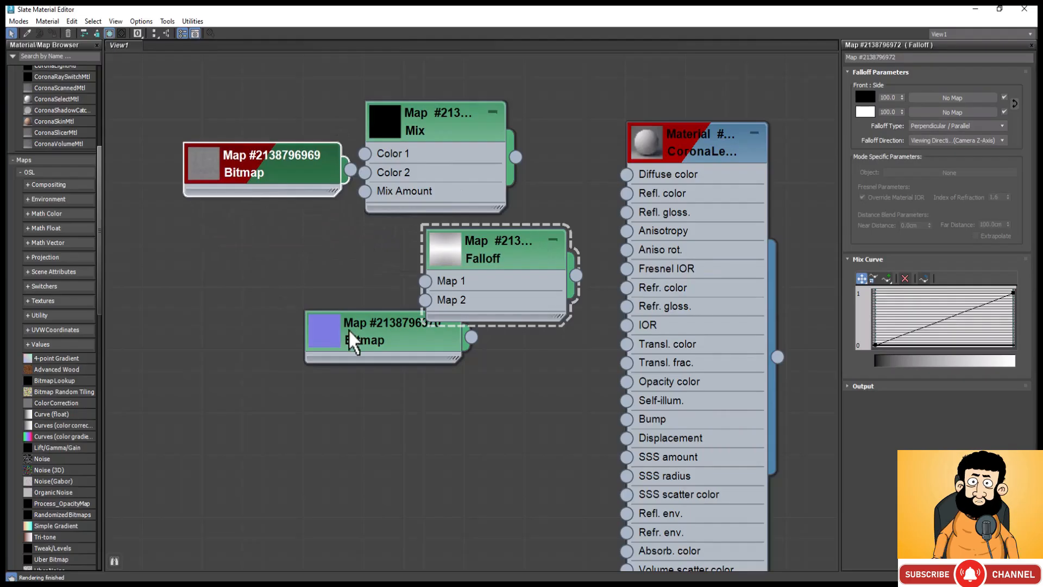
left_click_drag(347, 335, 184, 334)
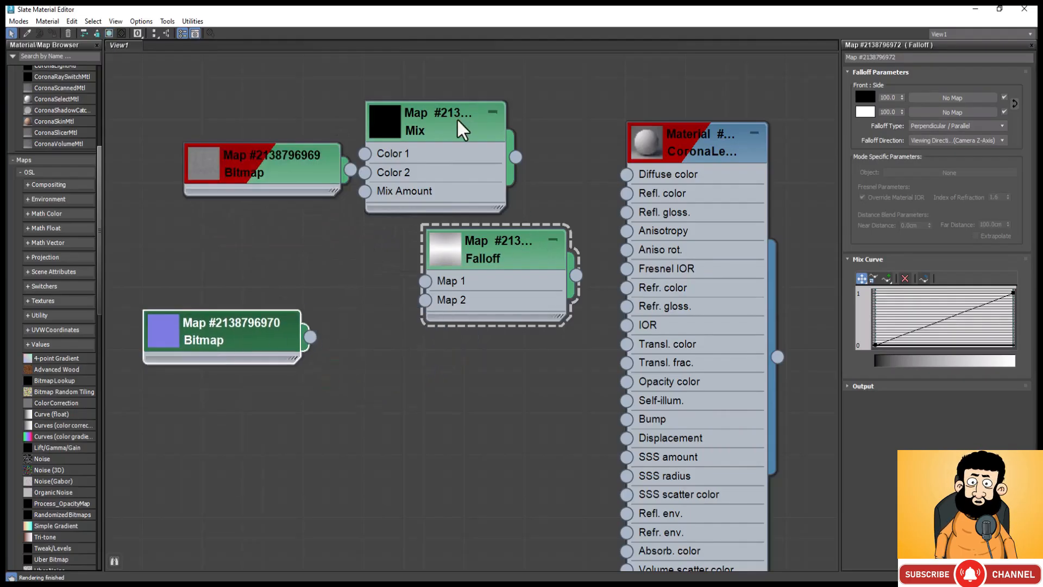
left_click_drag(458, 121, 375, 206)
left_click_drag(490, 252, 508, 175)
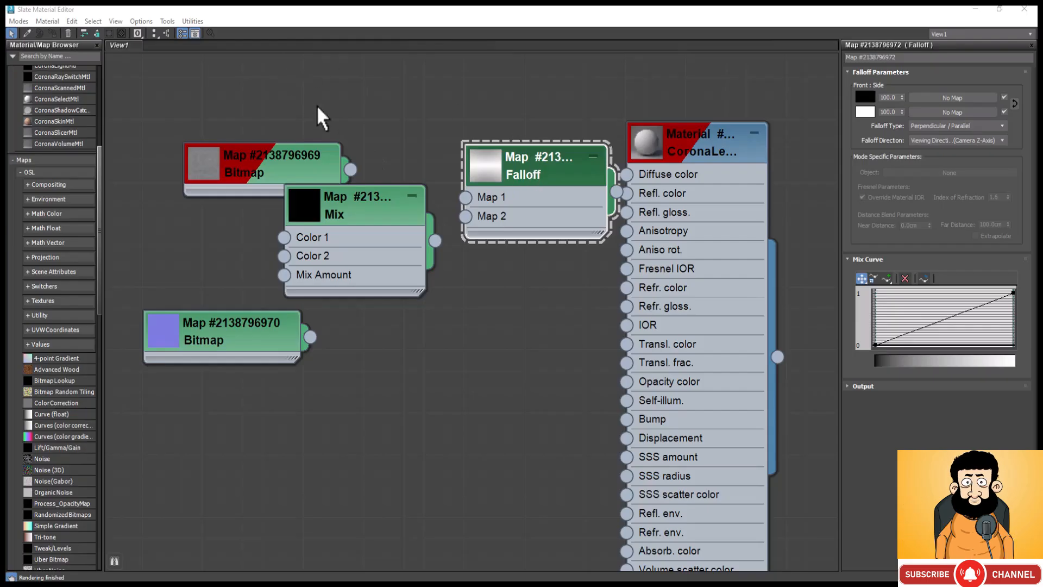
Step: Move the grey fabric bitmap beside the Mix map and connect it to the Mix Amount input, leaving space between both nodes
left_click_drag(311, 147, 189, 214)
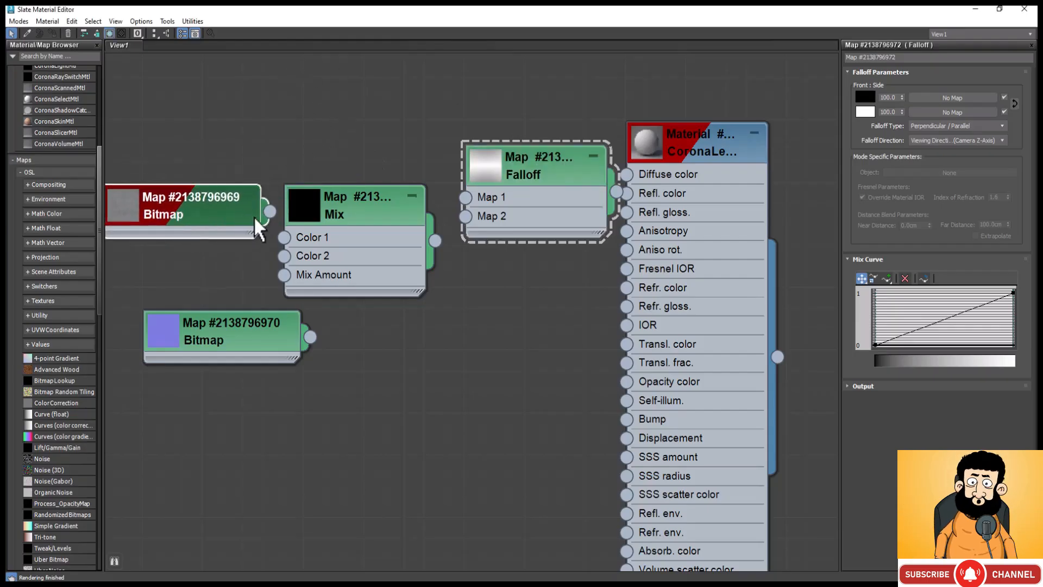
left_click_drag(266, 252, 285, 276)
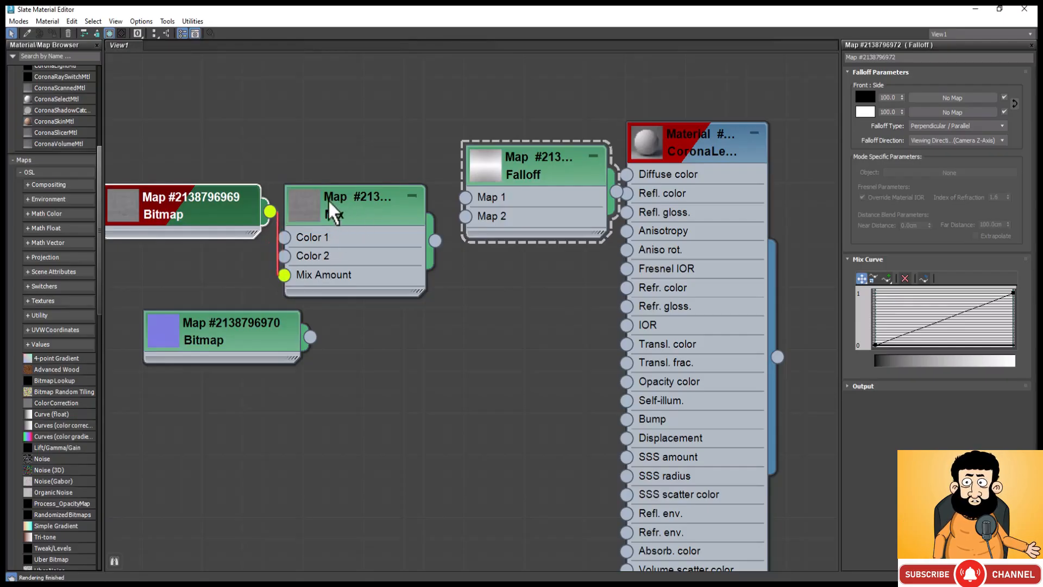
left_click_drag(328, 200, 374, 201)
Step: Set the Mix map's Color #1 to a pale beige with hue 43, saturation 51 and value 179
left_click(374, 201)
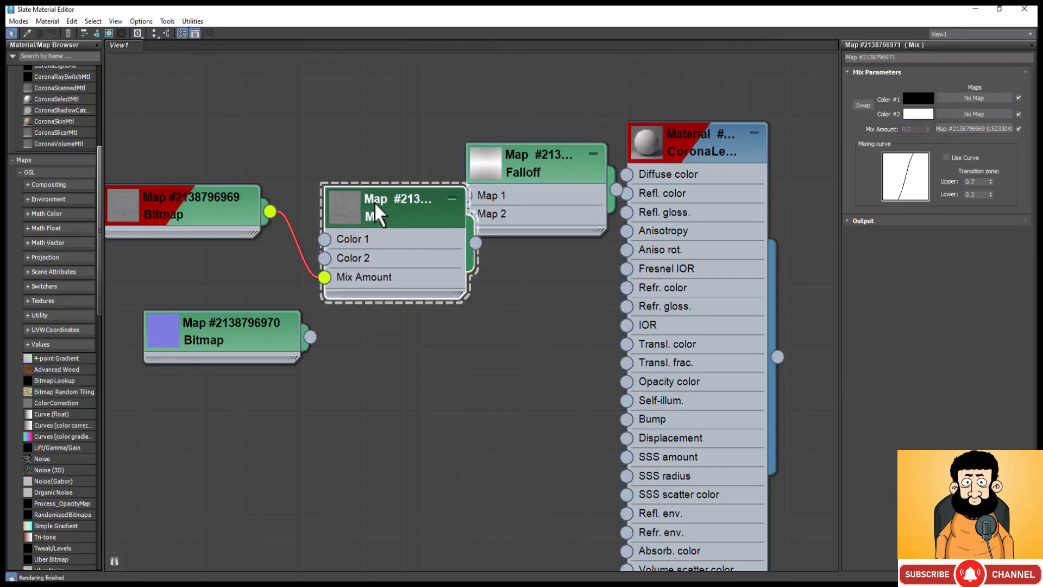
left_click(921, 99)
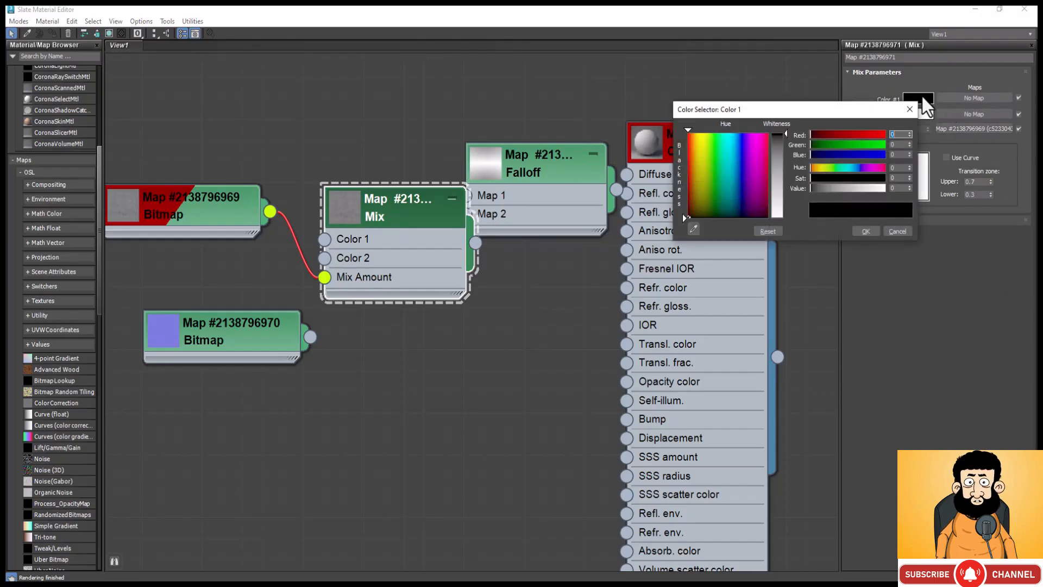
left_click(777, 180)
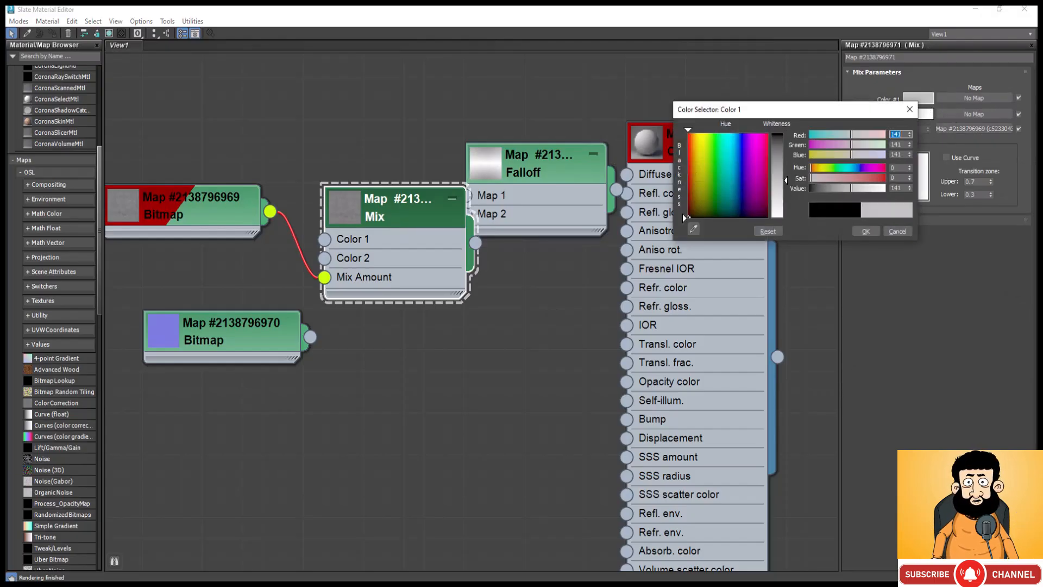
left_click(817, 168)
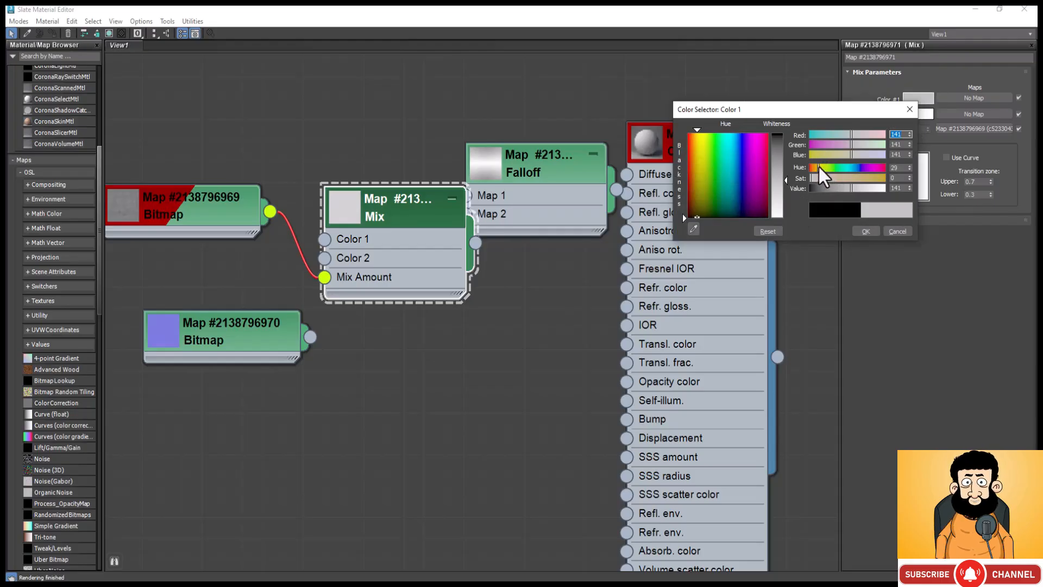
left_click(833, 154)
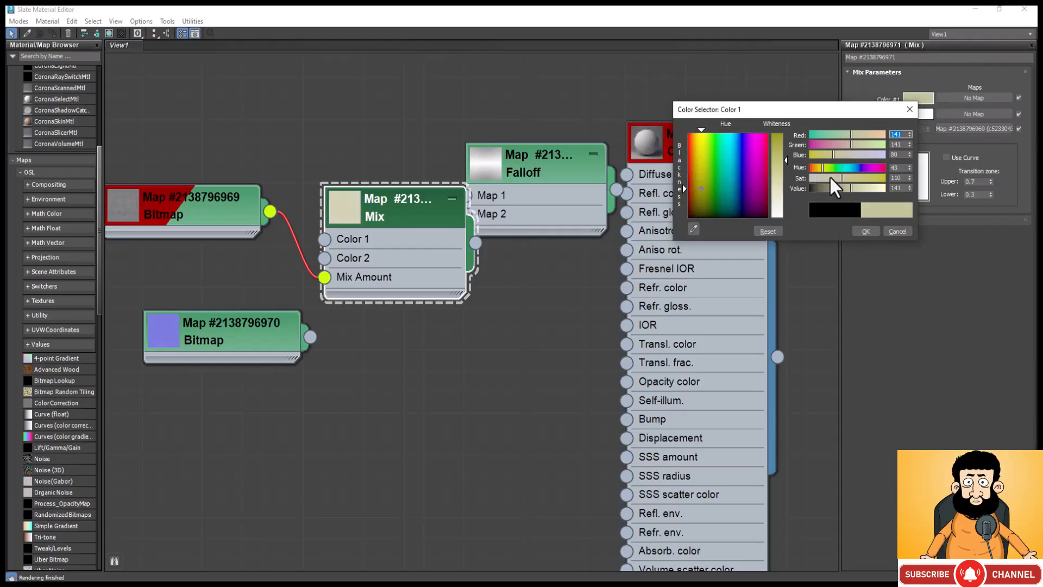
left_click_drag(829, 178, 822, 178)
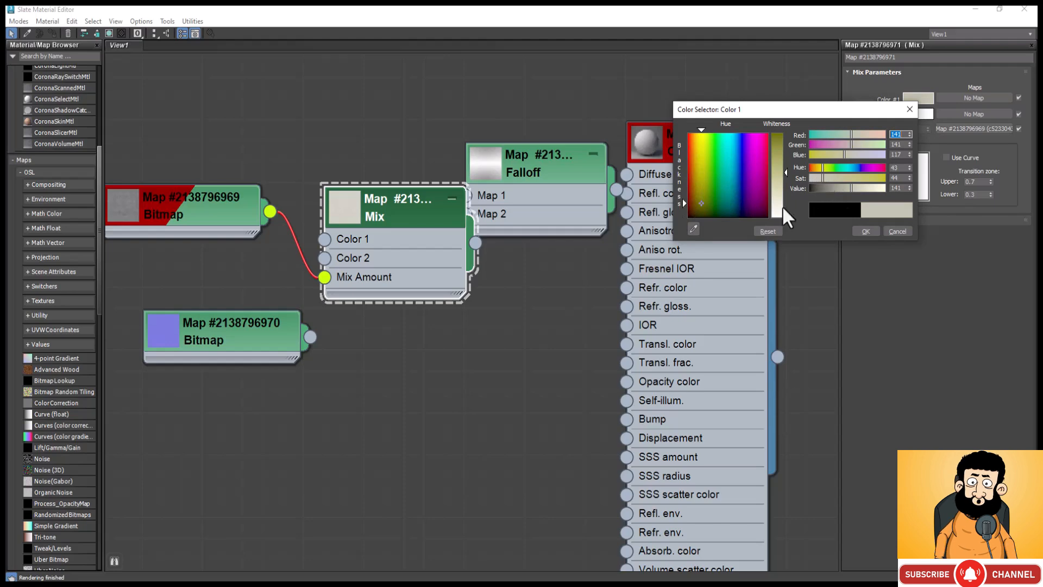
left_click(778, 193)
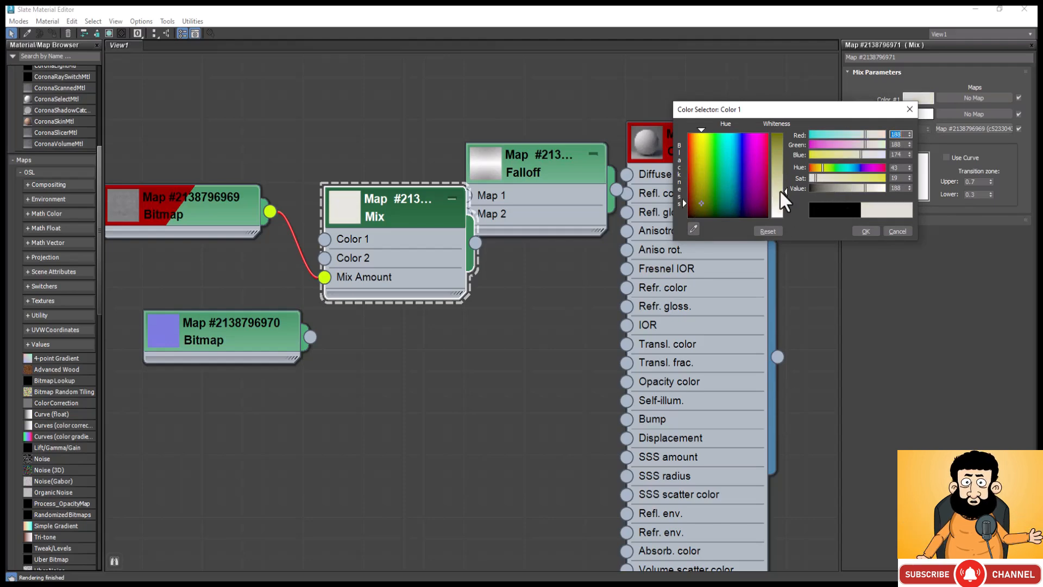
left_click(782, 187)
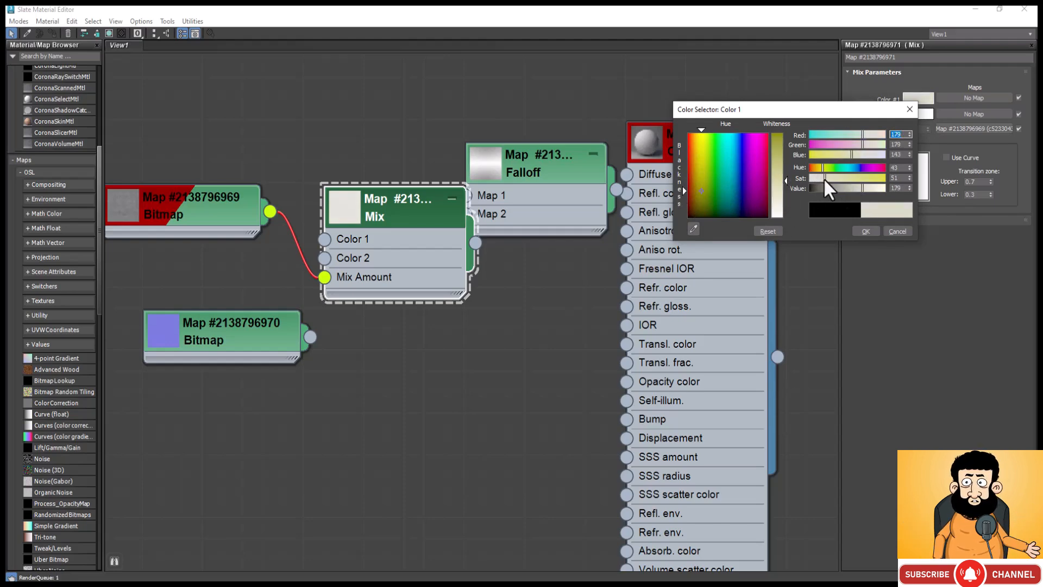
left_click(865, 231)
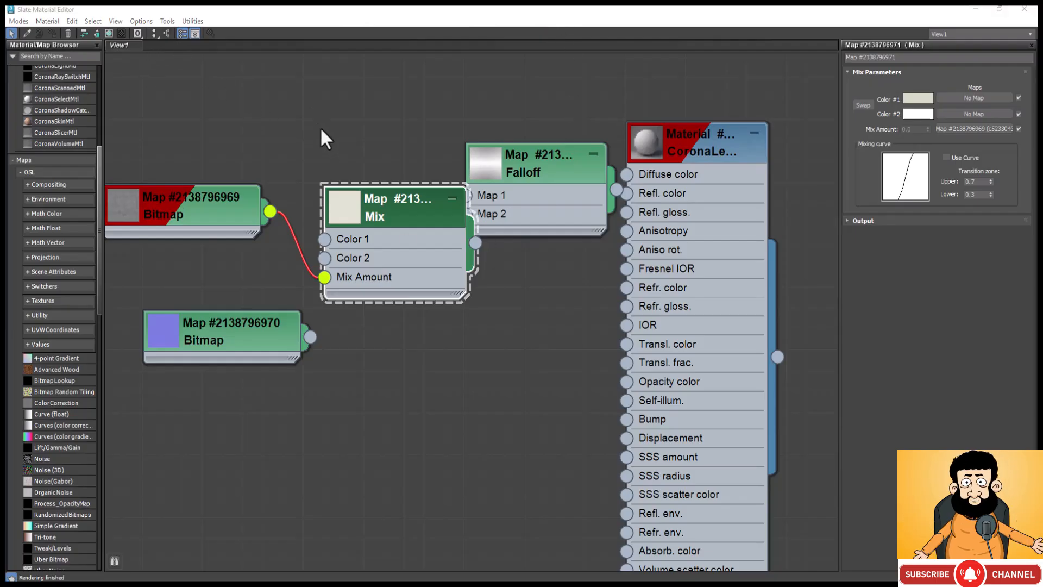
Step: Shift the Mix and grey bitmap nodes away from the Falloff and connect the Mix output to the Falloff's Map 1
left_click_drag(412, 235, 350, 255)
left_click_drag(169, 197, 83, 233)
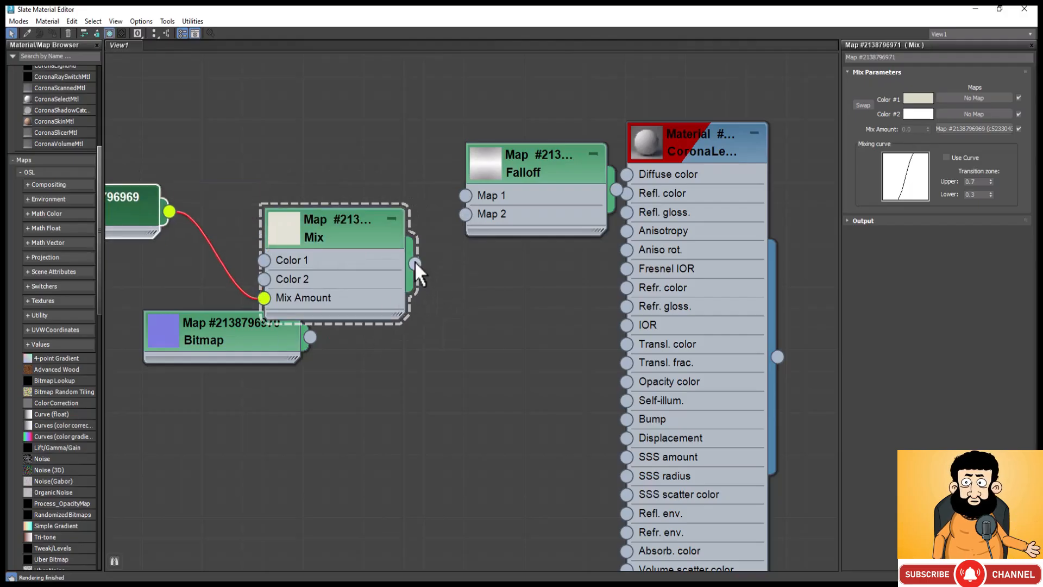
left_click_drag(416, 264, 466, 196)
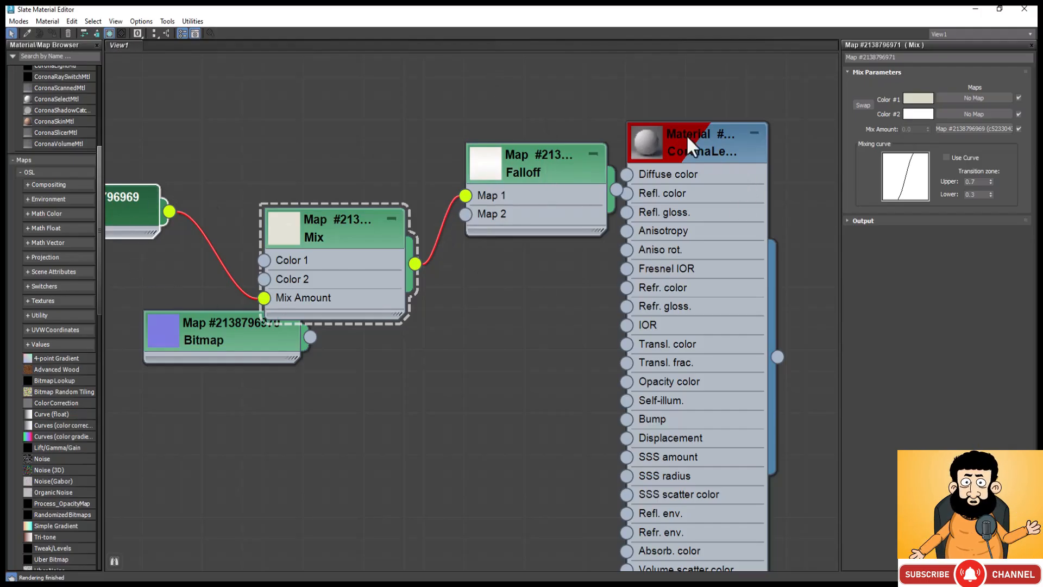
Step: Reposition the new CoronaLegacyMtl slightly higher and set its reflection level to 1.0
mouse_move(688, 137)
left_mouse_down()
mouse_move(814, 206)
mouse_move(680, 122)
mouse_move(708, 133)
left_mouse_up()
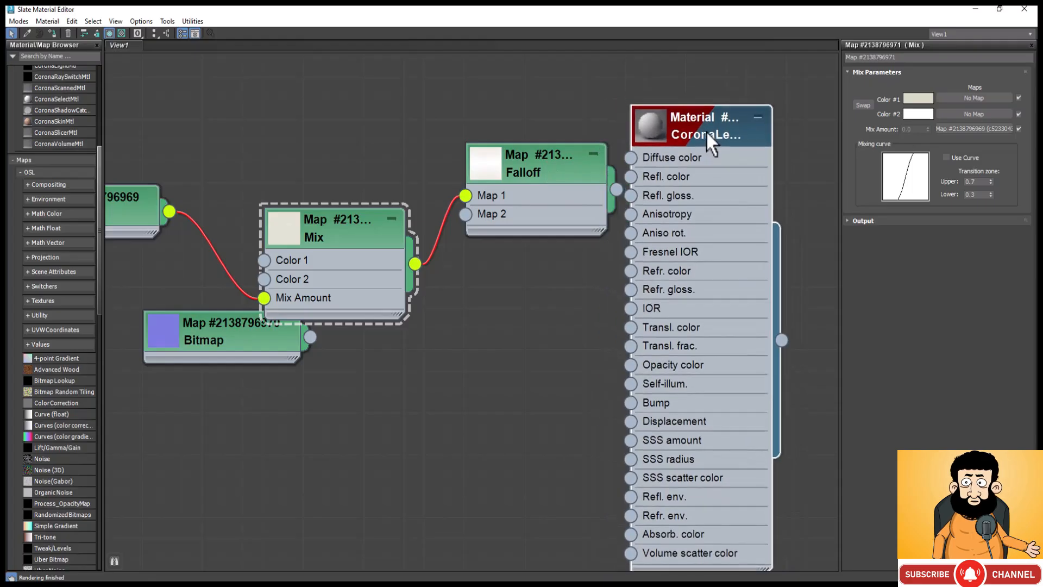
left_click(706, 130)
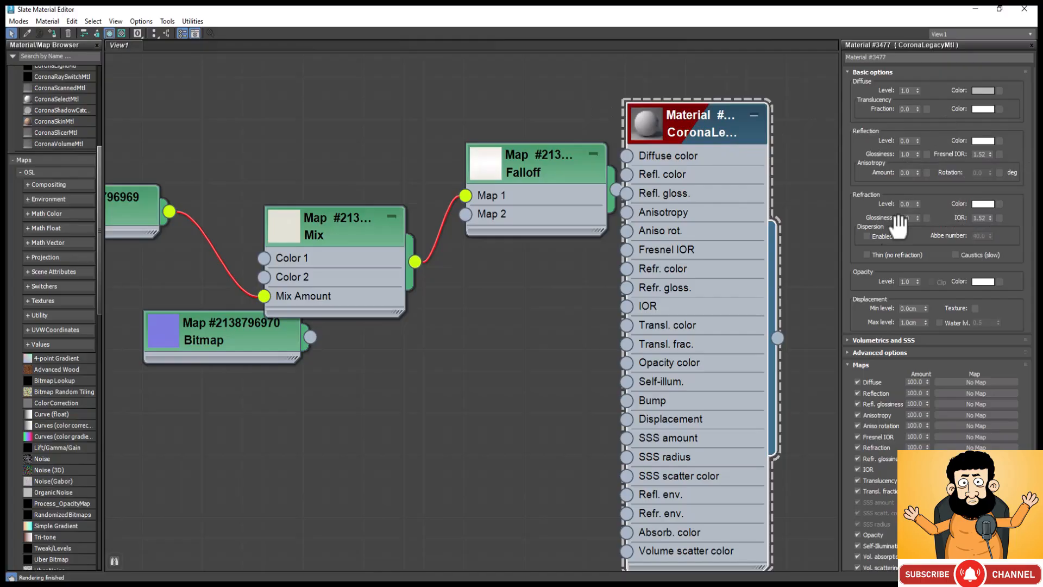
double_click(907, 141)
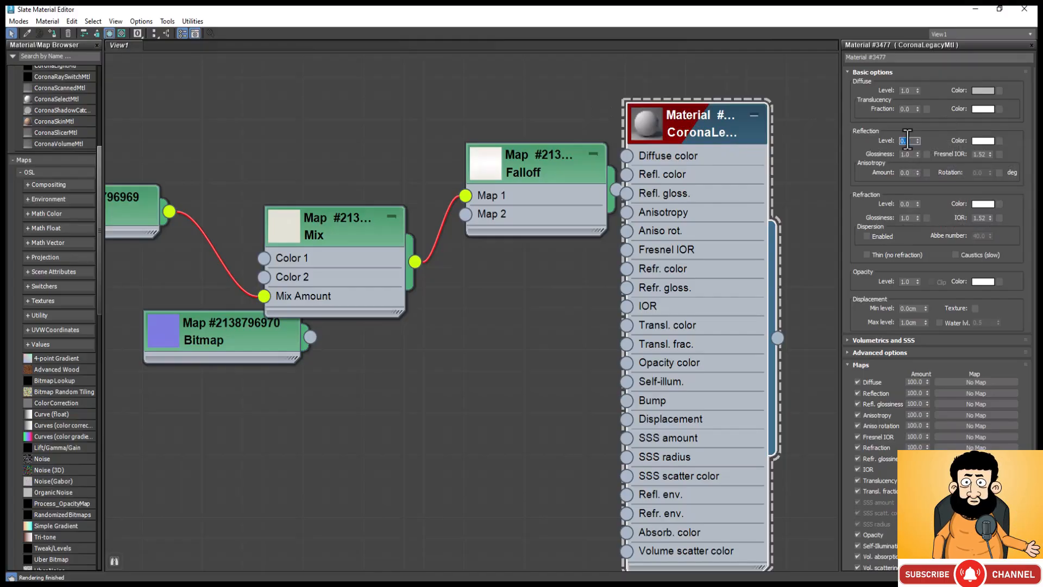
type("1")
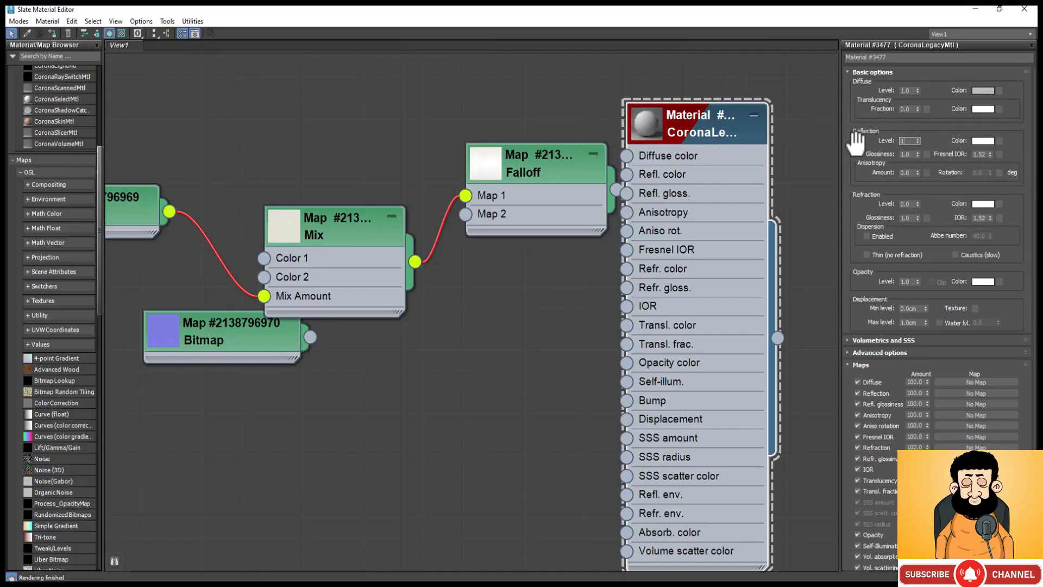
key("Return")
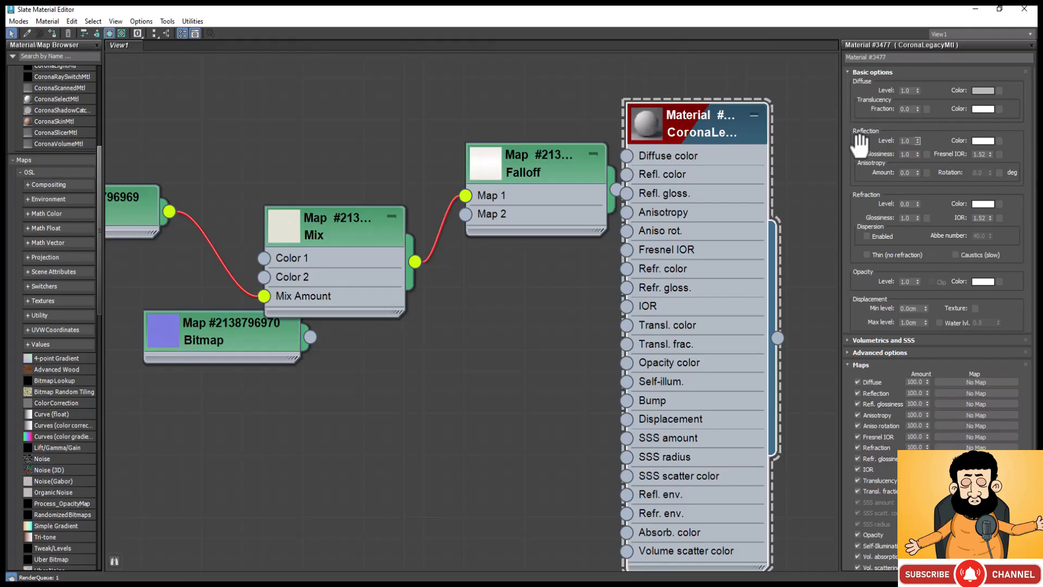
Step: Open a separate preview window for the CoronaLegacyMtl and set its reflection glossiness to 0.7
right_click(633, 131)
left_click(680, 176)
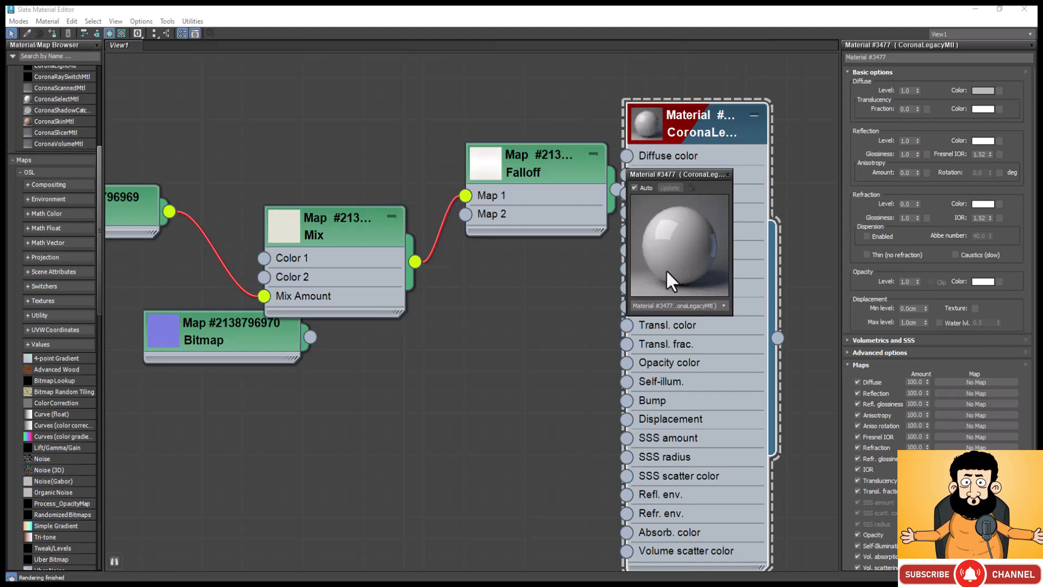
double_click(911, 154)
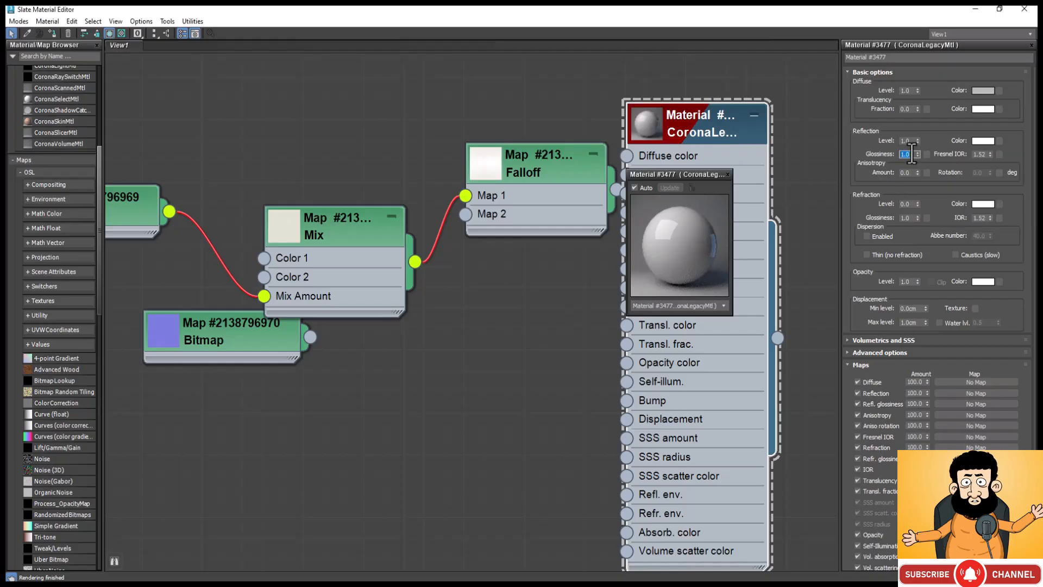
type("0.7")
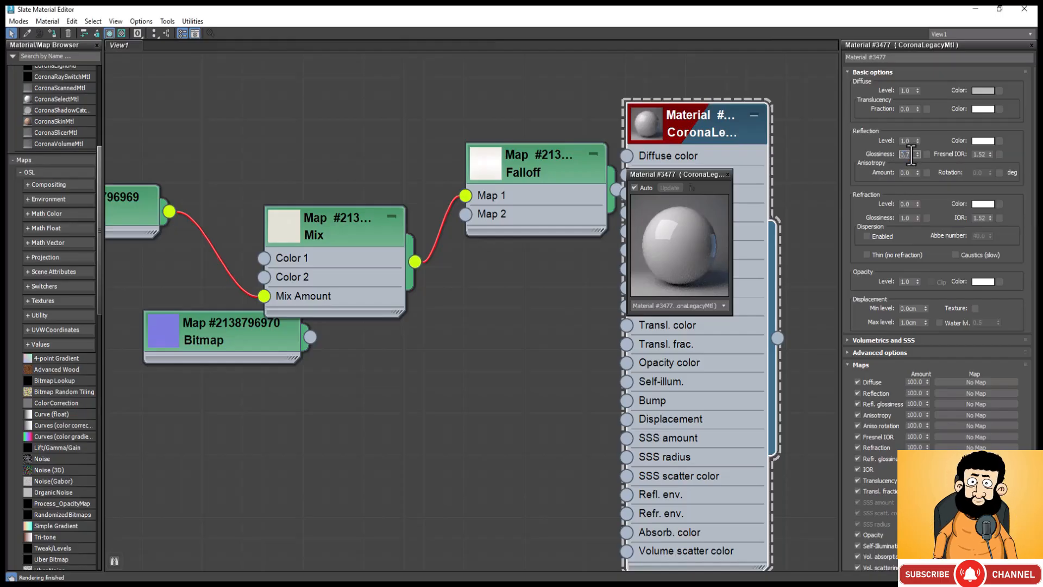
left_click(861, 143)
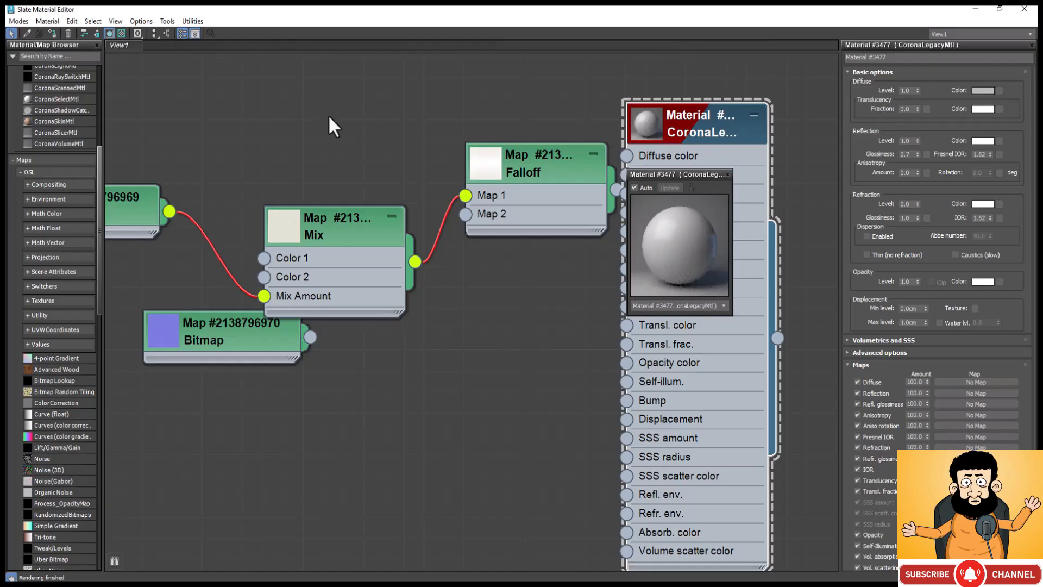
Step: Lower the CoronaLegacyMtl's reflection glossiness to 0.6
double_click(906, 154)
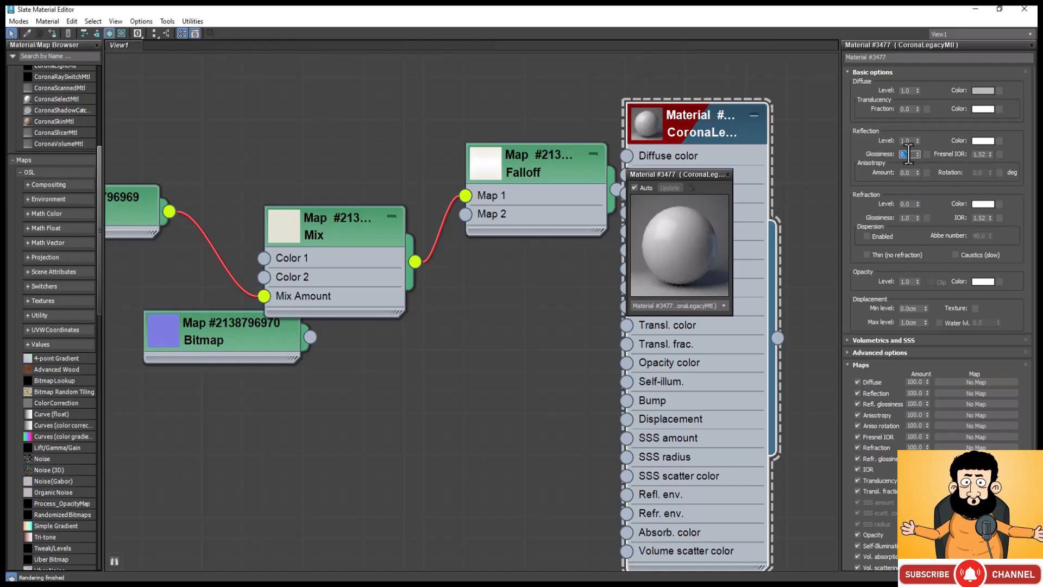
type("0.6")
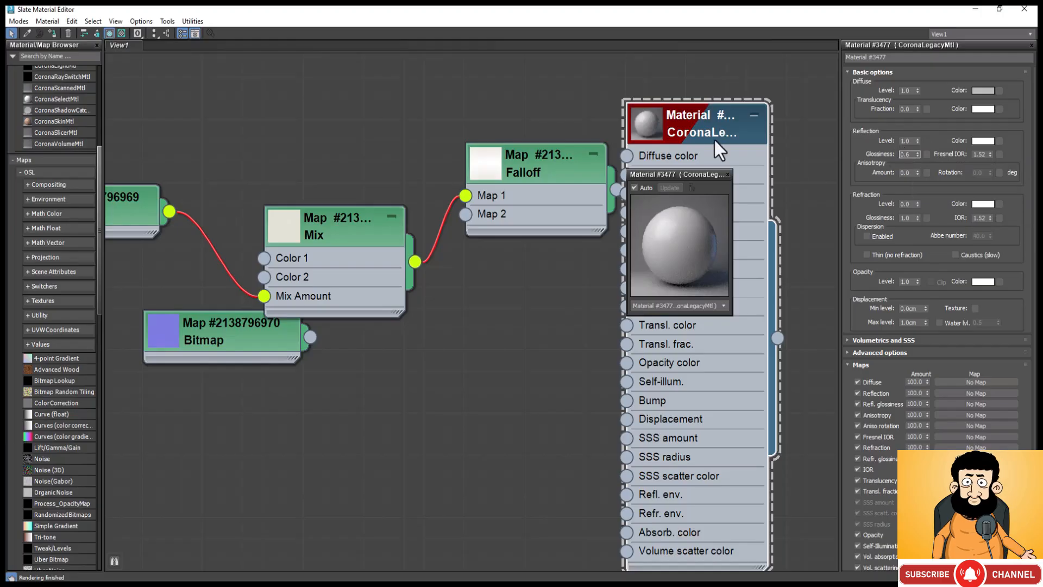
key("Return")
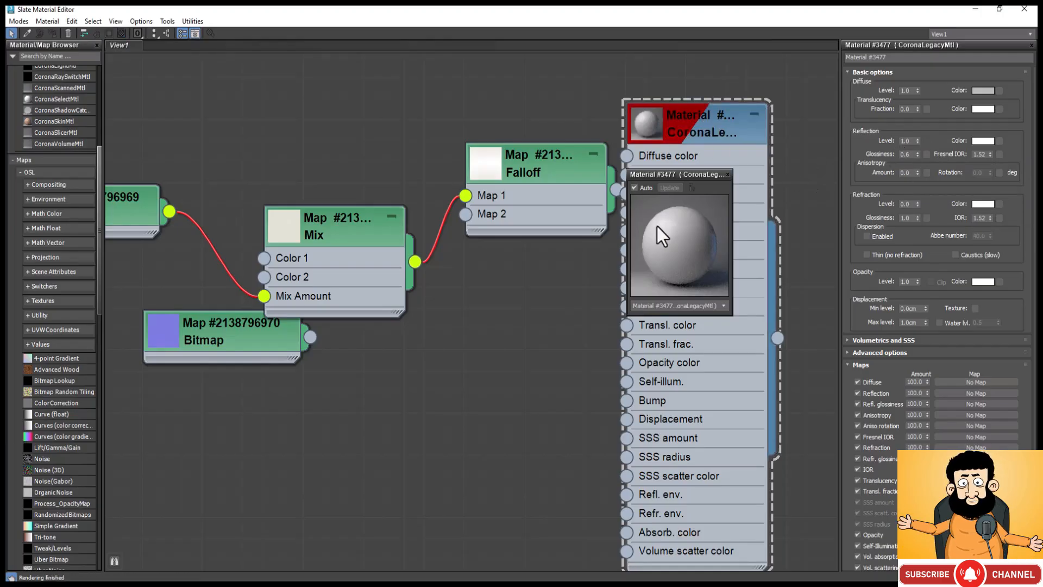
Step: Set the CoronaLegacyMtl's translucency fraction to 0.7 and close its preview window
double_click(906, 108)
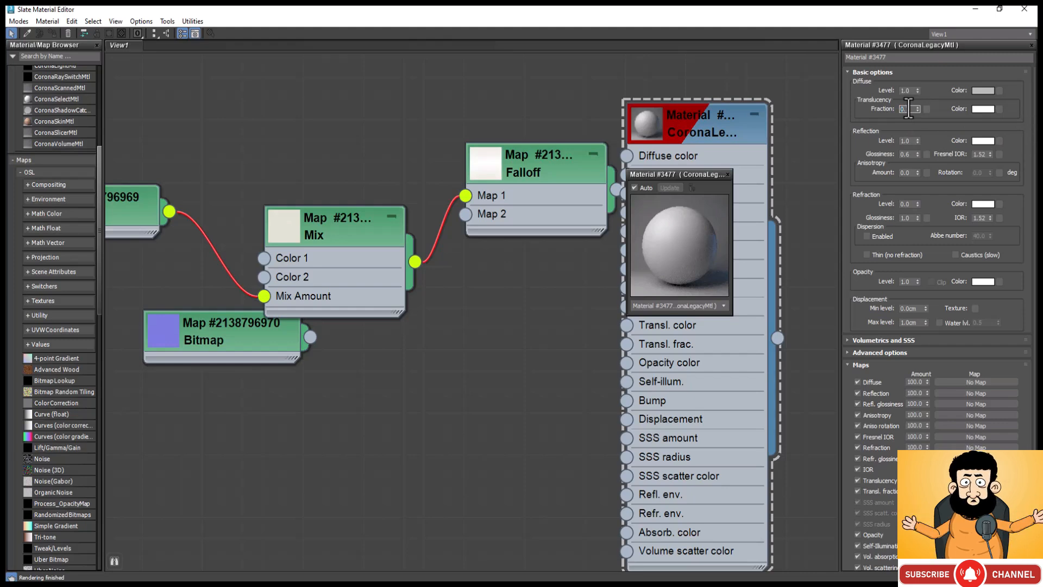
type("0.7")
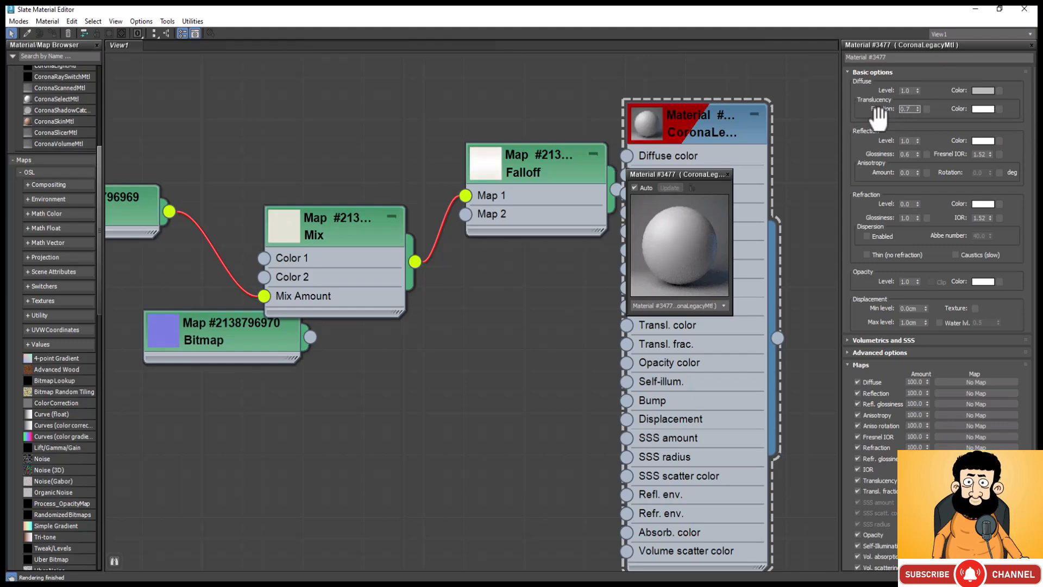
key("Return")
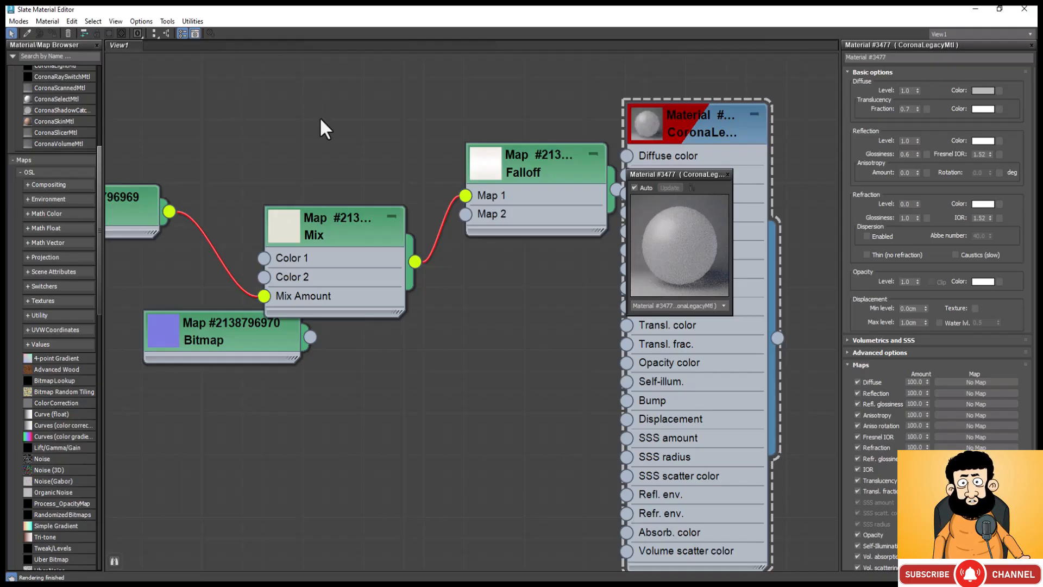
left_click(728, 174)
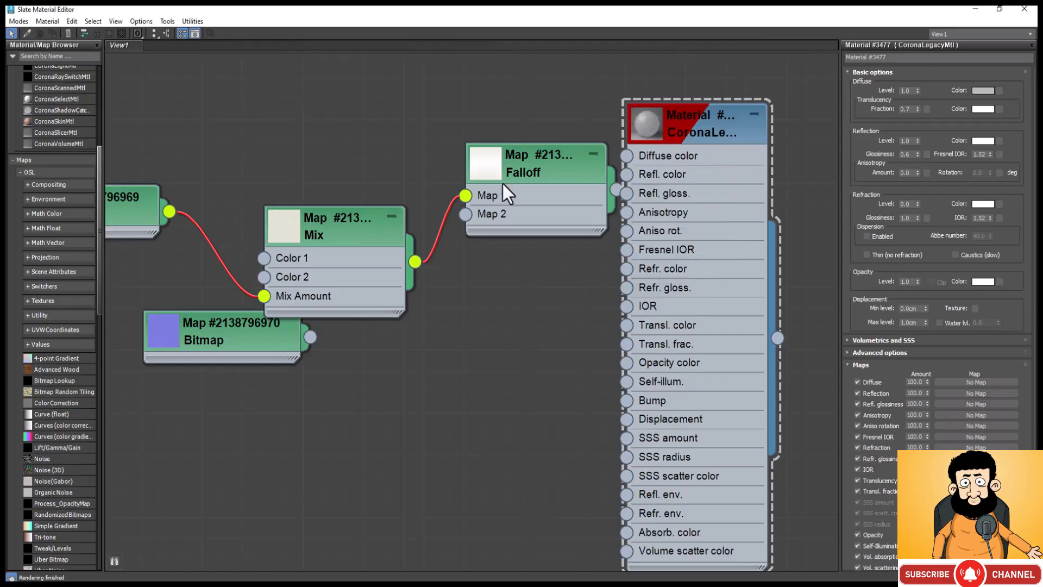
Step: Show the Falloff map's parameters and move its node farther away from the CoronaLegacyMtl
double_click(533, 158)
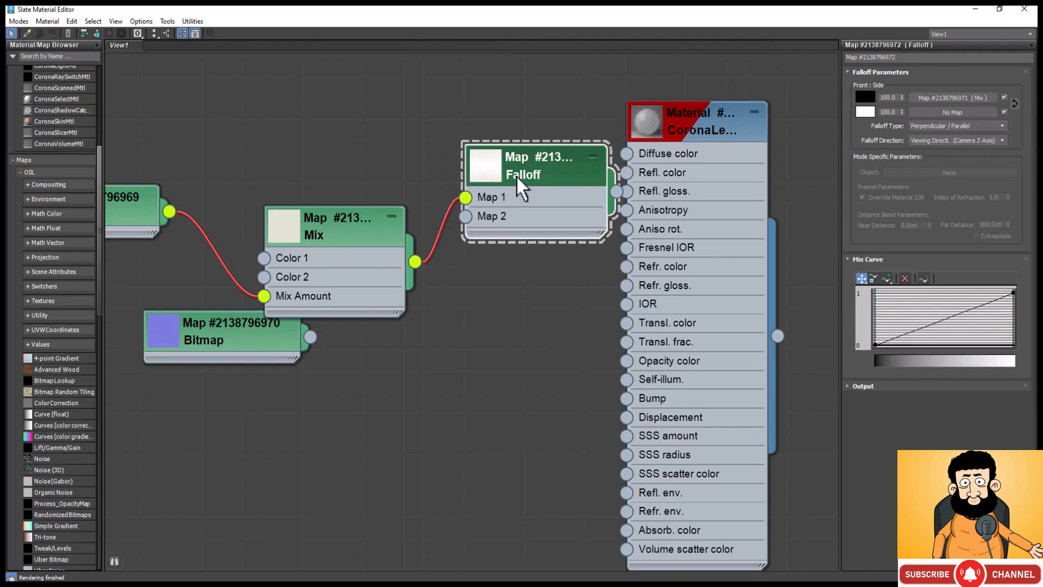
mouse_move(540, 165)
left_mouse_down()
mouse_move(522, 184)
mouse_move(520, 166)
left_mouse_up()
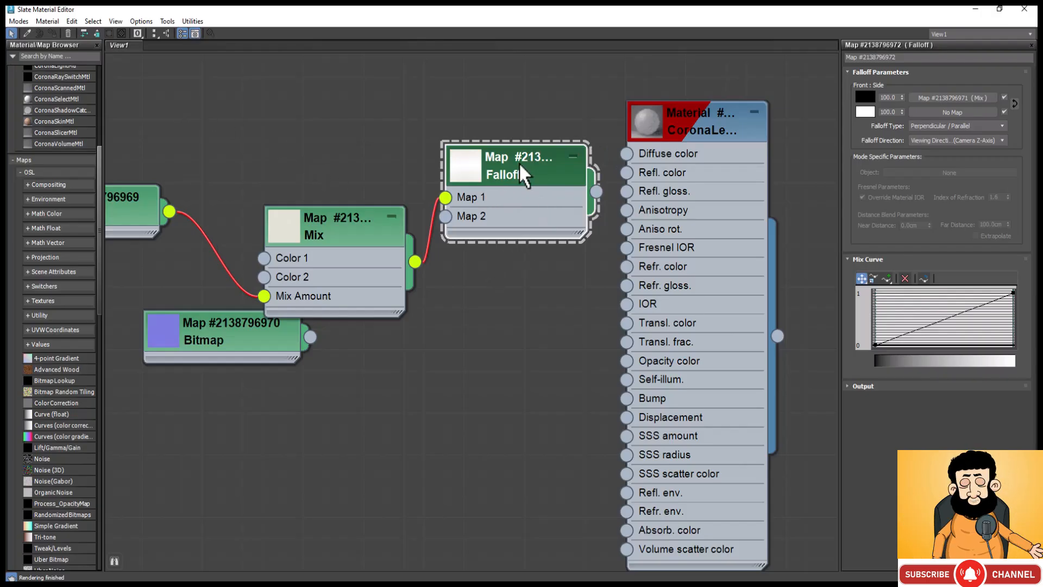
mouse_move(519, 165)
left_mouse_down()
mouse_move(537, 217)
mouse_move(629, 199)
mouse_move(543, 200)
mouse_move(505, 167)
left_mouse_up()
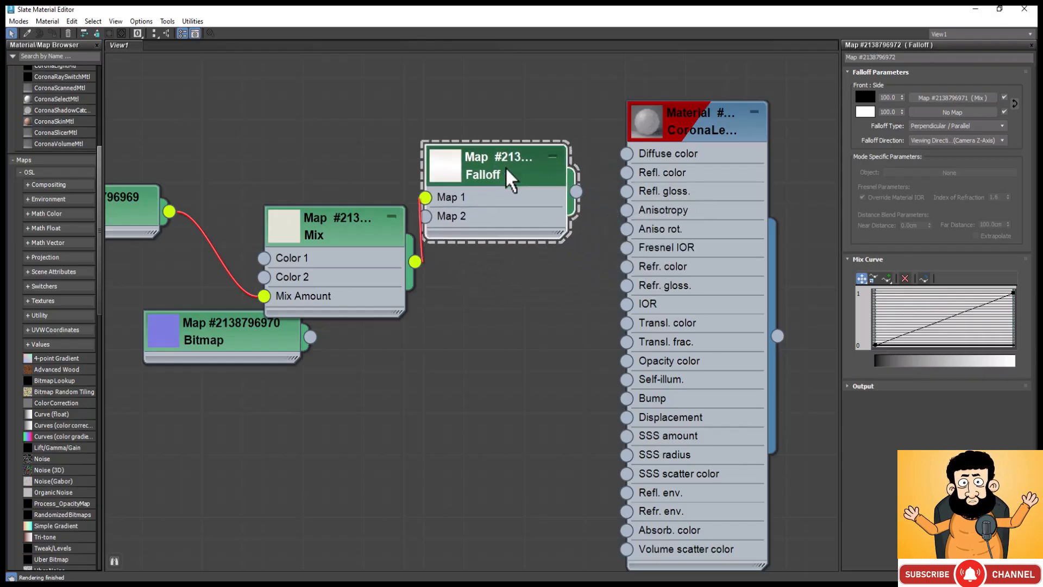
Step: Add two points to the Falloff map's Mix Curve, one near its lower end and one near its upper end
left_click(886, 278)
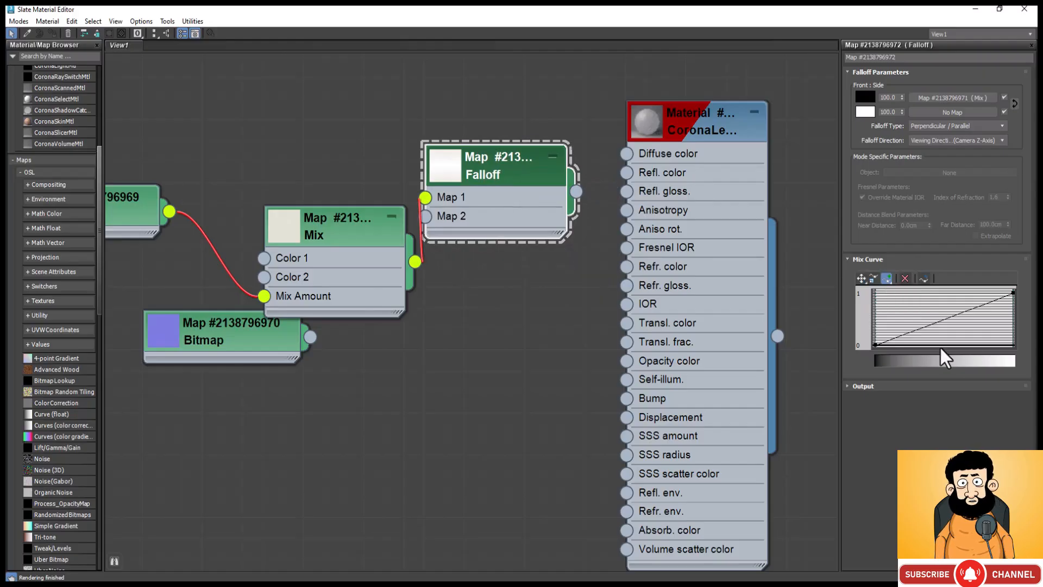
left_click(906, 333)
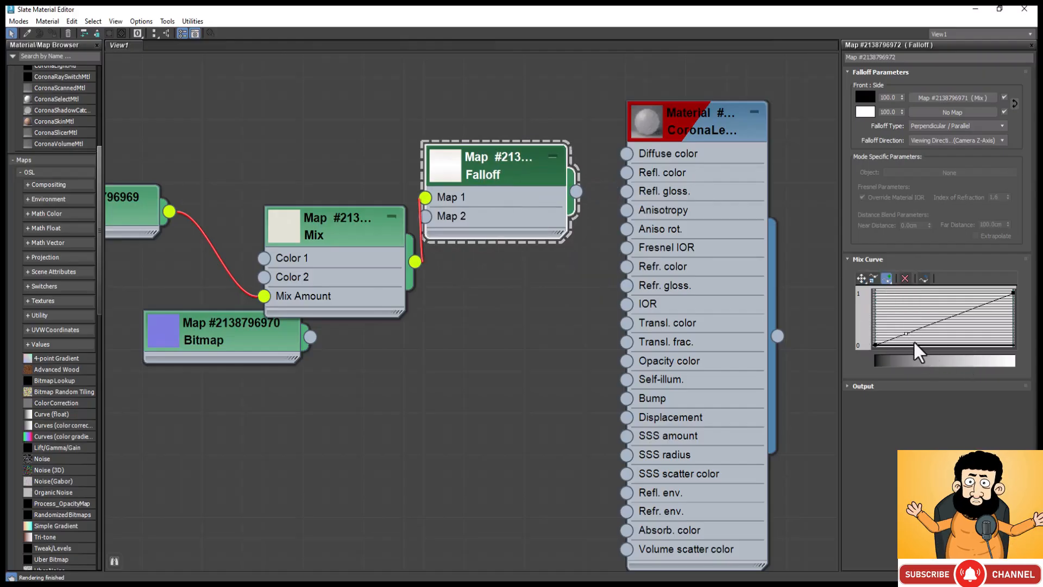
left_click(990, 302)
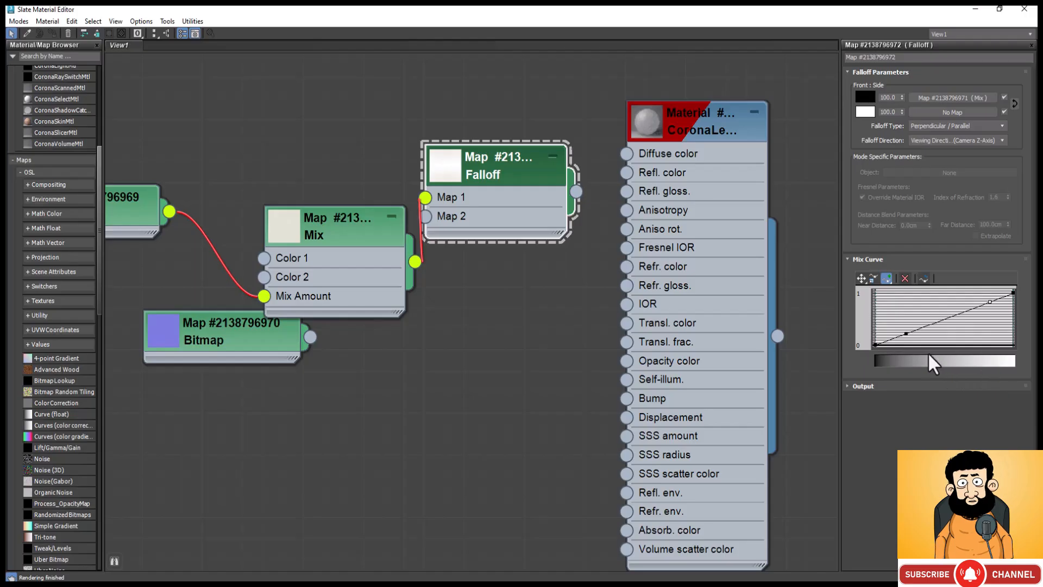
Step: Open a separate preview window for the Falloff map and enlarge it
right_click(456, 171)
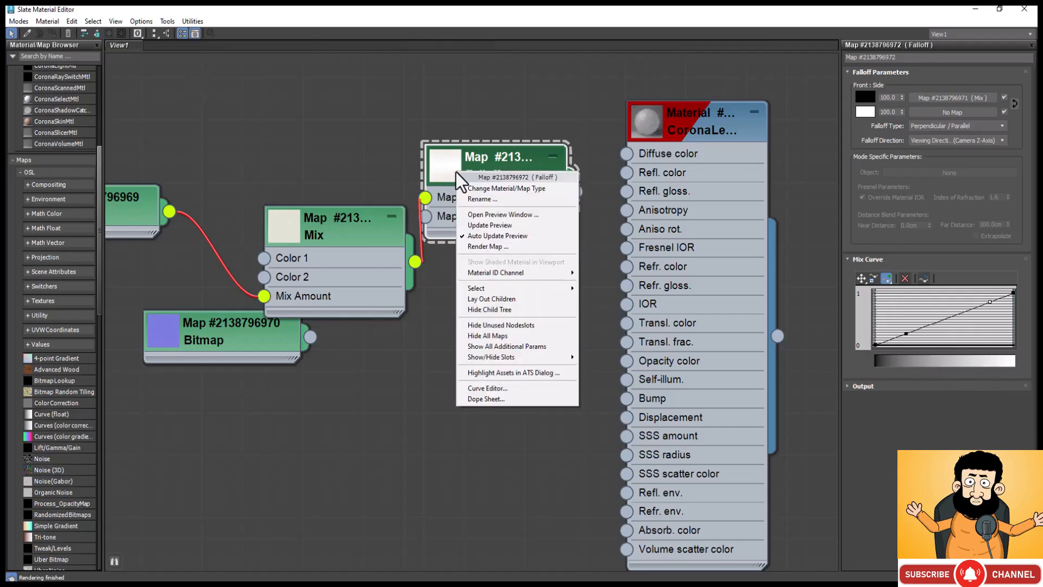
left_click(481, 213)
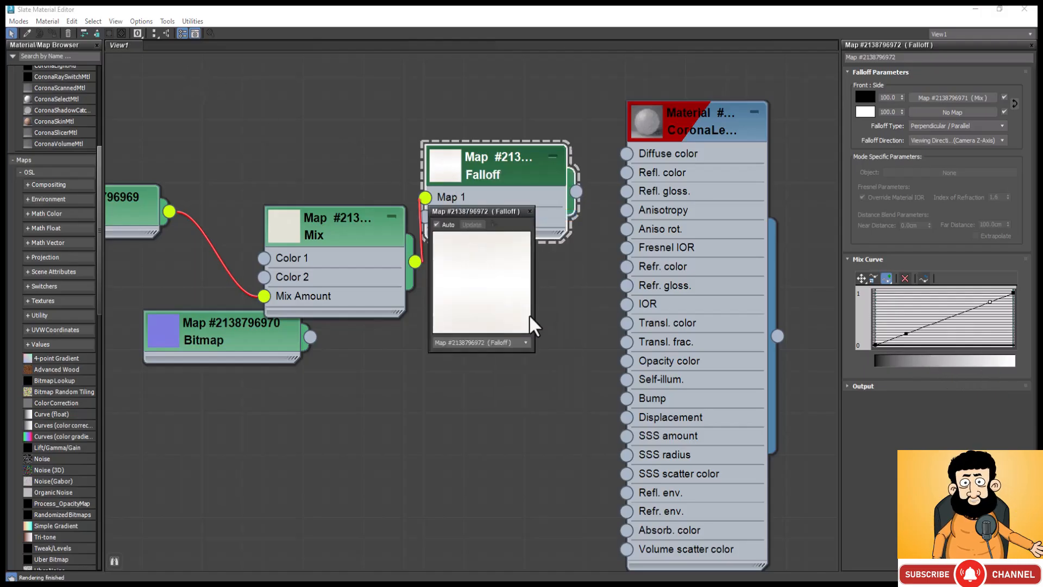
left_click_drag(535, 313, 611, 399)
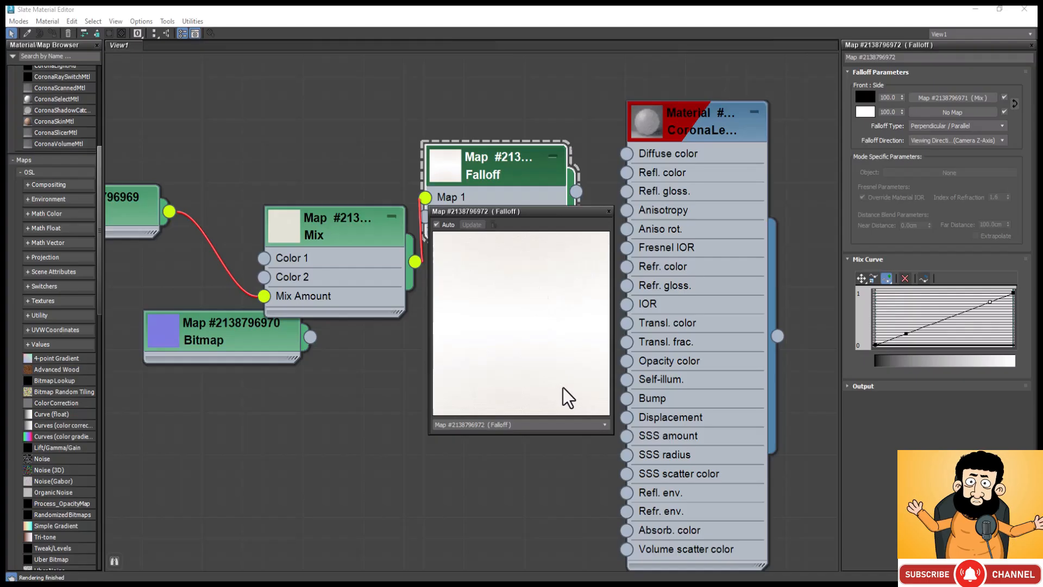
Step: Try different Mix Curve shapes by shifting the lower point far along the base and back, and lowering the upper point
right_click(905, 333)
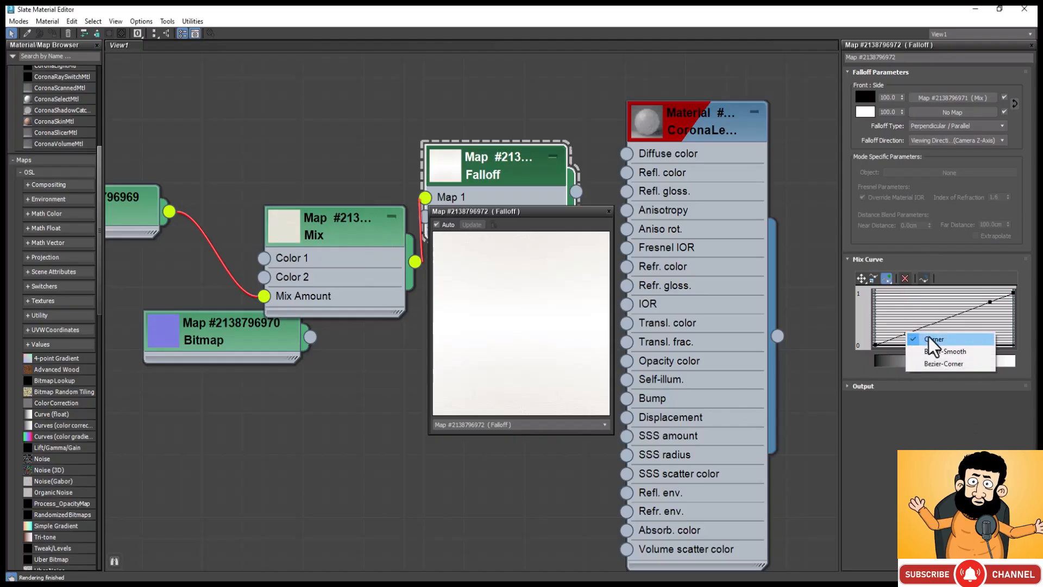
left_click(899, 325)
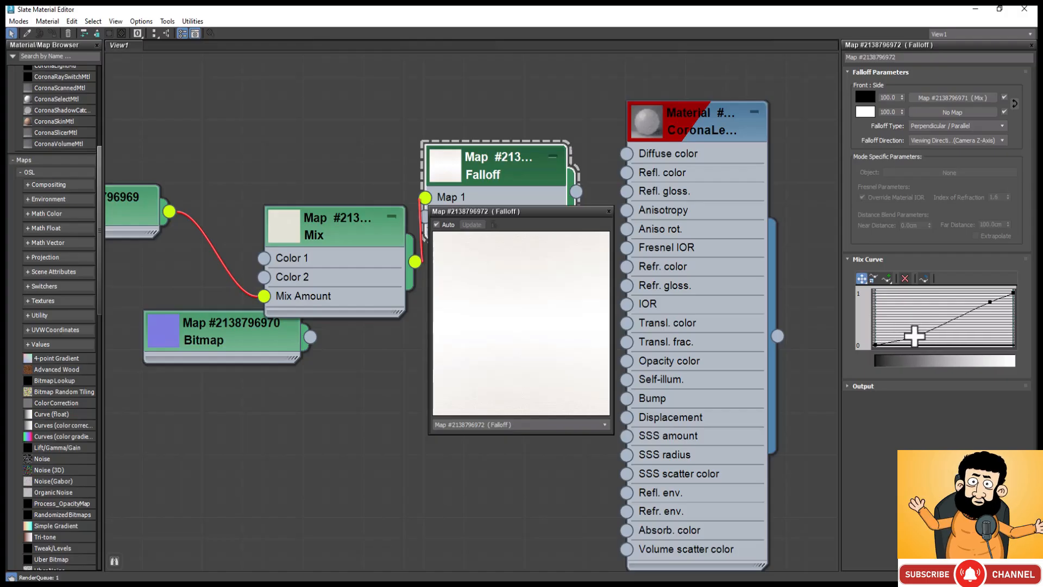
left_click(915, 336)
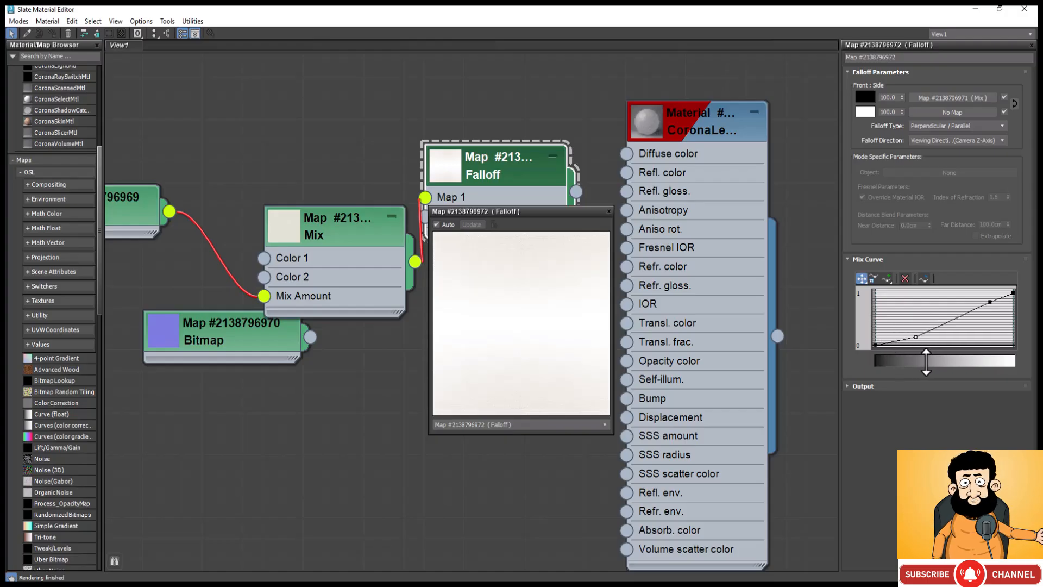
left_click_drag(915, 337, 981, 344)
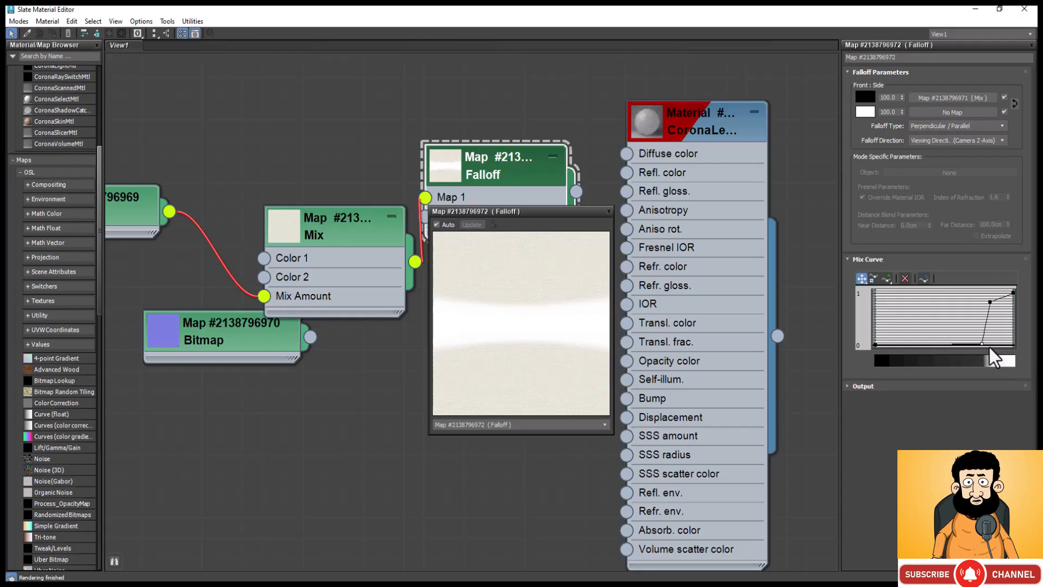
left_click_drag(985, 344, 909, 332)
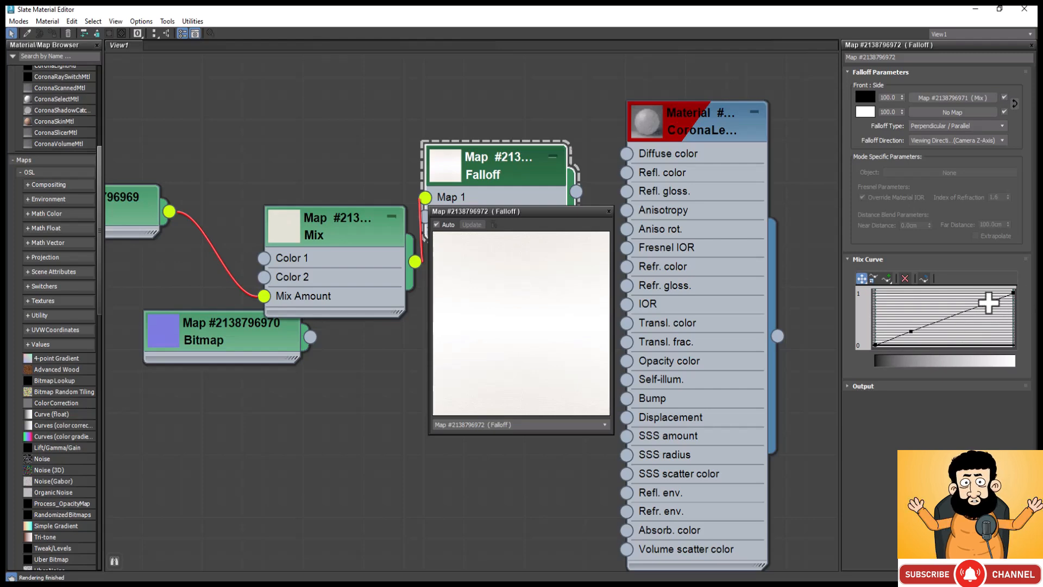
left_click_drag(989, 301, 995, 326)
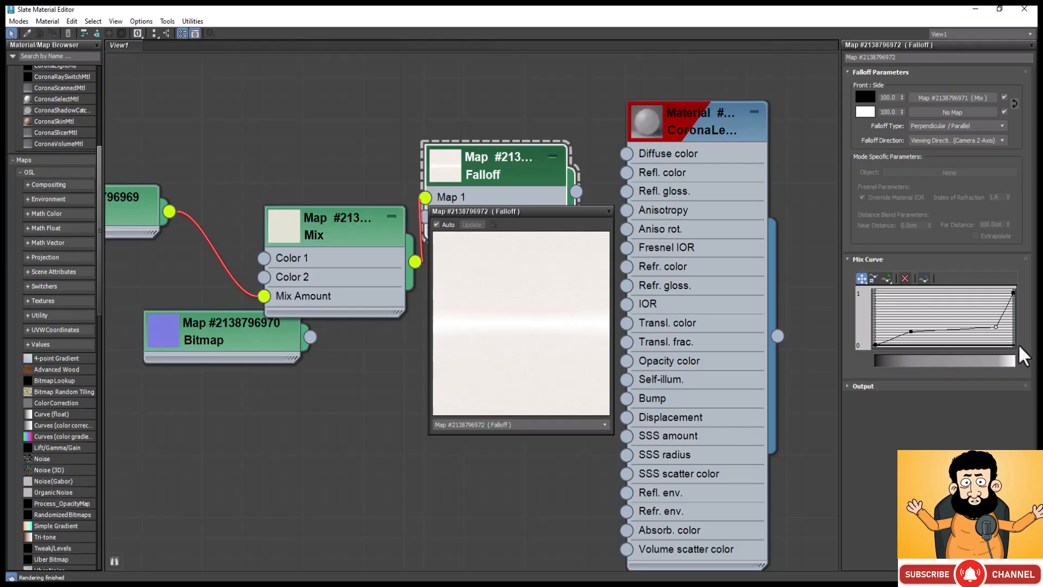
Step: Place the upper Mix Curve point at full value about two-thirds along, and the lower point slightly above the base about one-third along
left_click_drag(997, 328, 970, 294)
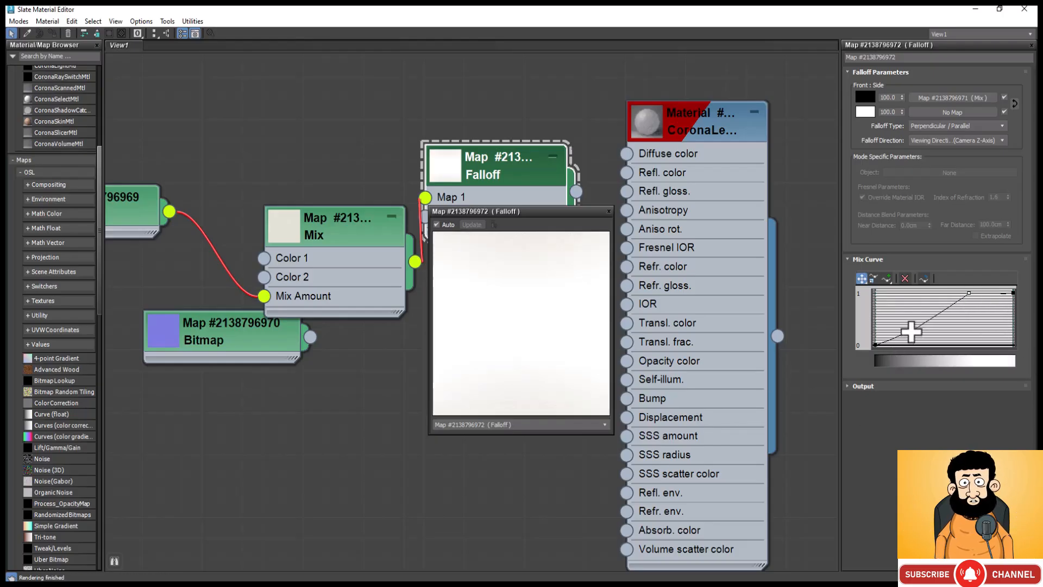
left_click_drag(911, 332, 936, 339)
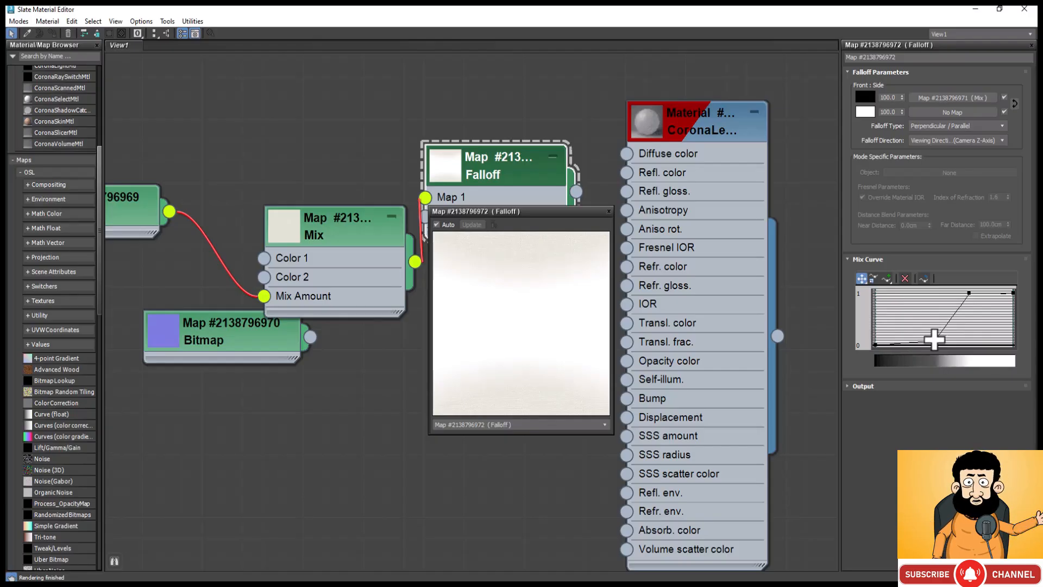
left_click_drag(934, 339, 922, 340)
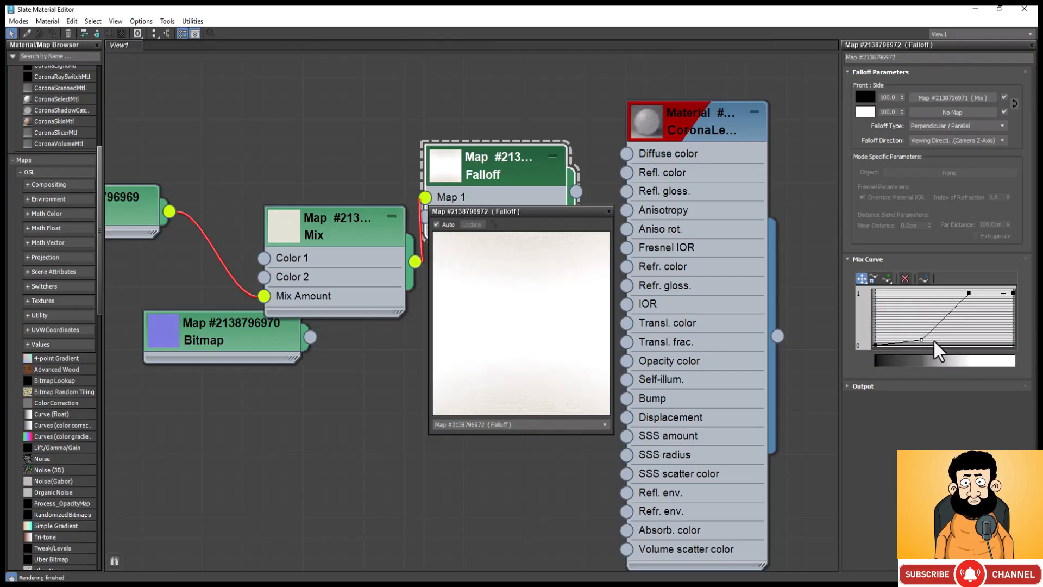
left_click_drag(922, 340, 921, 336)
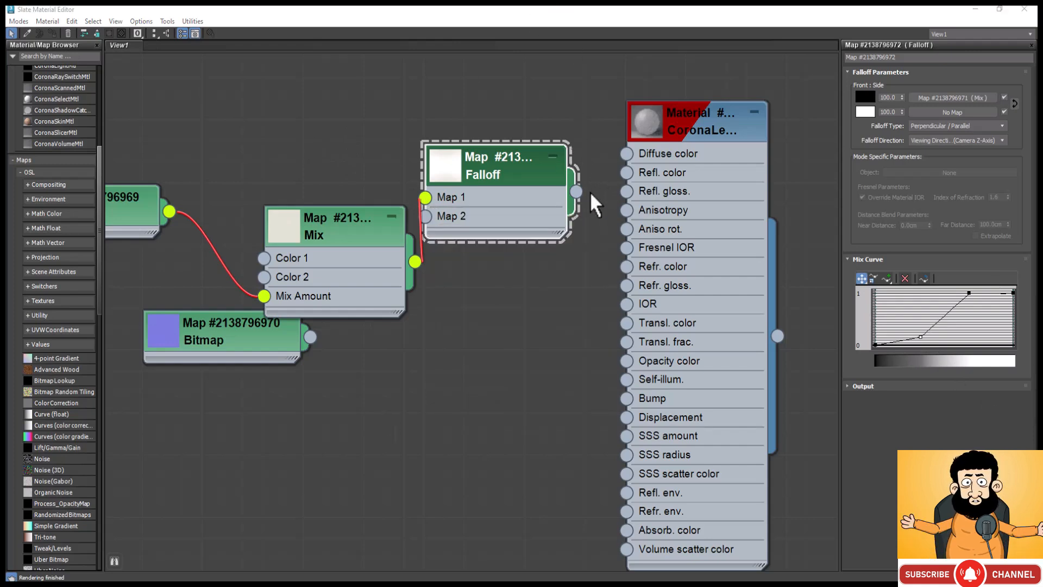
Step: Connect the Falloff map to the CoronaLegacyMtl's Diffuse color and the grey bitmap feeding the Mix map to its Transl. frac. slot
left_click(575, 193)
left_click_drag(627, 154, 627, 153)
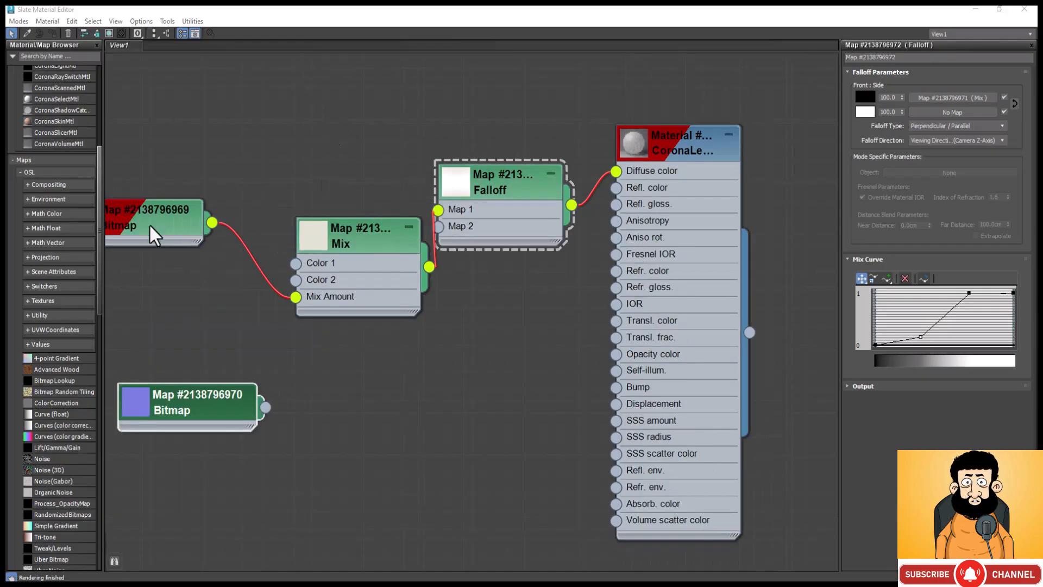
left_click_drag(148, 223, 188, 259)
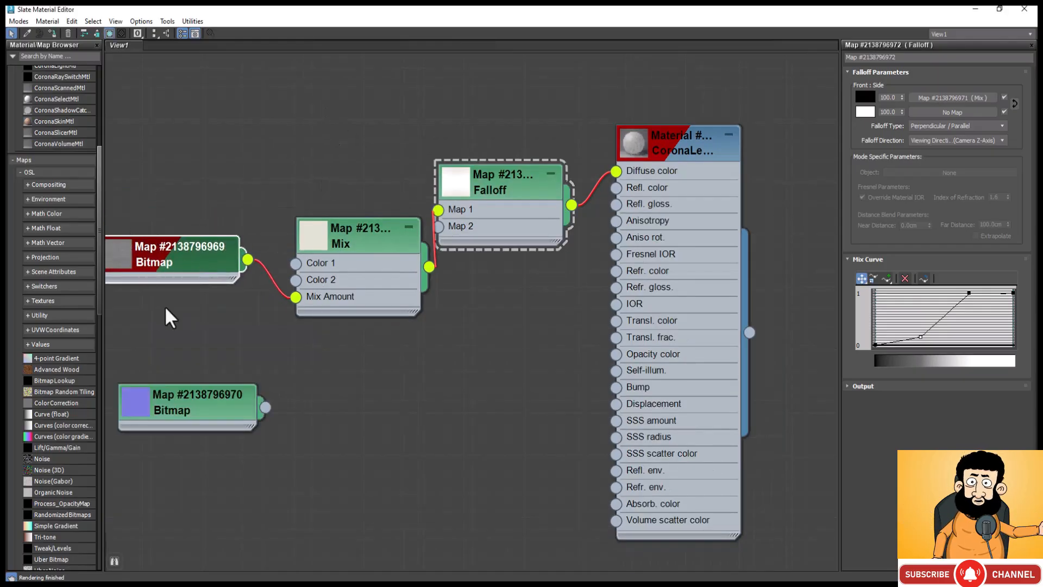
left_click_drag(247, 259, 622, 338)
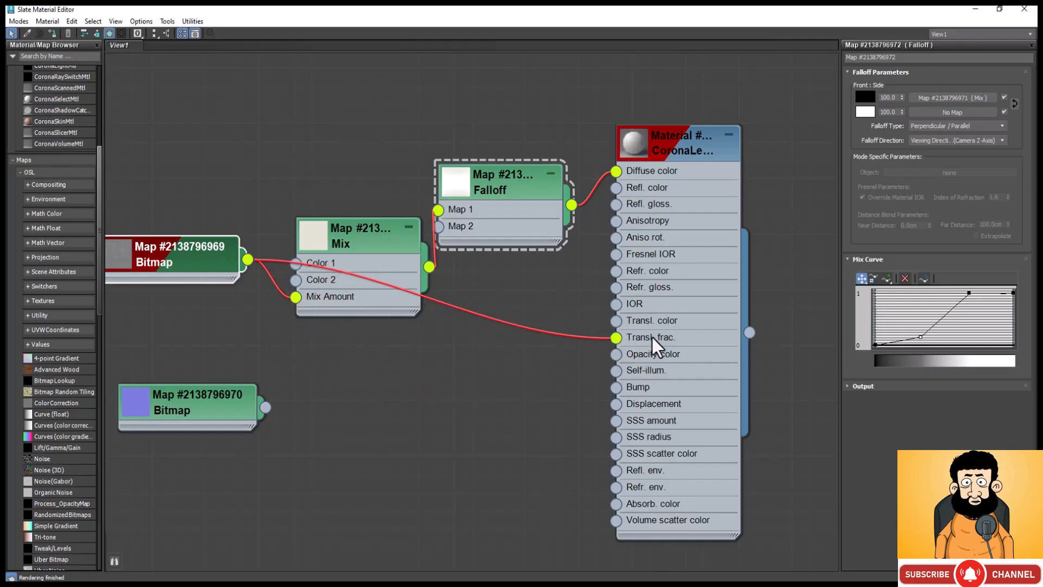
Step: Set the CoronaLegacyMtl's Transl. fraction map amount to 40
double_click(673, 142)
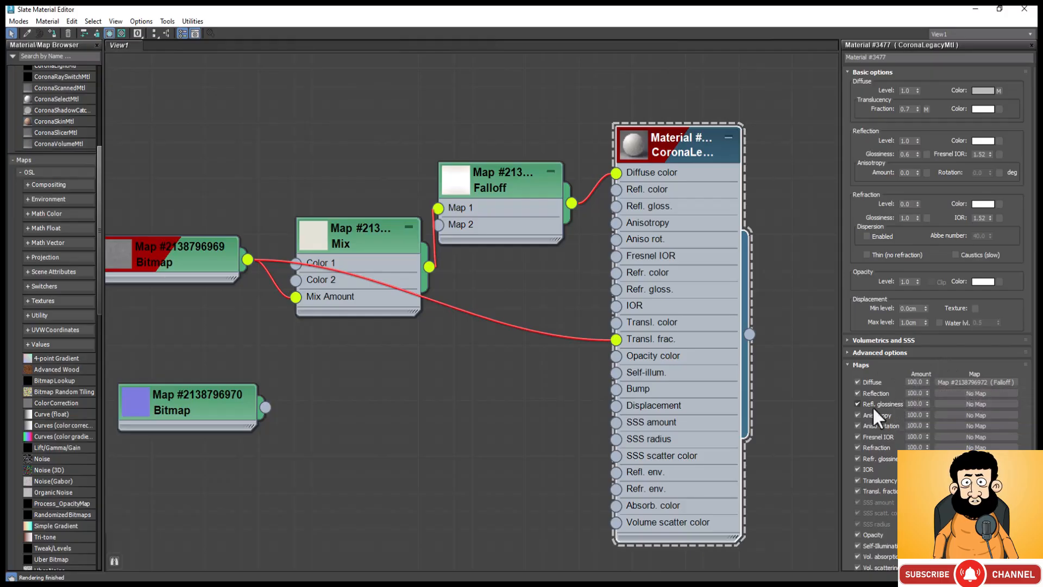
scroll(882, 402, "down", 2)
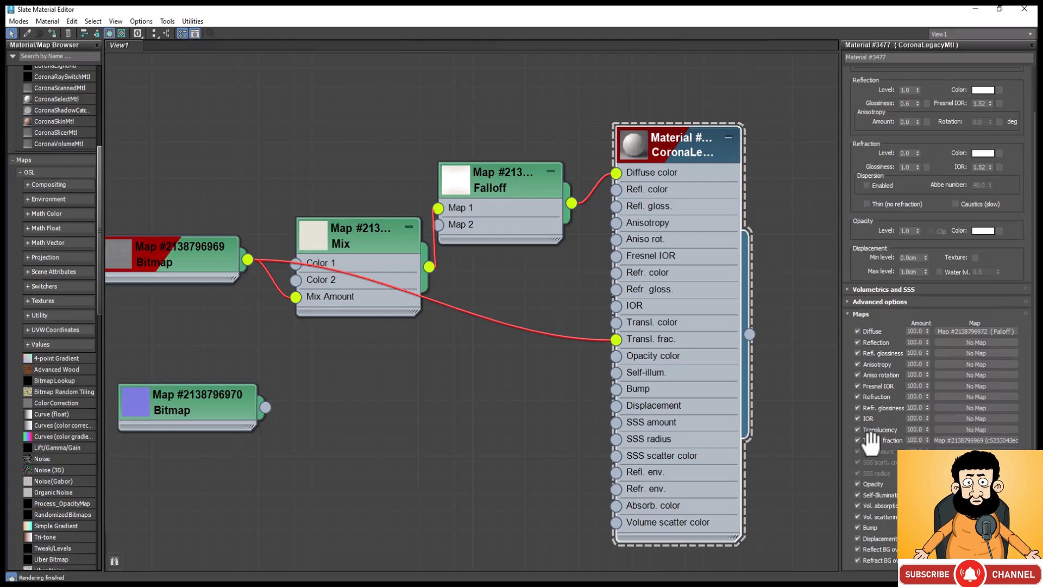
double_click(916, 440)
type("41")
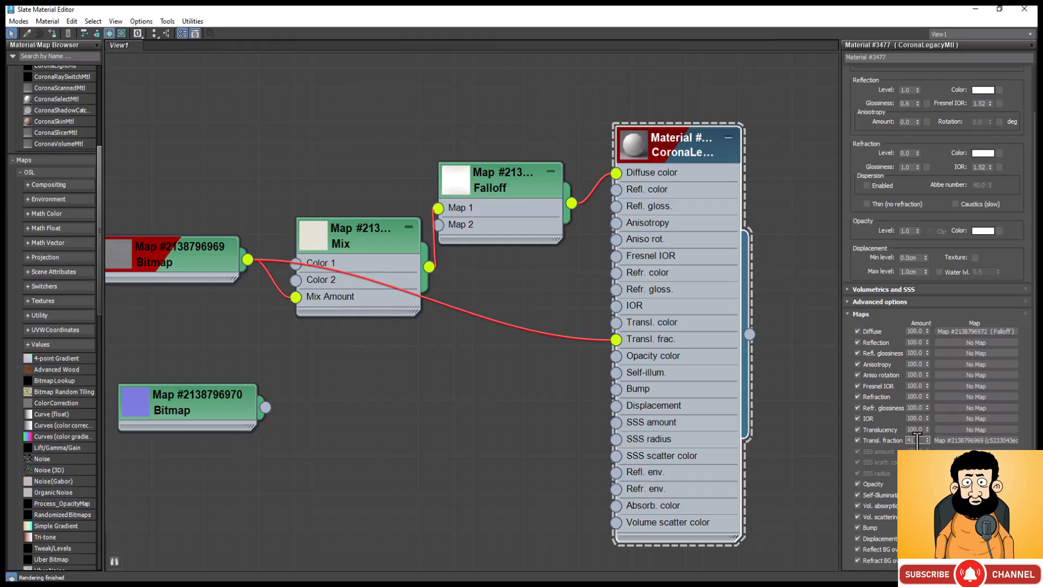
key("BackSpace")
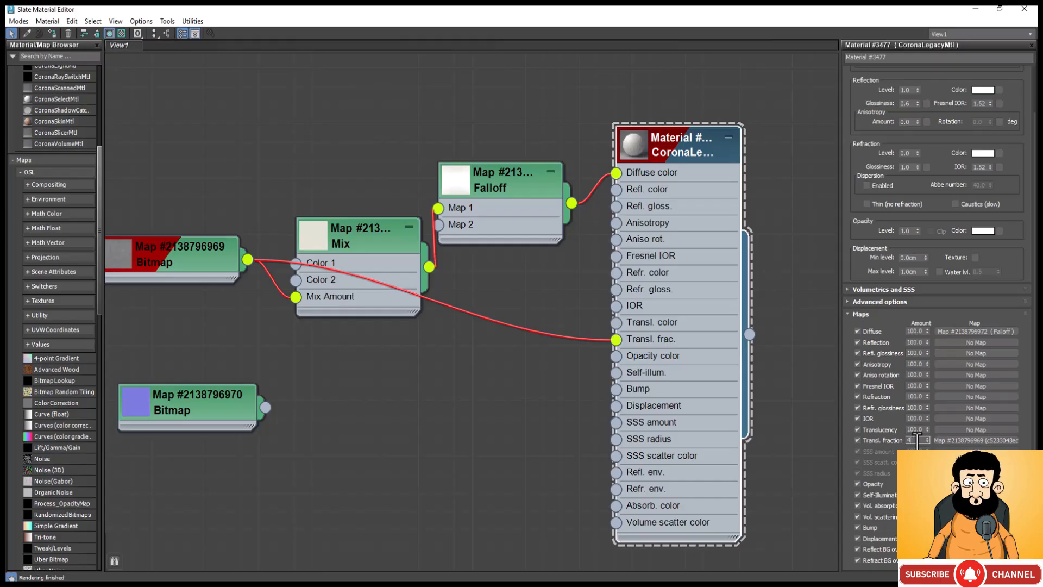
type("0")
key("Return")
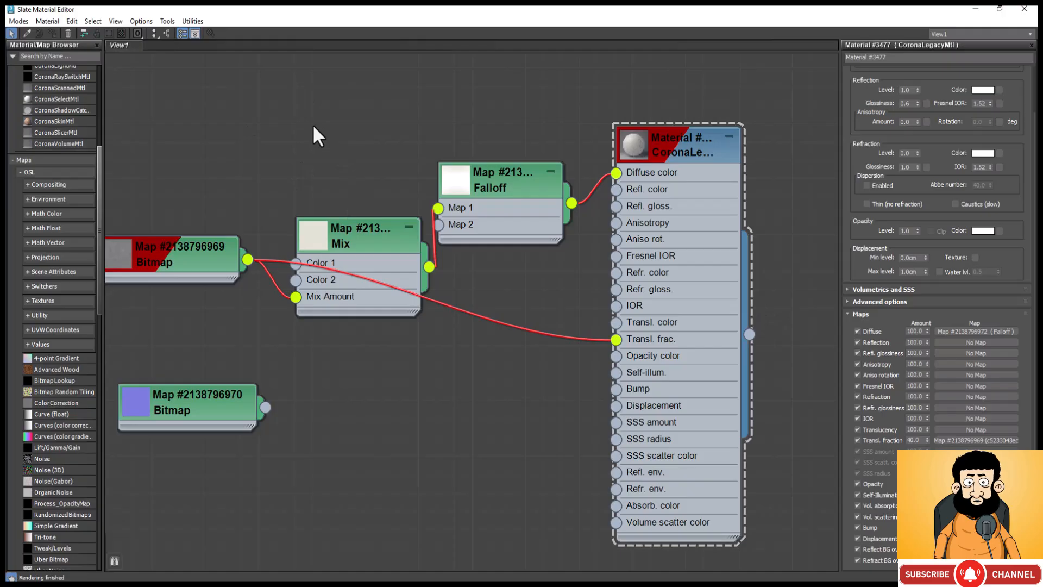
Step: Add a second Falloff map and place it just below the Mix map
right_click(331, 360)
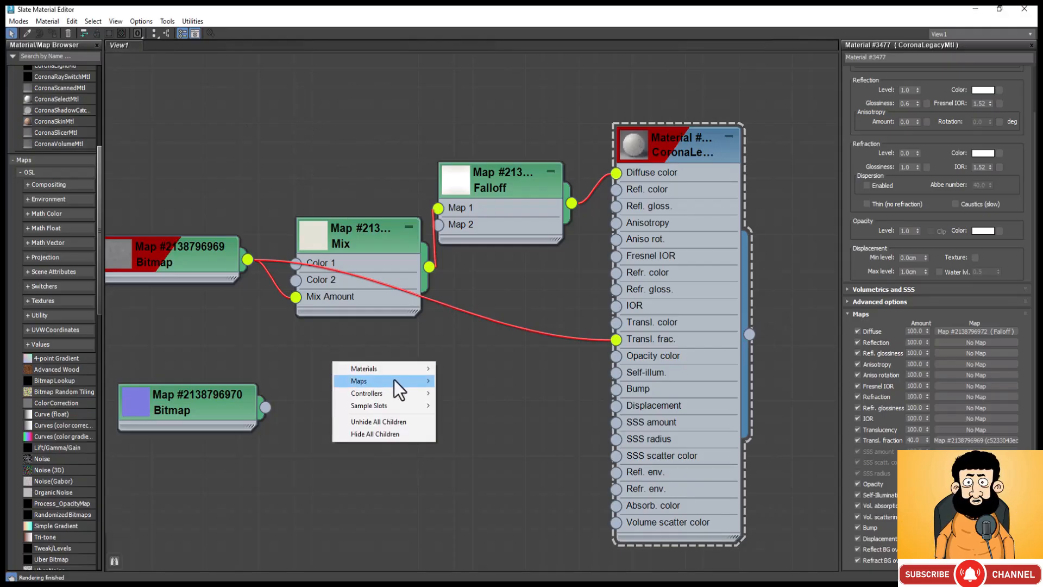
mouse_move(416, 371)
mouse_move(488, 370)
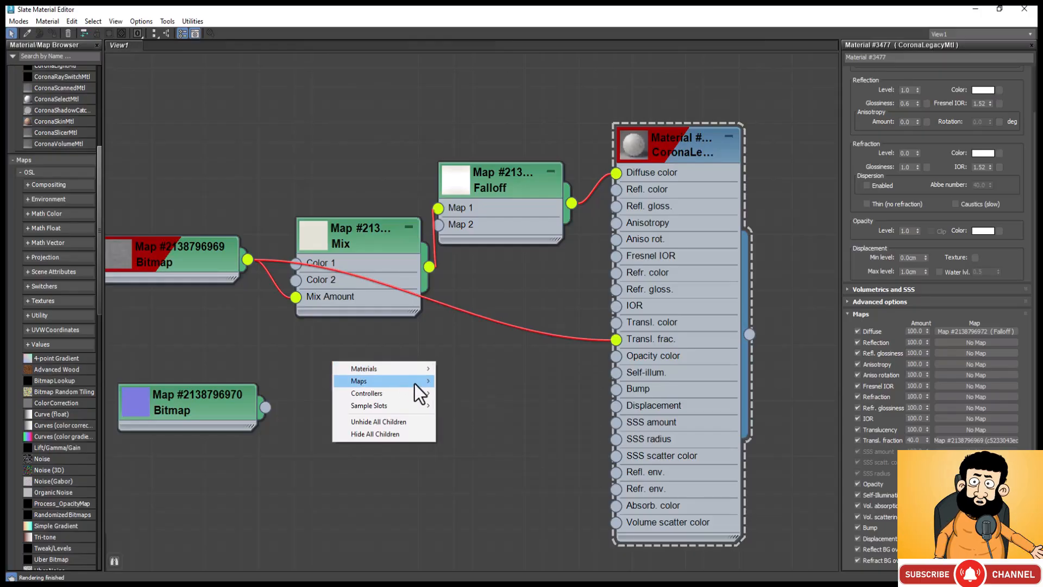
mouse_move(514, 395)
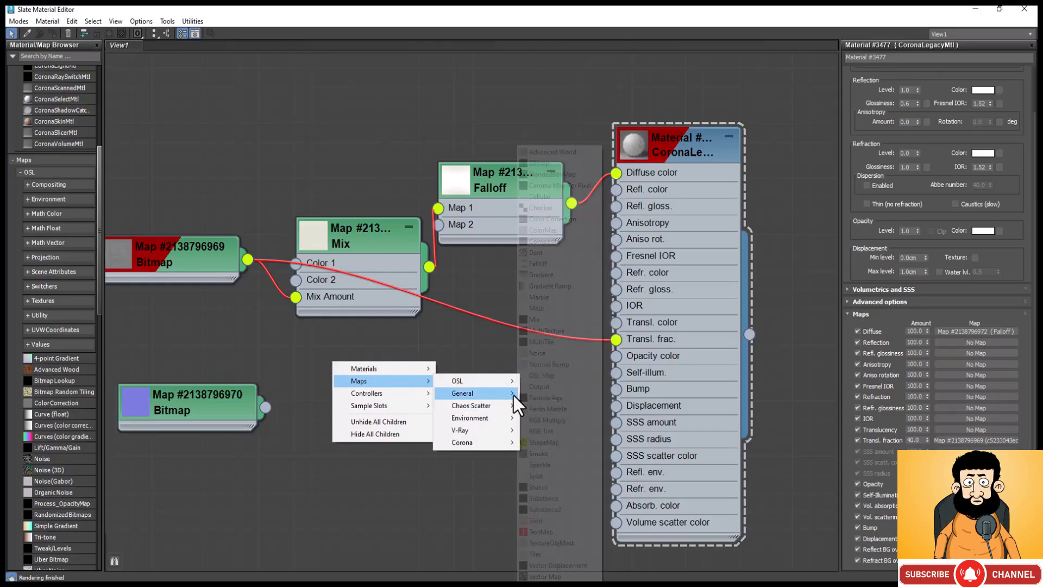
left_click(545, 262)
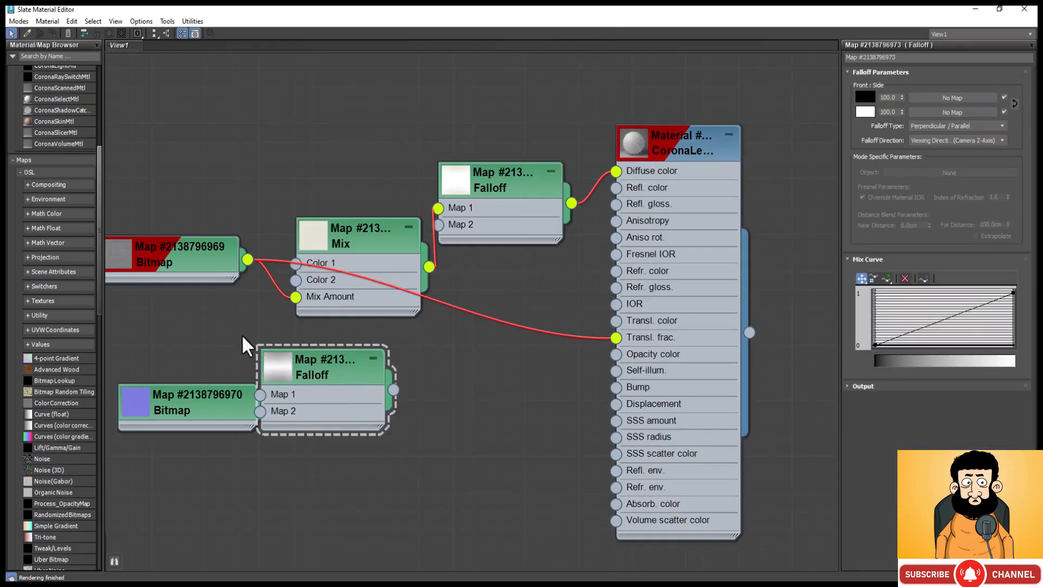
left_click_drag(318, 361, 408, 326)
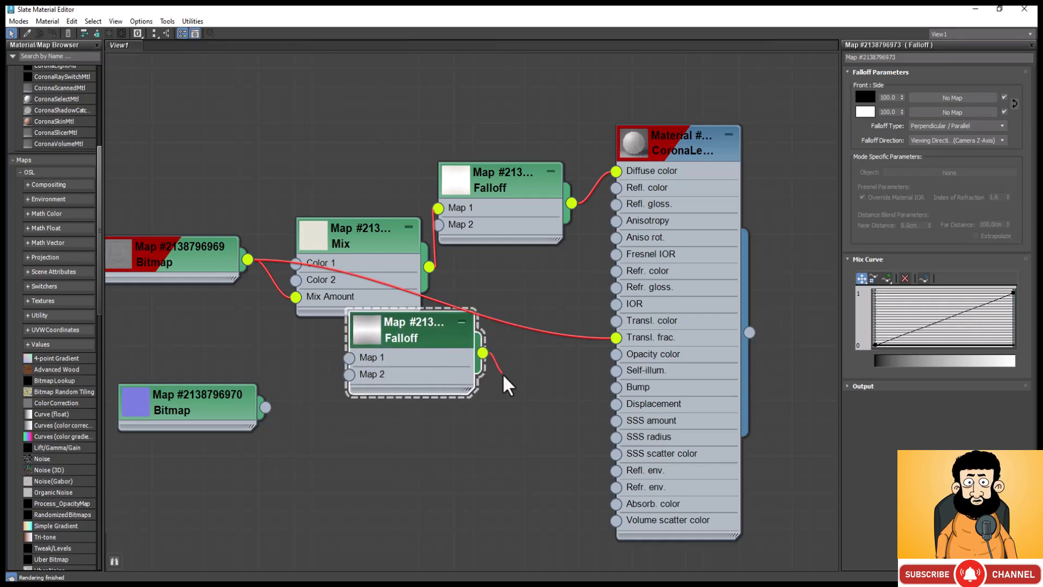
Step: Connect the second Falloff map to the CoronaLegacyMtl's Opacity color and show the material's parameters
left_click_drag(503, 377, 586, 360)
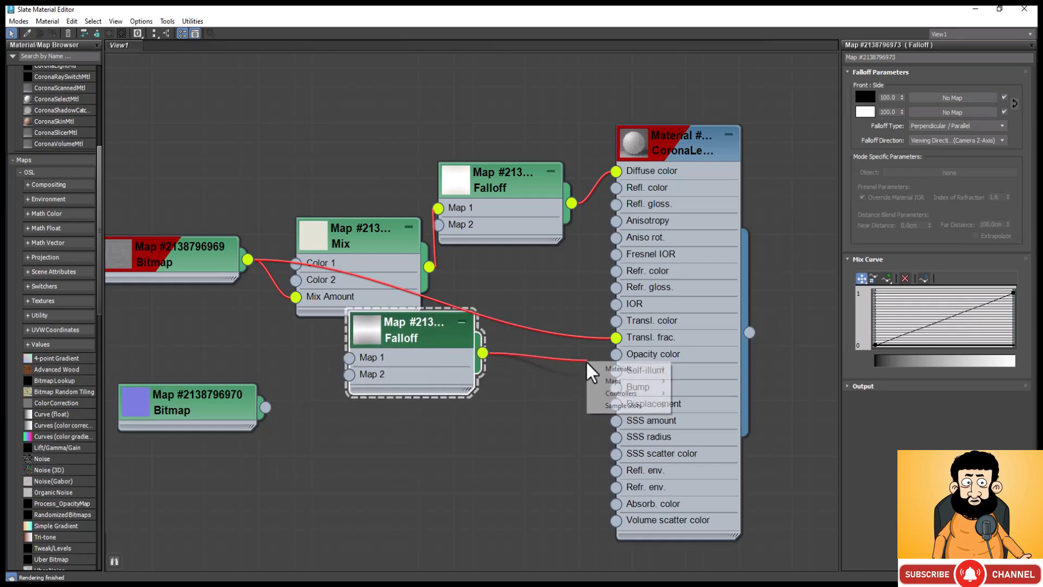
double_click(616, 360)
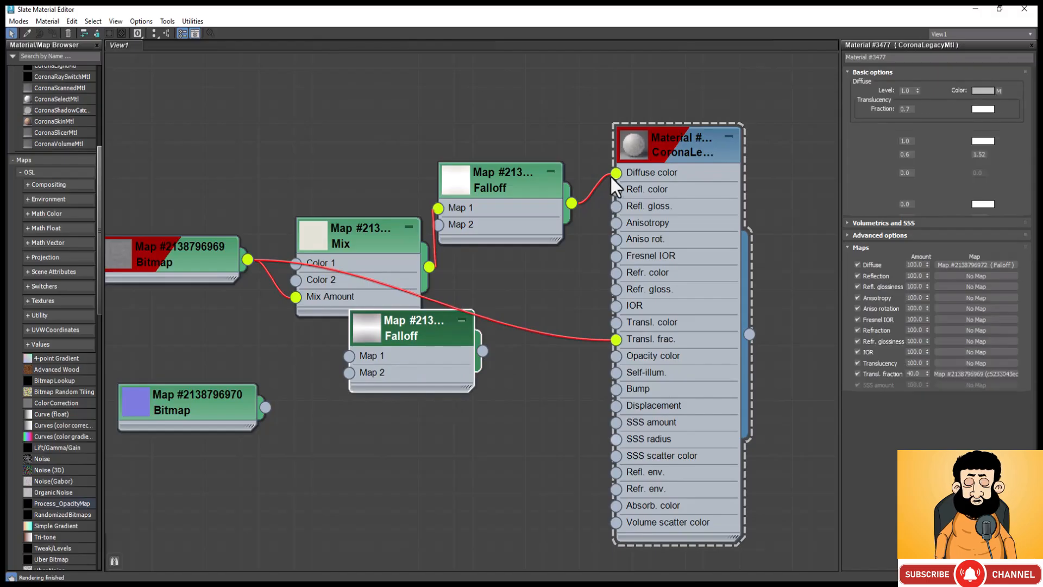
left_click_drag(482, 350, 617, 354)
left_click(695, 137)
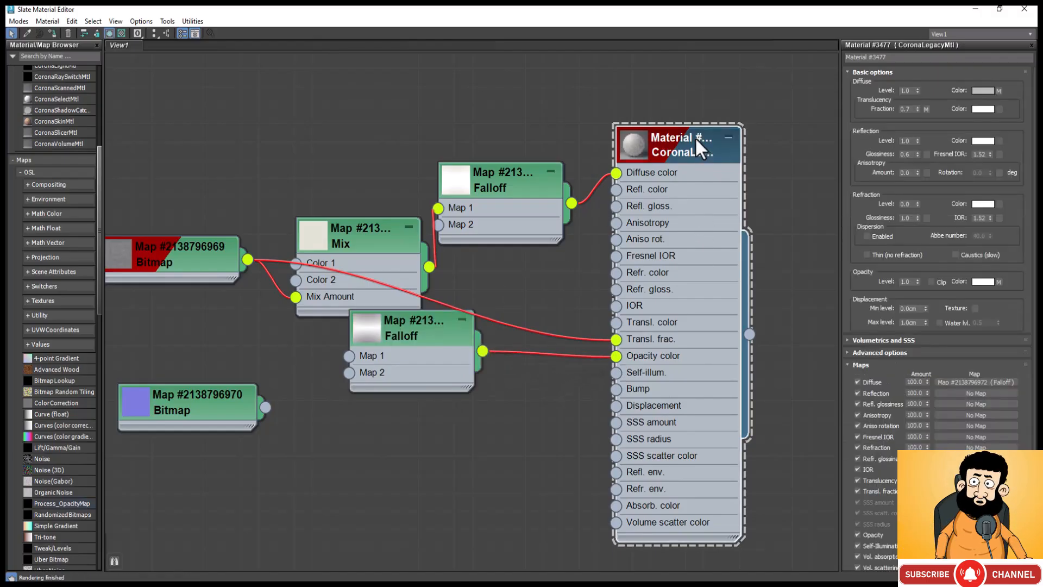
Step: Move the blue normal-map bitmap node slightly lower in the graph, away from the other nodes
scroll(913, 427, "down", 1)
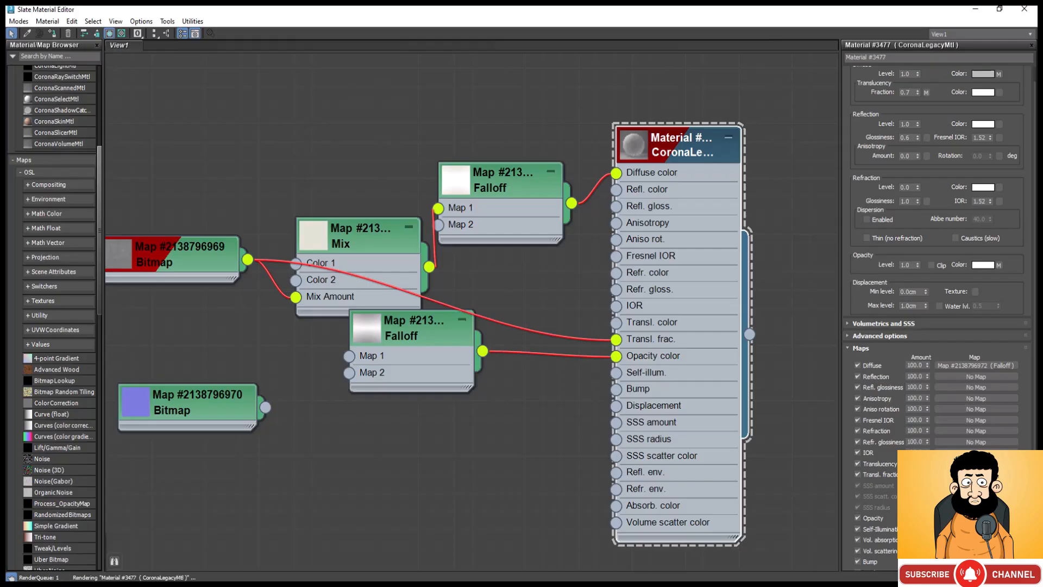
left_click(789, 308)
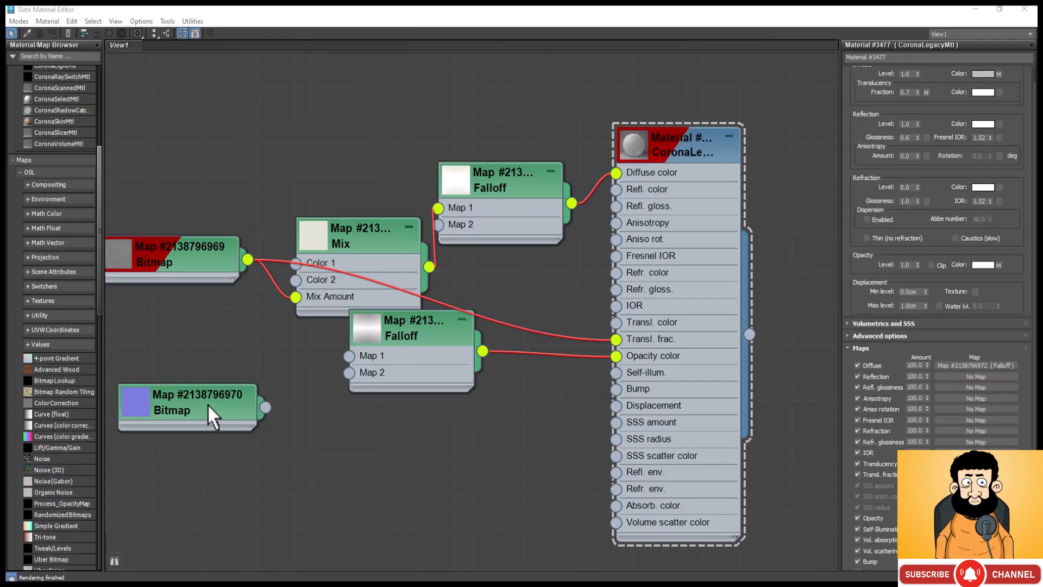
left_click_drag(207, 405, 224, 442)
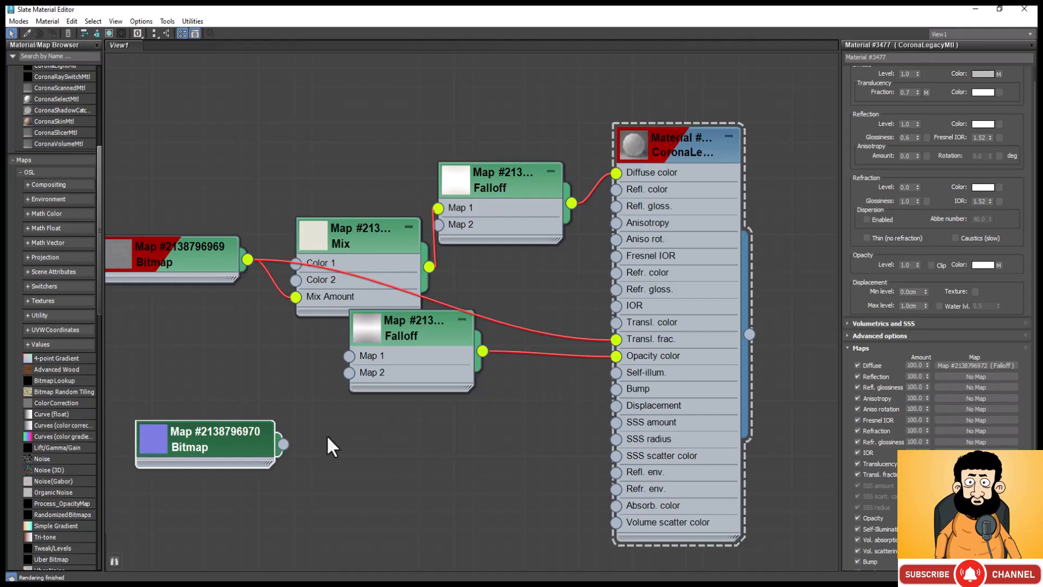
Step: Open the CoronaLegacyMtl's preview in its own window, enlarge it and move it up over the material node
right_click(636, 148)
left_click(686, 204)
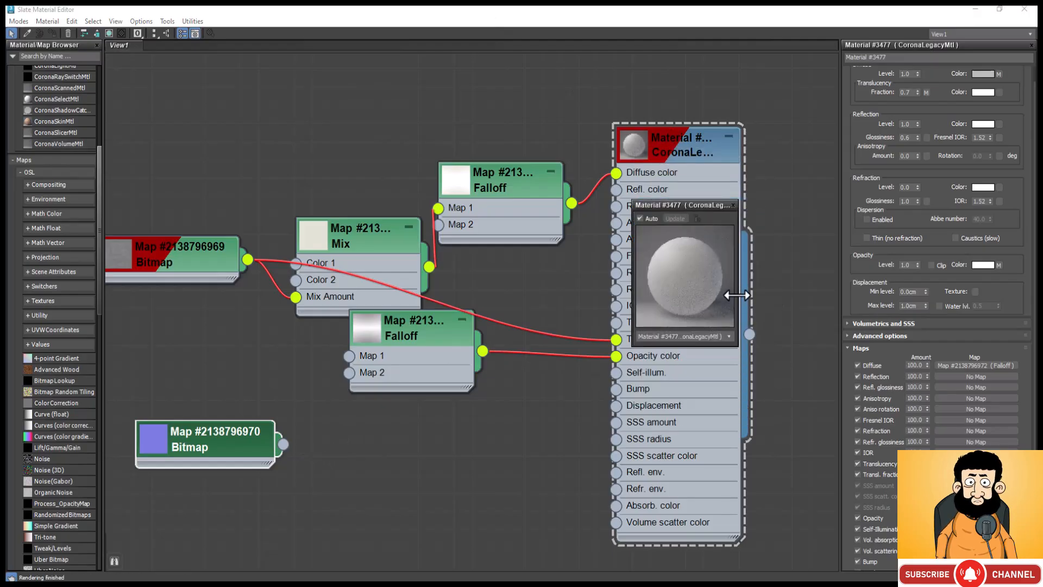
left_click_drag(750, 304, 803, 352)
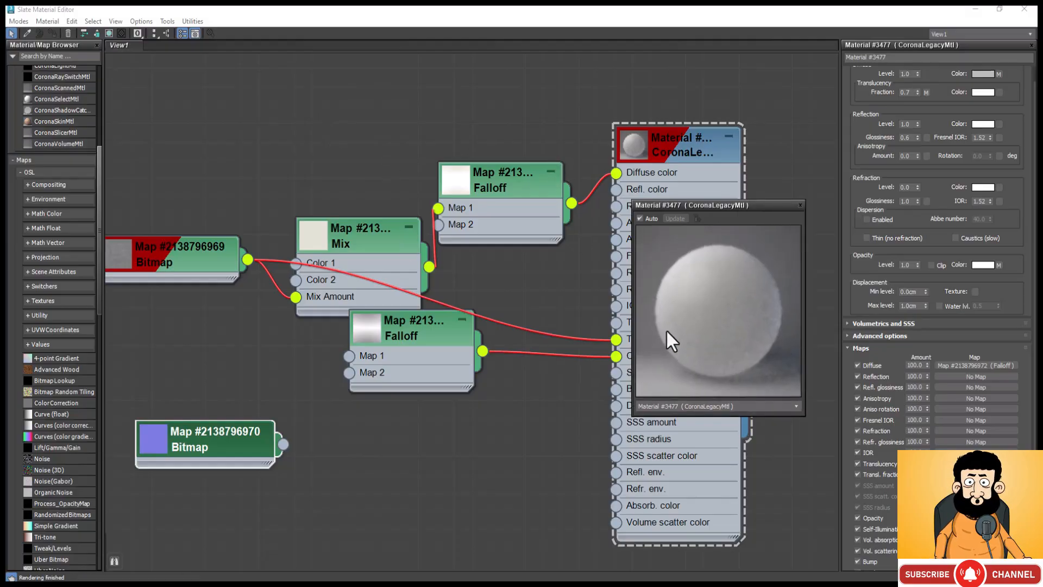
left_click_drag(772, 205, 794, 106)
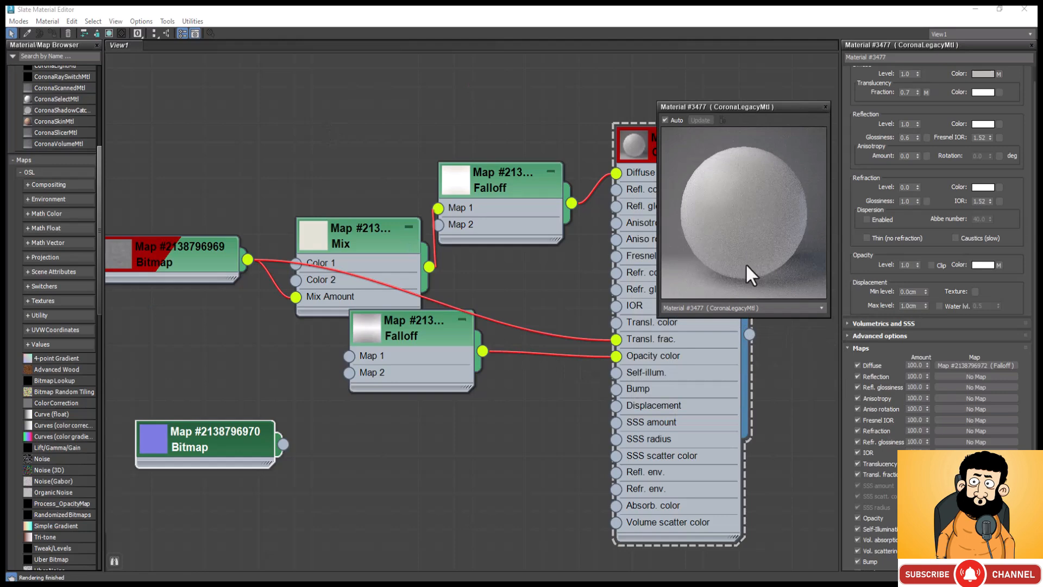
Step: Add a CoronaNormal map beside the blue bitmap and connect the bitmap to its Normal input
right_click(314, 447)
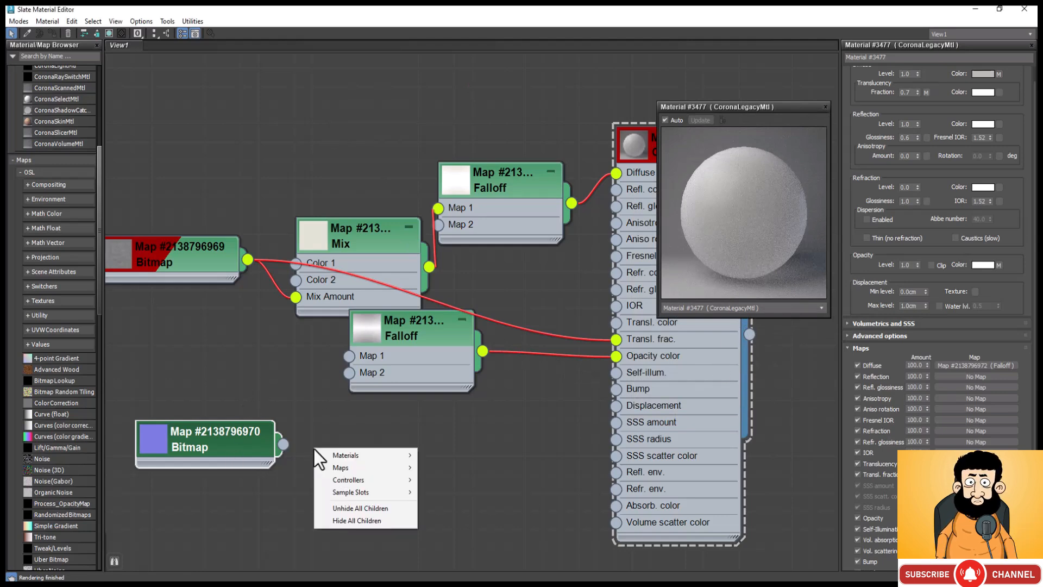
mouse_move(337, 456)
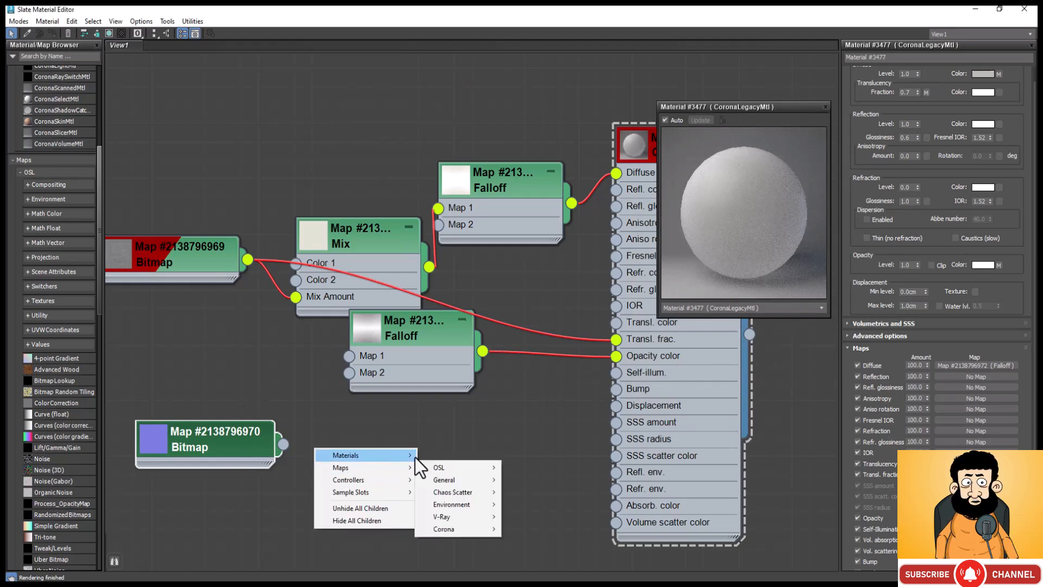
mouse_move(471, 494)
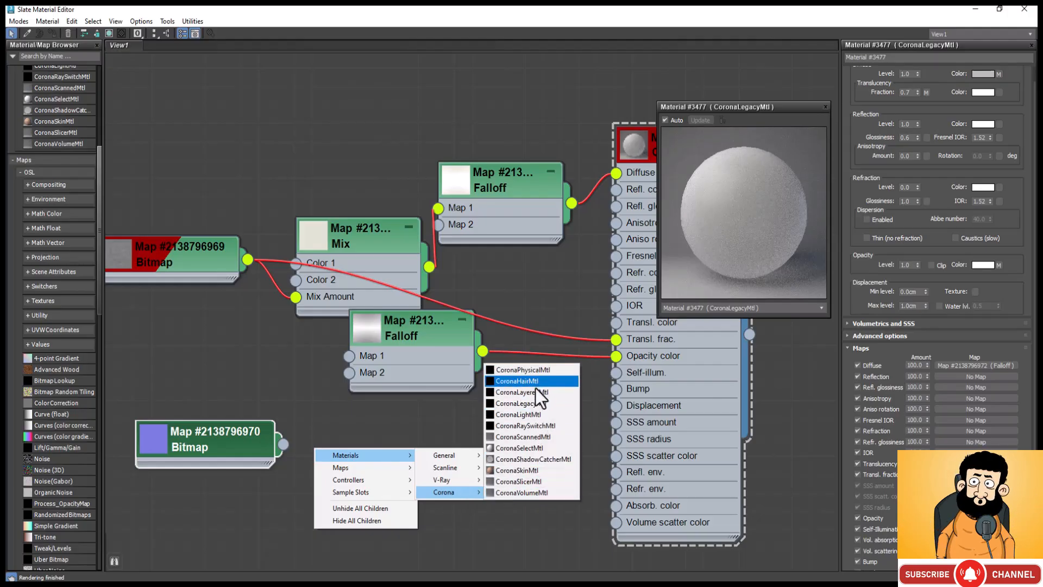
mouse_move(404, 465)
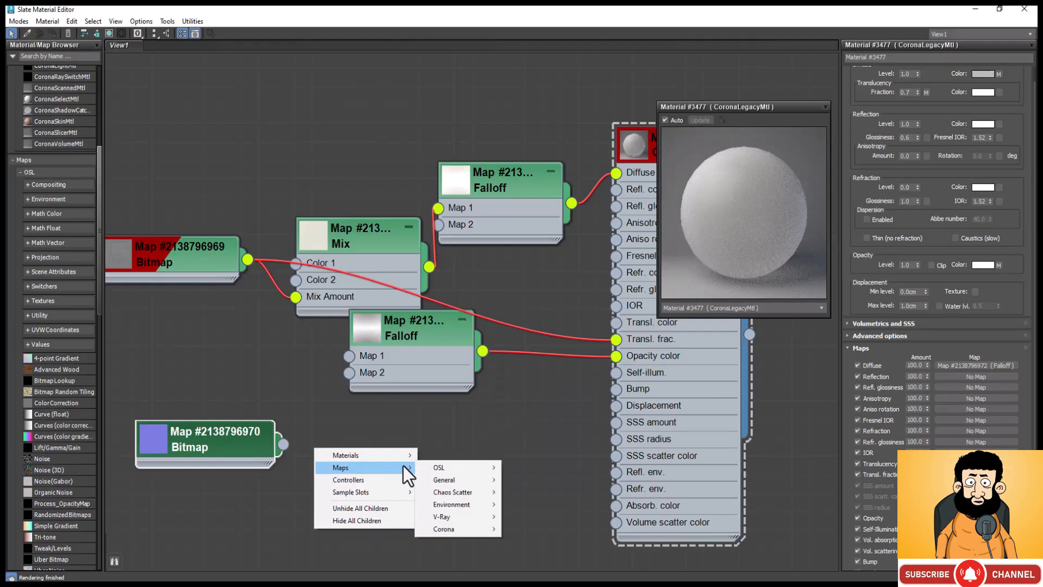
mouse_move(486, 527)
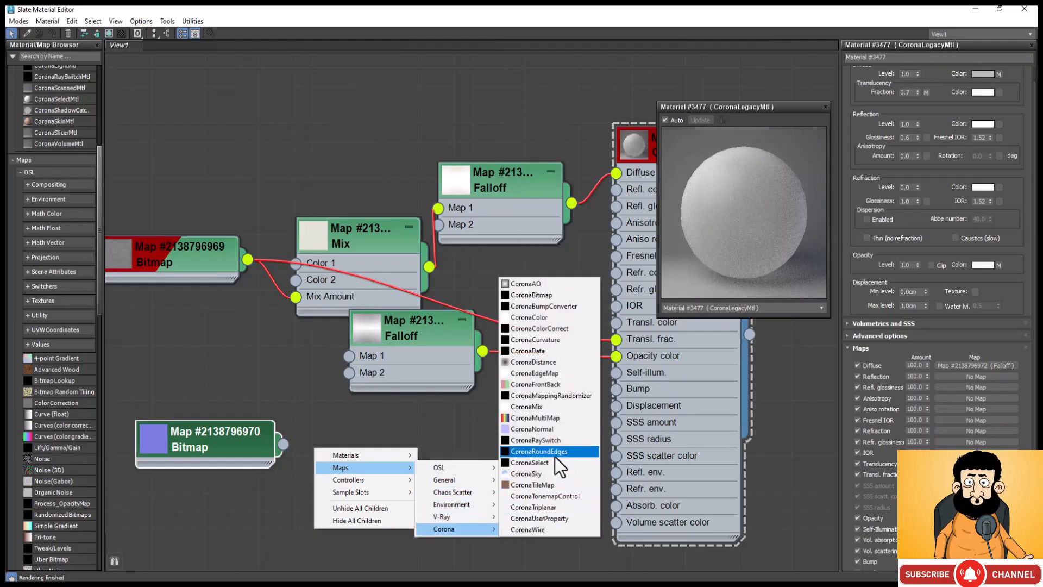
left_click(558, 432)
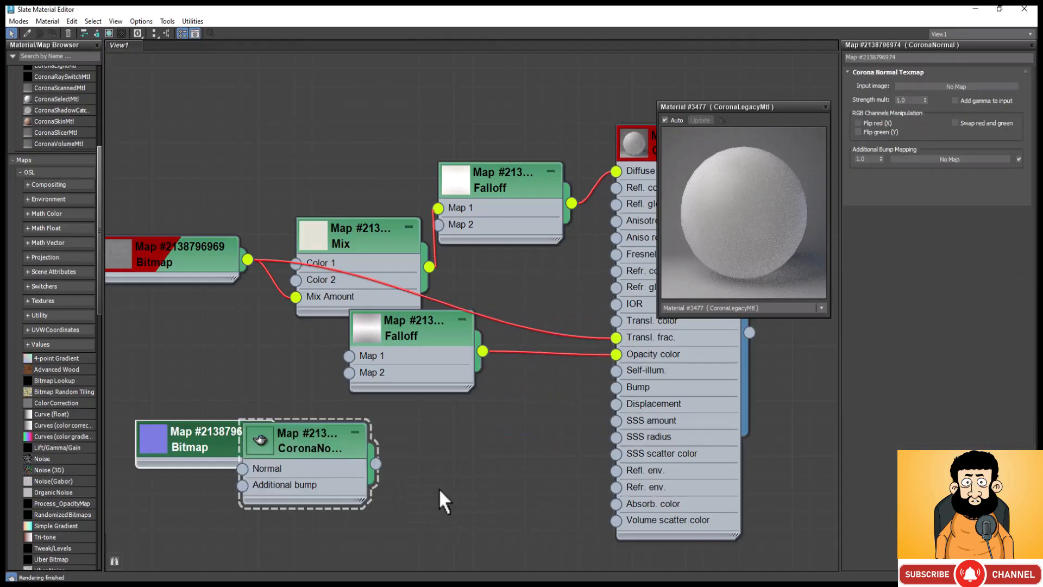
left_click_drag(307, 432, 395, 414)
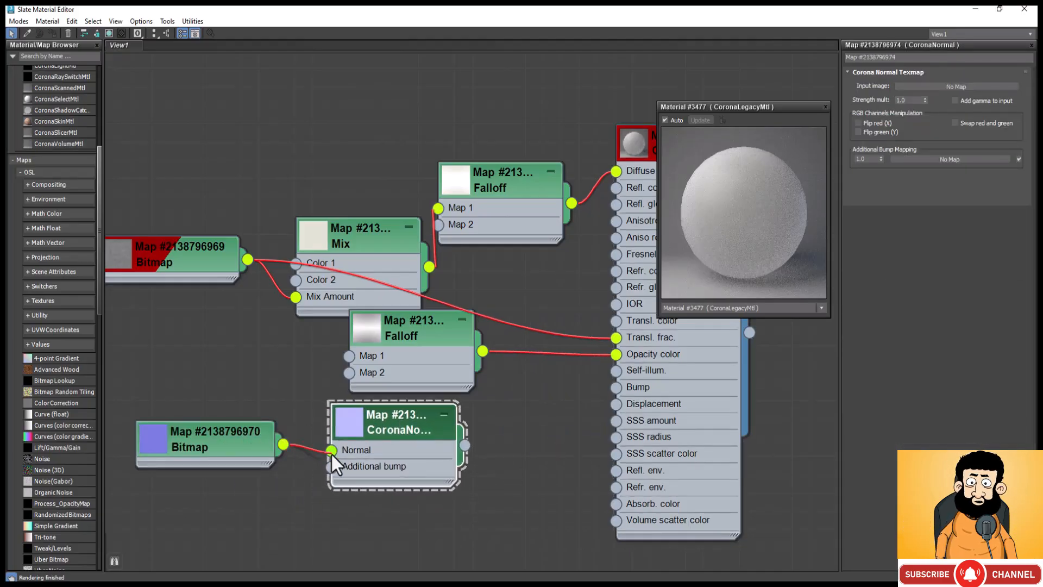
left_click_drag(338, 458, 338, 458)
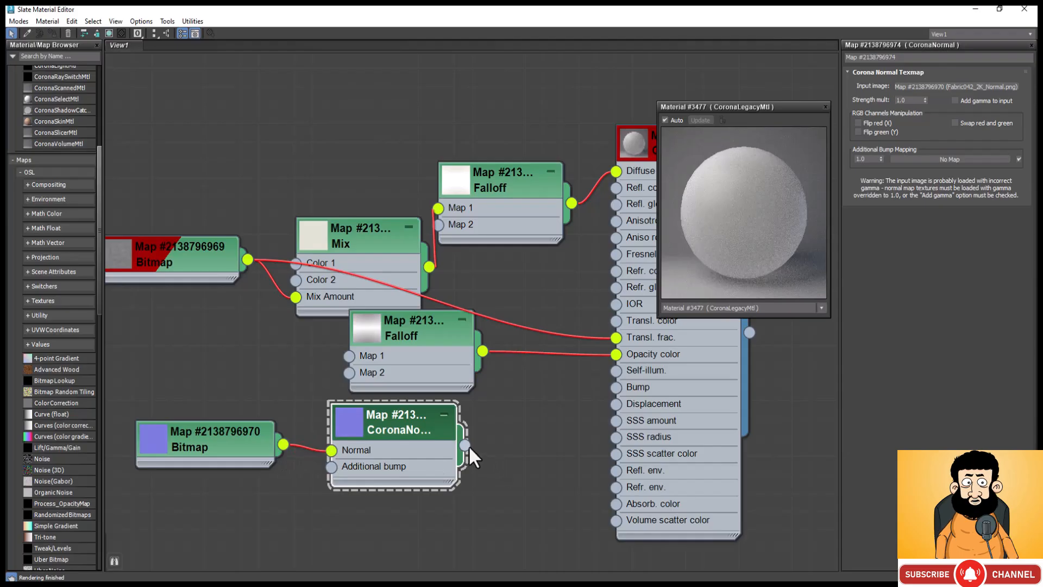
Step: Connect the CoronaNormal map to the CoronaLegacyMtl's Bump slot and enable its Add gamma to input option
left_click_drag(464, 445, 625, 390)
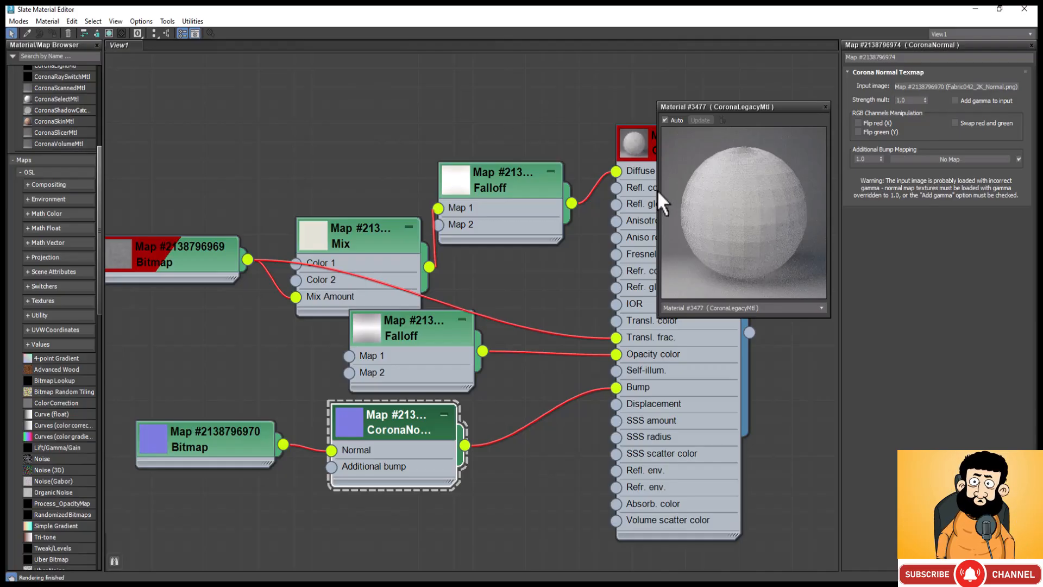
left_click_drag(659, 187, 494, 298)
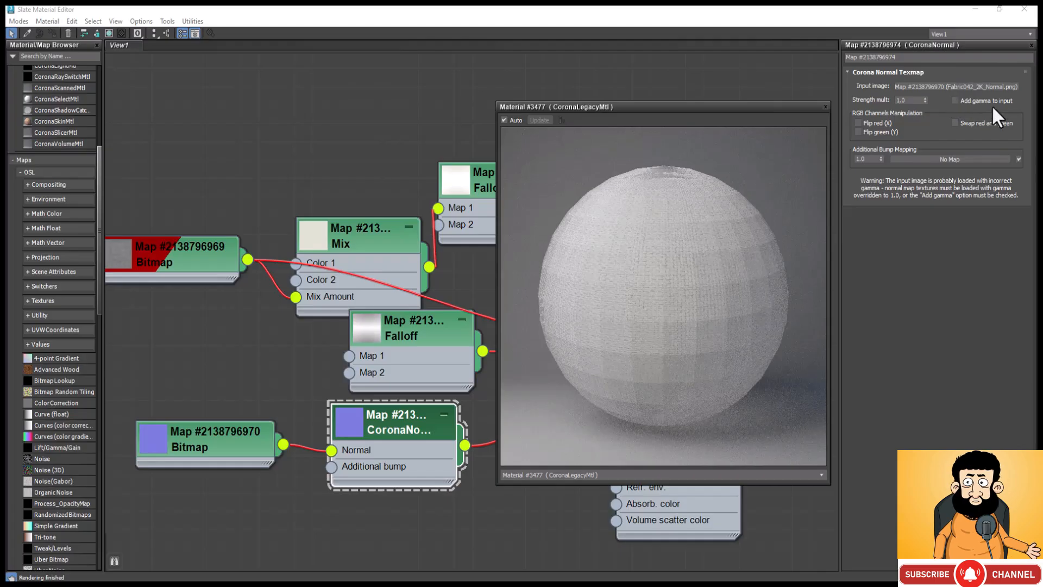
left_click(956, 101)
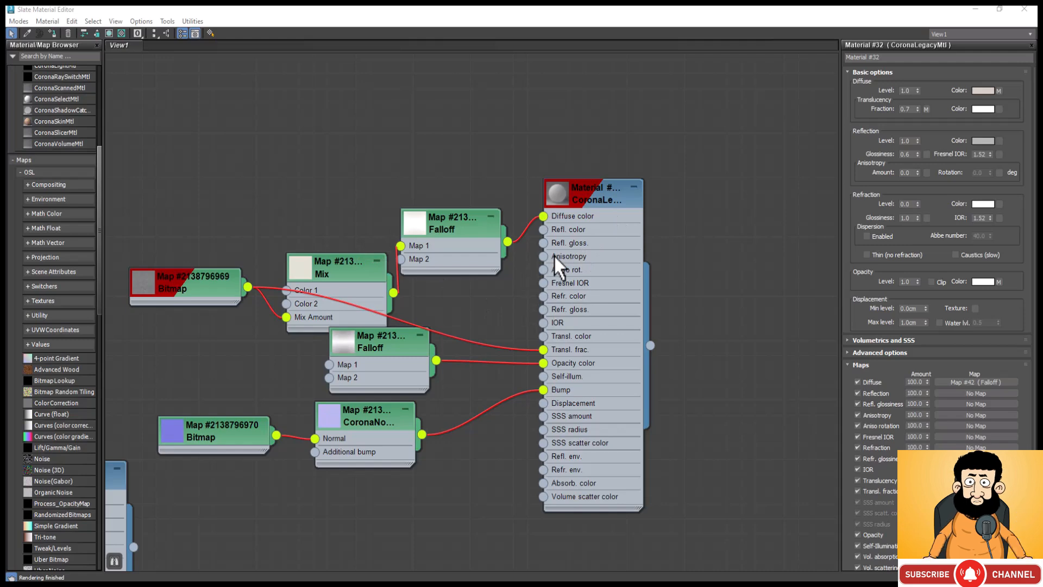
Step: Duplicate the whole curtain material with all its connected map nodes and place the copy below the original
left_click_drag(735, 123, 210, 474)
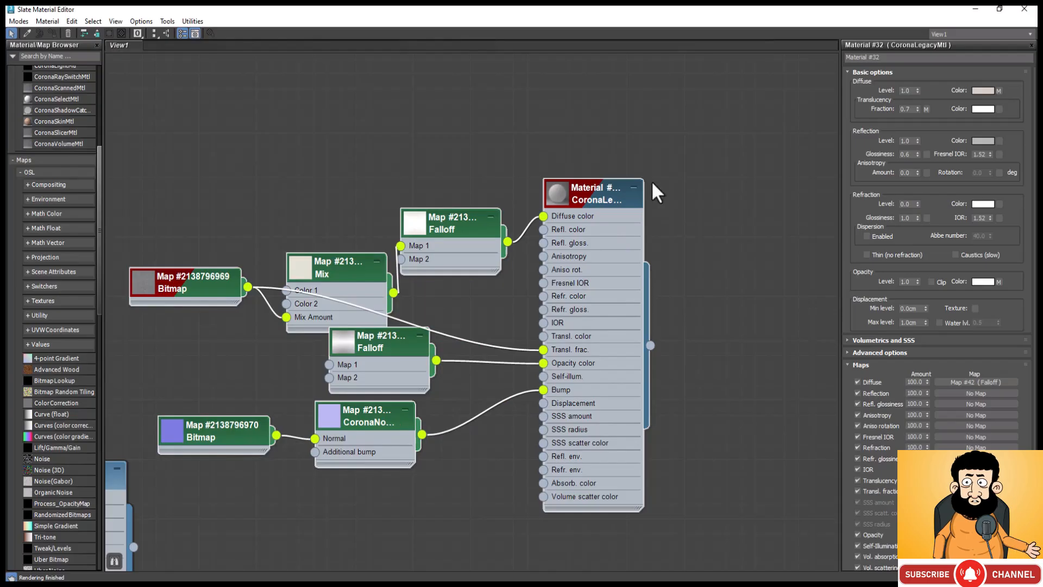
scroll(622, 144, "down", 5)
left_click_drag(615, 178, 637, 451, "shift")
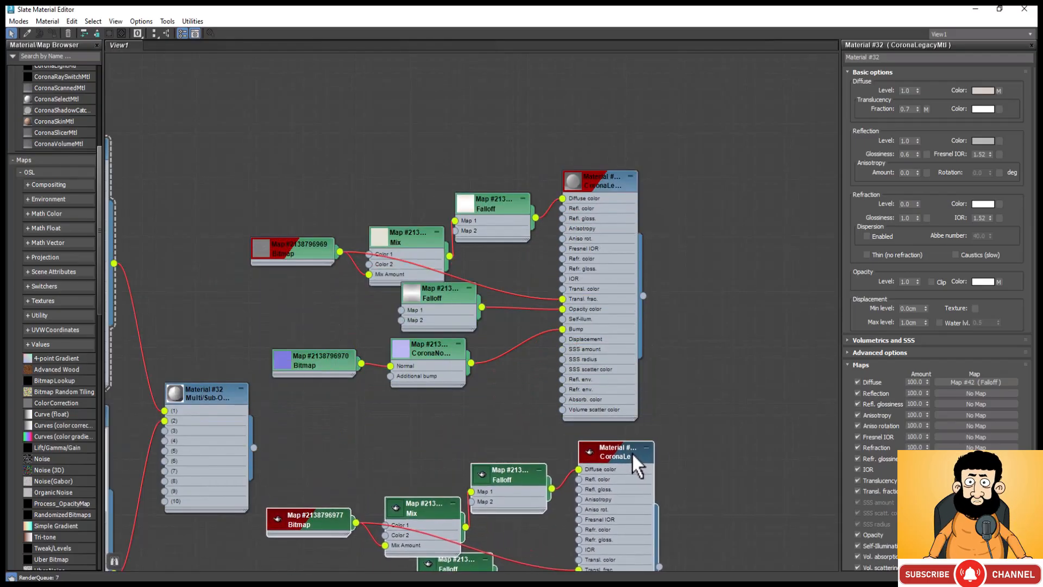
Step: Set the Translucency fraction of the copied CoronaLegacyMtl to 0.4
scroll(598, 151, "down", 3)
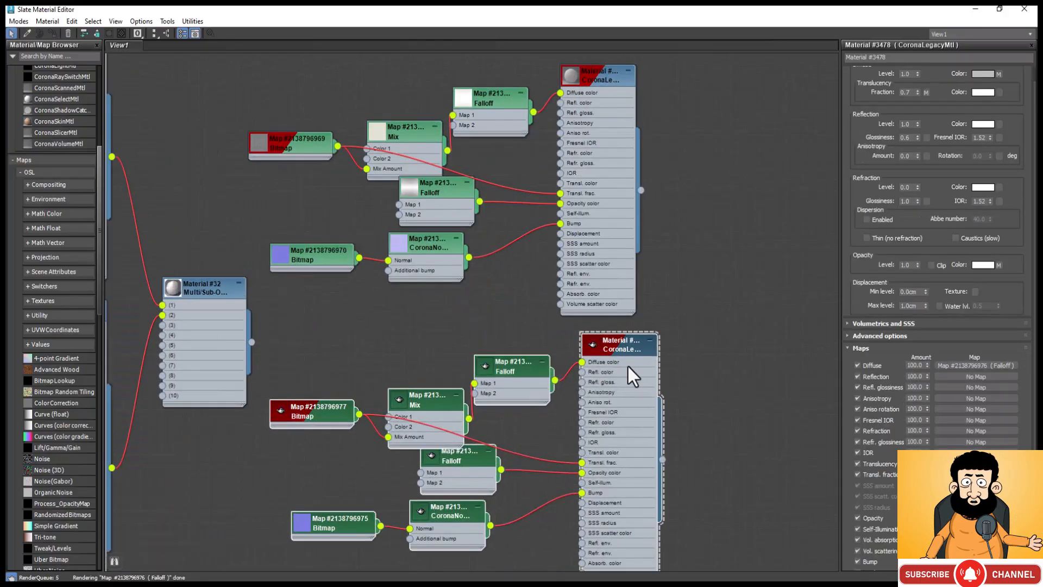
scroll(628, 357, "up", 3)
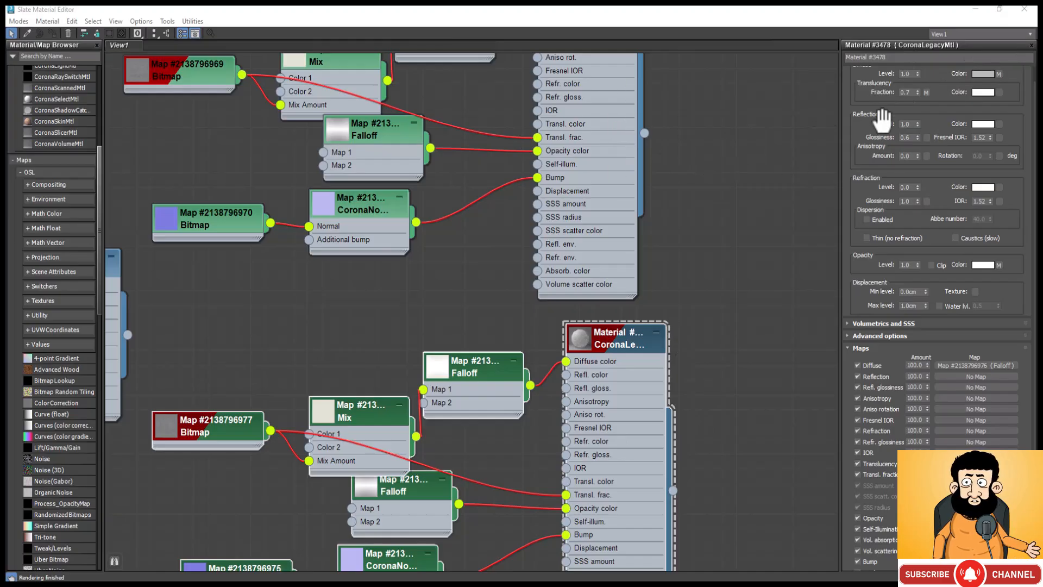
mouse_move(910, 94)
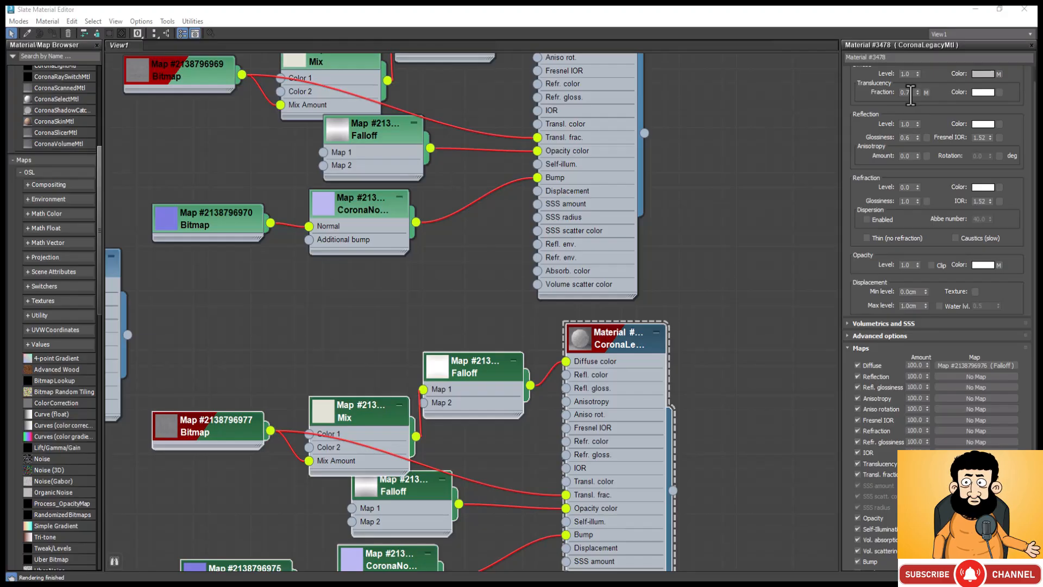
double_click(905, 93)
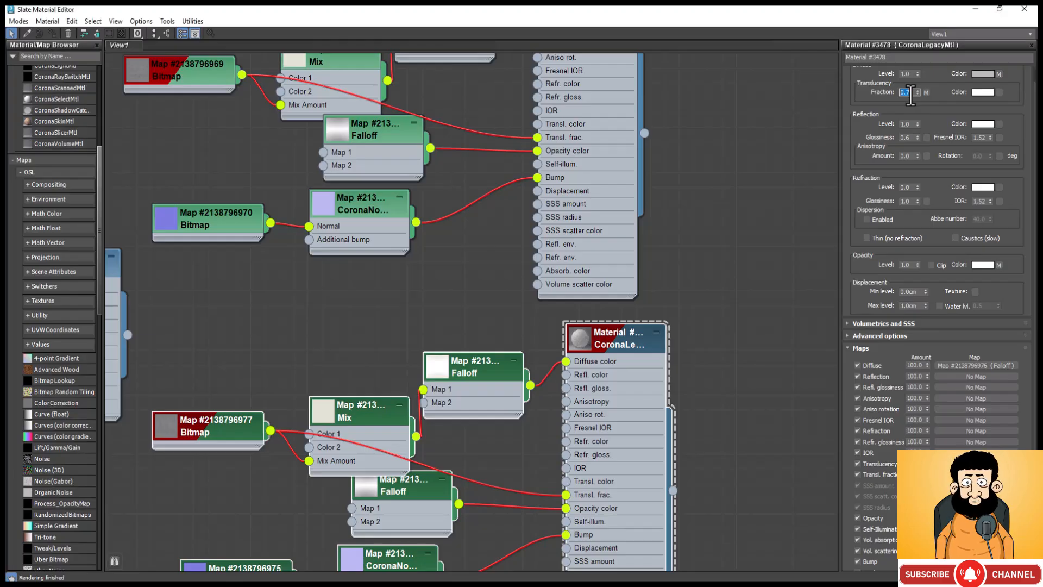
left_click(911, 95)
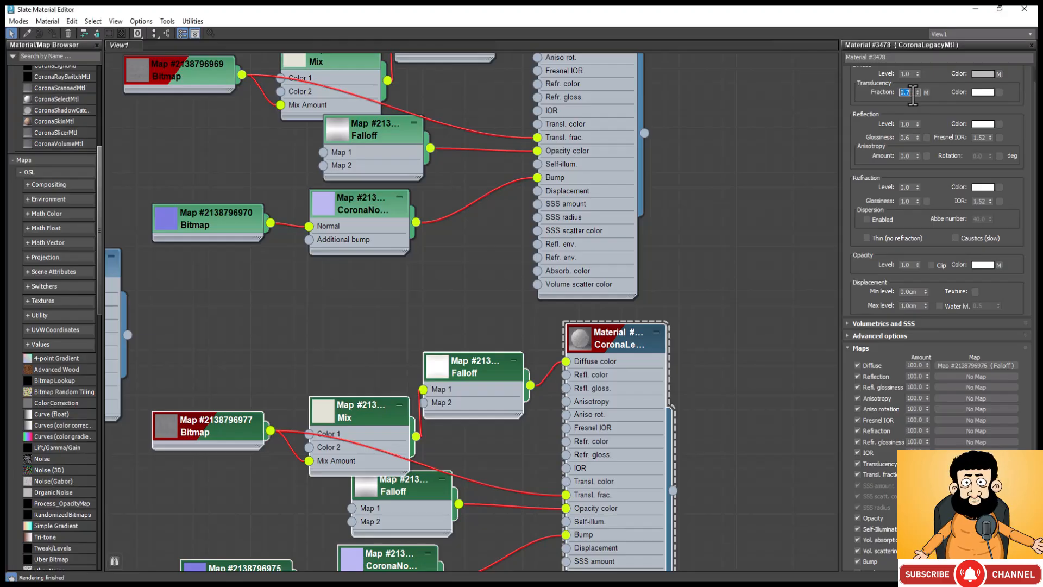
type(".4")
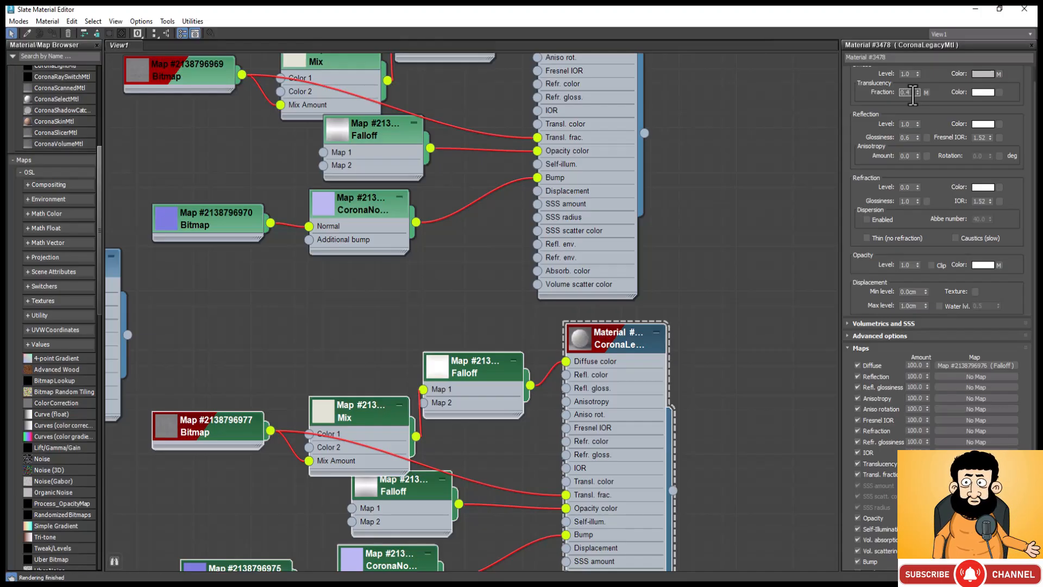
key("Return")
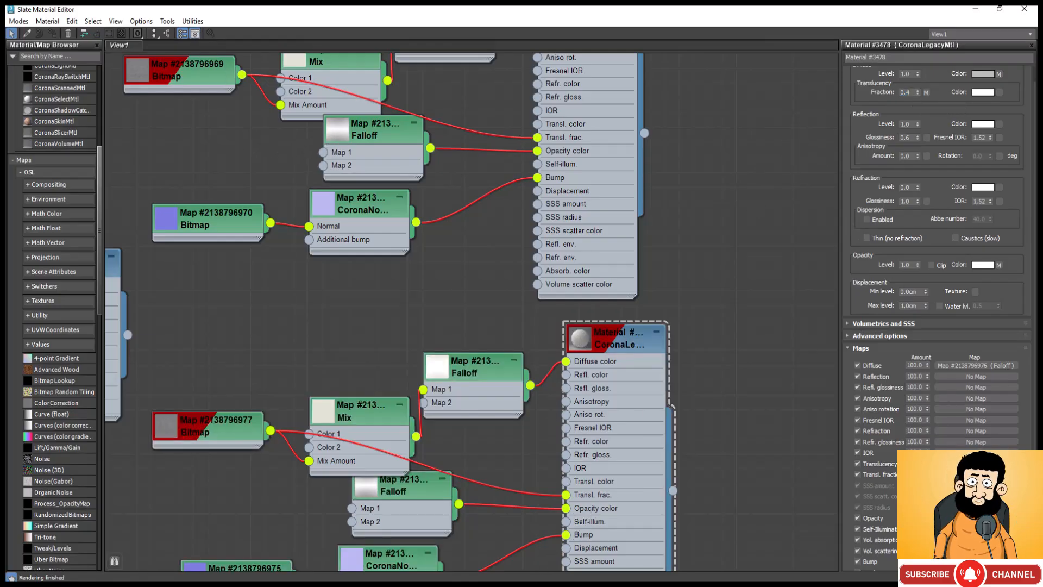
Step: Add a Multi/Sub-Object material in the empty area beside the CoronaLegacyMtl nodes
scroll(905, 375, "down", 2)
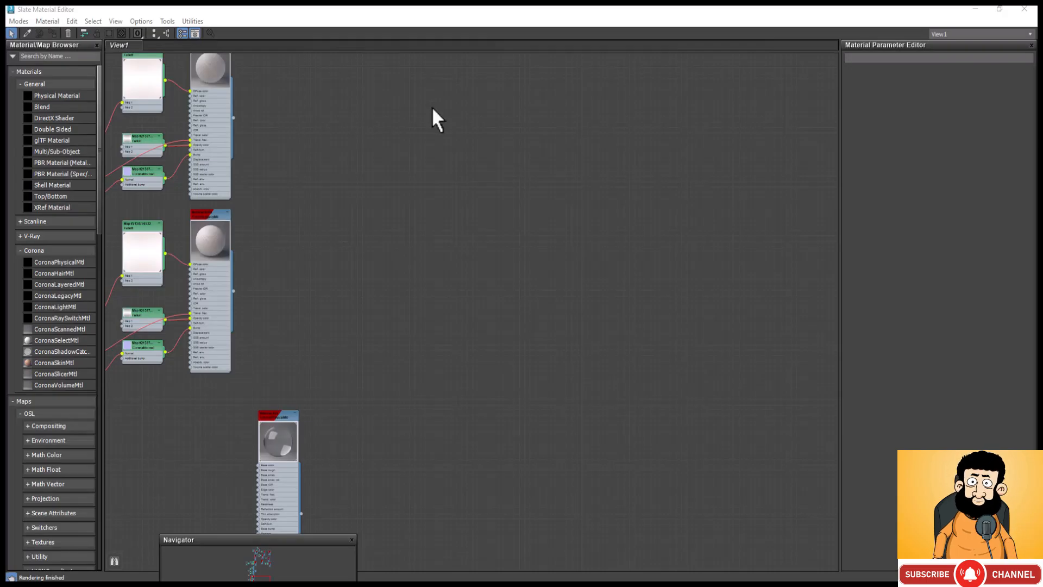
right_click(295, 187)
mouse_move(366, 190)
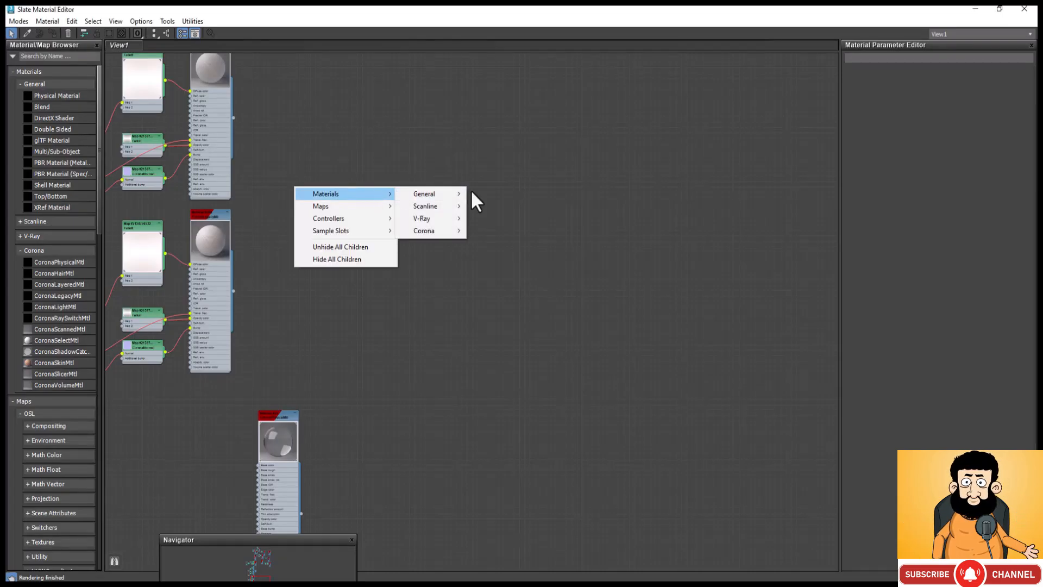
mouse_move(458, 191)
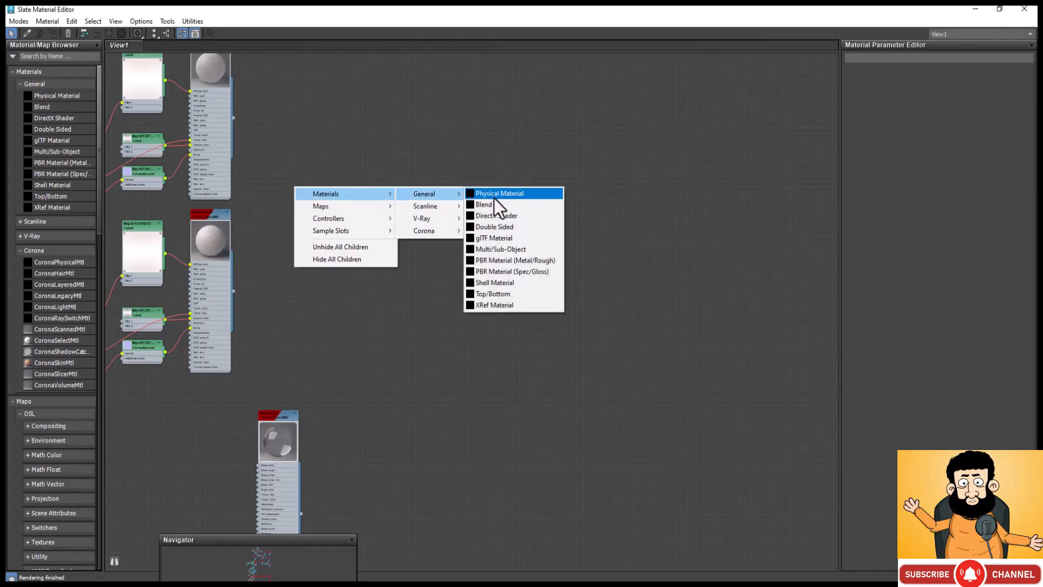
left_click(509, 248)
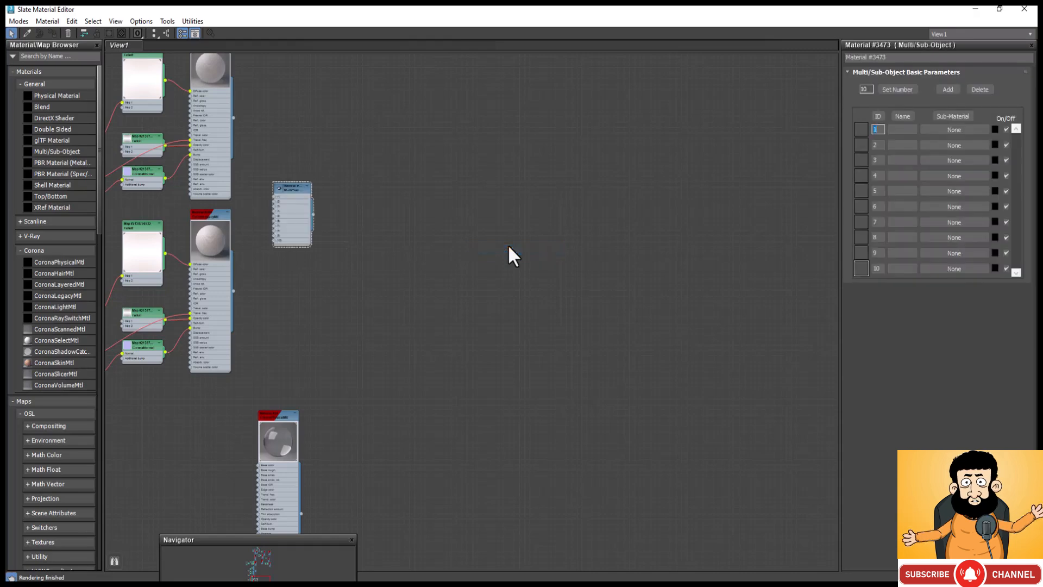
scroll(252, 198, "up", 2)
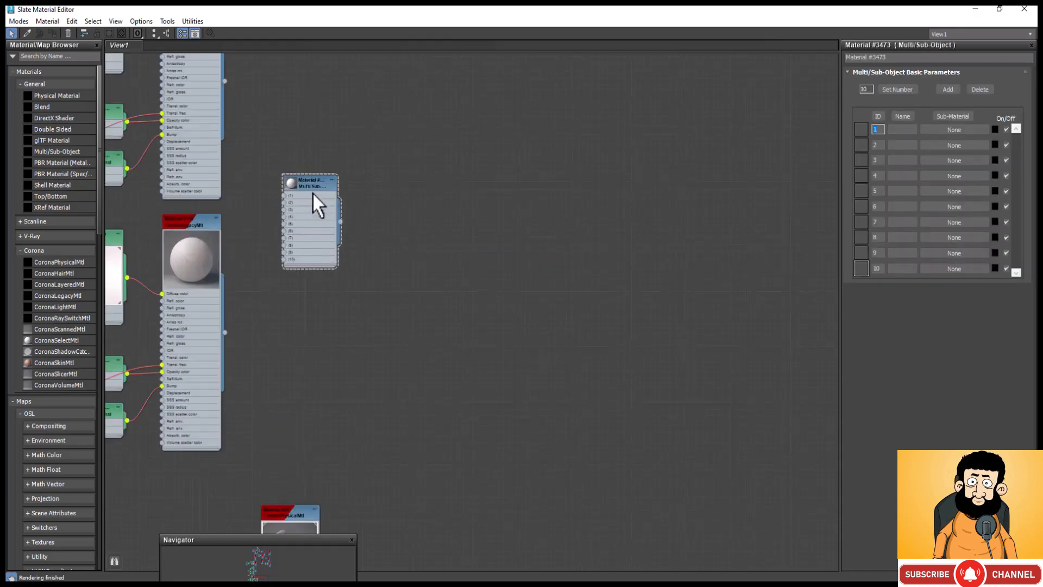
scroll(313, 195, "up", 3)
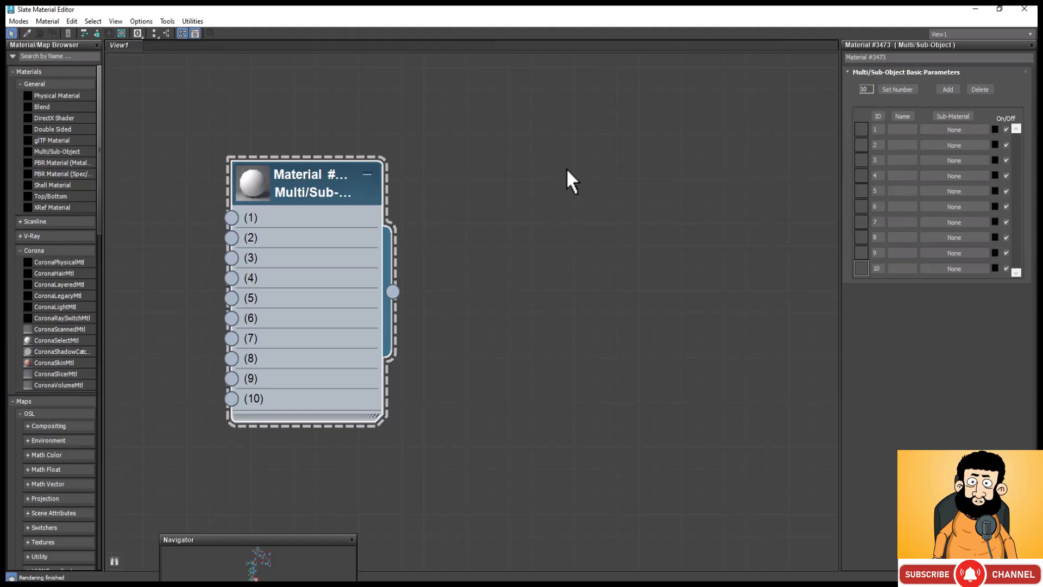
Step: Minimize the material editor to look at the scene viewports and restore it
scroll(660, 184, "down", 4)
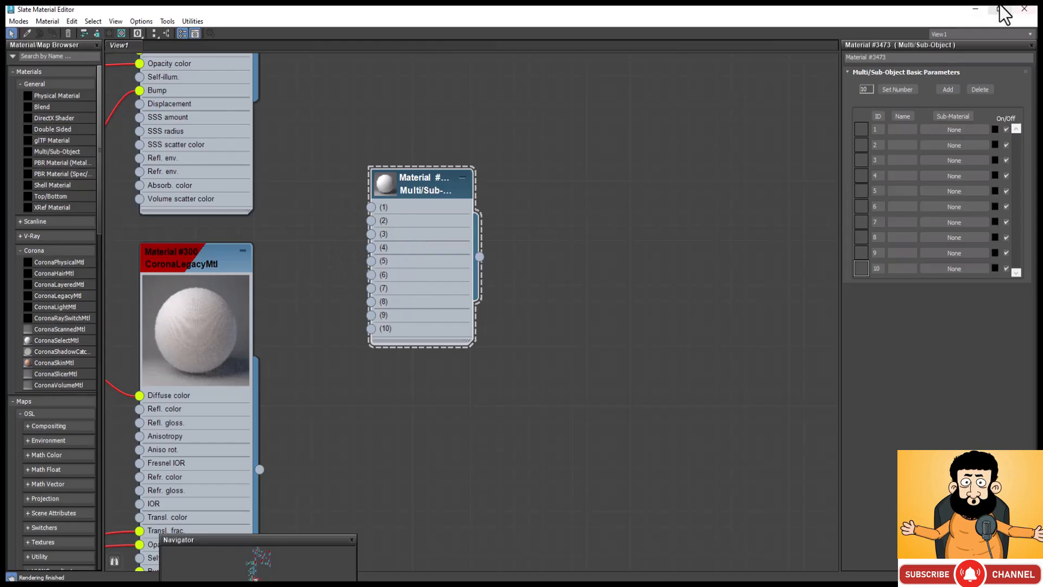
left_click(978, 8)
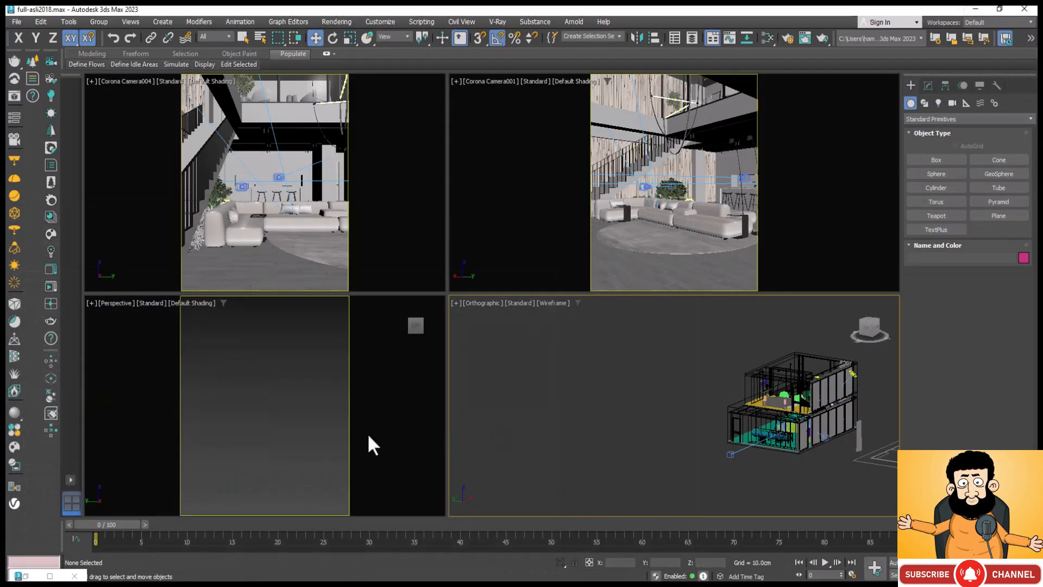
left_click(47, 576)
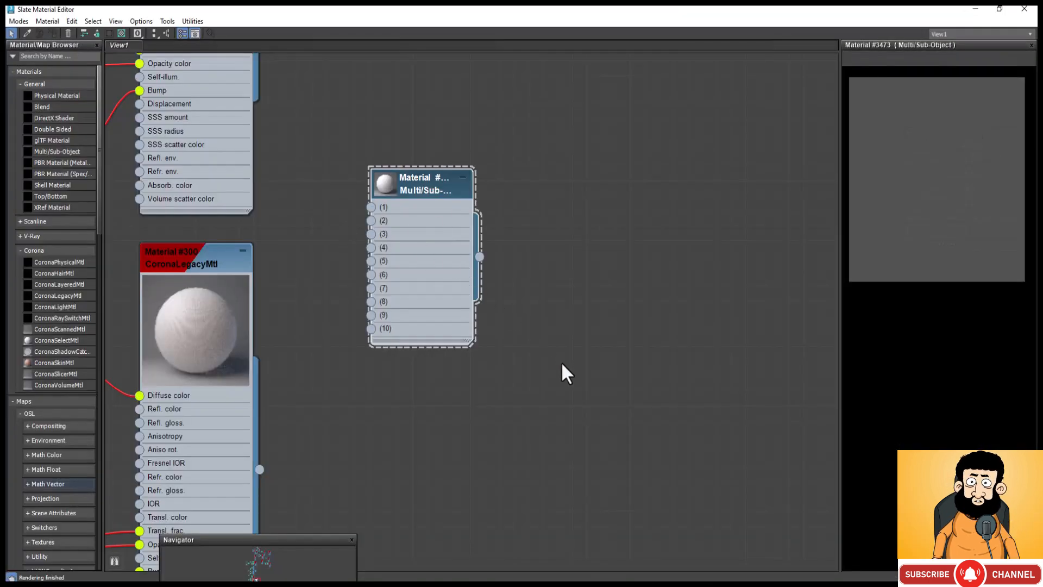
scroll(562, 364, "down", 2)
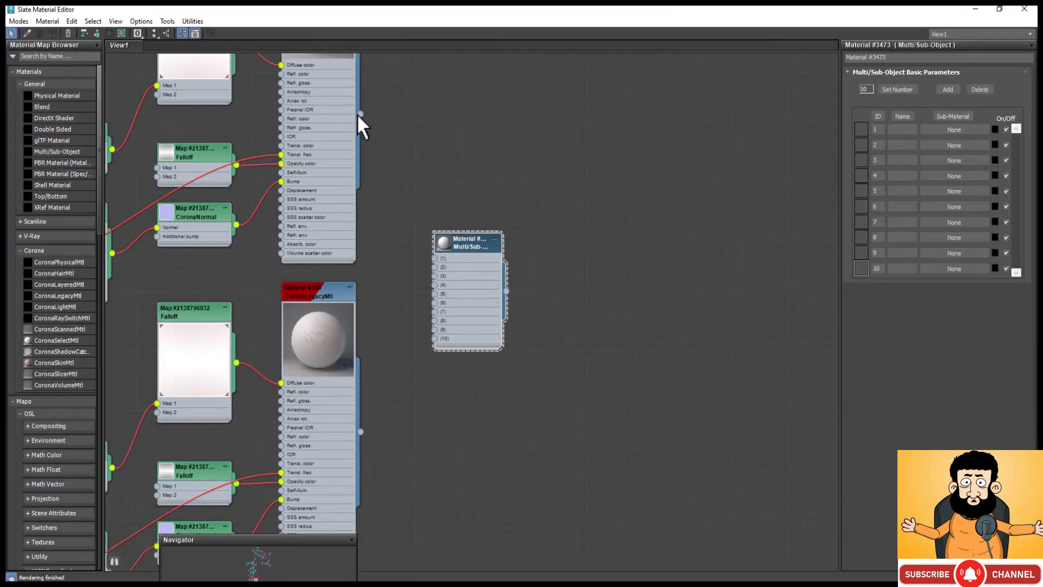
left_click_drag(360, 113, 397, 155)
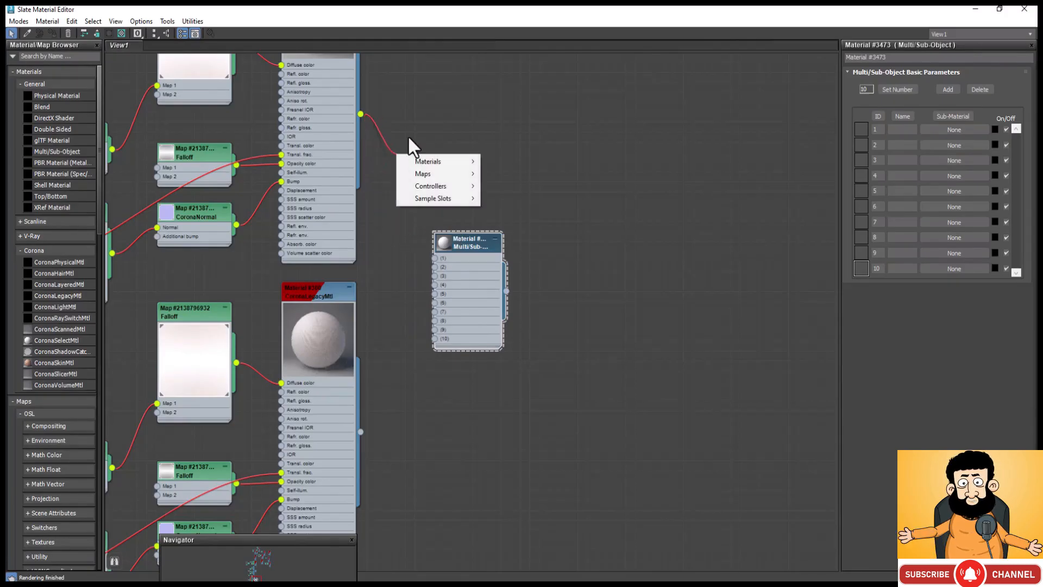
left_click(529, 155)
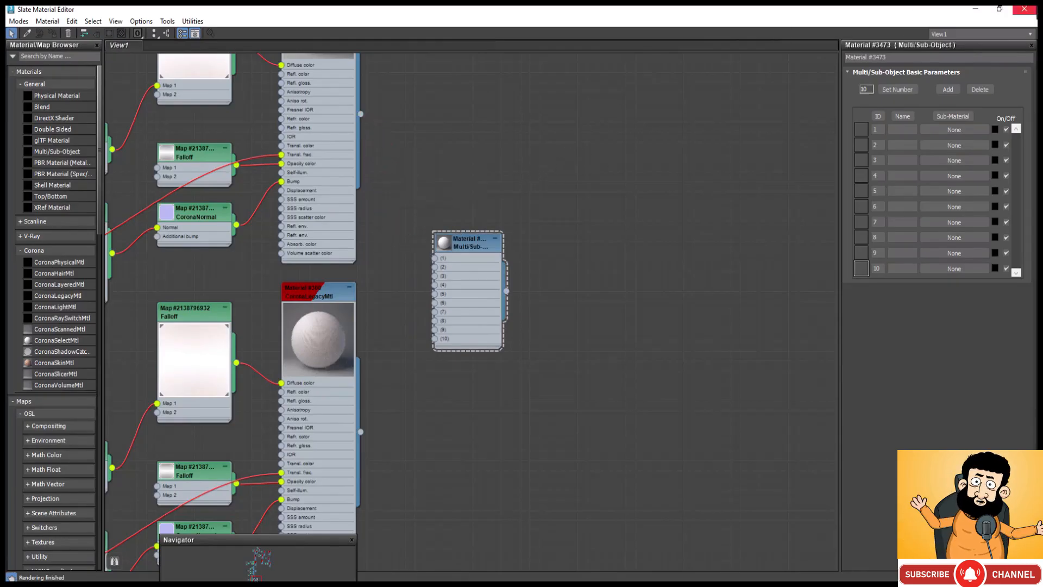
Step: Return to the scene, select the freestanding curtain panel and enlarge the orthographic viewport around it
left_click(975, 9)
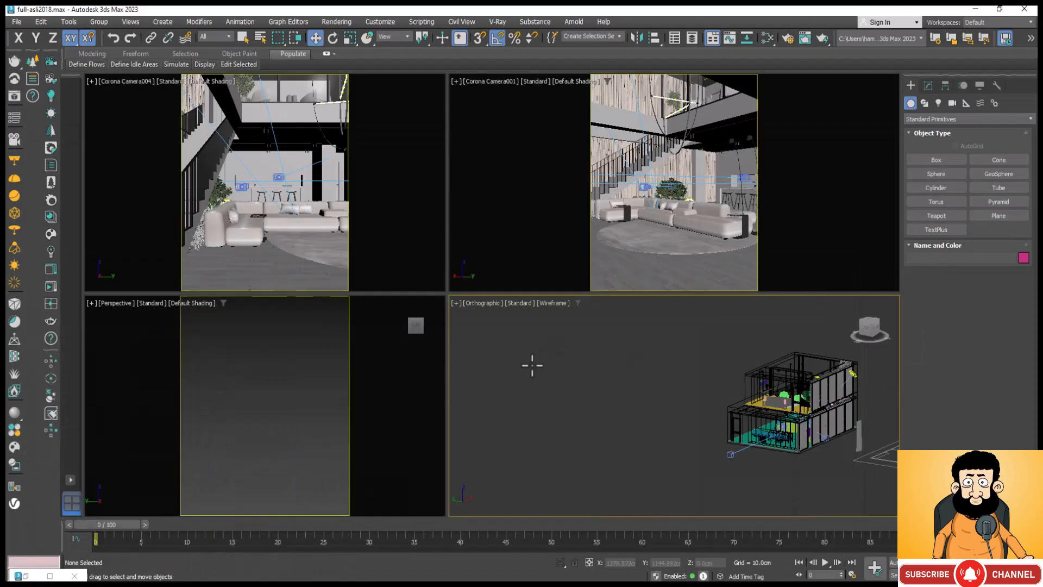
scroll(864, 434, "up", 10)
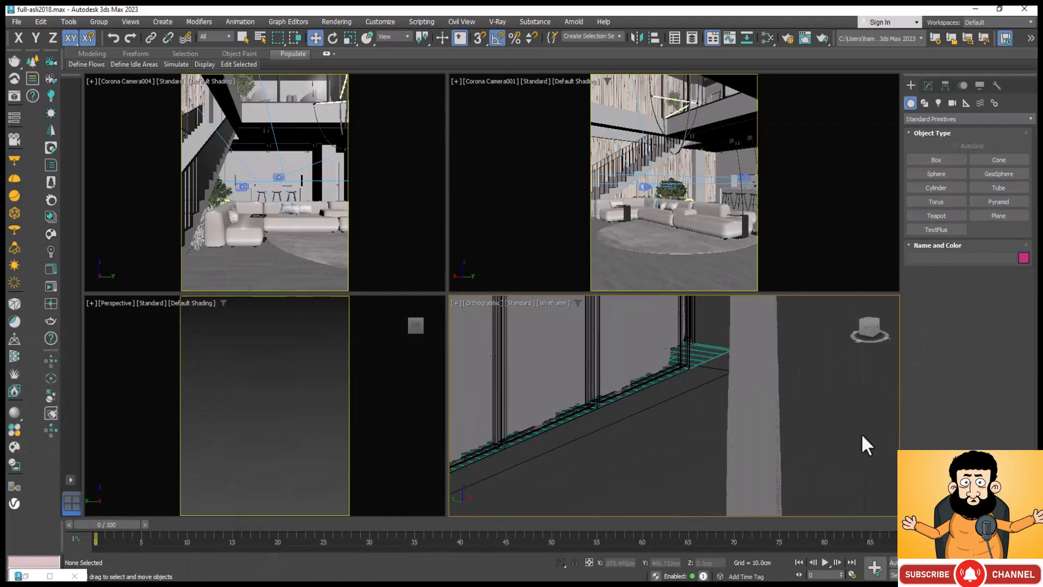
left_click(749, 392)
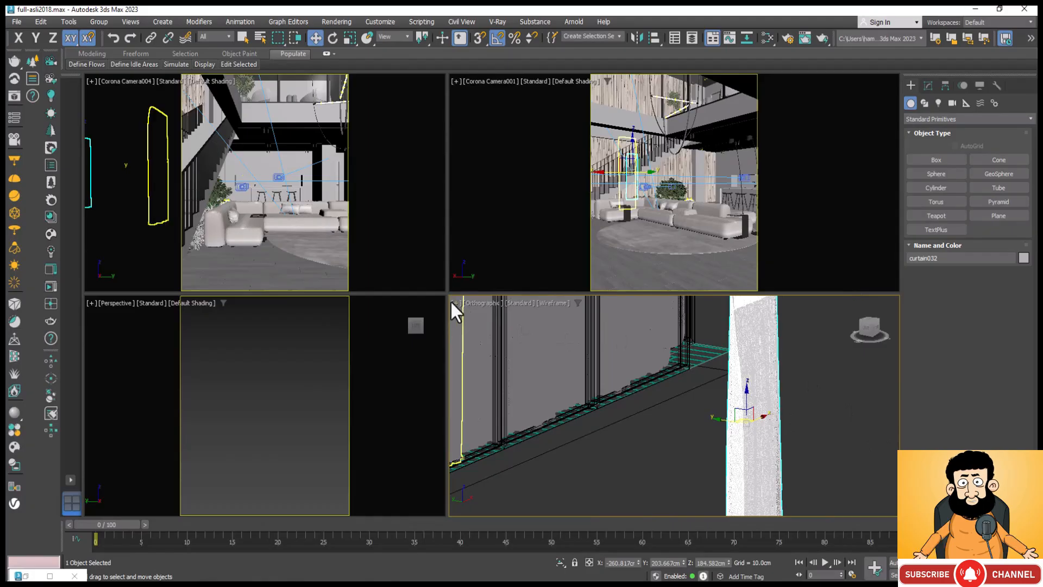
left_click_drag(446, 295, 263, 163)
scroll(618, 286, "down", 3)
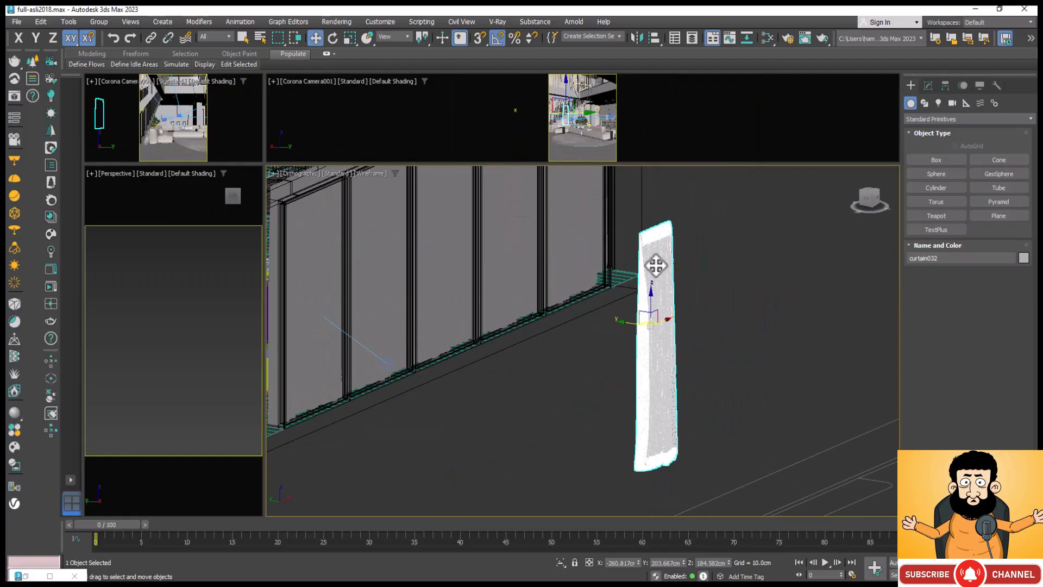
Step: Select the curtain's top band at Element level of its Editable Poly and check the band's material ID
left_click(928, 85)
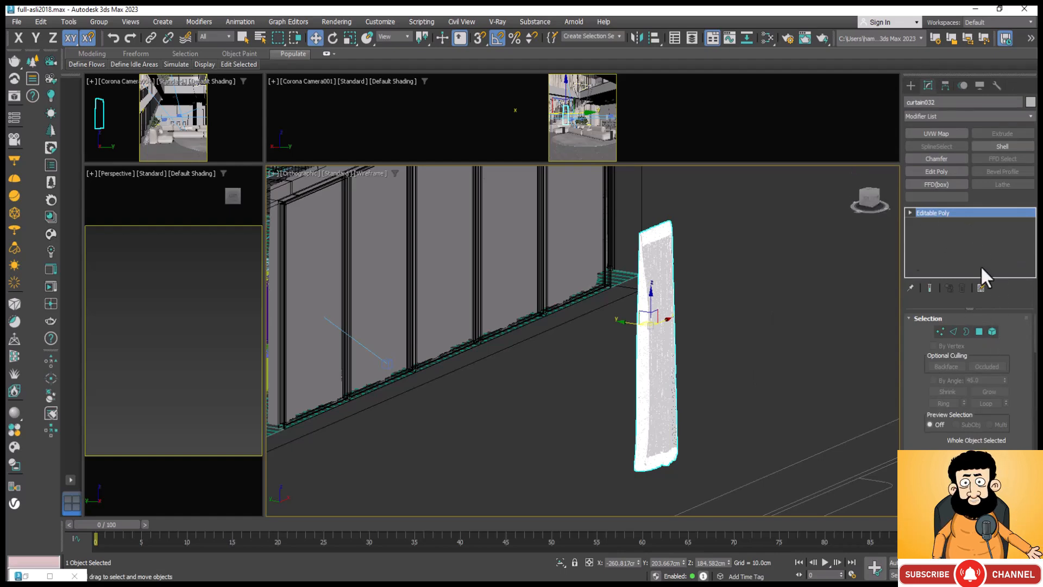
left_click(993, 330)
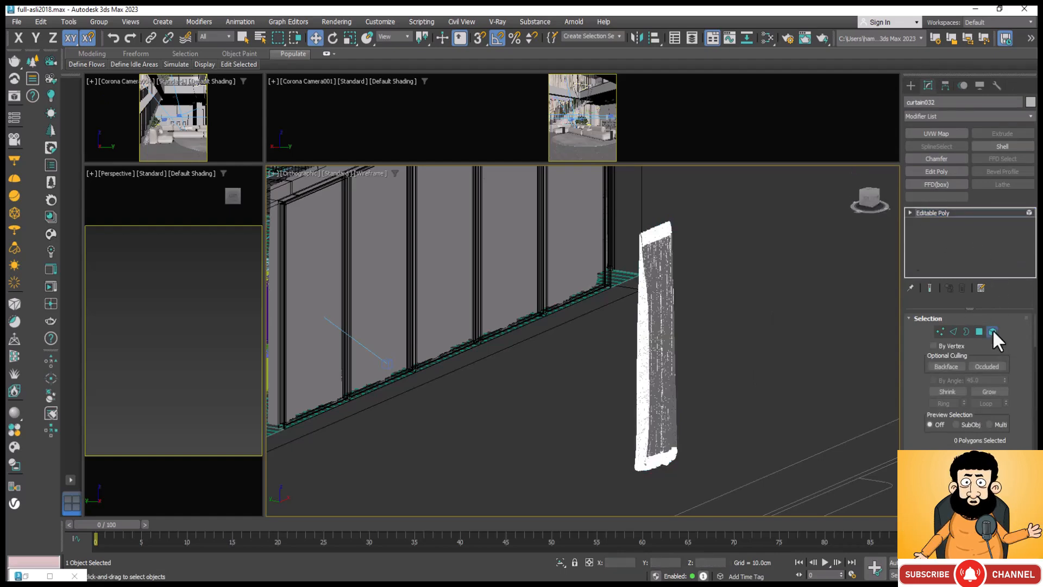
left_click(659, 231)
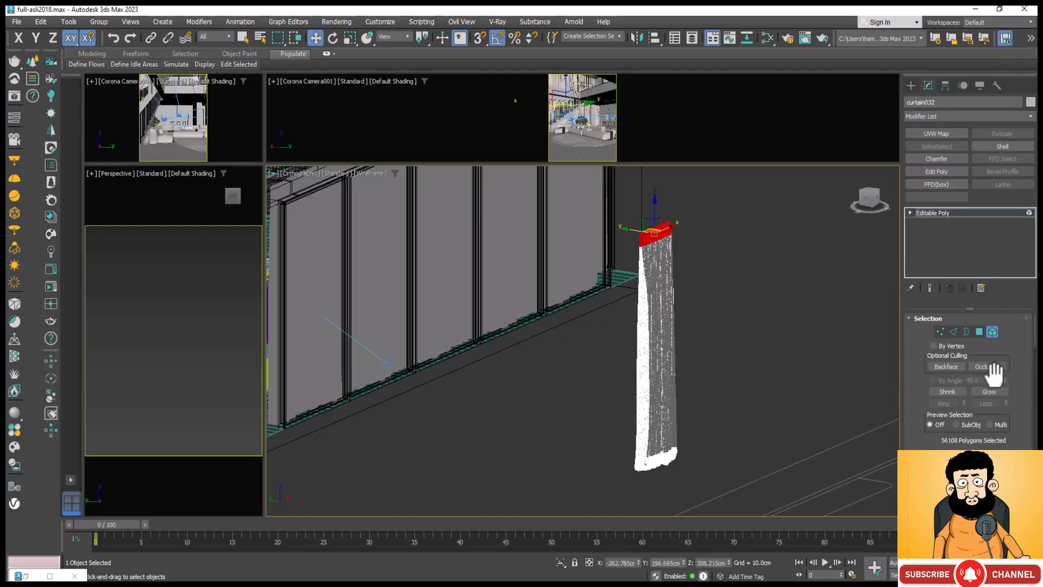
scroll(1018, 353, "down", 8)
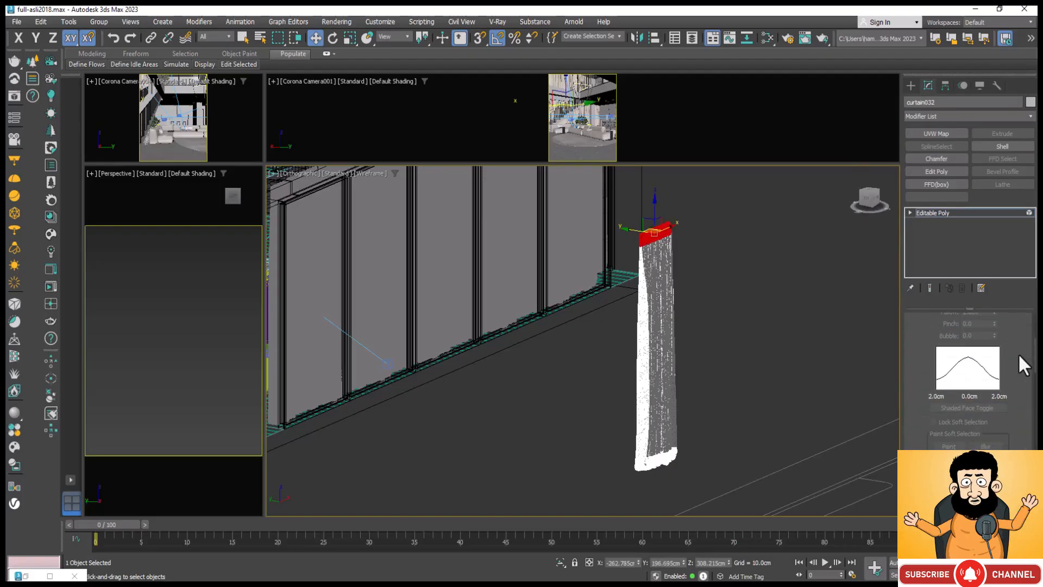
scroll(1017, 359, "down", 2)
scroll(1016, 353, "down", 10)
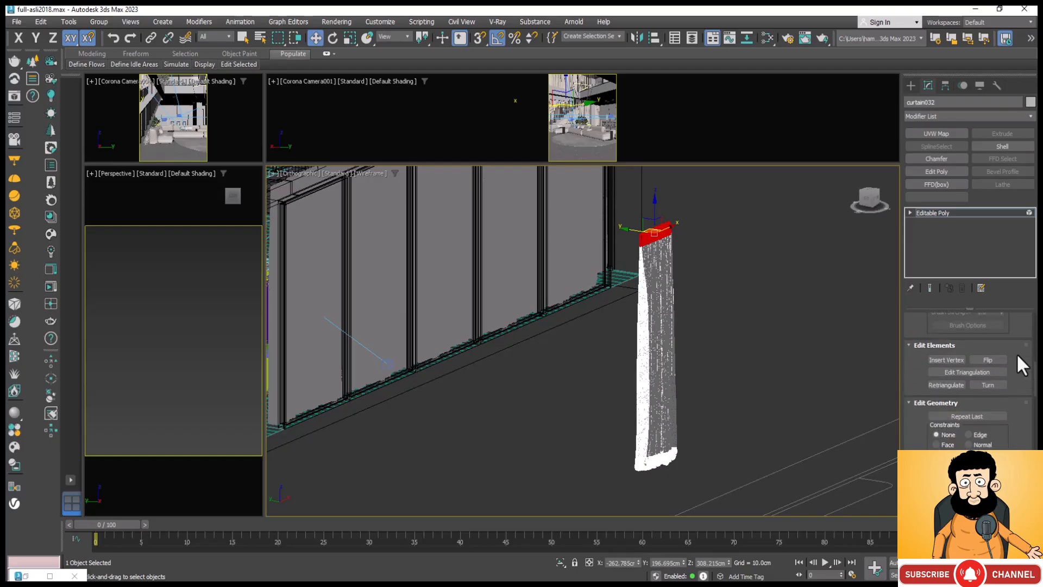
scroll(1016, 354, "down", 3)
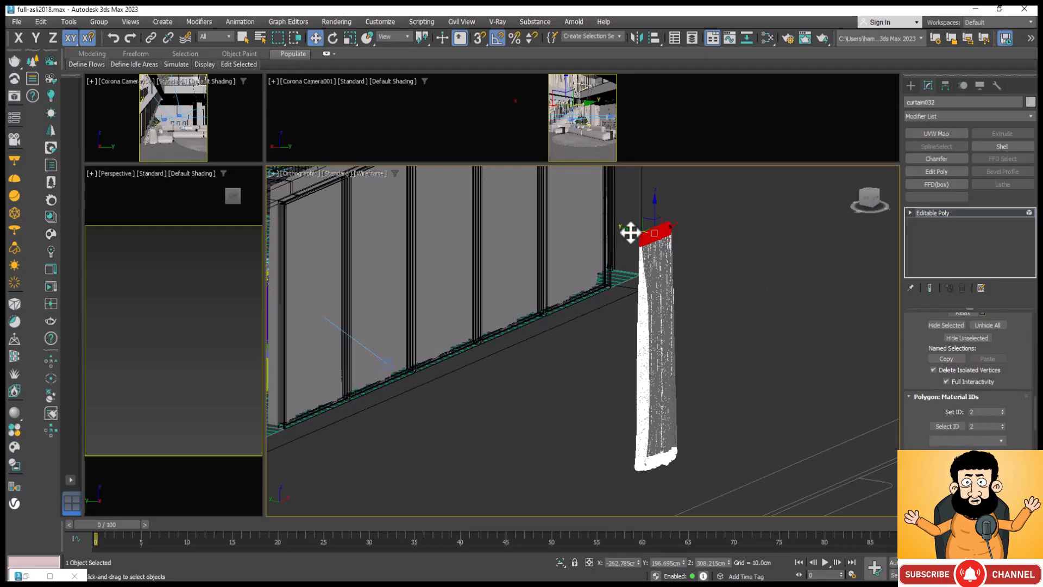
Step: Select the curtain's main fabric element and its bottom hem element in turn to check their material IDs
scroll(645, 231, "up", 3)
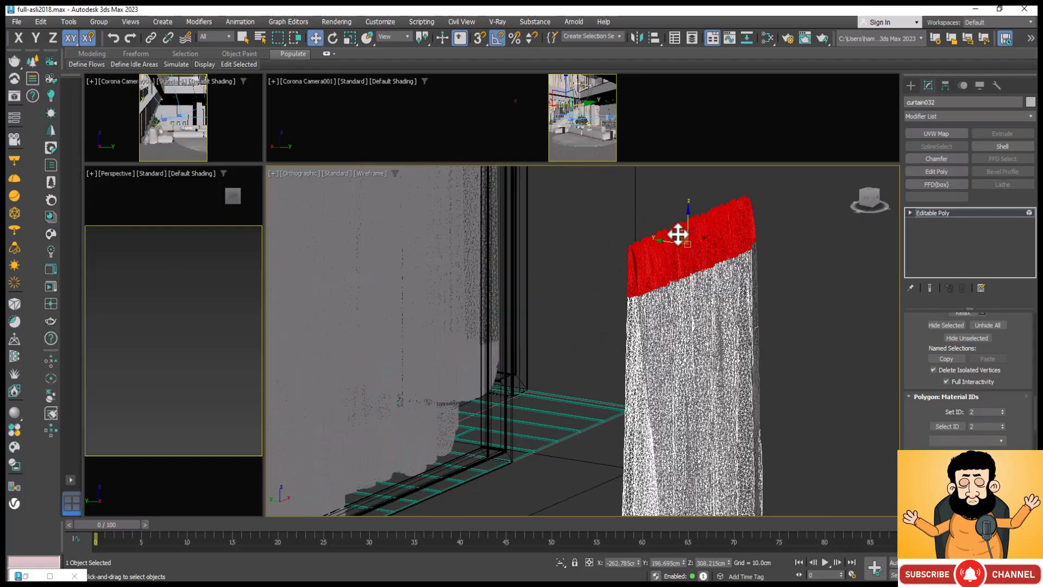
middle_click_drag(678, 233, 629, 228, "alt")
left_click(660, 302)
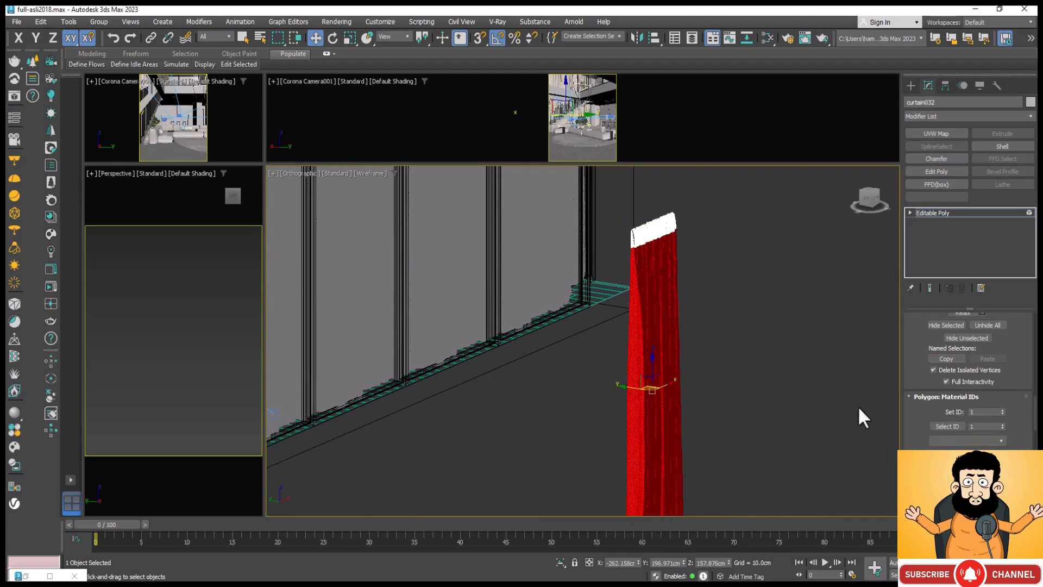
scroll(733, 299, "down", 5)
scroll(712, 394, "up", 8)
scroll(712, 400, "up", 4)
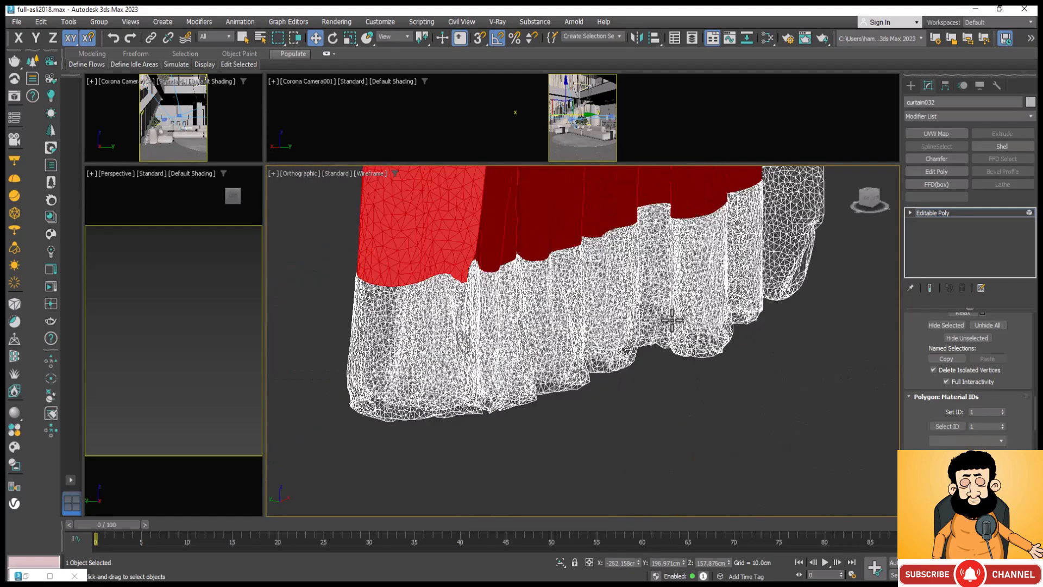
left_click(671, 310)
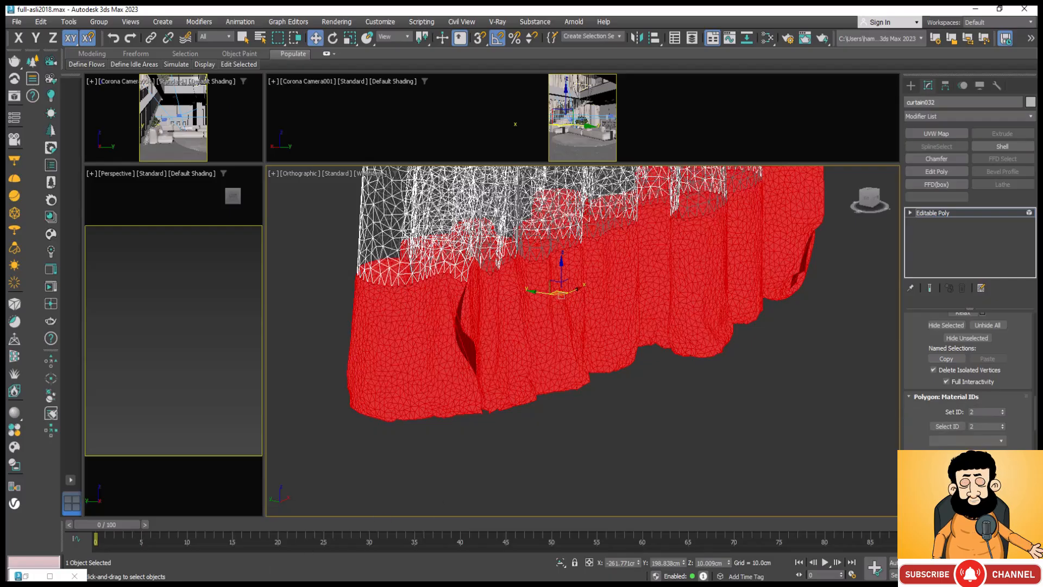
Step: Reopen the material editor and connect the original curtain CoronaLegacyMtl to slot 1 of the Multi/Sub-Object material
key("m")
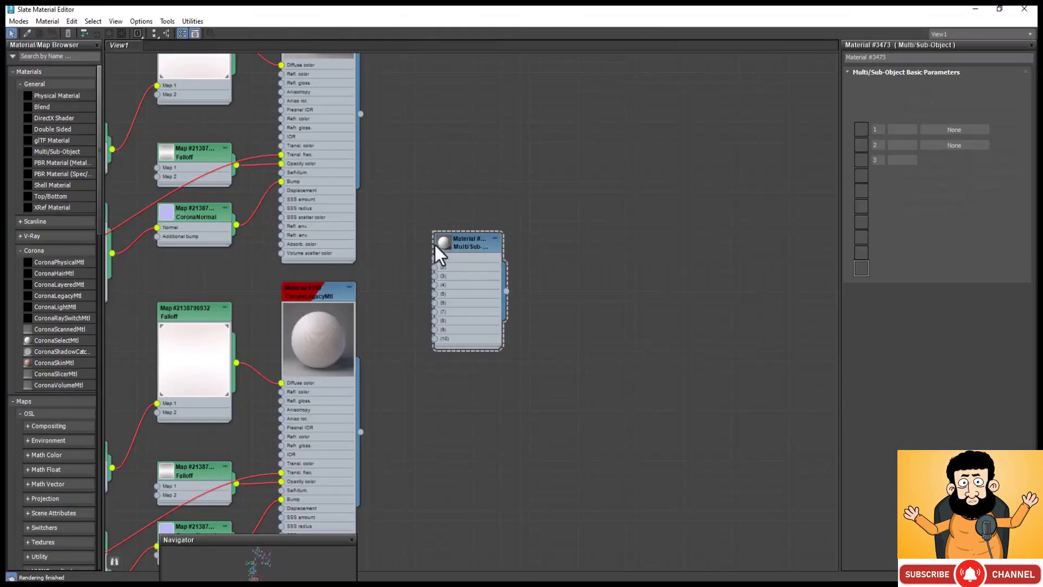
scroll(472, 380, "down", 2)
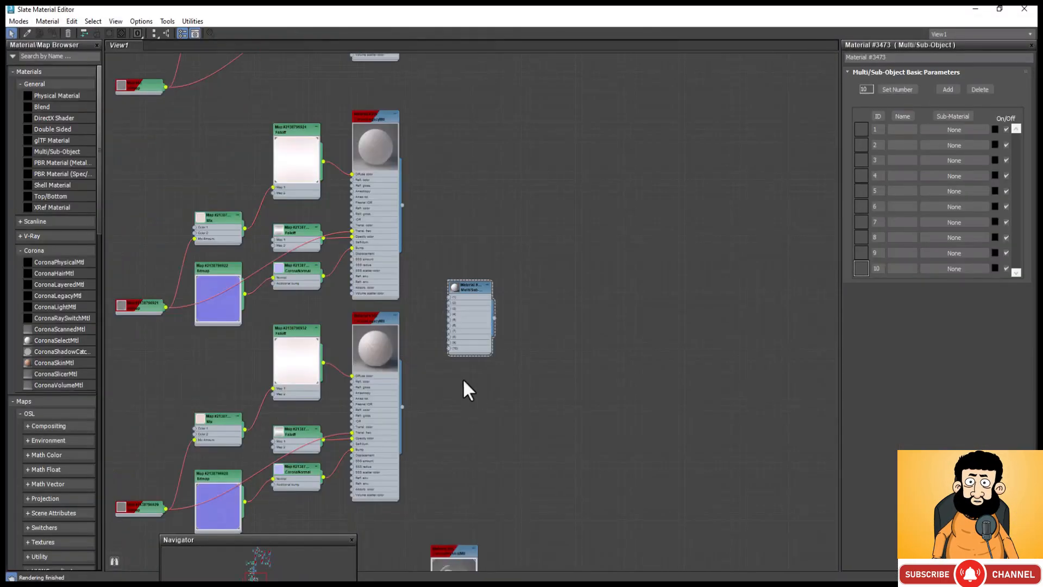
middle_click_drag(366, 165, 431, 304)
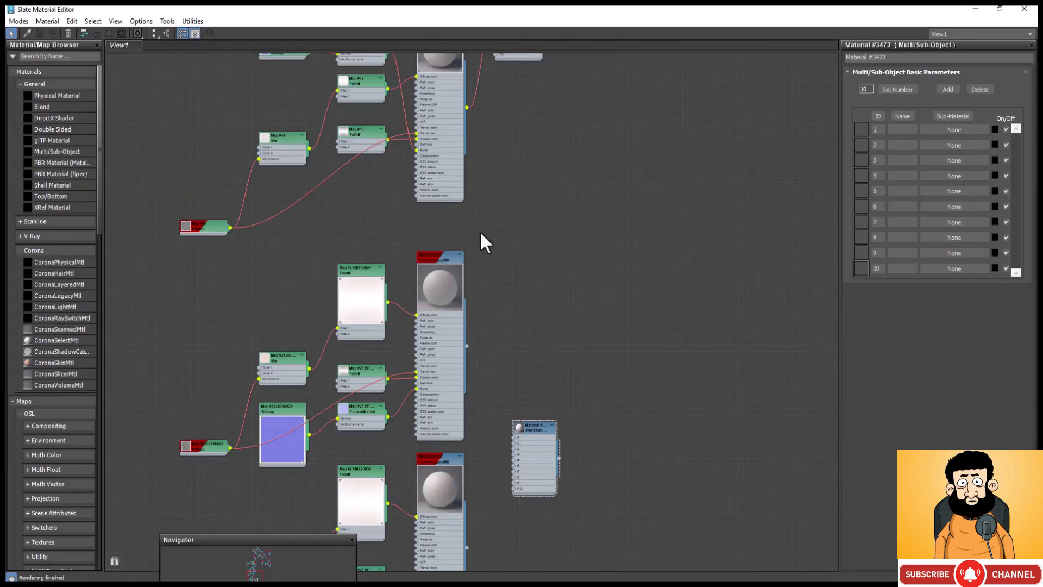
scroll(477, 447, "up", 2)
scroll(477, 448, "up", 1)
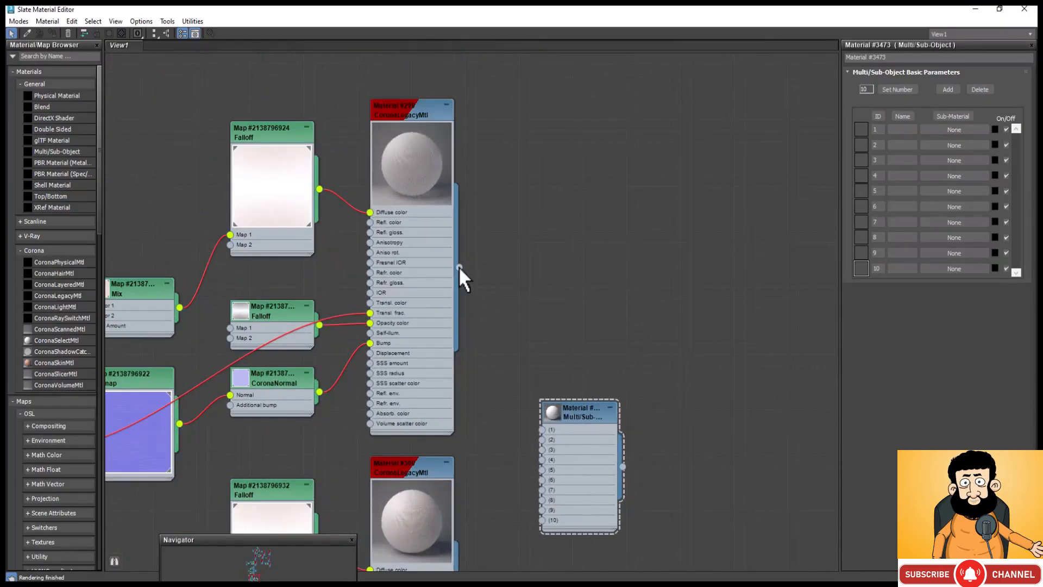
left_click_drag(459, 267, 540, 428)
Step: Connect the copied curtain CoronaLegacyMtl to slot 2 of the Multi/Sub-Object material
scroll(543, 160, "down", 1)
scroll(500, 206, "down", 2)
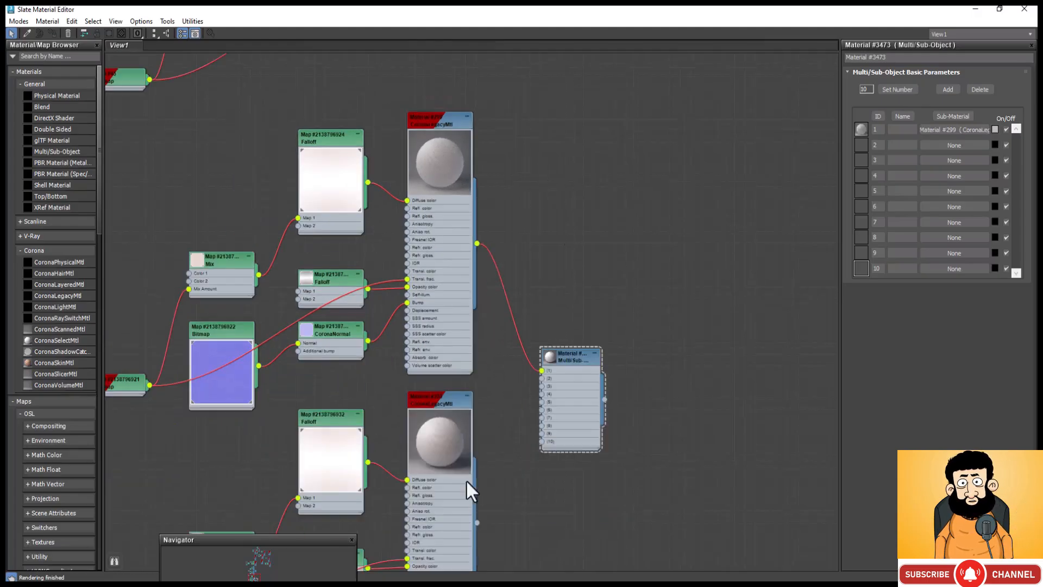
scroll(448, 396, "down", 2)
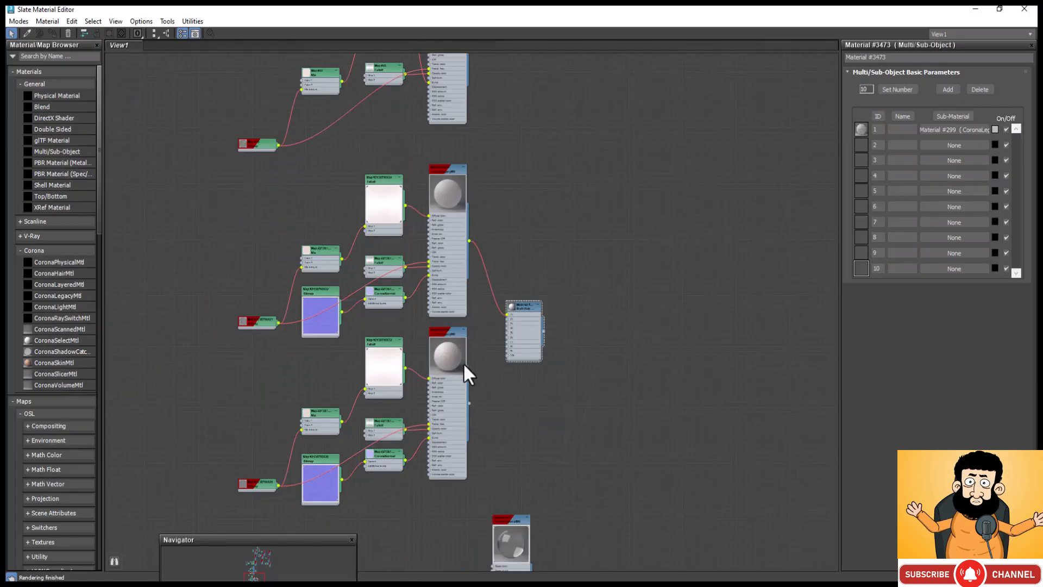
scroll(474, 405, "up", 3)
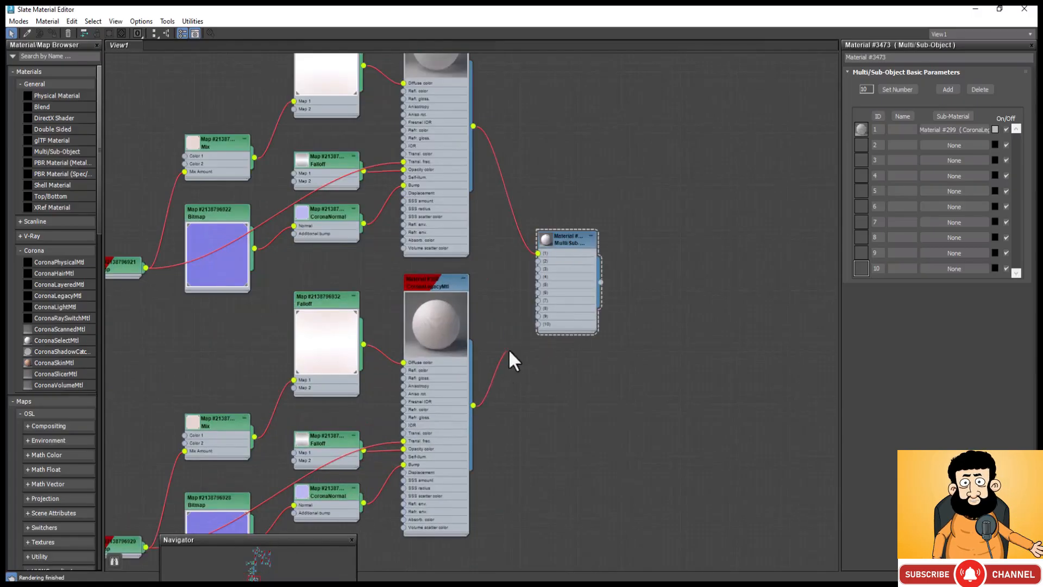
left_click_drag(534, 259, 538, 261)
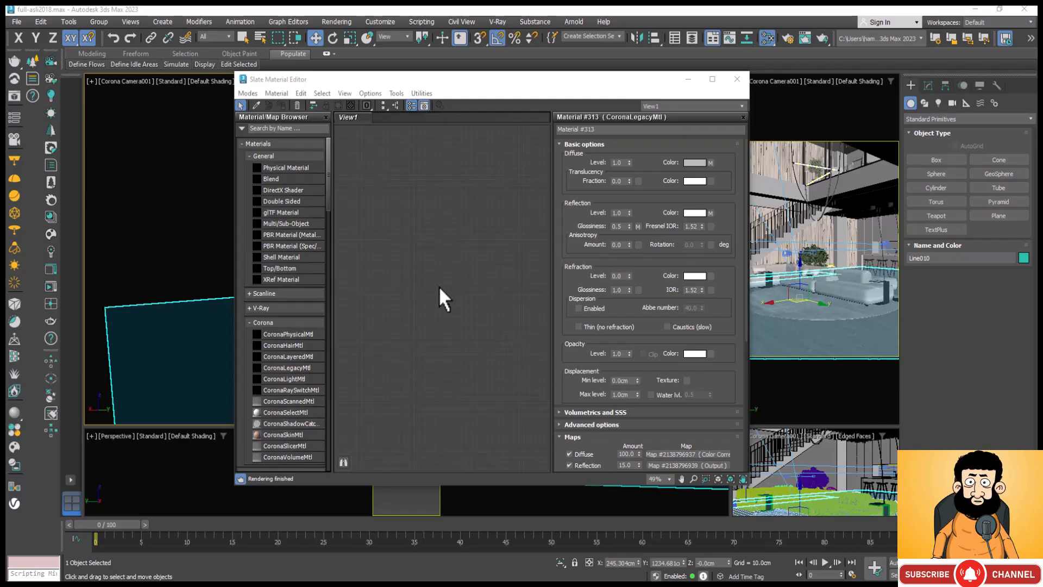
Step: Maximize the material editor and add a new CoronaLegacyMtl to the empty view
left_click(712, 79)
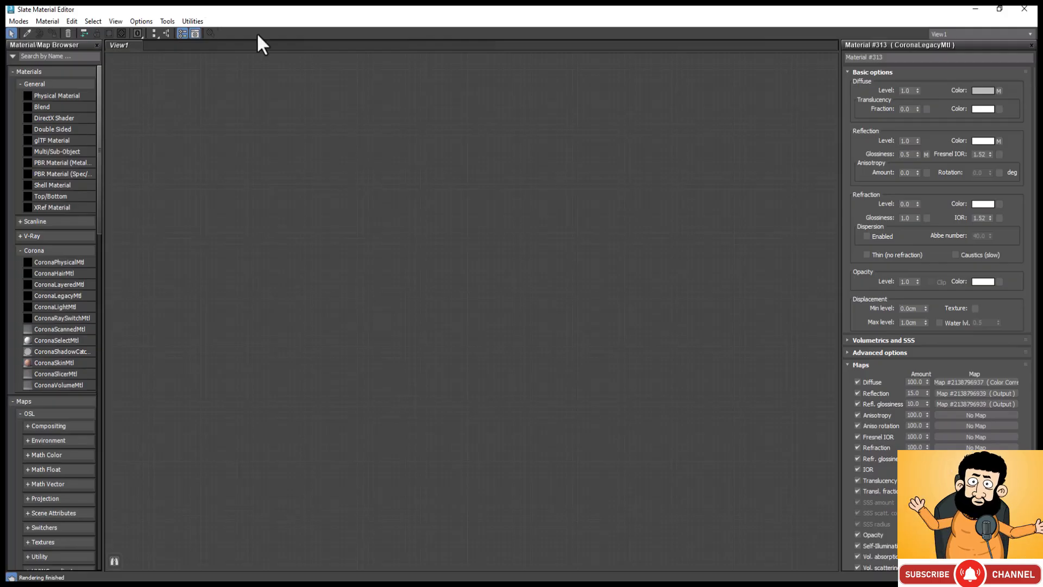
left_click(59, 295)
left_click_drag(405, 241, 409, 243)
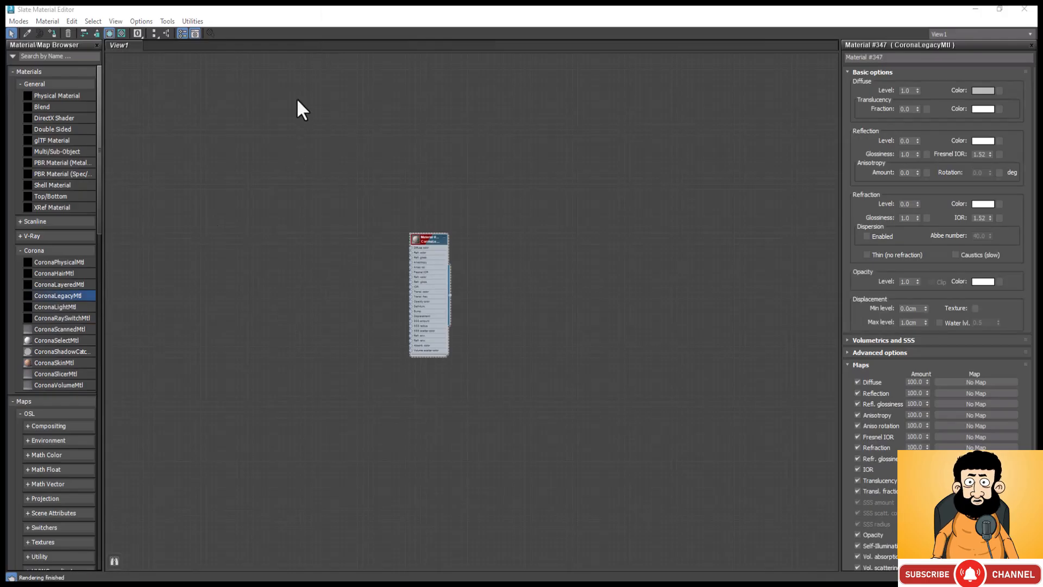
Step: Add a MultiTexture map beside the inputs of the new CoronaLegacyMtl
right_click(313, 206)
mouse_move(374, 226)
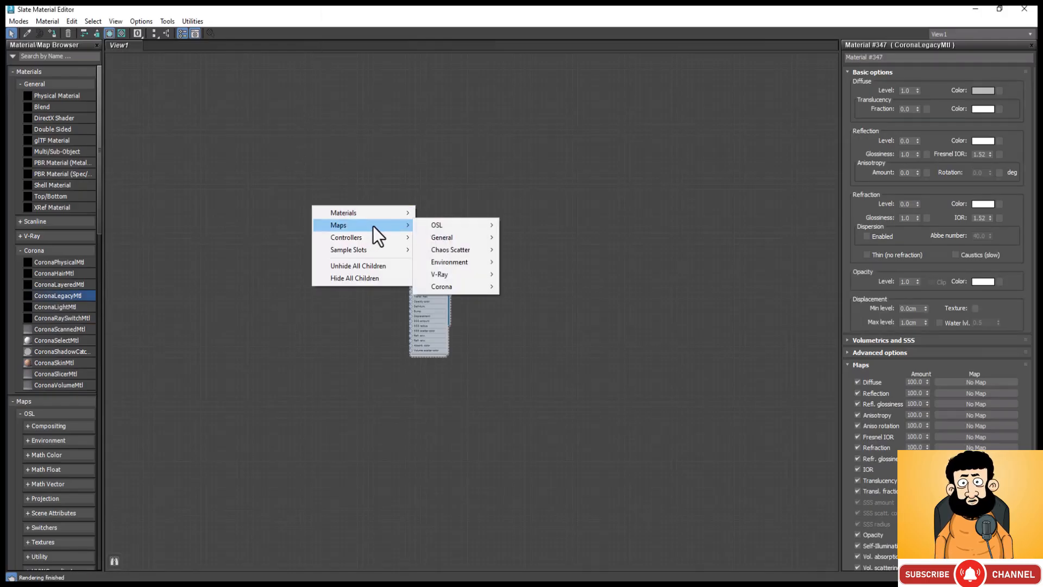
mouse_move(478, 237)
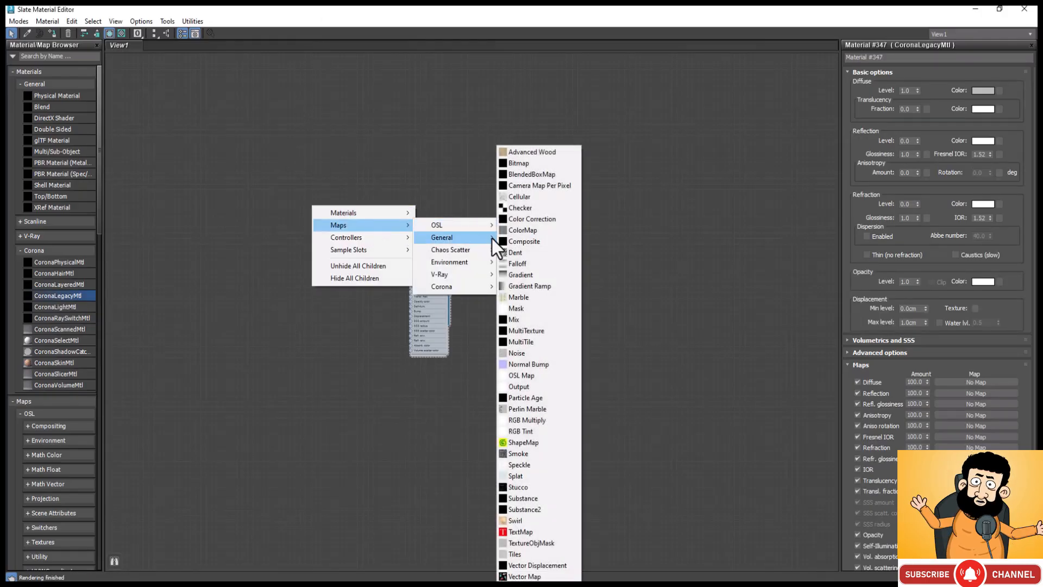
left_click(529, 331)
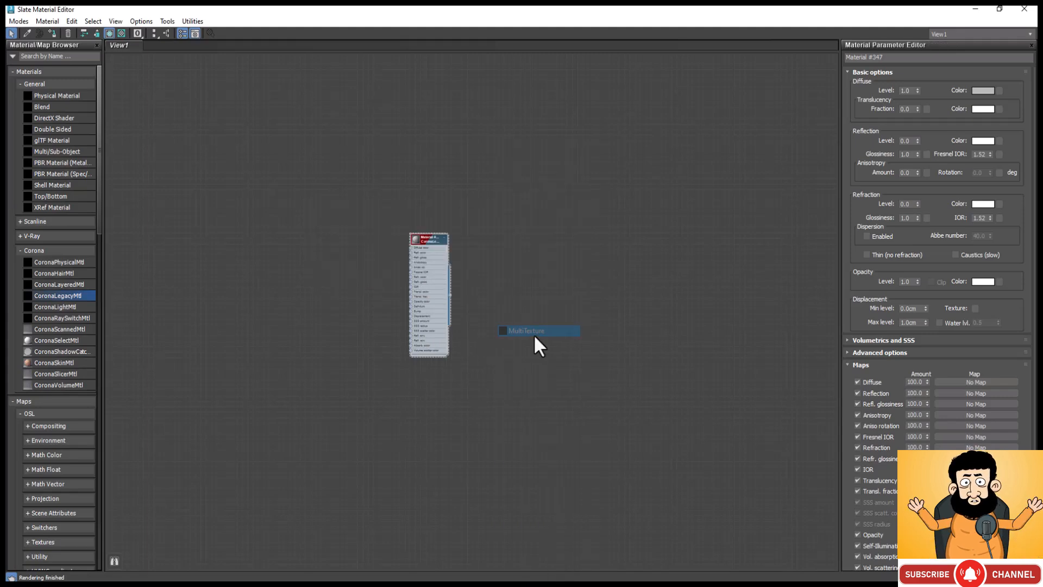
left_click(311, 205)
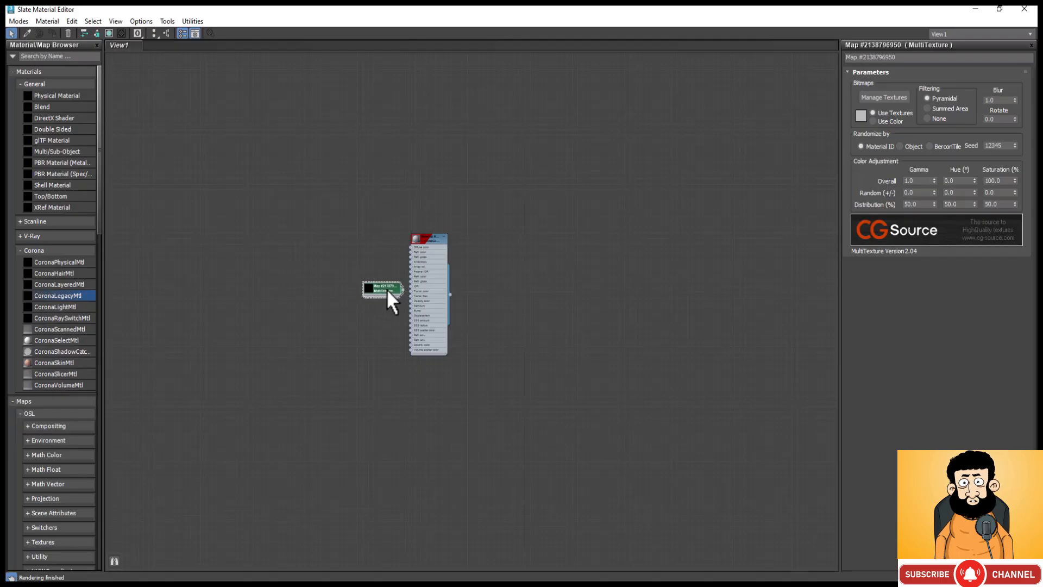
left_click(386, 289)
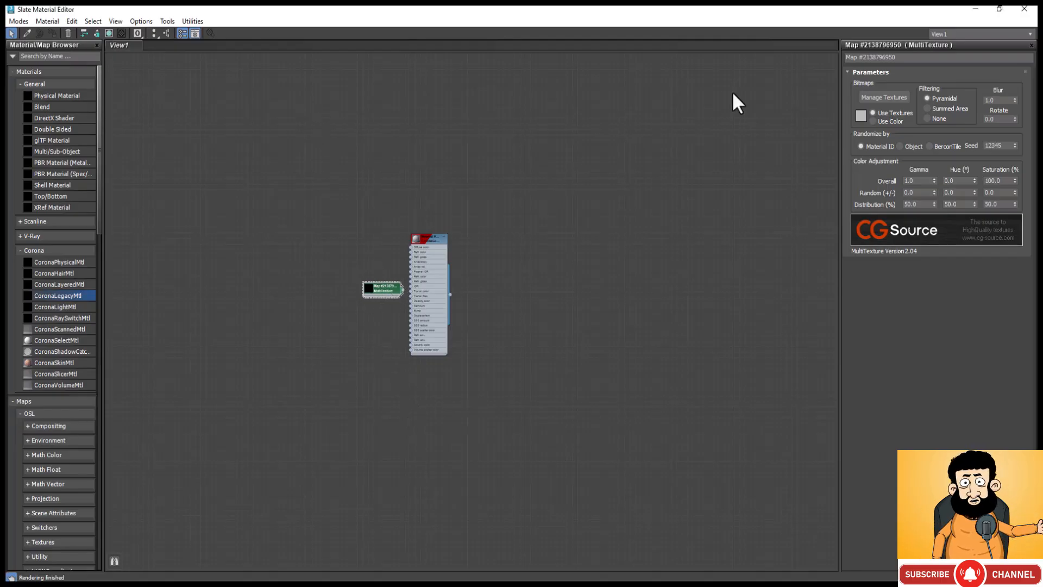
Step: Load the six bitmaps WoodOak 1 through WoodOak 6 from the int folder into the MultiTexture map
left_click(895, 94)
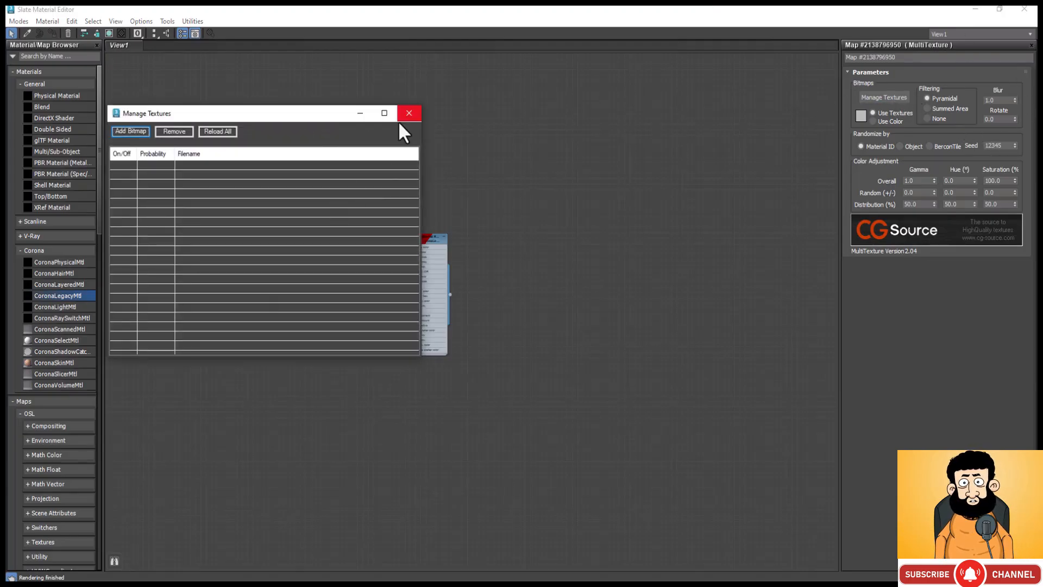
left_click(136, 131)
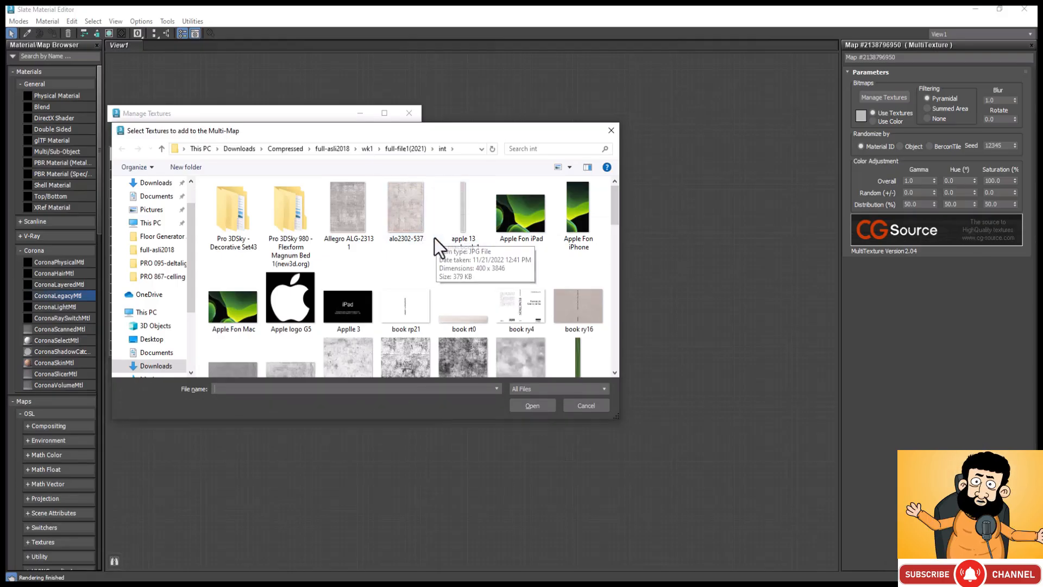
left_click(298, 98)
scroll(466, 227, "down", 6)
scroll(465, 226, "down", 10)
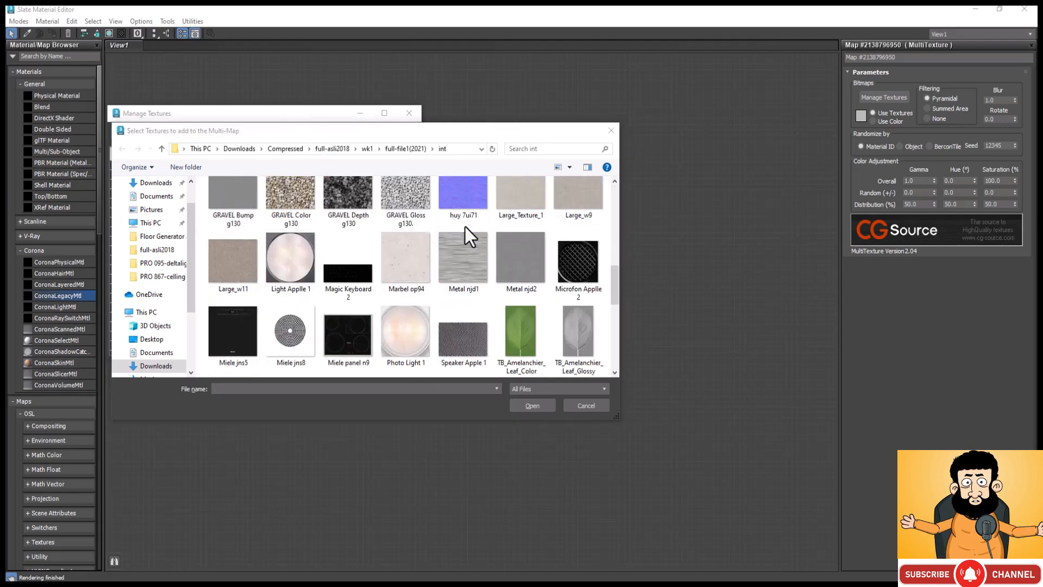
left_click(471, 304)
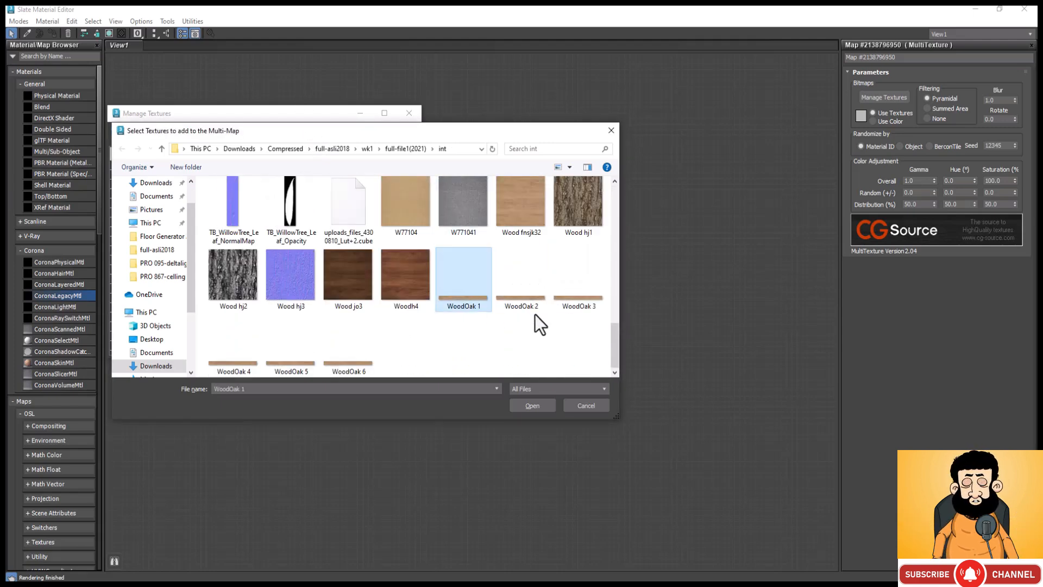
left_click(530, 302, "ctrl")
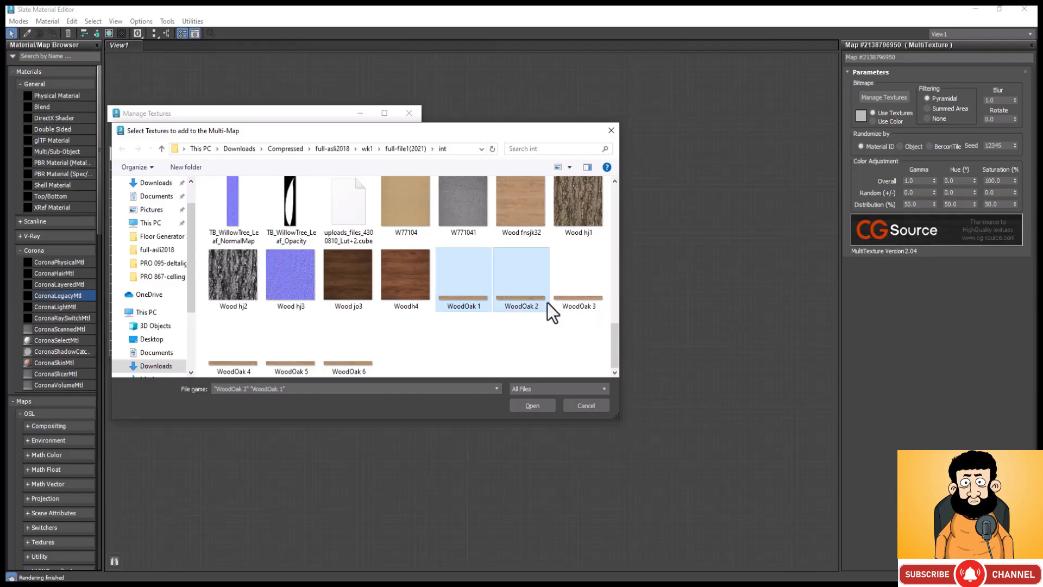
left_click(579, 280, "ctrl")
left_click(232, 348, "ctrl")
left_click(288, 359, "ctrl")
left_click(344, 360, "ctrl")
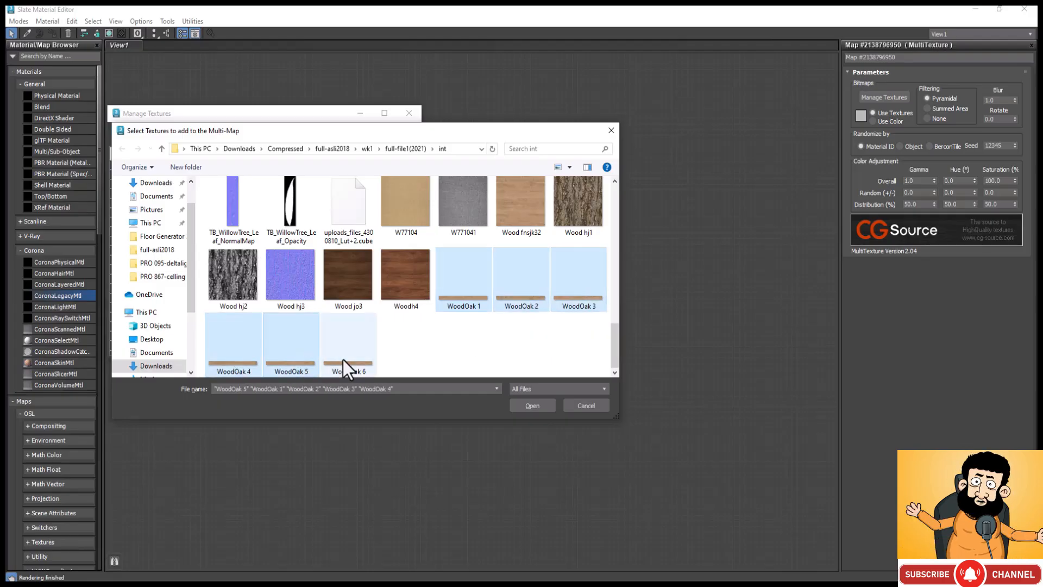
left_click(532, 406)
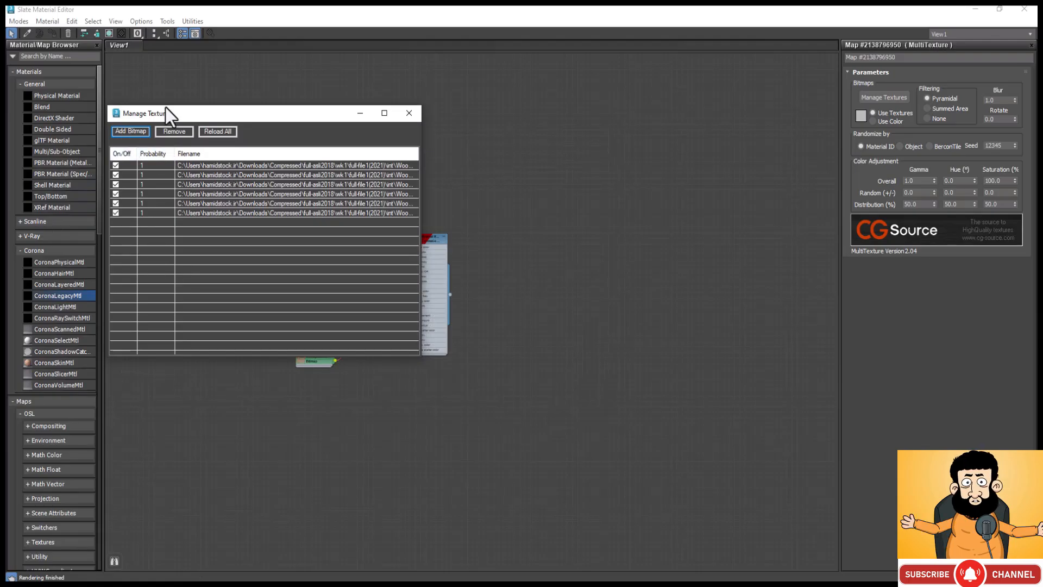
left_click(218, 131)
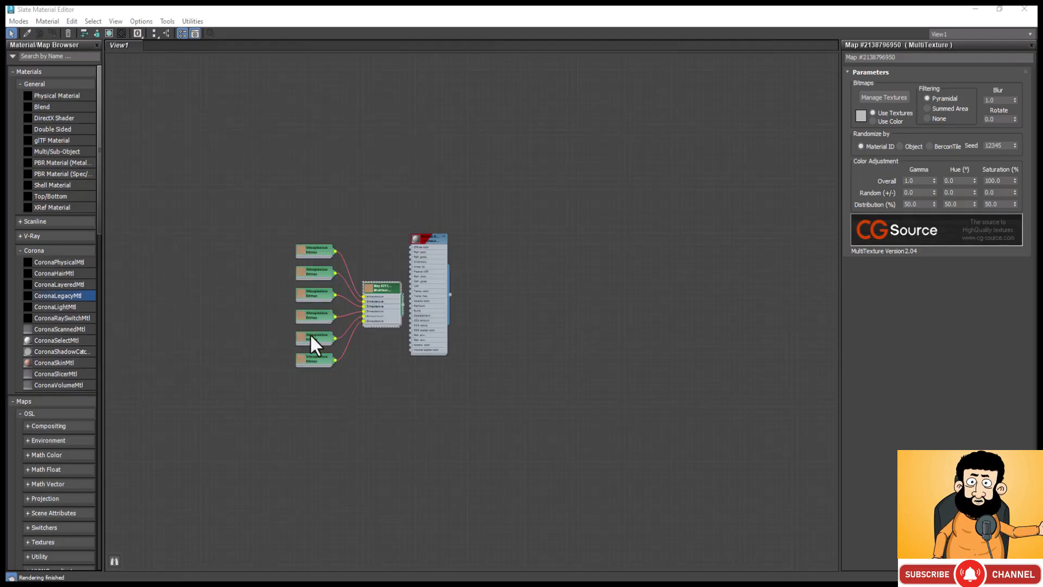
scroll(311, 336, "up", 8)
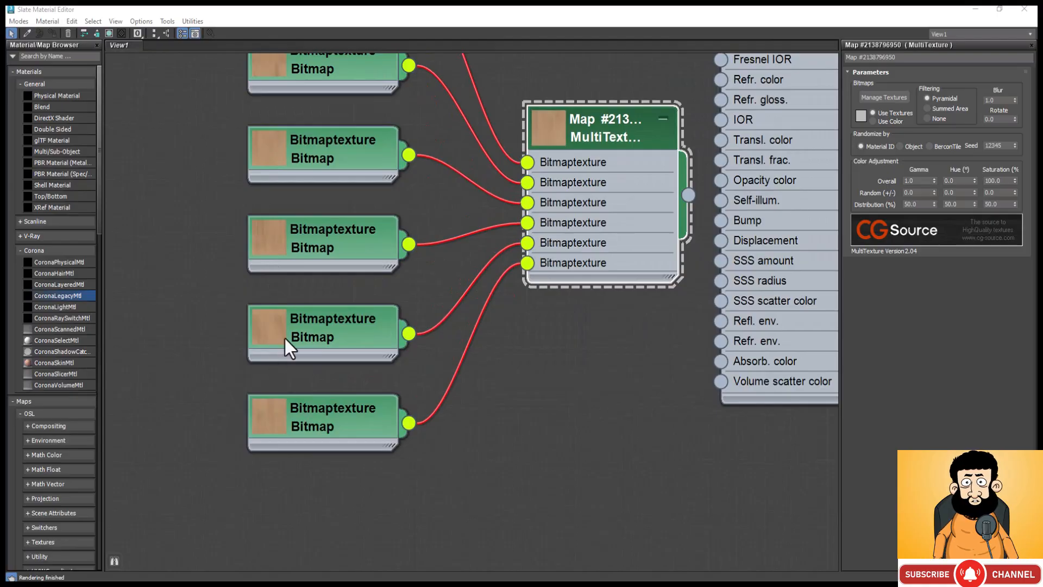
scroll(274, 413, "down", 1)
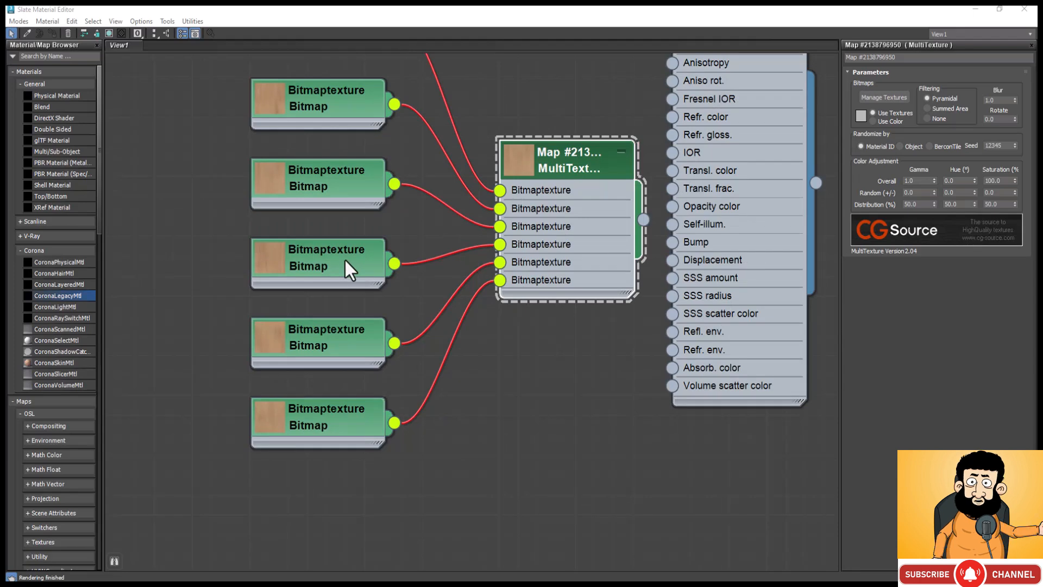
scroll(344, 313, "down", 1)
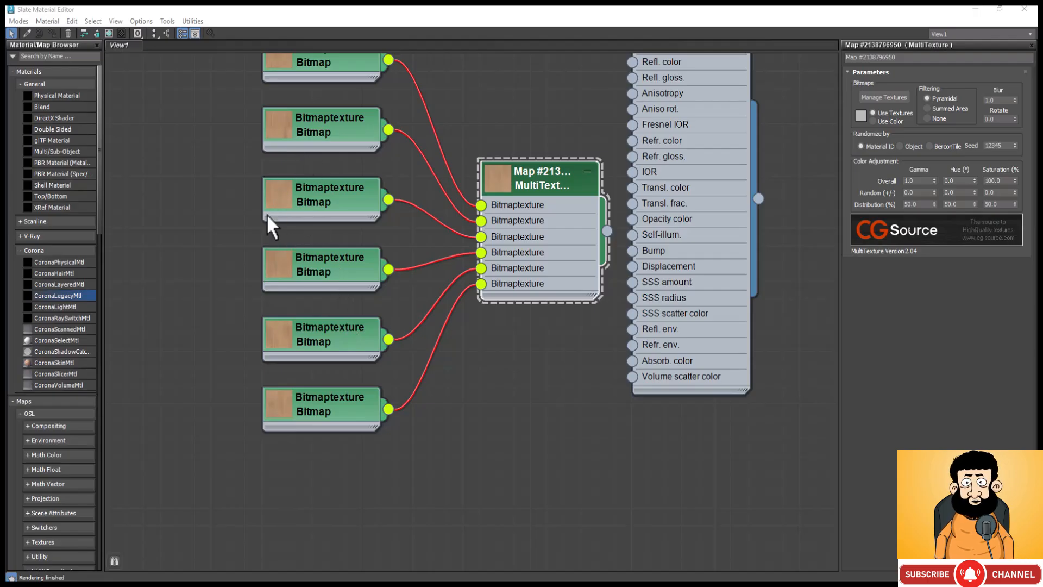
scroll(286, 114, "up", 1)
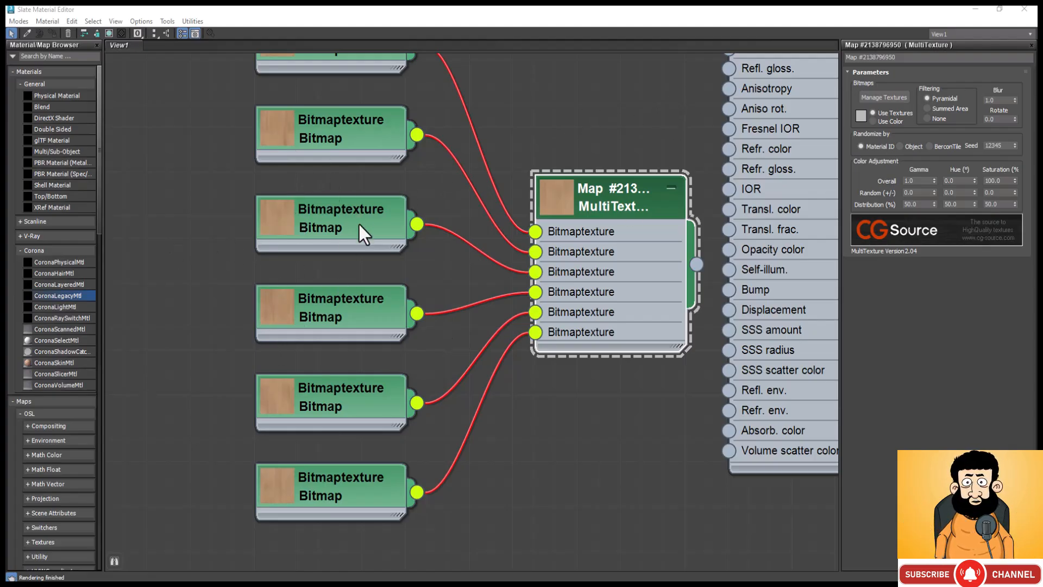
scroll(313, 351, "down", 3)
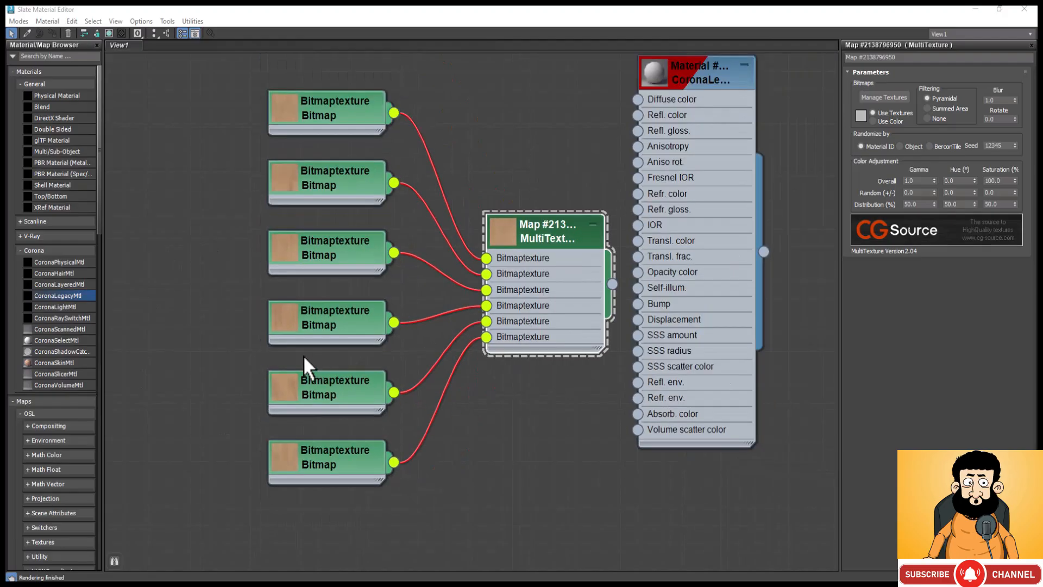
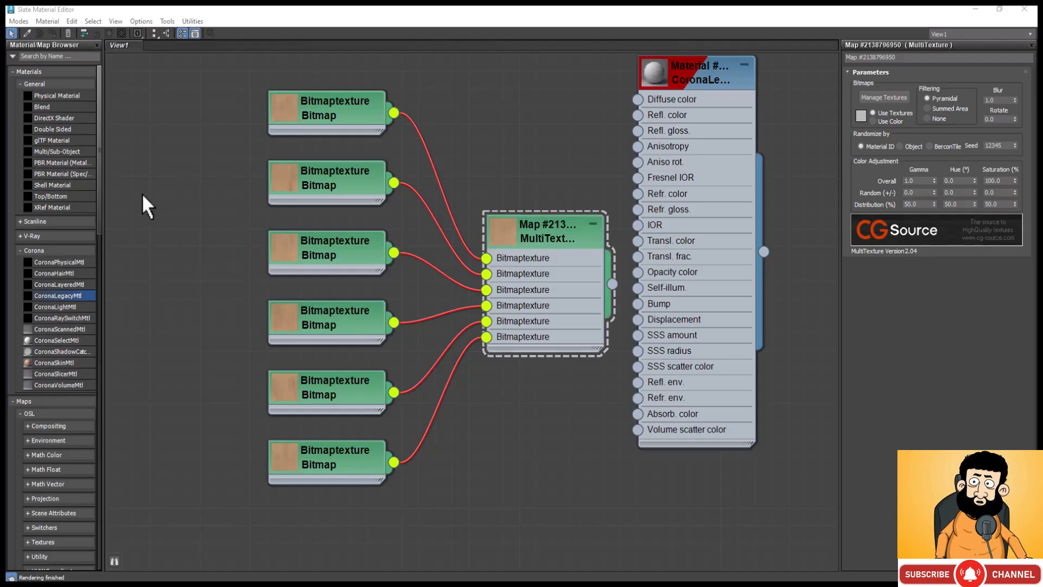
Step: Add a CoronaRaySwitch map and place it beside the inputs of the CoronaLegacyMtl
right_click(163, 190)
mouse_move(209, 211)
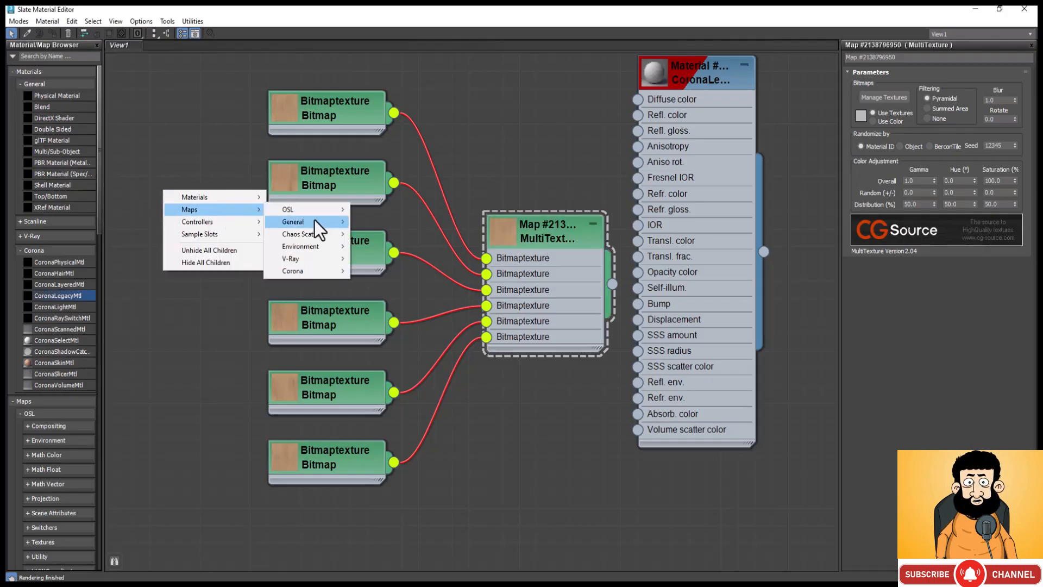
mouse_move(330, 269)
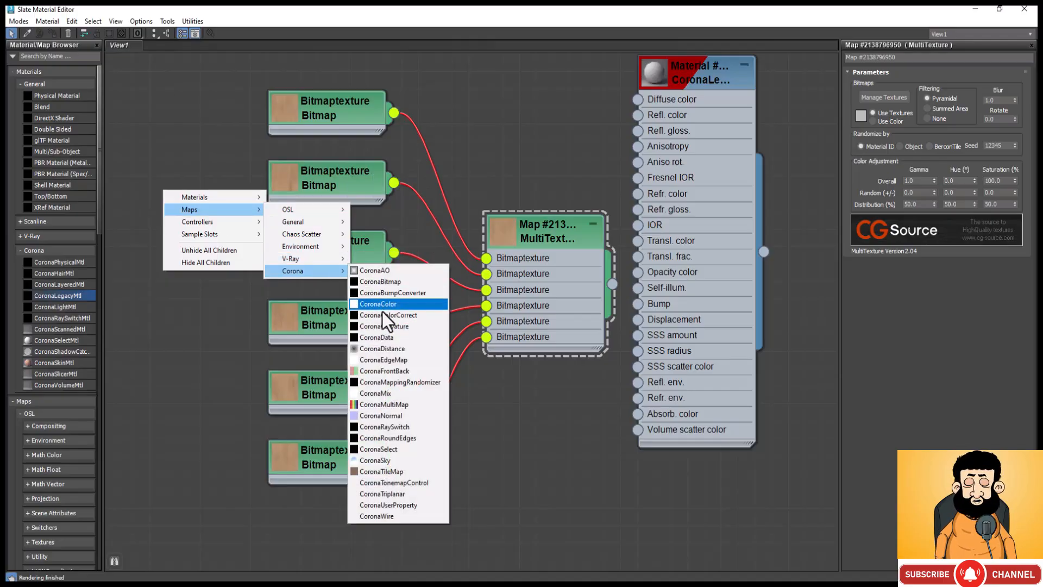
left_click(390, 428)
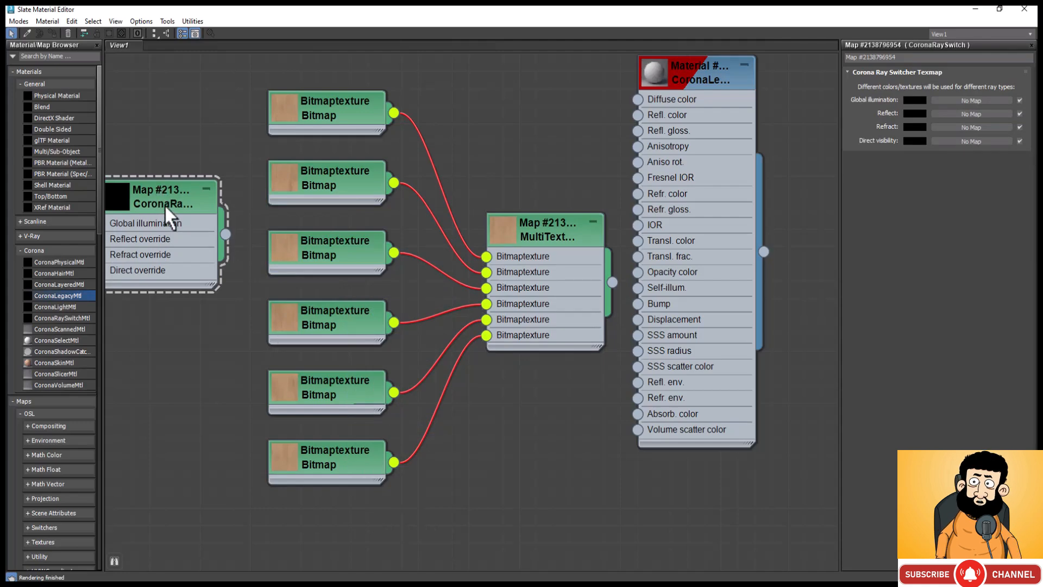
left_click_drag(164, 204, 596, 134)
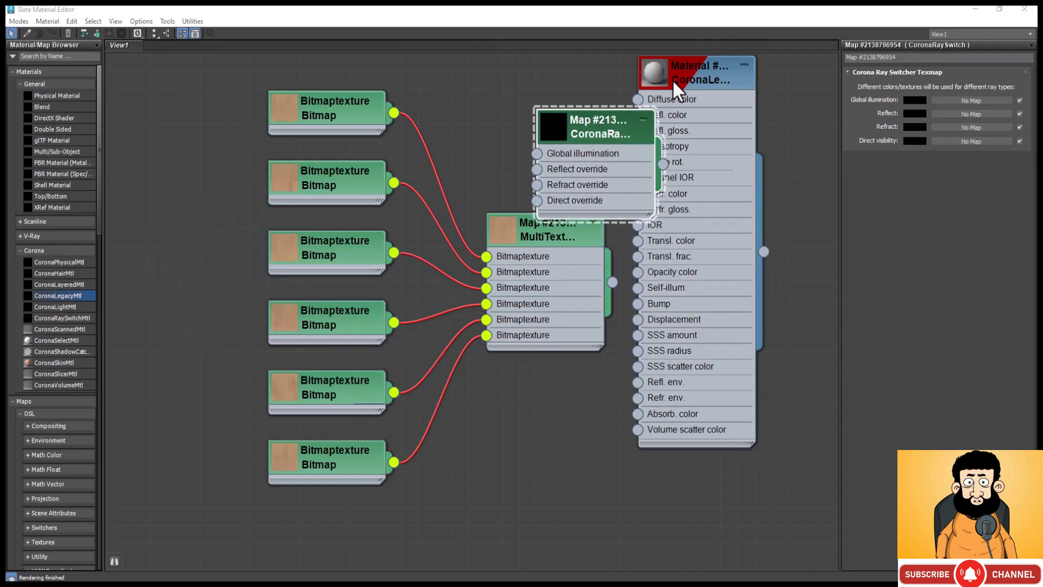
Step: Move the MultiTexture and its bitmaps clear, and connect the MultiTexture to the ray switch's Reflect, Refract and Direct override inputs
left_click_drag(530, 236, 430, 201)
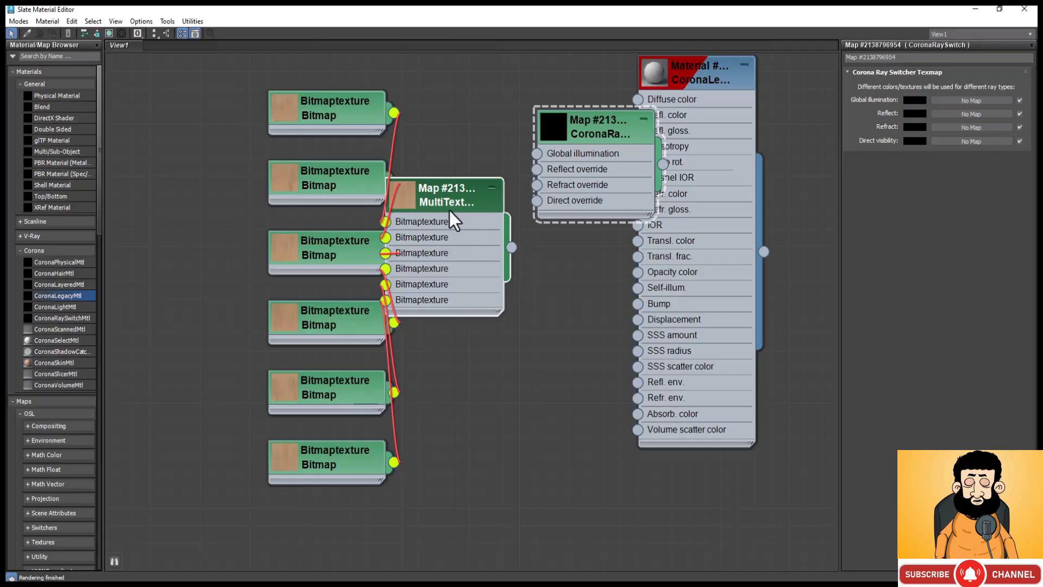
key("c")
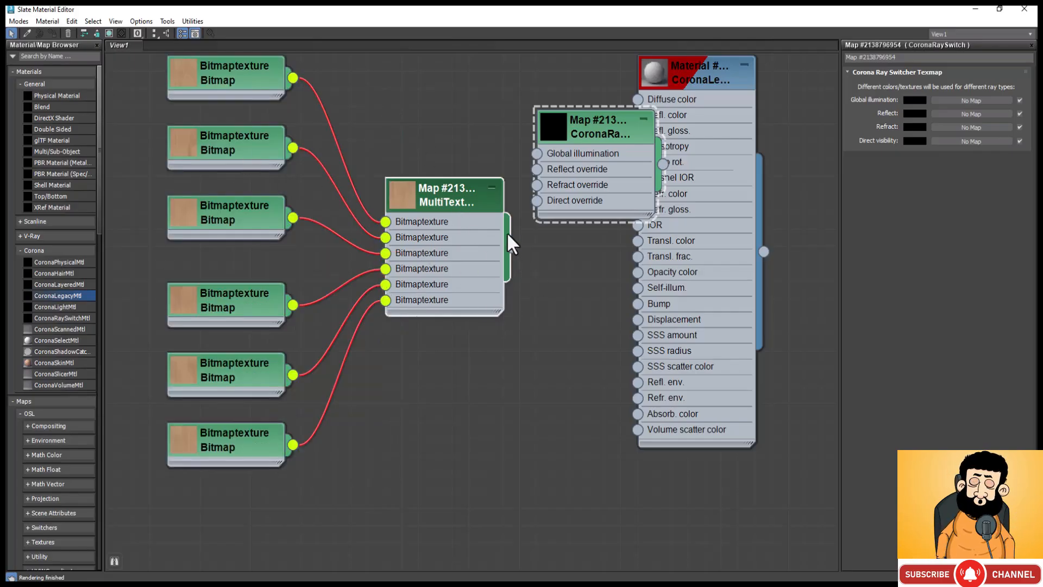
left_click_drag(522, 234, 536, 169)
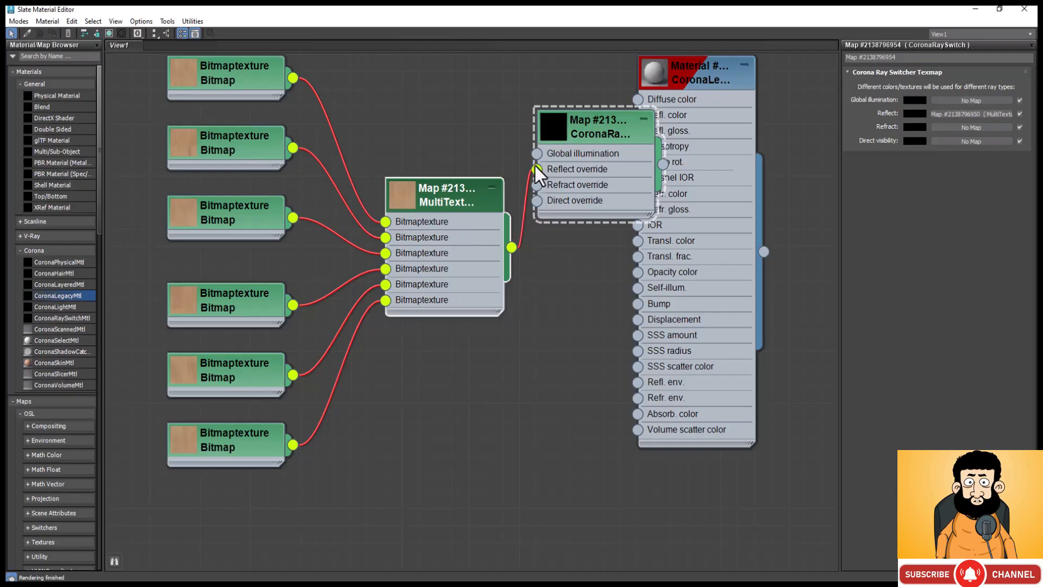
left_click_drag(511, 249, 539, 204)
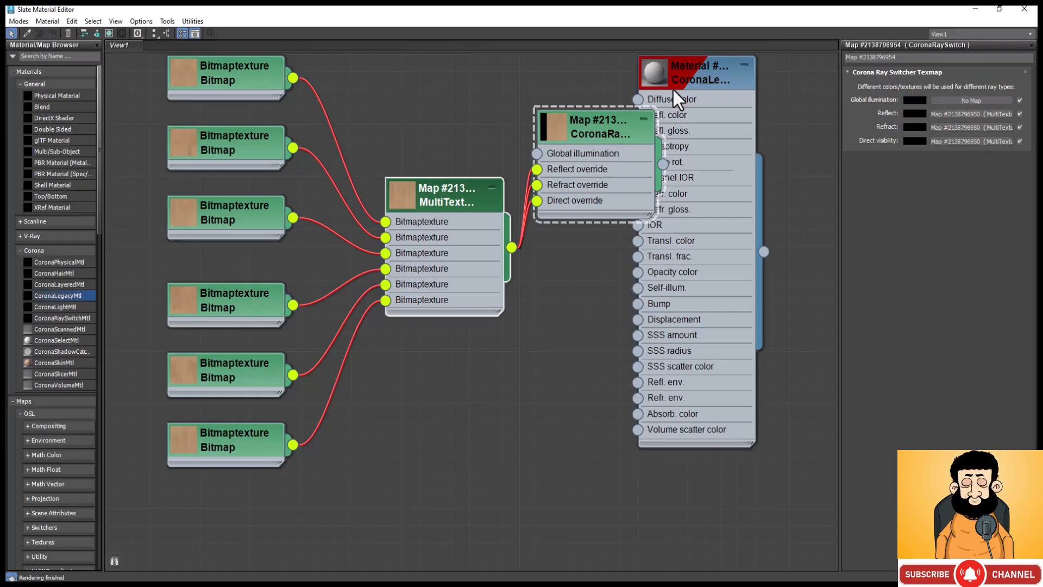
Step: Add a Color Correction map above the MultiTexture and feed the MultiTexture output into its Map input
right_click(403, 133)
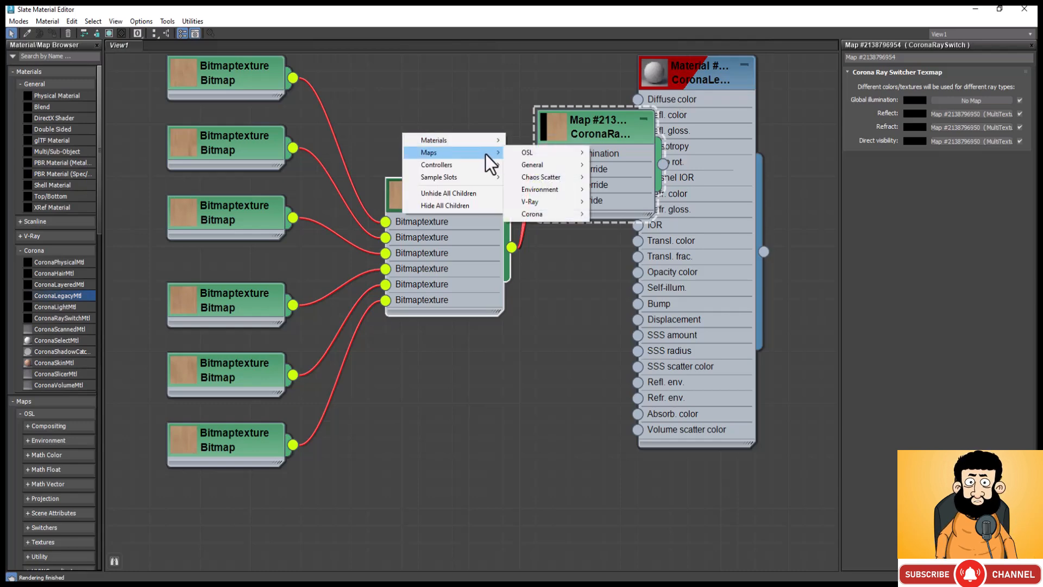
mouse_move(569, 167)
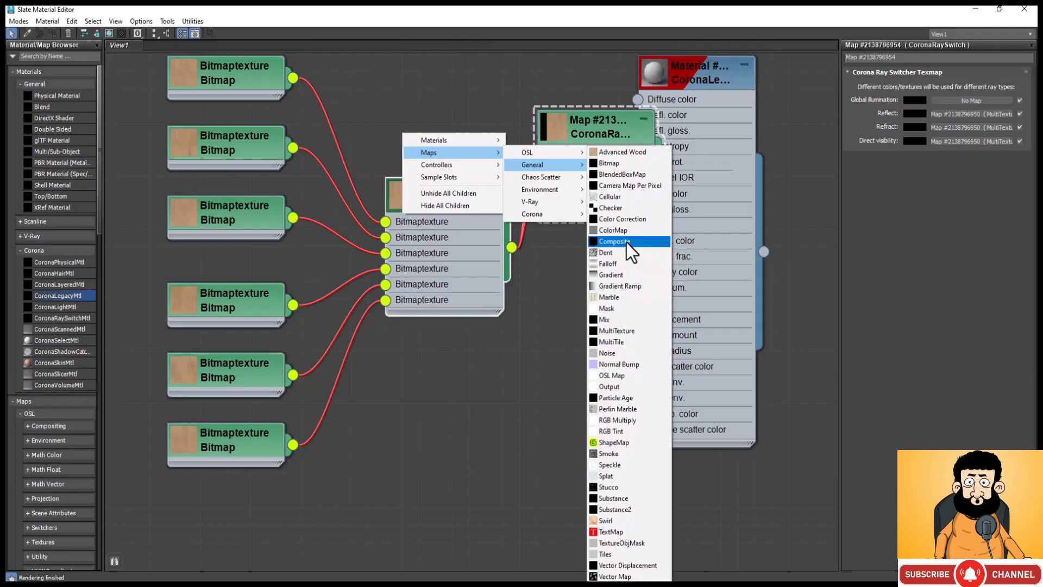
left_click(623, 219)
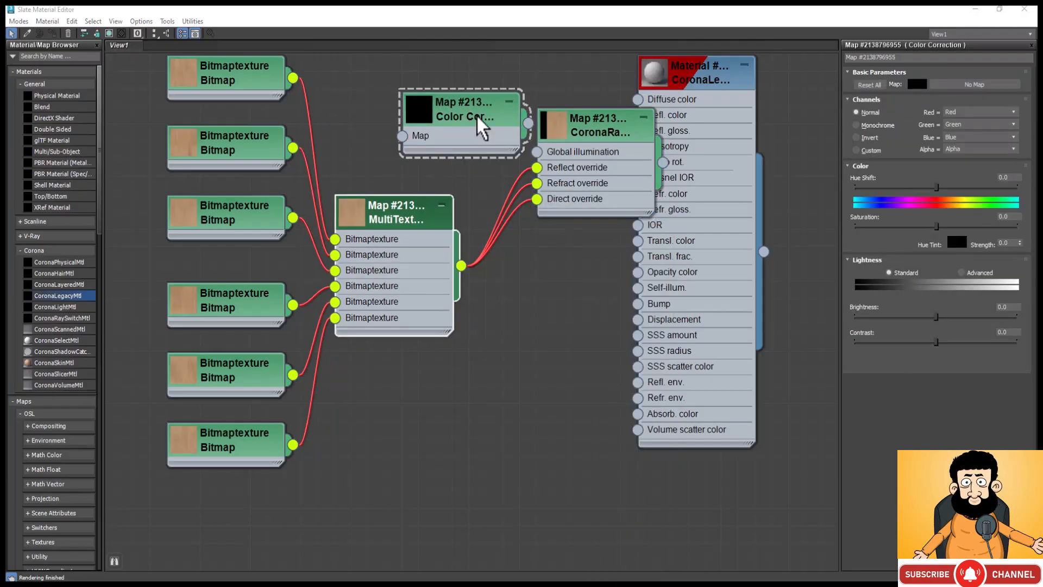
left_click_drag(478, 116, 428, 134)
left_click_drag(352, 153, 465, 267)
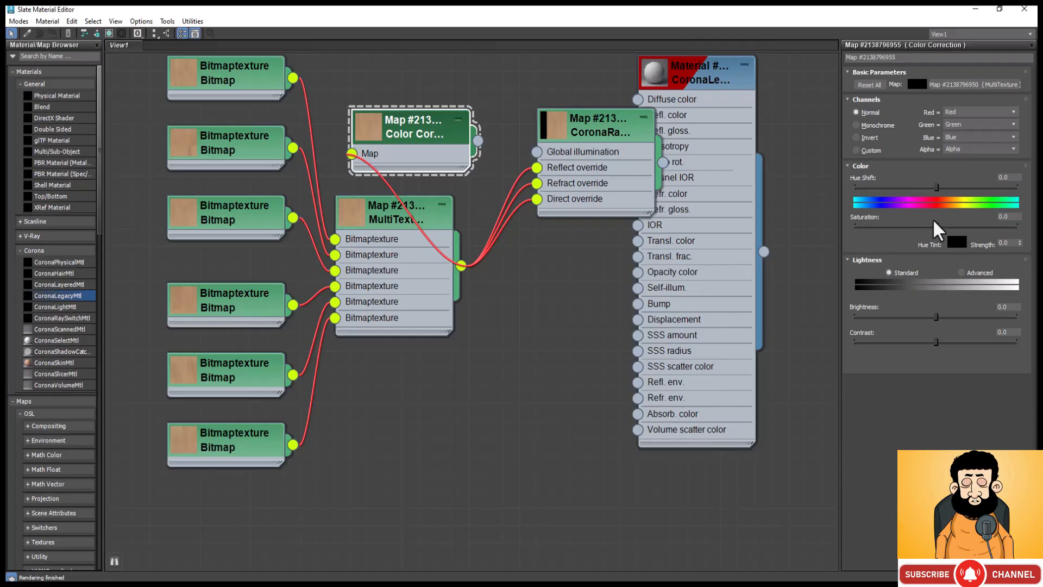
Step: Set the Color Correction's saturation to -100 and connect it to the Global illumination input of the CoronaRaySwitch
left_click_drag(935, 225, 855, 231)
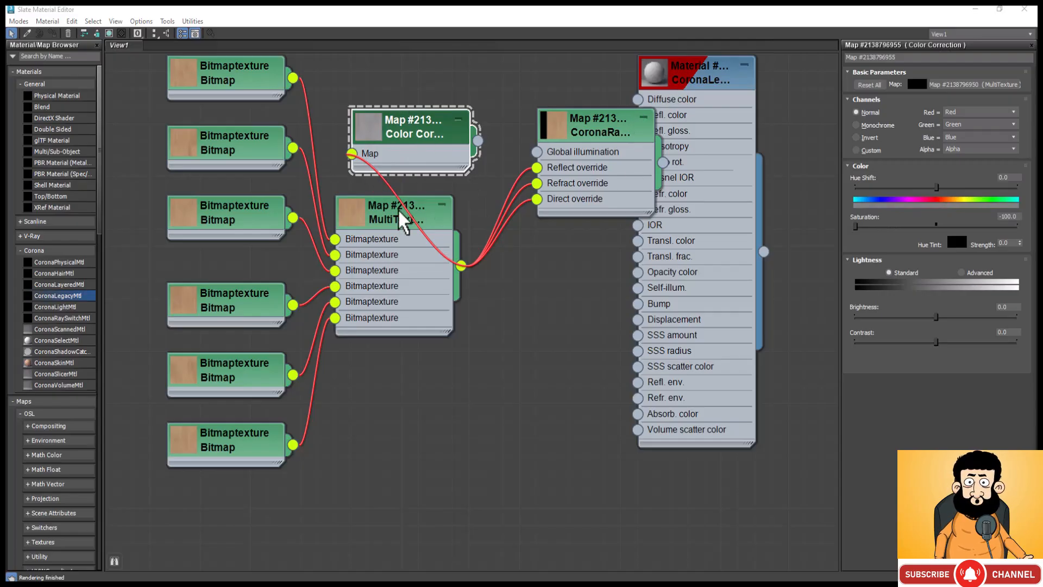
left_click_drag(369, 218, 335, 278)
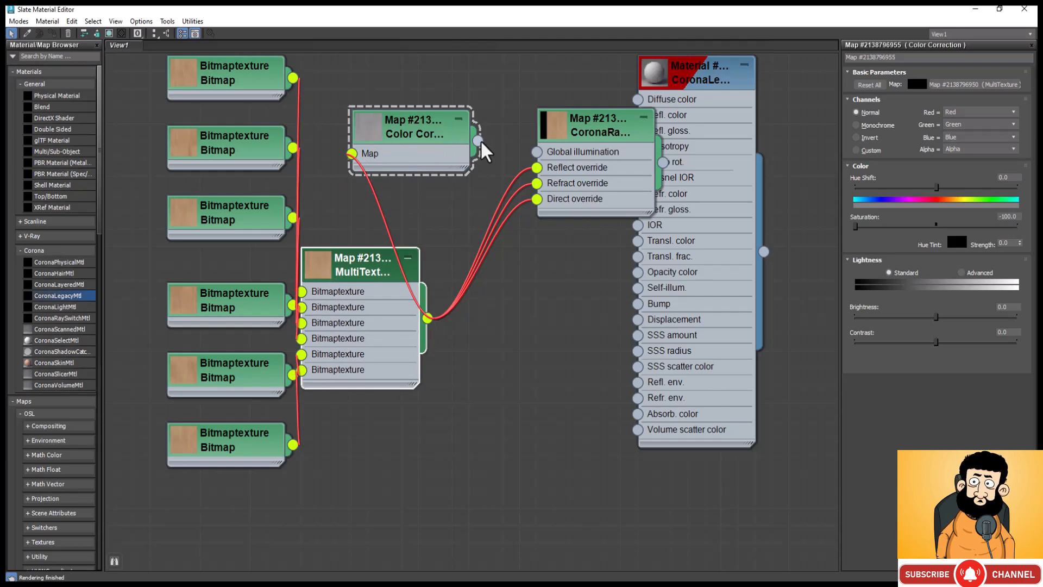
left_click_drag(478, 143, 541, 154)
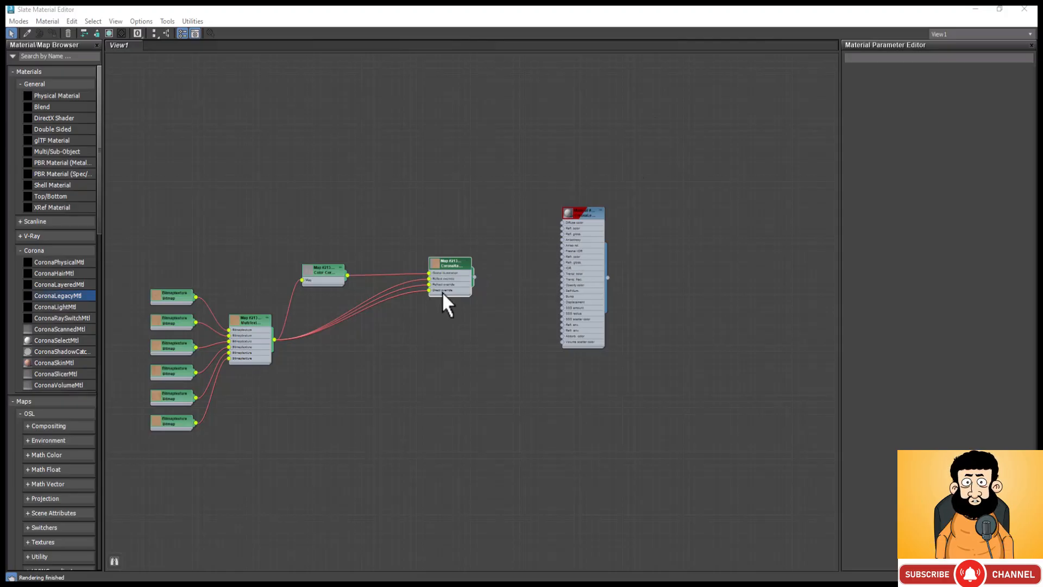
Step: Add a second Color Correction map between the ray switch and the material, and connect the CoronaRaySwitch to its Map input
scroll(442, 289, "up", 5)
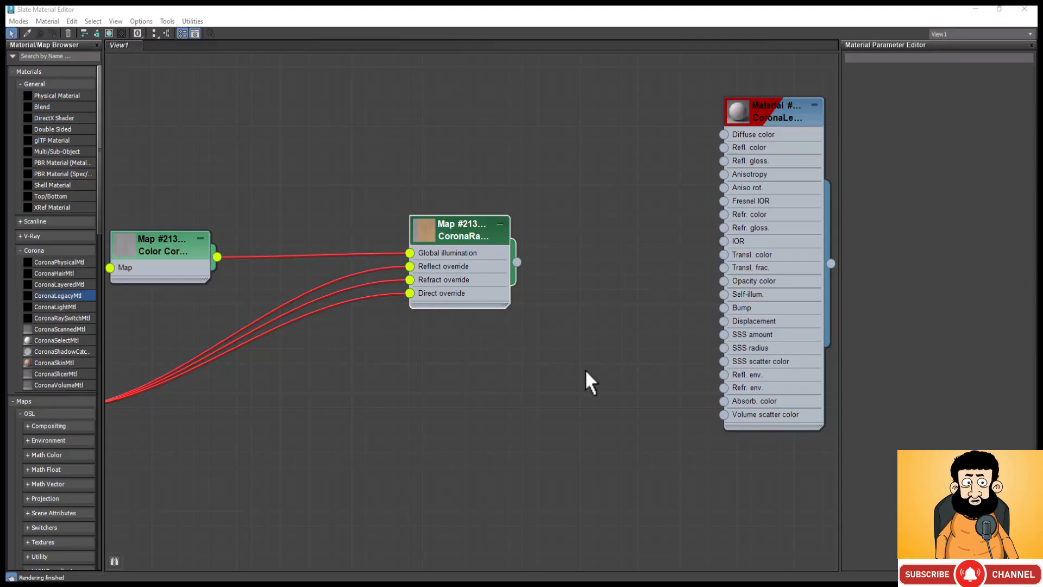
right_click(532, 184)
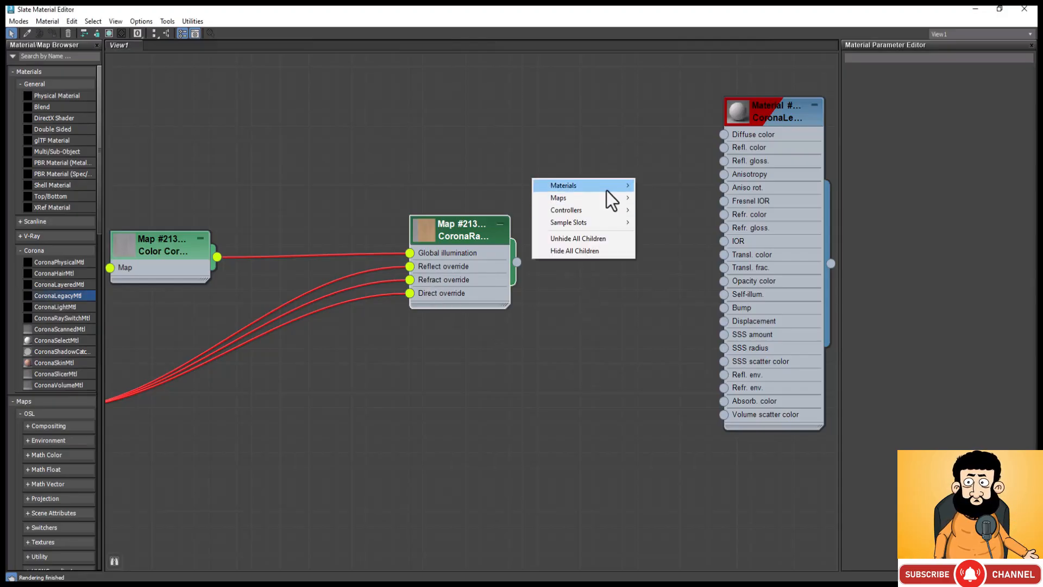
mouse_move(619, 201)
mouse_move(694, 211)
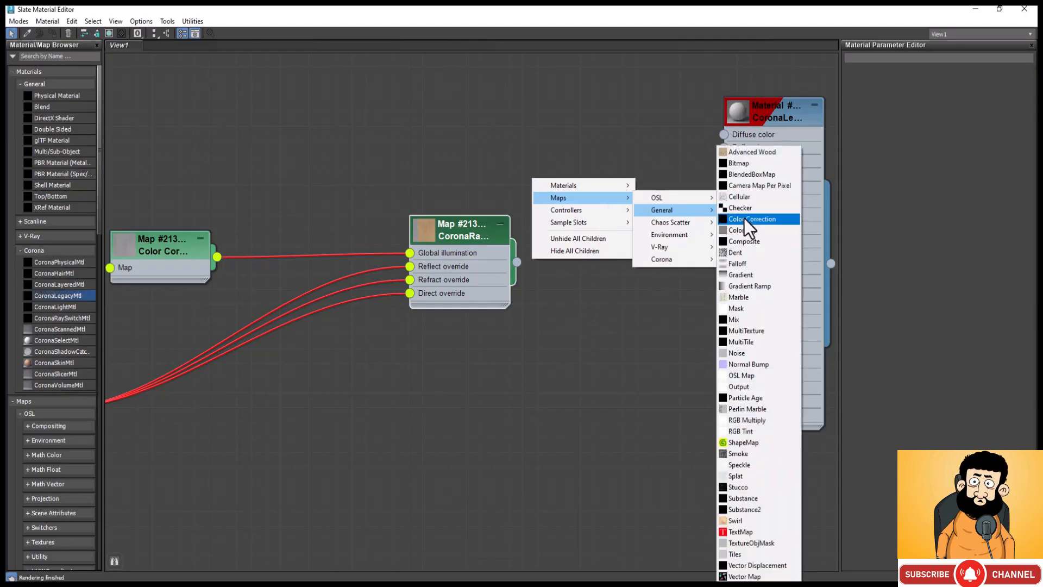
left_click(745, 219)
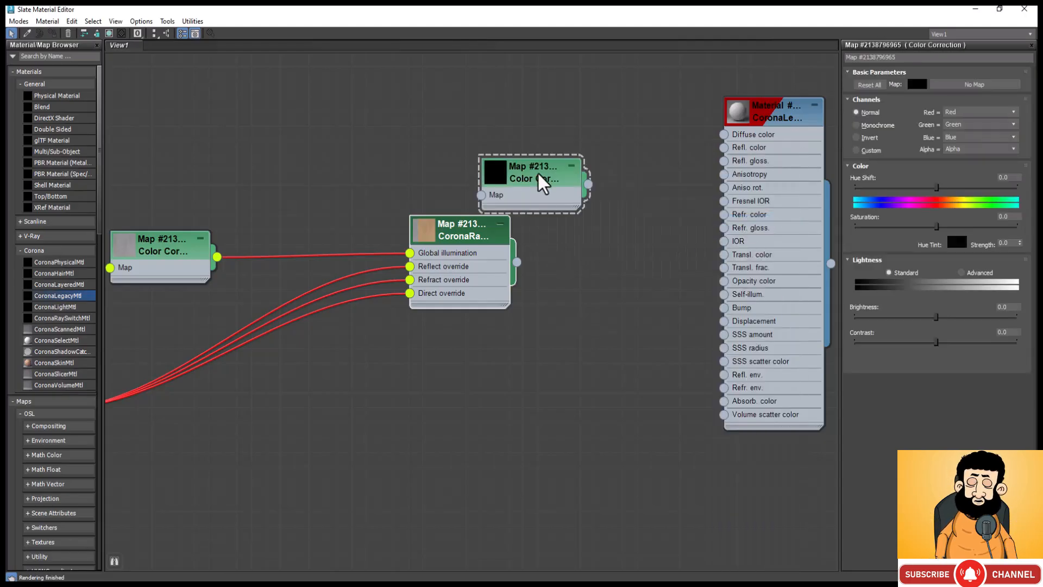
left_click_drag(541, 183, 649, 235)
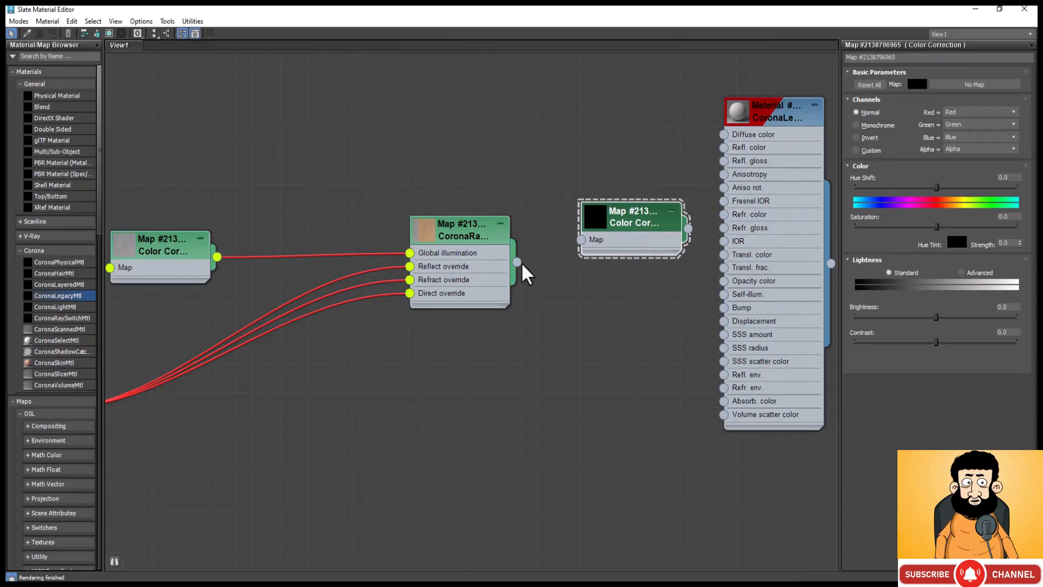
left_click_drag(517, 263, 582, 240)
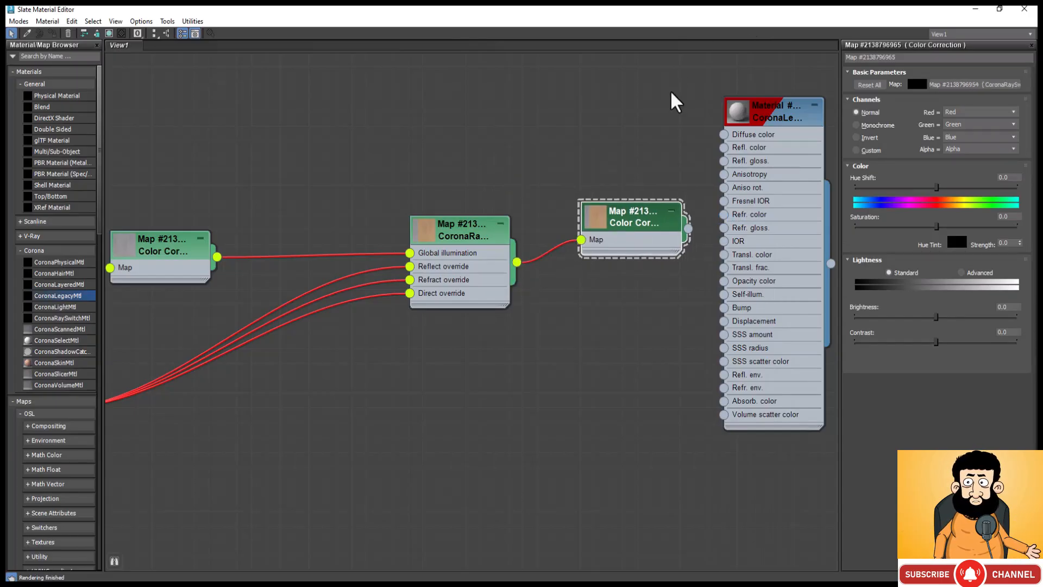
Step: Enlarge the second Color Correction's preview and lower its saturation to -7.641
double_click(601, 218)
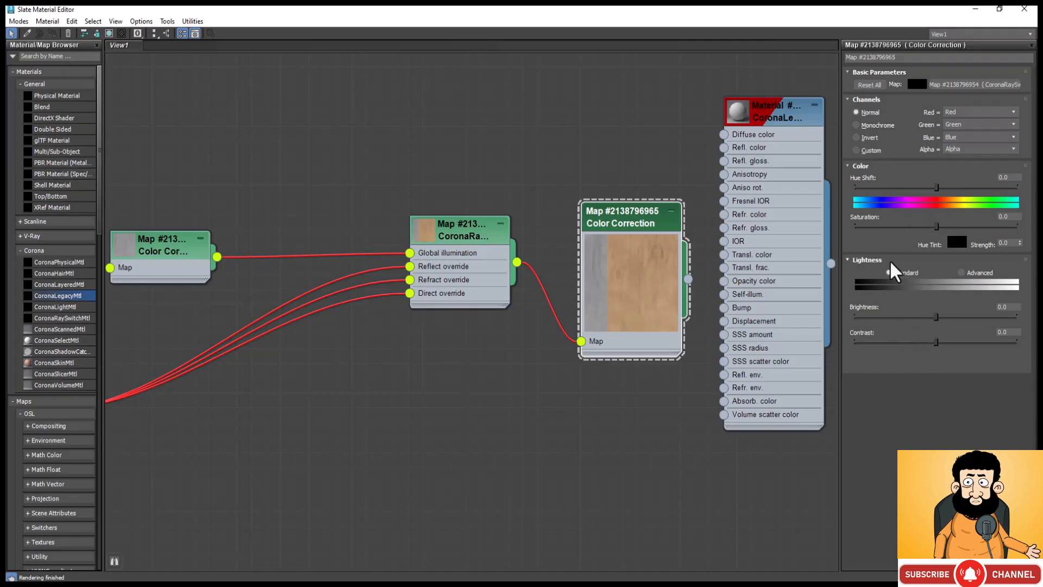
left_click_drag(929, 227, 931, 228)
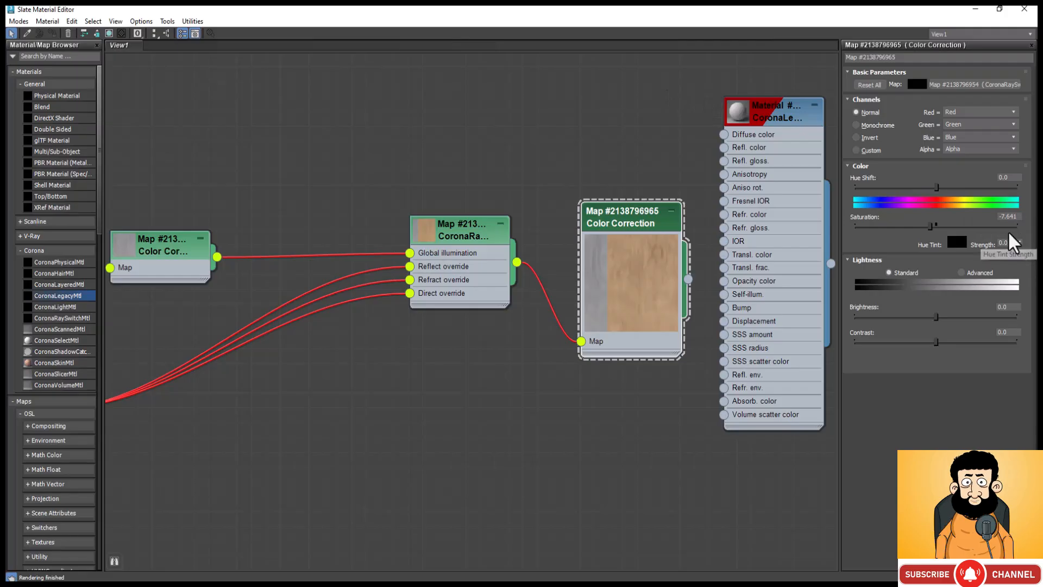
double_click(1009, 217)
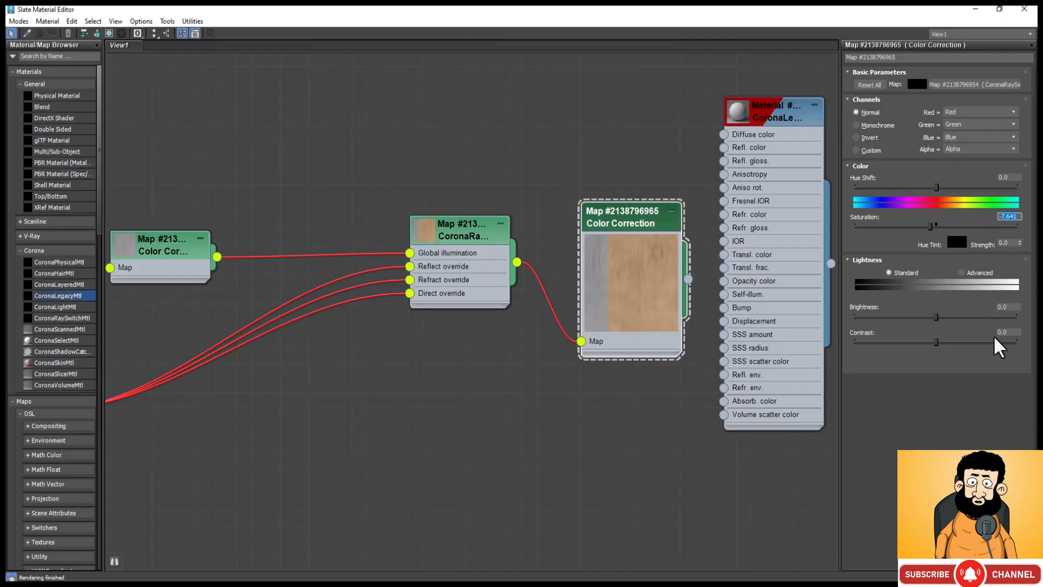
key("BackSpace")
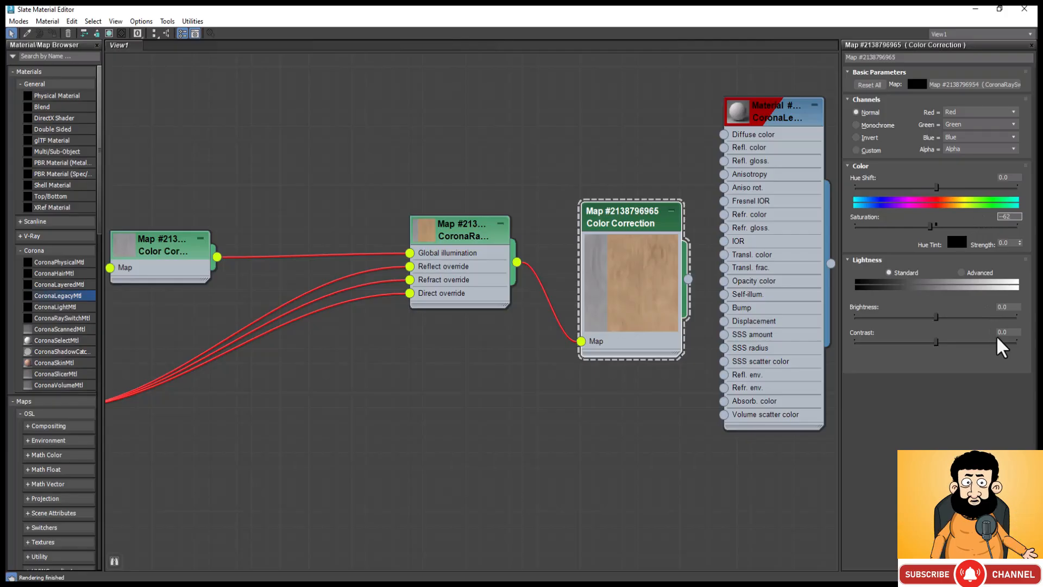
left_click(689, 190)
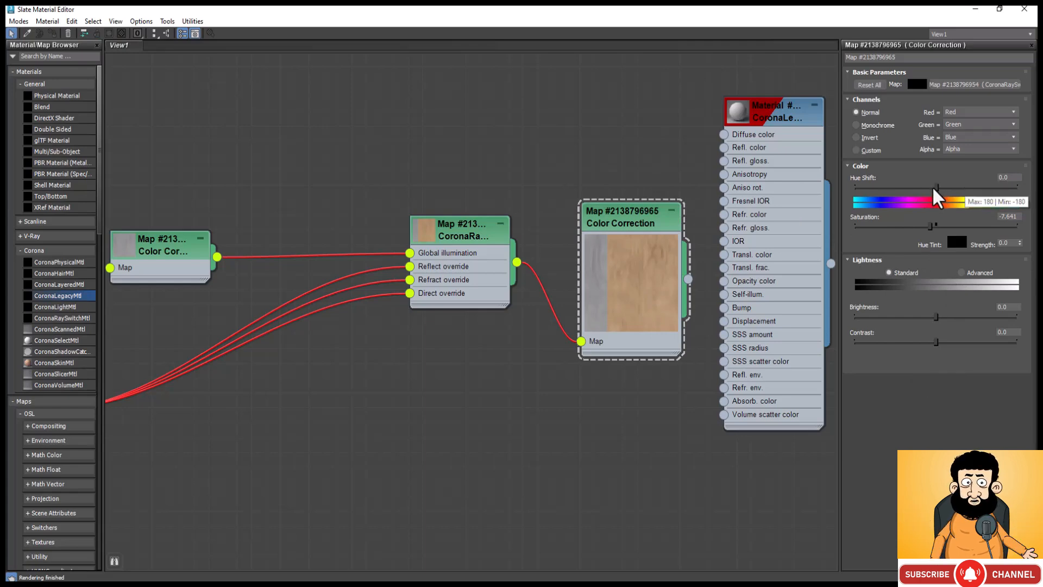
Step: Set the hue shift of the second Color Correction map to -1
left_click_drag(936, 188, 933, 187)
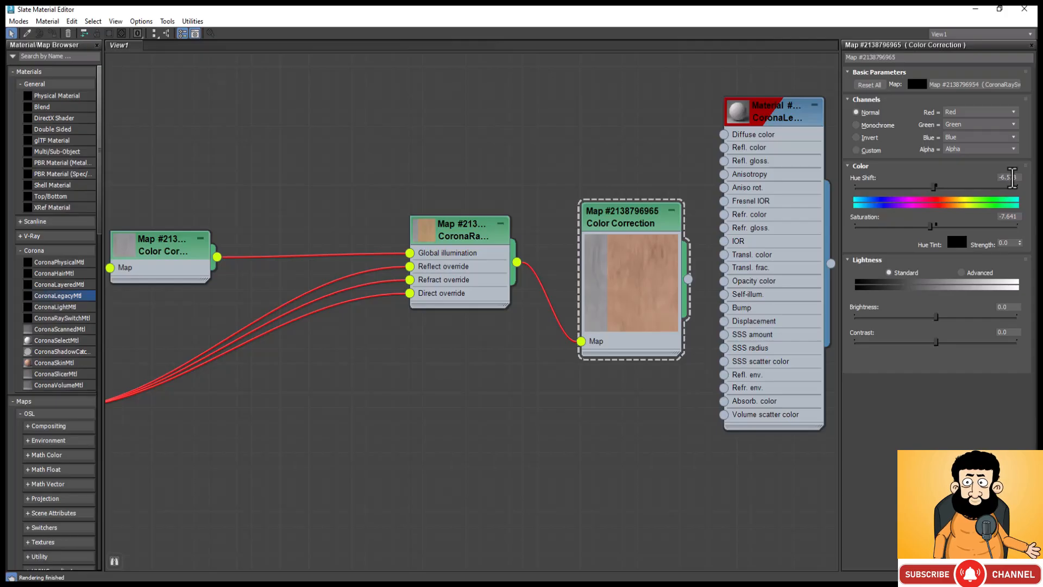
left_click(1012, 178)
double_click(1012, 178)
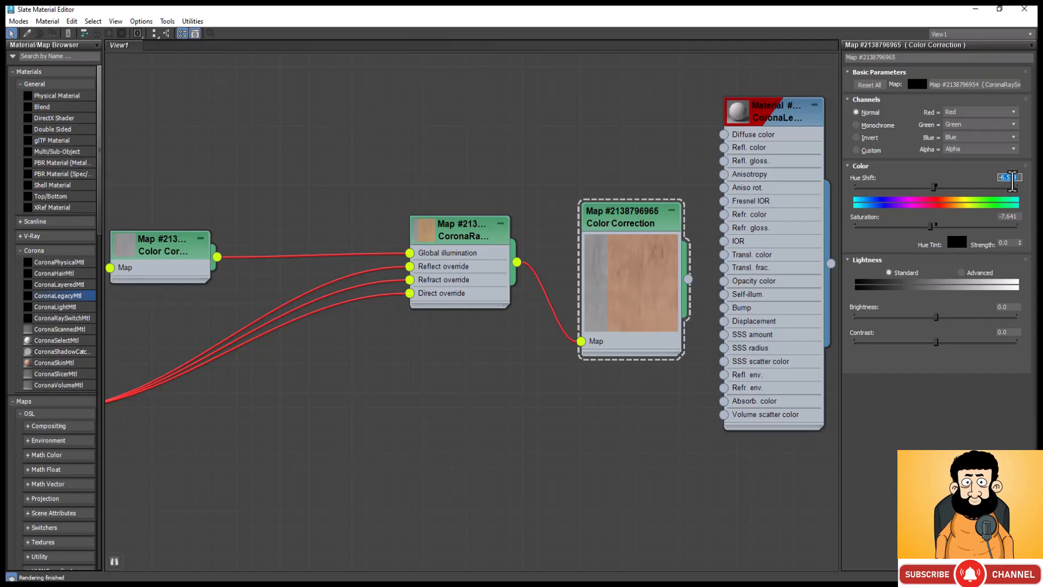
type("-")
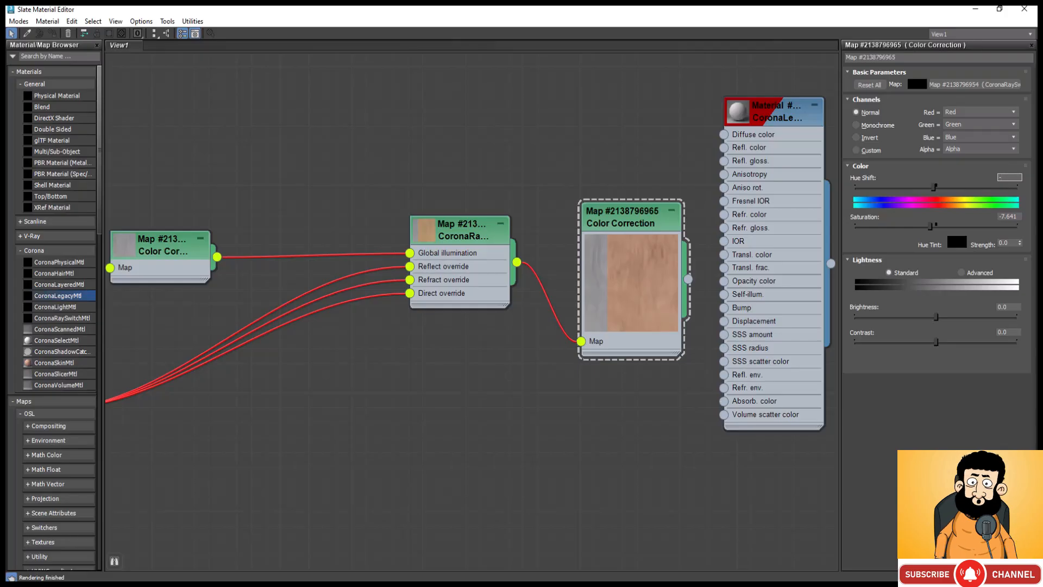
type("1")
key("Return")
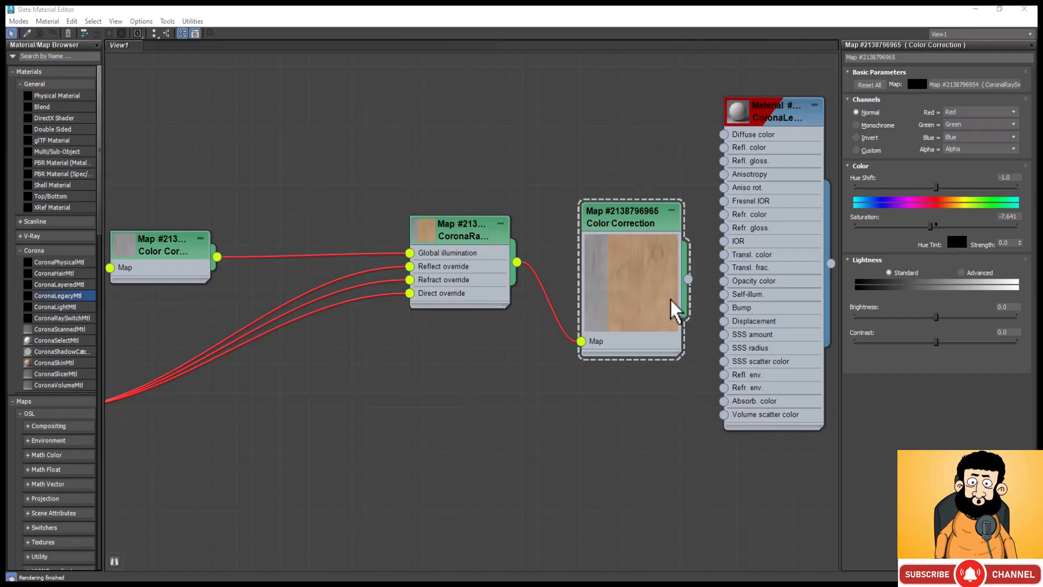
Step: Tidy the node layout and connect the second Color Correction to the Diffuse color of the CoronaLegacyMtl
scroll(554, 252, "down", 3)
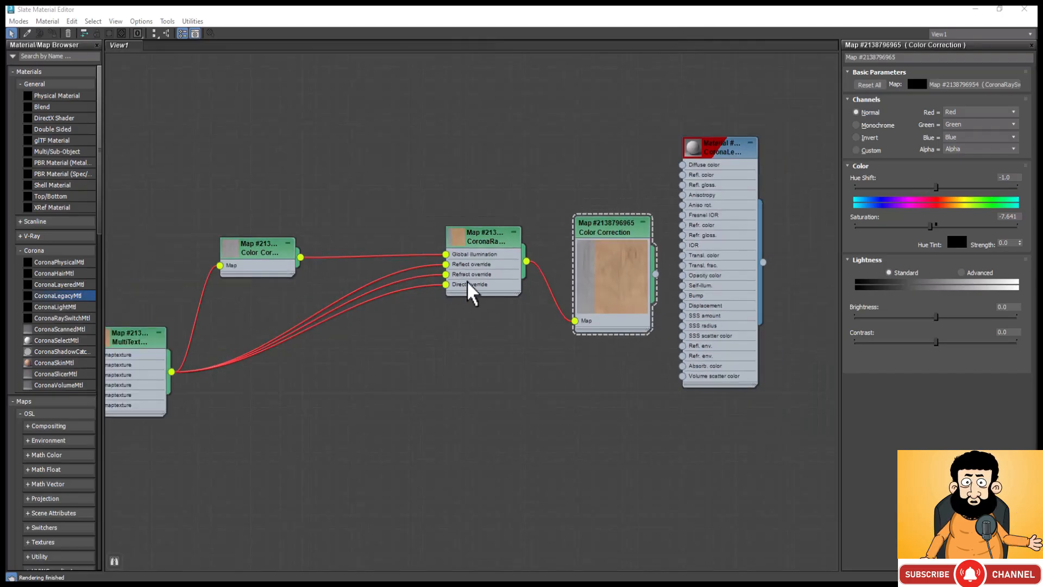
left_click_drag(494, 242, 521, 245)
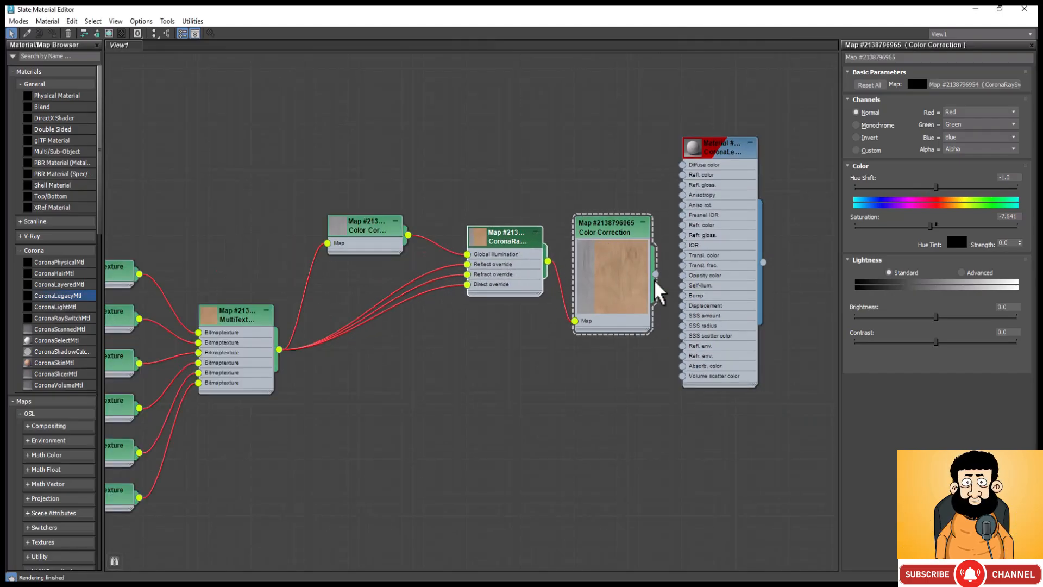
left_click_drag(656, 274, 683, 165)
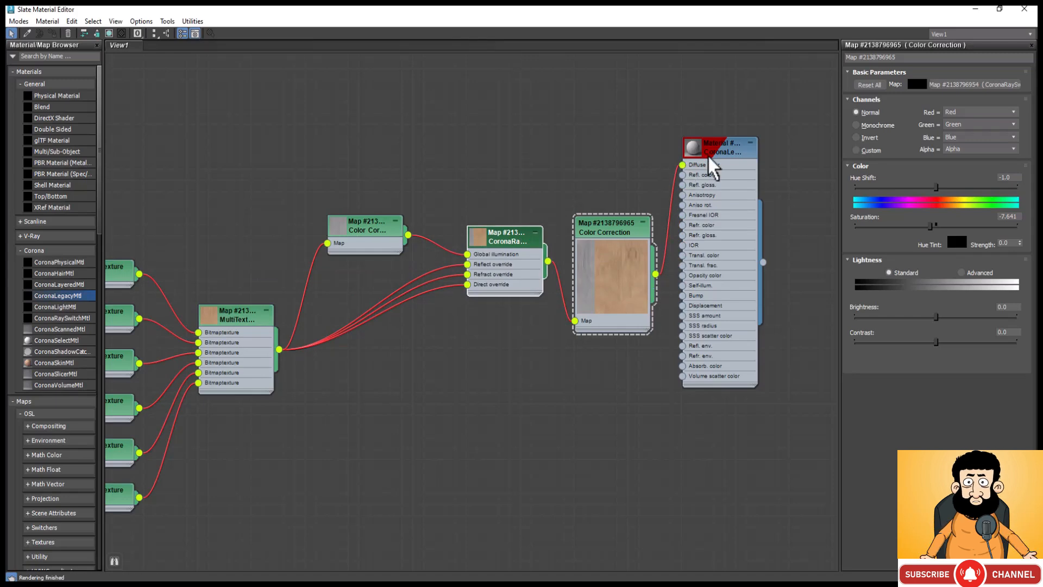
Step: Set the CoronaLegacyMtl's reflection level to 1 and its reflection glossiness to 0.7
left_click(710, 152)
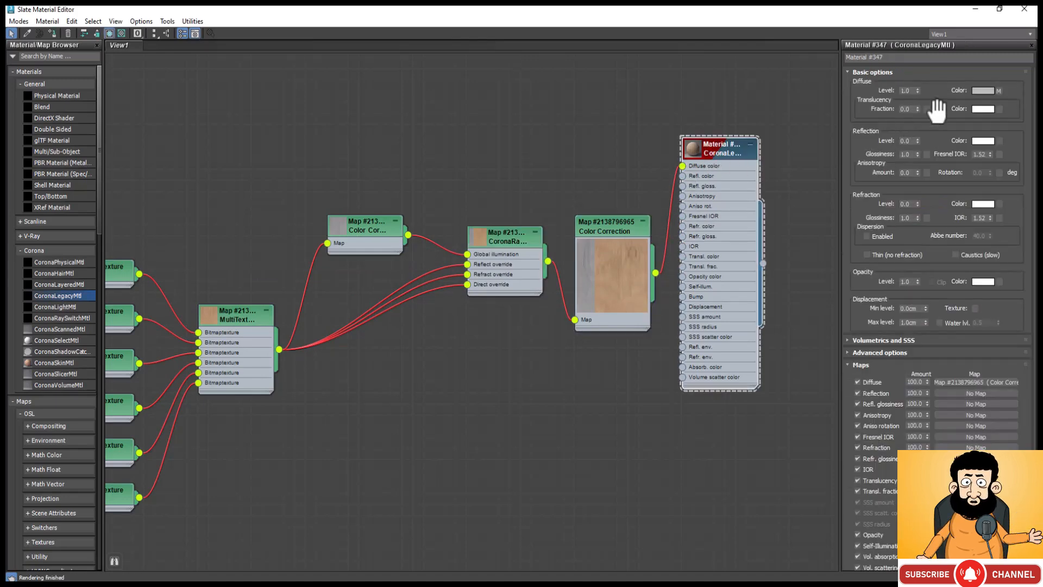
double_click(904, 140)
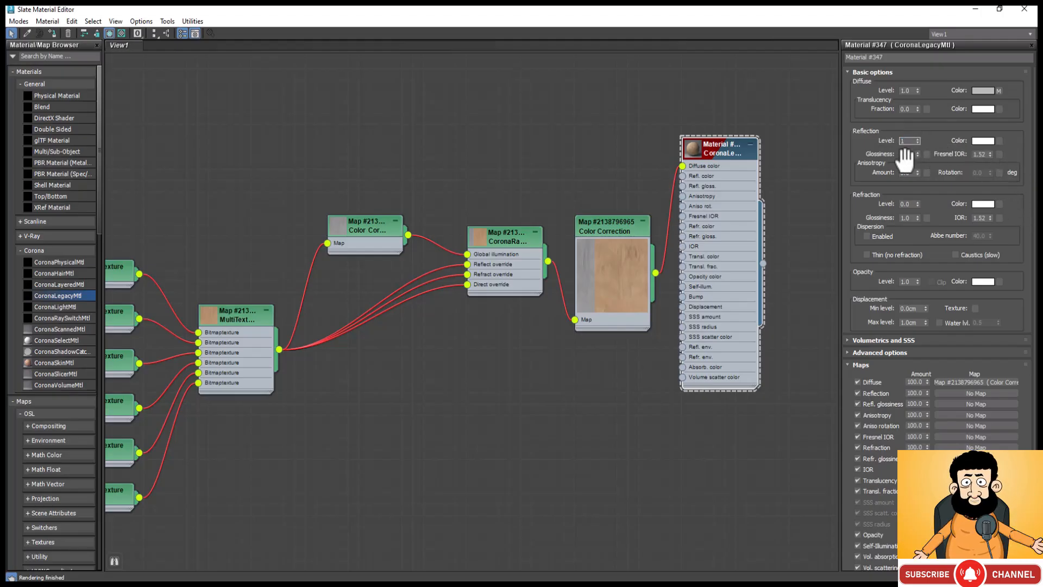
type("1")
key("Tab")
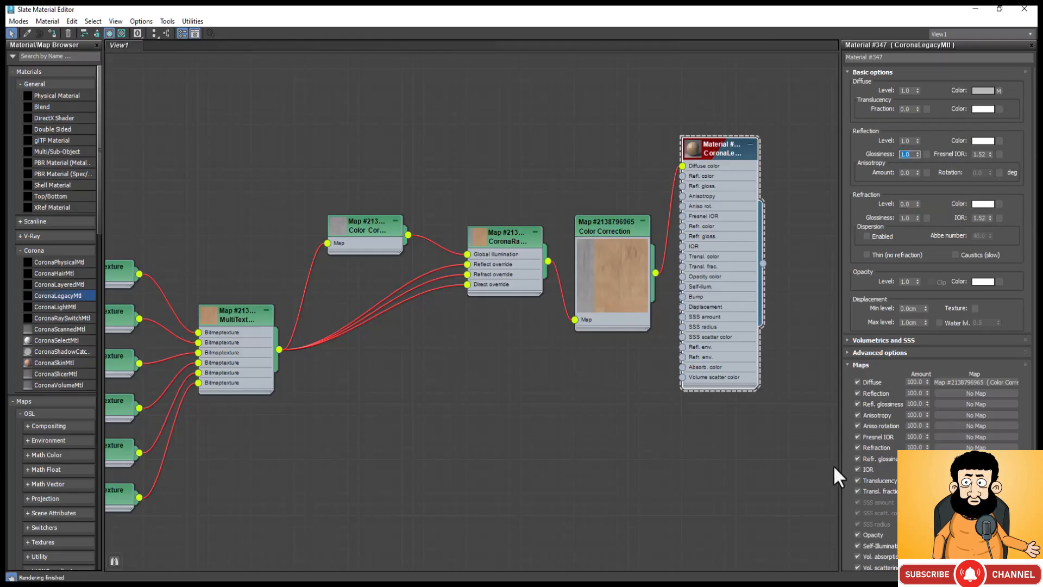
type("0.7")
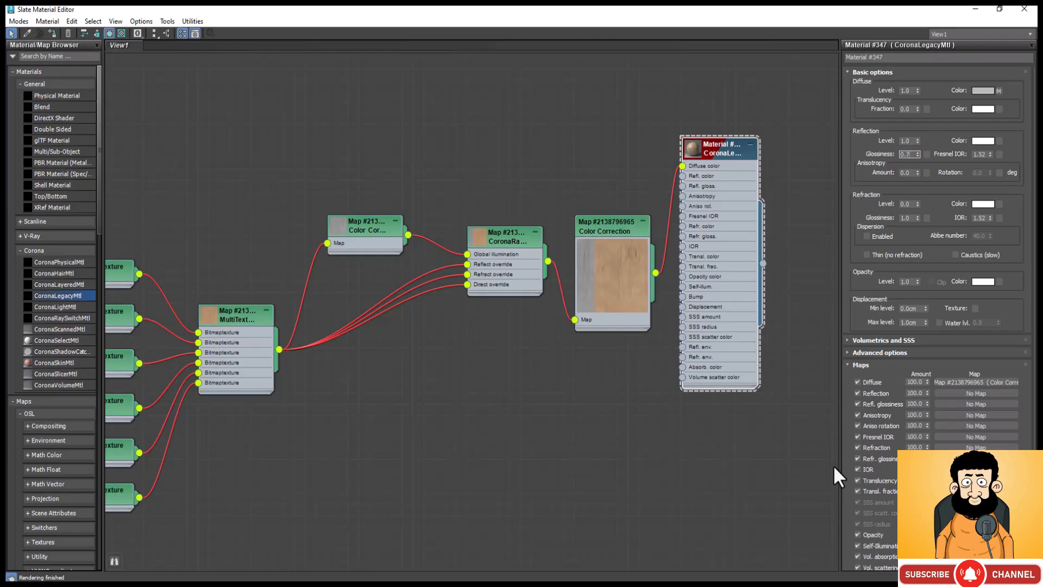
key("Return")
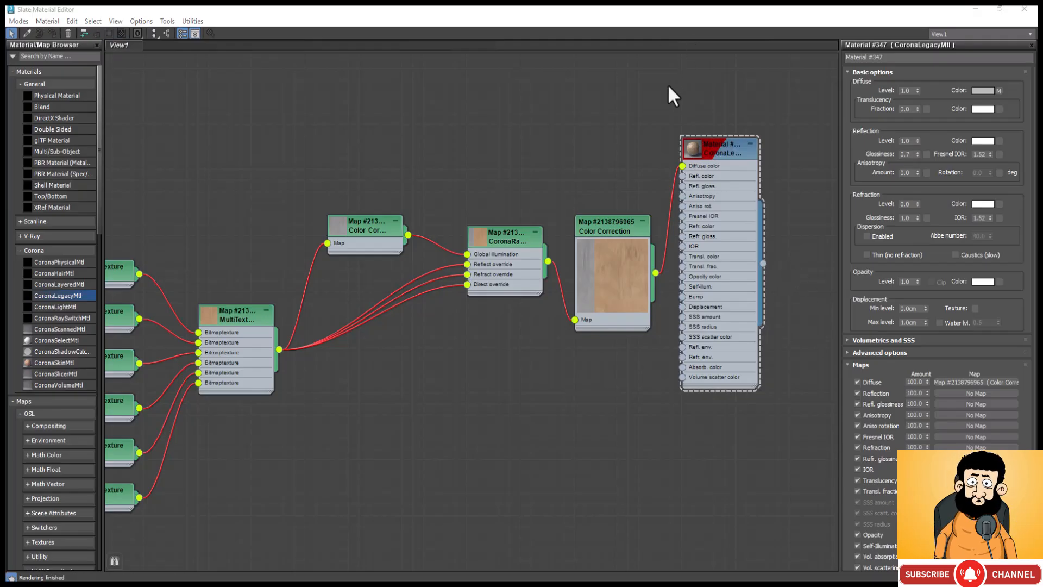
Step: Preview the CoronaLegacyMtl in its own window, lower the reflection glossiness to 0.5, and close the preview
right_click(693, 148)
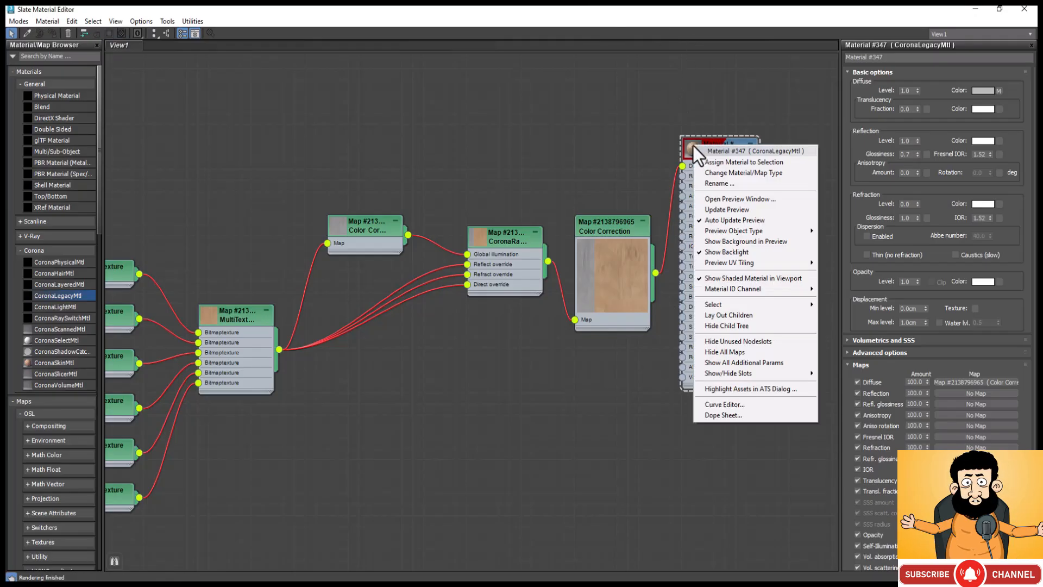
left_click(739, 203)
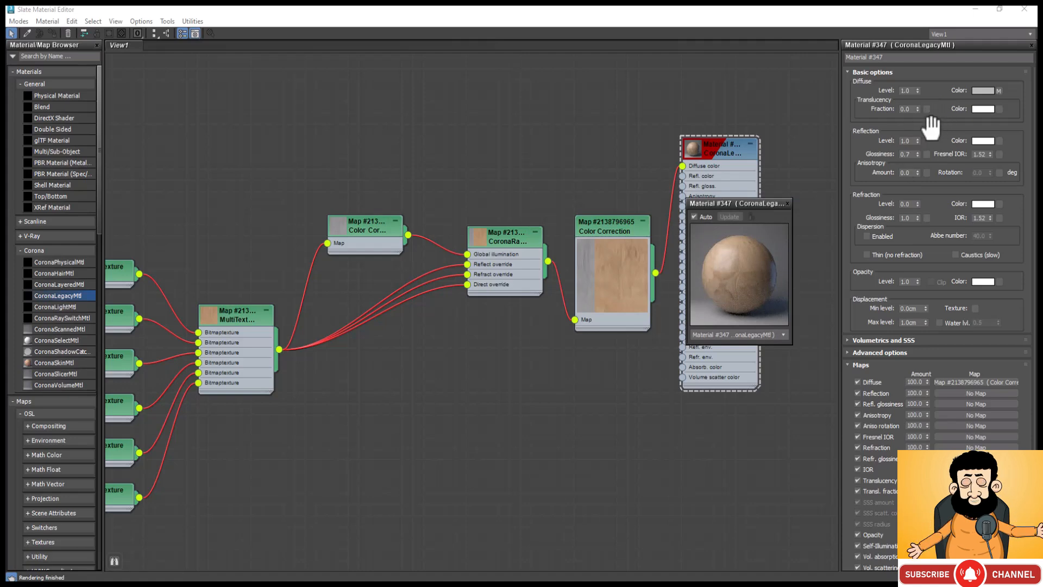
left_click(905, 154)
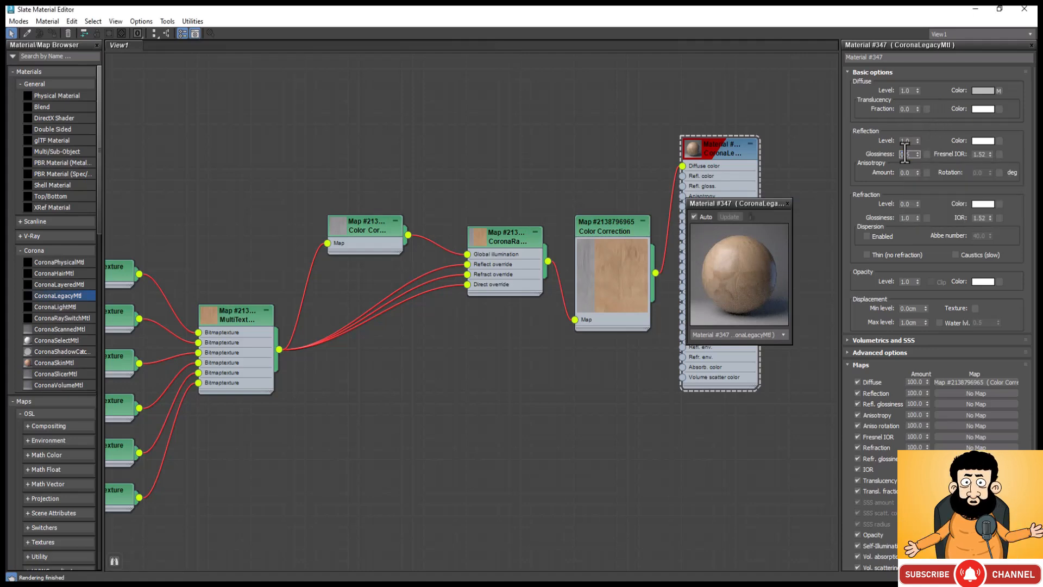
key("Return")
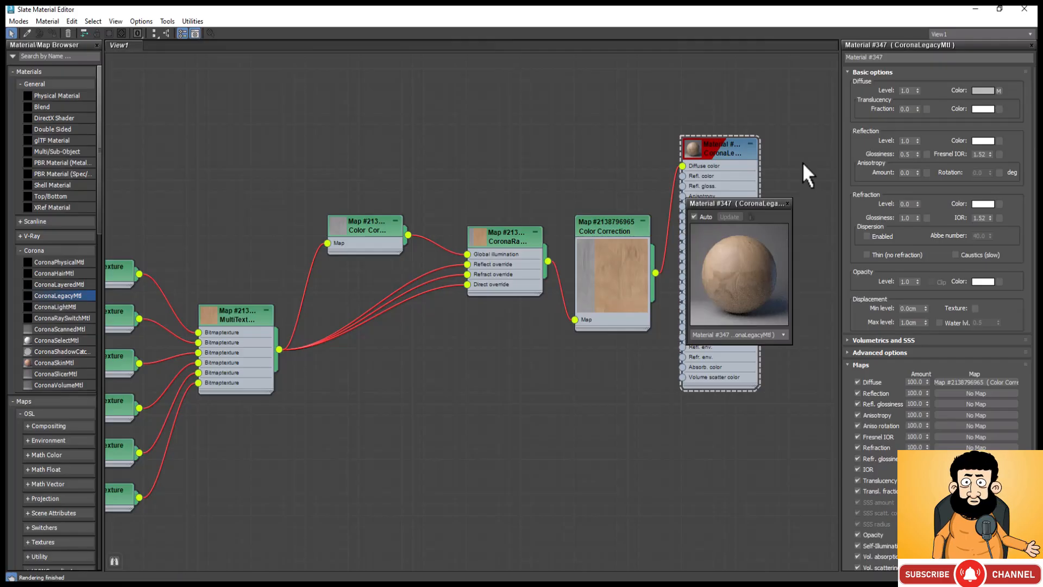
left_click(787, 203)
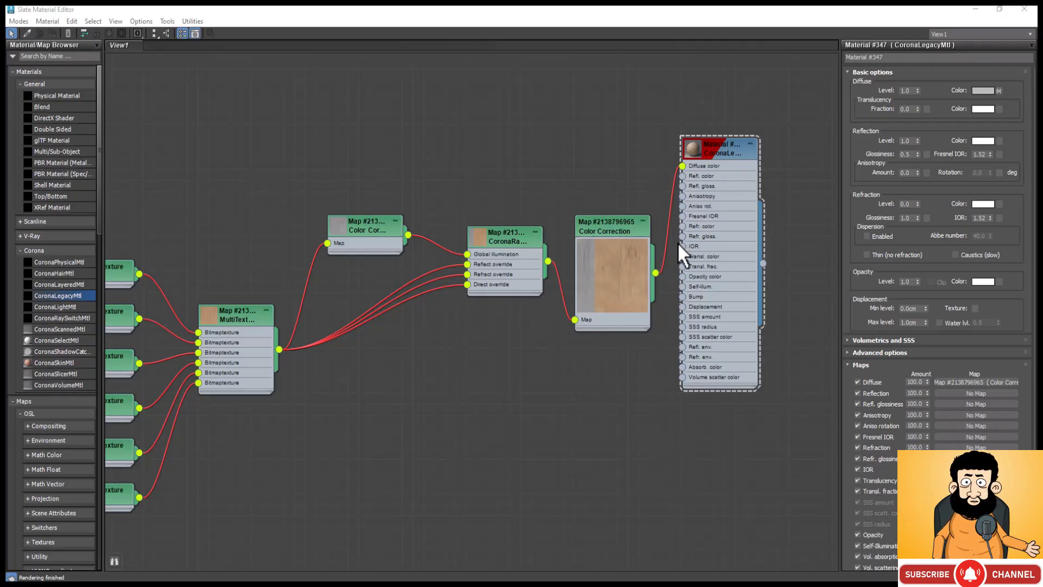
Step: Duplicate the fully desaturated Color Correction below the ray switch and place a new Output map beside the copy
double_click(348, 225)
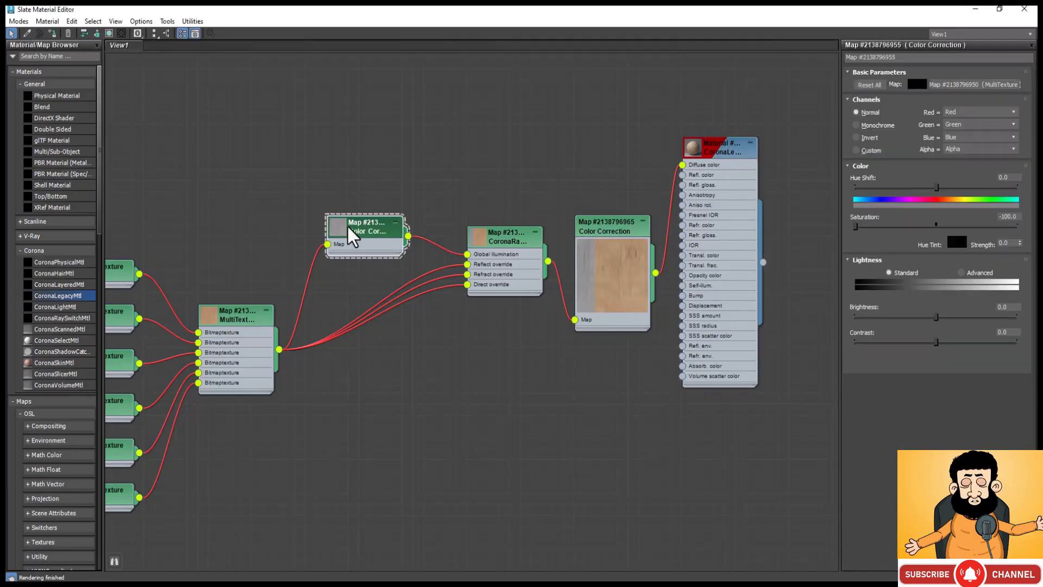
mouse_move(348, 226)
left_mouse_down("shift")
mouse_move(376, 389)
mouse_move(401, 402)
left_mouse_up("shift")
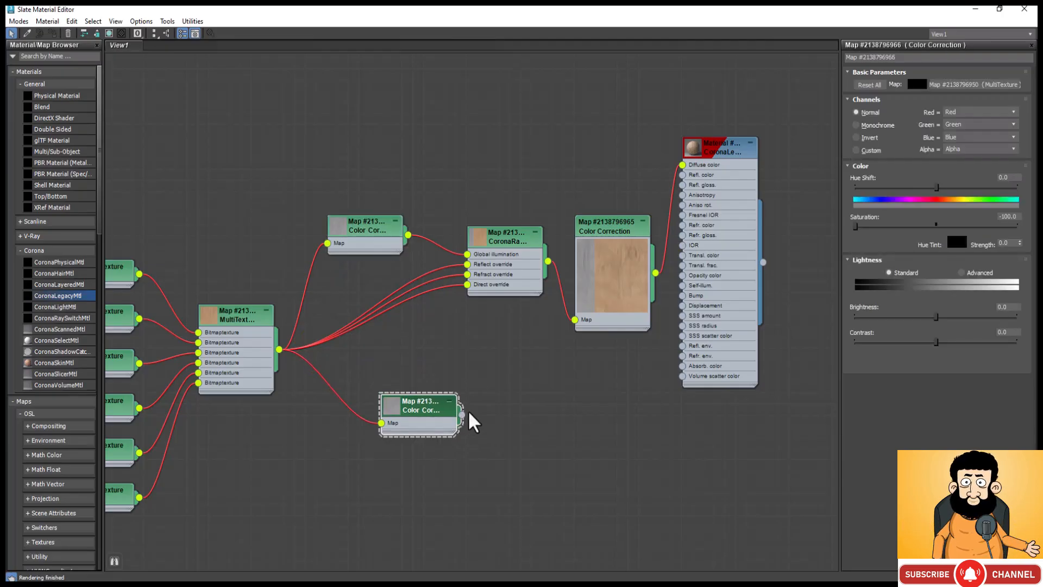
right_click(472, 345)
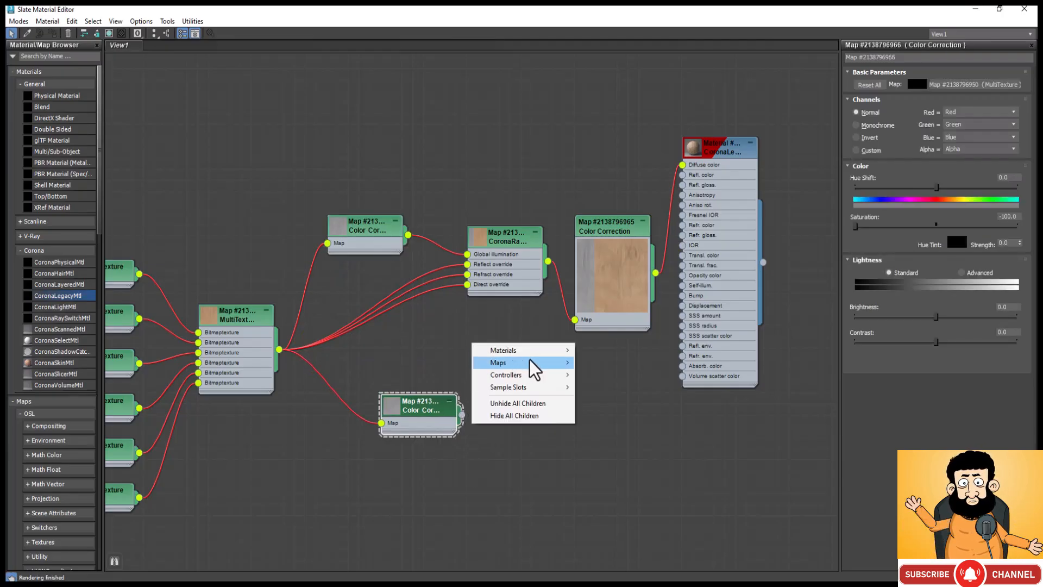
mouse_move(535, 363)
mouse_move(640, 376)
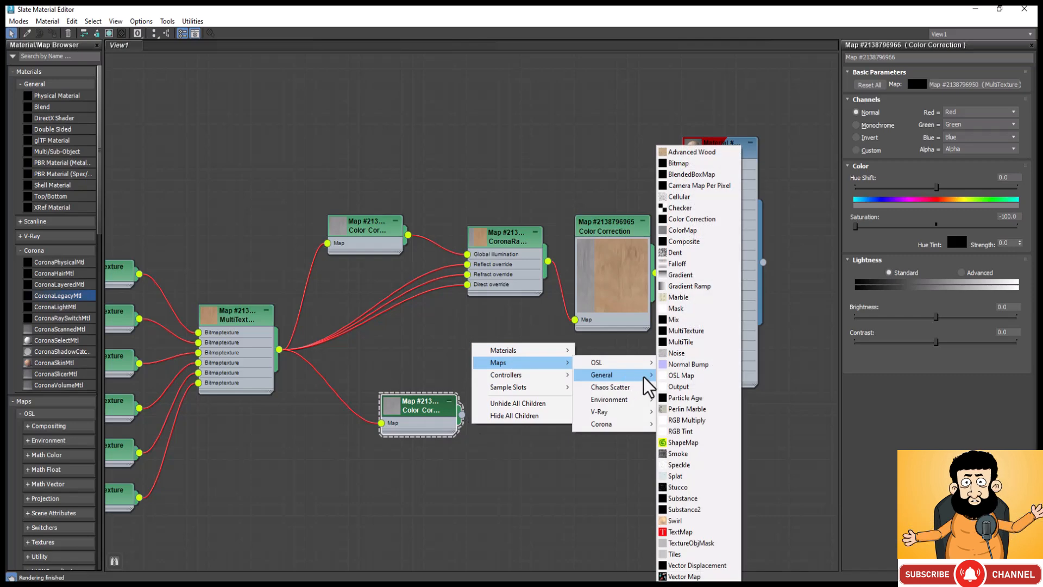
left_click(685, 385)
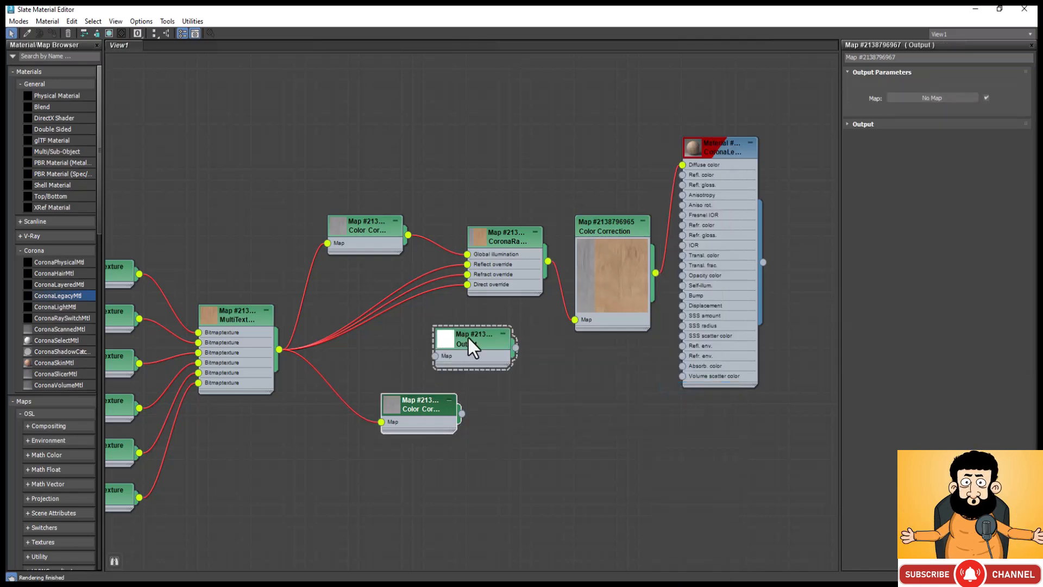
left_click_drag(469, 337, 536, 391)
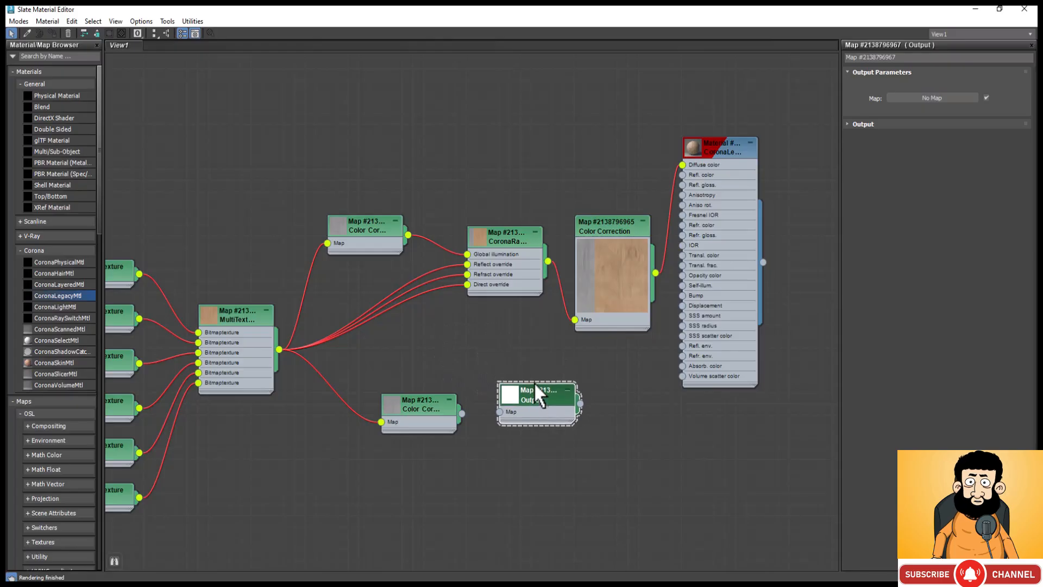
Step: Align the Output map with the copied Color Correction, connect the copy to its Map input, and enable its color map
left_click(612, 219)
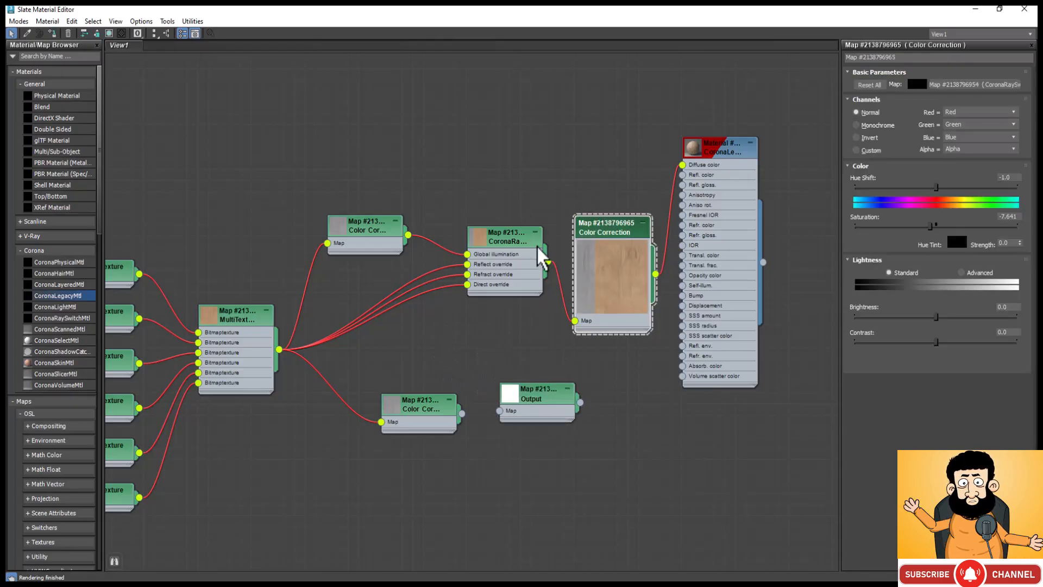
left_click_drag(539, 393, 546, 403)
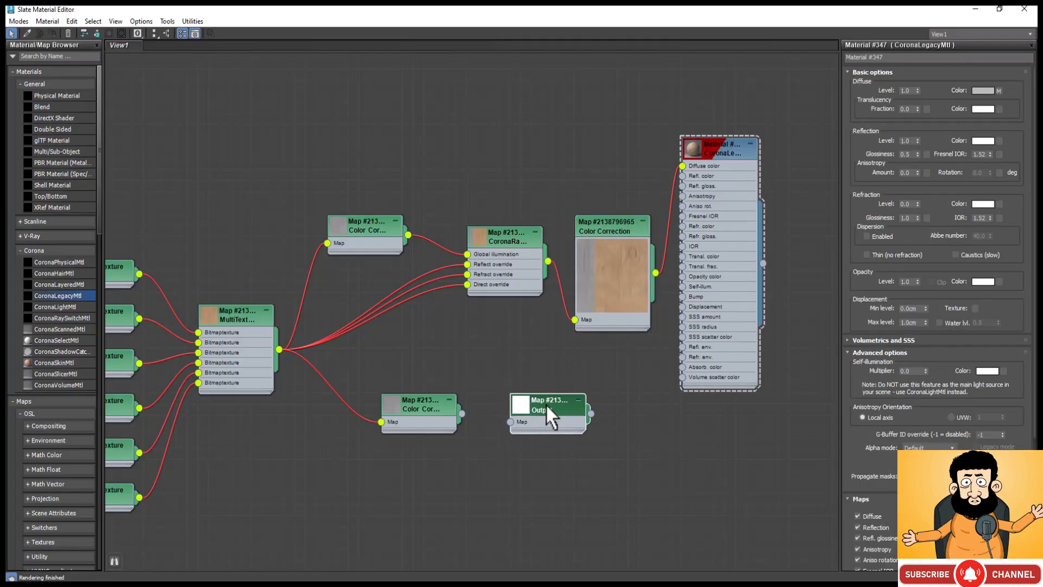
left_click(546, 402)
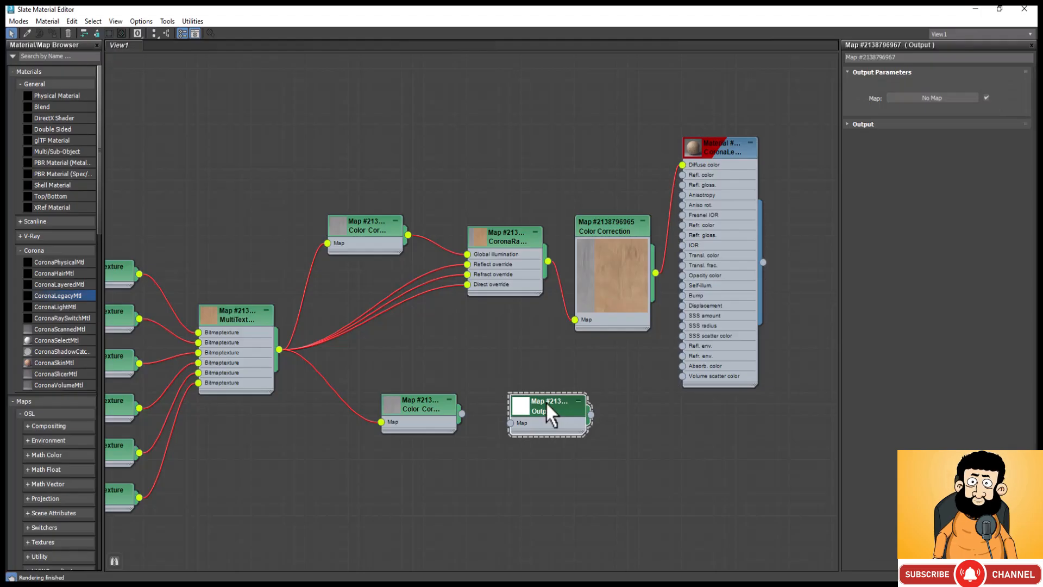
left_click(858, 125)
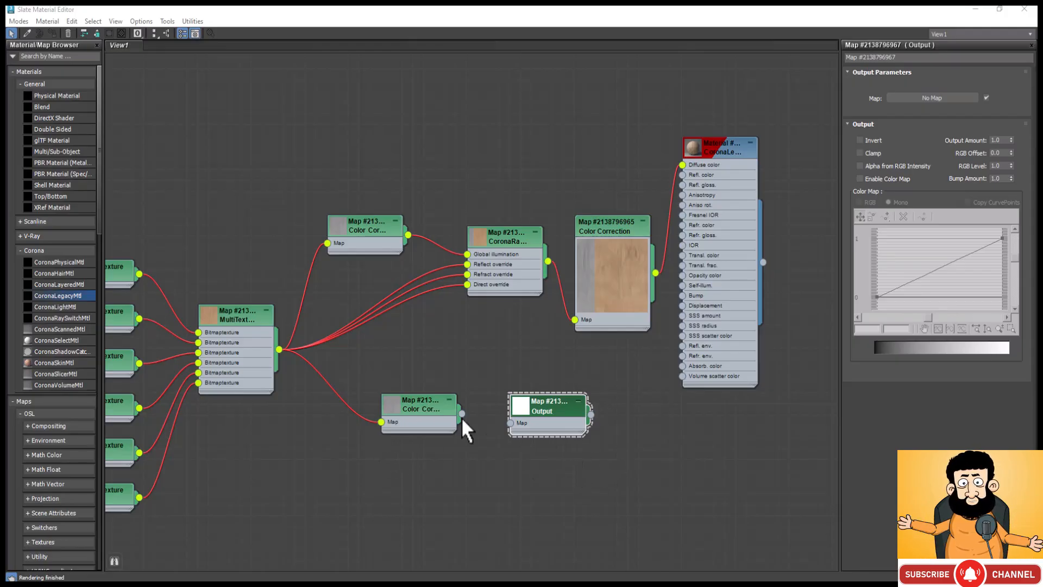
left_click_drag(462, 413, 508, 430)
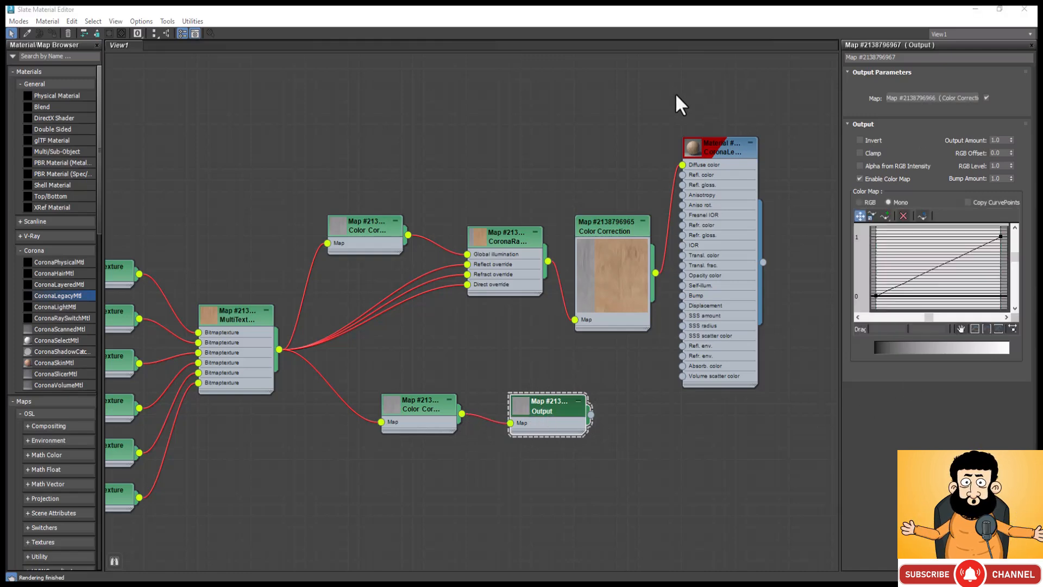
Step: Add two points on the Output map's color curve at about 0.254 and 0.627, and make the lower one Bezier-Corner
left_click(884, 217)
left_click(908, 281)
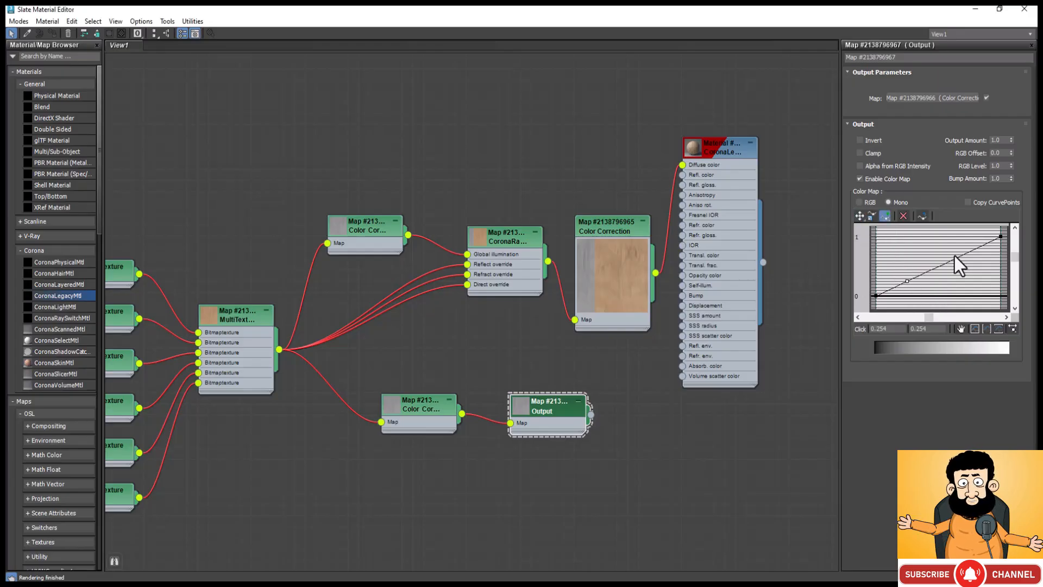
left_click(955, 259)
right_click(905, 280)
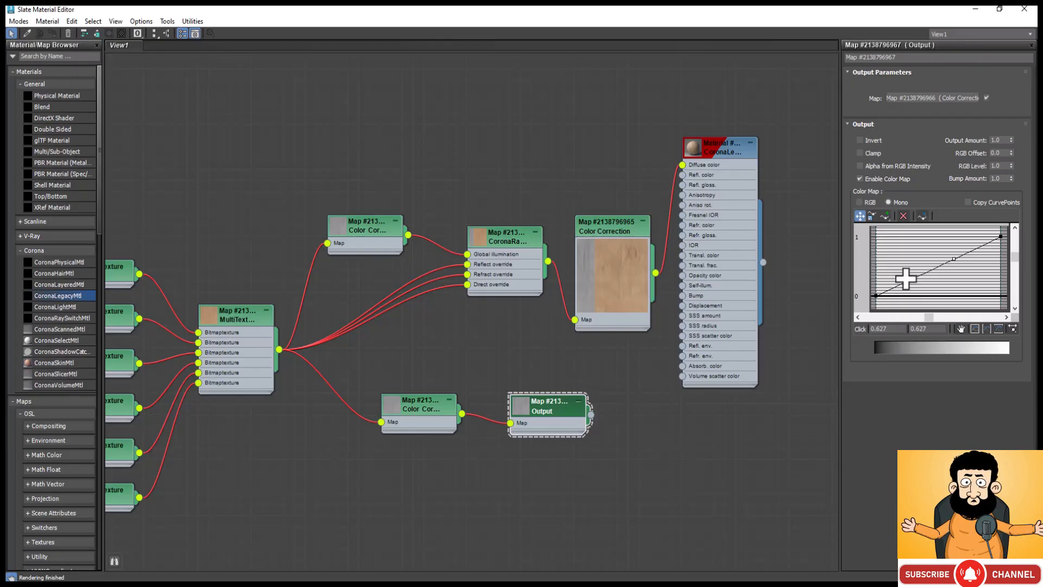
right_click(906, 281)
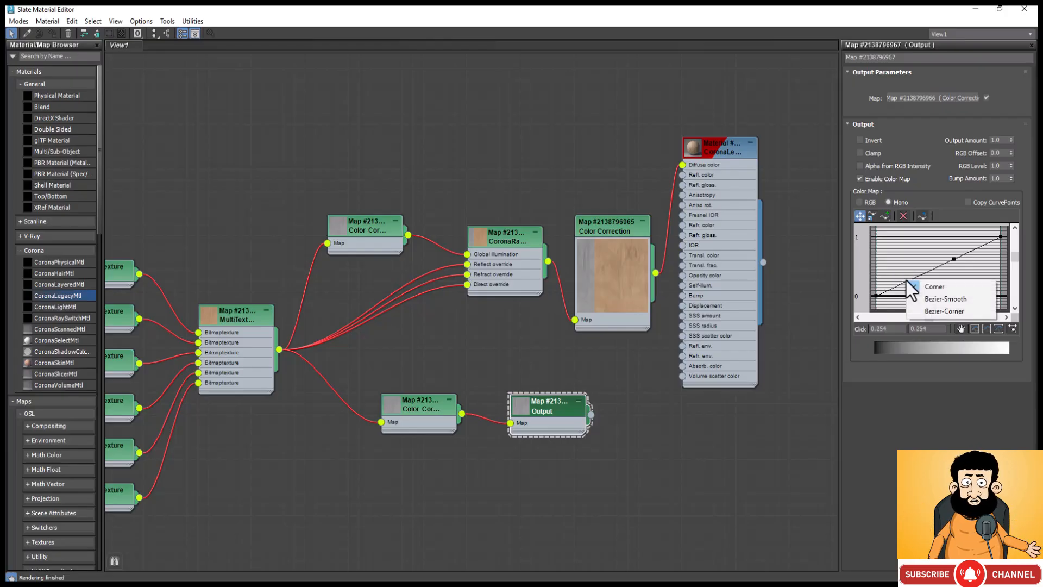
left_click(936, 314)
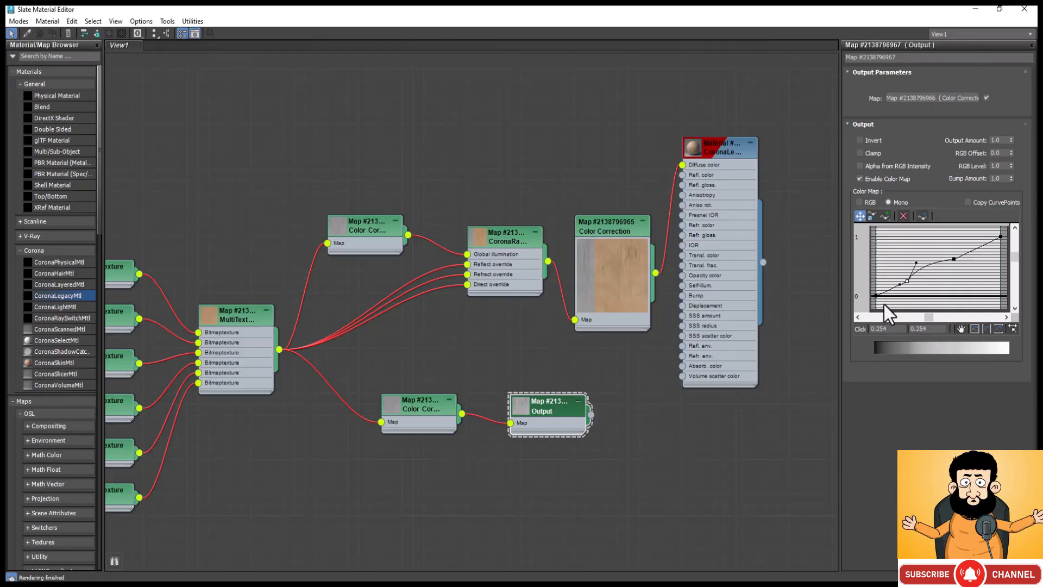
Step: With the Output map's preview open, move the upper curve point to about 0.64, 0.618 and the lower one to about 0.254, 0.3
right_click(526, 406)
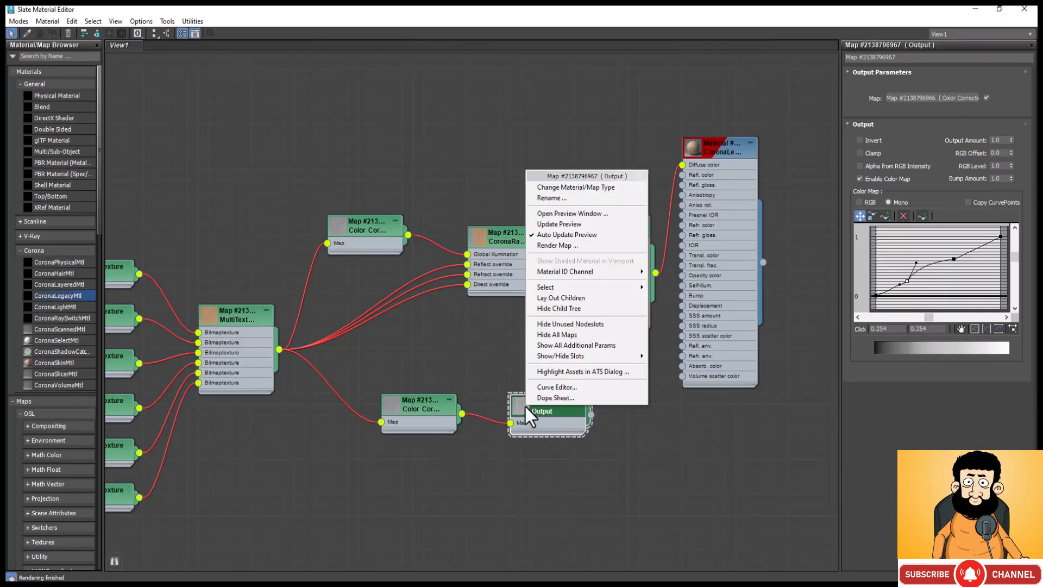
left_click(570, 214)
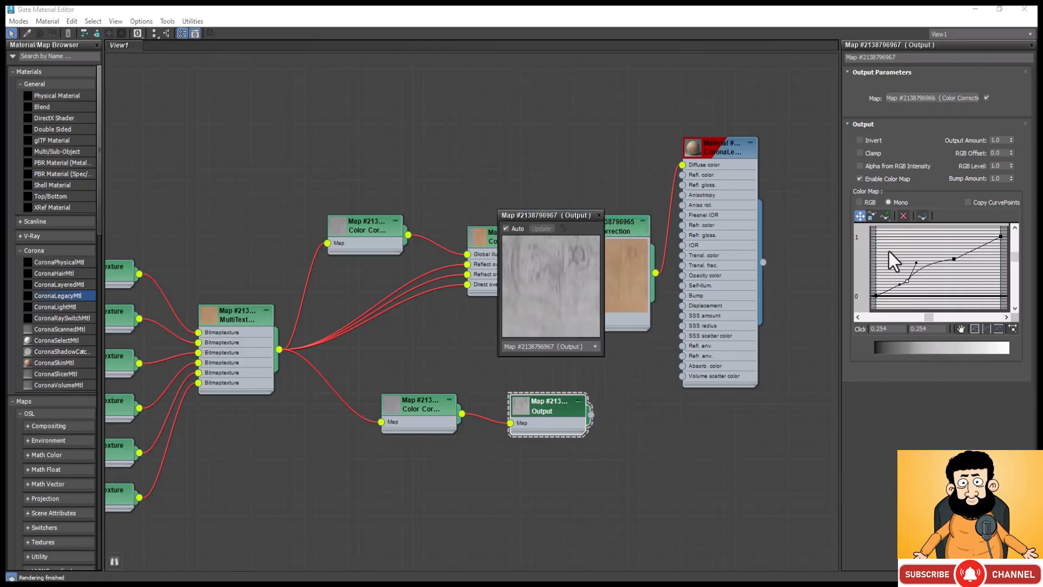
left_click_drag(951, 259, 954, 250)
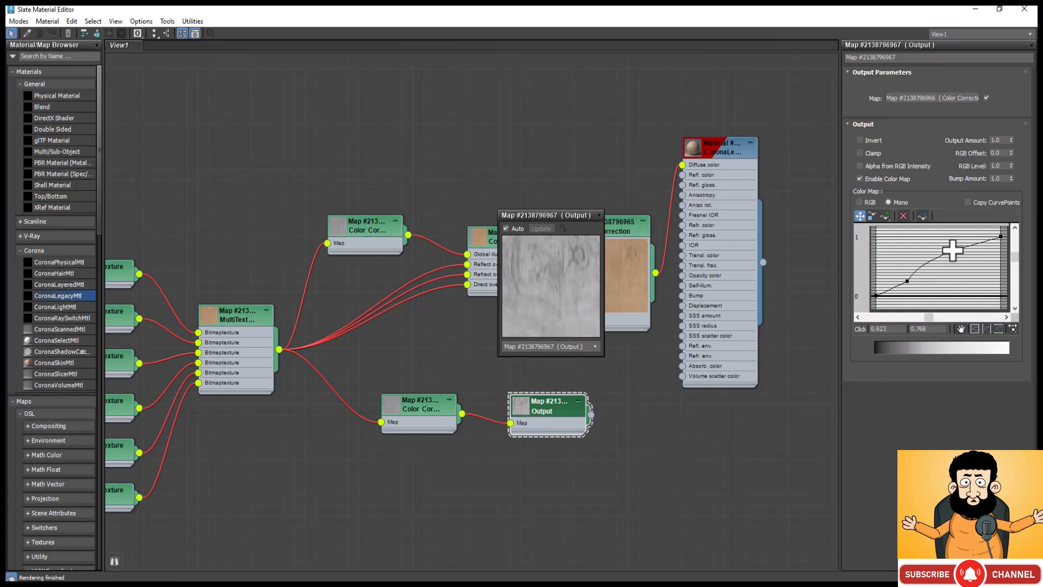
left_click_drag(953, 250, 955, 259)
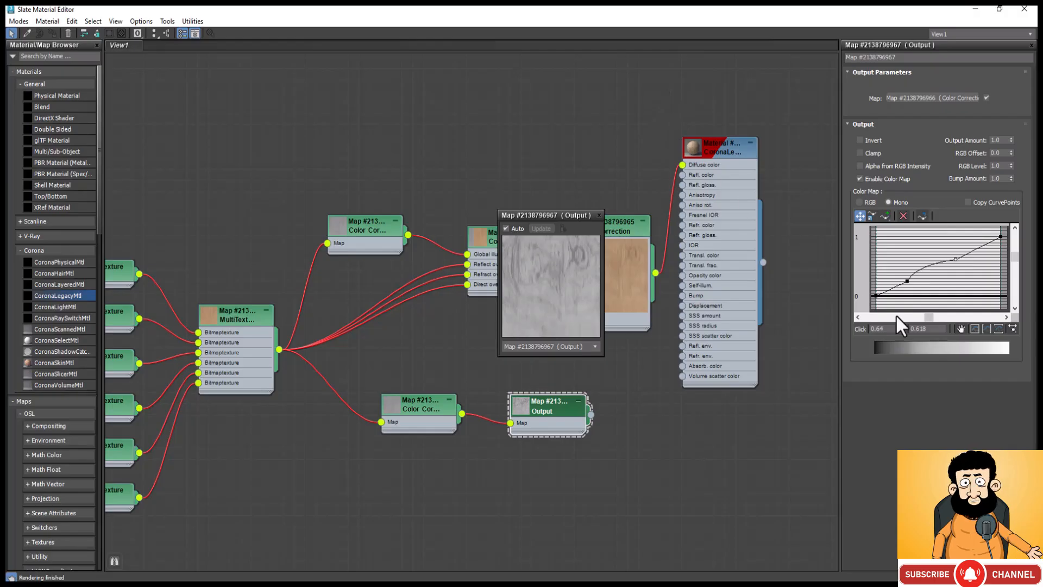
left_click(907, 279)
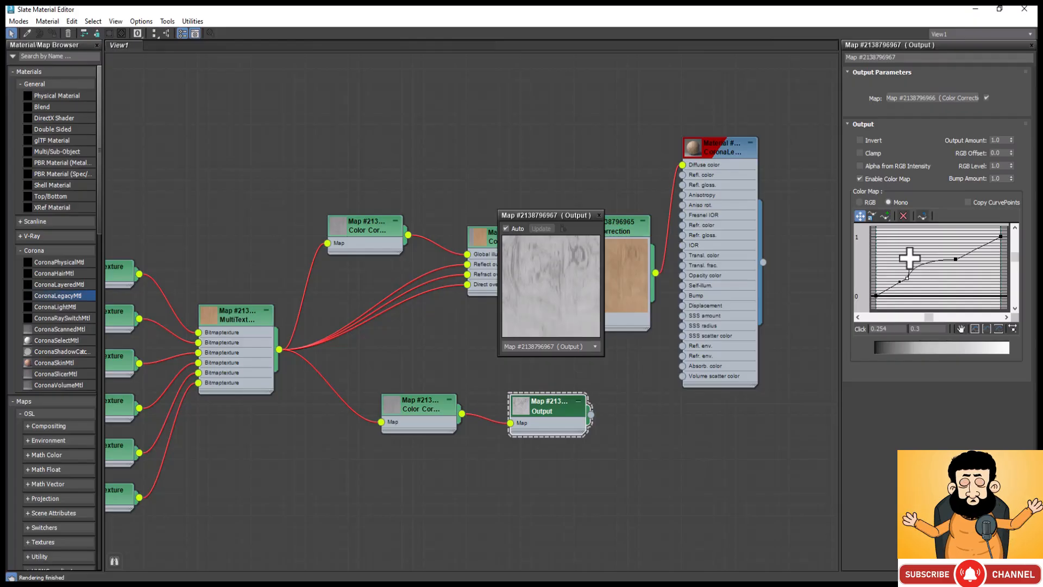
left_click(911, 258)
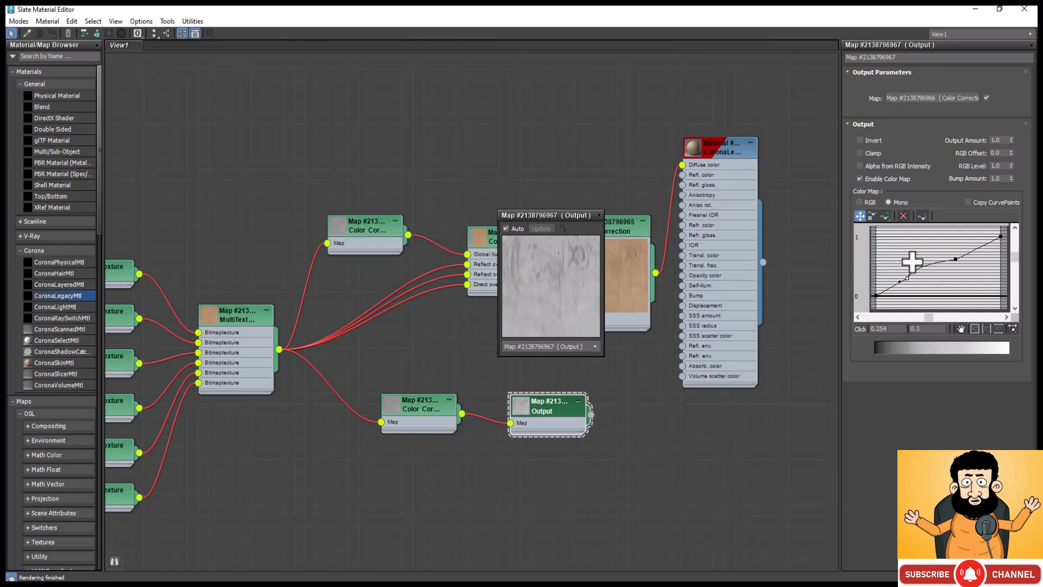
left_click(600, 216)
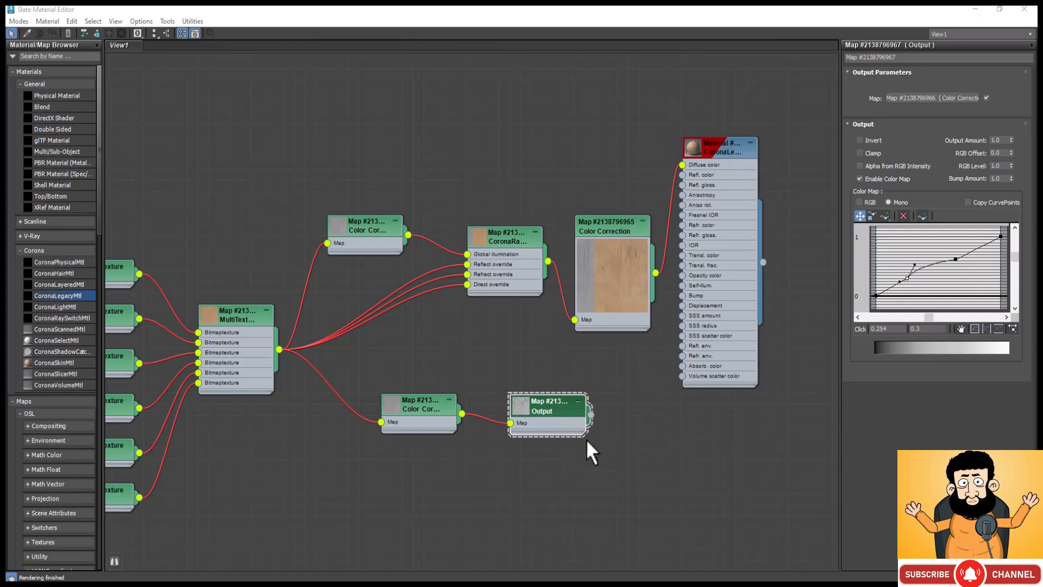
Step: Connect the Output map to the material's Refr. color and Refr. gloss. inputs, and move the material node clear of the maps
left_click_drag(592, 413, 683, 227)
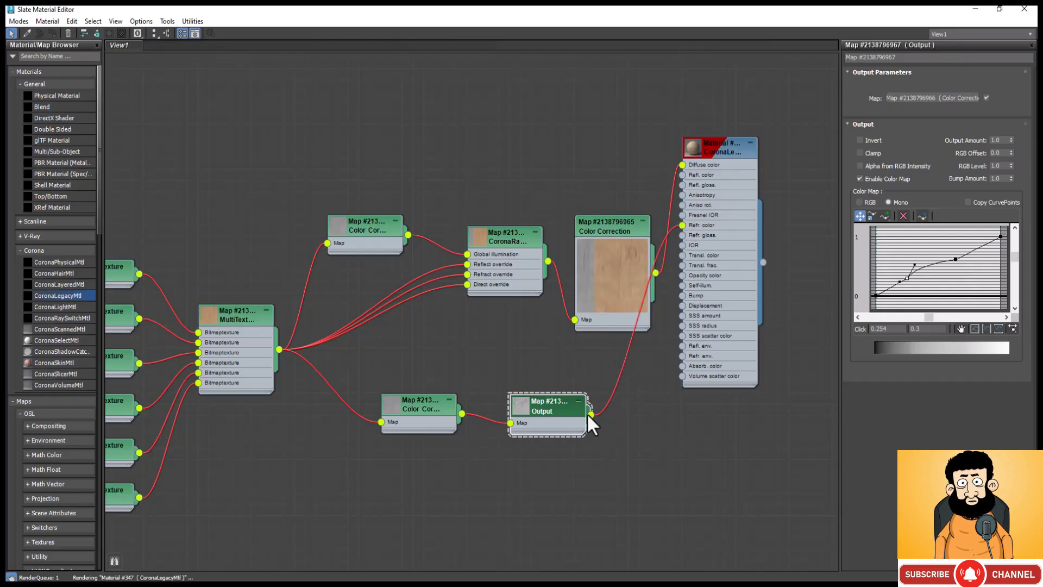
left_click_drag(591, 414, 683, 237)
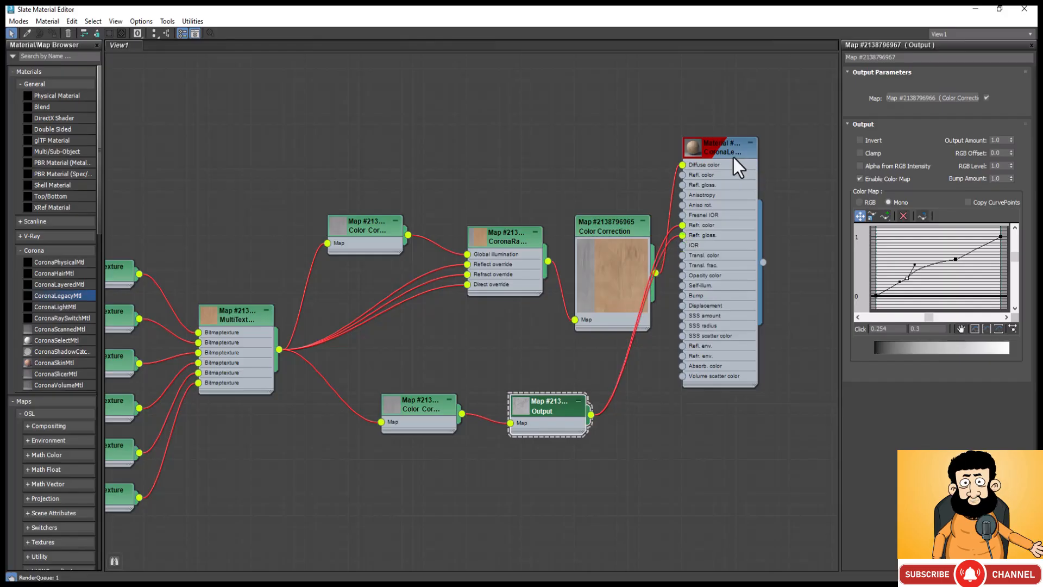
left_click_drag(747, 172, 790, 195)
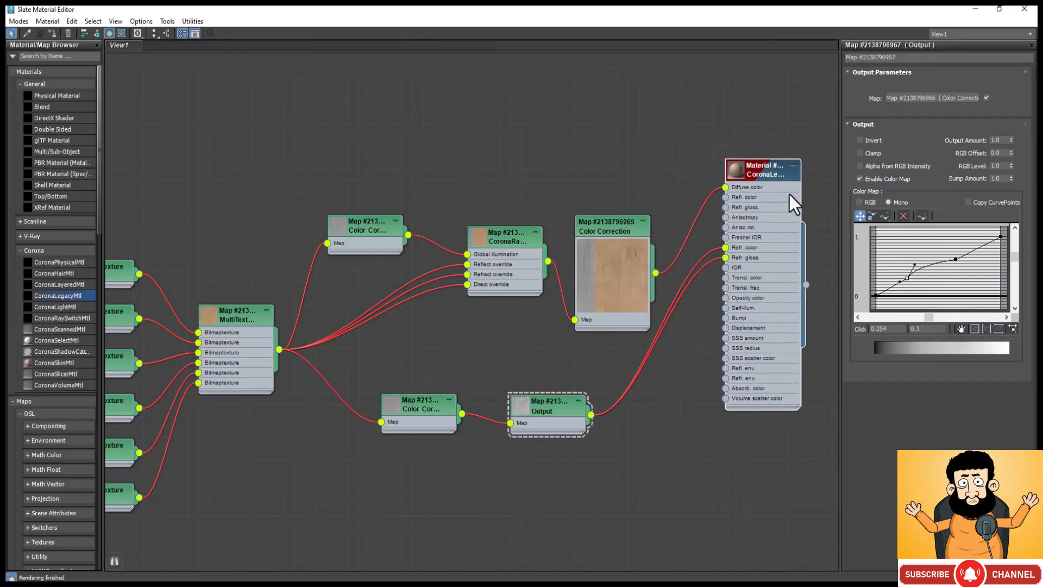
Step: Lay out the material's nodes automatically, and set its Reflection map amount to 15 and Refl. glossiness map amount to 10
key("l")
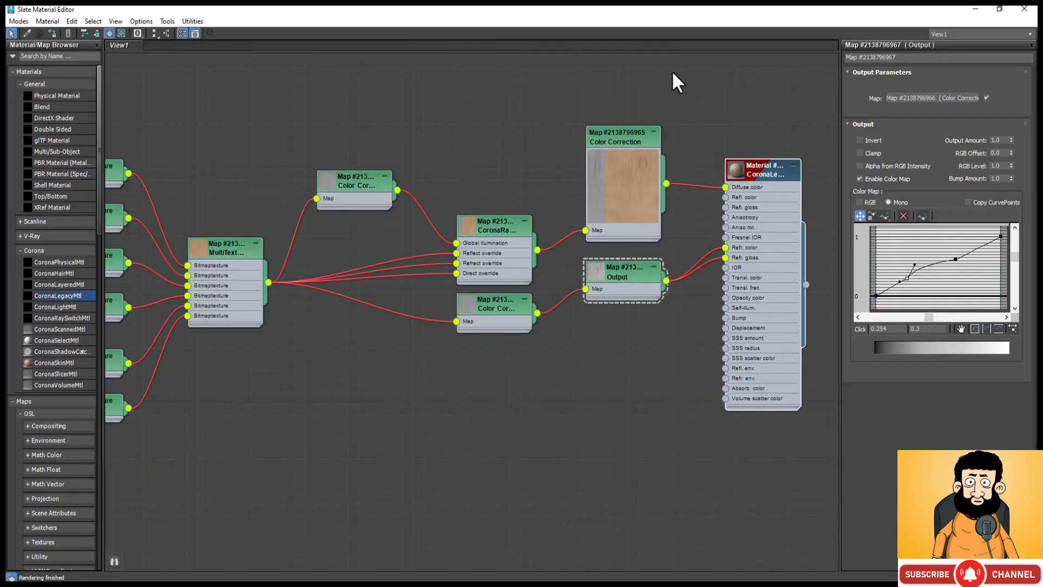
double_click(764, 173)
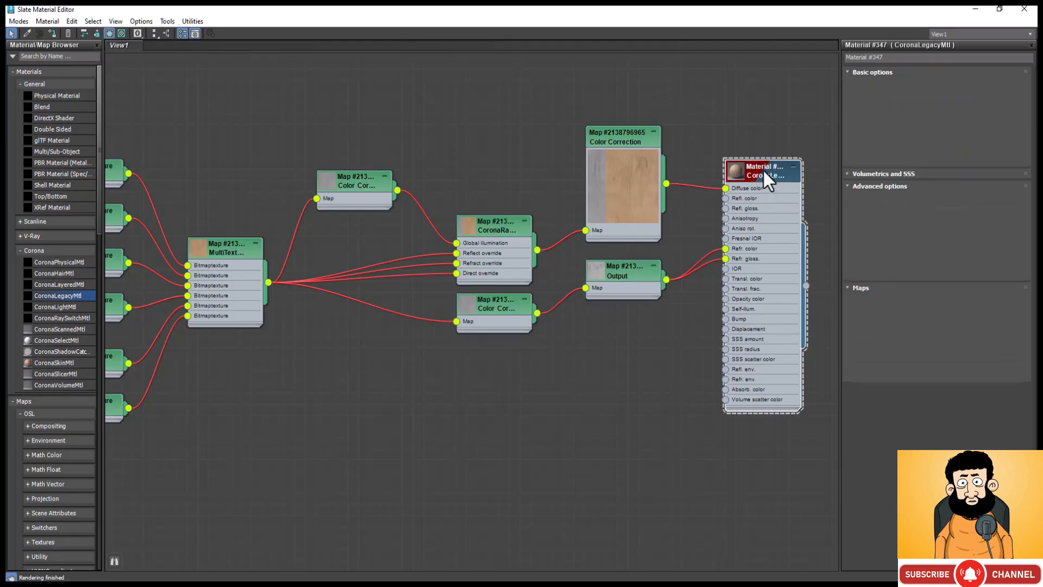
scroll(934, 275, "down", 5)
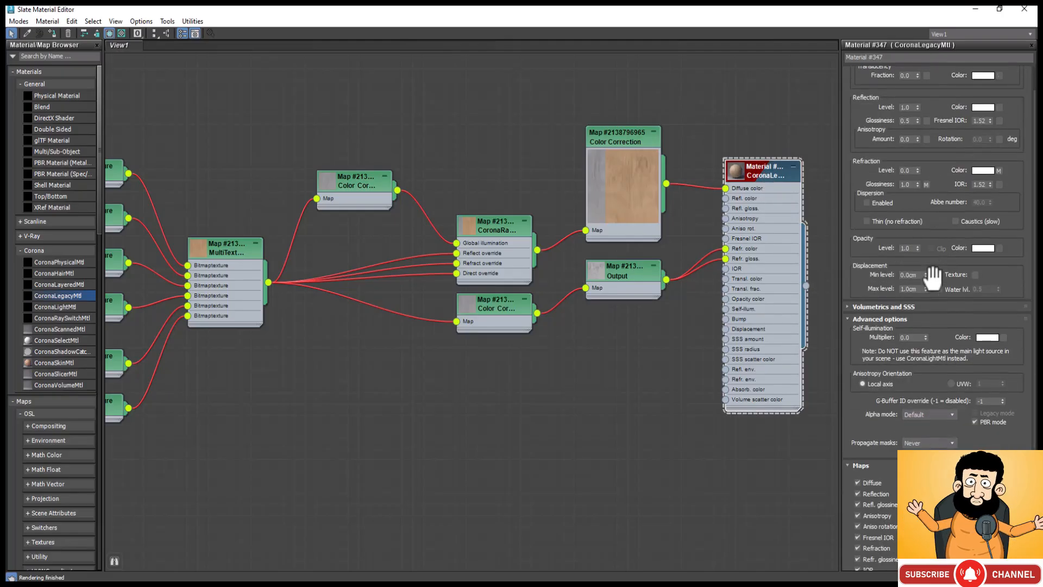
scroll(933, 278, "down", 3)
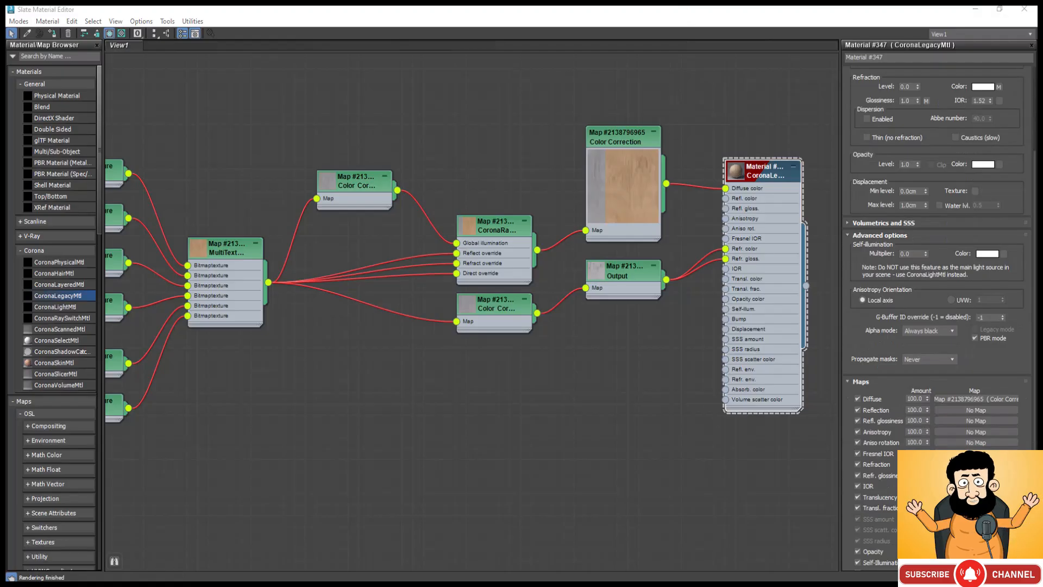
double_click(917, 410)
type("15")
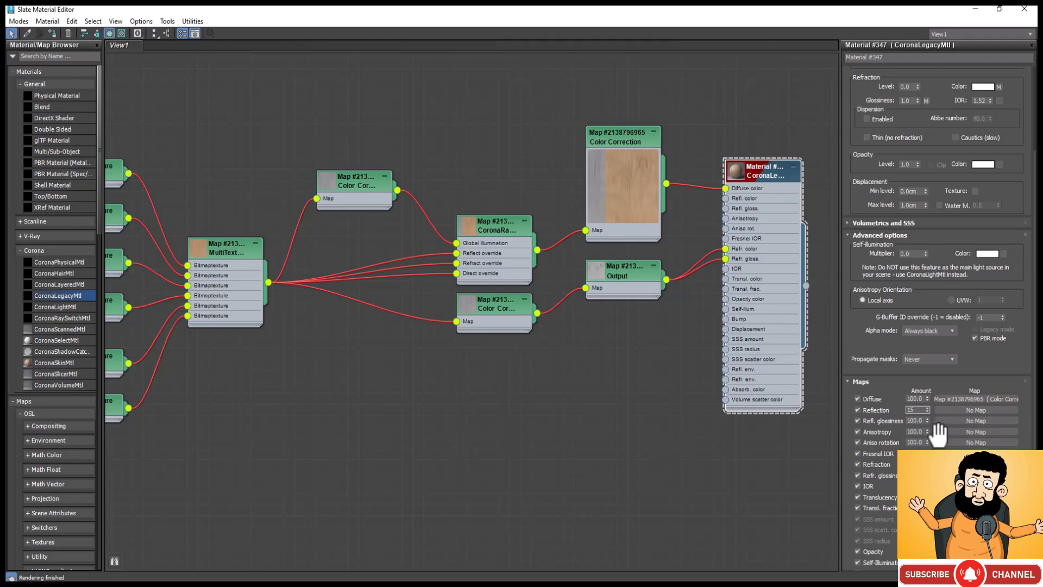
double_click(916, 421)
type("1")
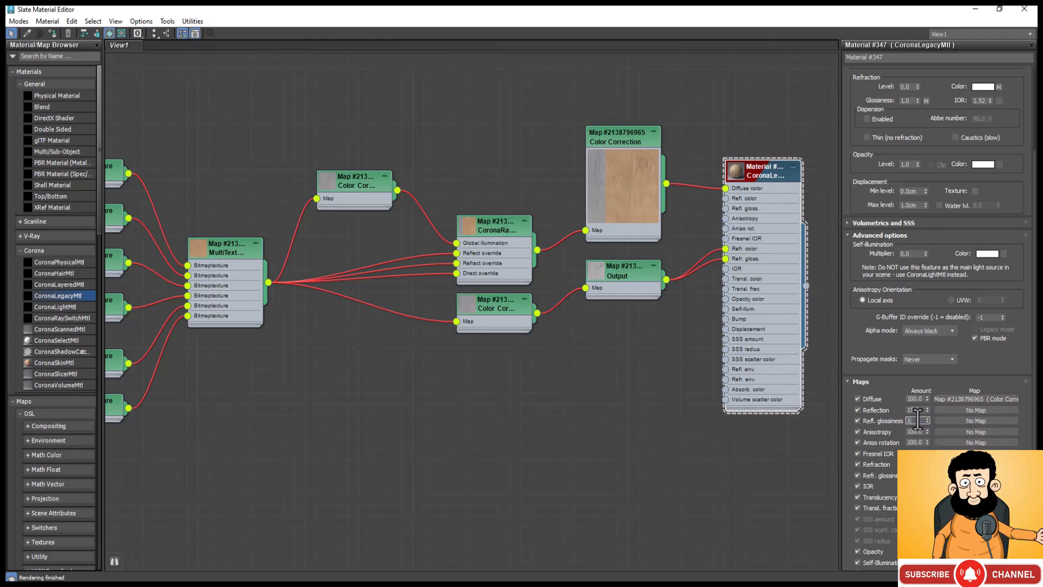
type("0")
key("Return")
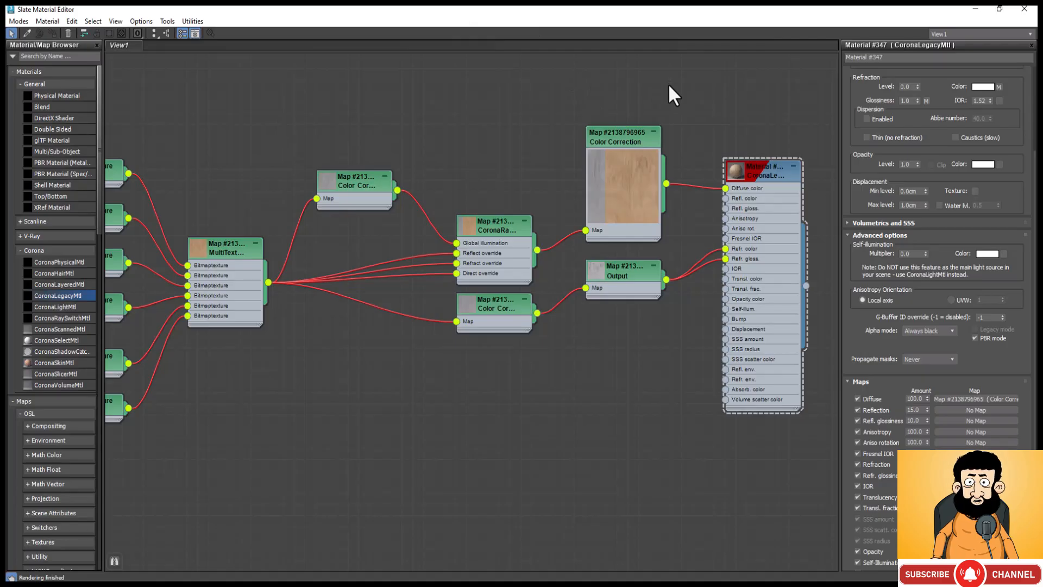
Step: Inspect the wood CoronaLegacyMtl in an enlarged preview window, and return to the scene
right_click(734, 168)
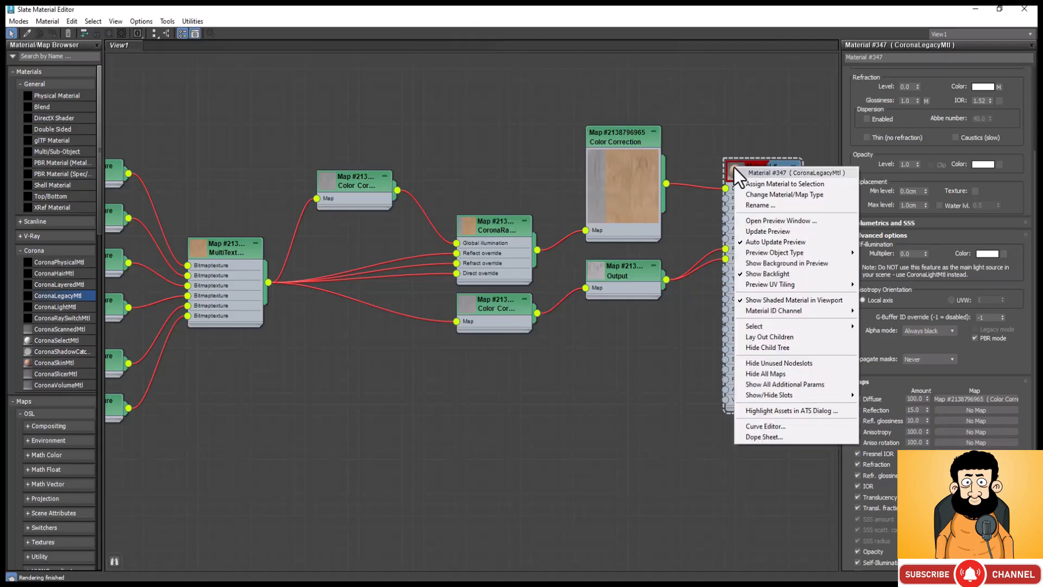
left_click(801, 225)
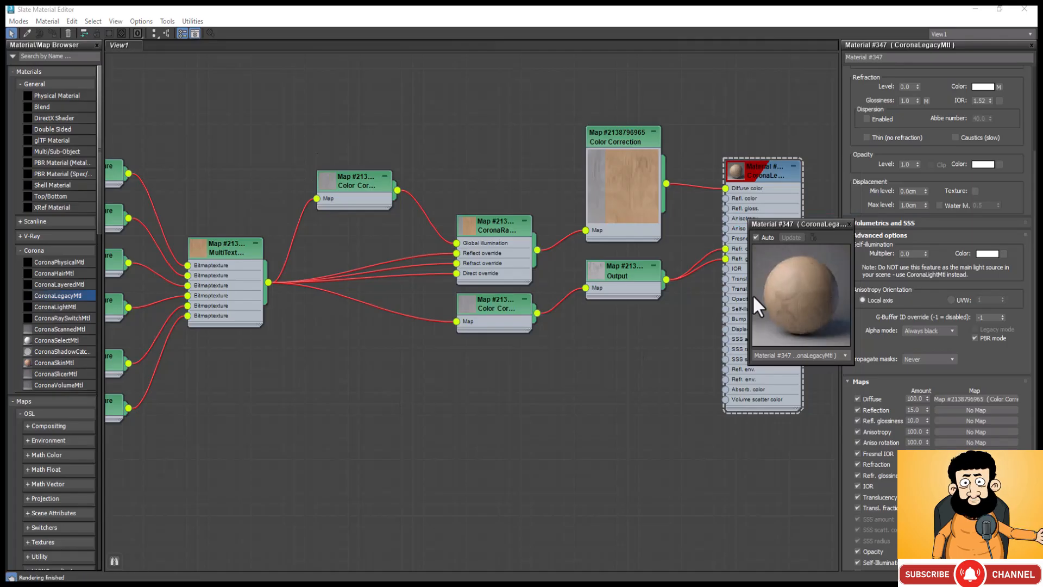
left_click_drag(750, 293, 590, 374)
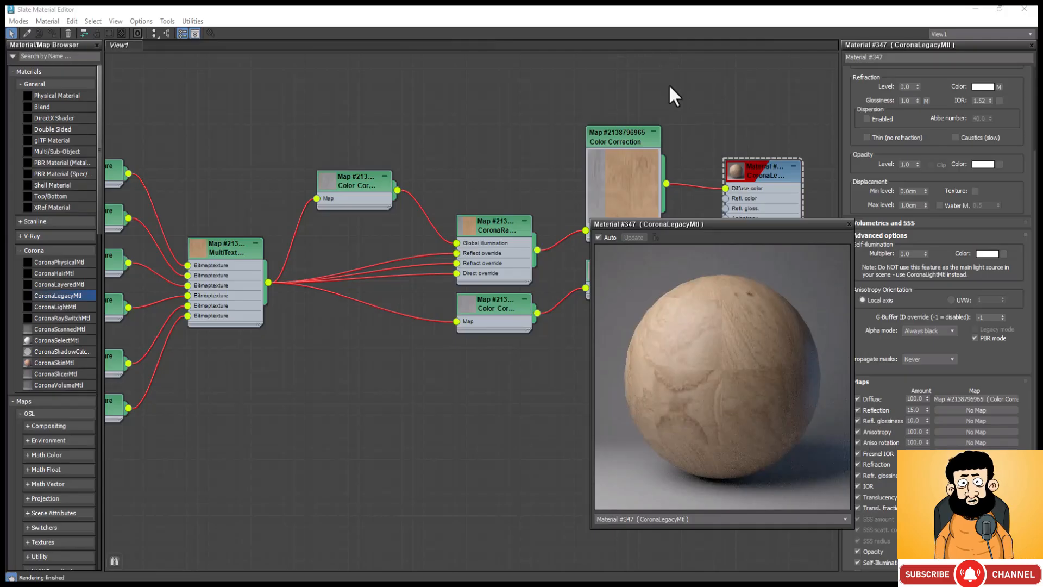
left_click(976, 9)
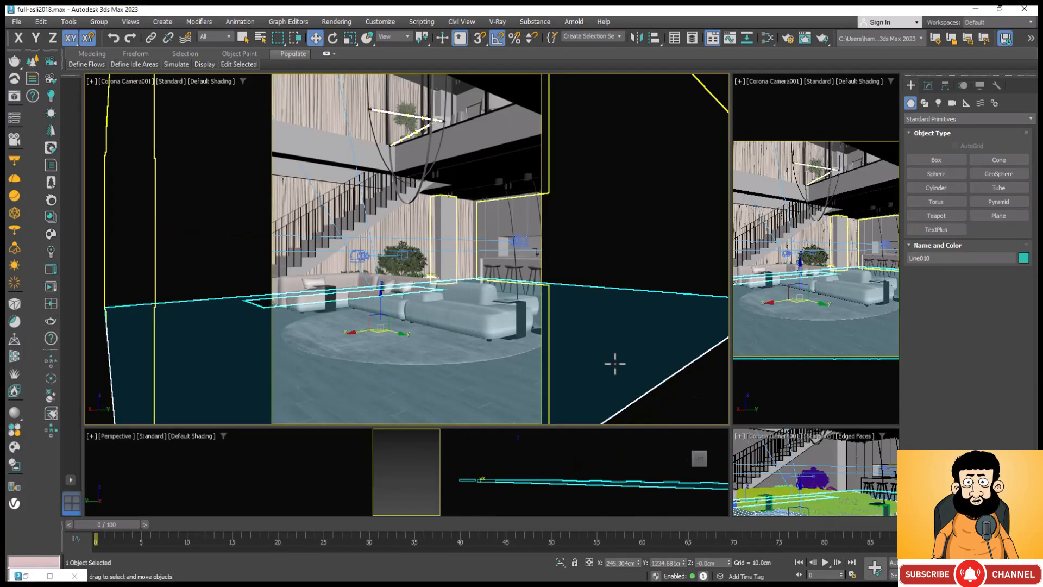
Step: In a wireframe perspective view, add the upper floor slab, Line011, to the selection containing the ground floor
key("p")
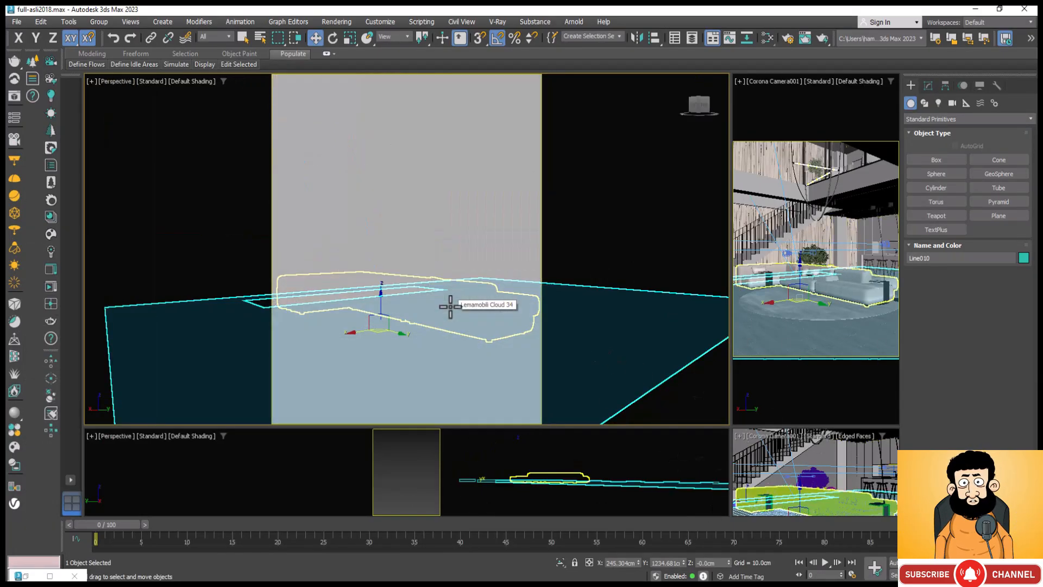
scroll(468, 280, "down", 5)
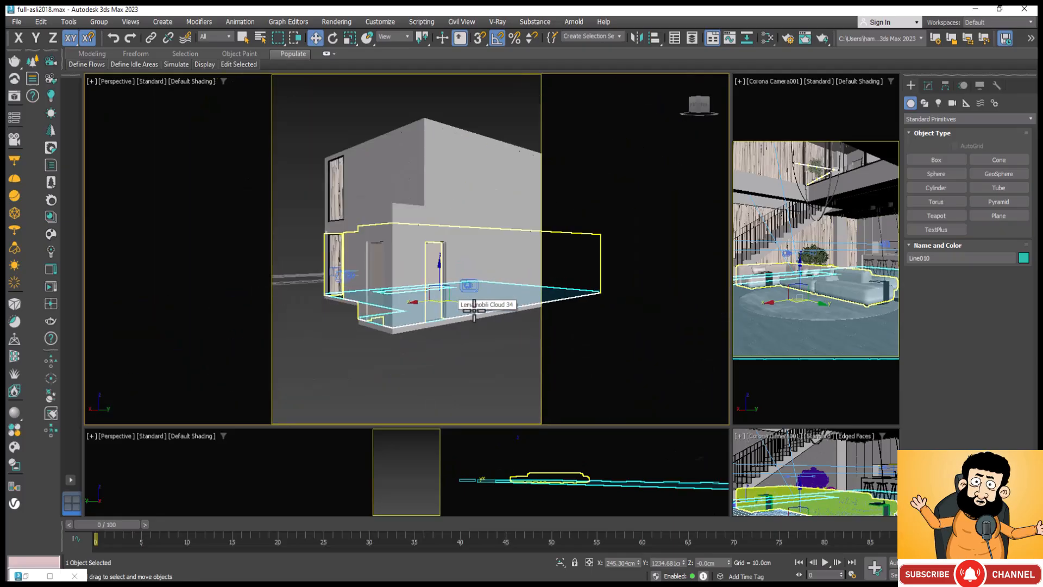
scroll(397, 219, "up", 4)
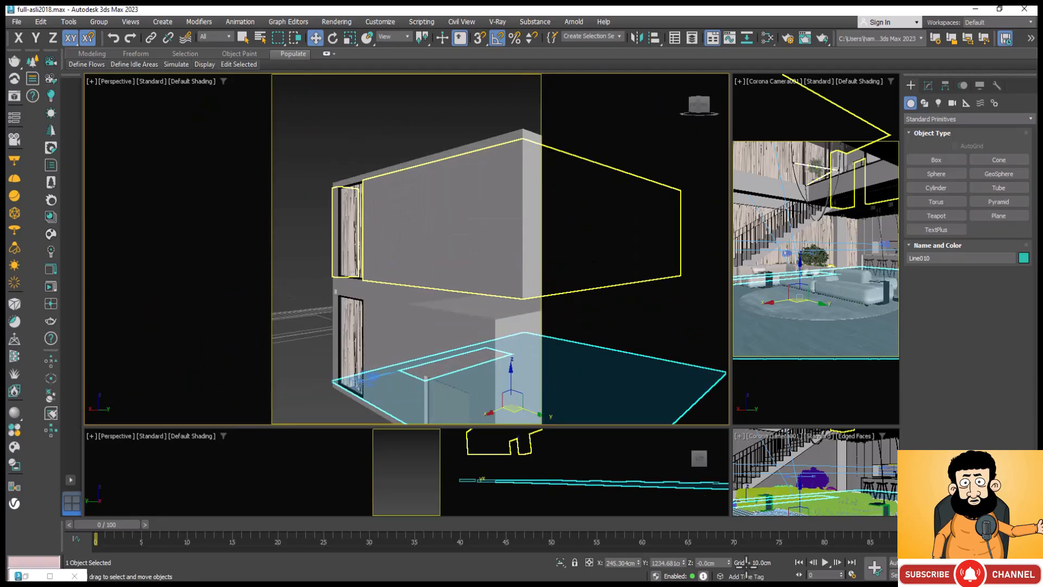
middle_click_drag(426, 207, 495, 332, "alt")
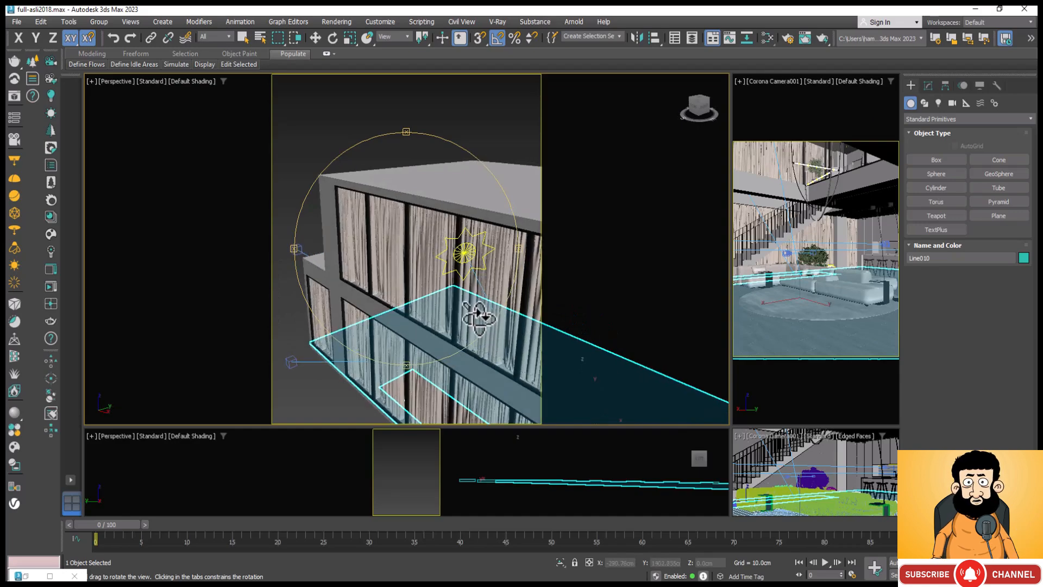
key("F3")
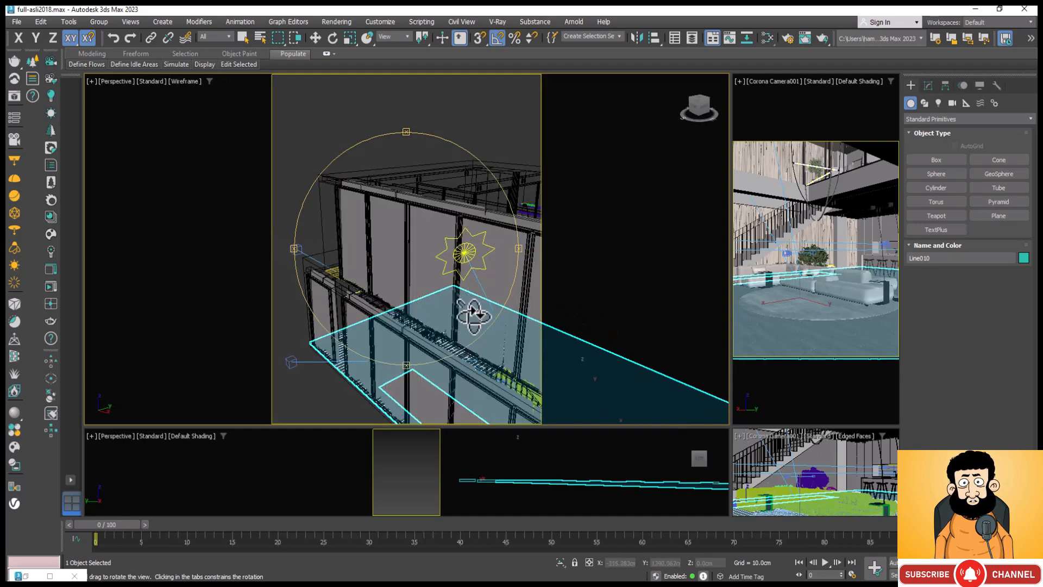
middle_click_drag(442, 303, 366, 319, "alt")
middle_click_drag(496, 214, 459, 231, "alt")
left_click(461, 237, "ctrl")
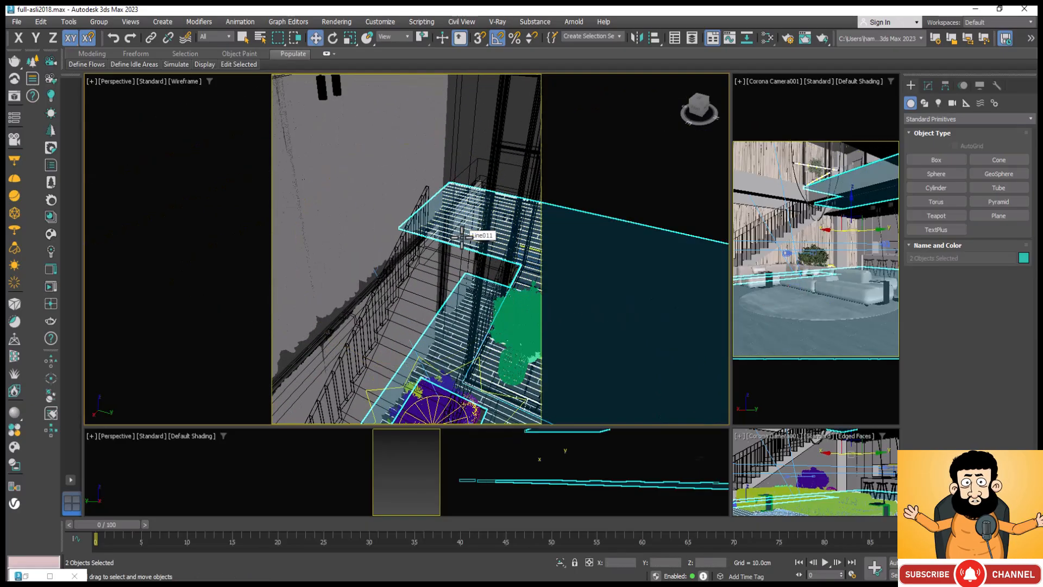
Step: Close the material preview and assign the wood CoronaLegacyMtl to the two selected floor objects
key("m")
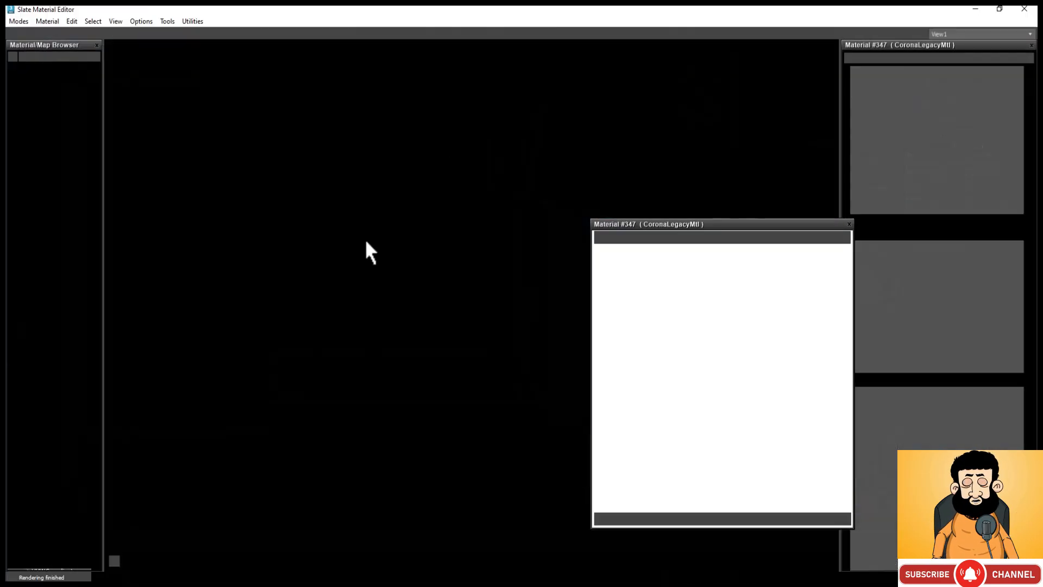
left_click(849, 224)
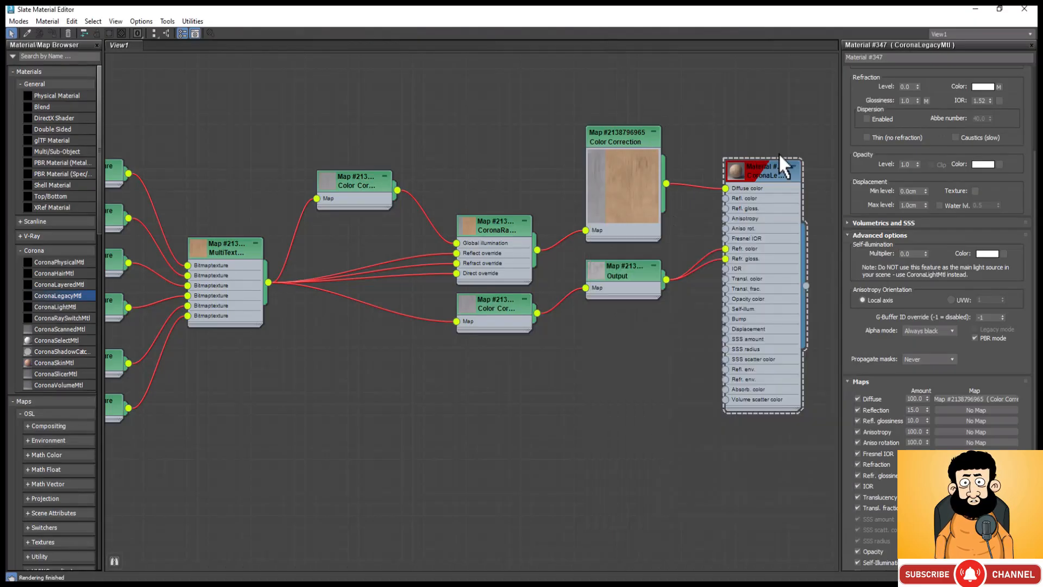
left_click(759, 163)
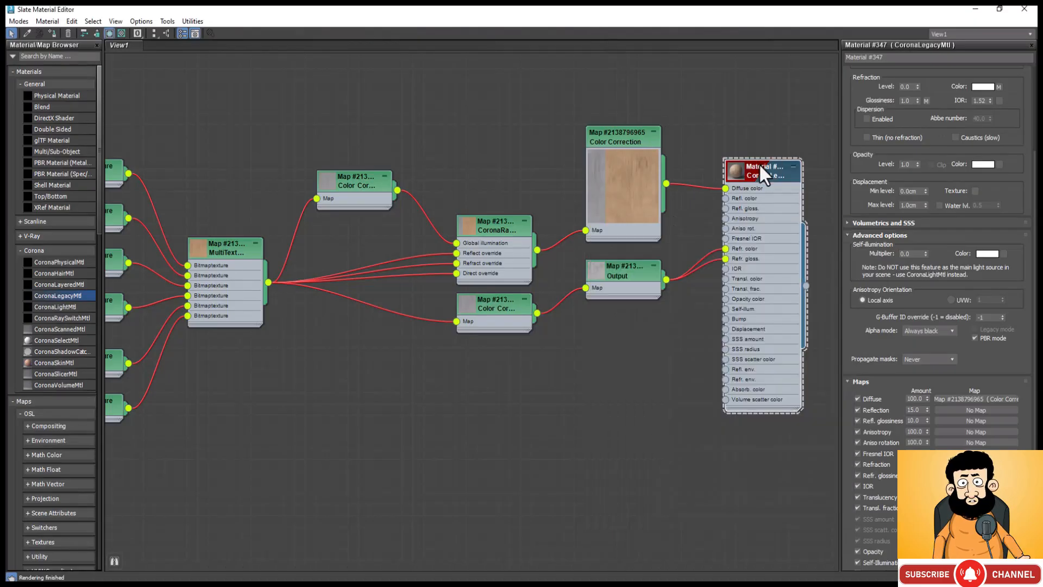
left_click(51, 34)
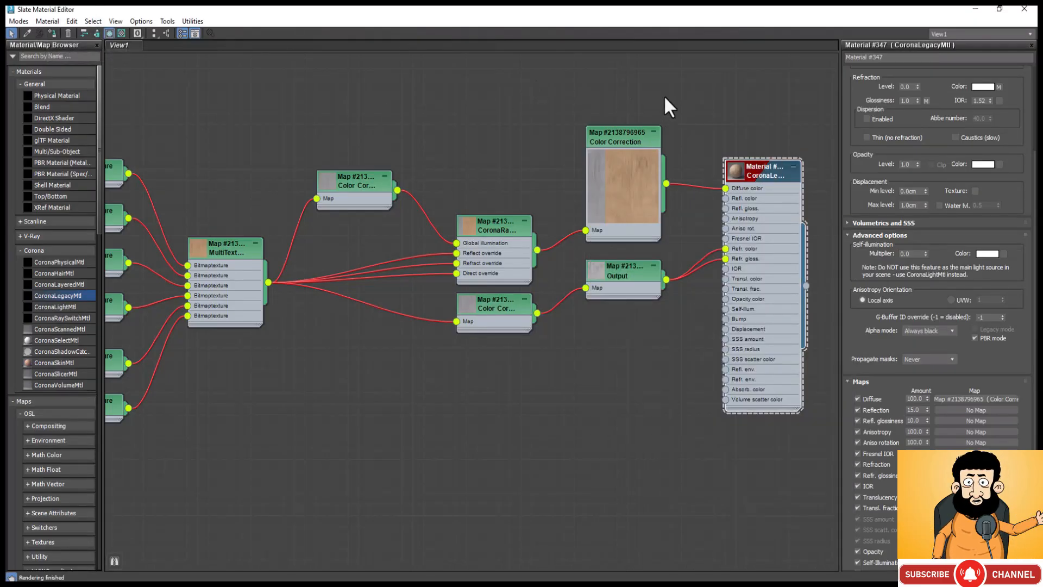
key("m")
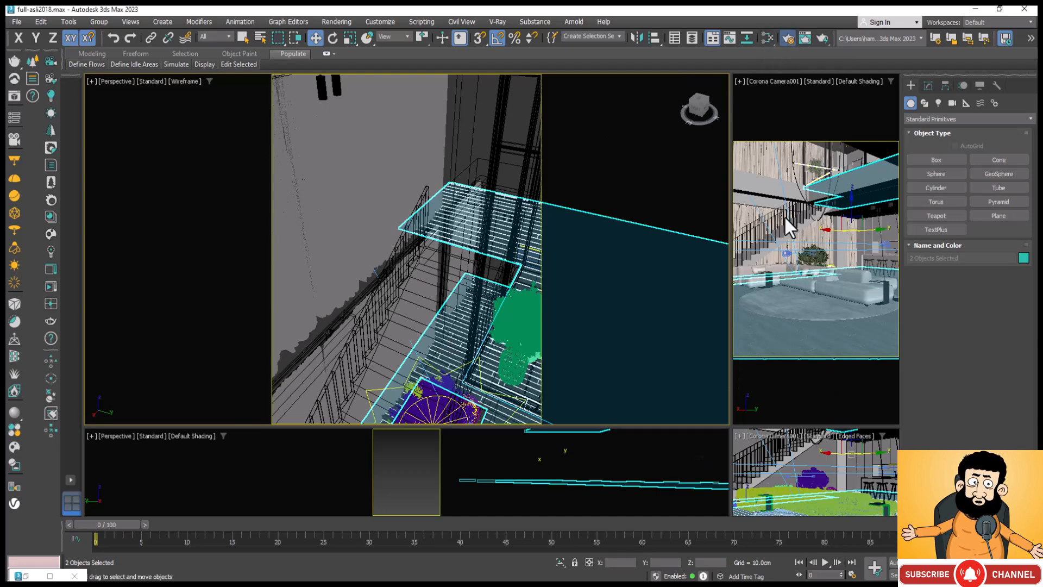
Step: In the render settings, set the view to render to Quad 4 - Corona Camera001
key("F10")
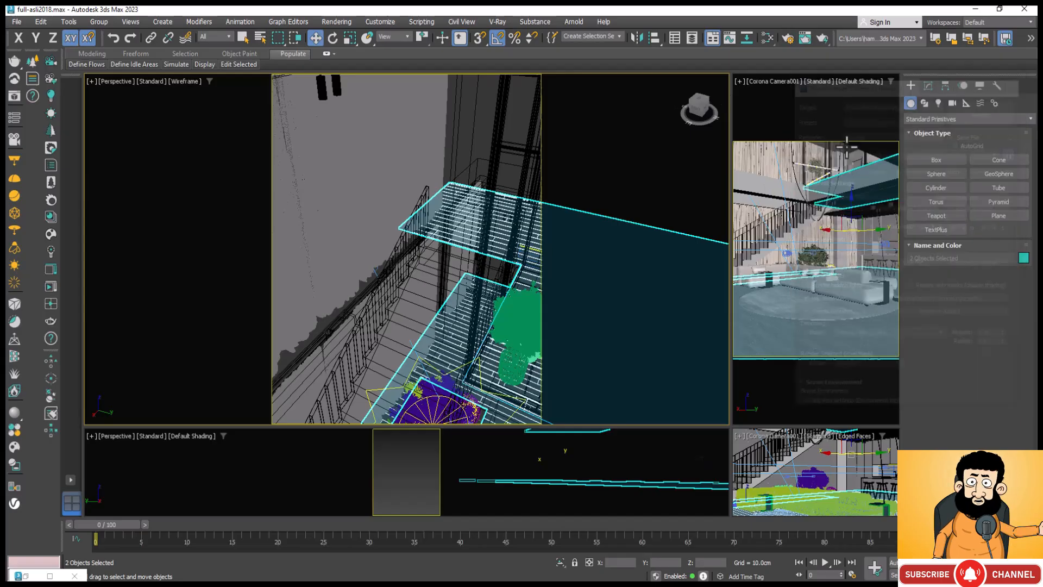
left_click(789, 38)
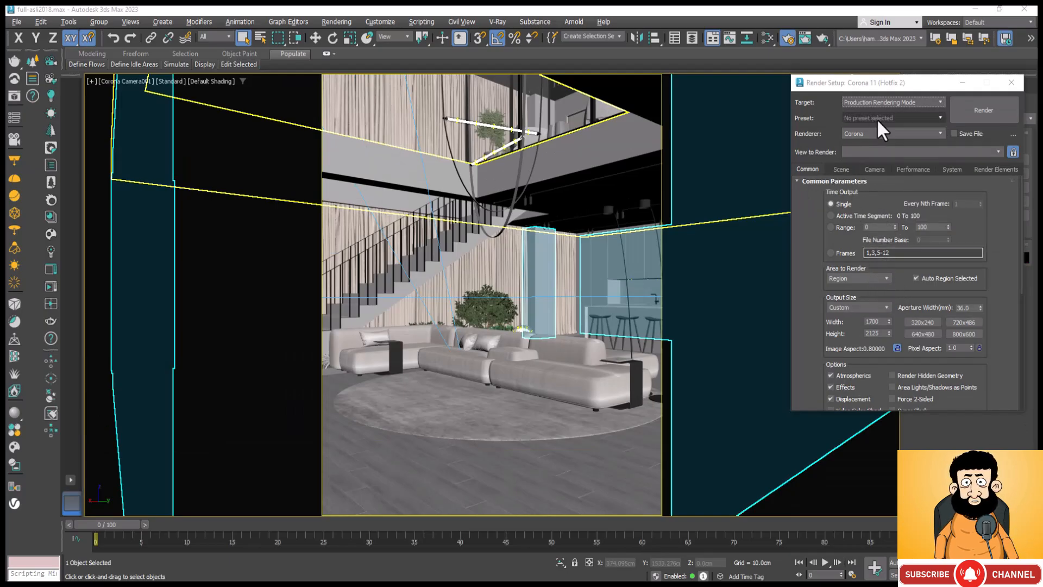
left_click(999, 151)
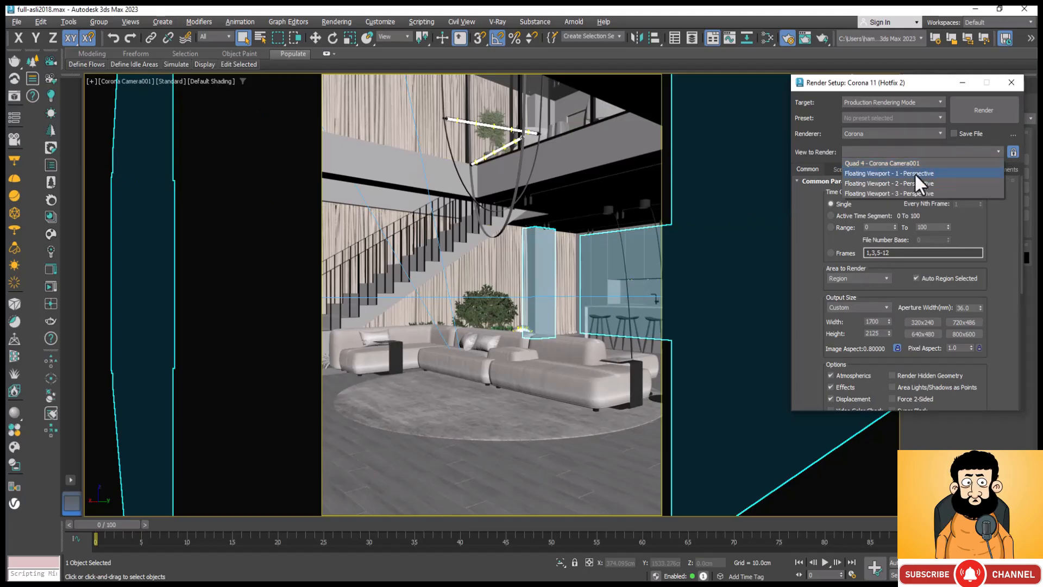
left_click(914, 173)
left_click(996, 152)
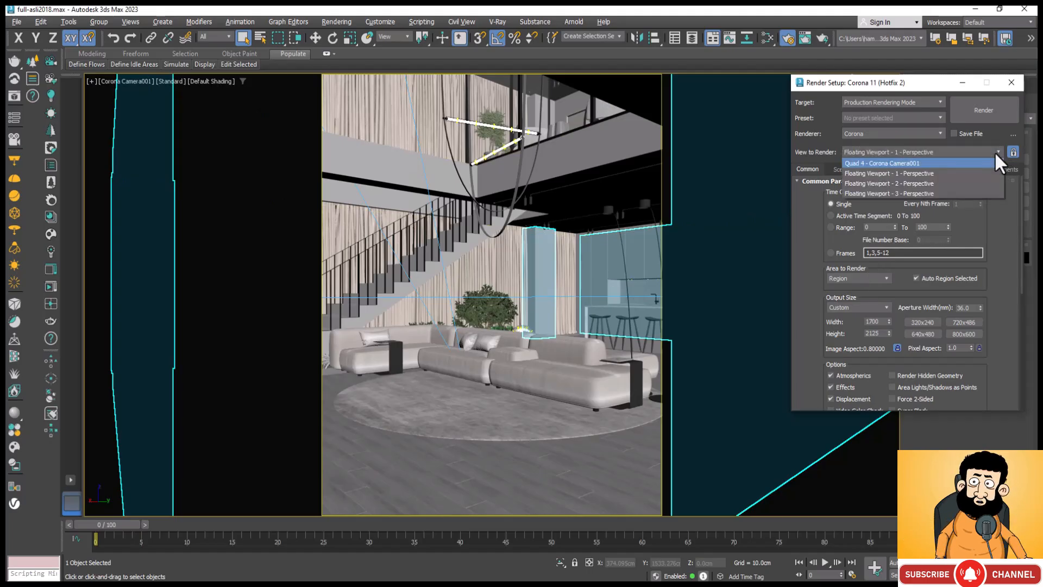
left_click(908, 164)
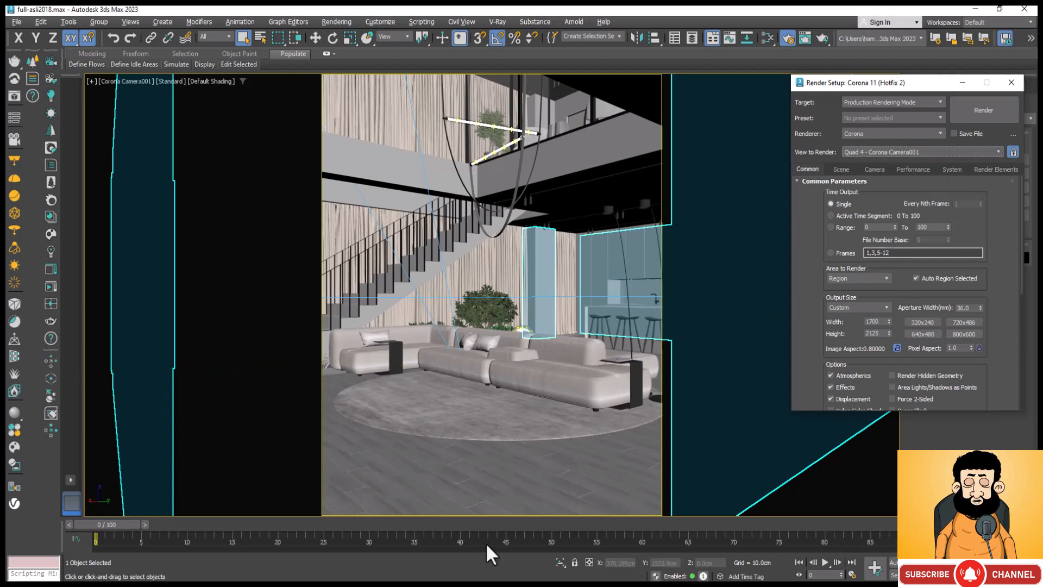
Step: Set the area to render to Crop, and render a region framing the floor in front of the round rug
left_click(885, 278)
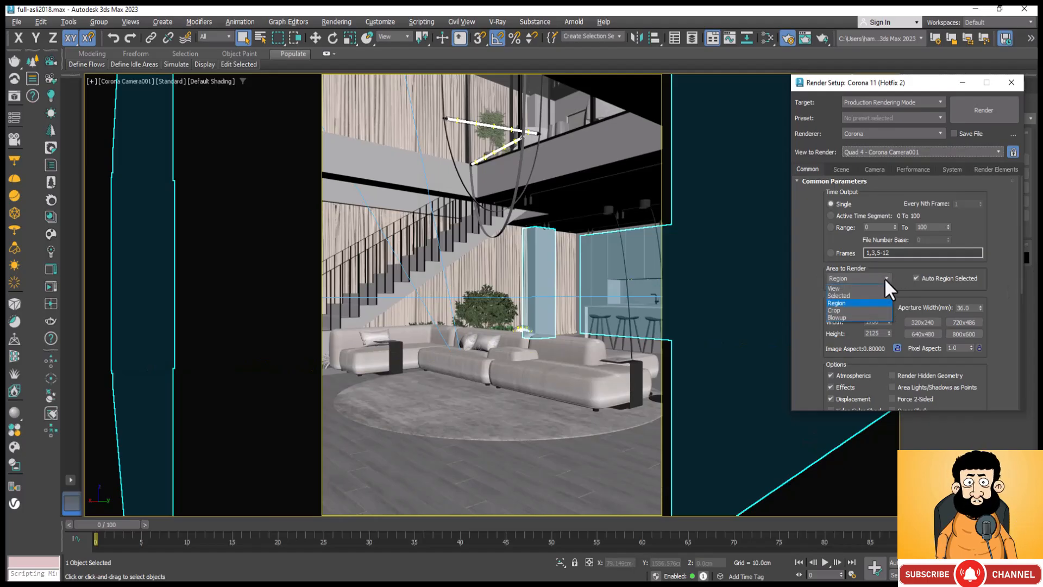
left_click(858, 310)
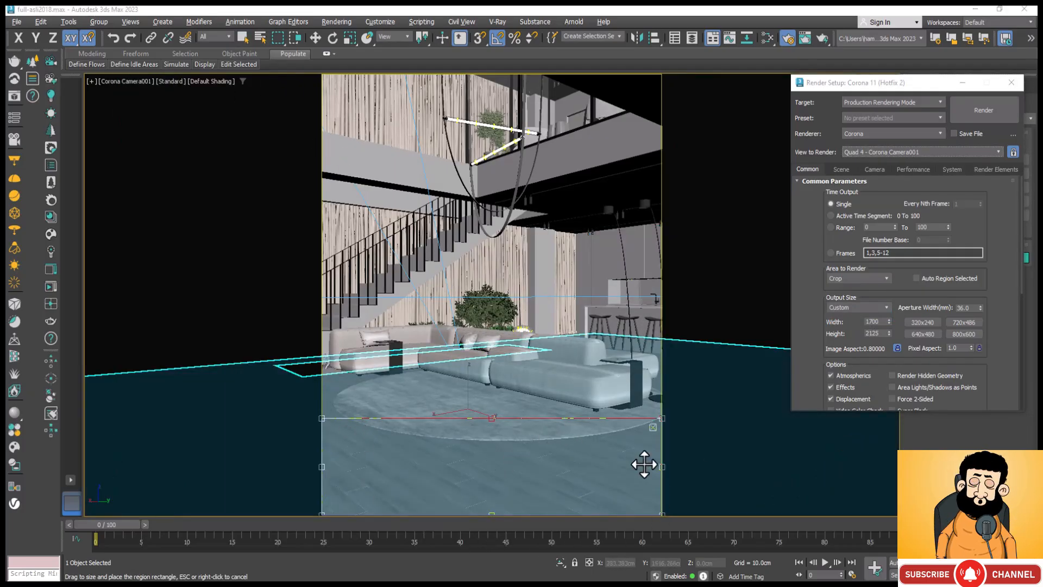
left_click_drag(493, 419, 495, 387)
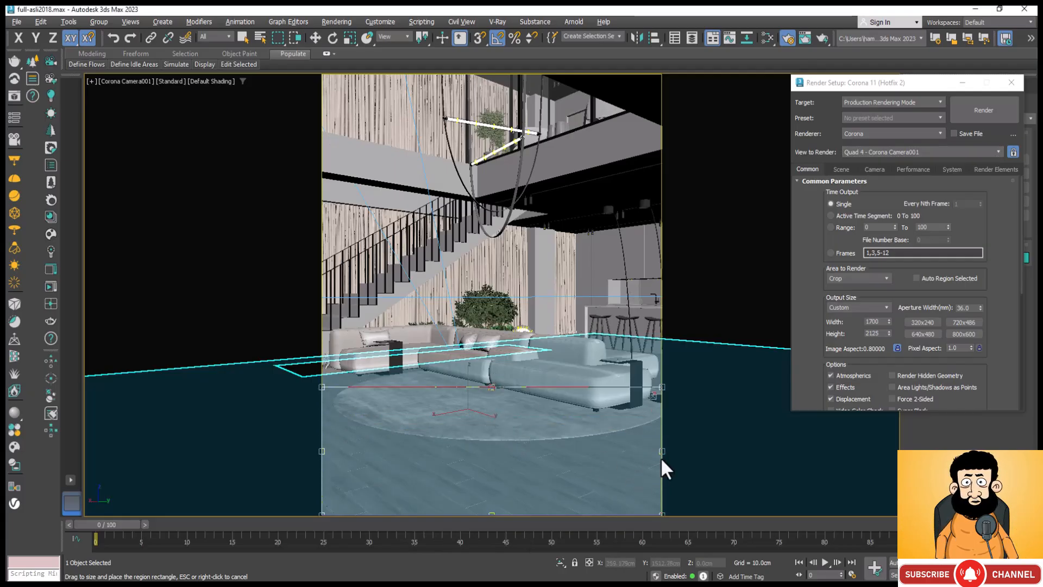
left_click_drag(661, 451, 602, 462)
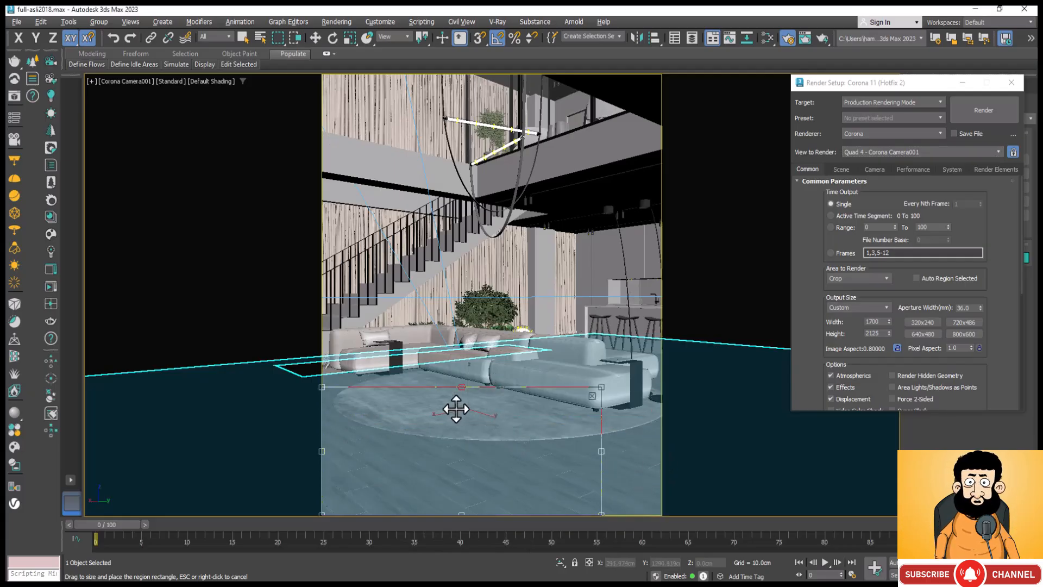
left_click_drag(462, 387, 474, 445)
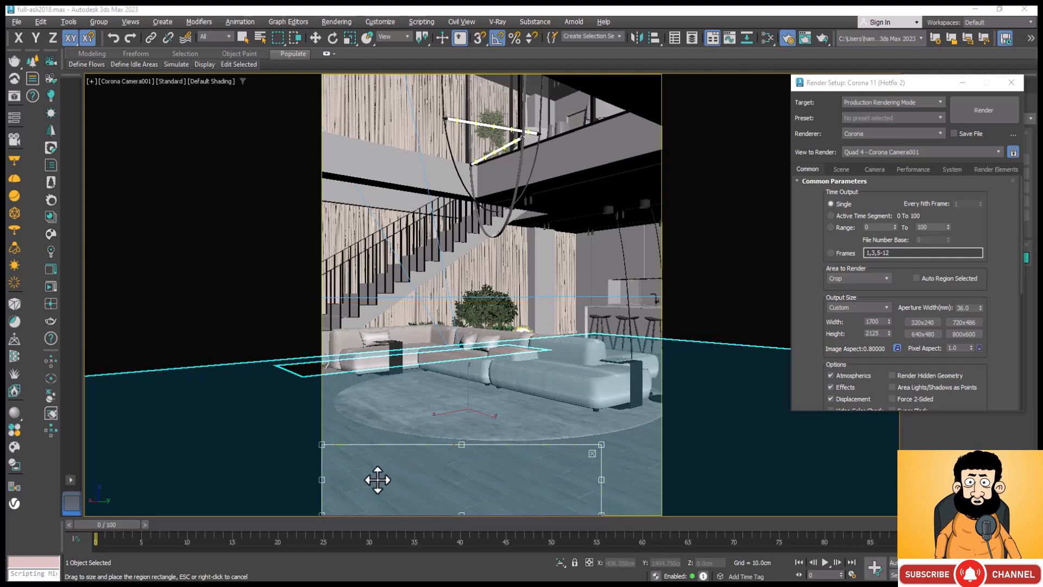
left_click_drag(462, 513, 463, 509)
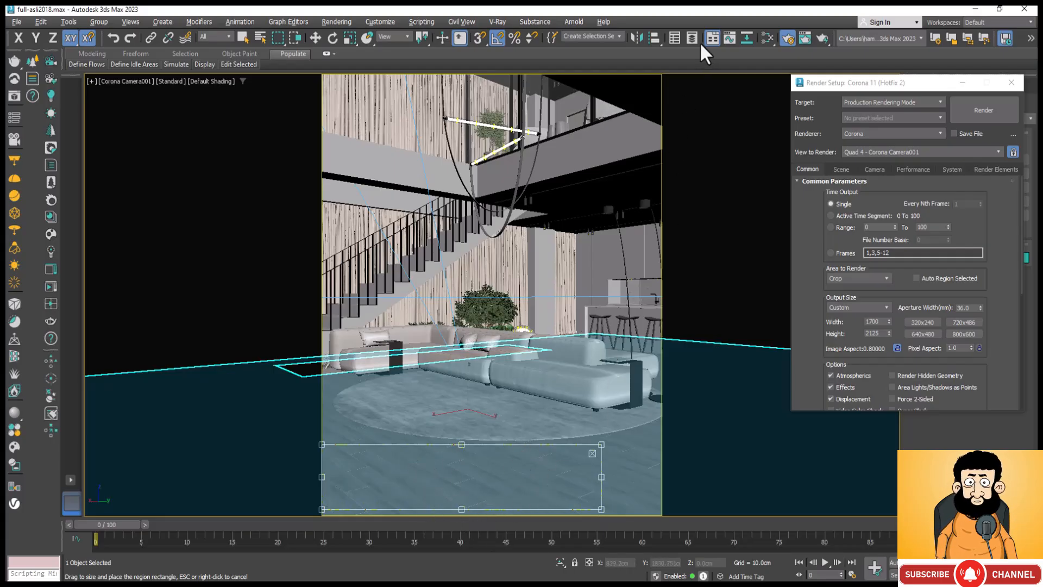
left_click(822, 37)
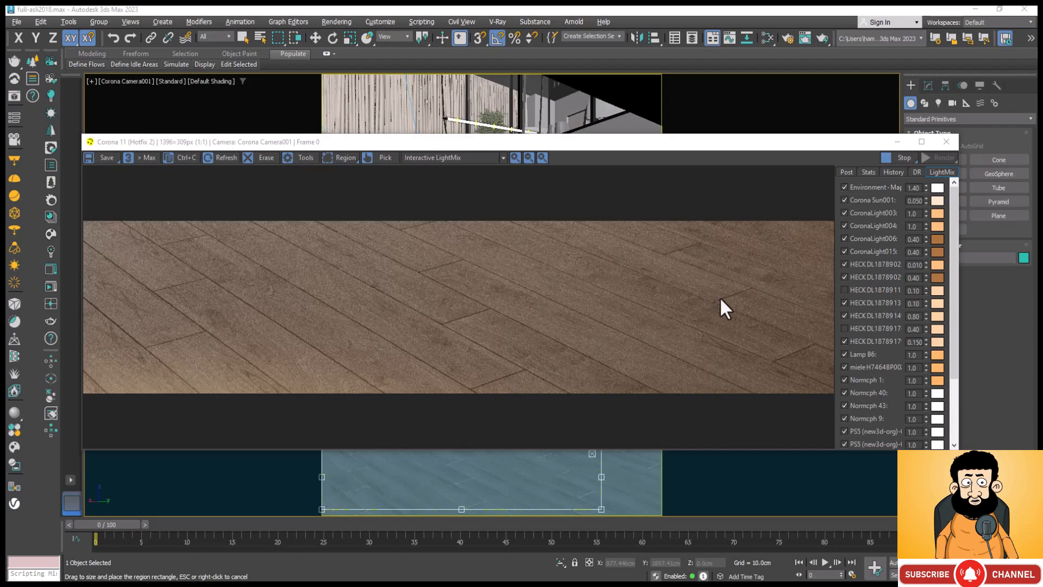
left_click(328, 120)
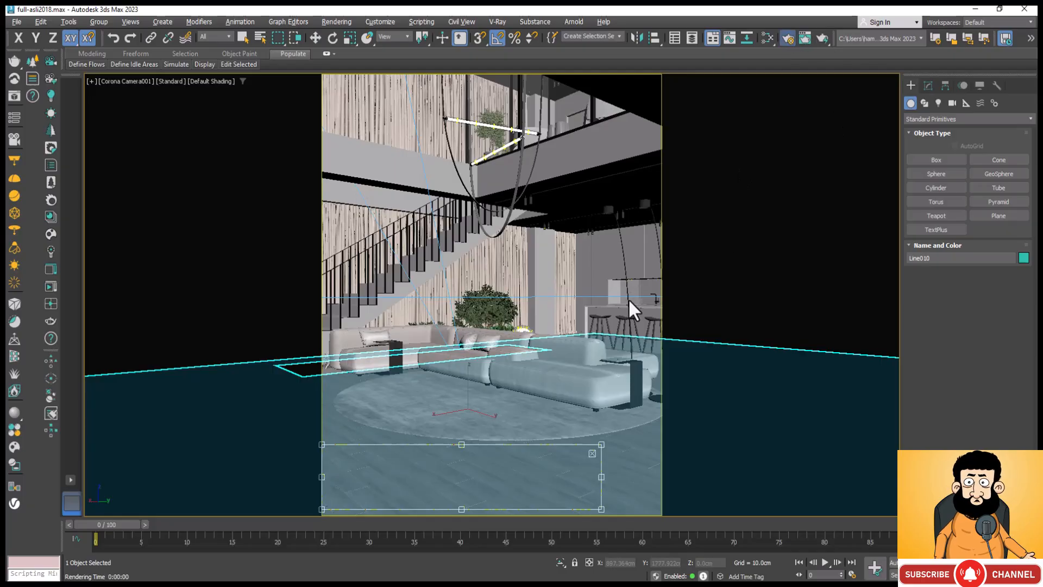
Step: In the enlarged Slate Material Editor, add a new CoronaPhysicalMtl to an empty area of View1
key("F10")
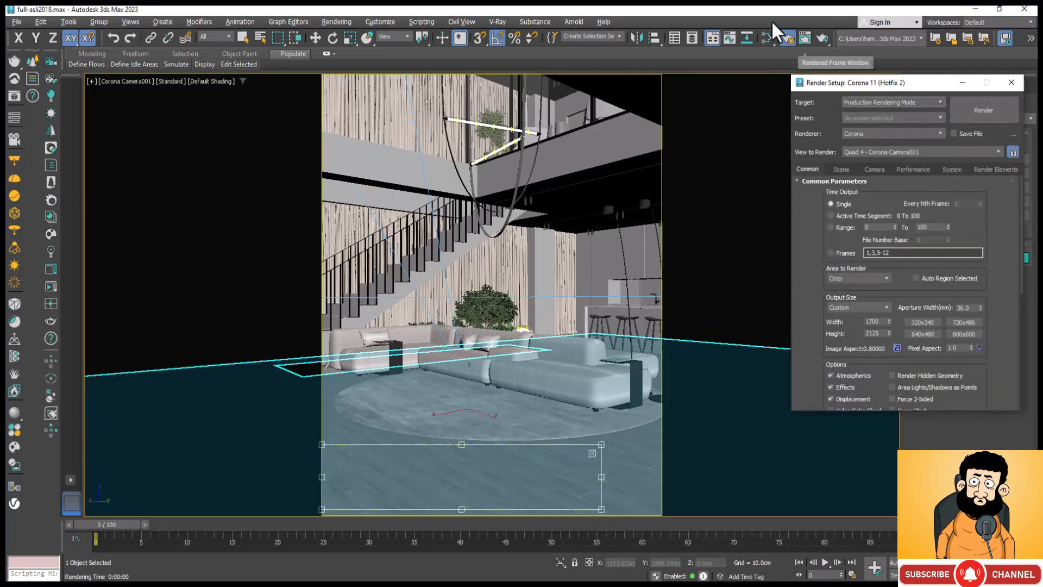
left_click(768, 39)
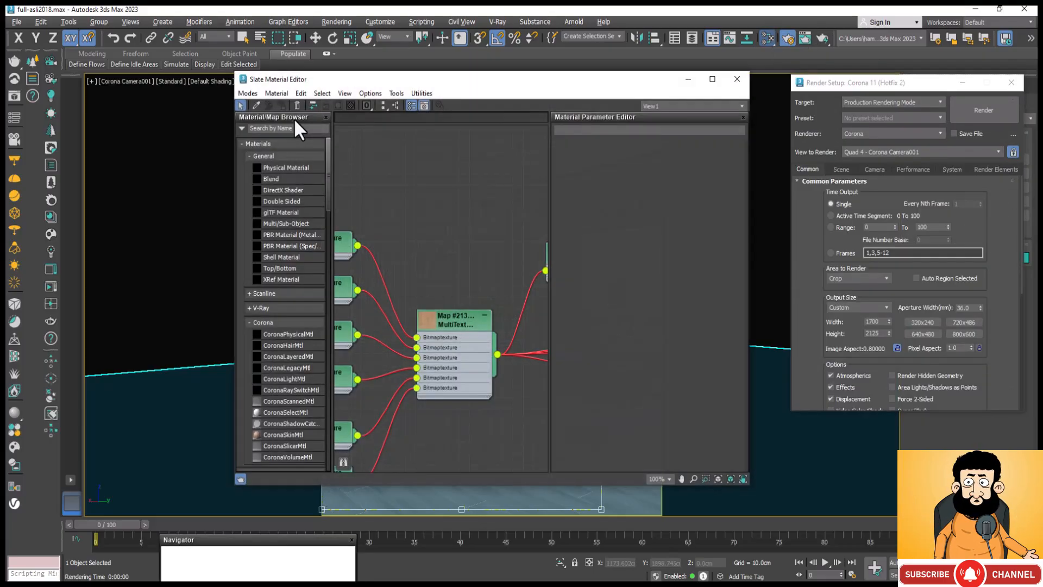
left_click(712, 79)
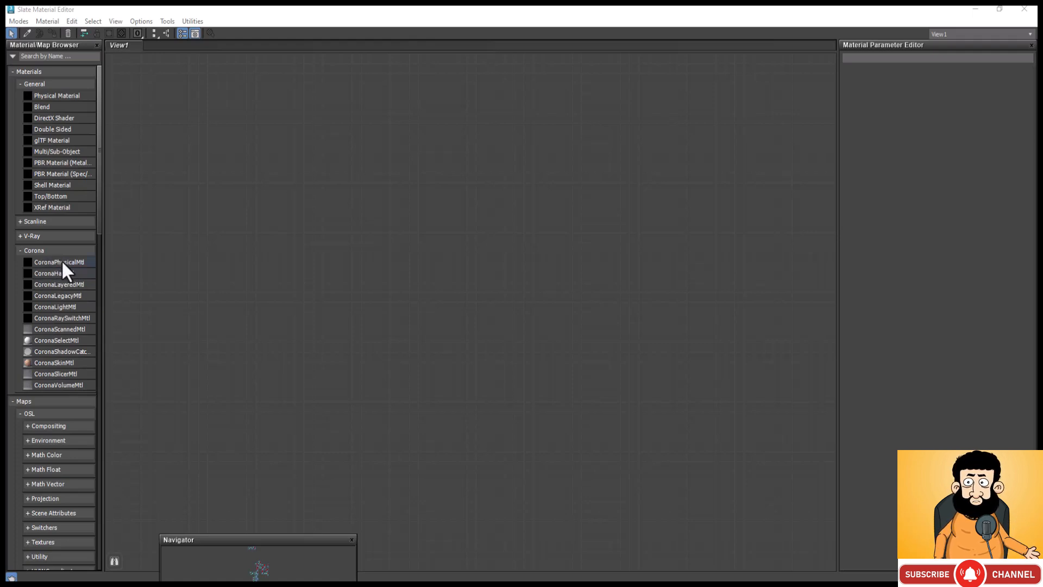
left_click_drag(62, 261, 139, 287)
left_click_drag(436, 219, 426, 214)
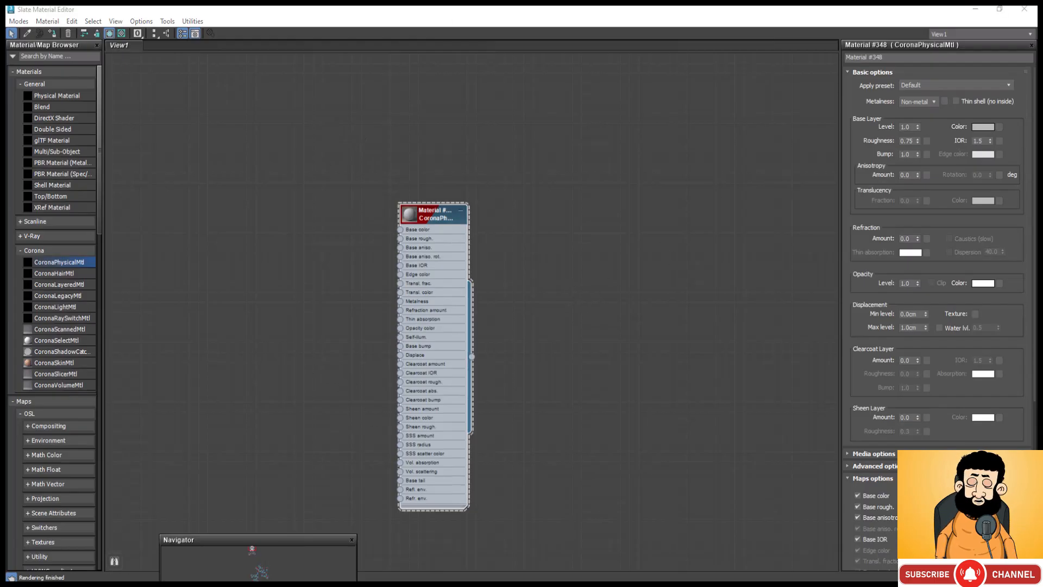
Step: Set the new material's metalness to Metal and its base color to near-black, RGB 5, 5, 5
left_click(934, 103)
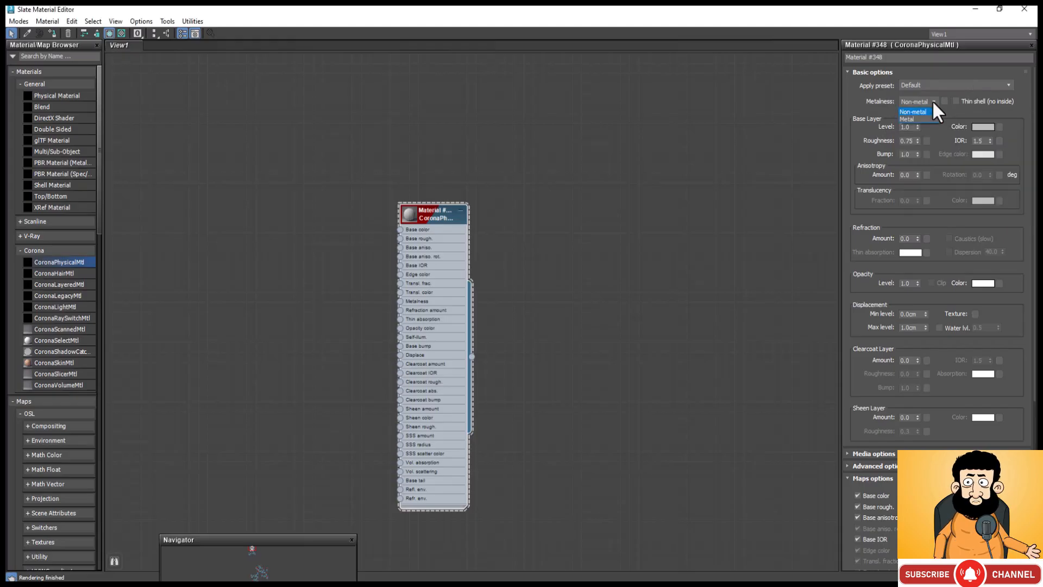
left_click(924, 118)
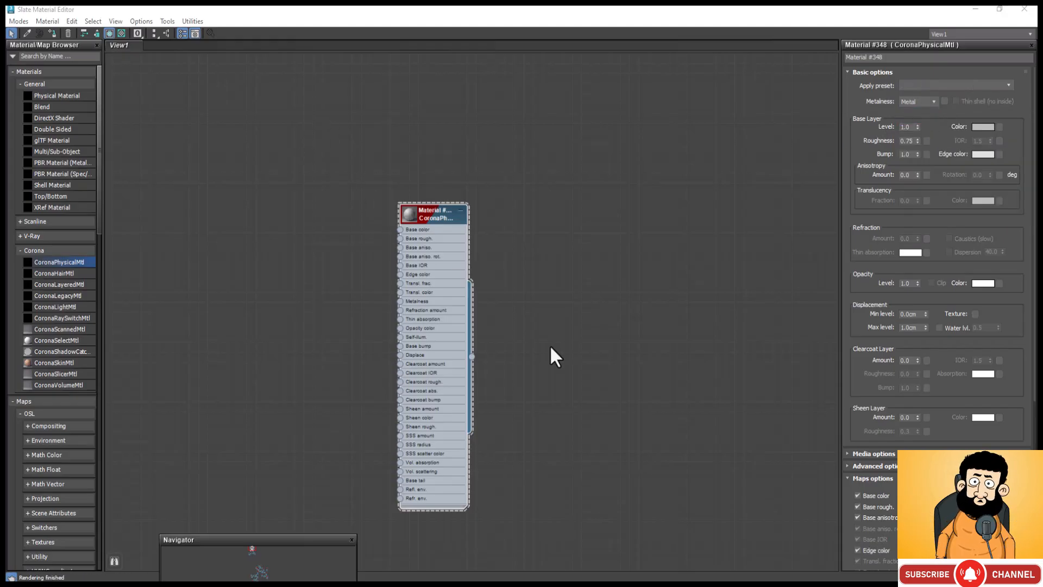
left_click(987, 127)
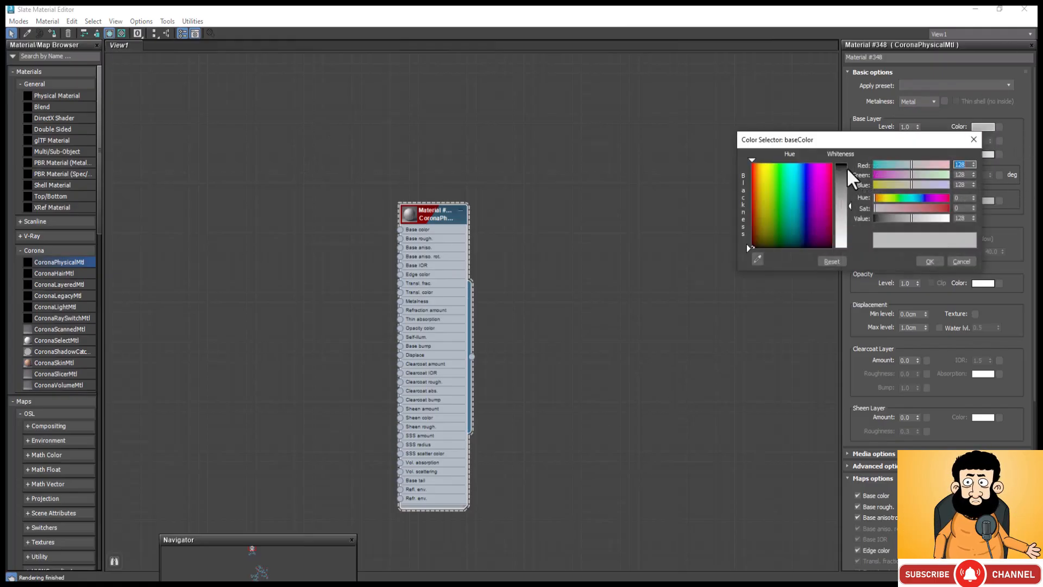
left_click(845, 168)
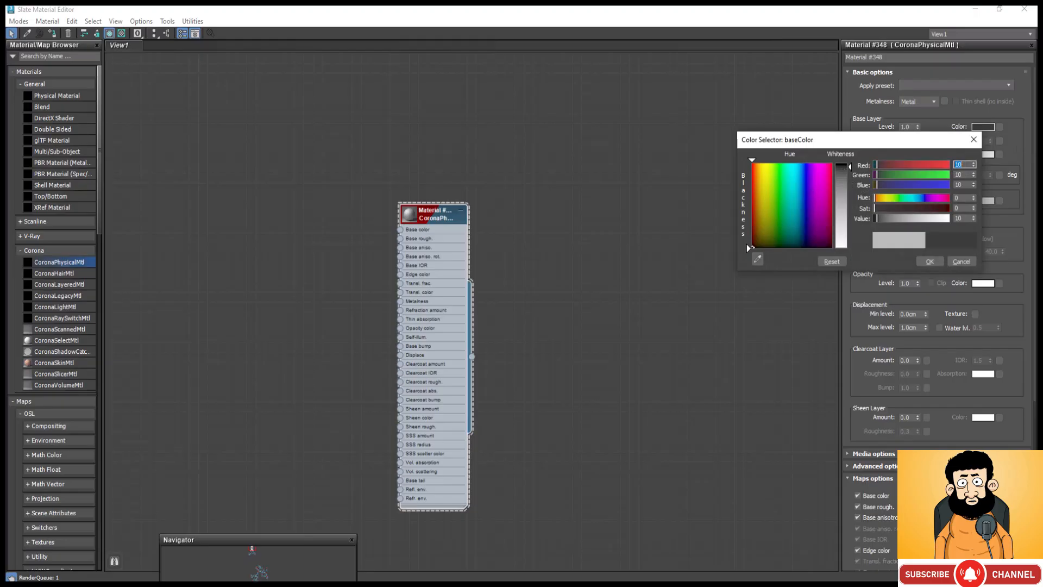
left_click(844, 166)
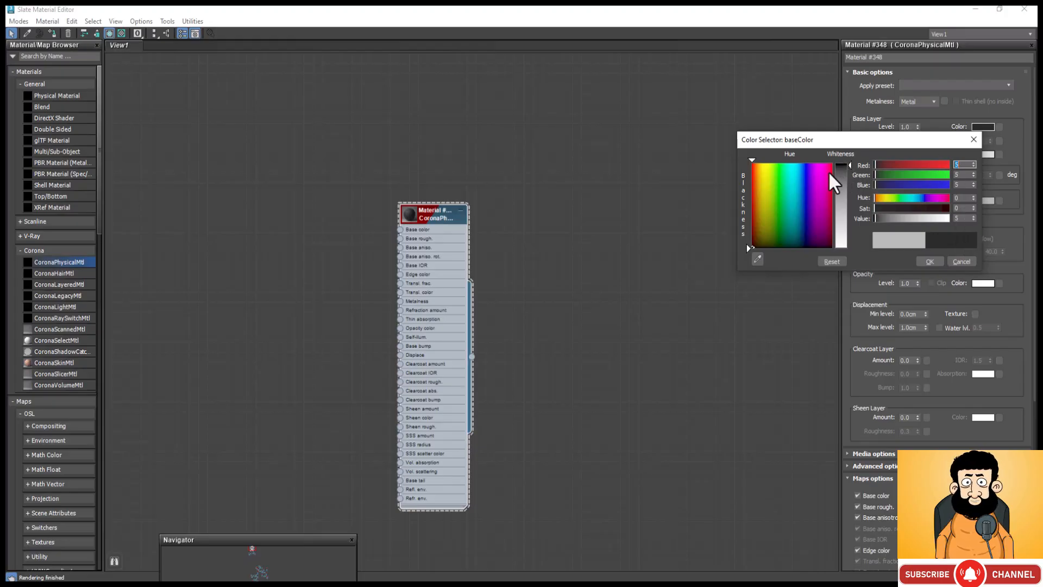
left_click(930, 261)
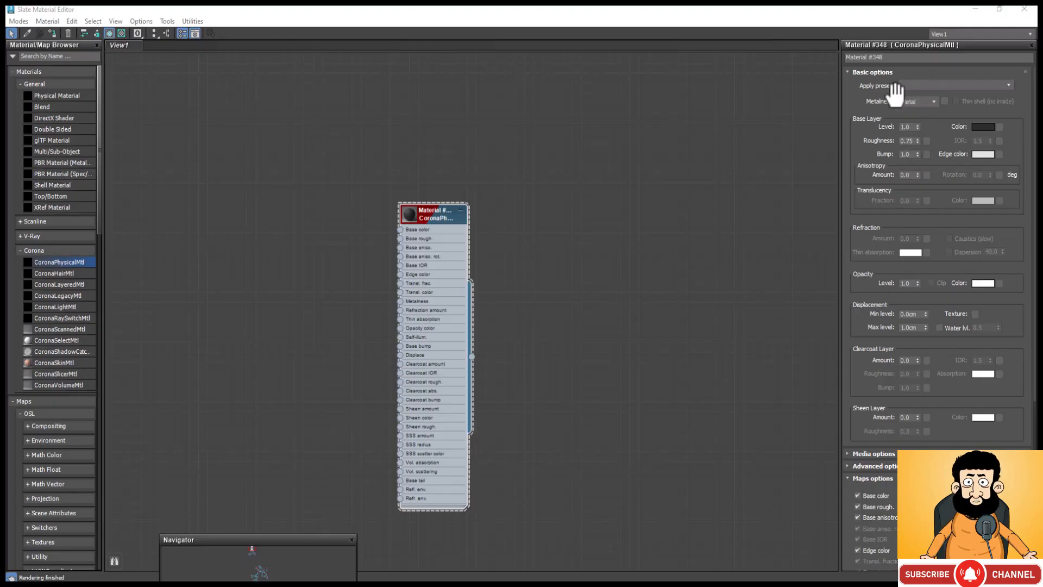
Step: Set the dark metal material's base roughness to 0.7 and check it in a preview window
left_click(909, 142)
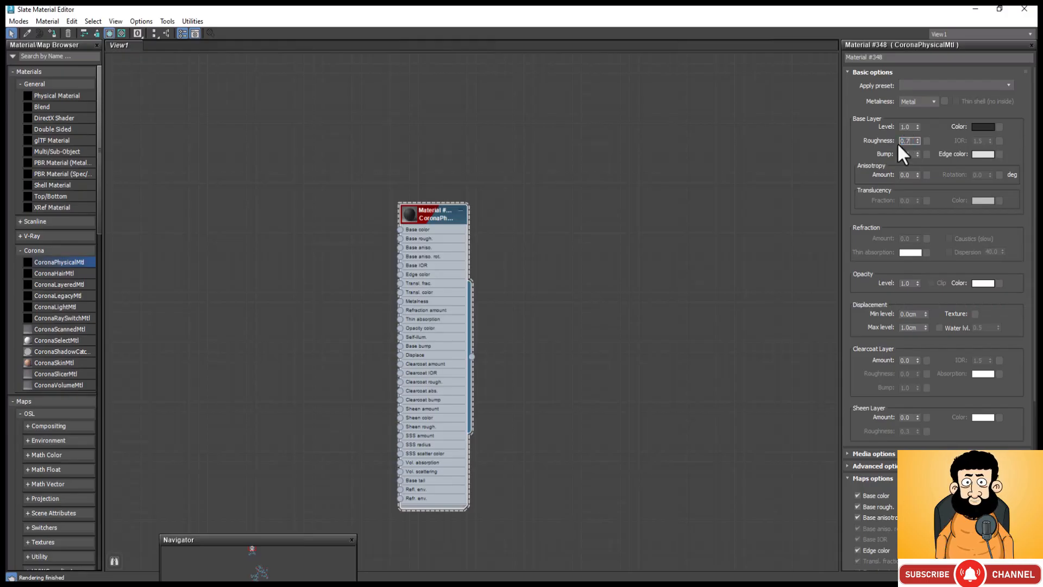
left_click(791, 167)
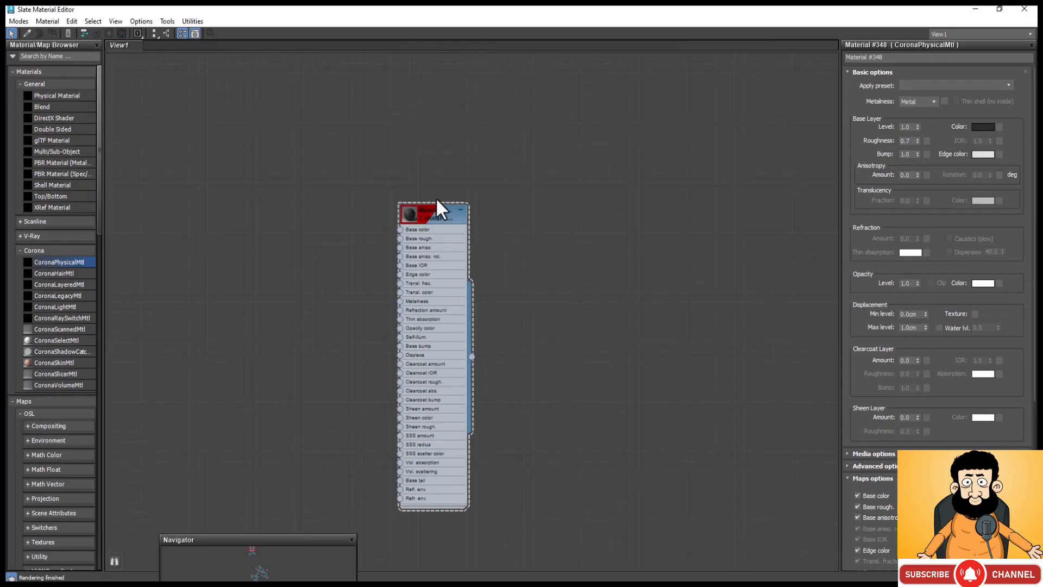
right_click(407, 216)
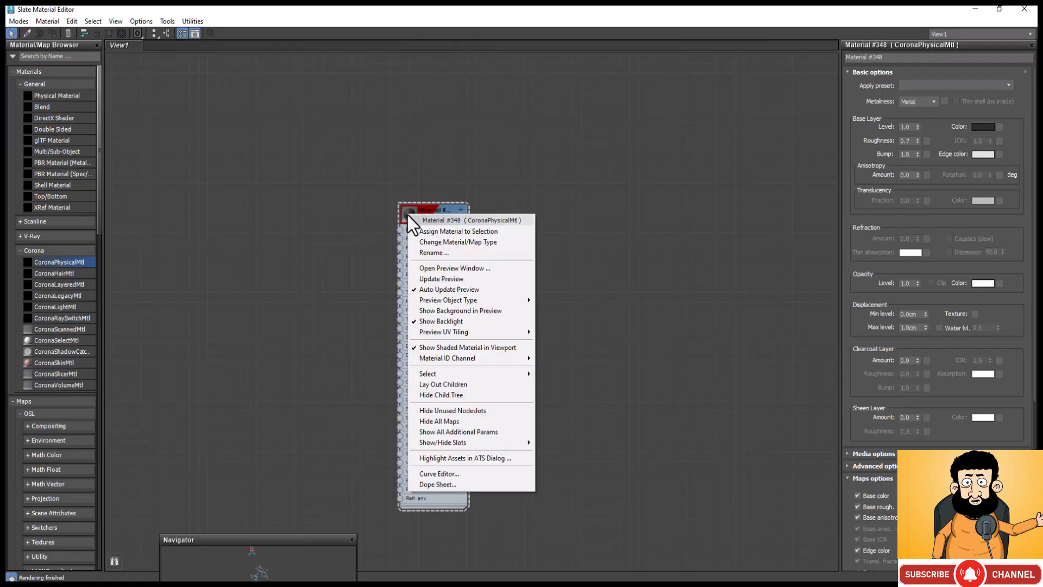
left_click(485, 267)
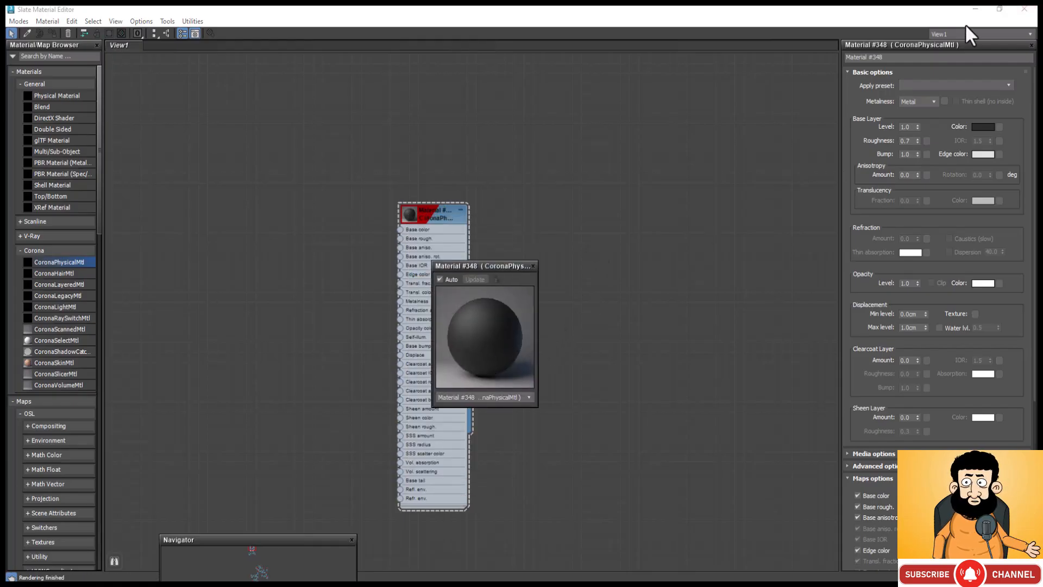
left_click(975, 10)
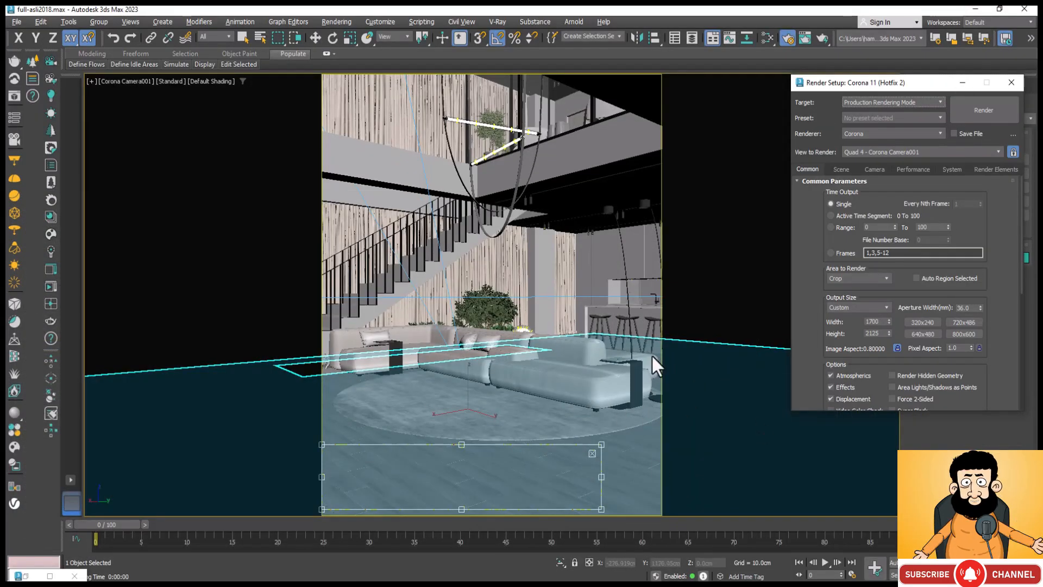
Step: Close the render settings and, in a shaded perspective view from outside the building, select the upper window frame, loomwindow001
left_click(1012, 83)
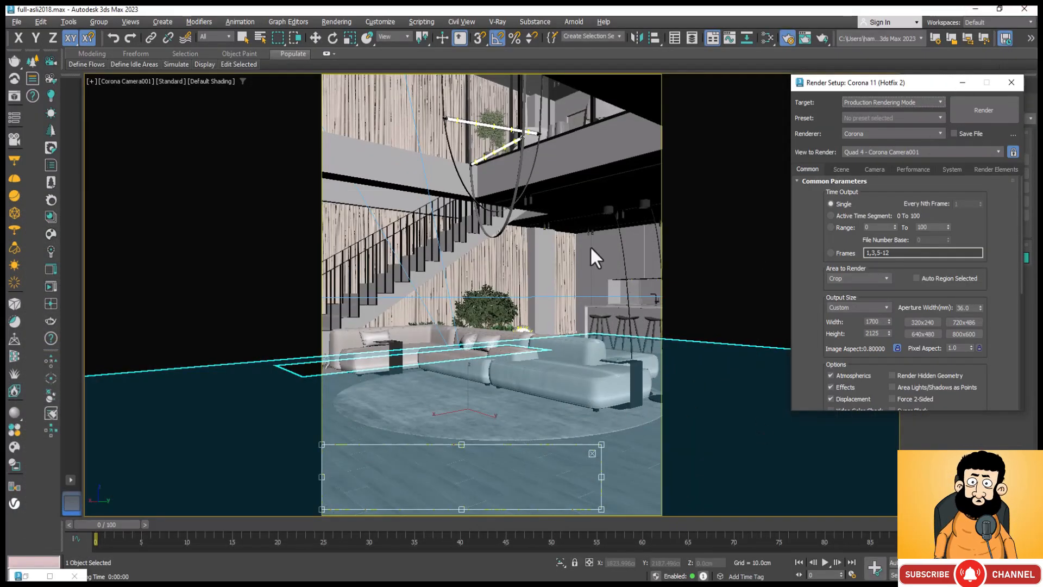
key("p")
key("q")
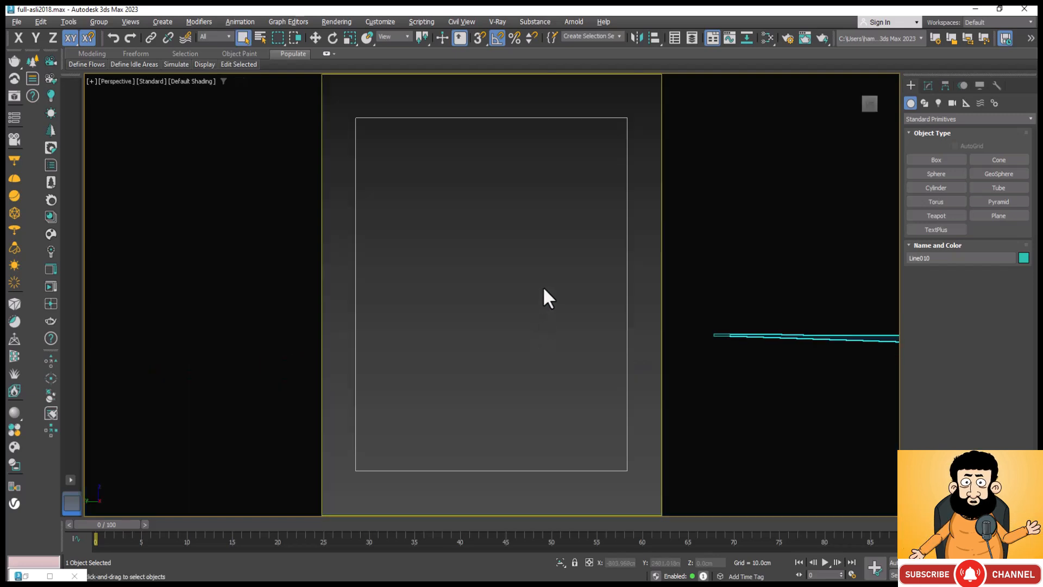
scroll(546, 295, "up", 5)
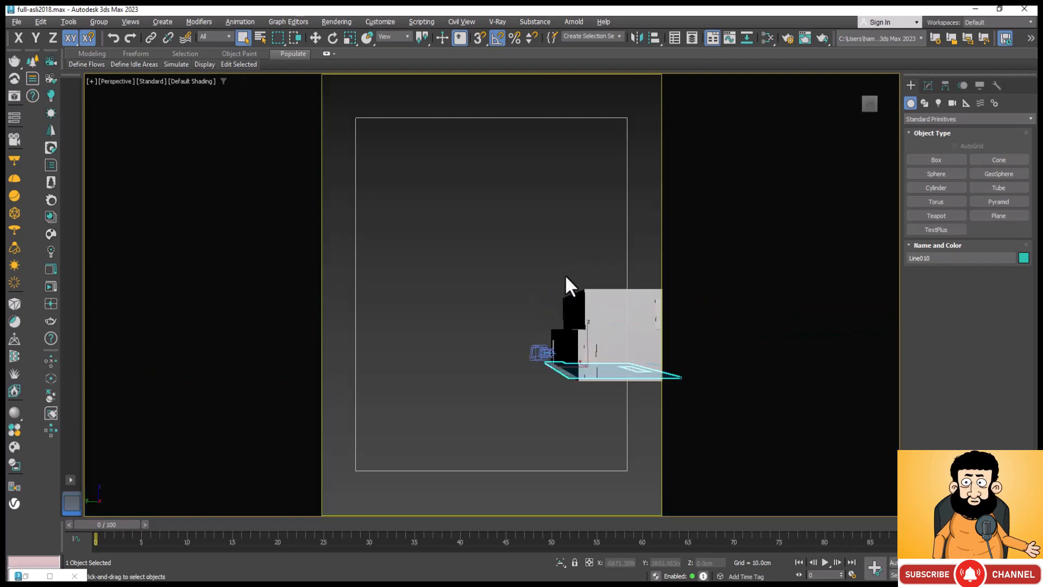
middle_click_drag(531, 394, 589, 431, "alt")
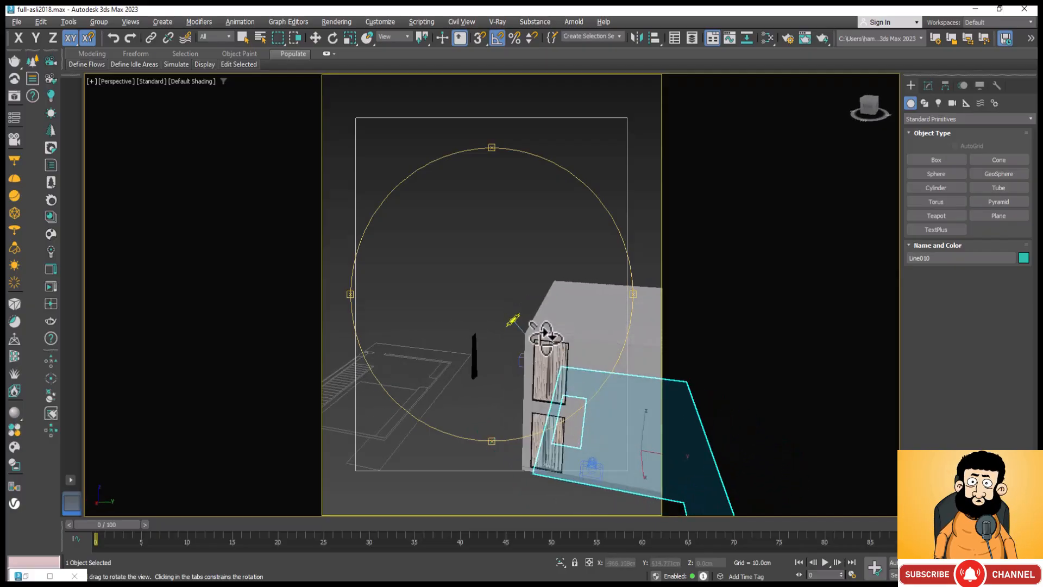
scroll(535, 348, "up", 3)
left_click(535, 348)
scroll(530, 350, "up", 3)
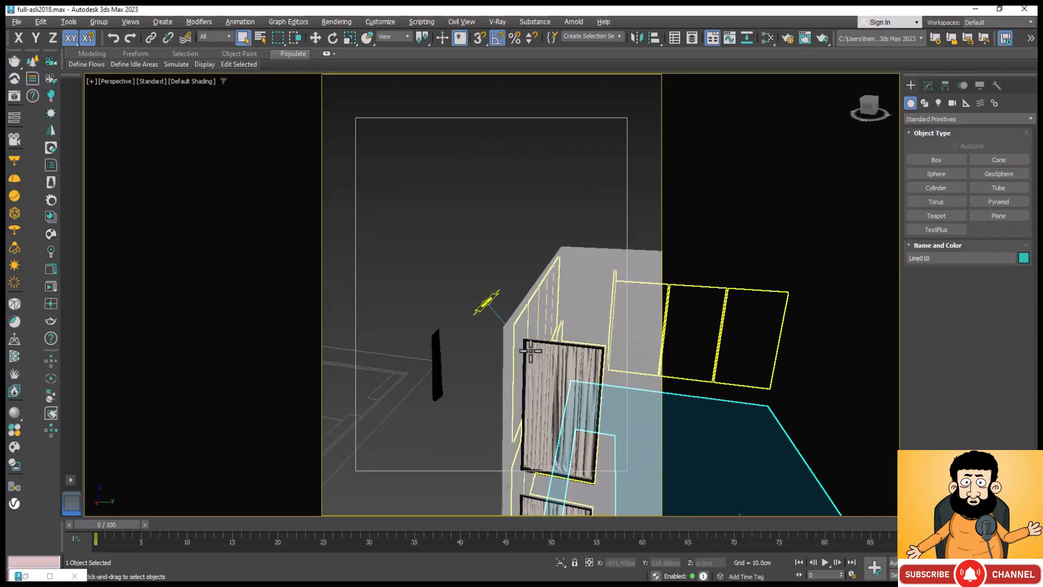
left_click(515, 358)
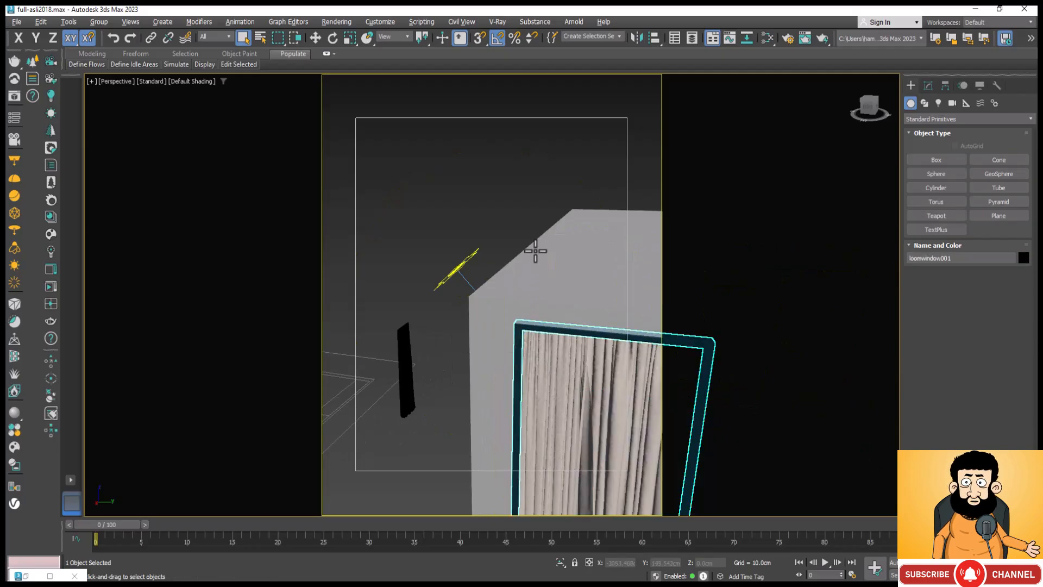
Step: Add the window frame directly below on the lower storey to the selection
scroll(536, 249, "down", 4)
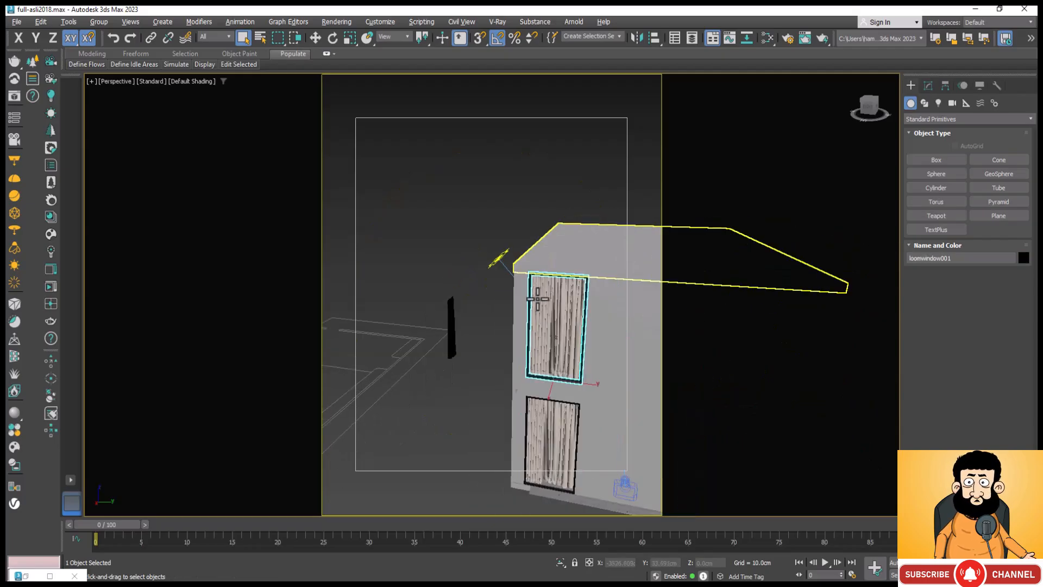
scroll(526, 412, "up", 5)
left_click(526, 413, "ctrl")
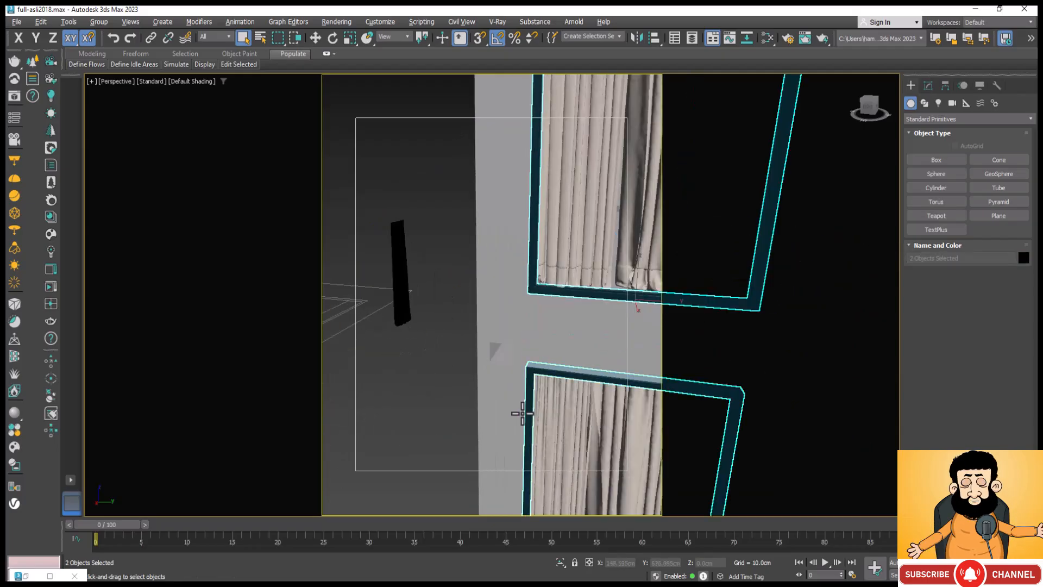
scroll(490, 357, "down", 3)
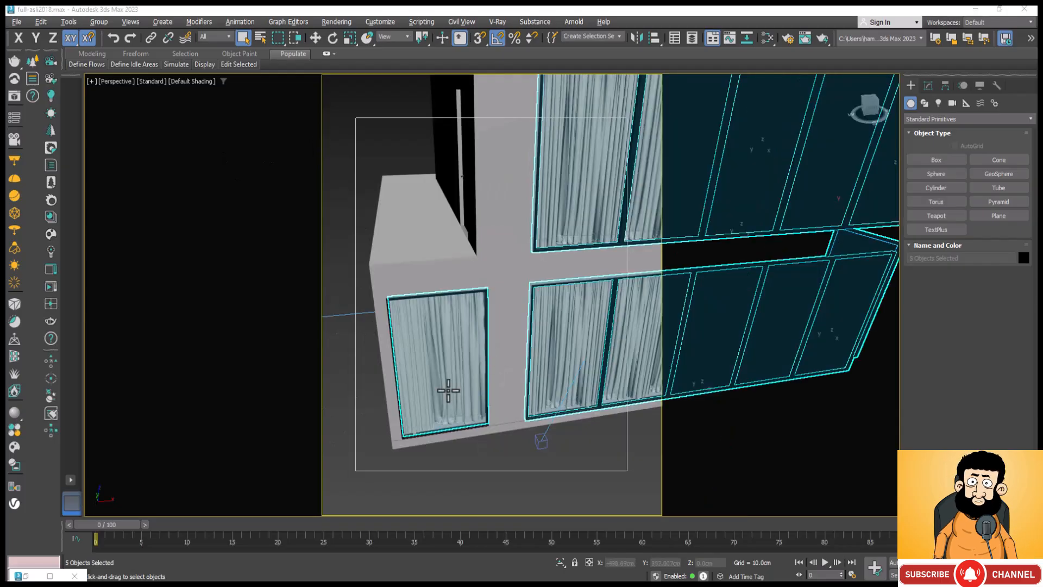
scroll(443, 391, "down", 5)
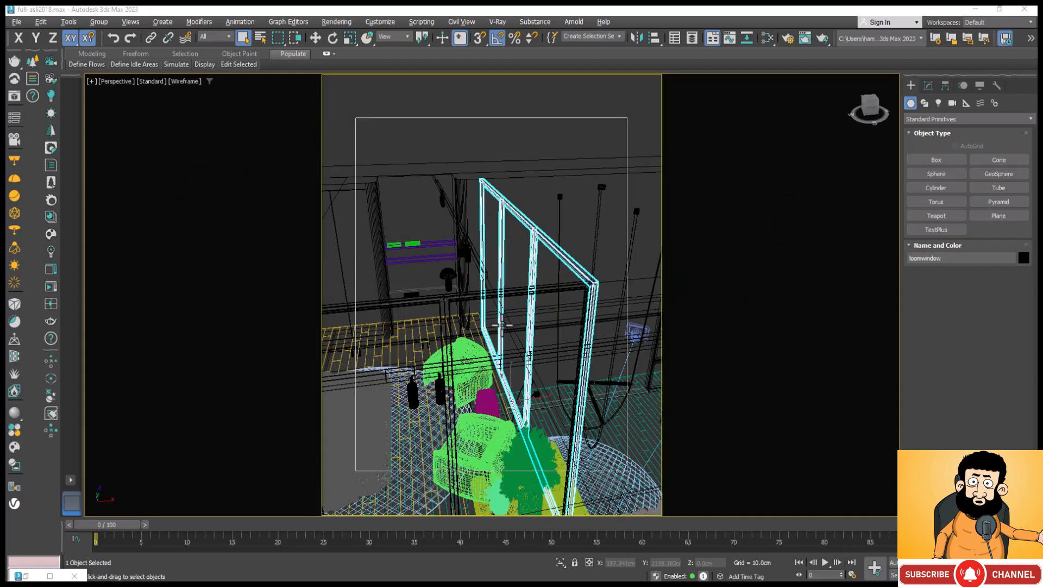
Step: Add the adjoining two-panel frame to the selected interior frame, loomwindow, and assign the dark metal CoronaPhysicalMtl to both
left_click(483, 295, "ctrl")
key("z")
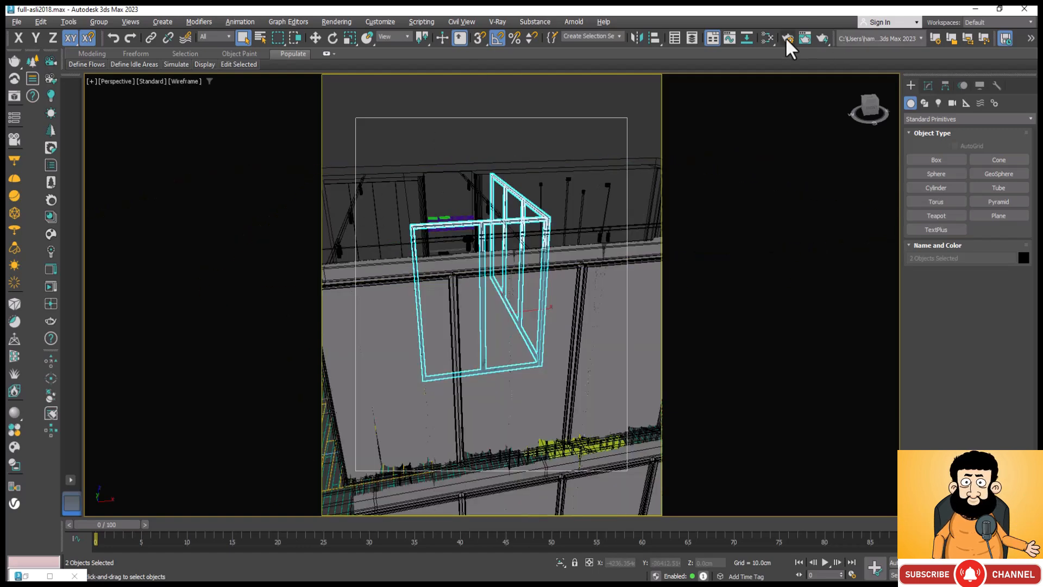
left_click(766, 37)
double_click(452, 227)
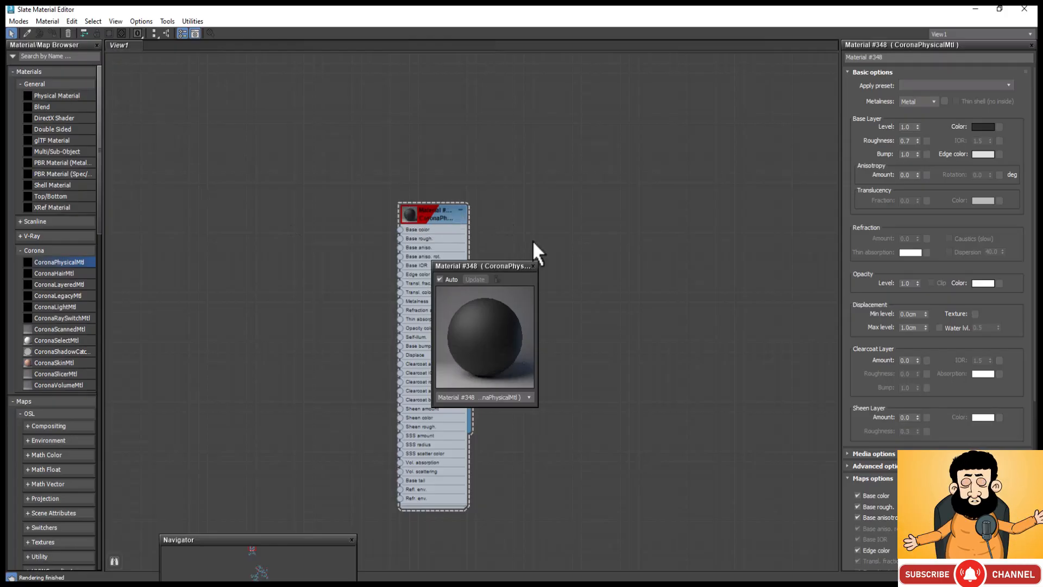
left_click(533, 266)
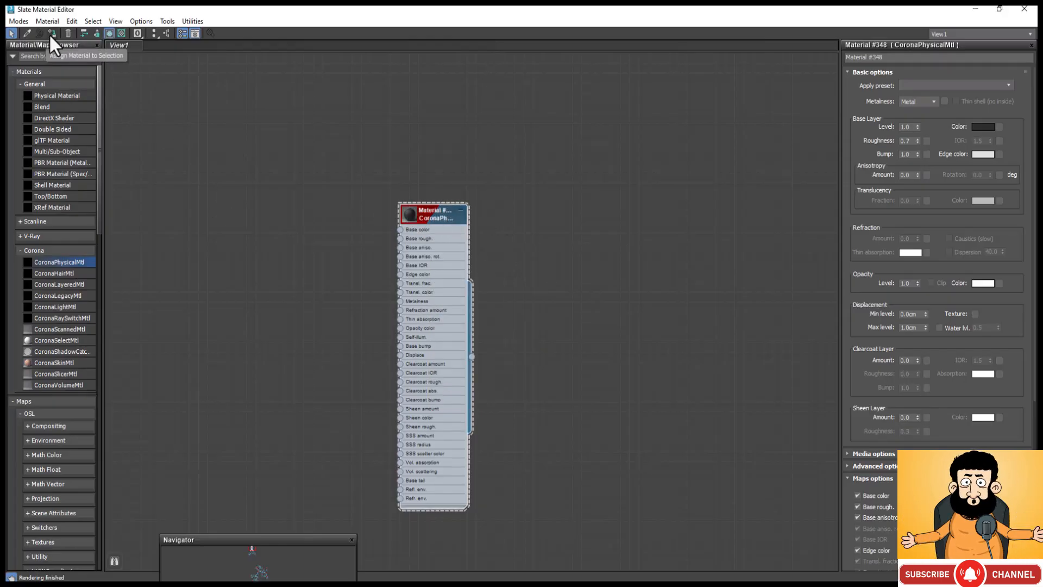
left_click(973, 10)
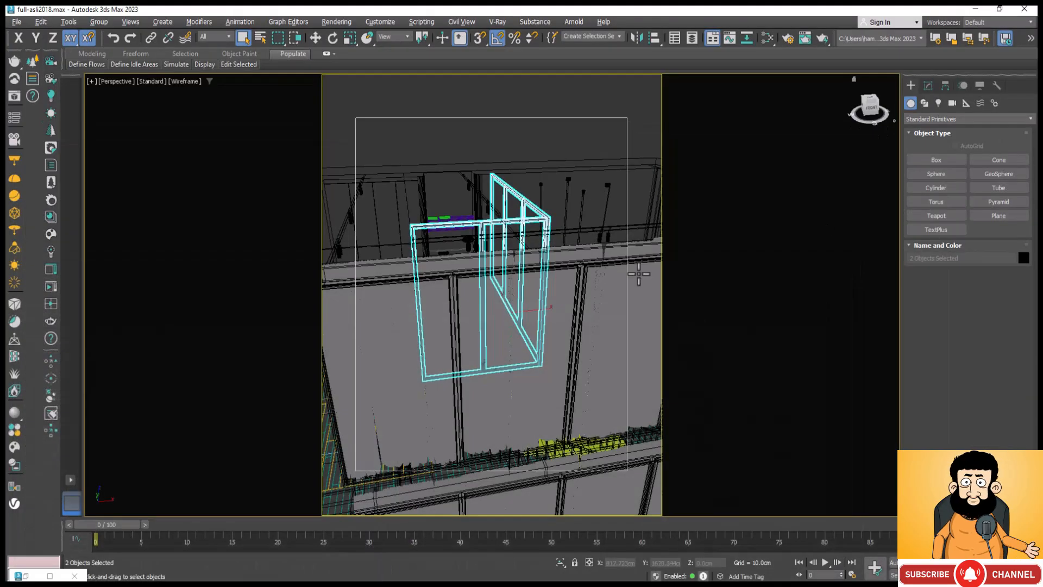
Step: Select the staircase with its railings, Line009, in the wireframe perspective view and isolate it
scroll(639, 273, "down", 8)
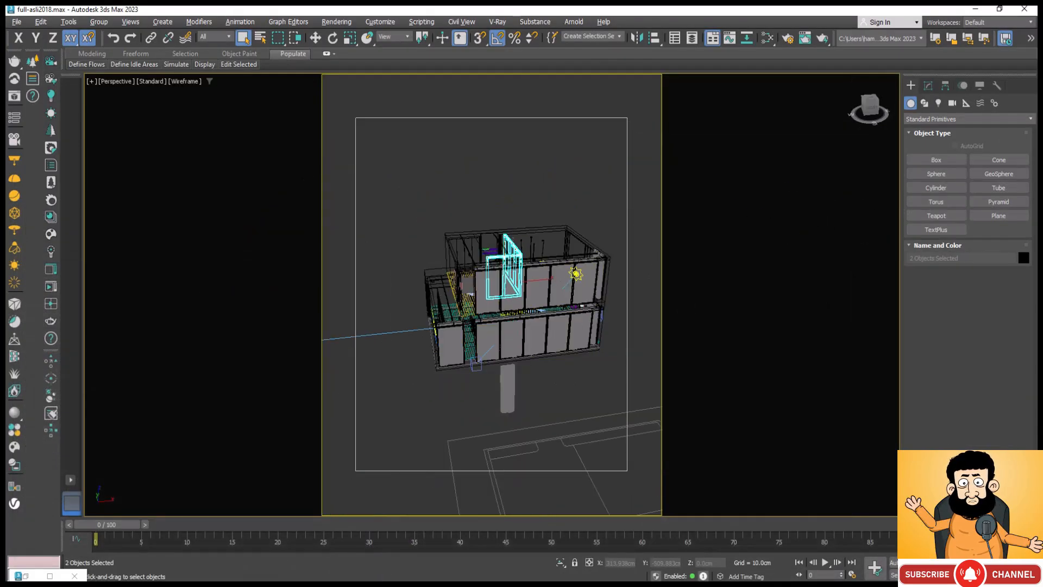
key("ctrl+r")
left_click_drag(577, 361, 450, 366)
scroll(477, 298, "up", 5)
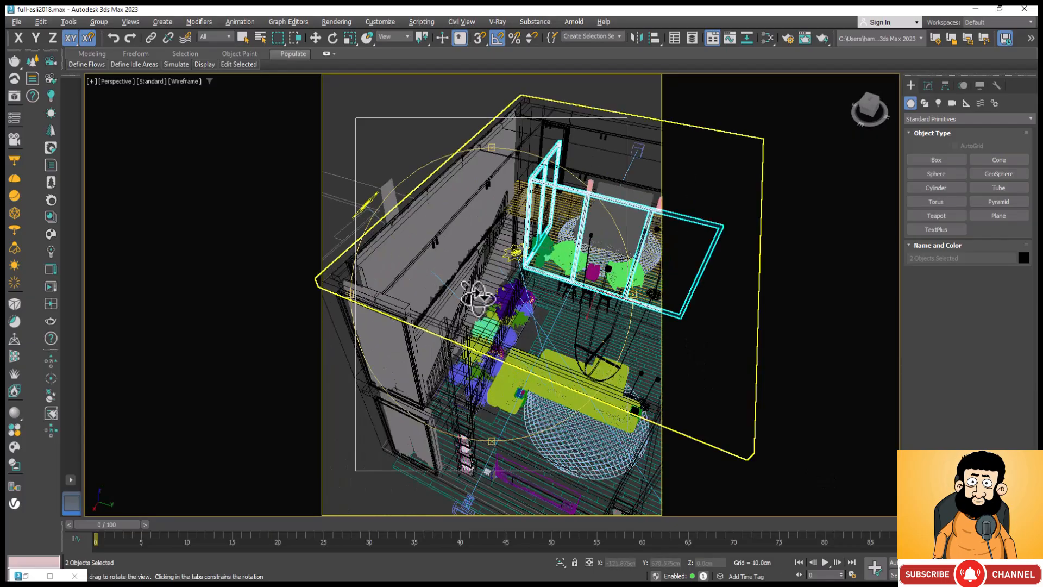
scroll(477, 298, "up", 6)
key("Escape")
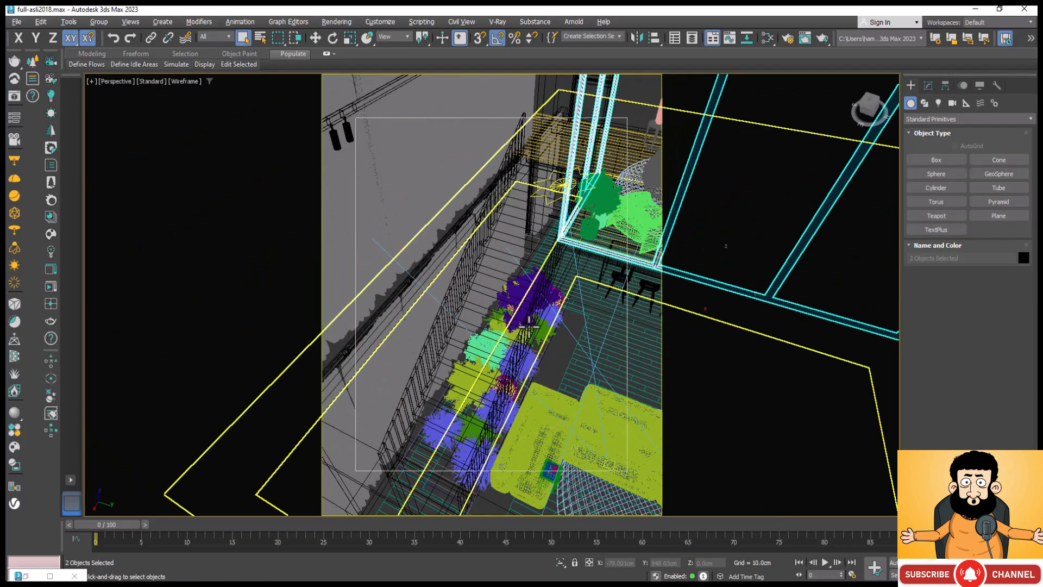
scroll(532, 320, "up", 2)
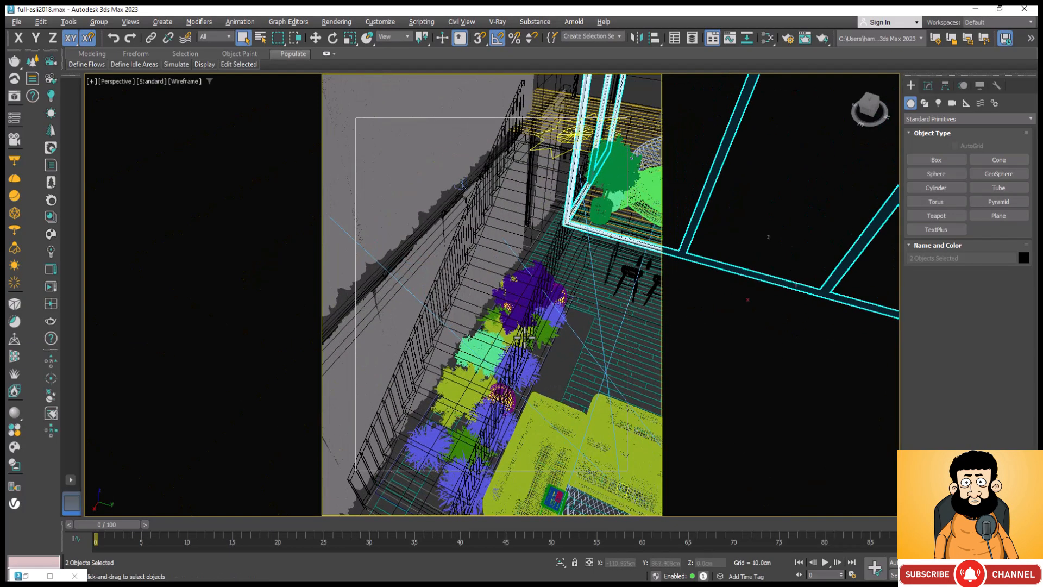
left_click(421, 341)
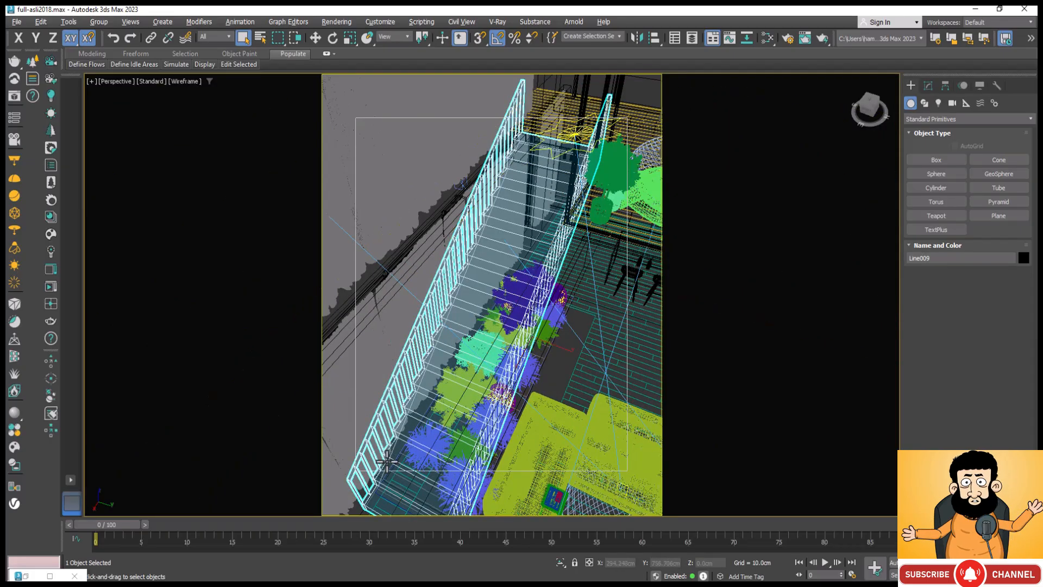
left_click(560, 562)
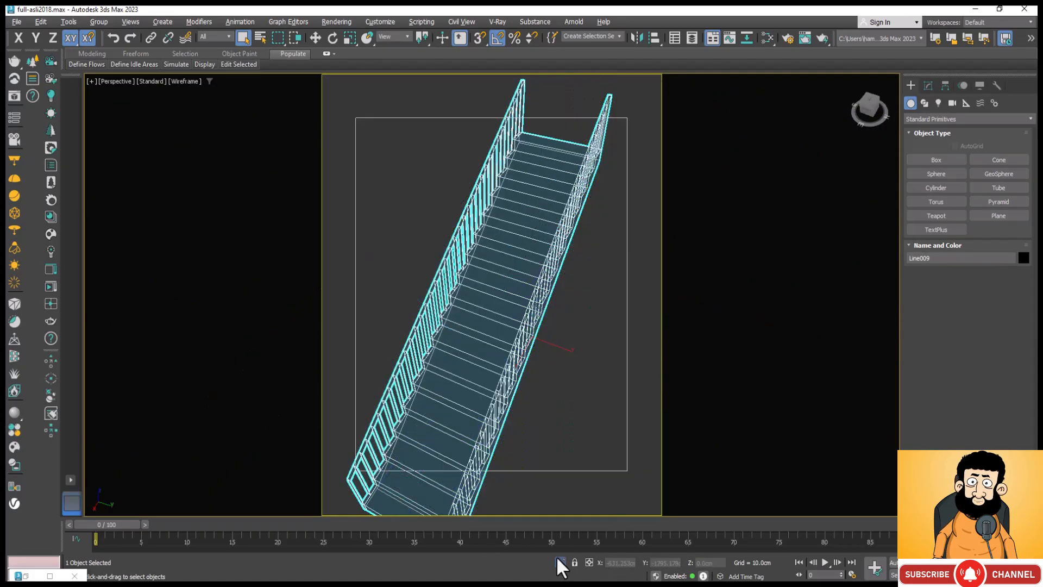
Step: Reselect the isolated staircase, Line009, and select the polygons of its steps at Polygon level
left_click(579, 299)
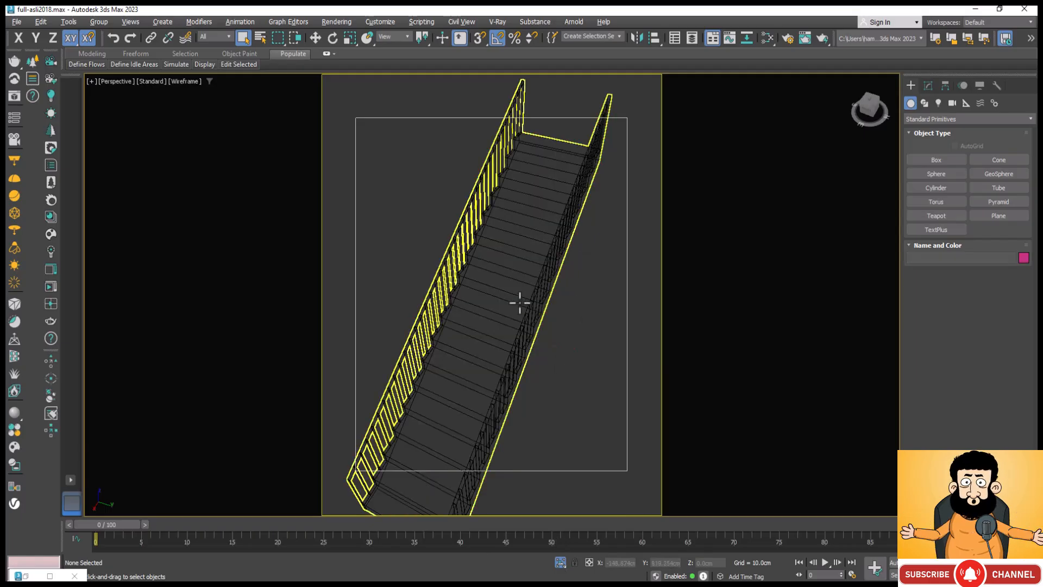
left_click(520, 300)
scroll(568, 190, "down", 3)
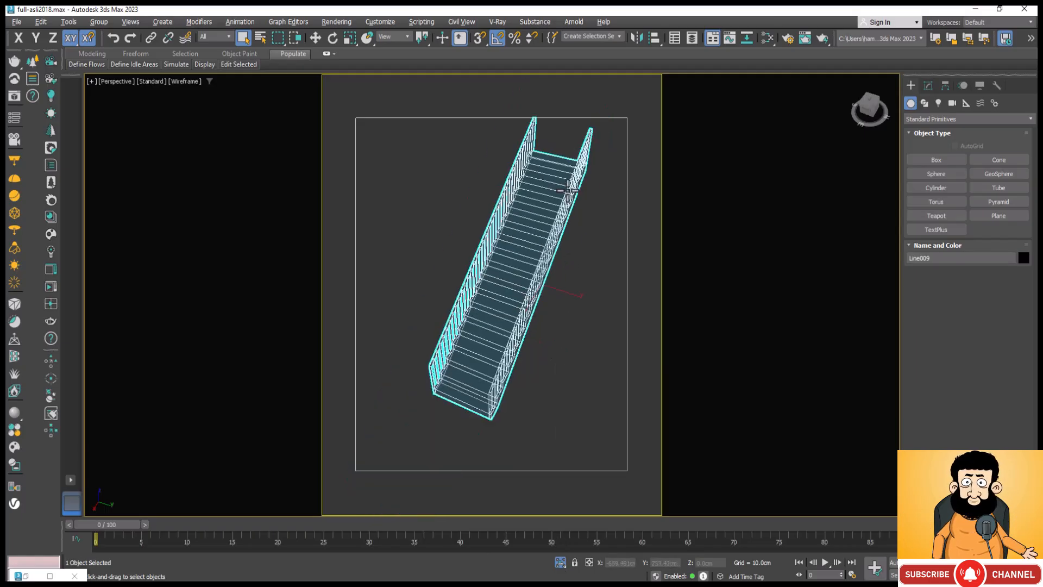
left_click(927, 86)
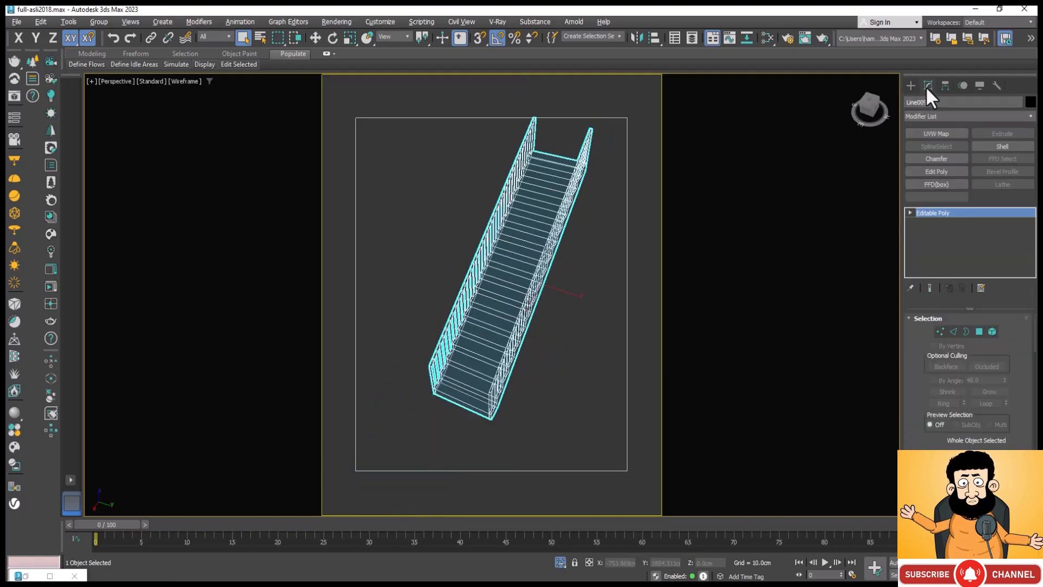
left_click(978, 331)
key("ctrl+a")
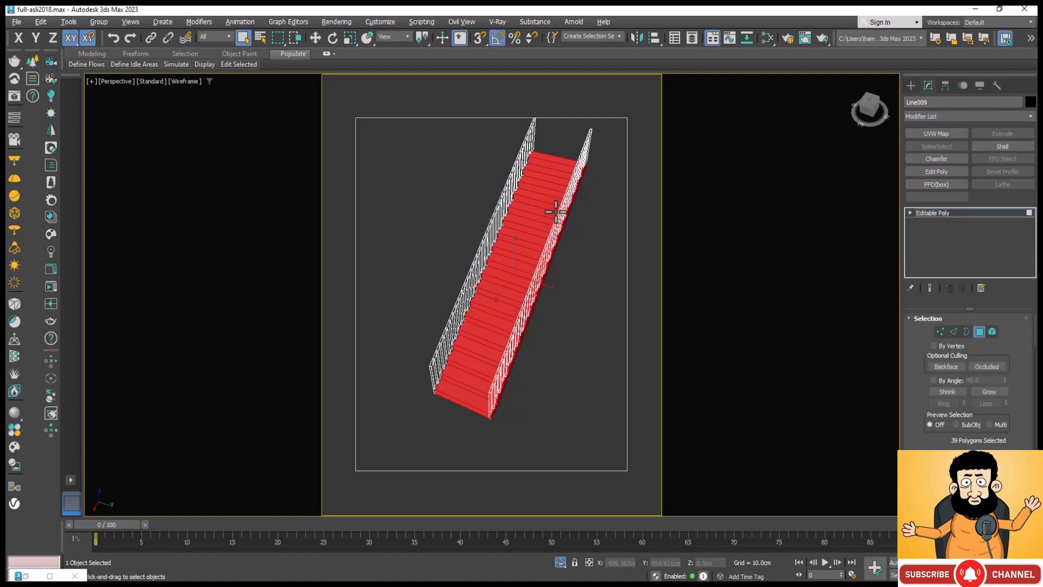
Step: Examine the selected step polygons from the front and along the railing, and look through the polygon editing options
scroll(503, 177, "up", 5)
scroll(508, 187, "down", 3)
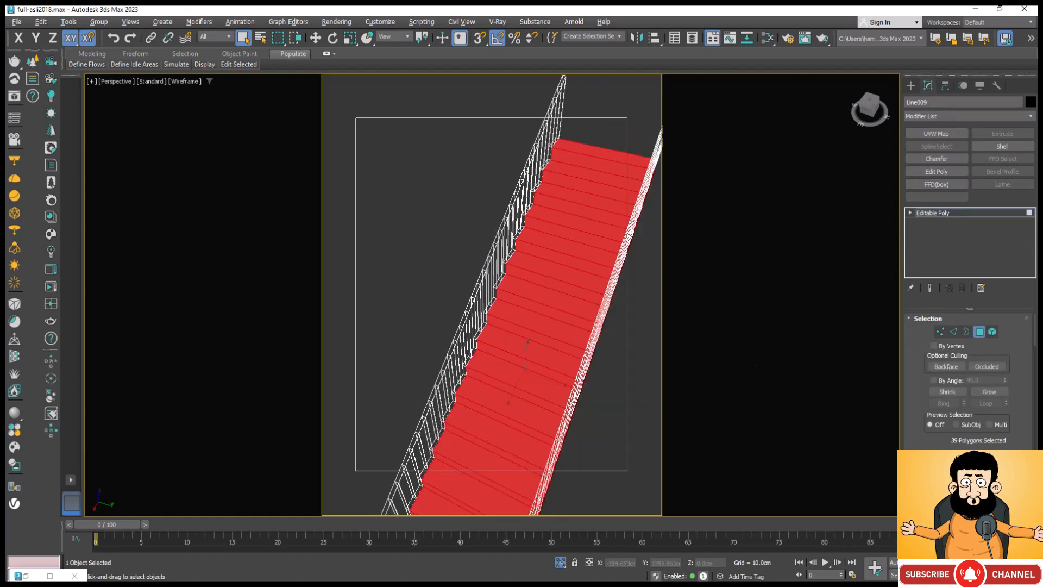
middle_click_drag(552, 401, 565, 369, "alt")
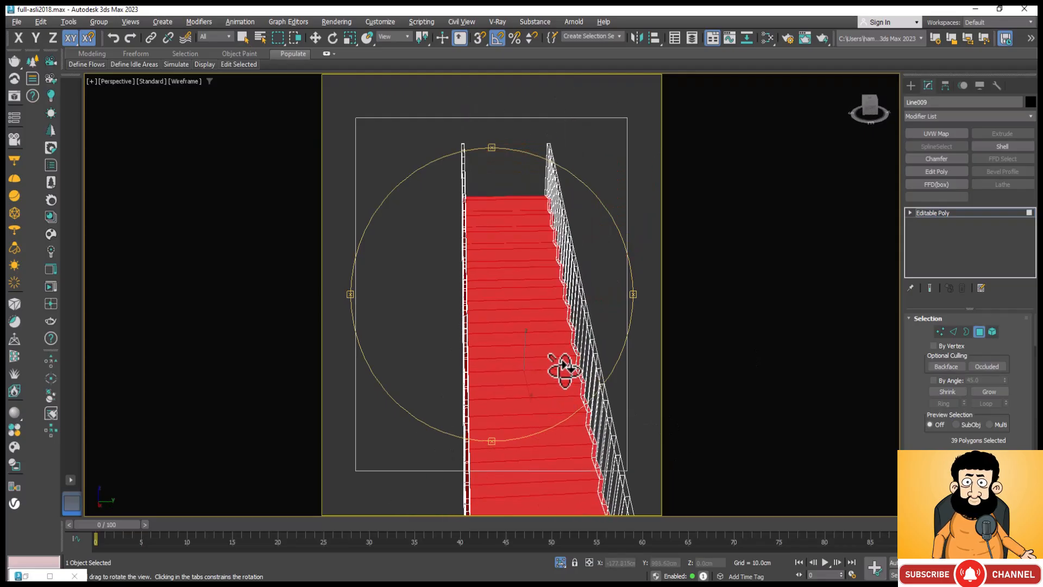
middle_click_drag(533, 182, 530, 170, "alt")
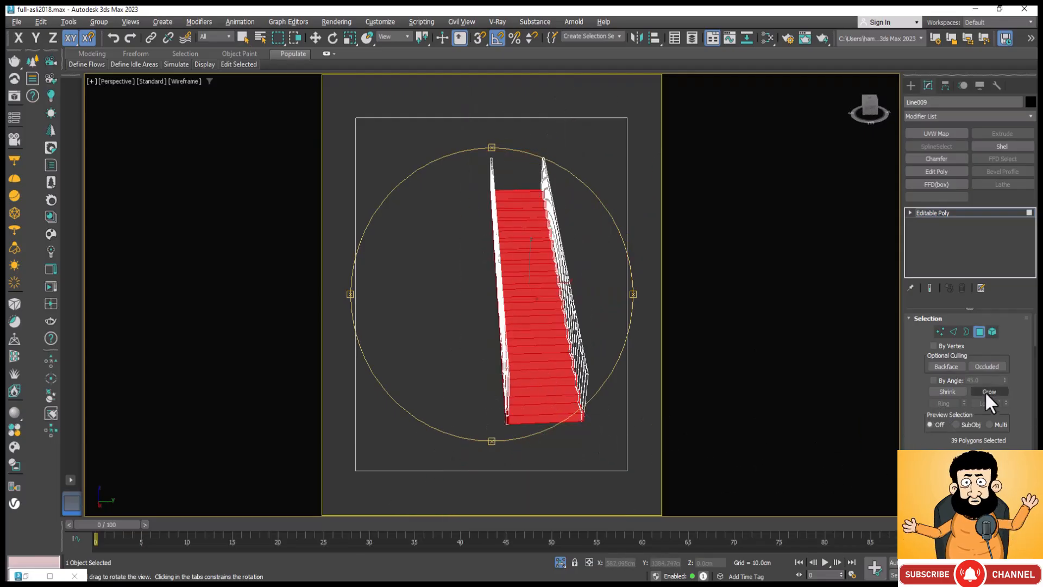
scroll(1015, 384, "down", 10)
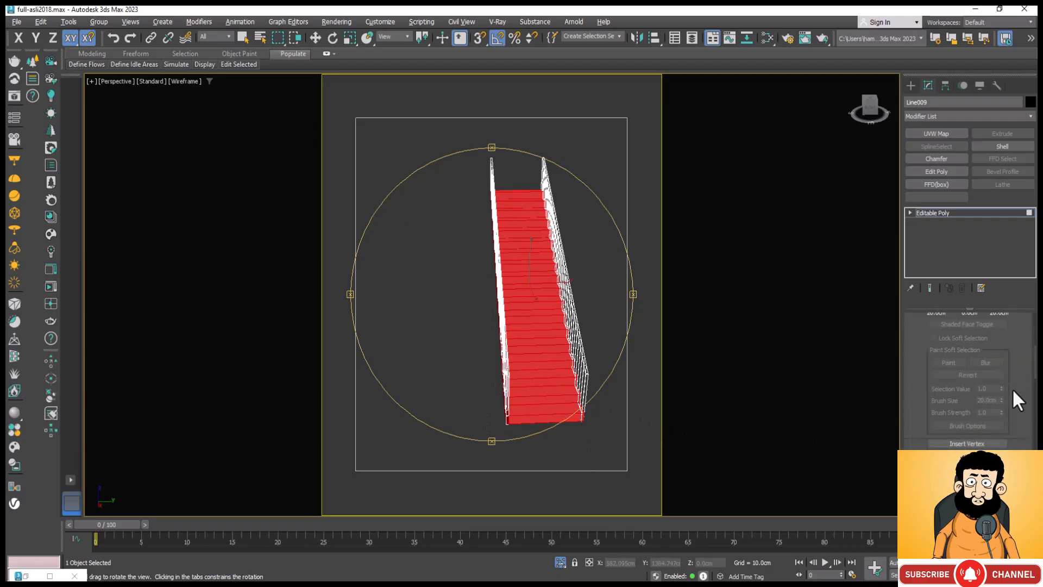
scroll(1012, 388, "down", 2)
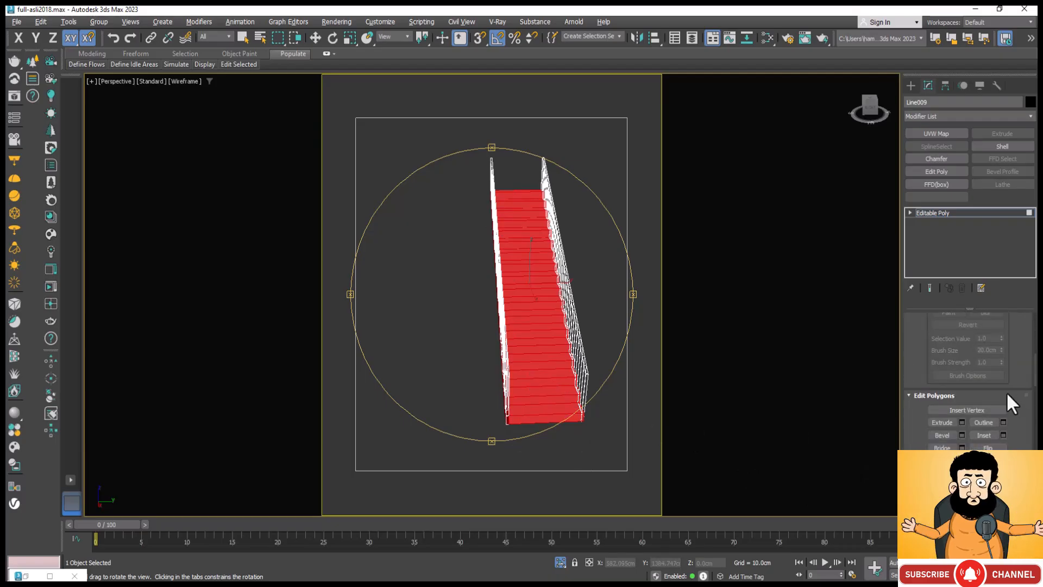
scroll(1008, 397, "down", 2)
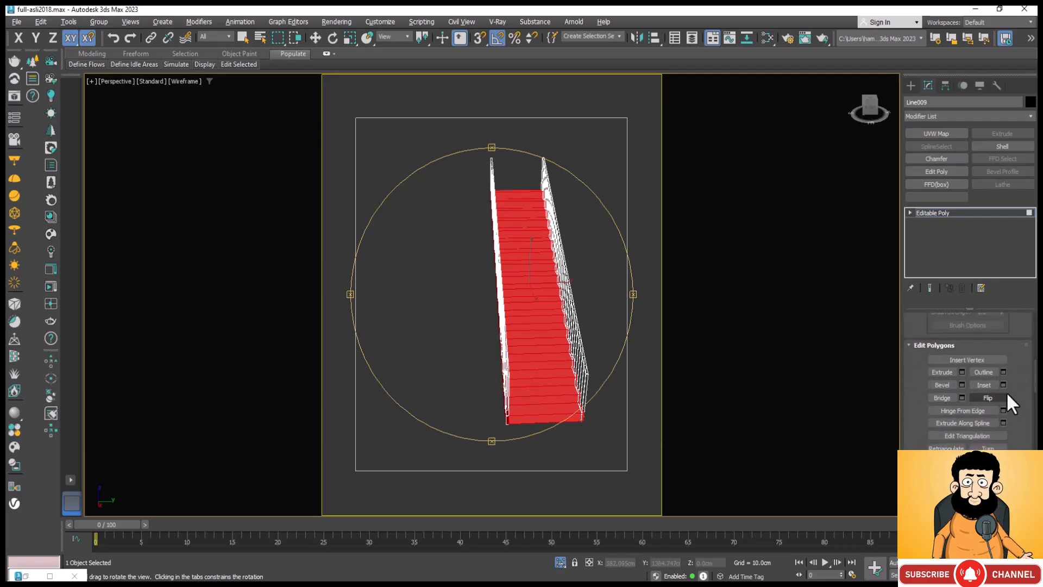
scroll(1007, 392, "down", 3)
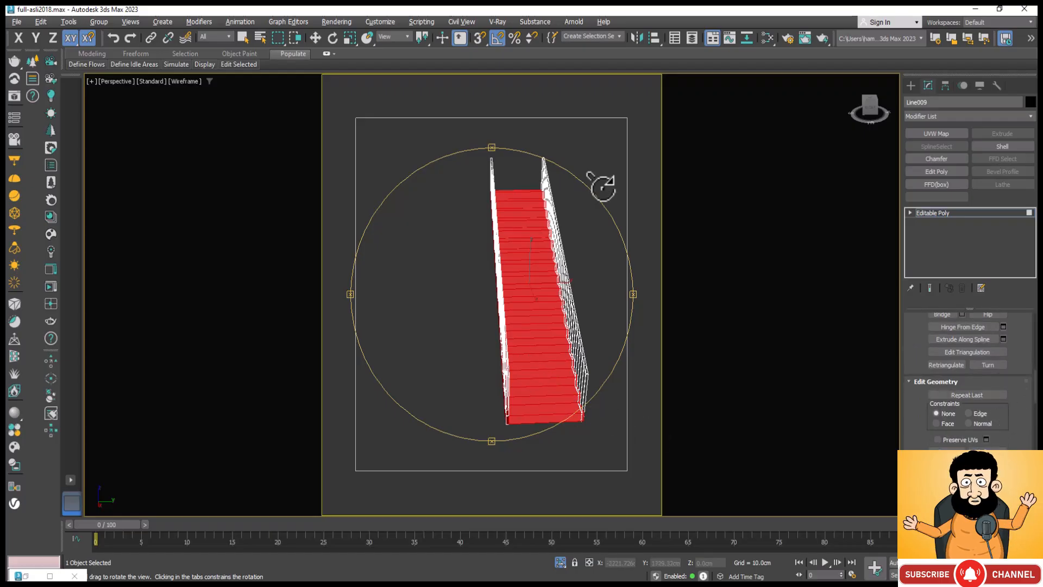
scroll(552, 182, "up", 5)
scroll(390, 344, "down", 2)
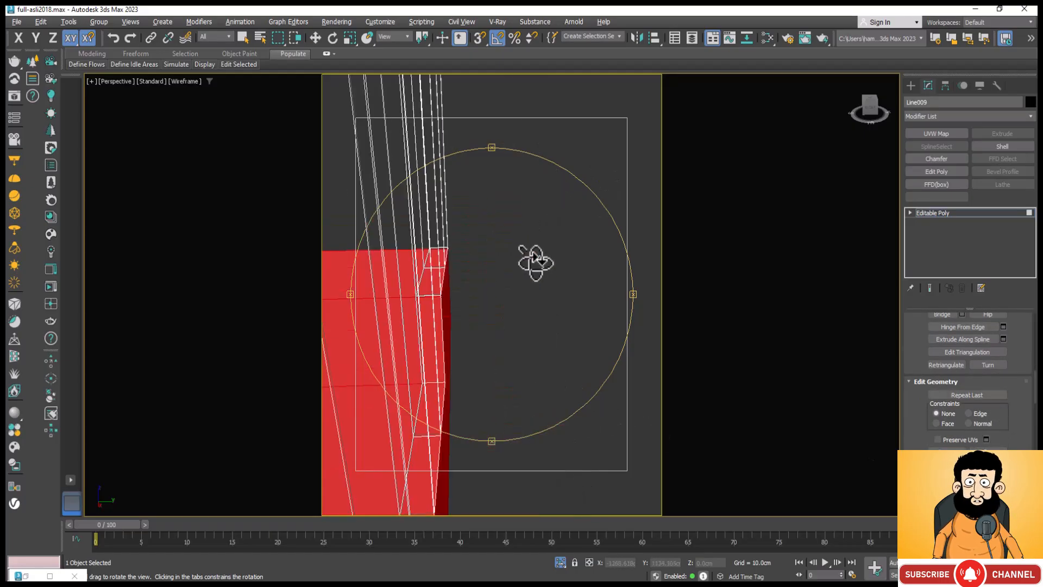
scroll(538, 261, "down", 3)
Step: Clear the step polygon selection and select polygons of the stair's right-hand railing instead
key("q")
left_click(543, 291)
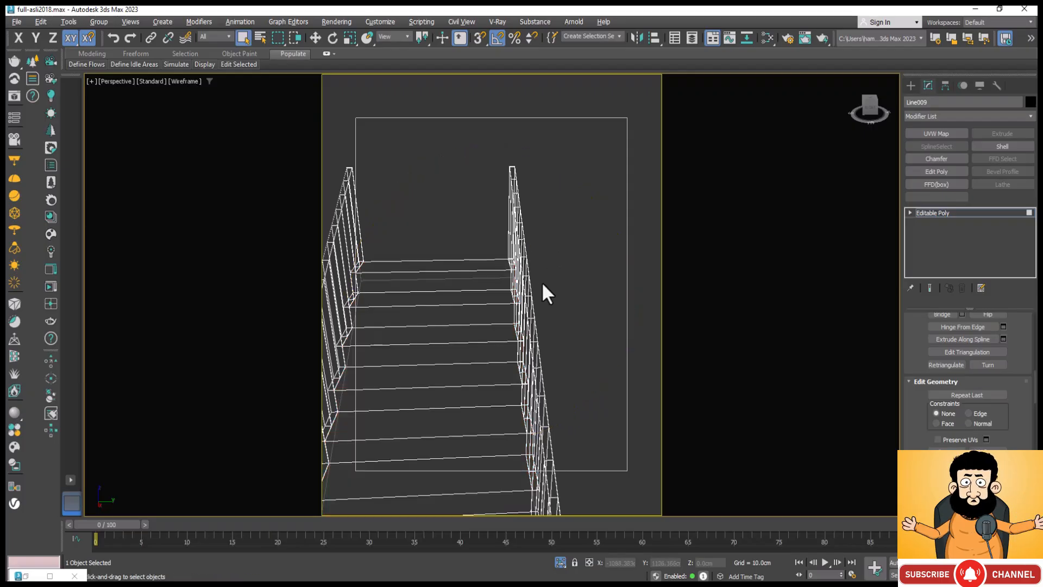
left_click(527, 301)
left_click(525, 307)
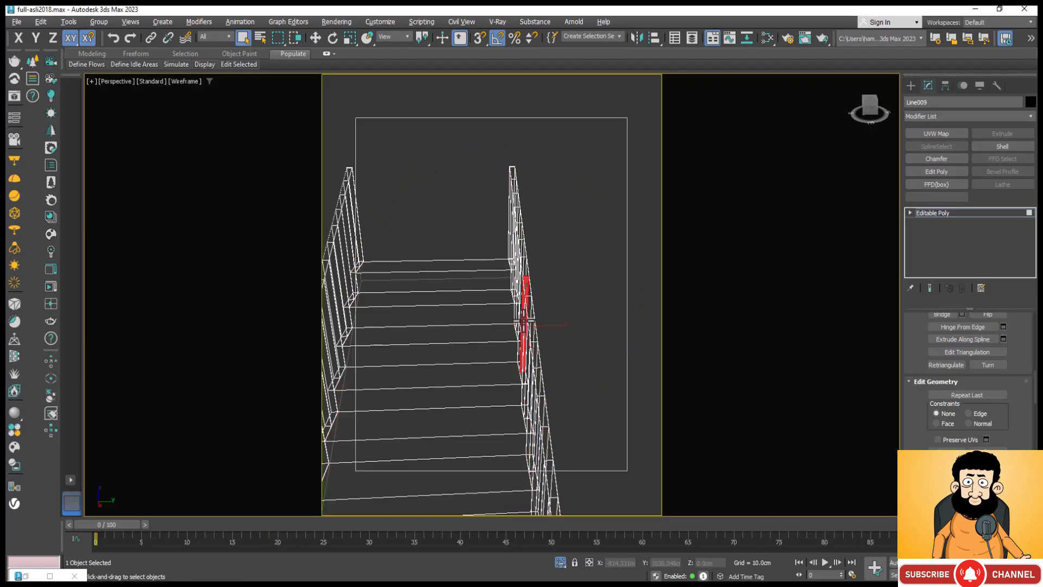
left_click_drag(566, 142, 514, 394)
scroll(521, 228, "down", 4)
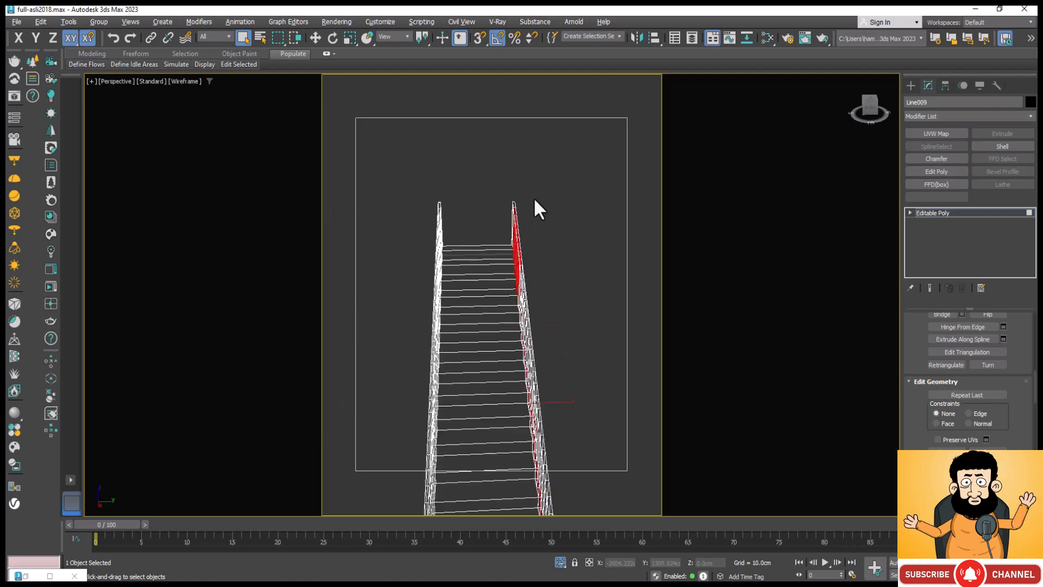
Step: Show the staircase with default shading and select the polygons of both railings
key("F3")
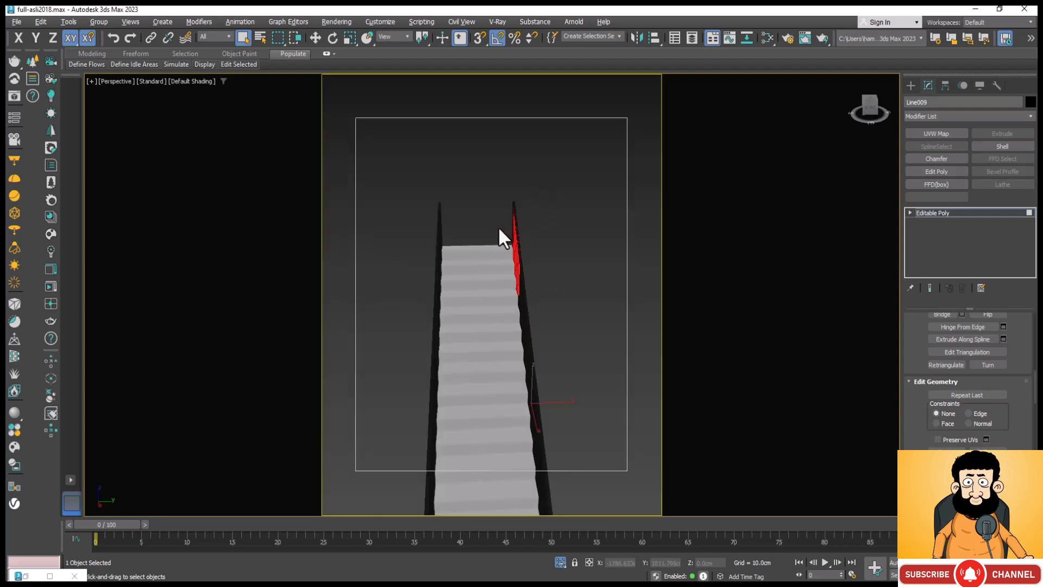
scroll(517, 192, "down", 3)
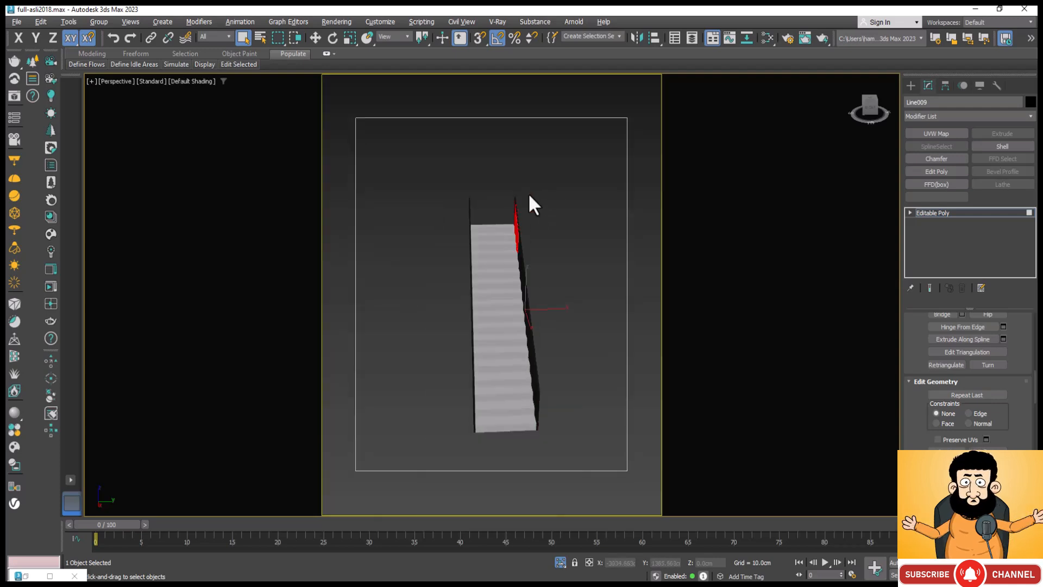
key("w")
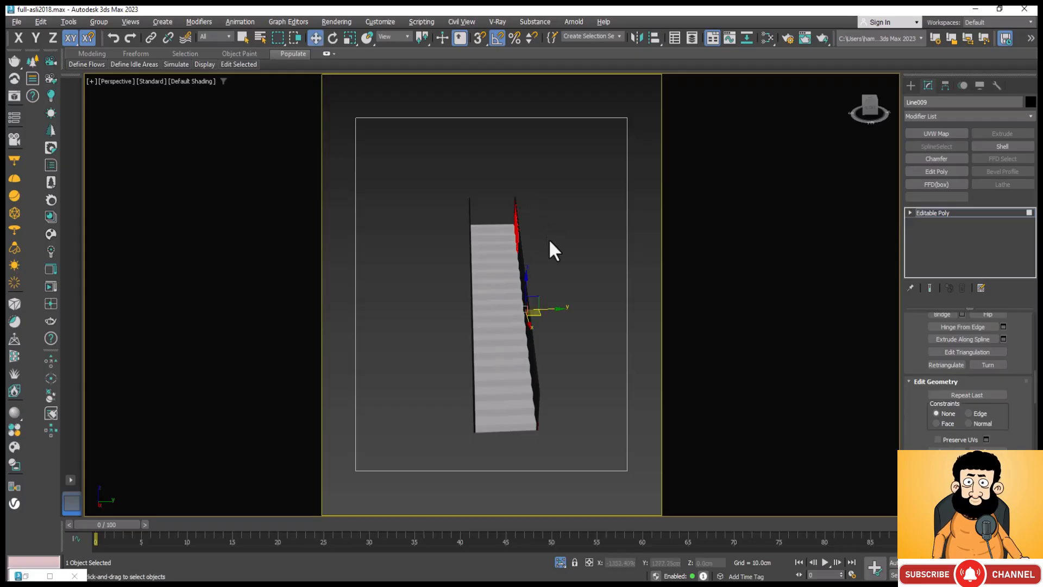
key("ctrl+a")
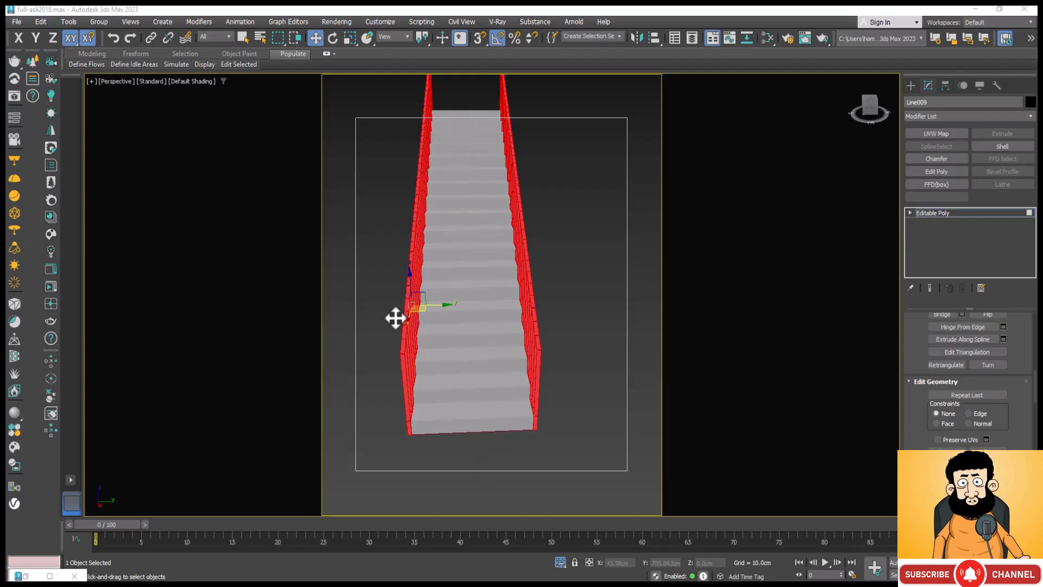
Step: Undo the last changes made to the railing polygons
key("ctrl+z")
key("ctrl+z")
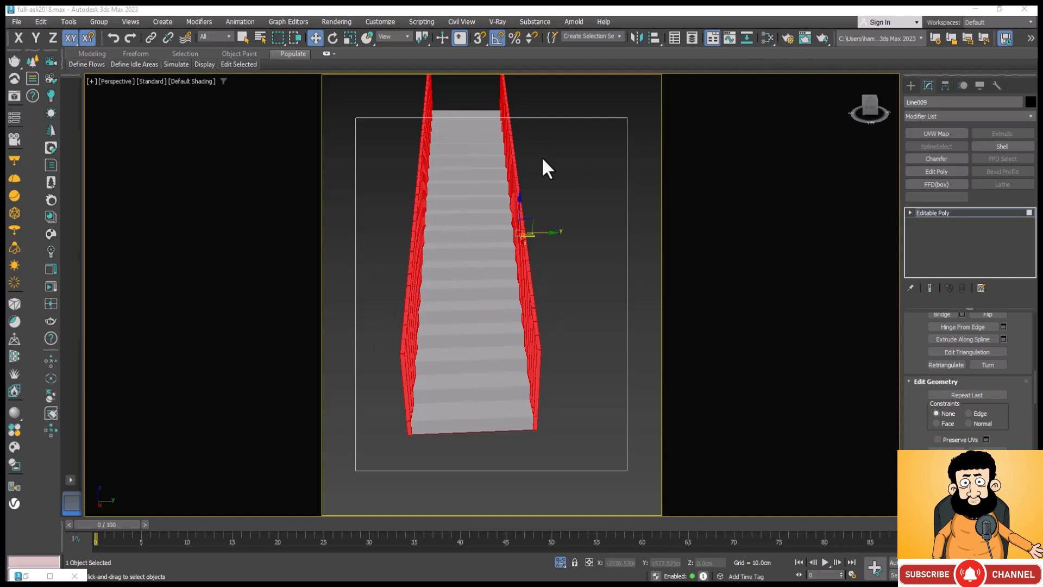
key("ctrl+z")
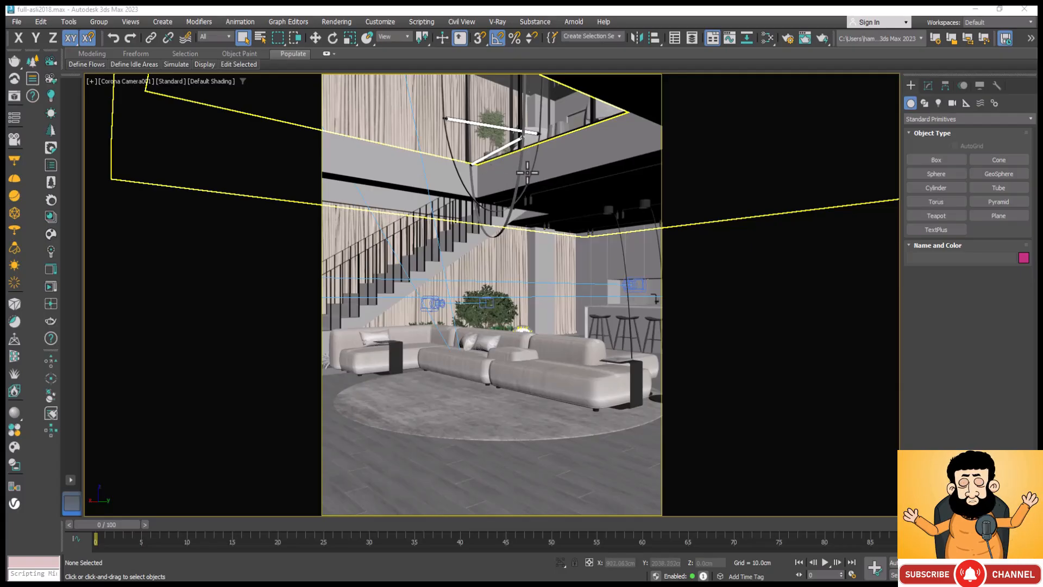
Step: Open the Slate Material Editor maximized and add a CoronaLegacyMtl in an empty area of the node view
left_click(768, 33)
scroll(423, 304, "down", 2)
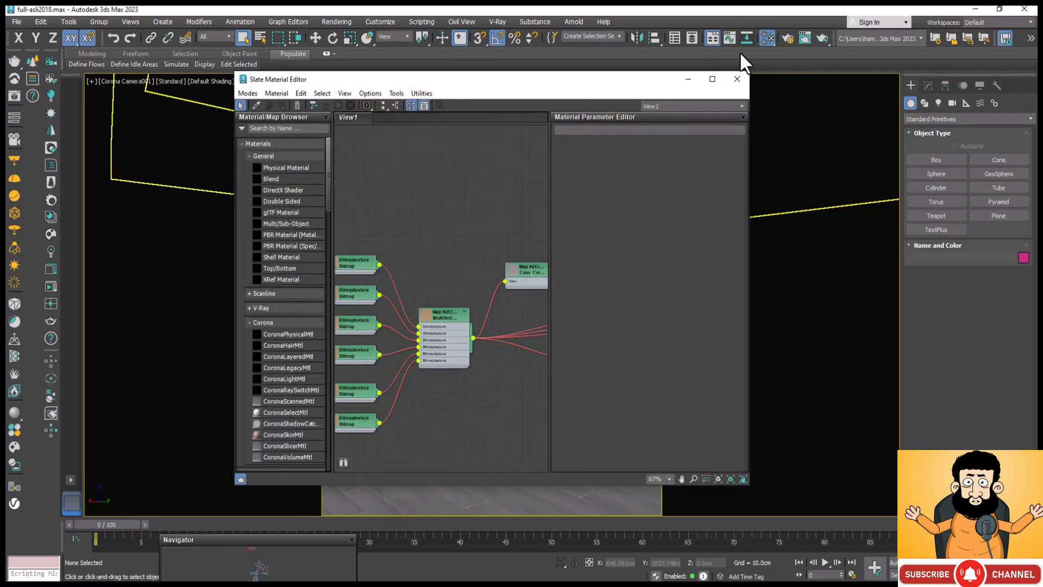
left_click(713, 79)
scroll(521, 358, "down", 2)
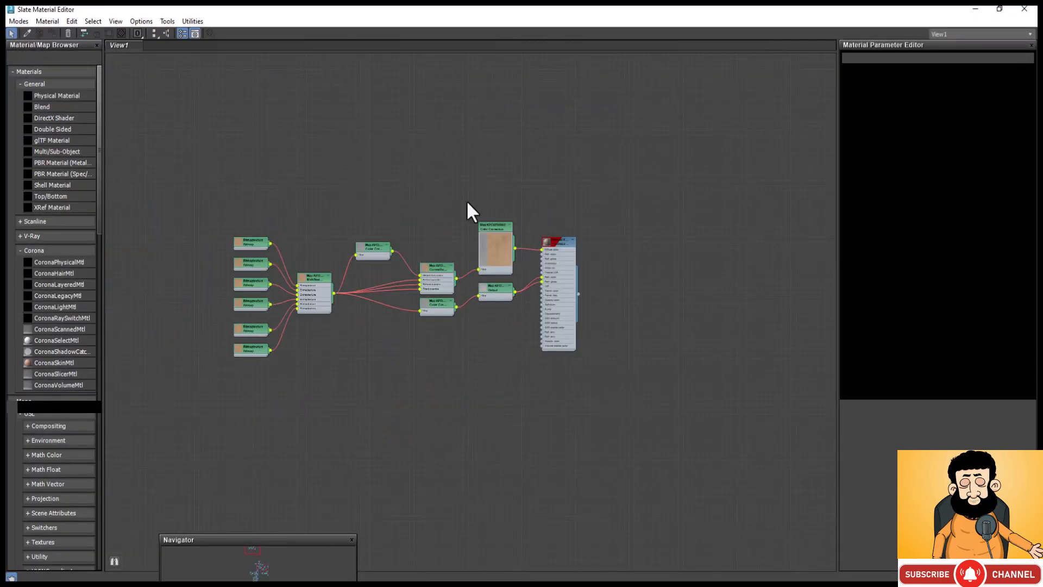
scroll(503, 410, "down", 6)
scroll(350, 229, "up", 5)
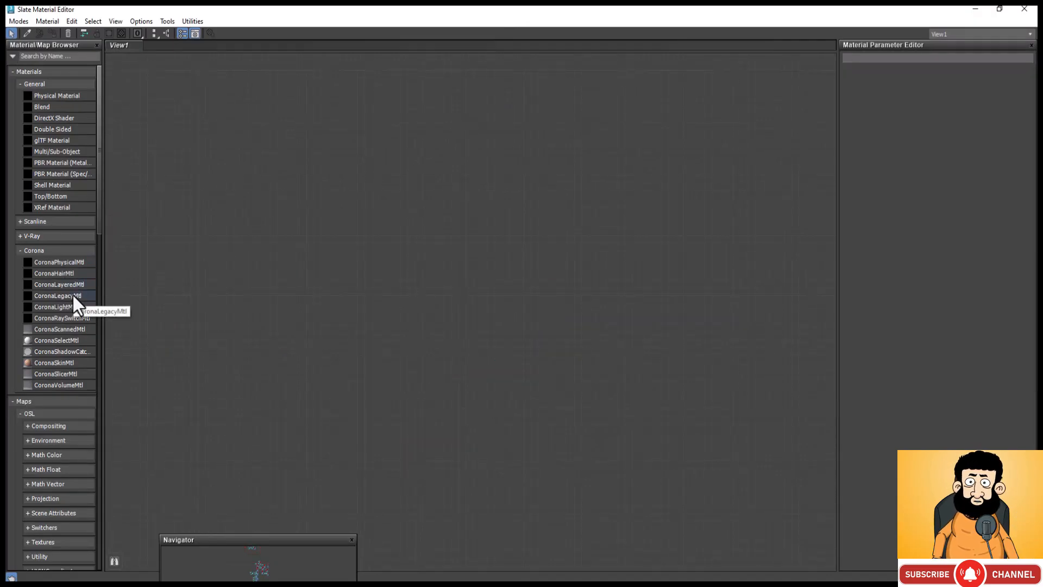
left_click_drag(73, 295, 323, 295)
left_click_drag(453, 246, 454, 247)
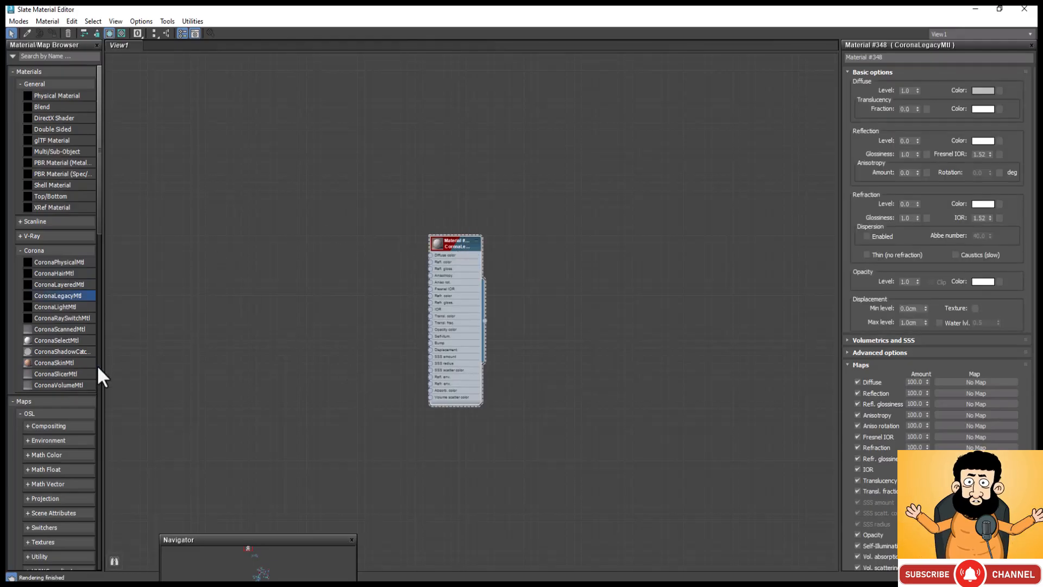
Step: Add a CoronaRaySwitch map connected to the Diffuse color of the new CoronaLegacyMtl and check both nodes' parameters
scroll(65, 329, "down", 2)
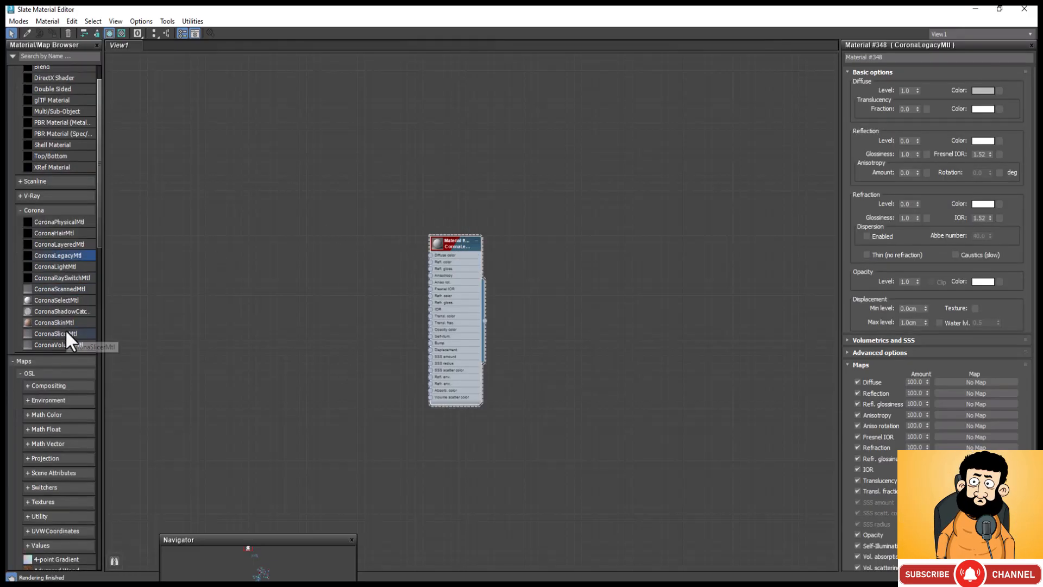
right_click(292, 220)
mouse_move(361, 226)
left_click(426, 216)
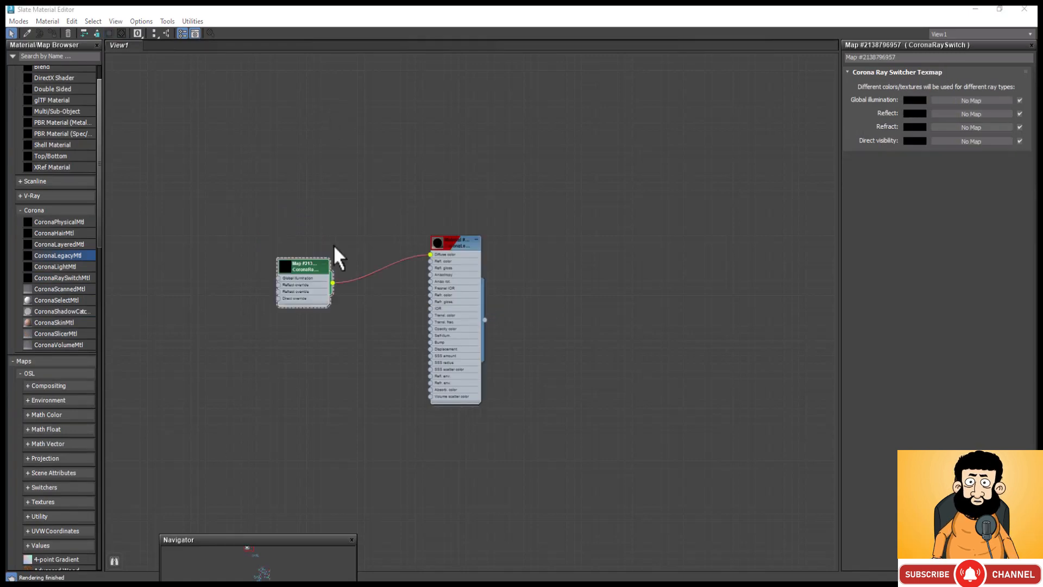
left_click(306, 265)
left_click(471, 246)
left_click(470, 246)
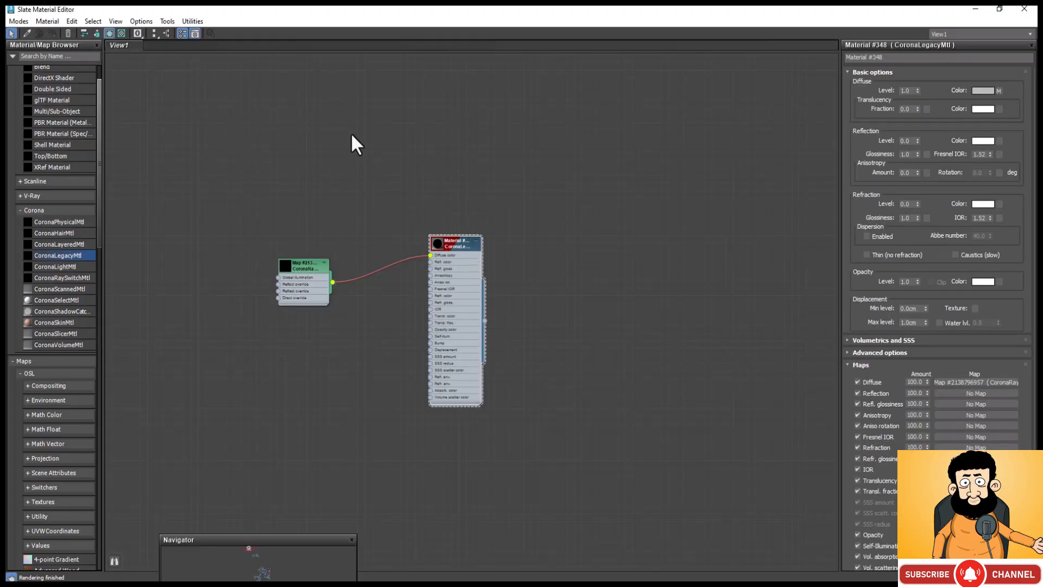
Step: Set the CoronaRaySwitch map's Reflect colour to RGB 167, 155, 144
left_click(313, 260)
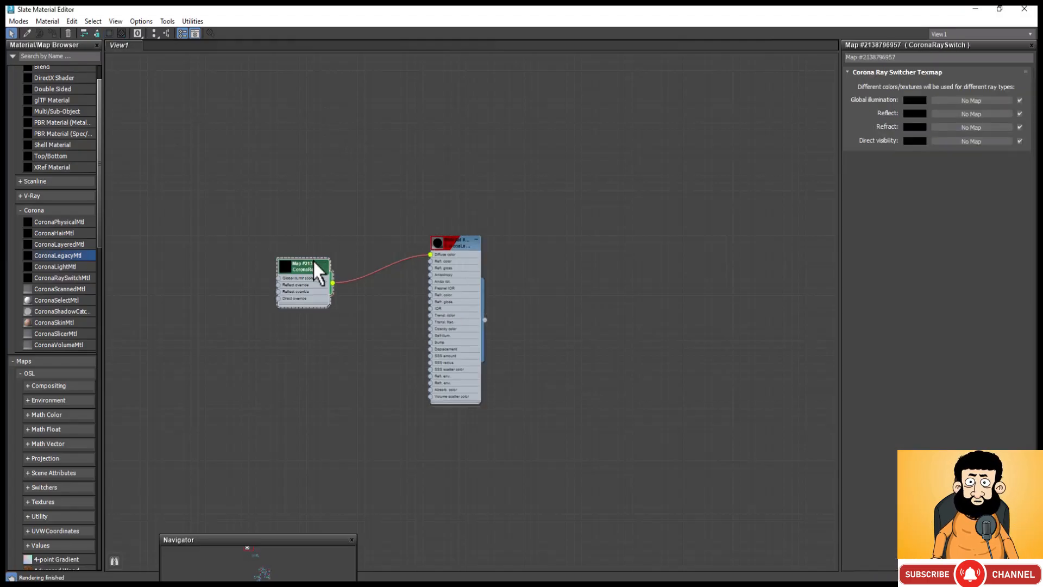
scroll(286, 295, "up", 3)
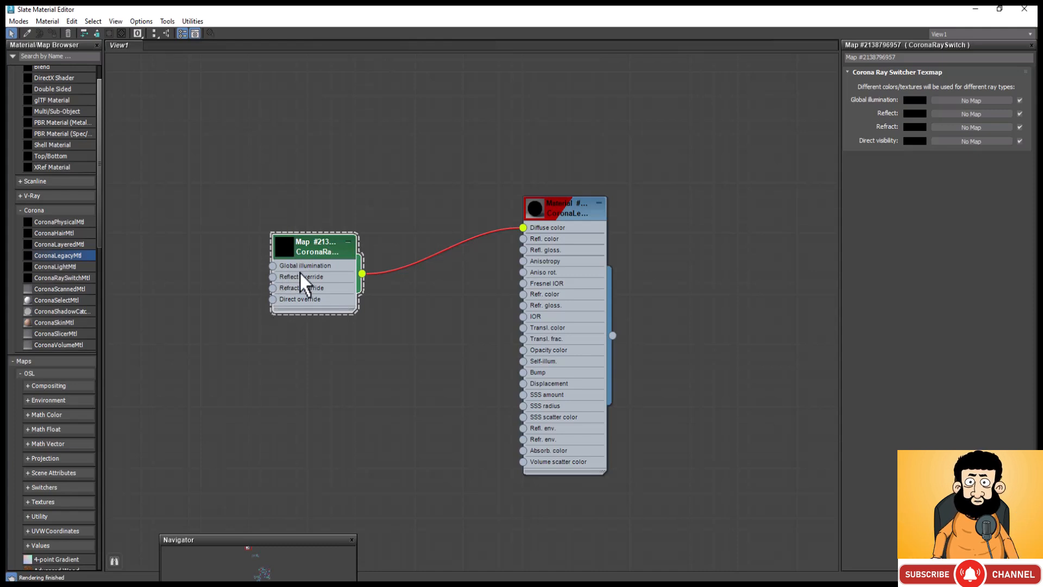
left_click(915, 114)
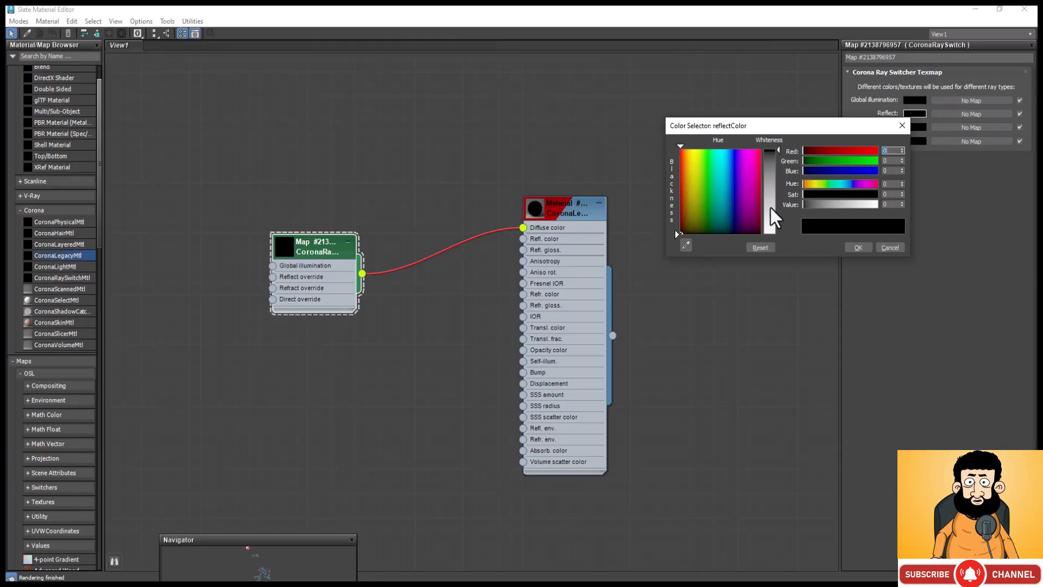
left_click_drag(771, 207, 774, 192)
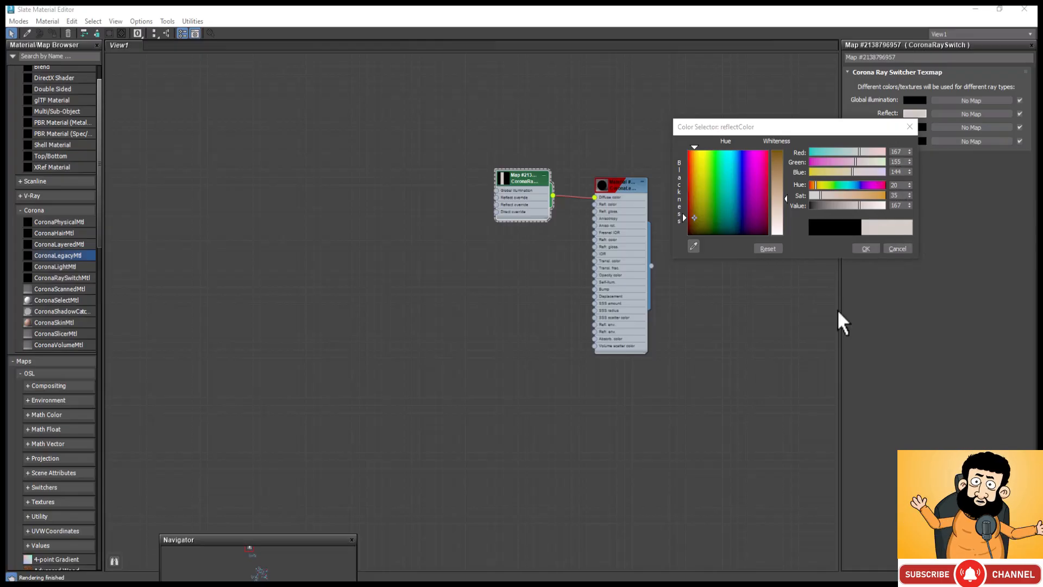
left_click(866, 247)
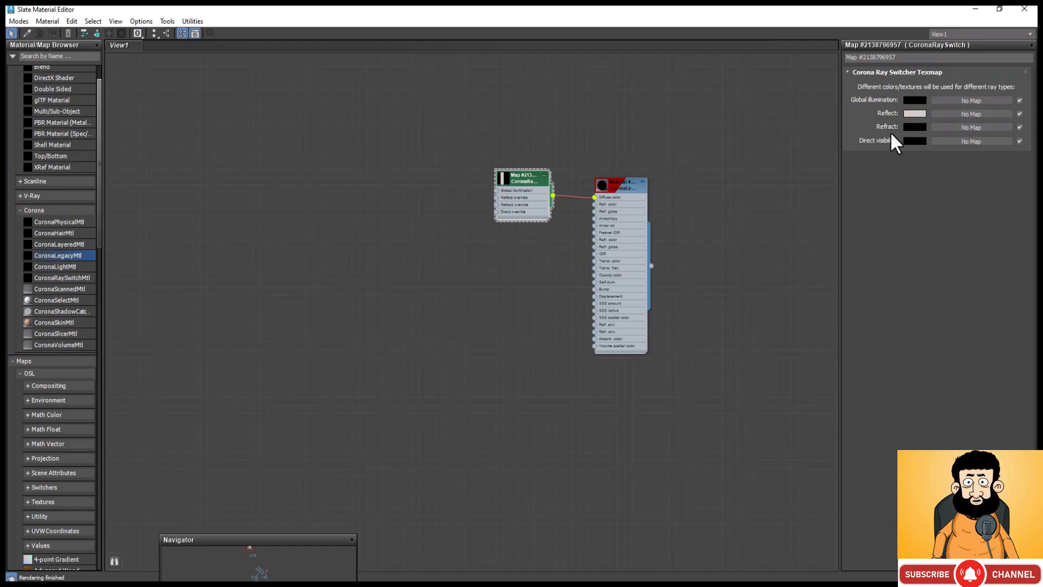
Step: Paste the copied Reflect colour into the CoronaRaySwitch map's Refract and Direct visibility colours
right_click(915, 124)
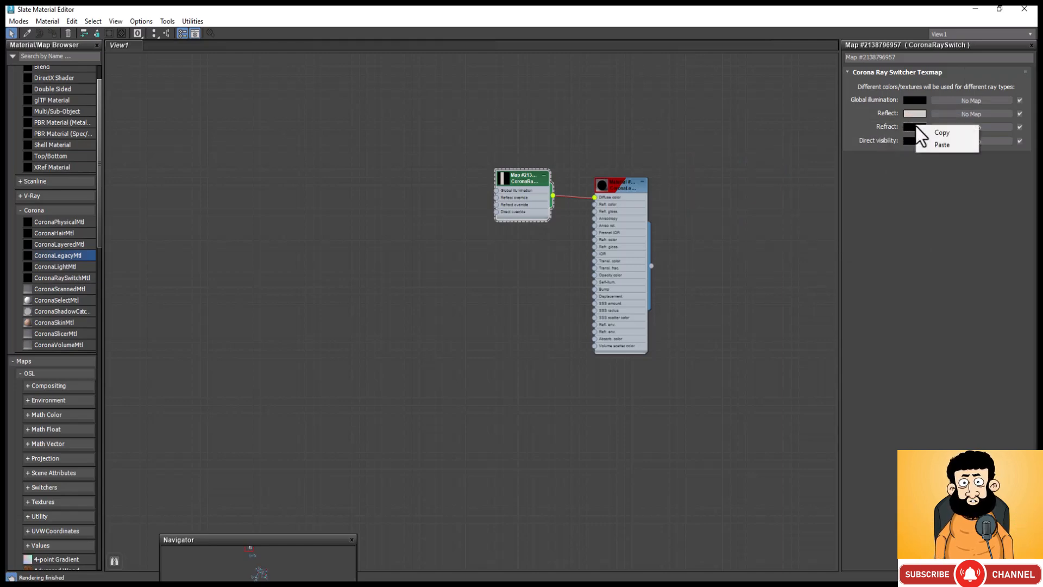
left_click(937, 142)
right_click(912, 136)
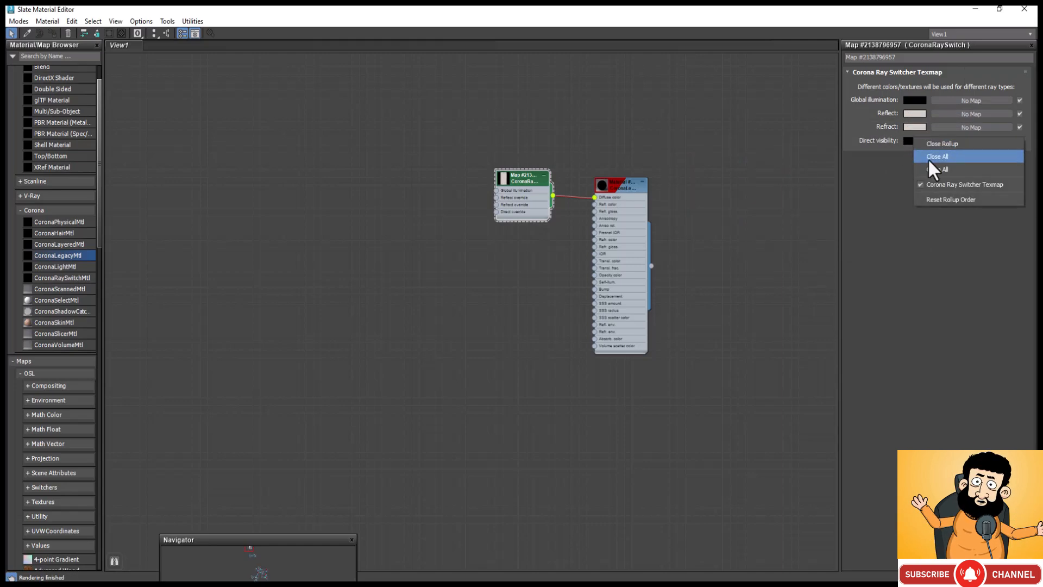
left_click(909, 142)
right_click(908, 141)
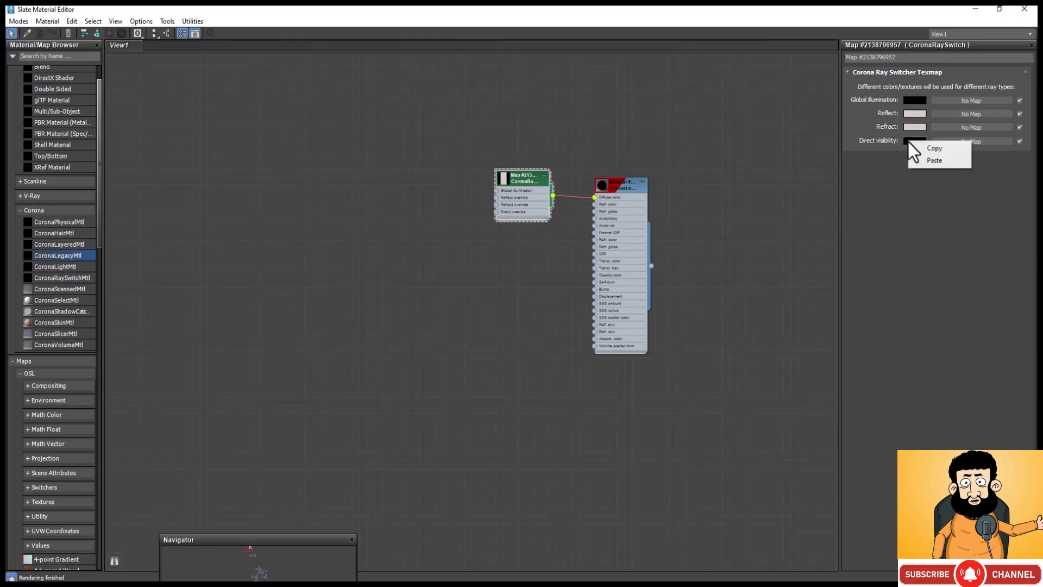
left_click(932, 158)
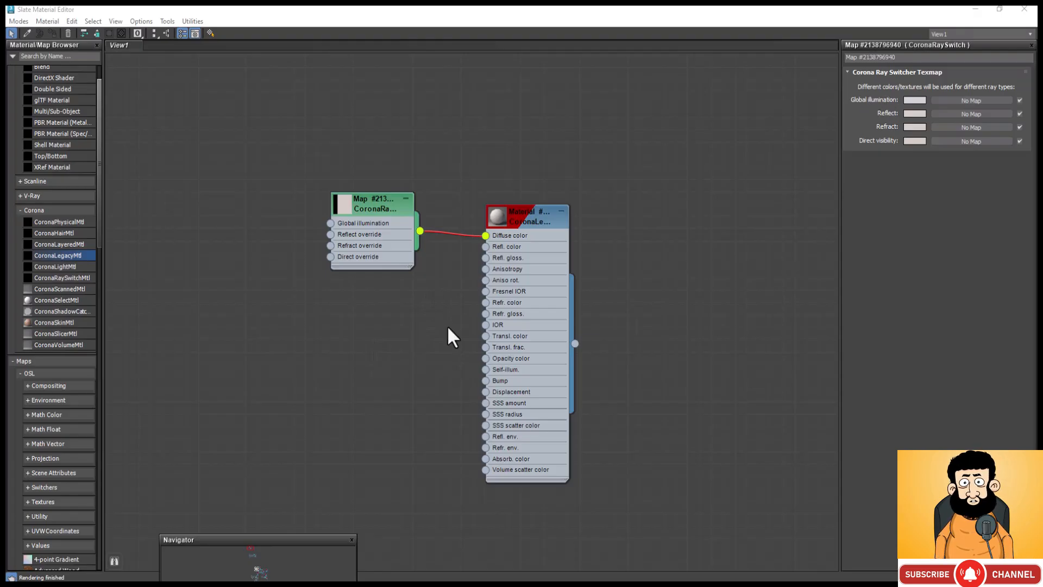
Step: Set the CoronaRaySwitch map's Global illumination colour to neutral grey, RGB 164, 164, 164
double_click(387, 227)
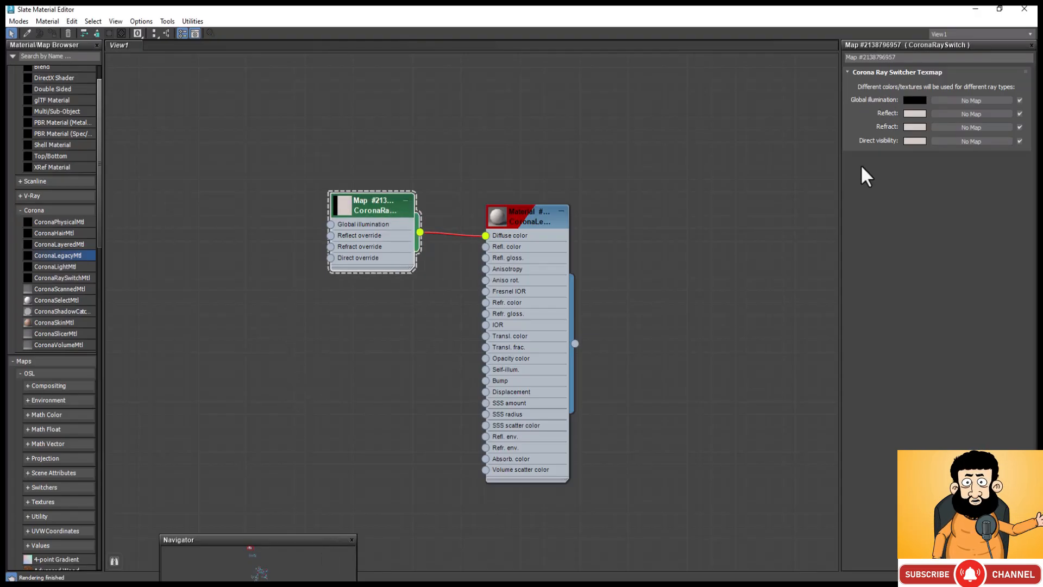
left_click(918, 101)
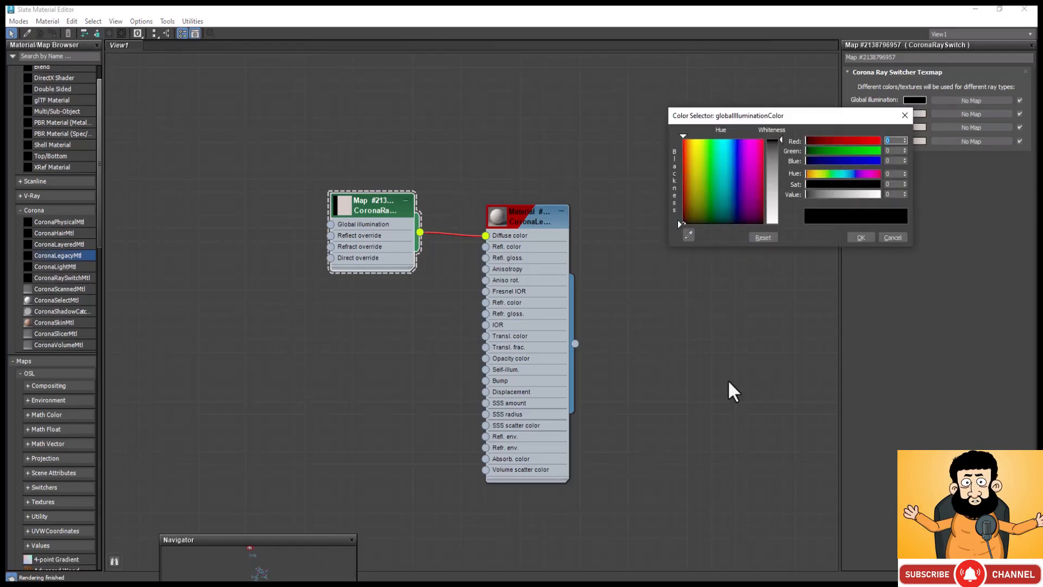
left_click_drag(773, 161, 776, 194)
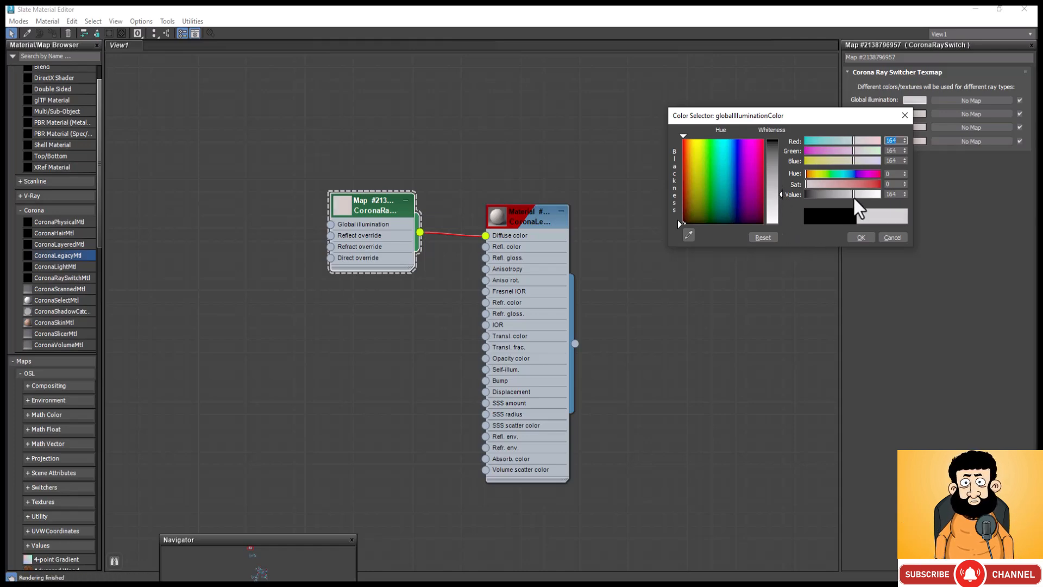
left_click(861, 237)
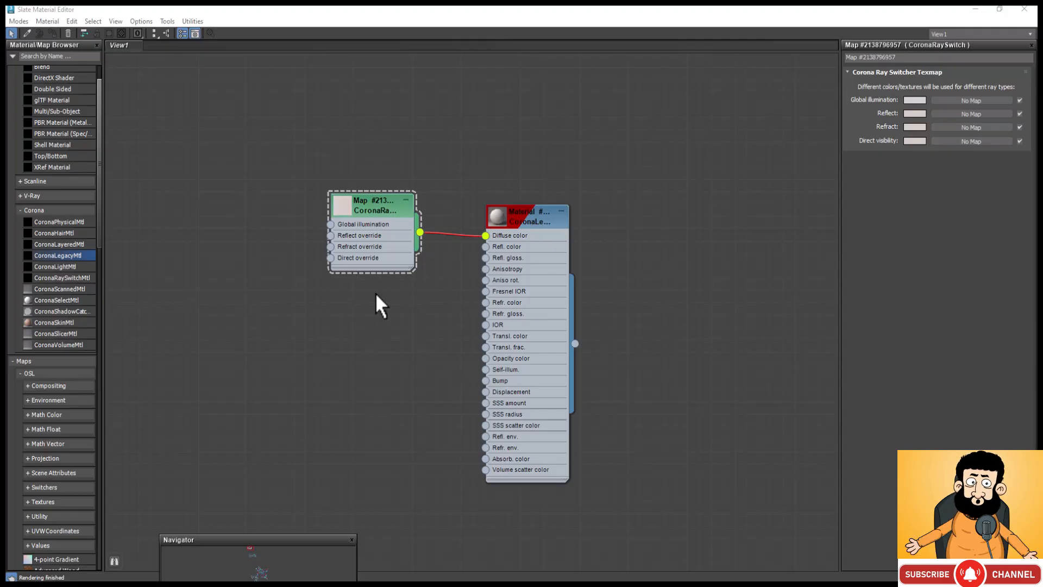
Step: Add a CoronaBitmap map to the node view and load the Dirt jg10 image into it
right_click(262, 278)
mouse_move(334, 296)
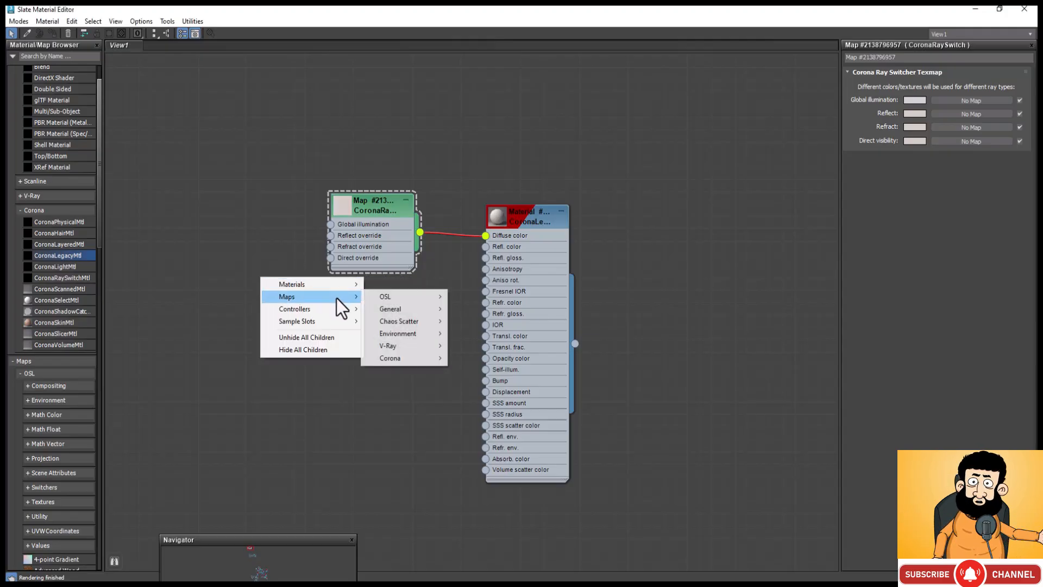
mouse_move(434, 358)
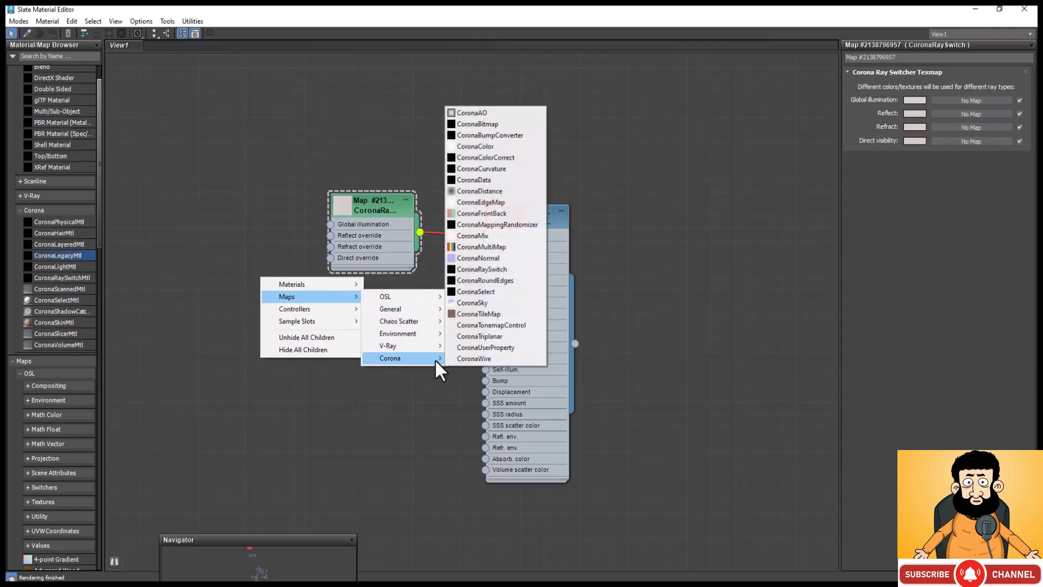
left_click(481, 122)
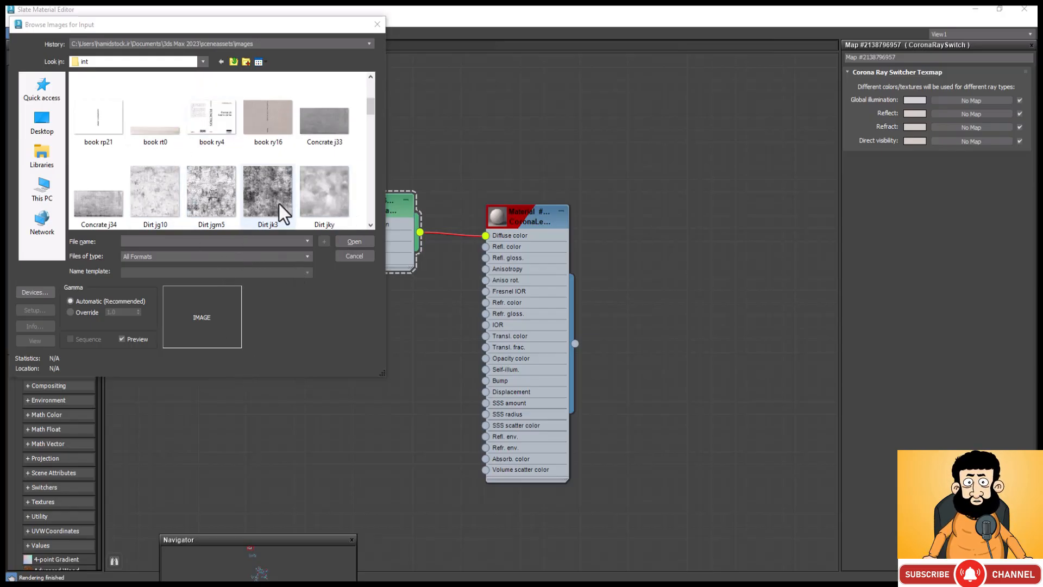
left_click(157, 190)
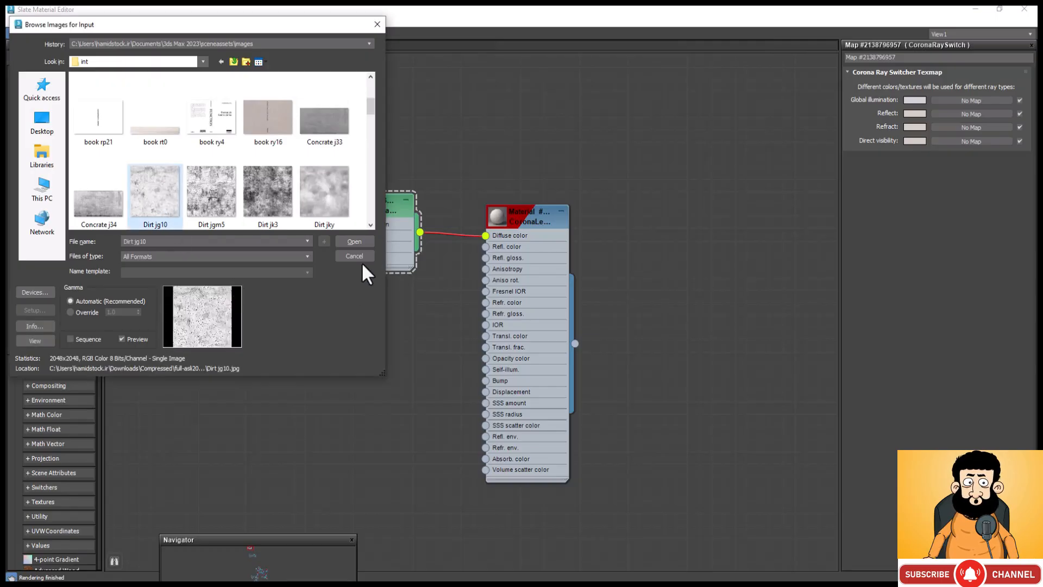
key("Return")
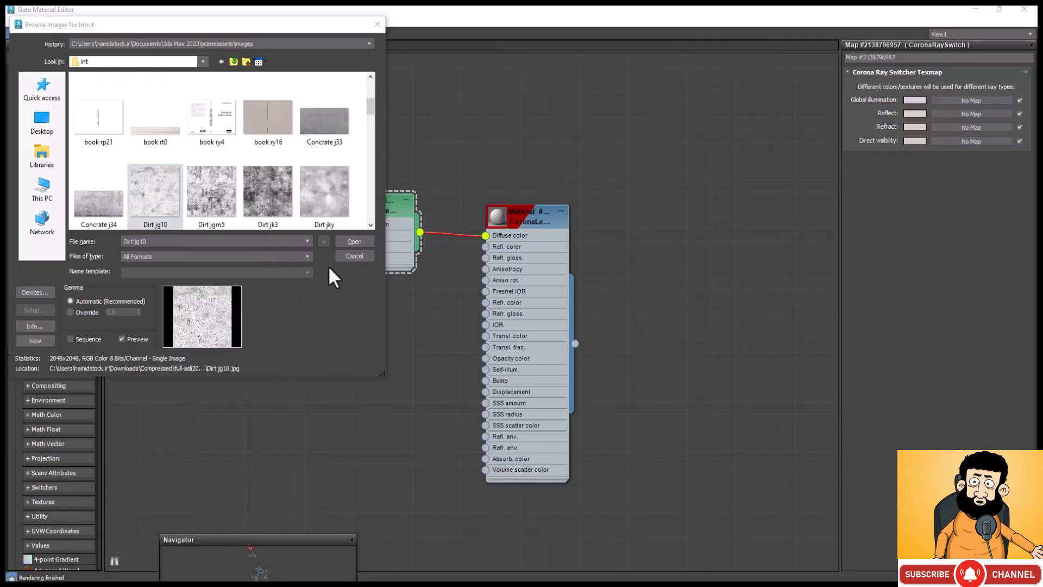
left_click(356, 242)
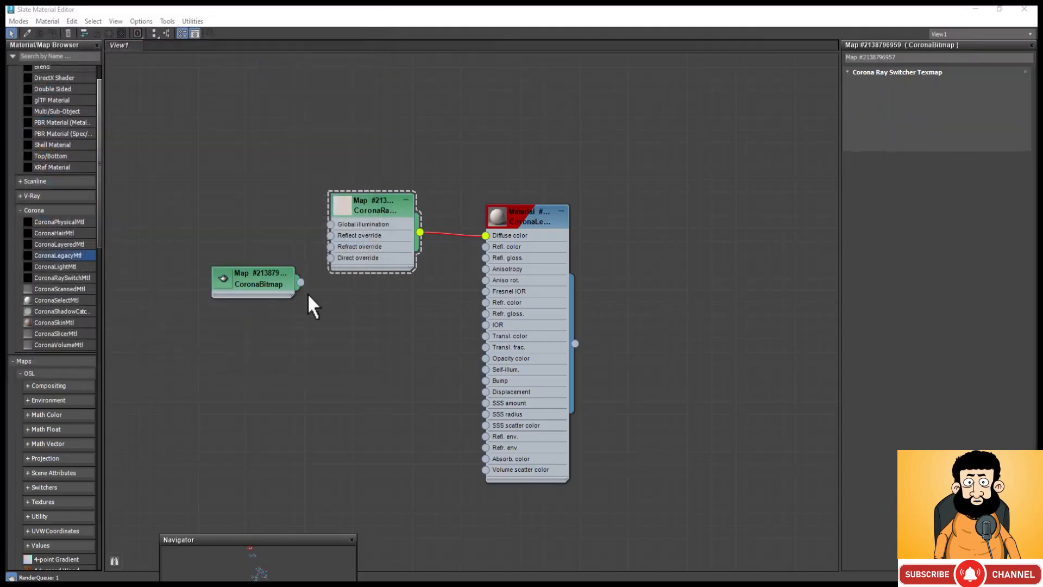
Step: Place the dirt bitmap node below the CoronaRaySwitch and connect it to the material's Refl. color, Refl. gloss. and Bump inputs
left_click(272, 300)
left_click_drag(269, 293, 364, 329)
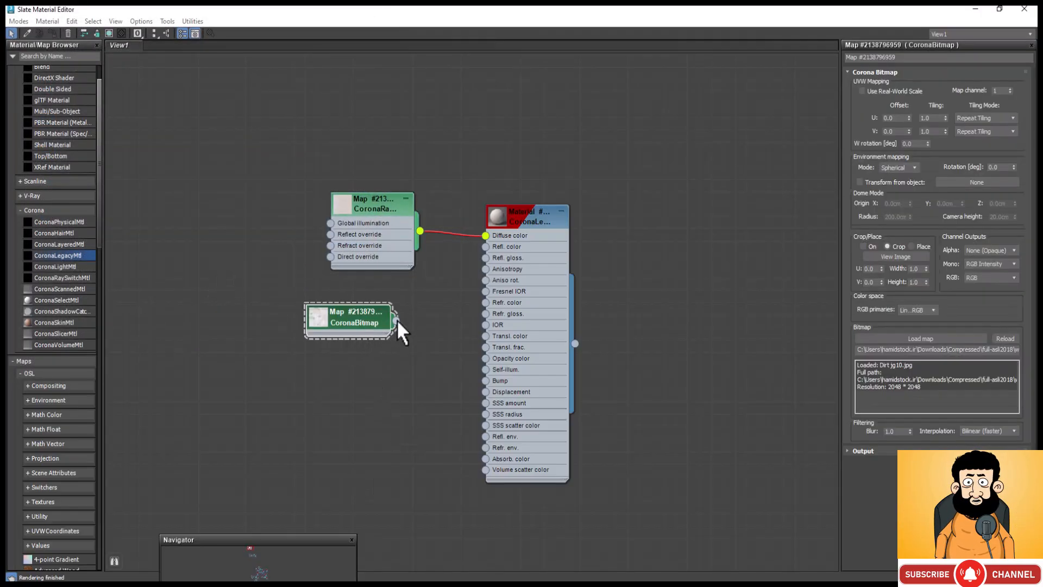
left_click_drag(397, 321, 486, 247)
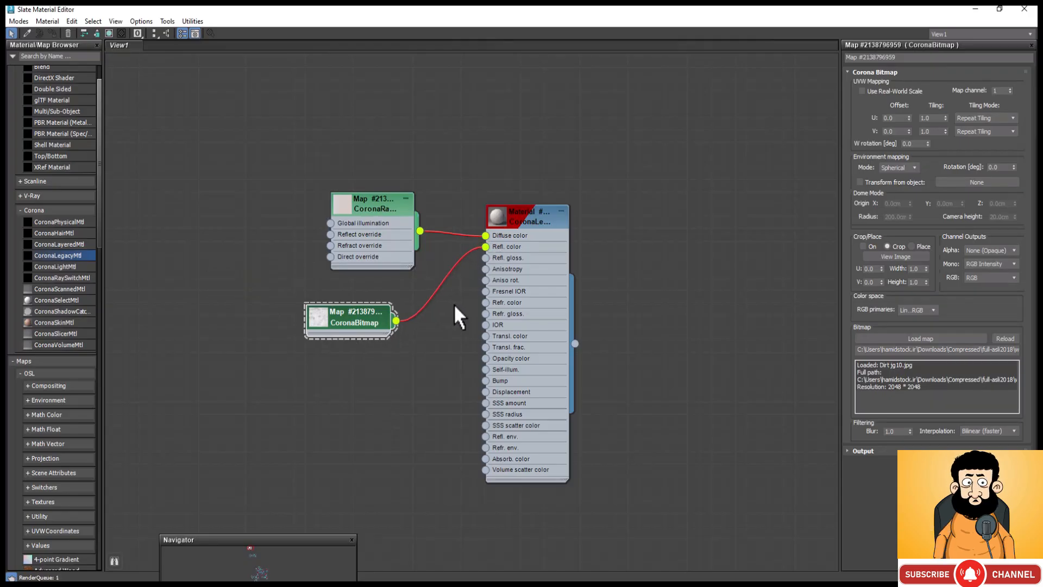
left_click_drag(397, 321, 486, 258)
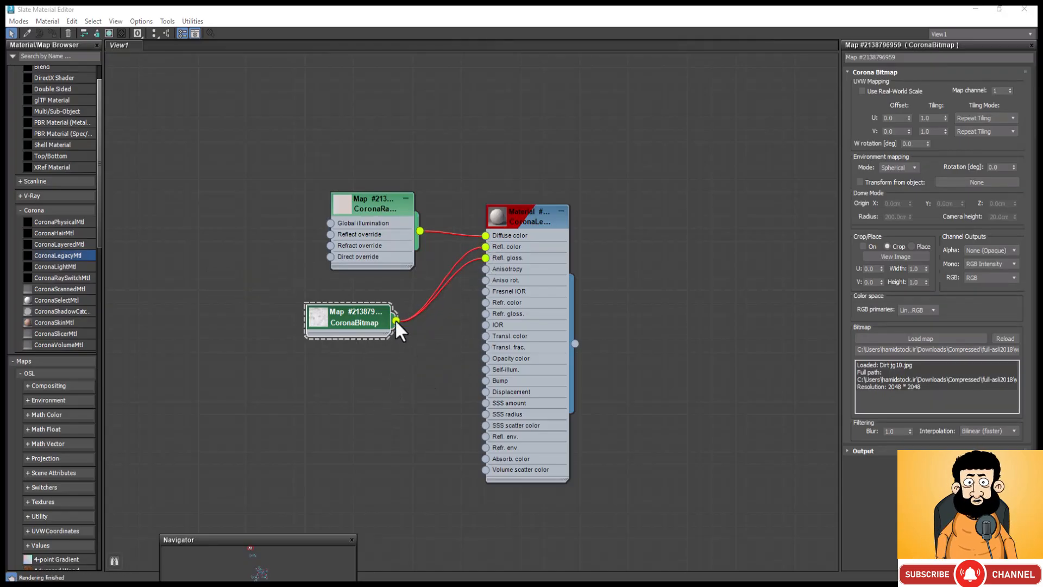
left_click_drag(395, 318, 491, 382)
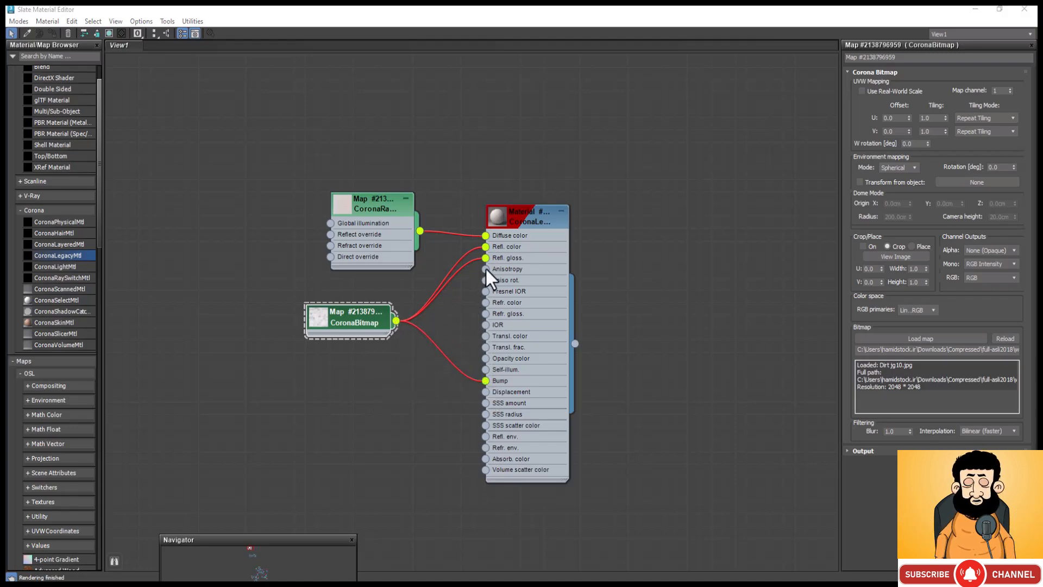
Step: Examine the wall material's surface in an enlarged preview window, and close the preview
right_click(495, 208)
left_click(535, 263)
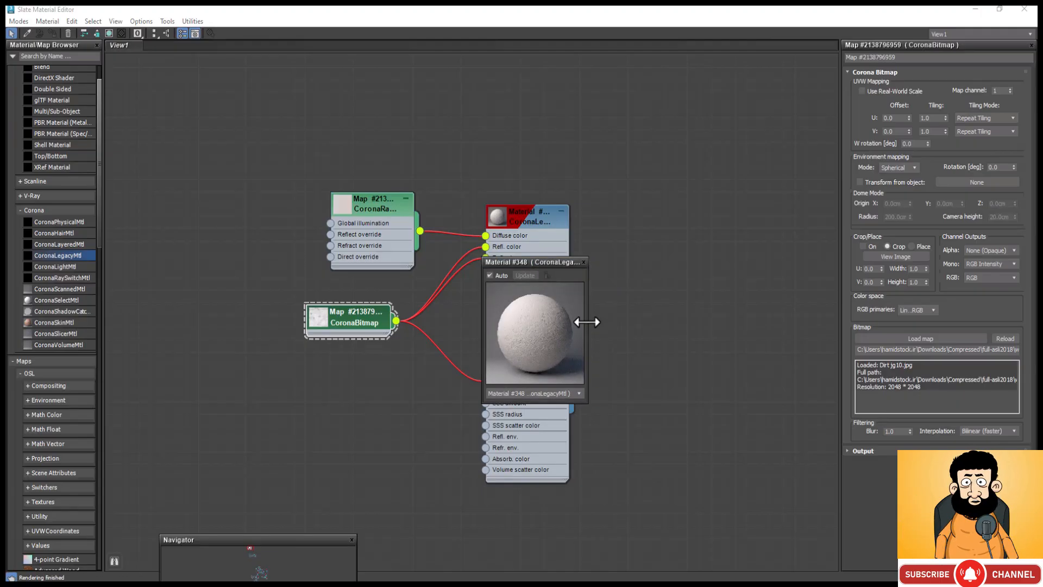
left_click_drag(588, 323, 693, 391)
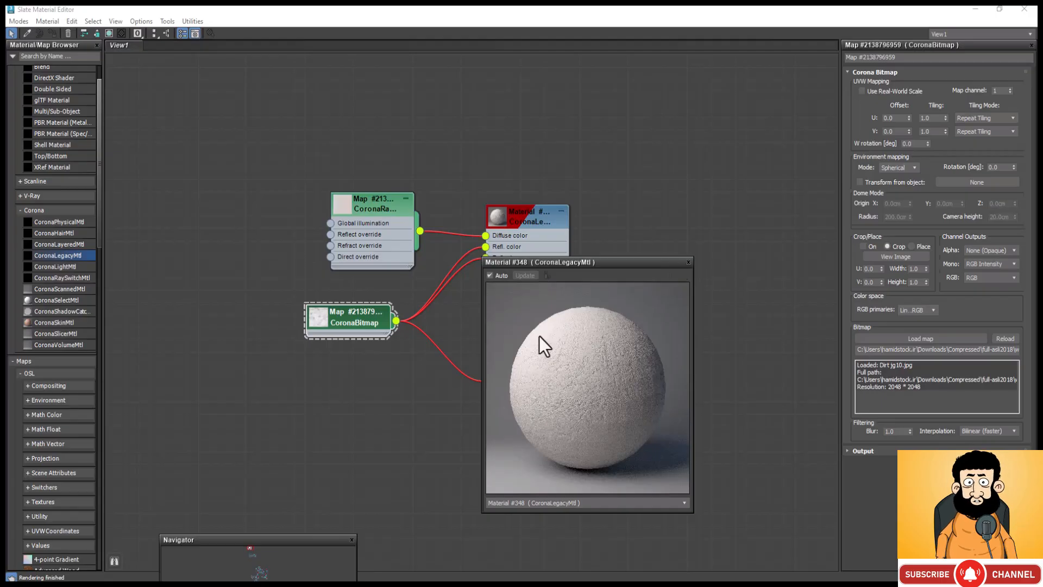
left_click(688, 262)
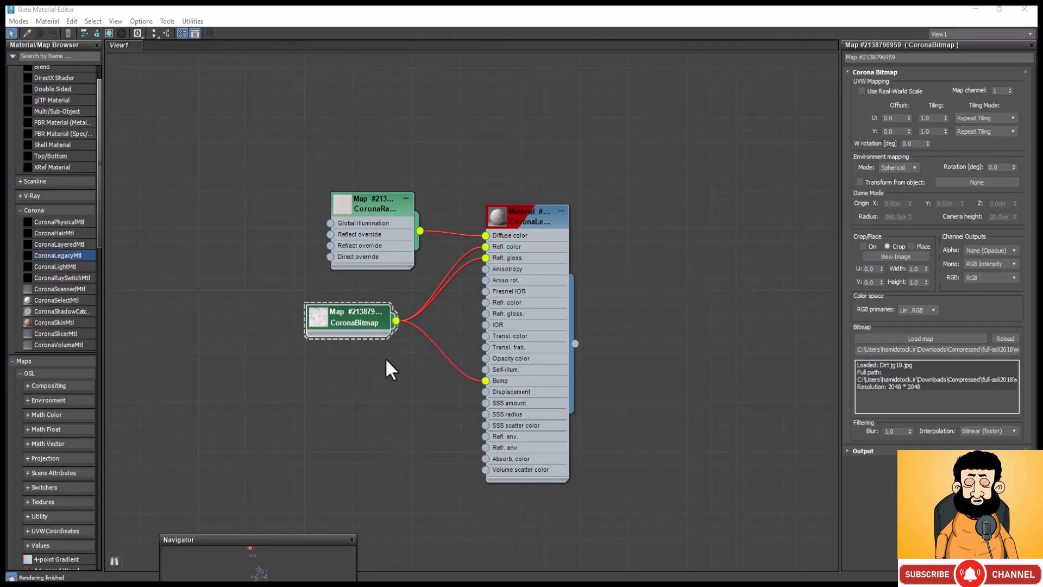
Step: Set the CoronaLegacyMtl's reflection level to 1 and its reflection glossiness to 0.3
double_click(516, 212)
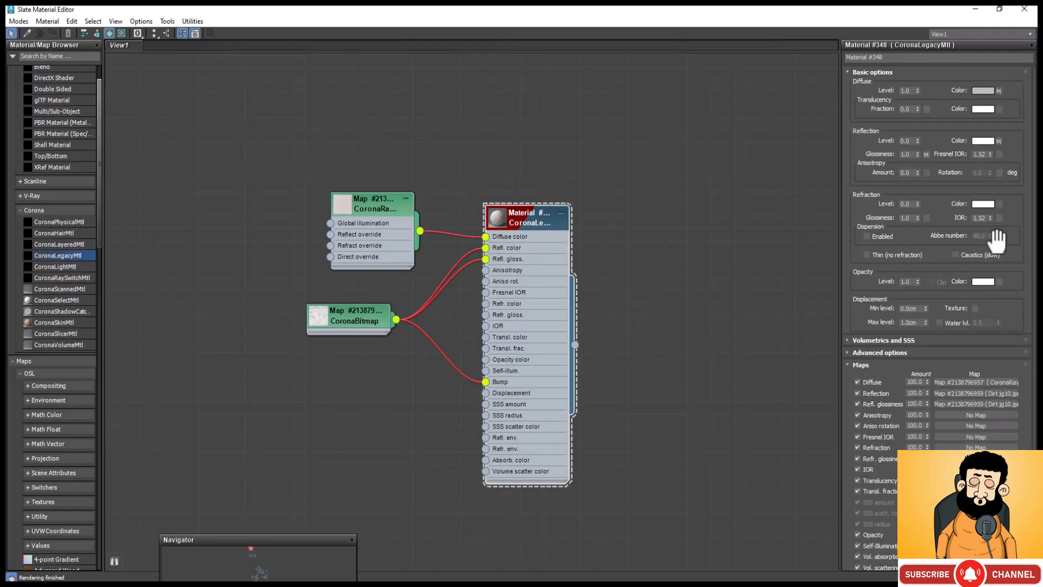
double_click(906, 141)
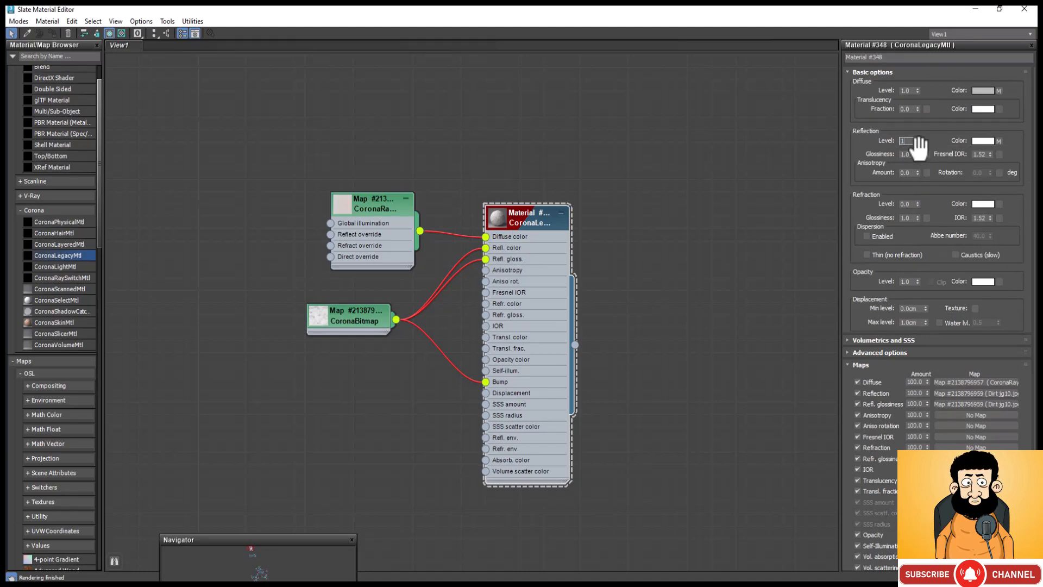
key("Tab")
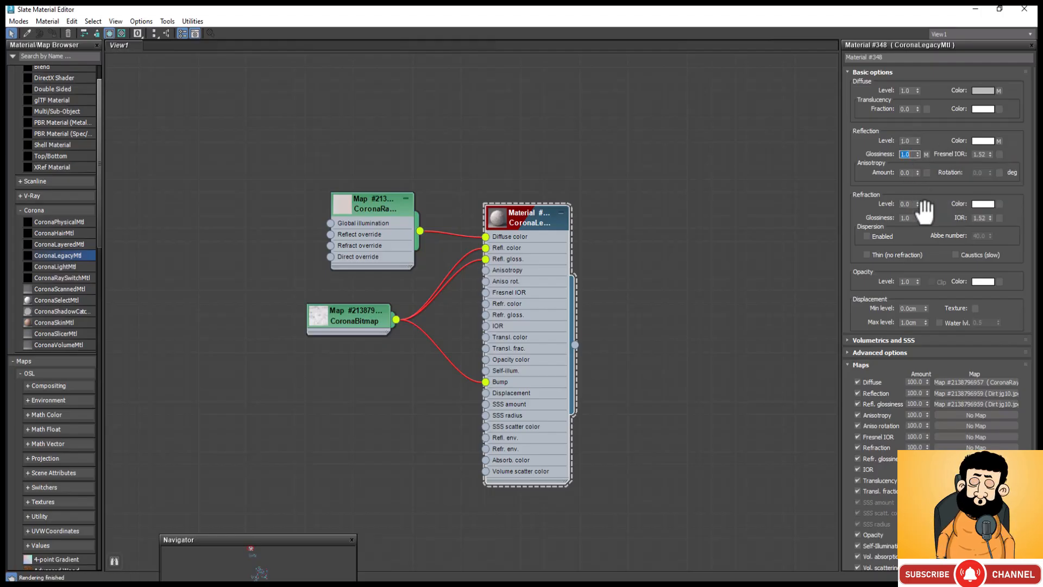
type("0")
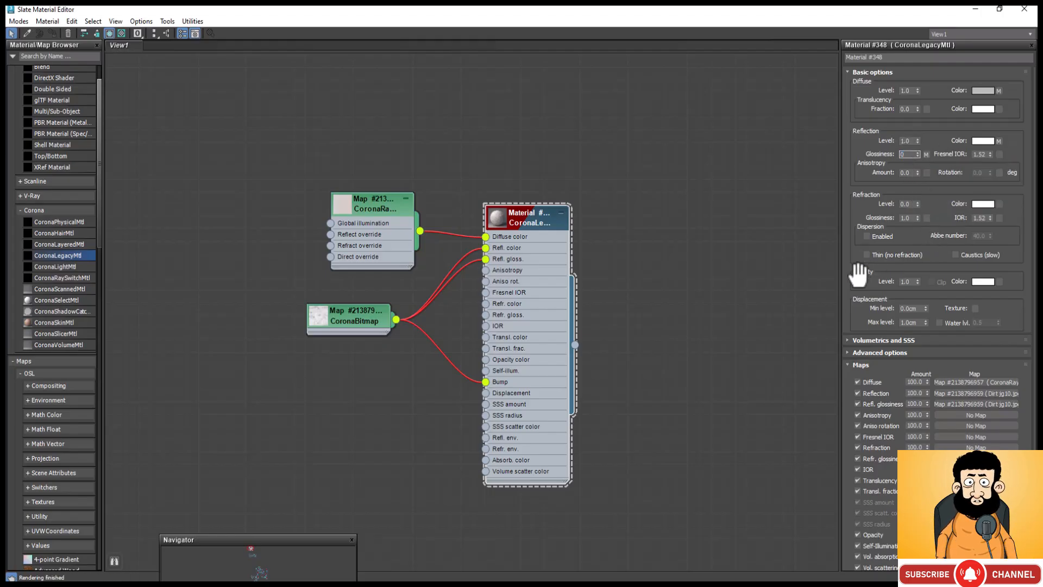
type(".3")
key("Return")
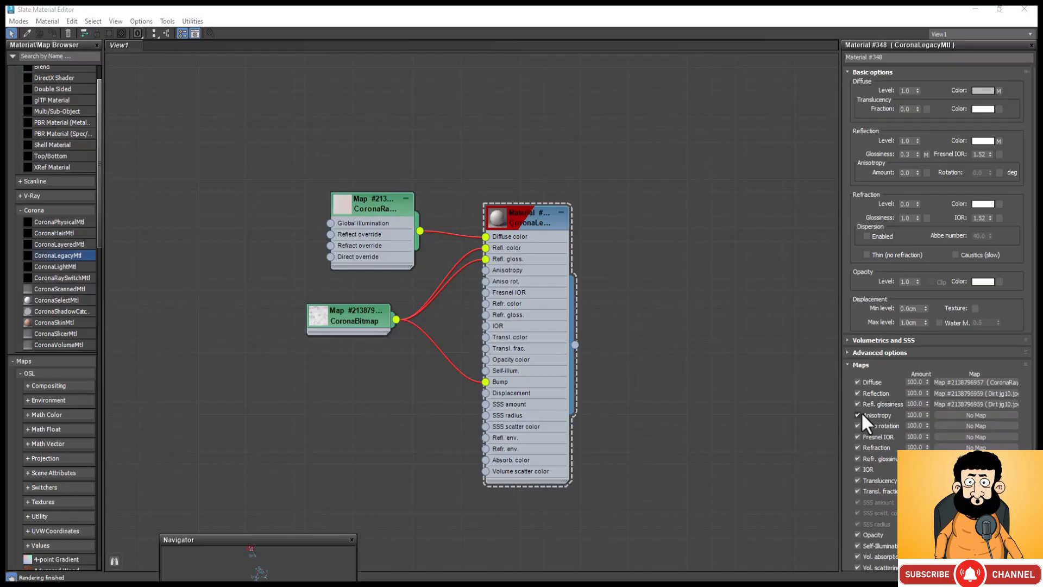
Step: Set the material's map amounts to 5 for Reflection and 10 for Refl. glossiness
double_click(917, 393)
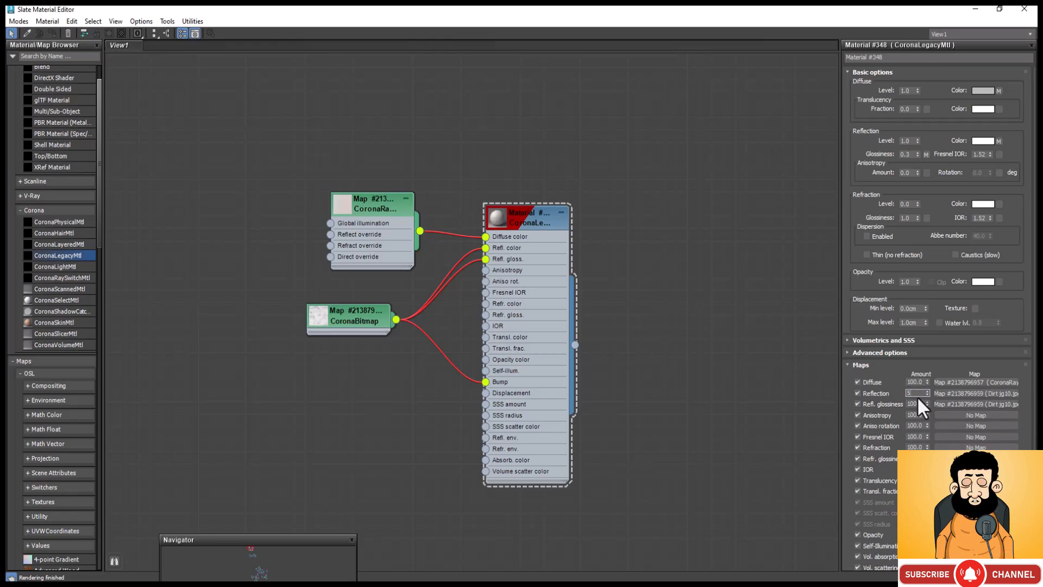
left_click(915, 403)
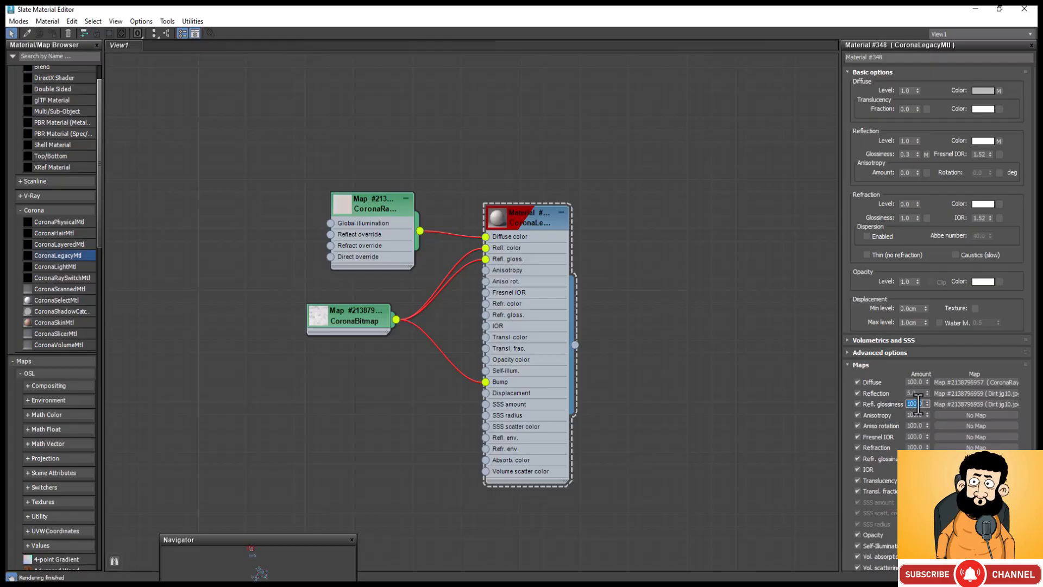
type("10")
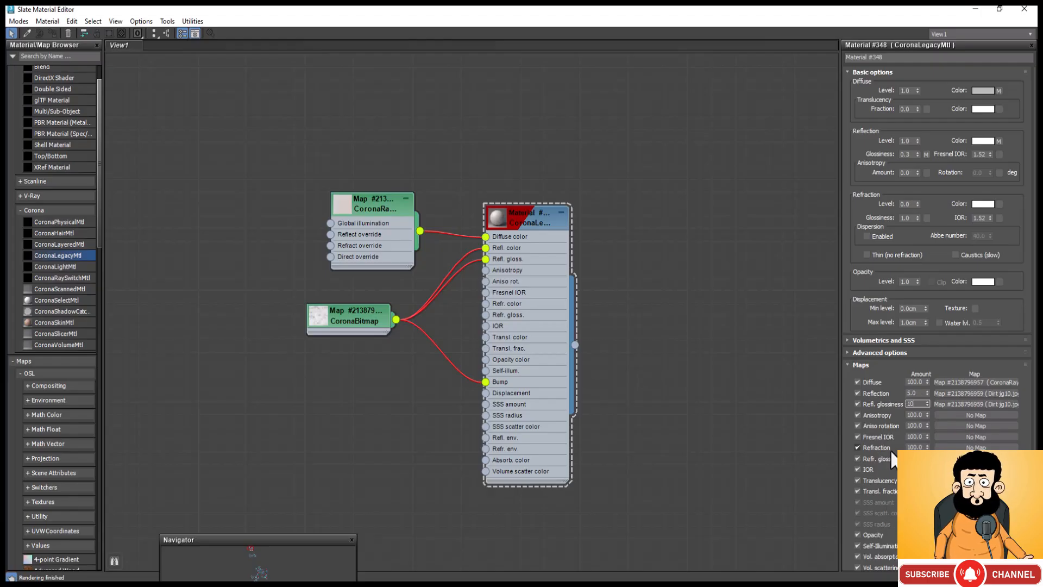
scroll(891, 457, "down", 2)
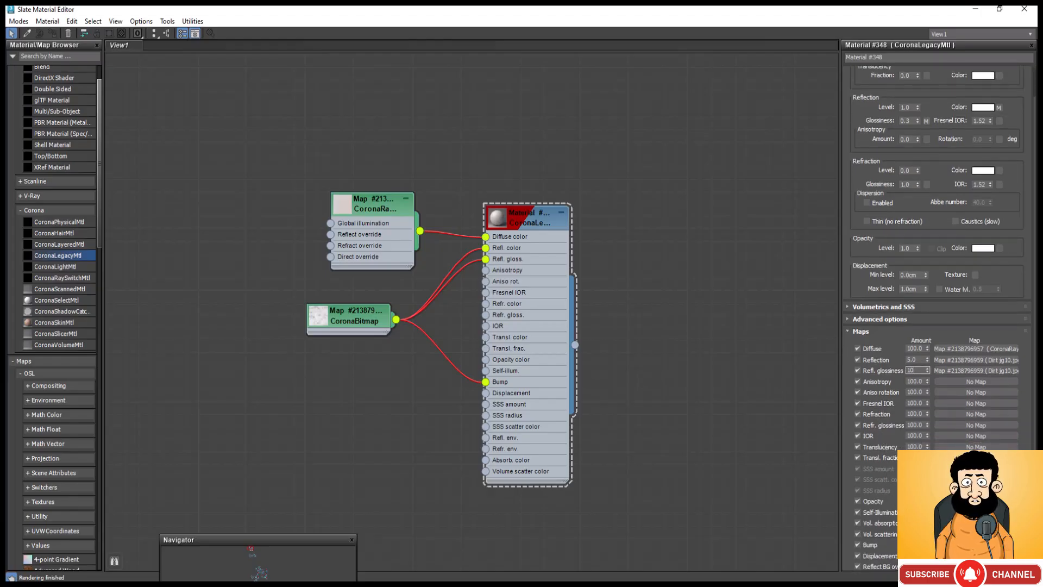
key("Return")
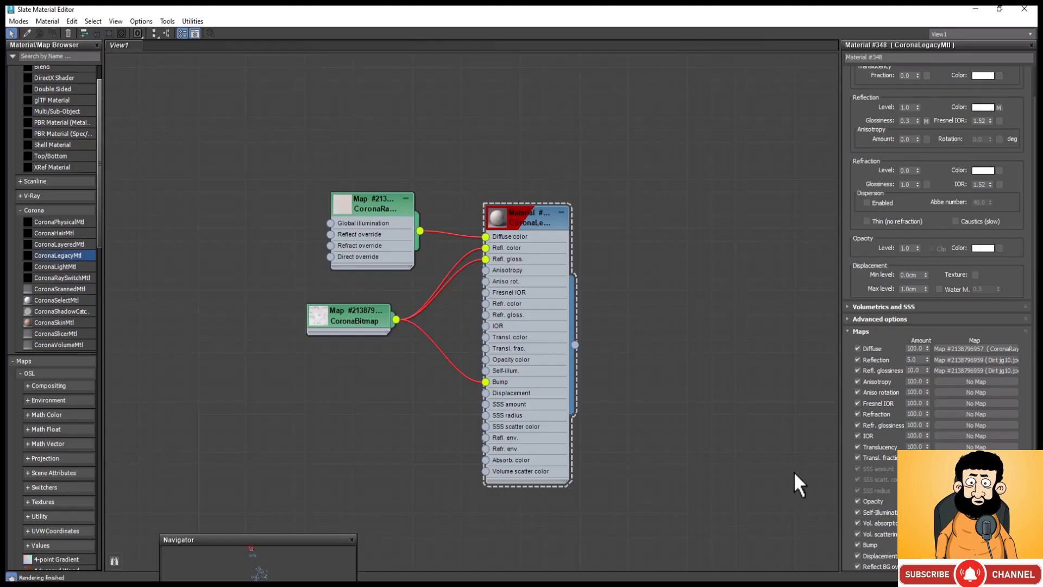
Step: Check the adjusted wall material in an enlarged preview window, and minimize the Slate Material Editor to return to the scene
right_click(501, 223)
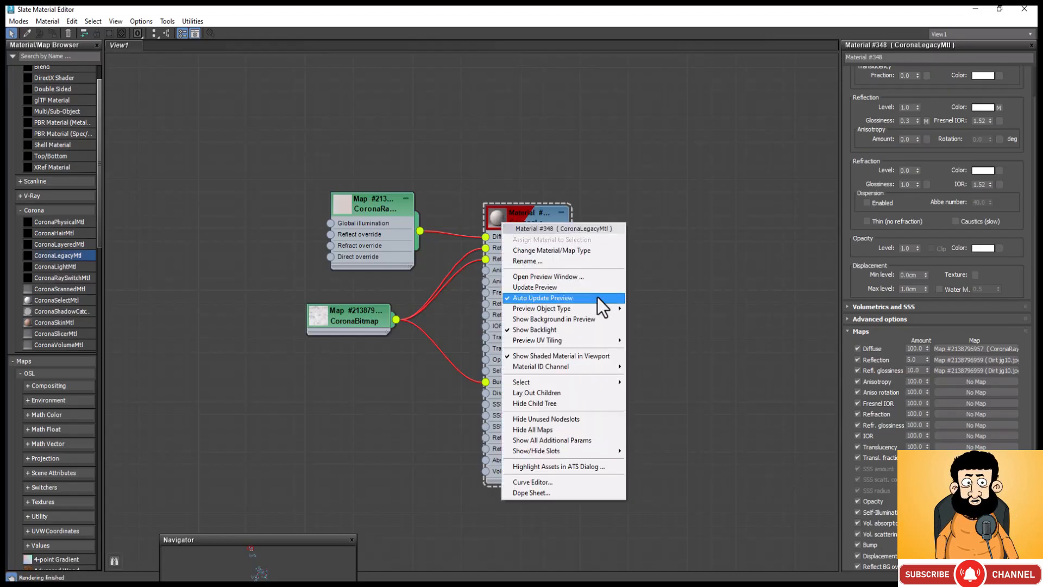
left_click(621, 278)
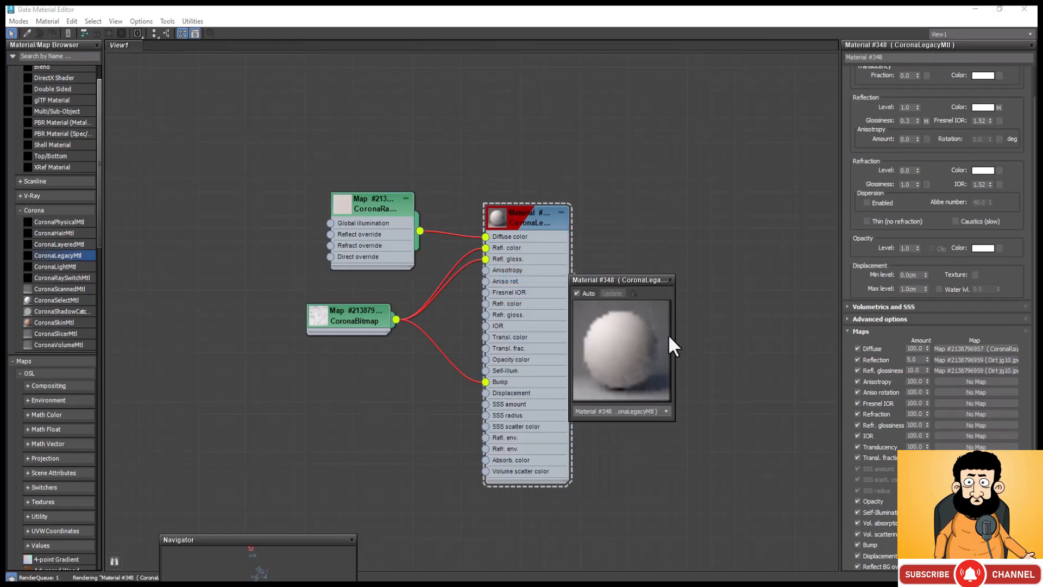
left_click_drag(676, 340, 769, 446)
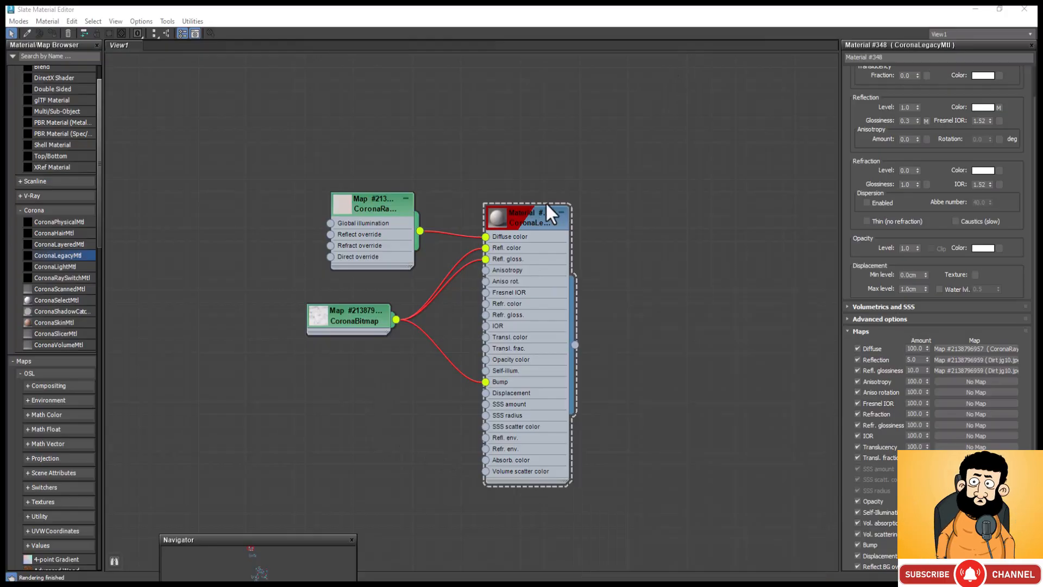
left_click(976, 9)
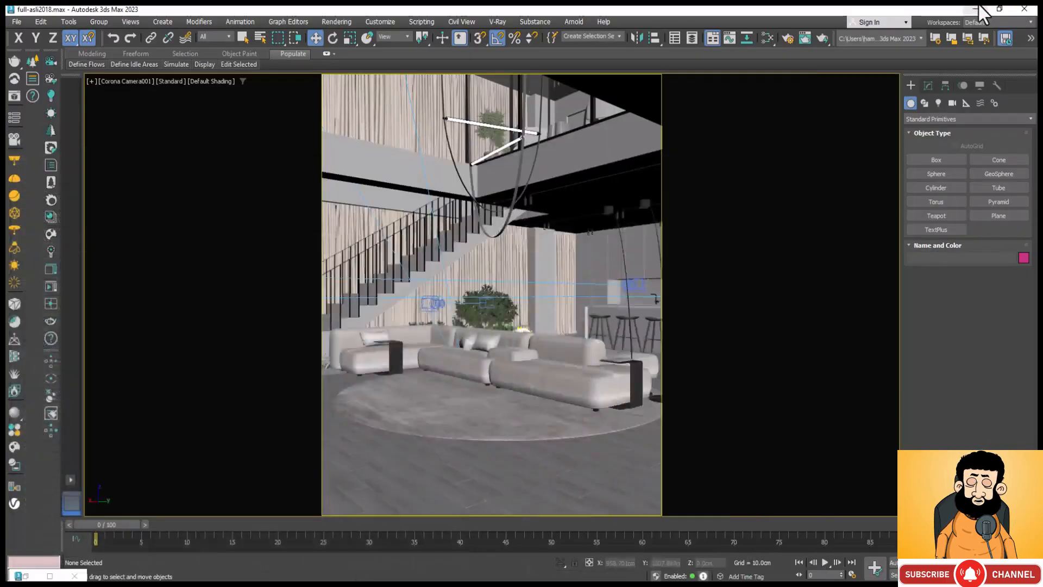
Step: Select the mezzanine slab and the column walls in turn, and check the wall material's node graph against them
left_click(396, 170)
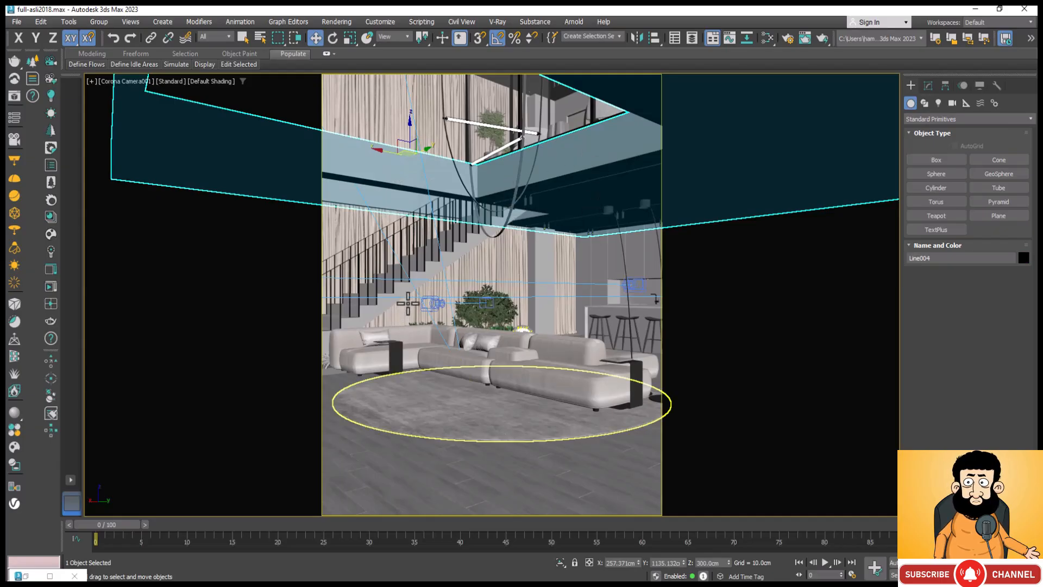
left_click(544, 261)
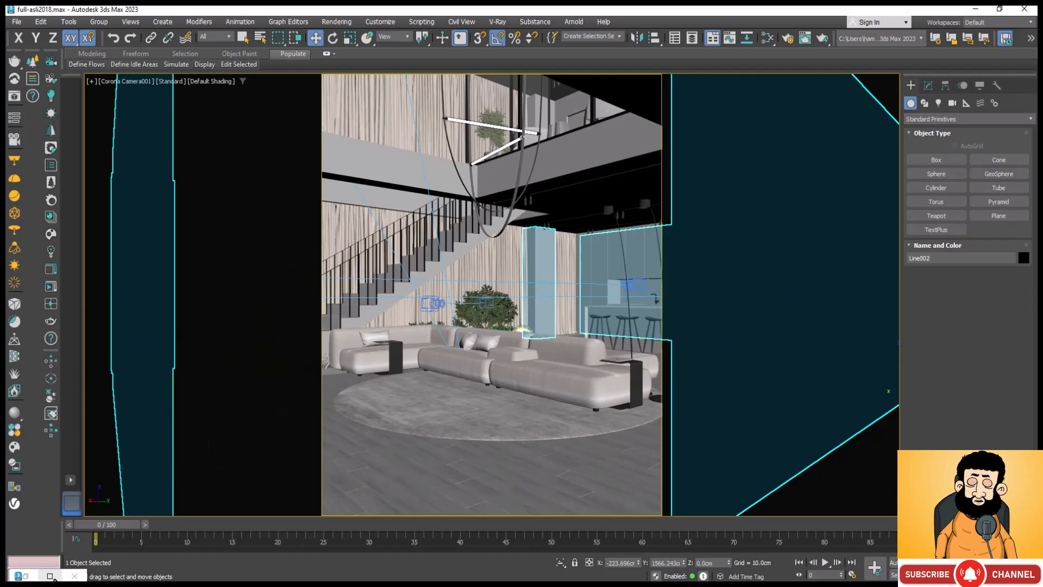
left_click(610, 152)
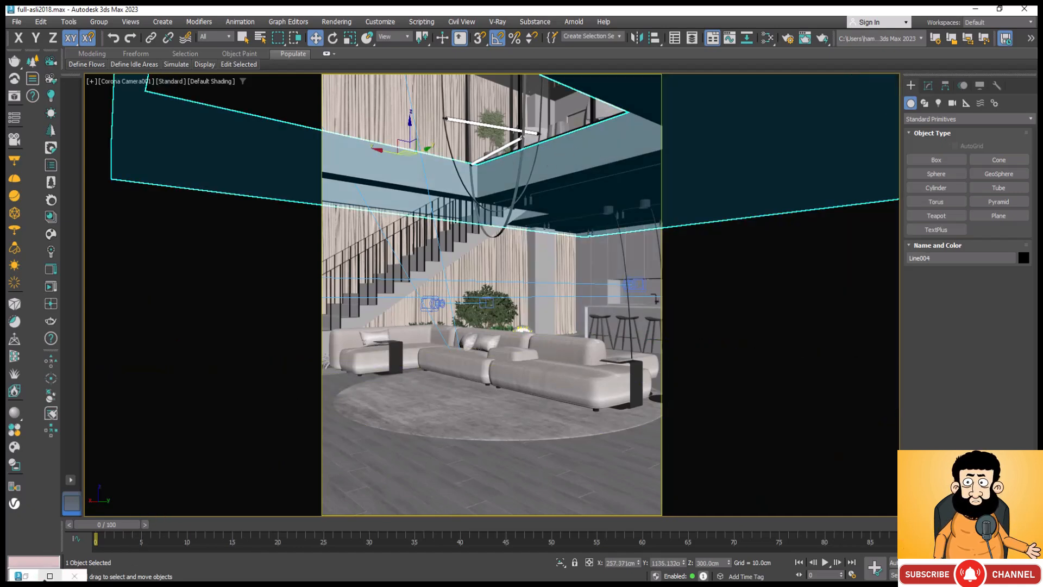
left_click(49, 577)
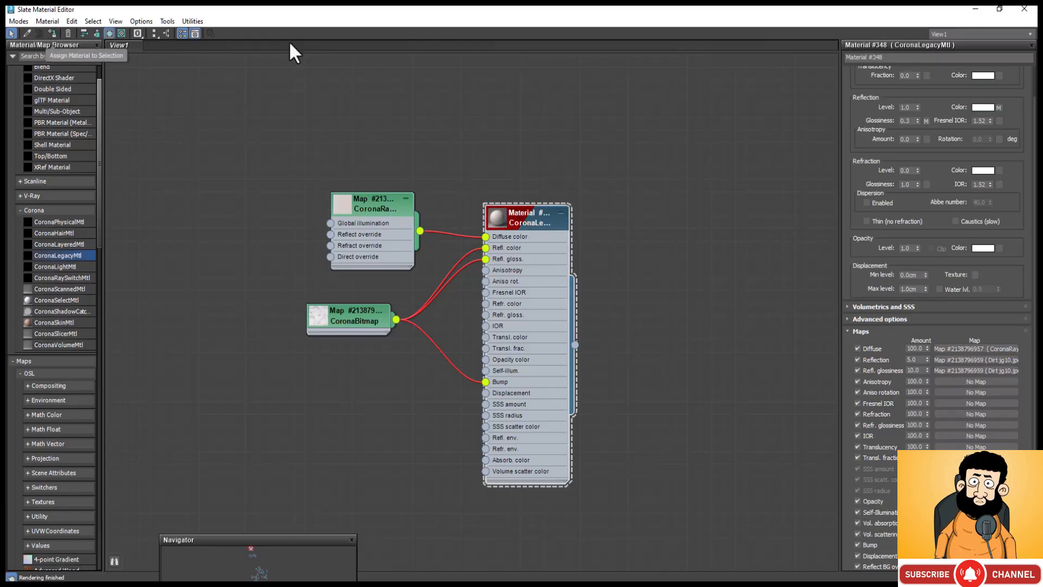
left_click(983, 9)
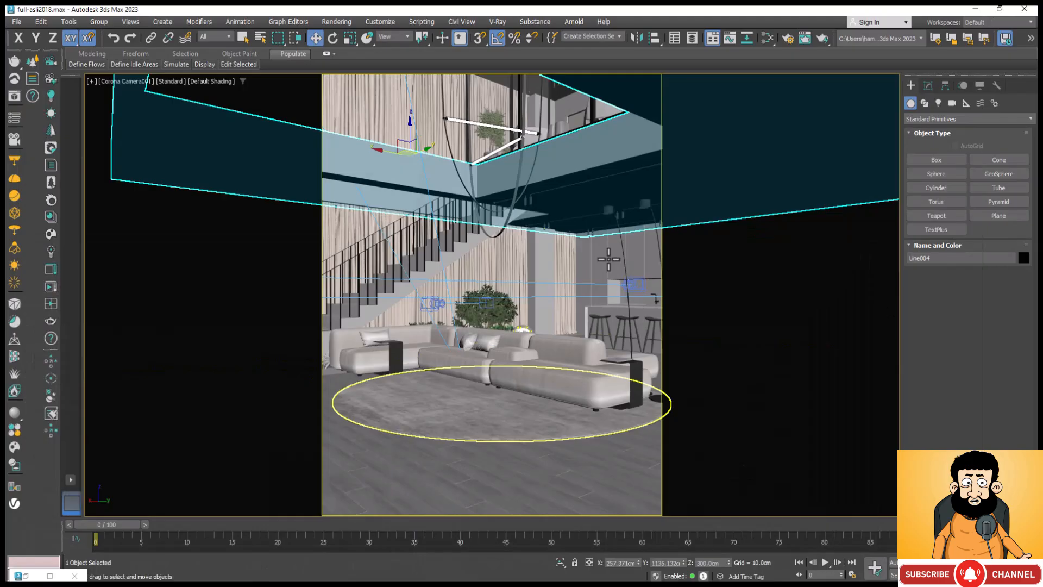
Step: Select the kitchen wall panel, and duplicate the wall material together with its CoronaRaySwitch and CoronaBitmap nodes
left_click(589, 255)
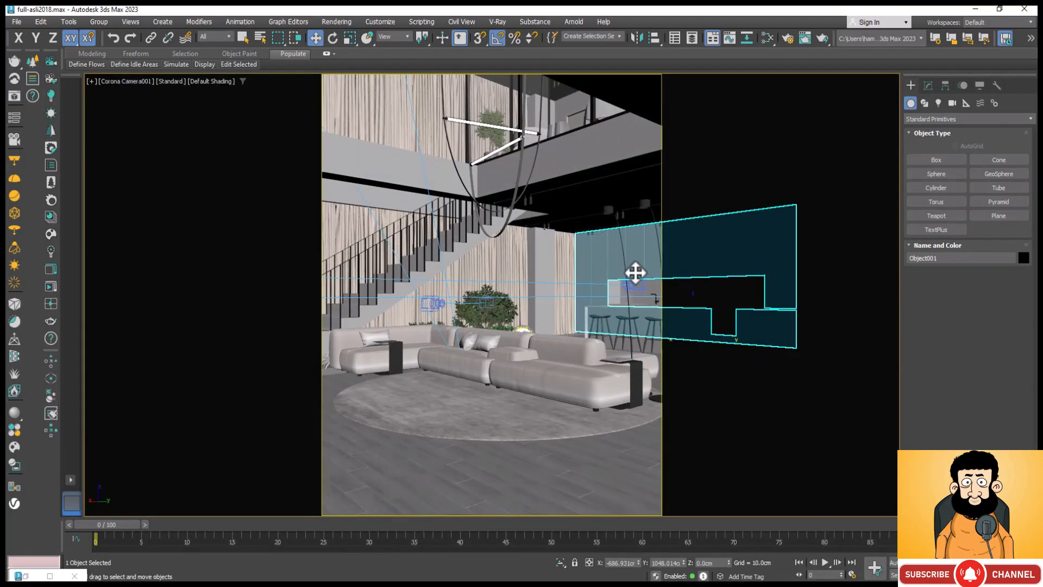
left_click(790, 38)
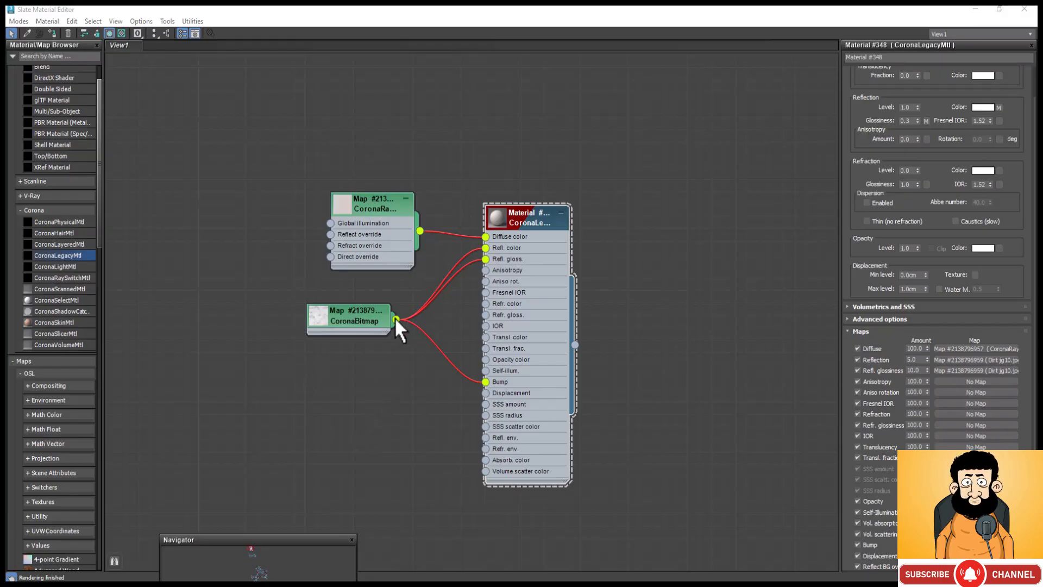
scroll(580, 151, "down", 2)
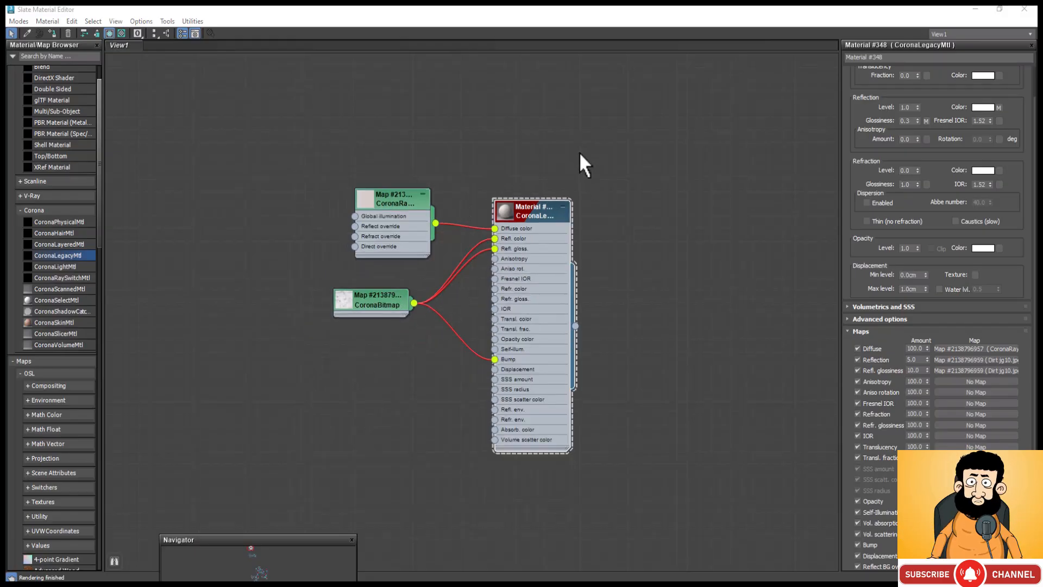
scroll(534, 190, "down", 1)
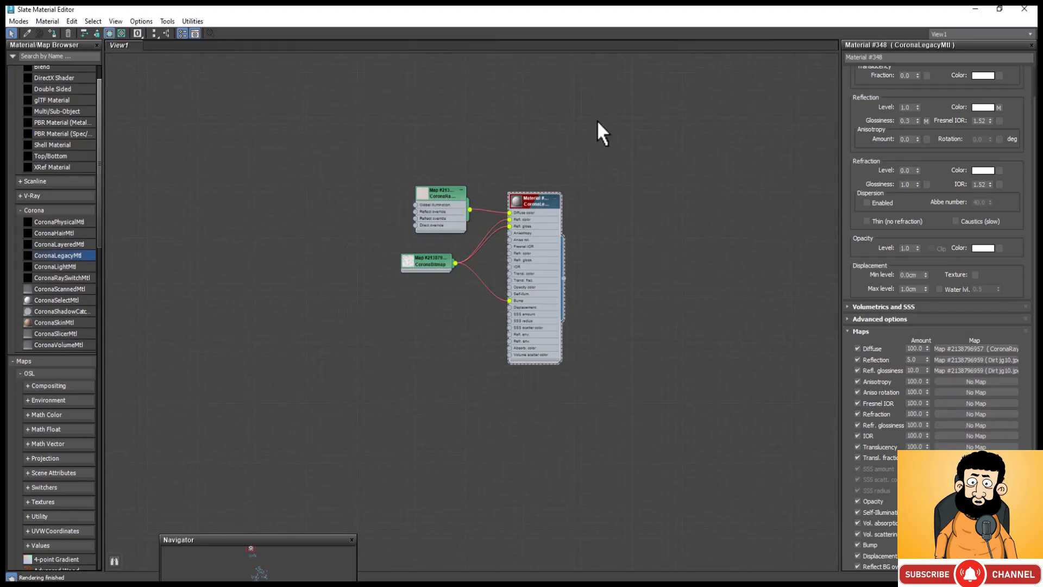
left_click_drag(597, 119, 430, 325)
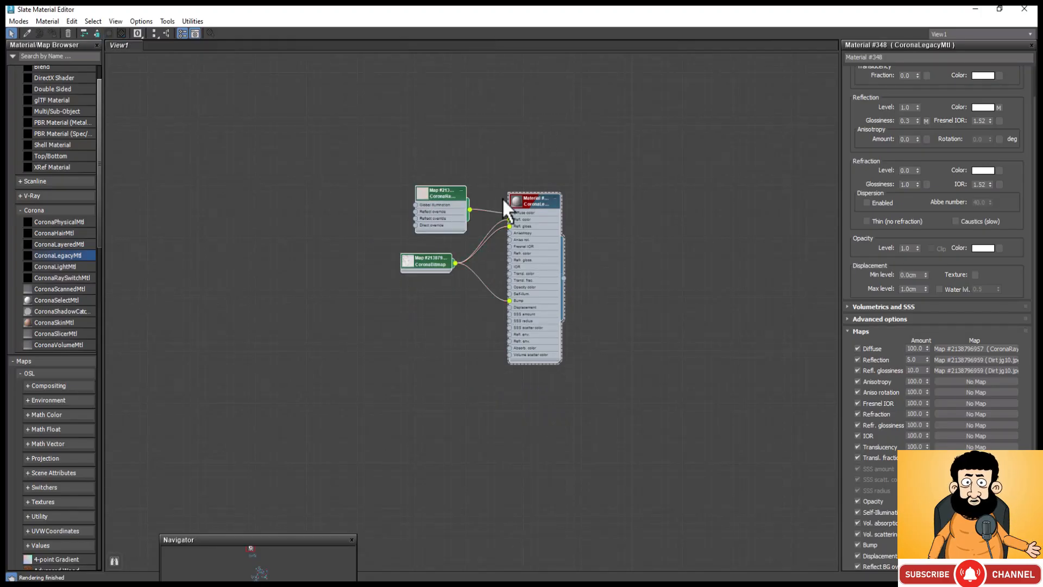
left_click_drag(525, 200, 764, 205, "shift")
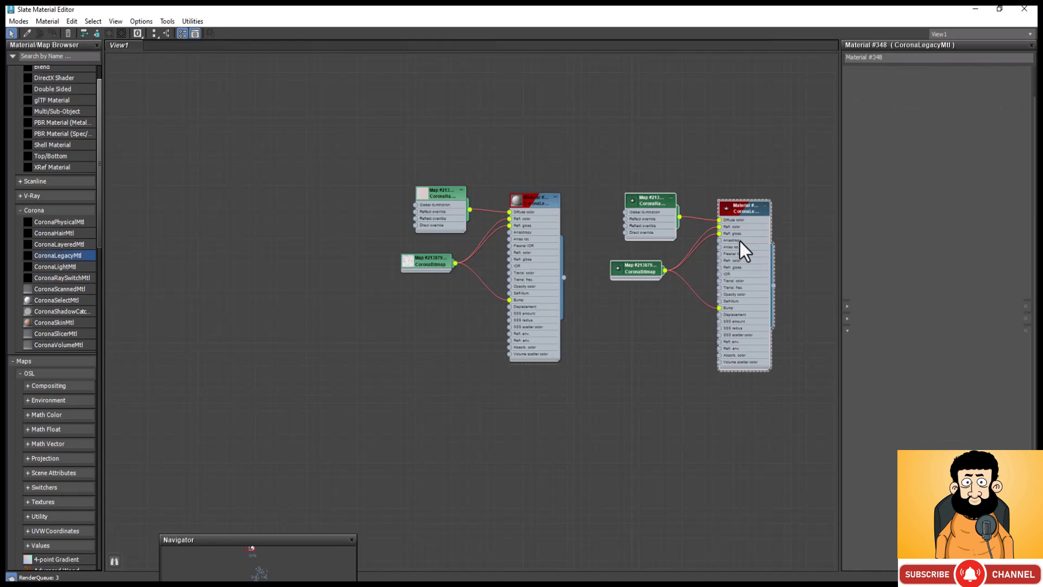
Step: Delete the CoronaBitmap node from the copied material so only the CoronaRaySwitch feeds its diffuse color
scroll(674, 260, "up", 2)
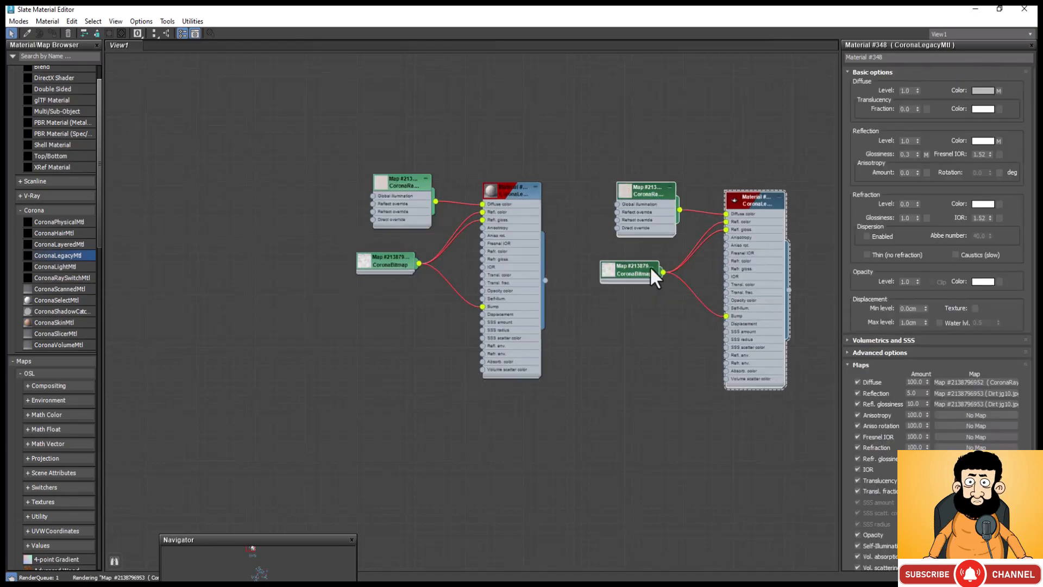
left_click_drag(670, 251, 611, 321)
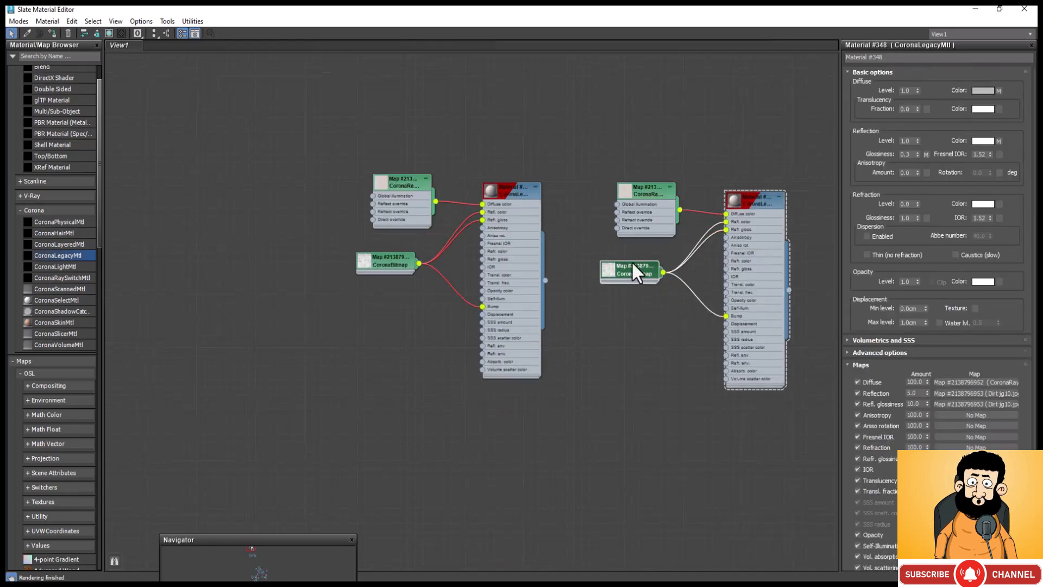
key("Delete")
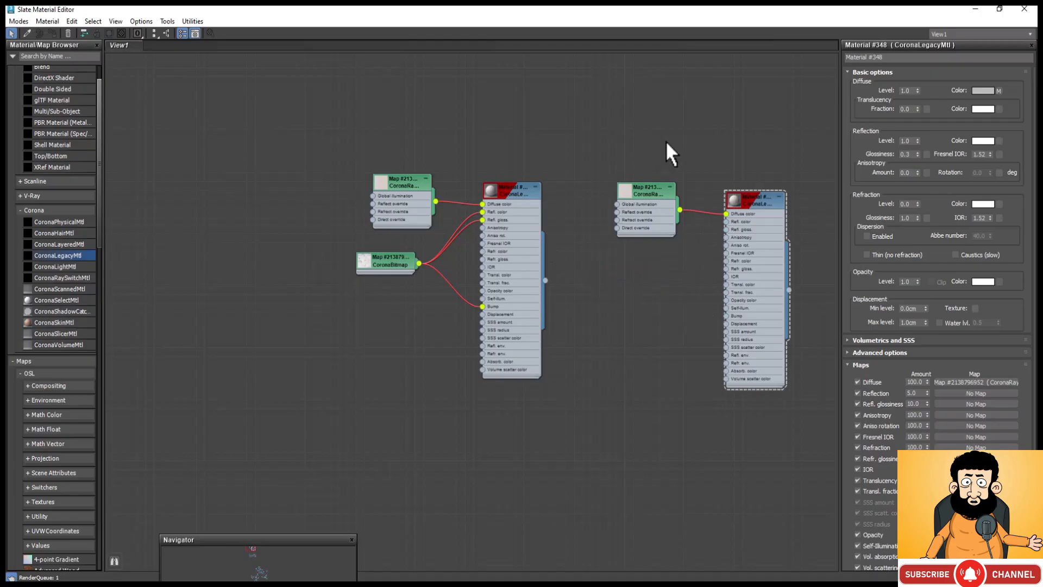
Step: Review the copied CoronaRaySwitch colors and the copied CoronaLegacyMtl parameters, and minimize the Slate Material Editor
scroll(767, 202, "up", 2)
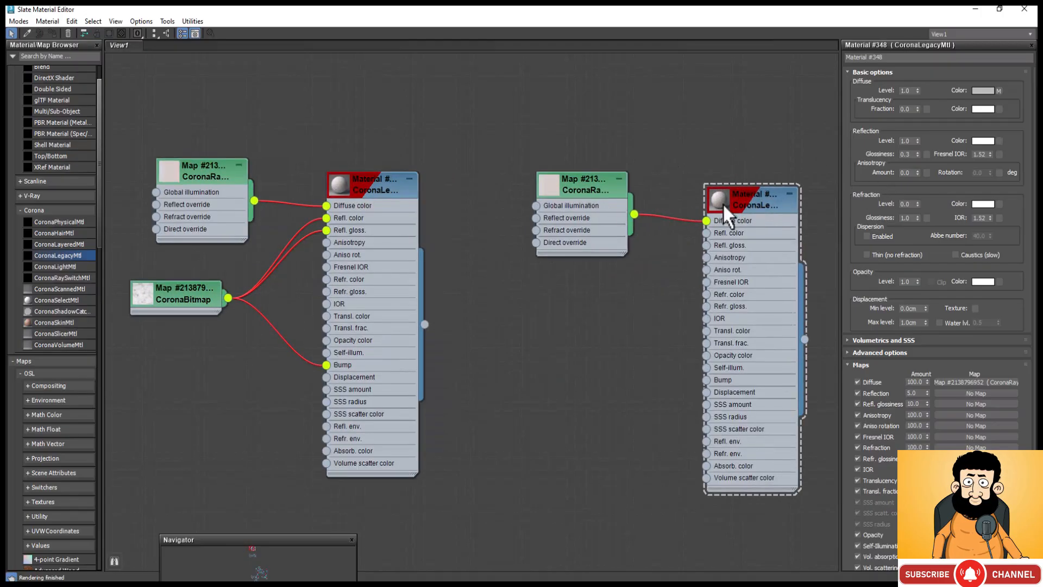
left_click(576, 188)
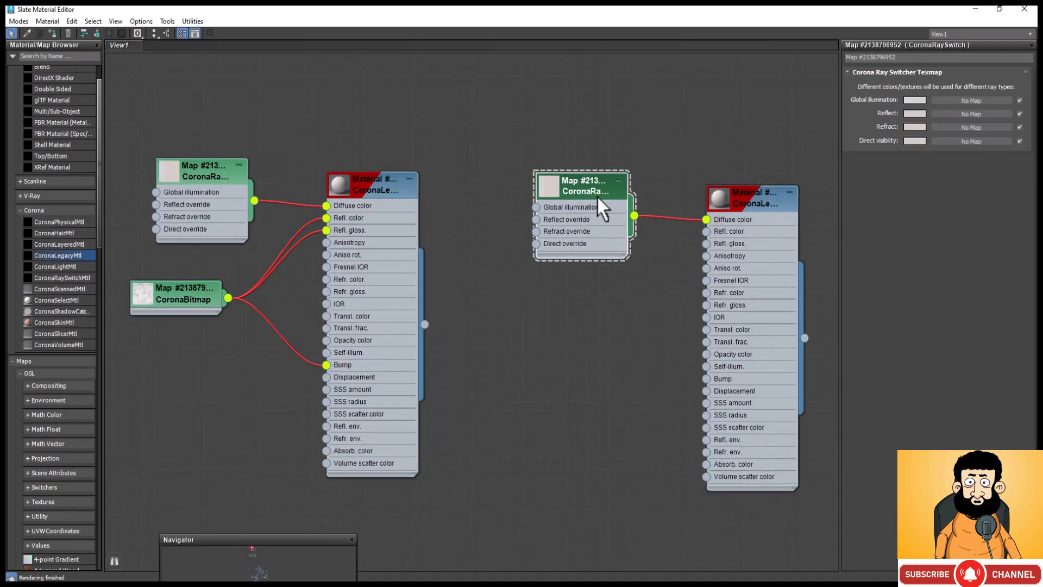
left_click(745, 200)
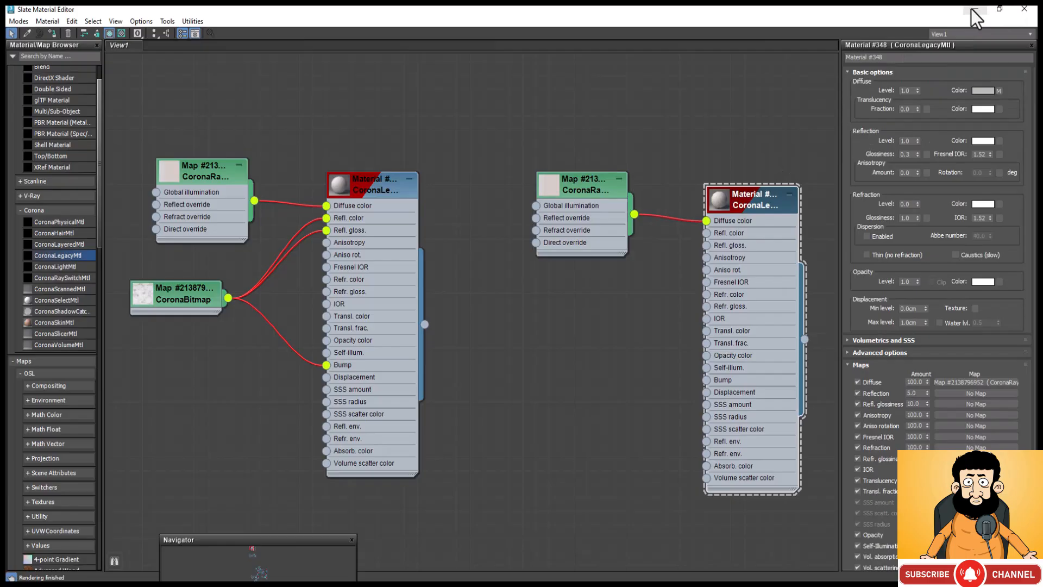
left_click(972, 9)
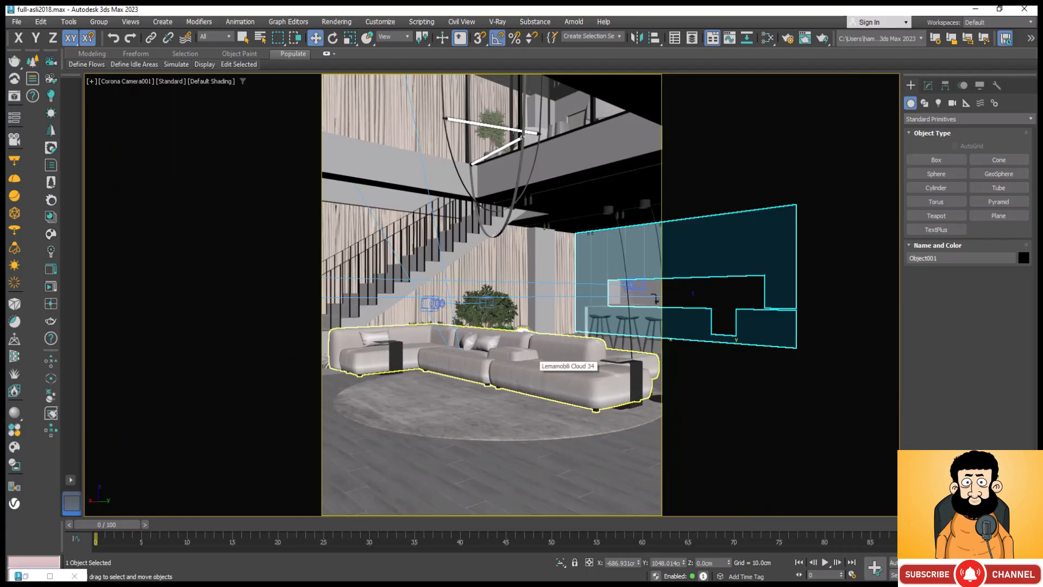
Step: Check the scene render settings, including the material override, in Render Setup, and close the dialog
left_click(788, 38)
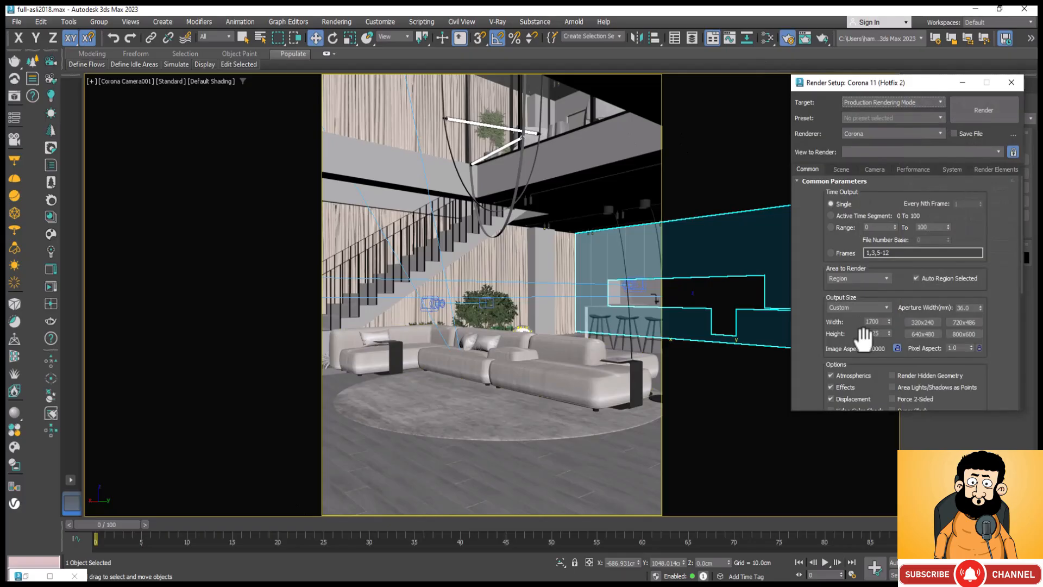
left_click(840, 170)
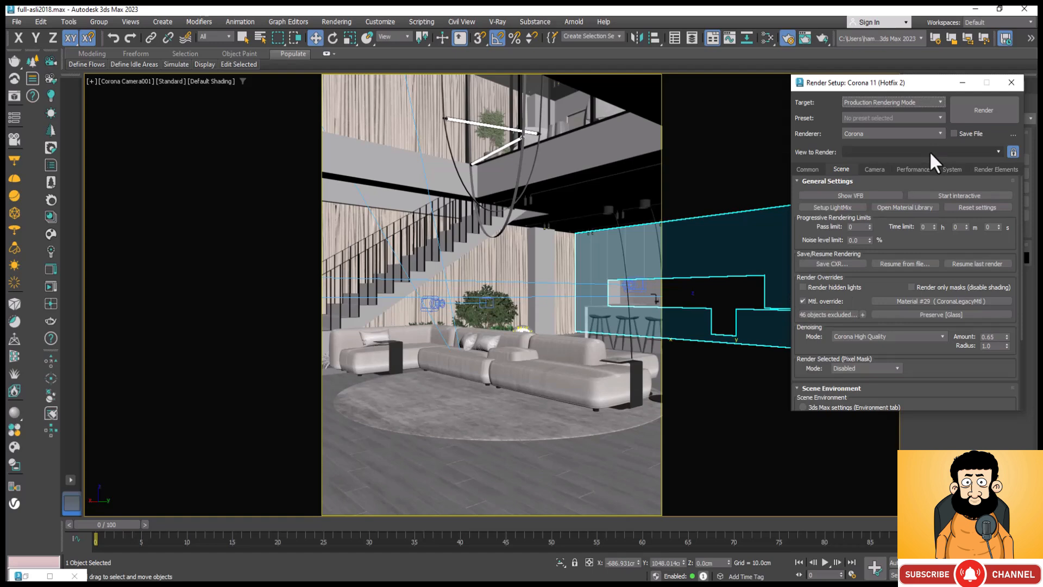
left_click(1012, 80)
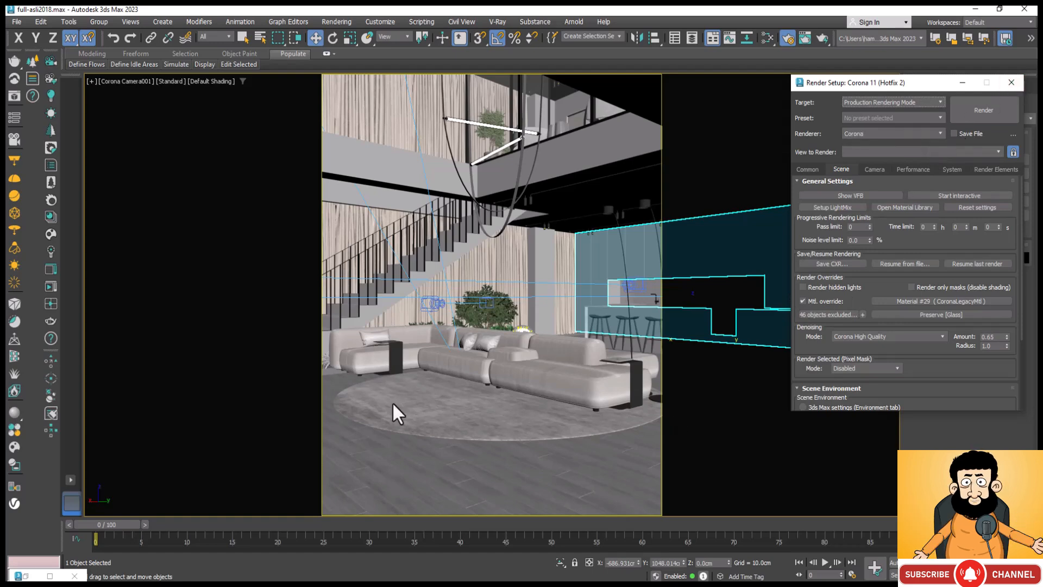
left_click(544, 421)
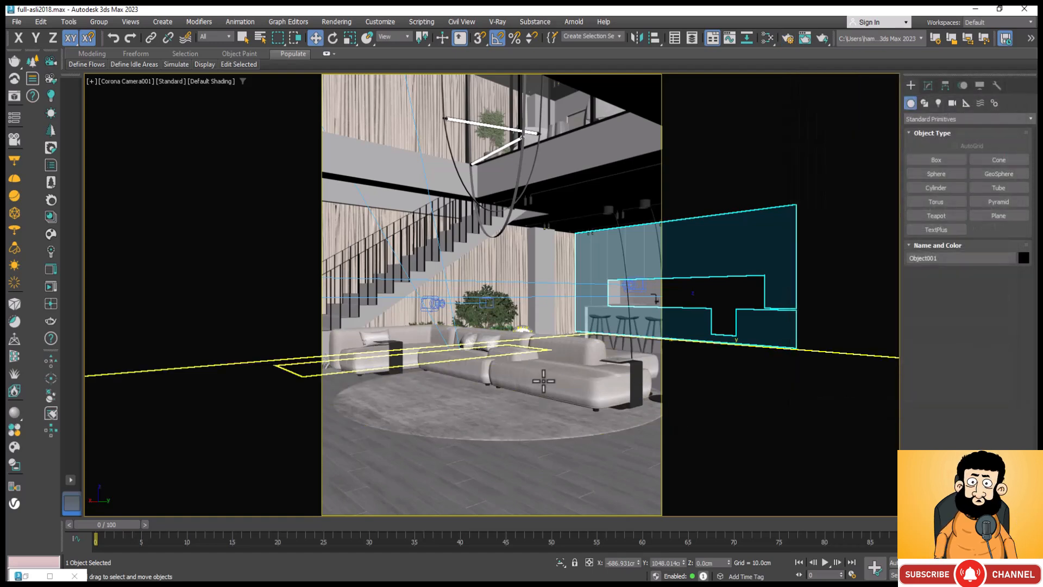
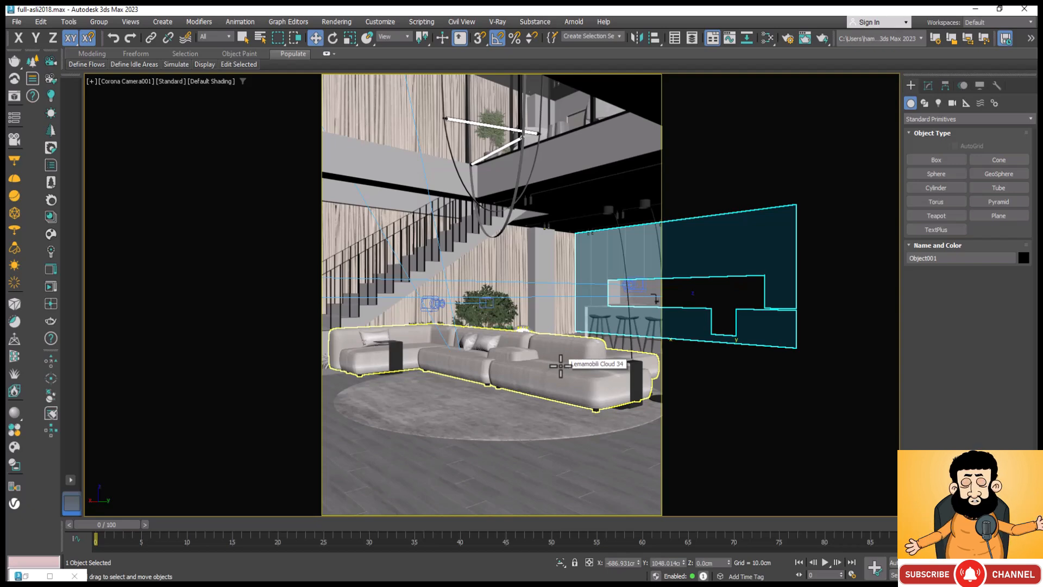
left_click(499, 304)
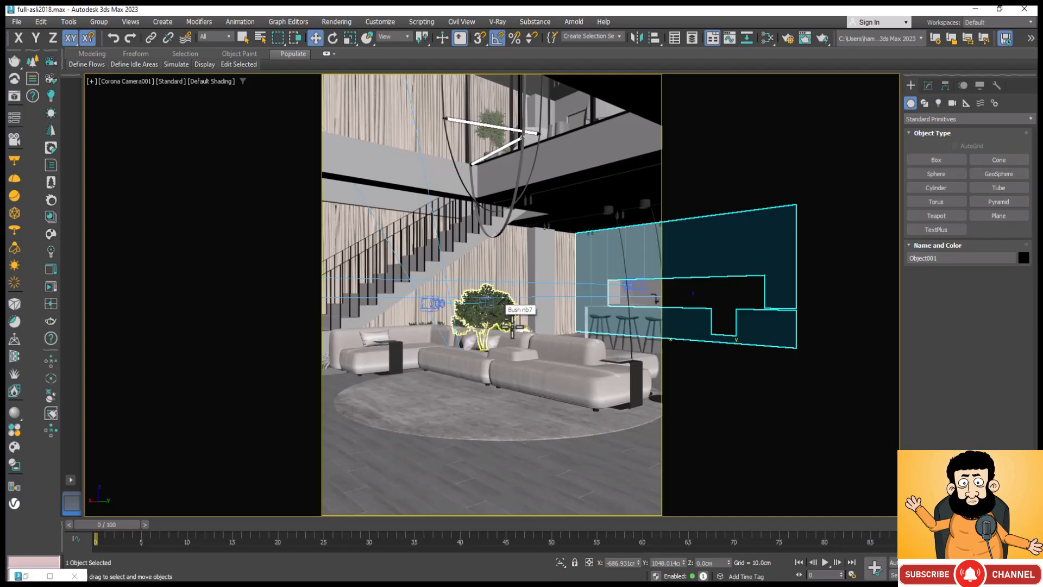
left_click(421, 312)
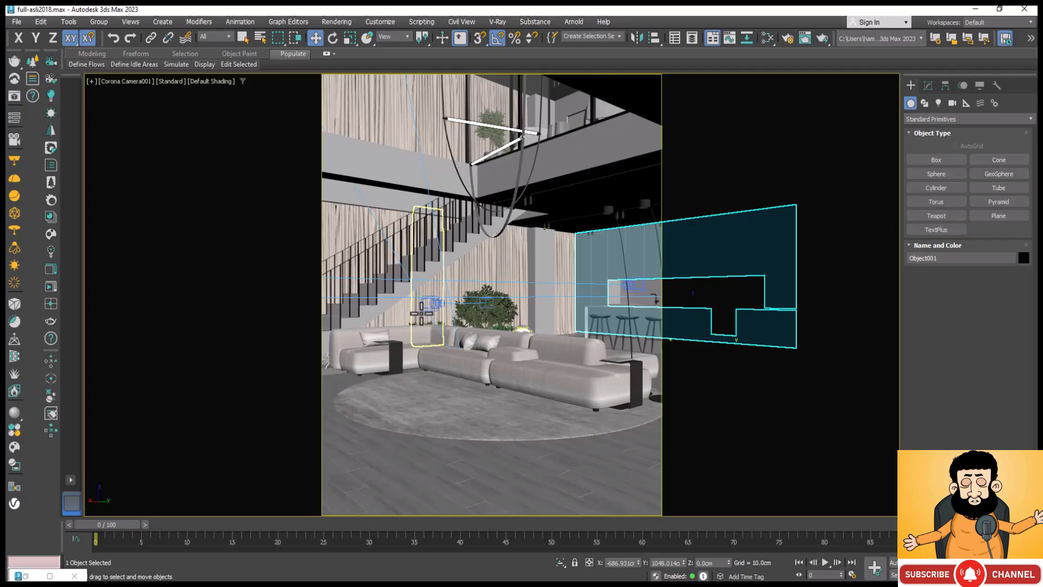
left_click(378, 407)
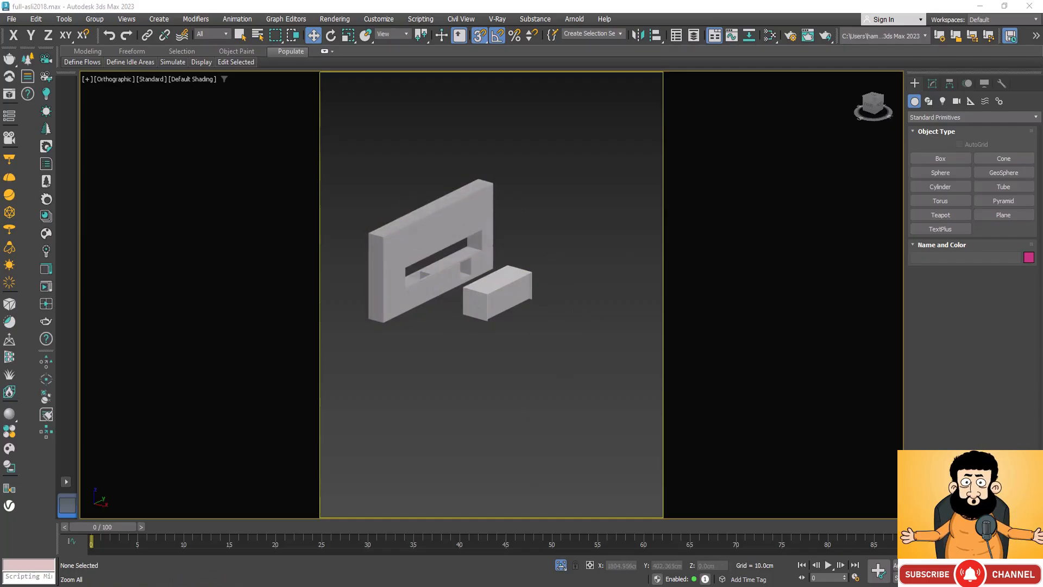
Step: Try to draw a plane across the niche opening of the kitchen wall panel in the orthographic view
key("ctrl+r")
left_click_drag(506, 409, 577, 328)
scroll(577, 327, "down", 4)
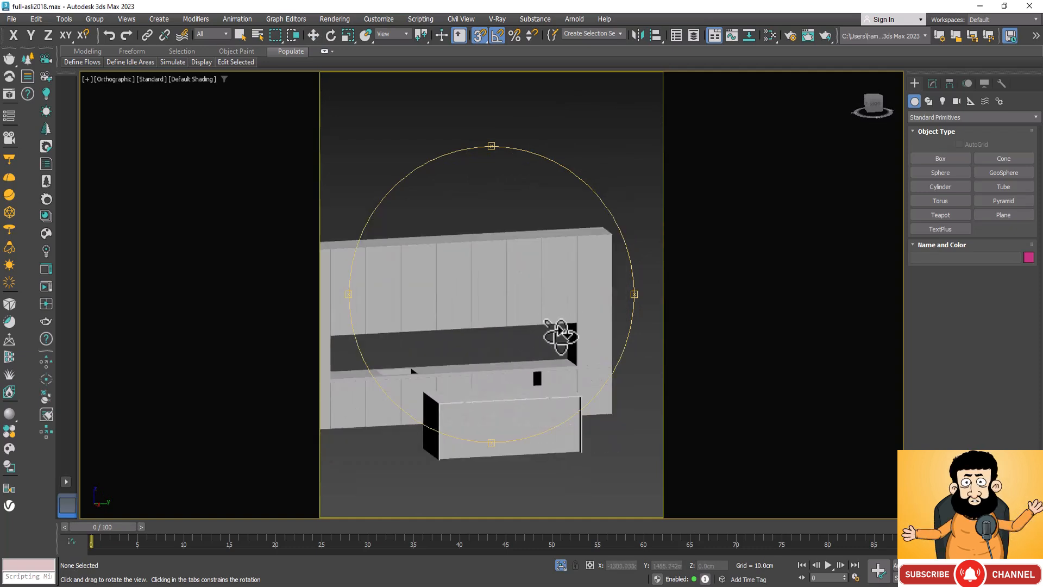
left_click(1004, 215)
left_click_drag(599, 293, 438, 324)
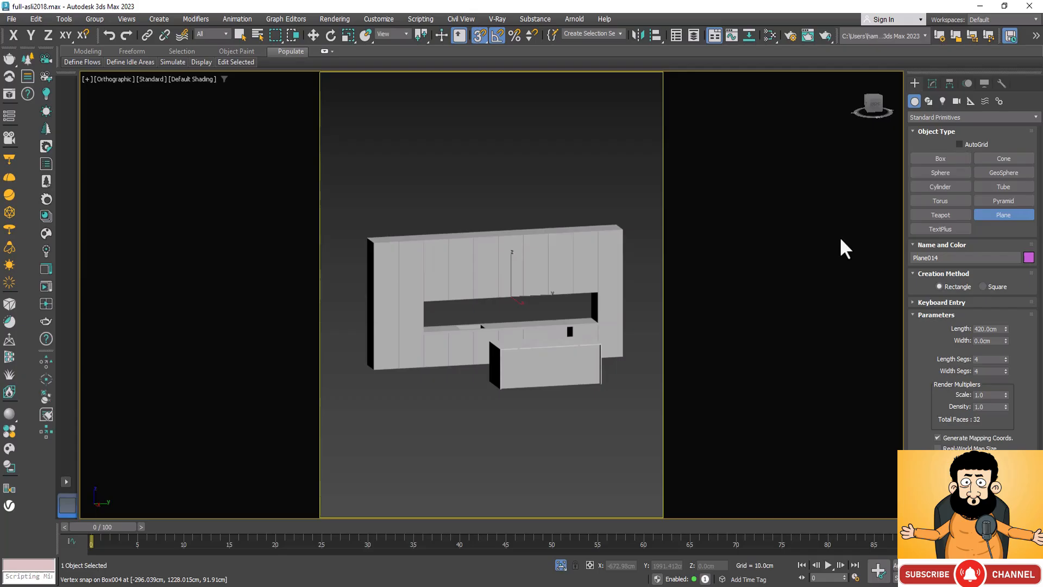
Step: In the Right view, draw a plane about 75 cm by 420 cm covering the niche opening of the kitchen wall panel
key("ctrl+r")
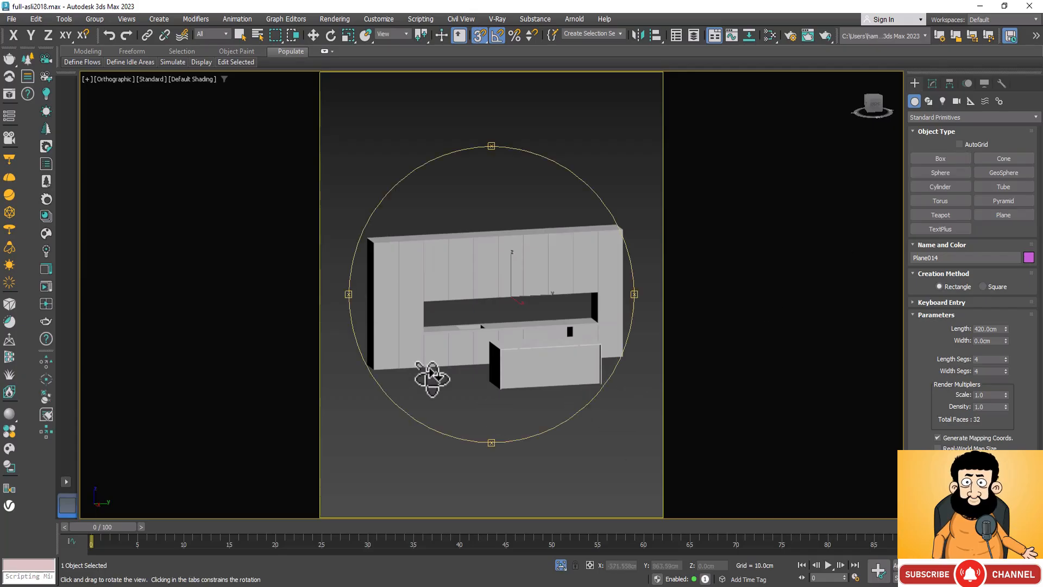
left_click_drag(426, 380, 463, 377)
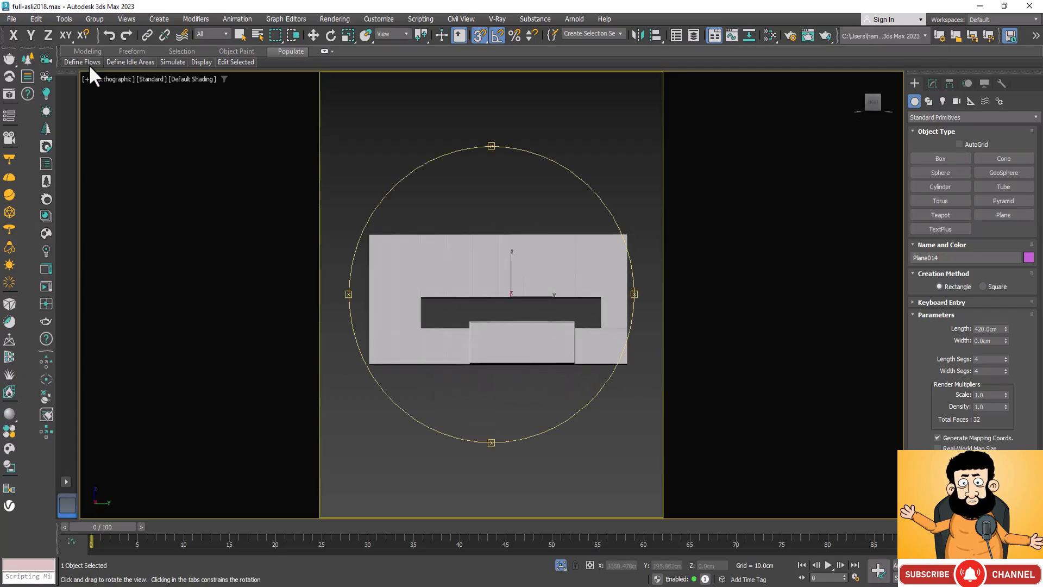
left_click(116, 79)
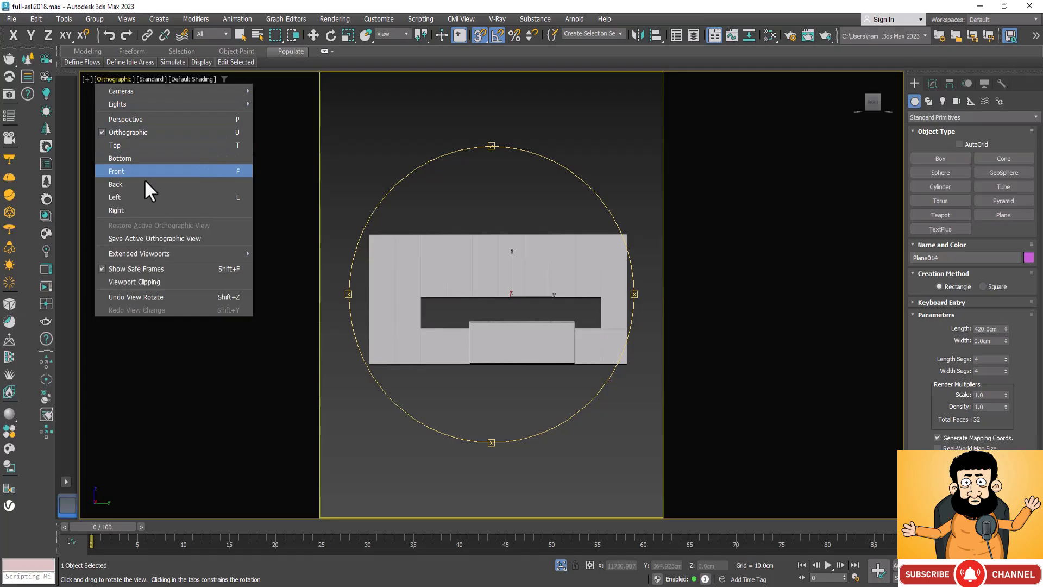
left_click(152, 213)
scroll(537, 305, "down", 10)
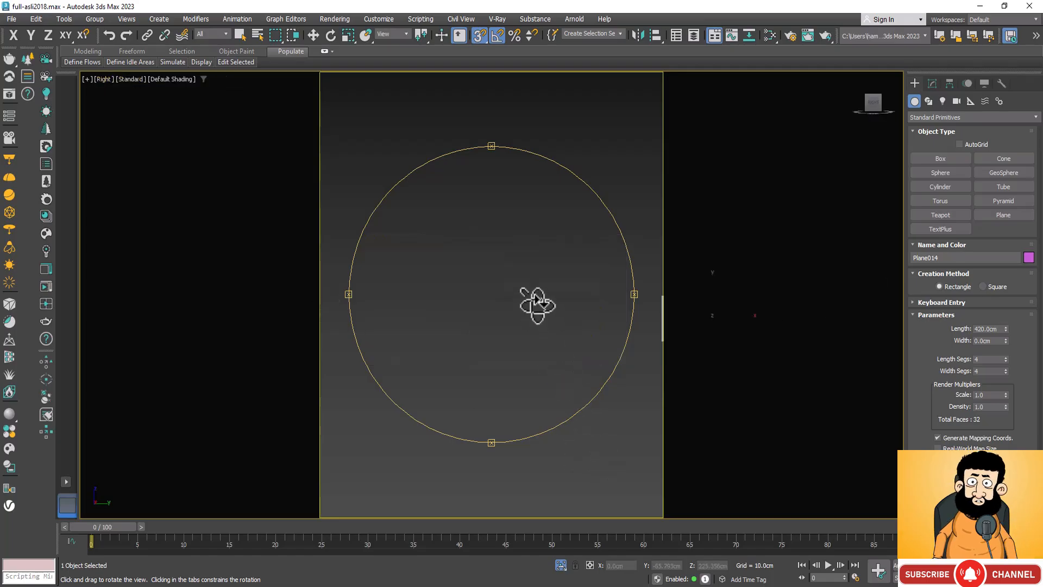
scroll(589, 298, "up", 5)
scroll(590, 298, "up", 6)
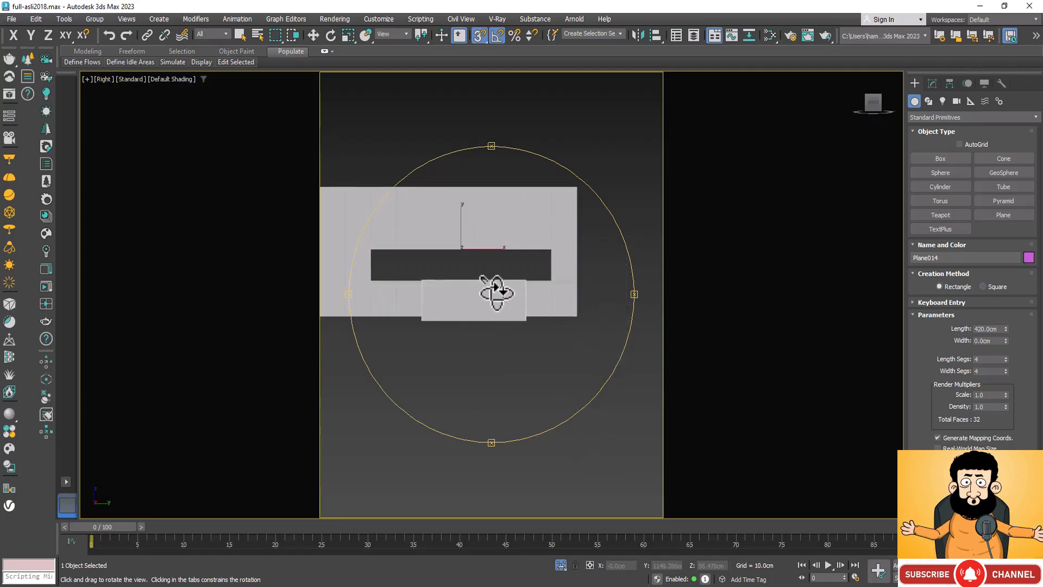
left_click(1021, 216)
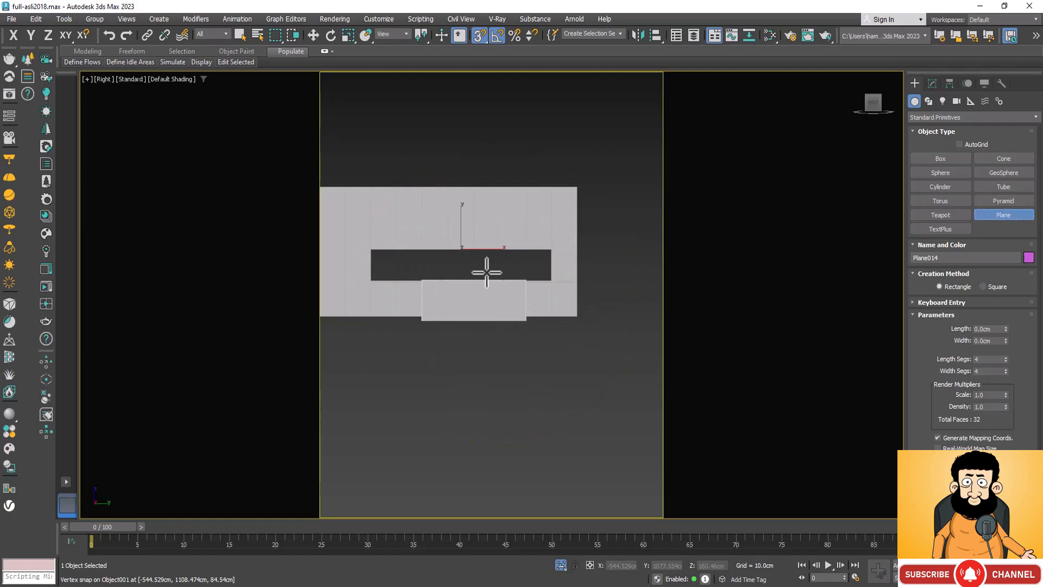
left_click_drag(550, 251, 369, 283)
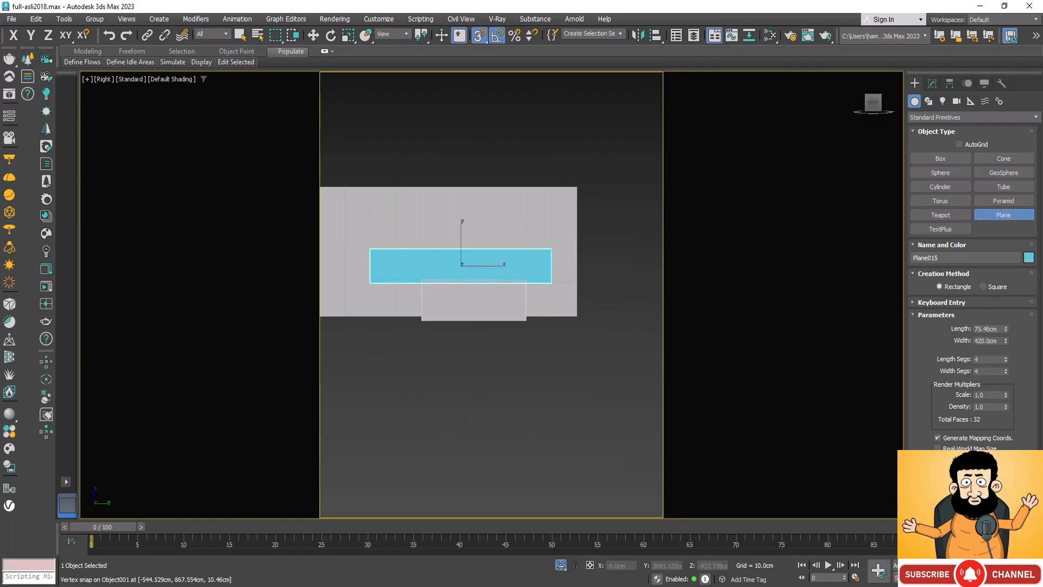
Step: Move the new plane back into the niche of the kitchen wall panel to X about -605.9 cm, and check its placement
middle_click_drag(472, 366, 527, 389, "alt")
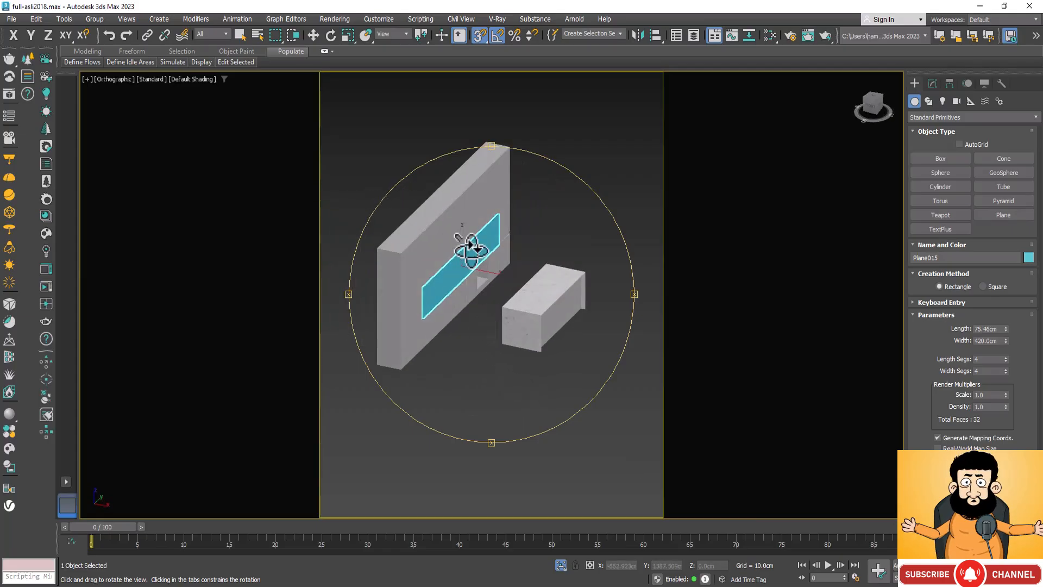
key("w")
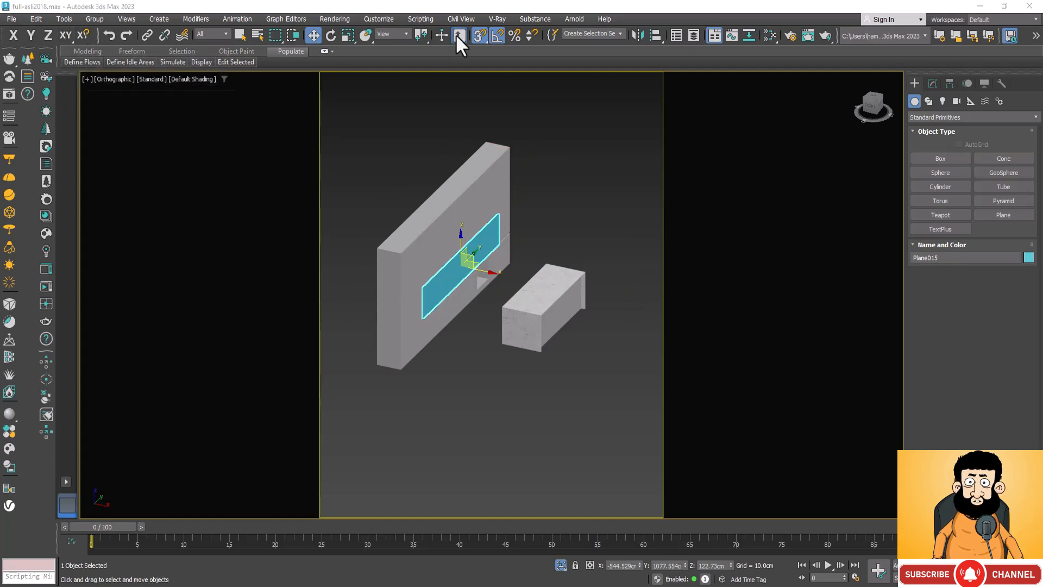
scroll(501, 234, "up", 5)
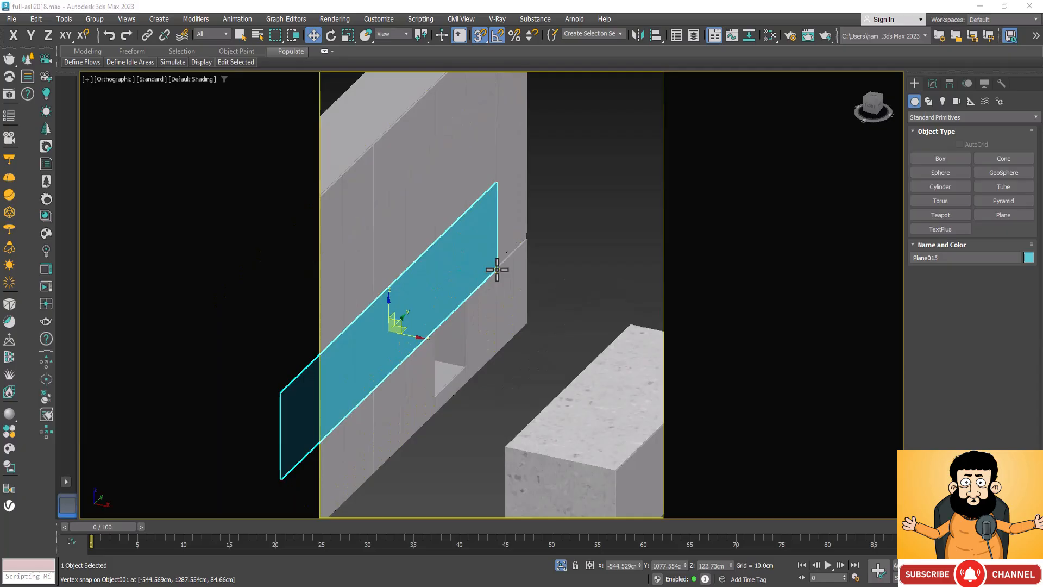
left_click_drag(498, 265, 422, 248)
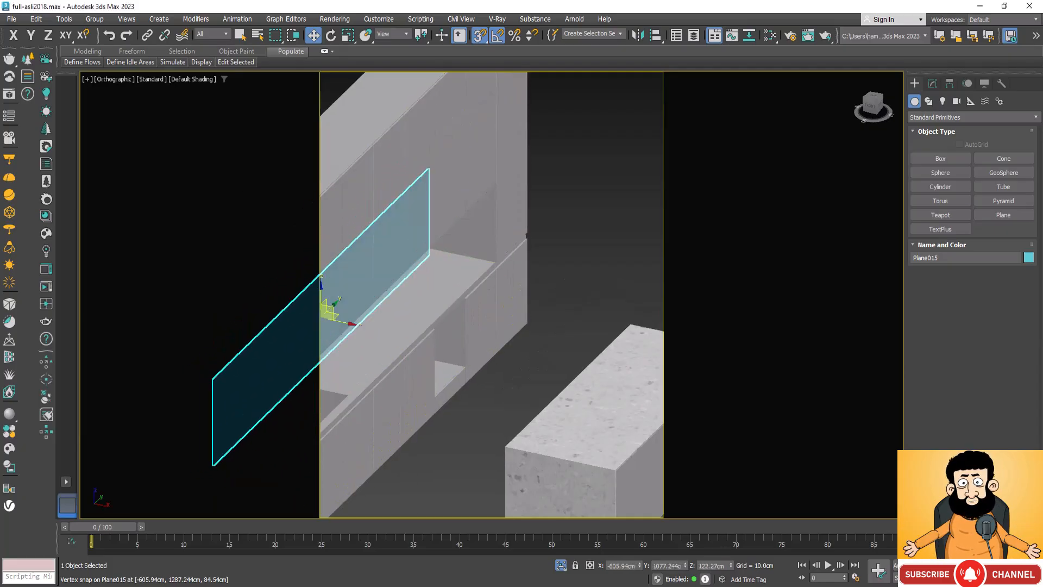
key("ctrl+r")
left_click_drag(522, 426, 559, 284)
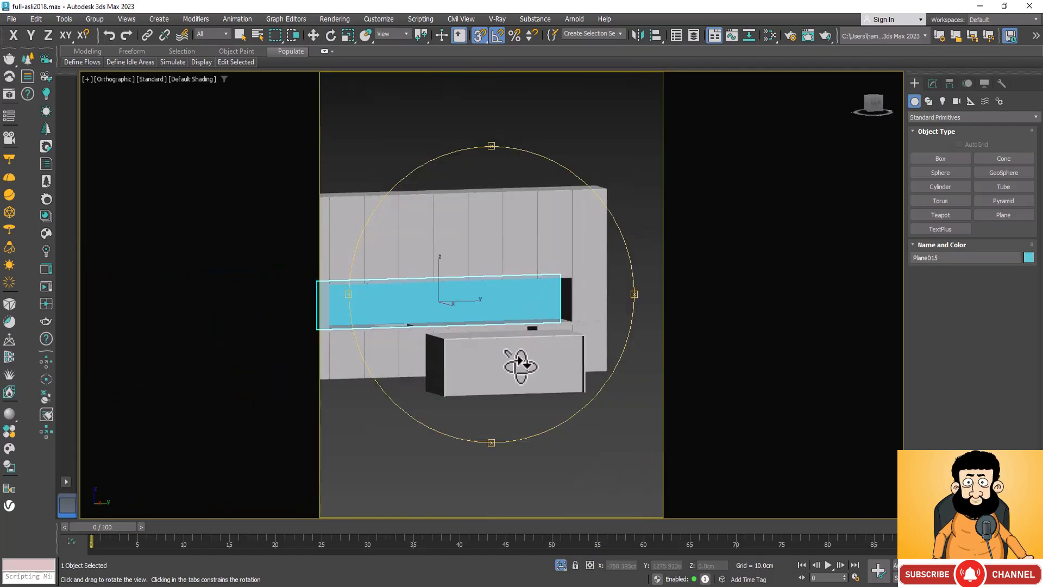
left_click_drag(517, 364, 496, 368)
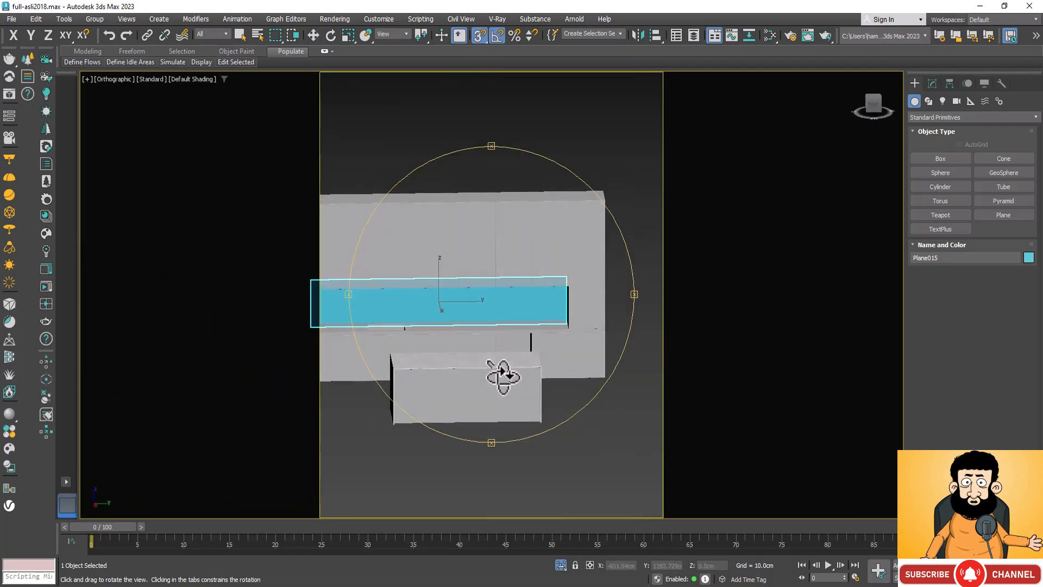
Step: Open the Slate Material Editor full screen and add a new CoronaLegacyMtl material in an empty area of the graph
left_click(770, 36)
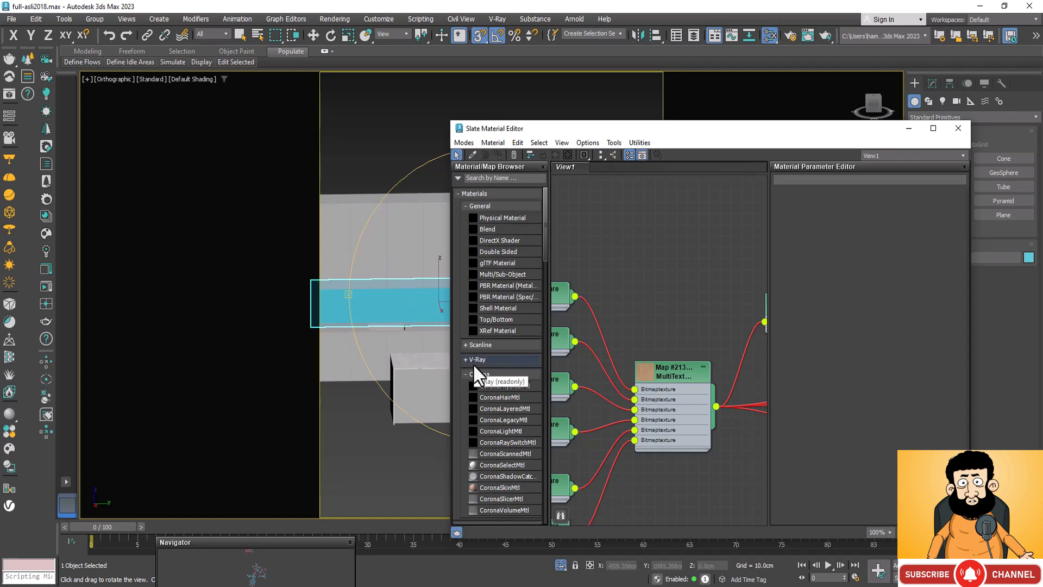
left_click(933, 128)
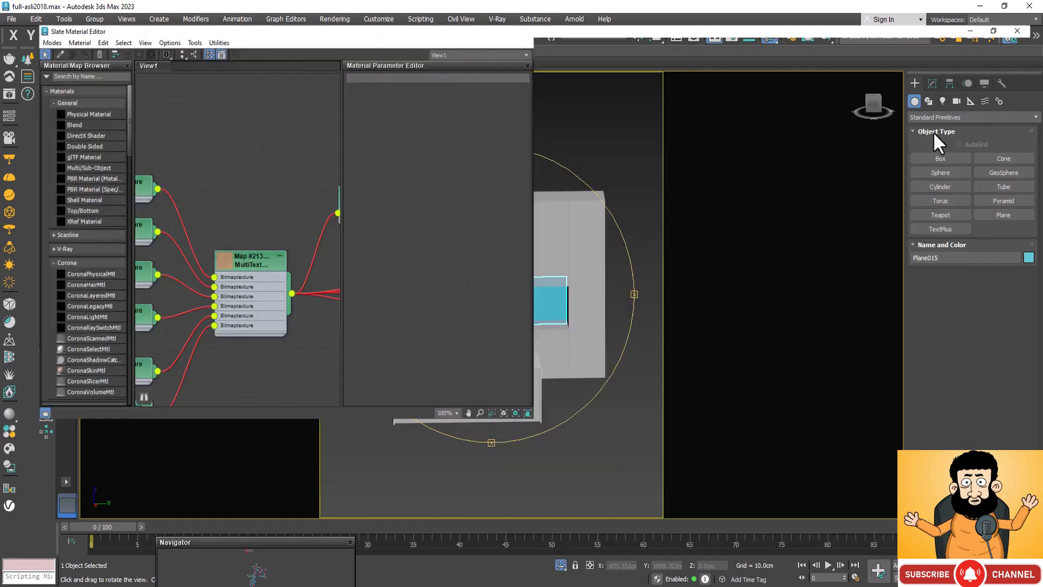
scroll(456, 328, "down", 5)
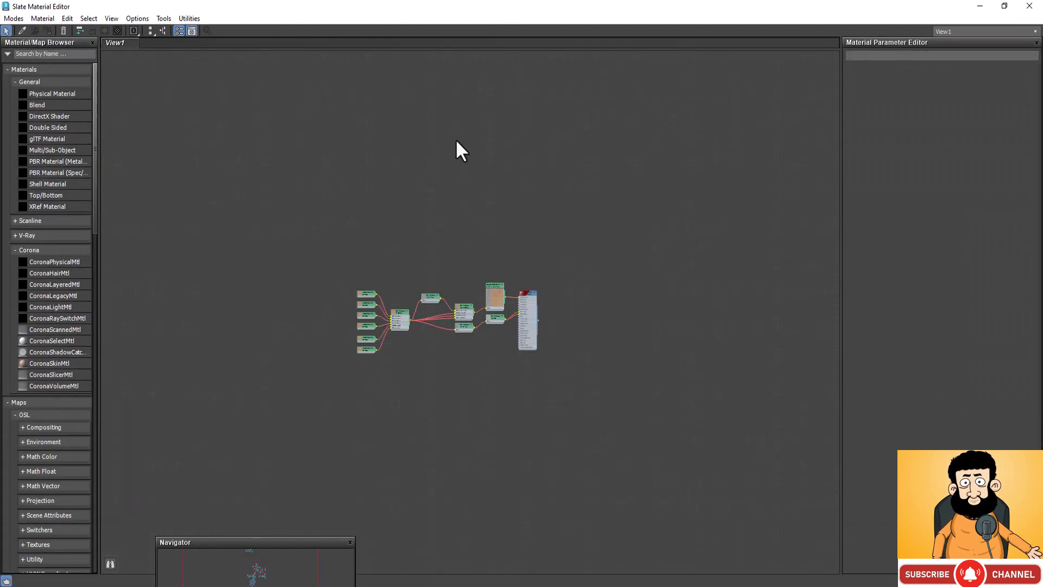
scroll(457, 144, "down", 4)
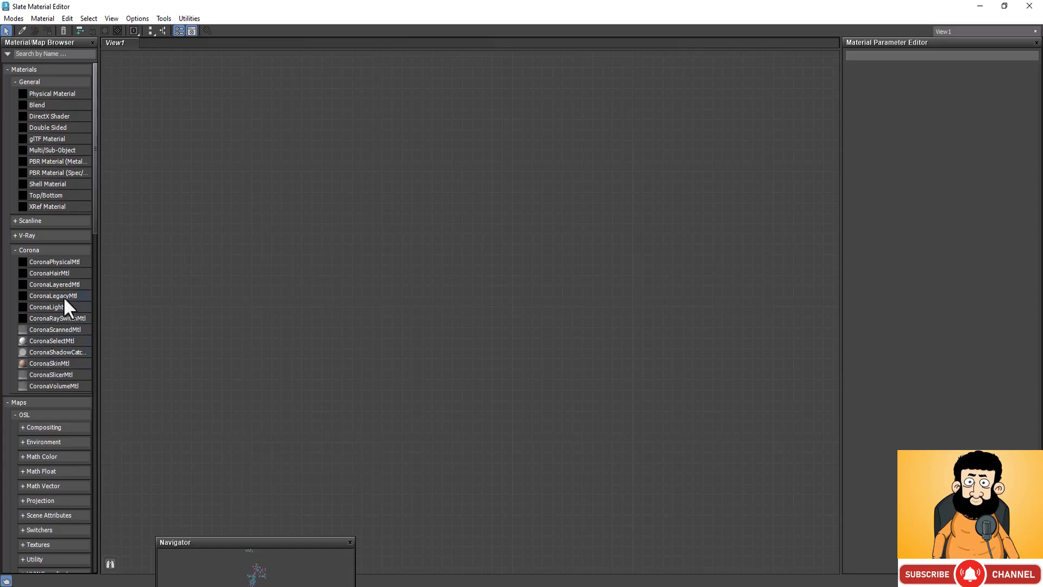
left_click_drag(439, 170, 439, 170)
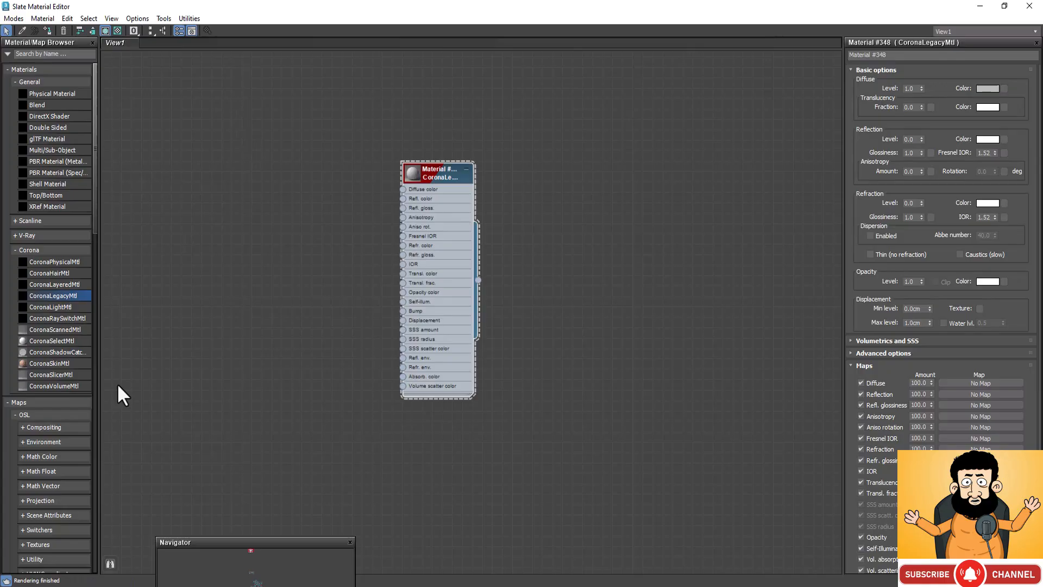
Step: Add a CoronaBitmap map node next to the new material and load the Marbel op94 image into it
scroll(61, 294, "down", 1)
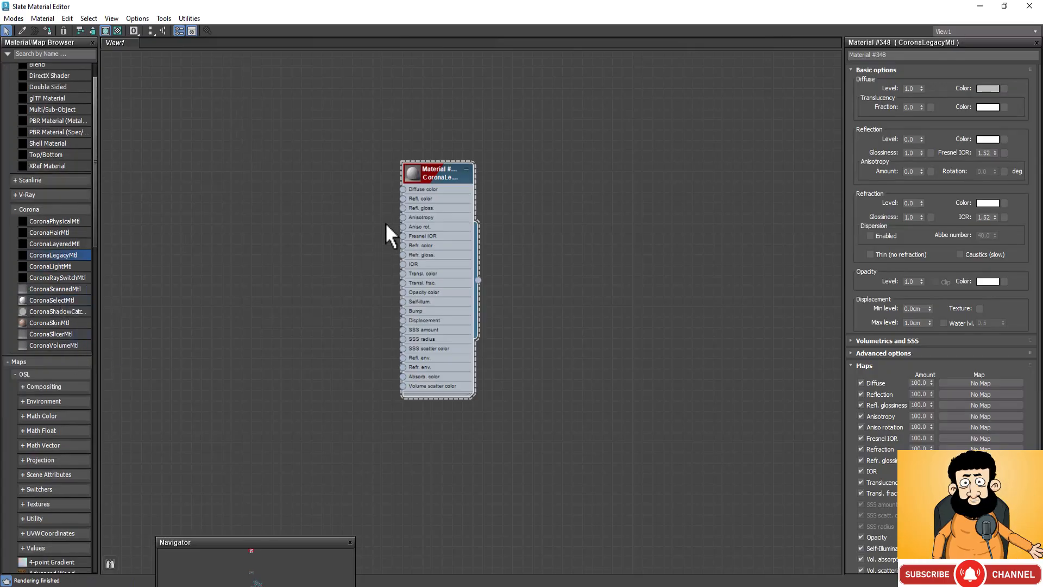
right_click(272, 180)
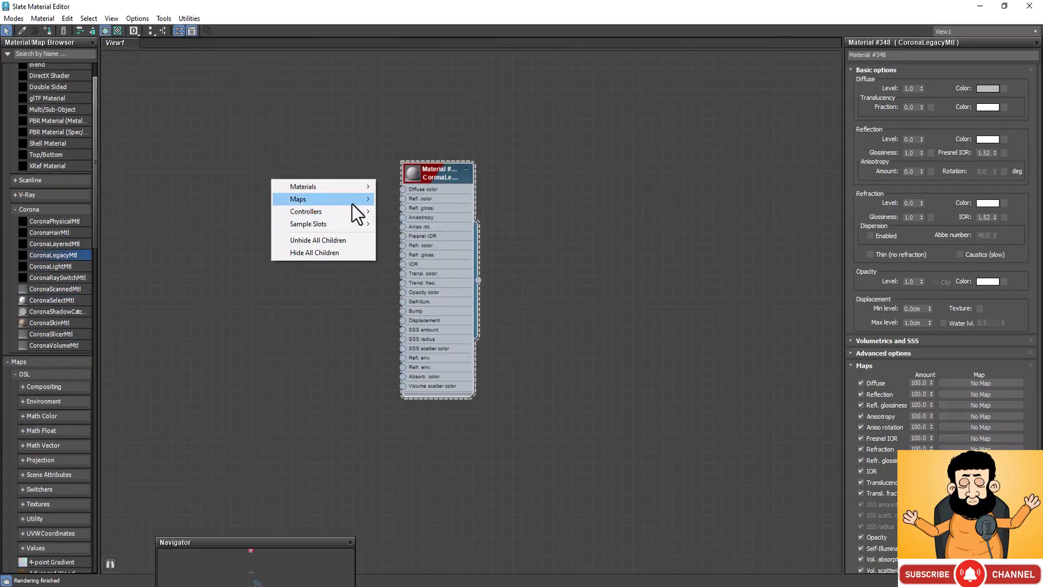
mouse_move(354, 204)
mouse_move(452, 263)
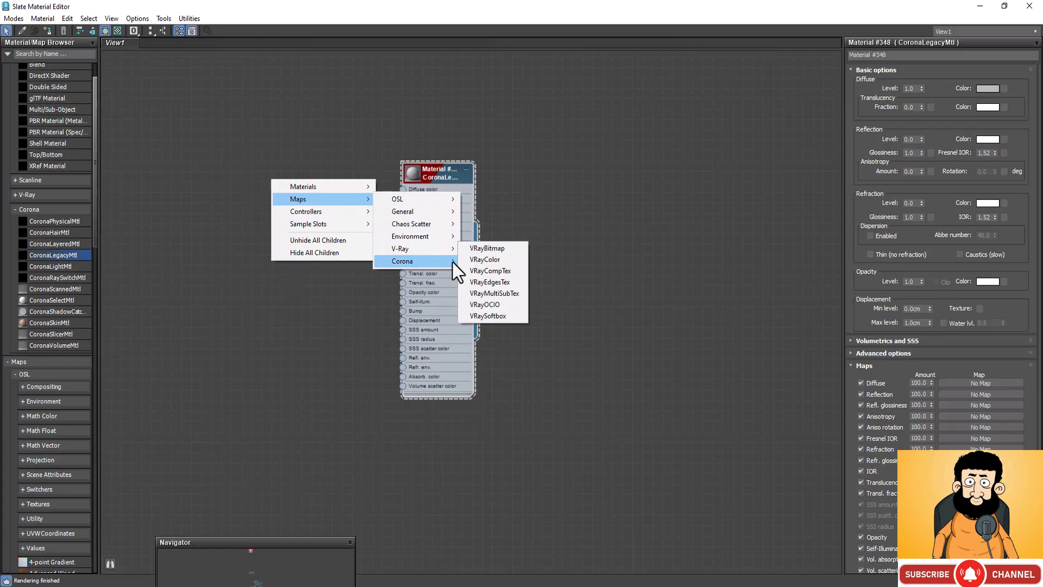
left_click(491, 271)
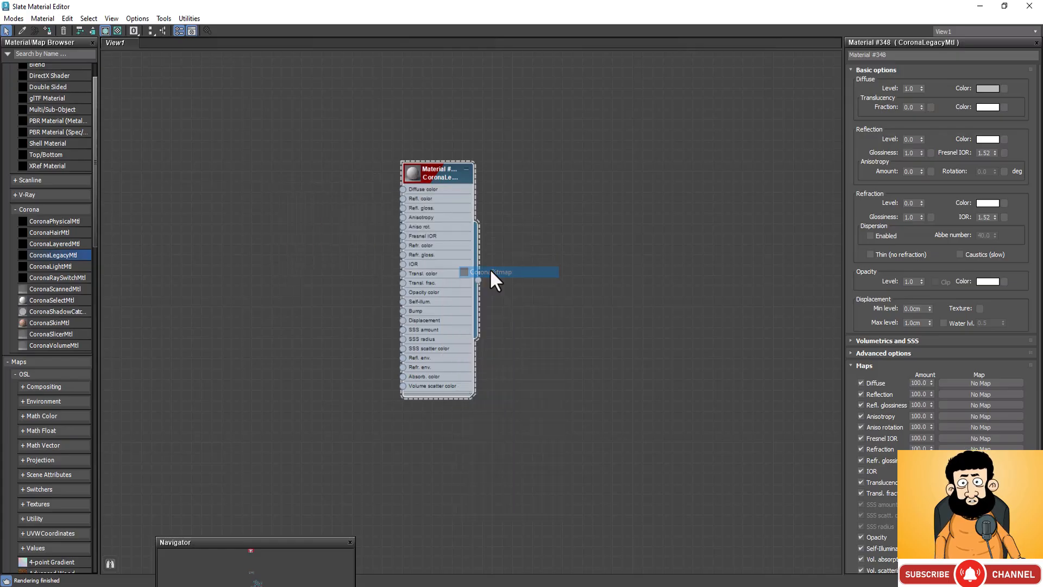
left_click(491, 270)
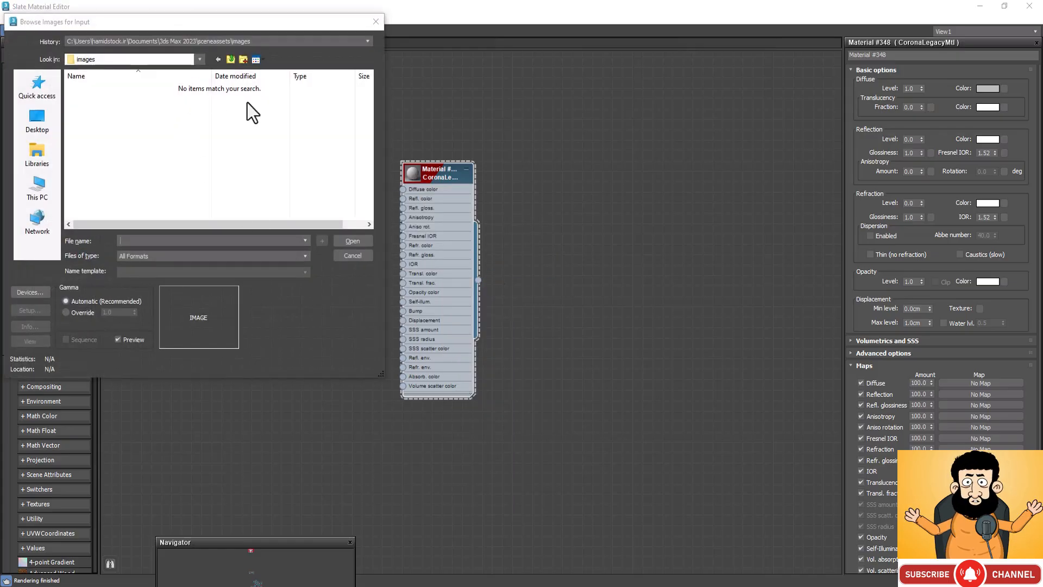
left_click(87, 98)
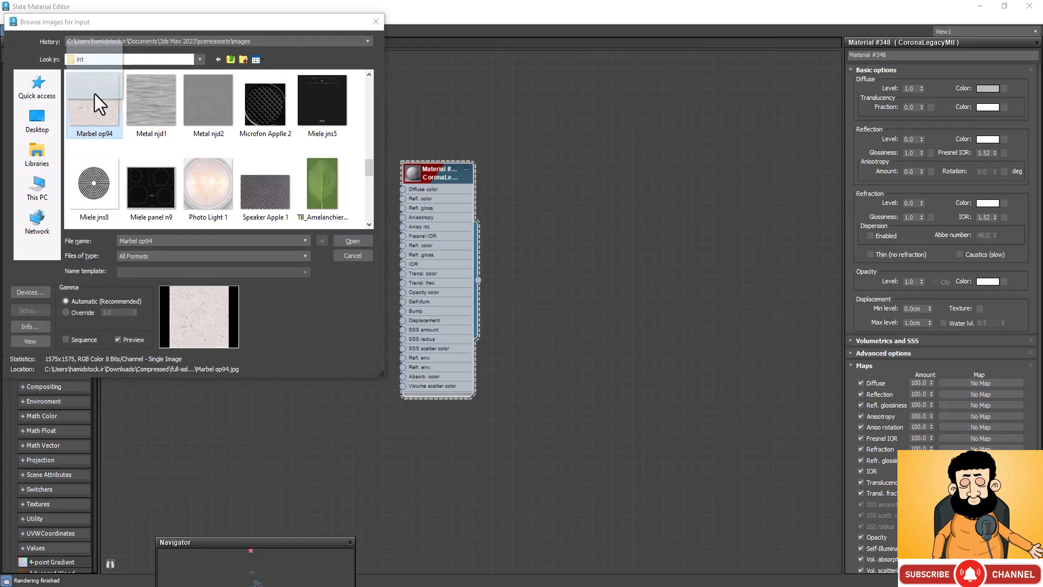
left_click(363, 240)
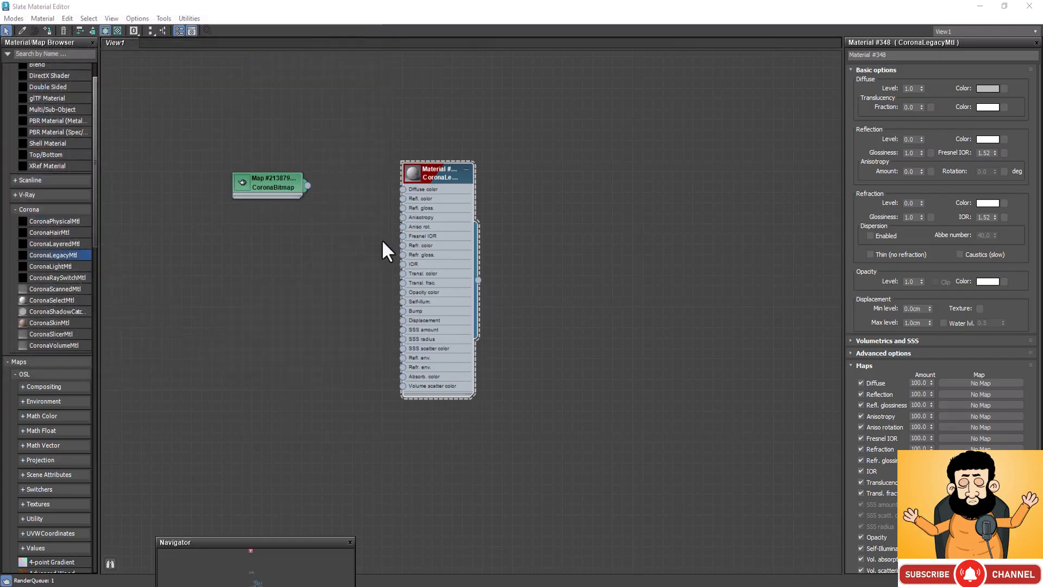
Step: Place the CoronaBitmap node closer to the new material, and view its marble texture in a preview window
left_click(247, 181)
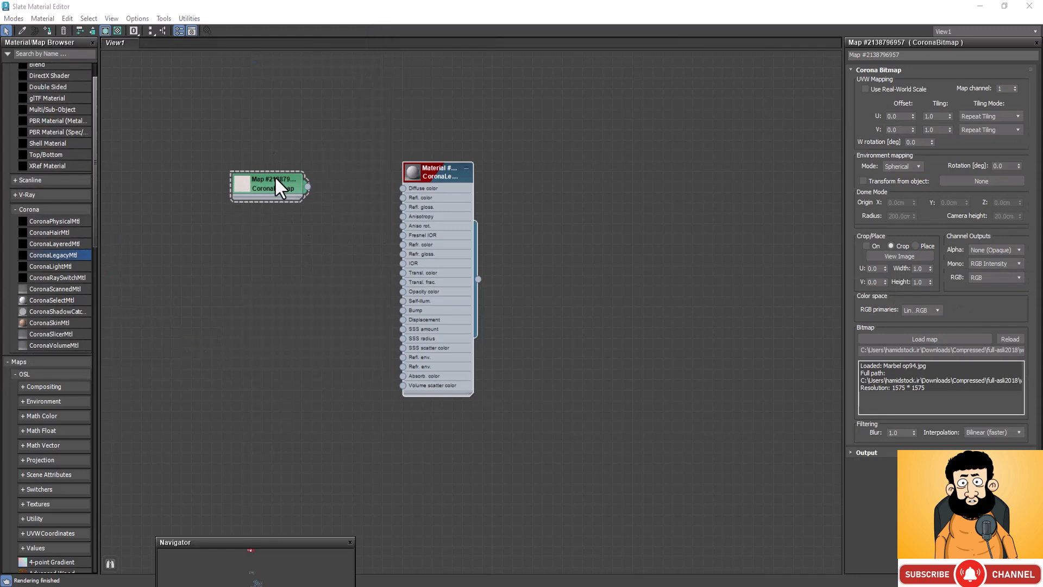
left_click_drag(273, 177, 317, 183)
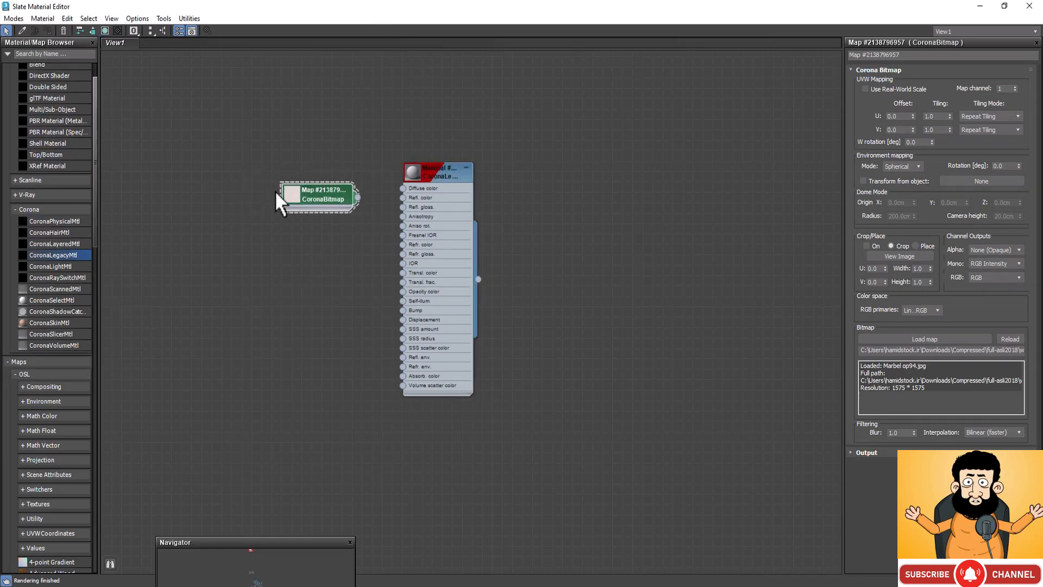
right_click(290, 193)
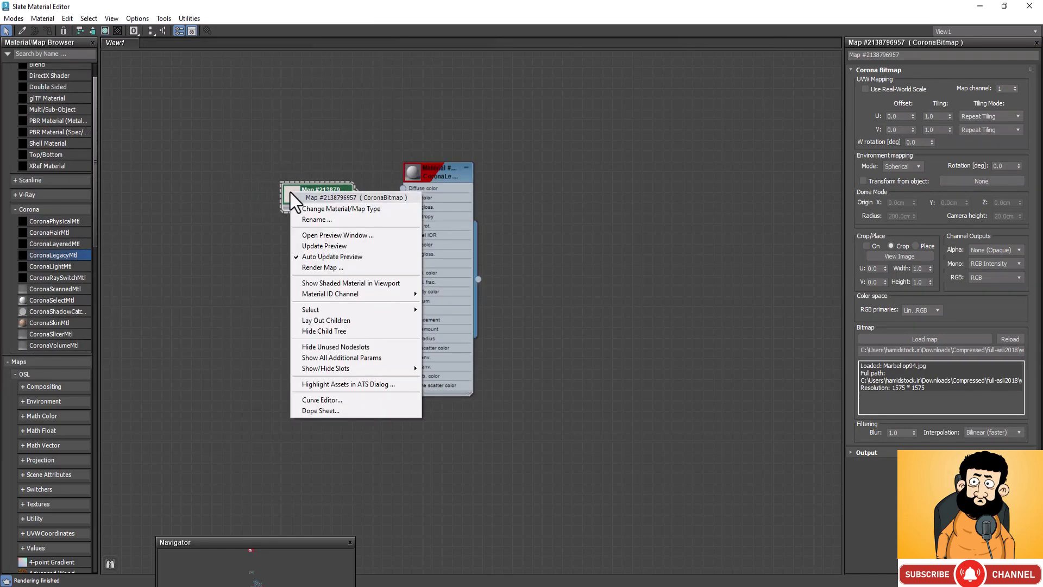
left_click(316, 233)
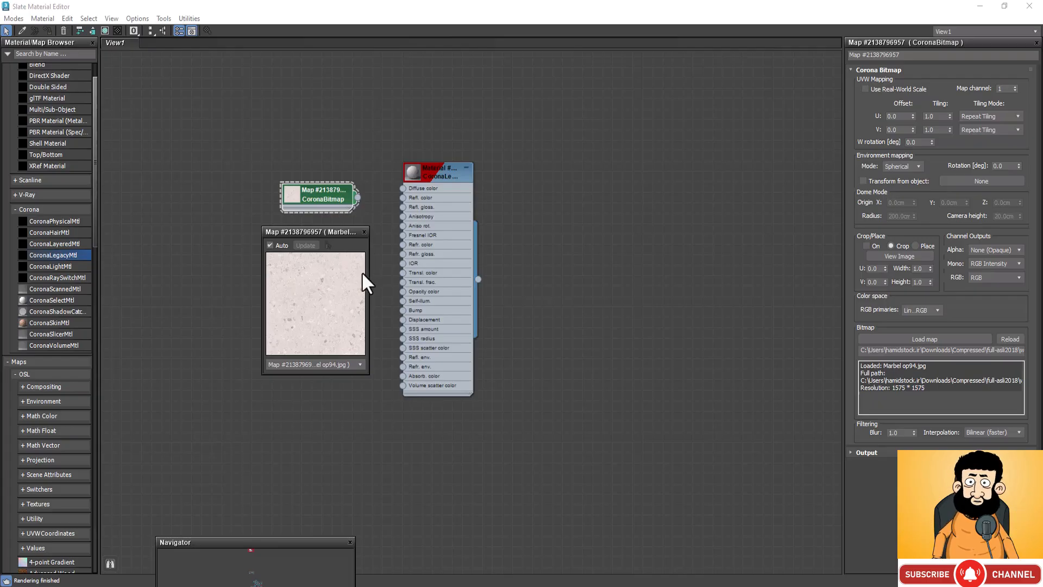
left_click(364, 232)
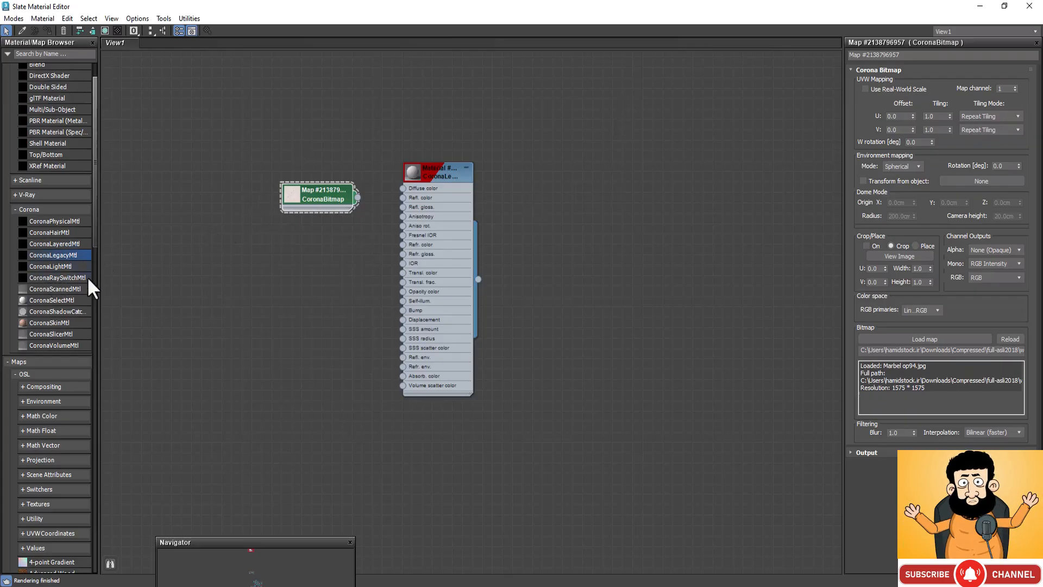
Step: Add a CoronaRaySwitch map node to the graph and place it just below the CoronaBitmap node
right_click(152, 220)
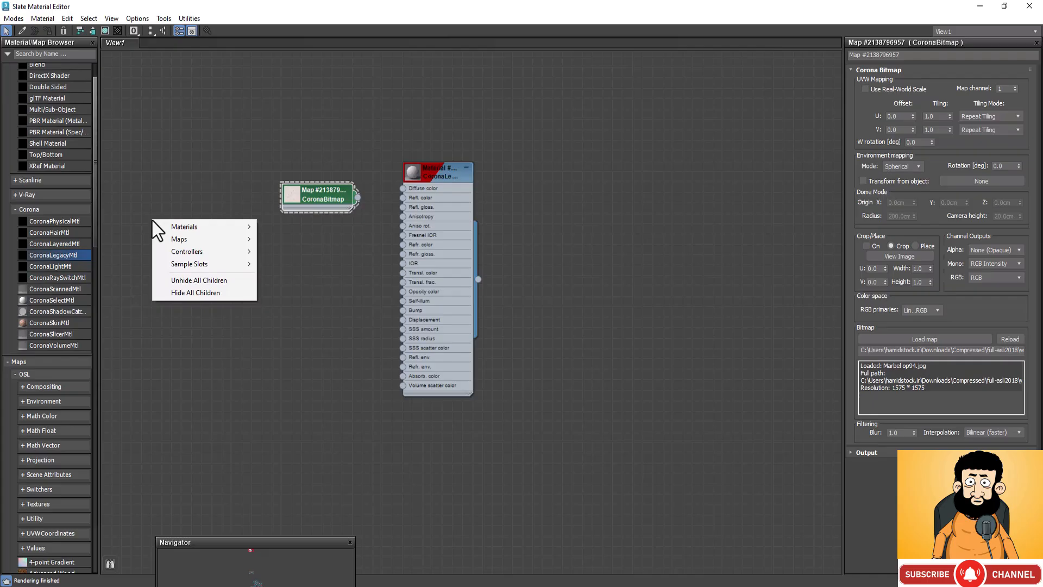
mouse_move(266, 238)
mouse_move(324, 287)
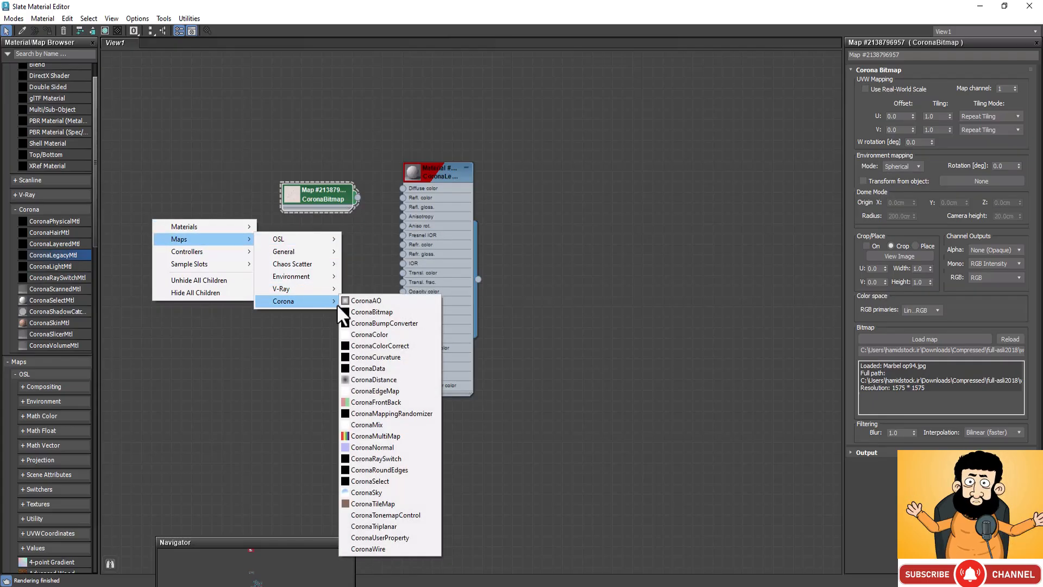
left_click(379, 460)
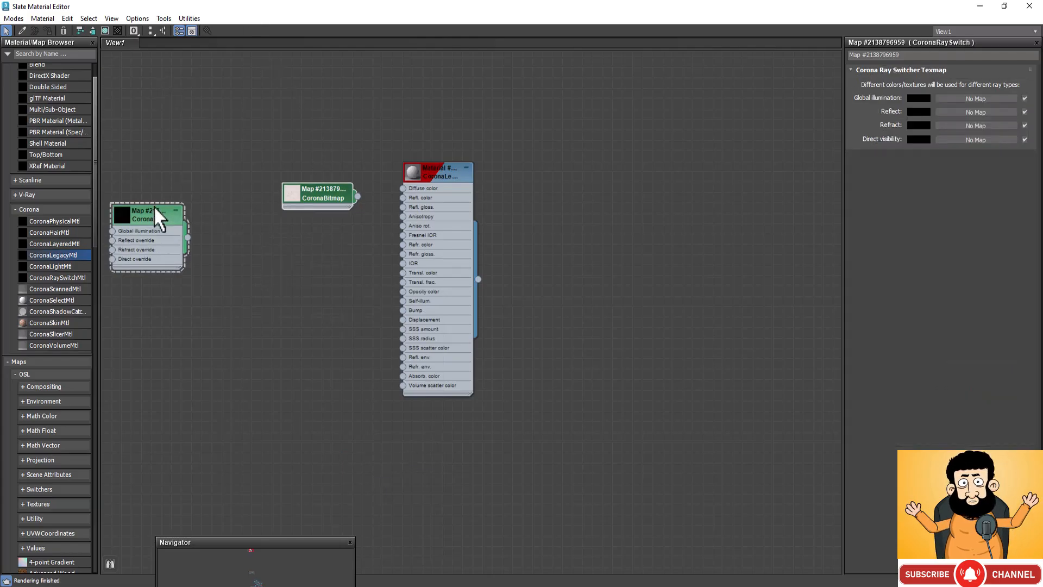
left_click_drag(155, 207, 286, 217)
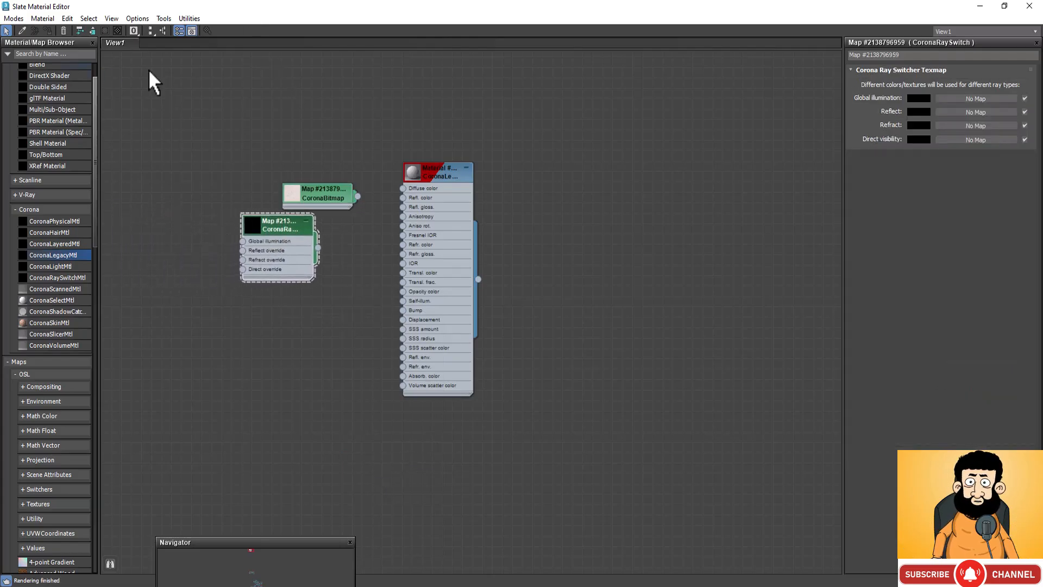
Step: Add a Color Correction map node above the bitmap and ray switch nodes, and place a copy of it below them
right_click(196, 120)
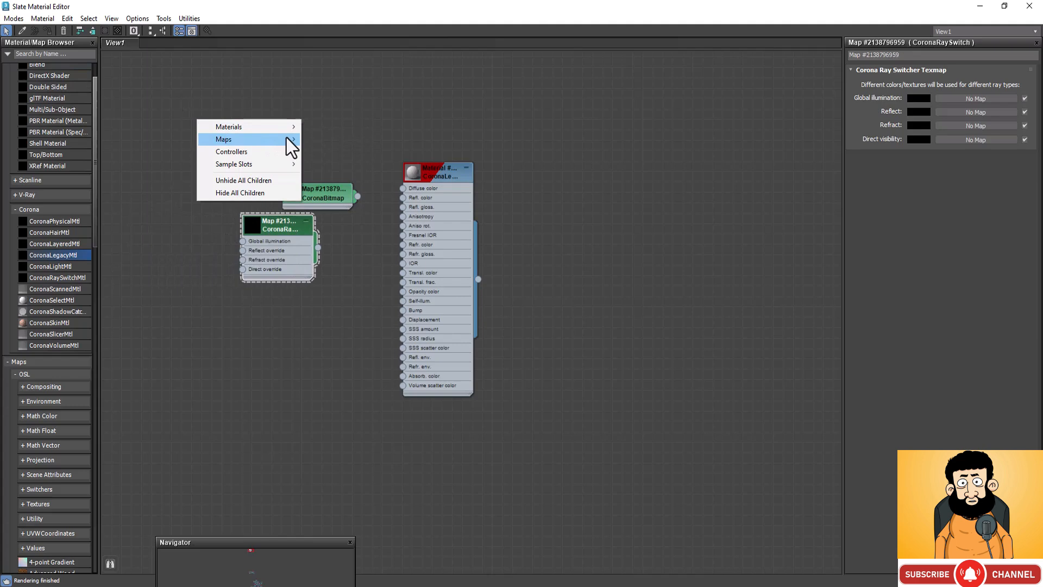
mouse_move(289, 139)
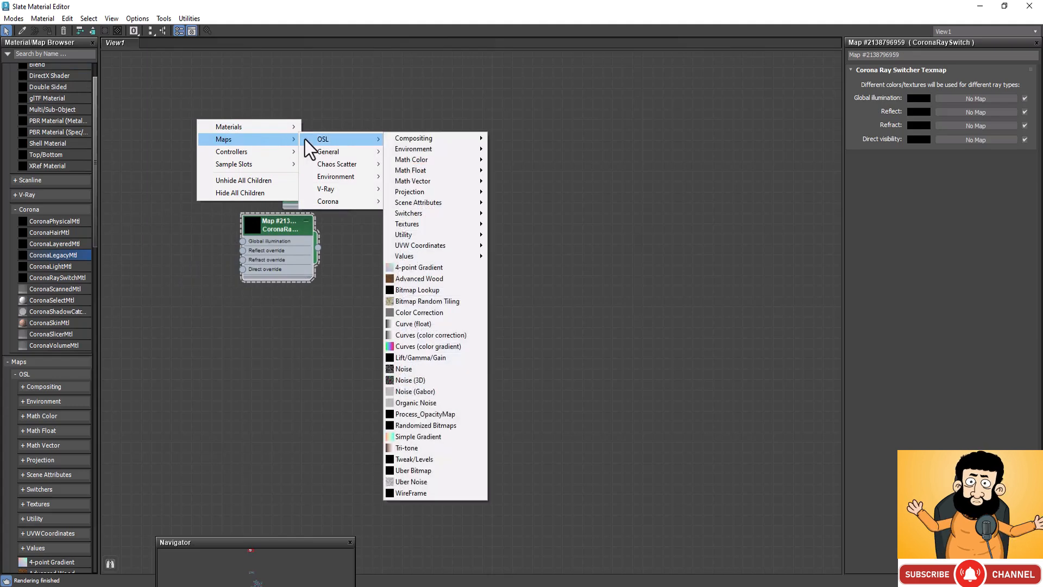
mouse_move(381, 157)
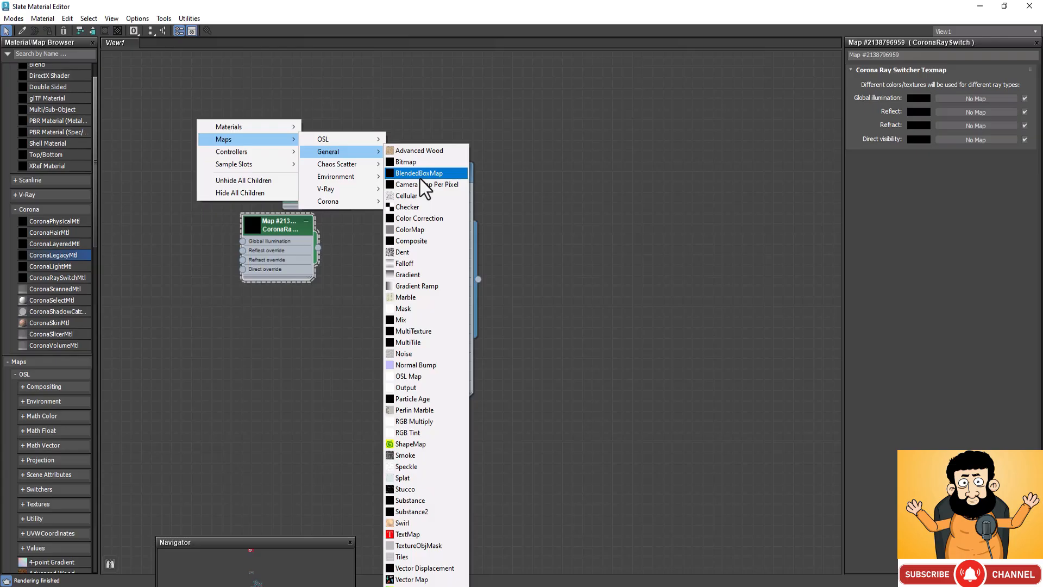
left_click(423, 216)
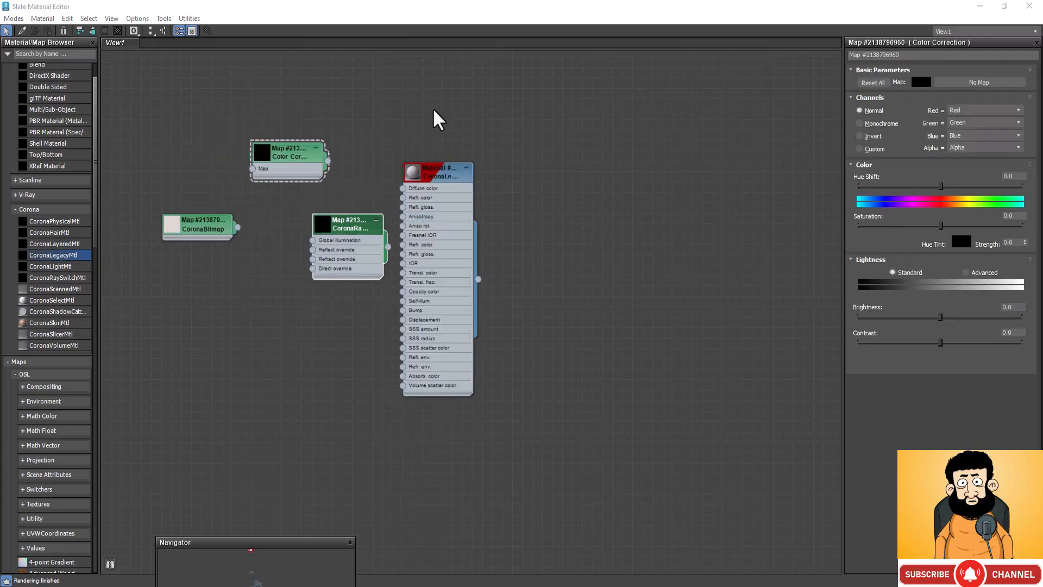
left_click(309, 145)
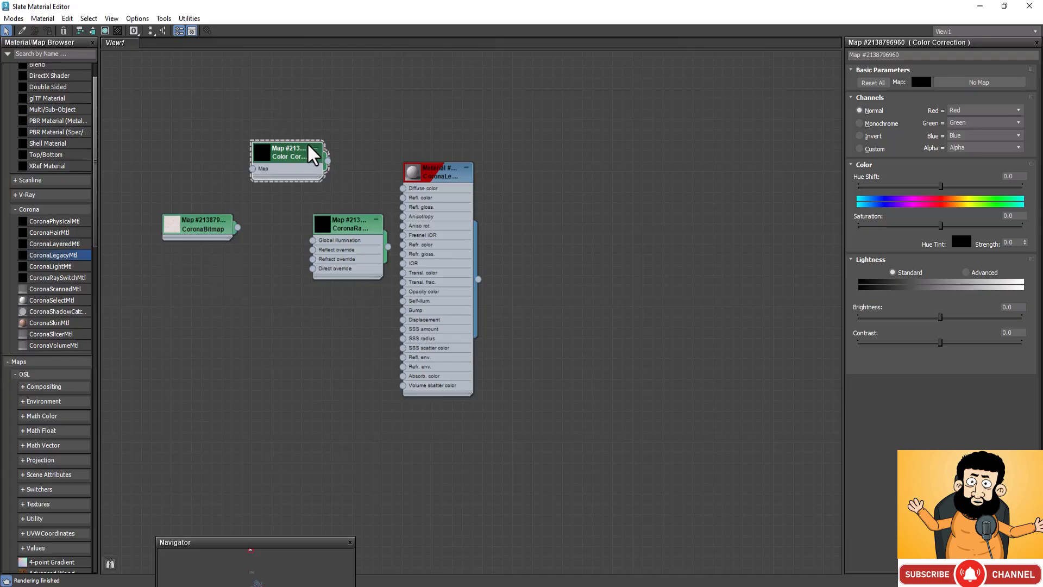
left_click_drag(309, 158, 307, 295, "shift")
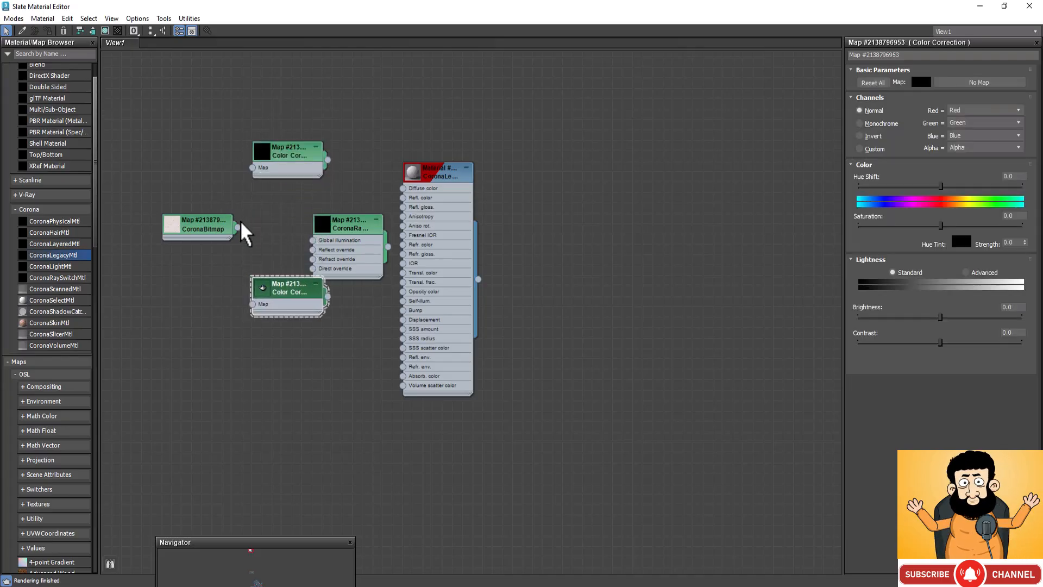
Step: Connect the CoronaBitmap to both Color Correction maps, and space the material and CoronaRaySwitch nodes out from them
left_click_drag(238, 227, 252, 304)
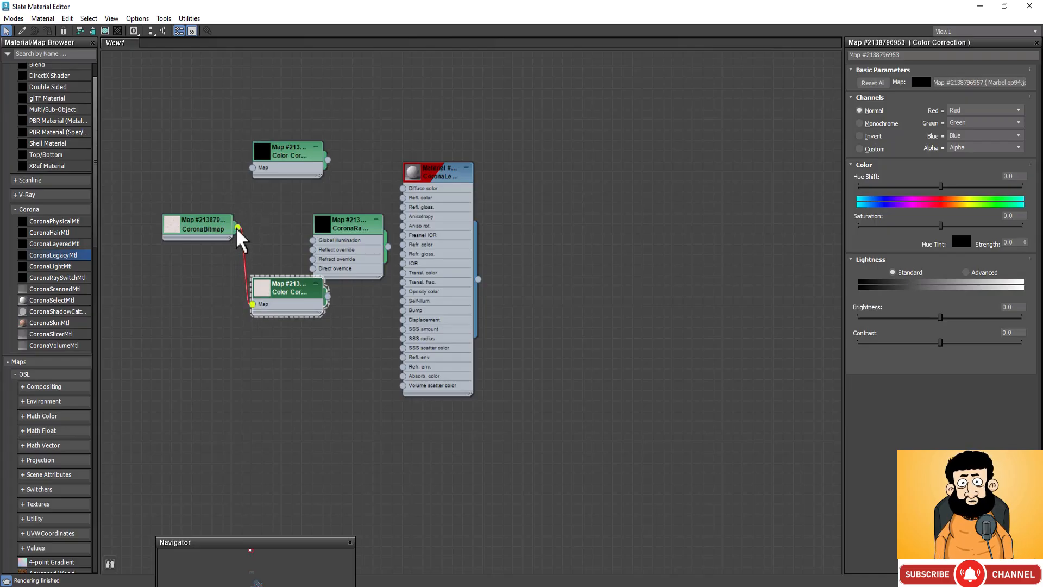
left_click_drag(238, 229, 252, 170)
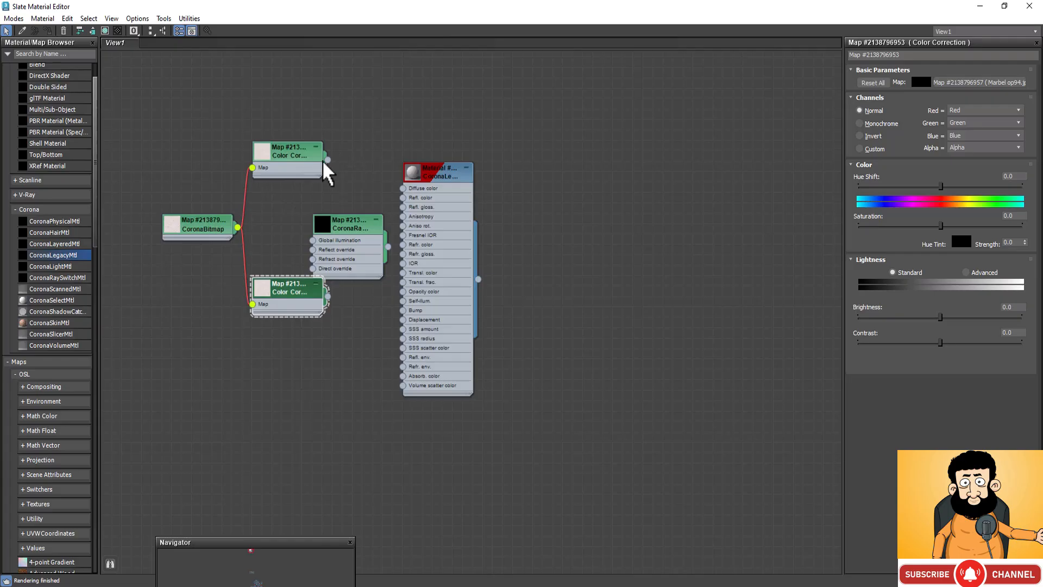
left_click_drag(450, 170, 580, 149)
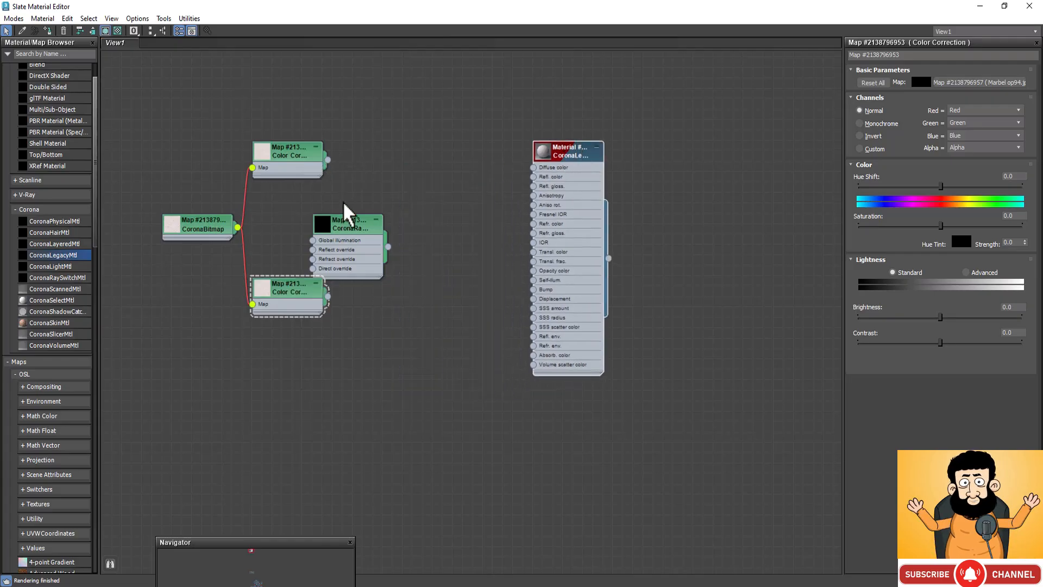
left_click_drag(354, 222, 454, 180)
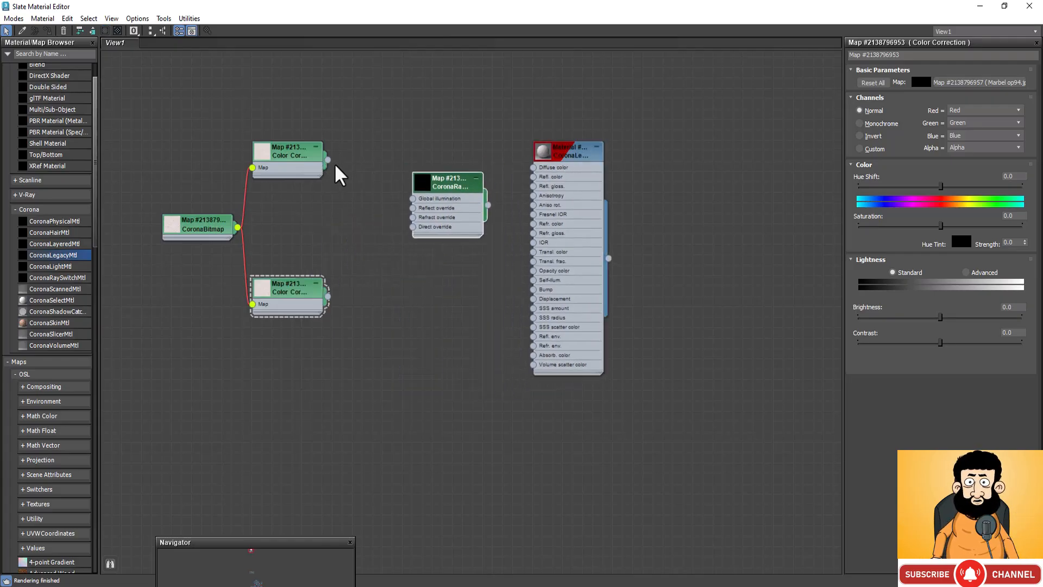
Step: Connect the upper Color Correction to the ray switch's Global illumination, and the lower one to its reflect, refract and direct overrides
left_click_drag(328, 160, 413, 199)
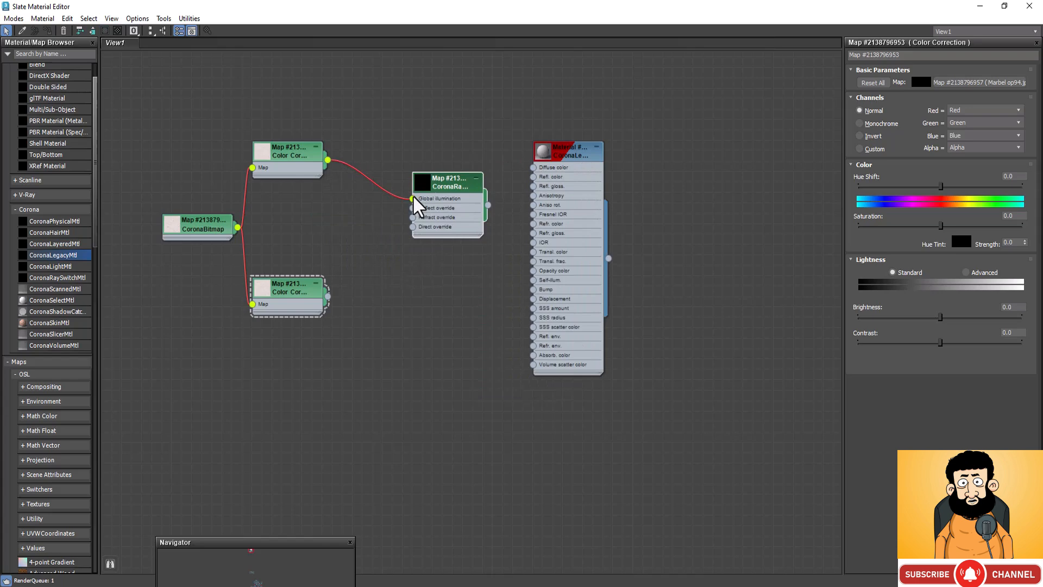
left_click_drag(299, 295, 413, 208)
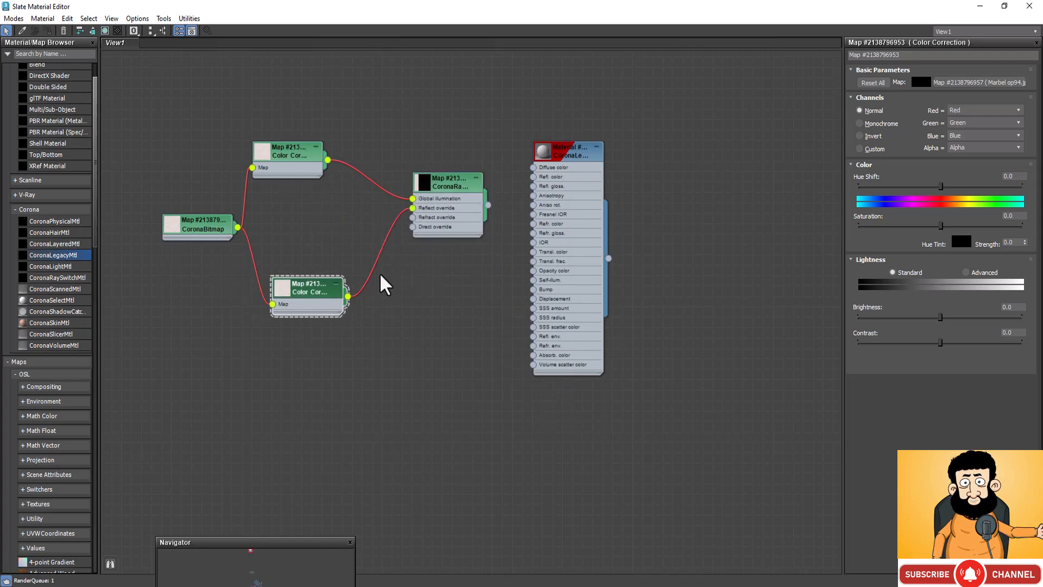
left_click_drag(349, 297, 413, 217)
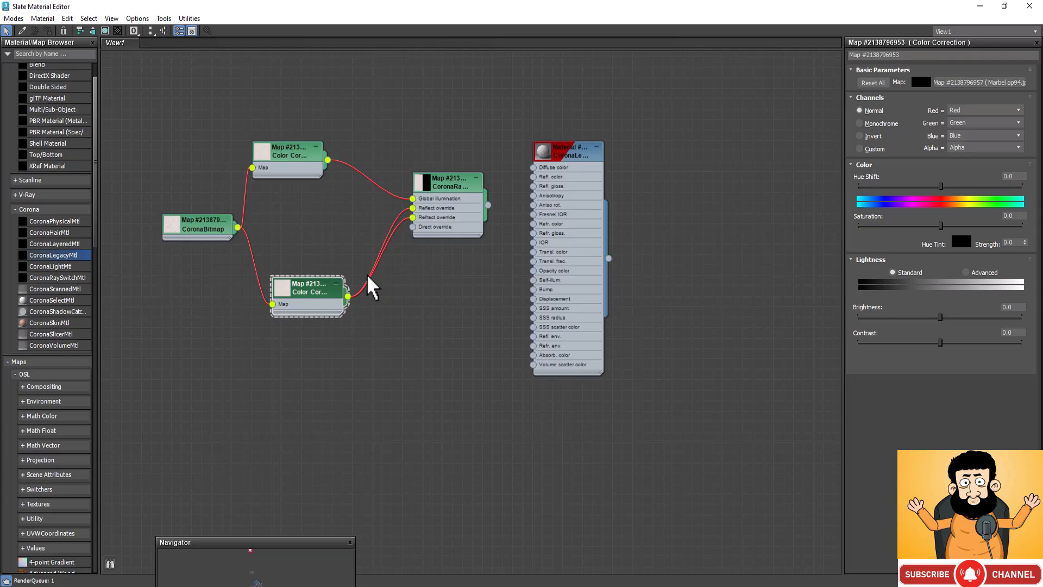
left_click_drag(349, 297, 413, 227)
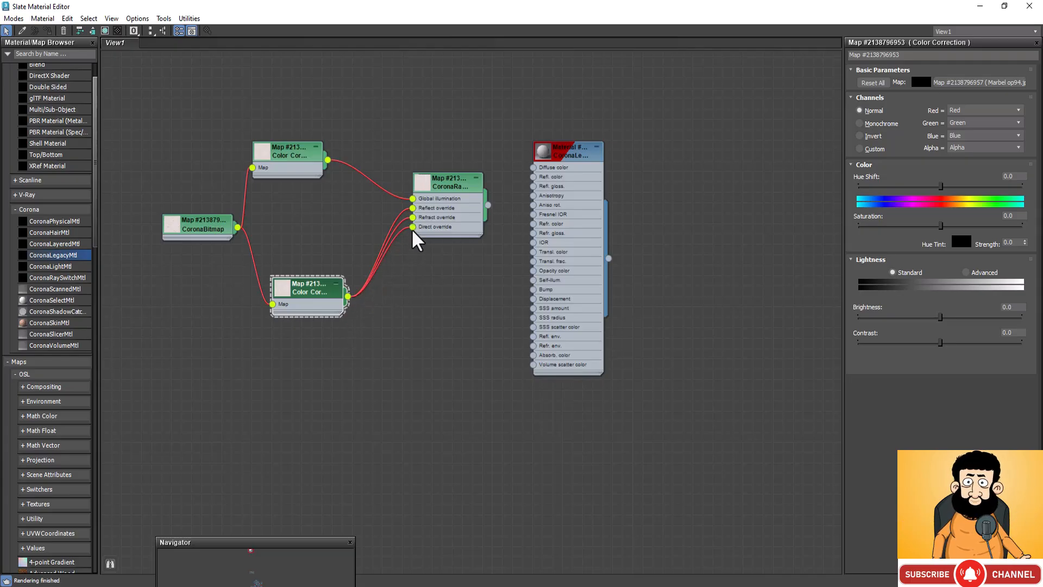
Step: Set the upper Color Correction's saturation to -100, and connect the CoronaRaySwitch map to the material's Diffuse color
double_click(302, 157)
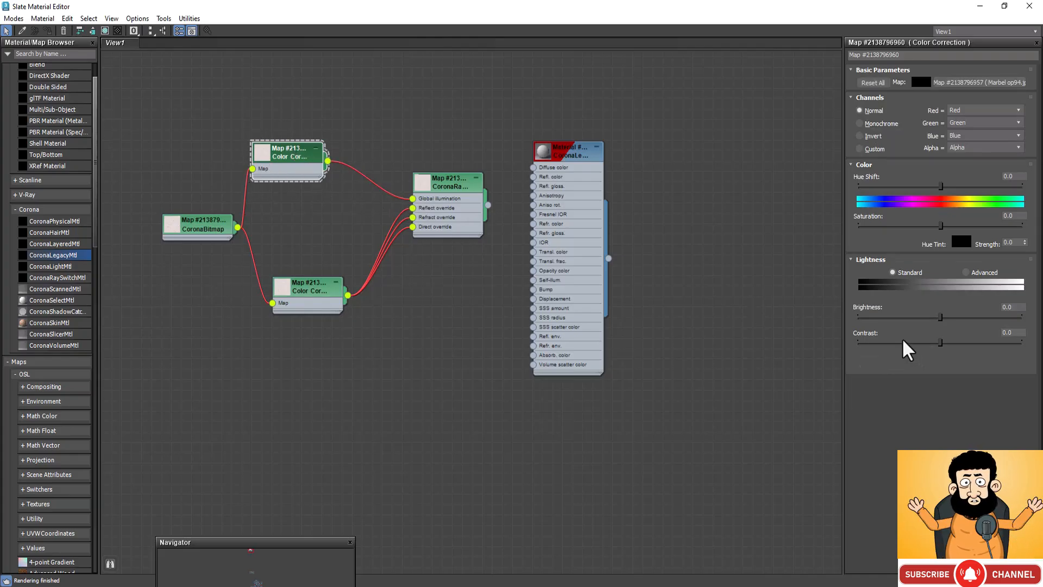
left_click_drag(941, 226, 846, 231)
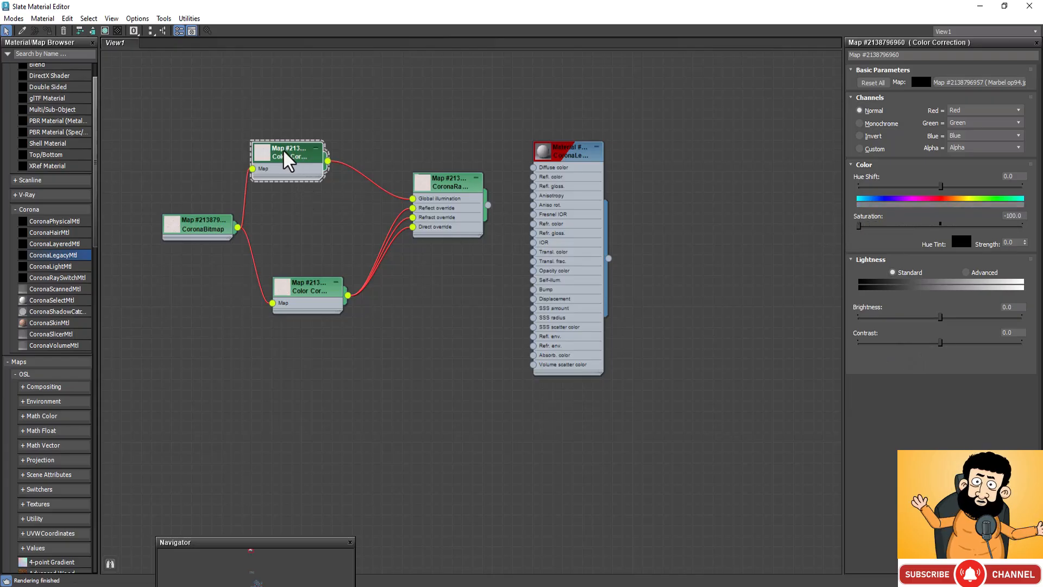
right_click(257, 151)
left_click(313, 194)
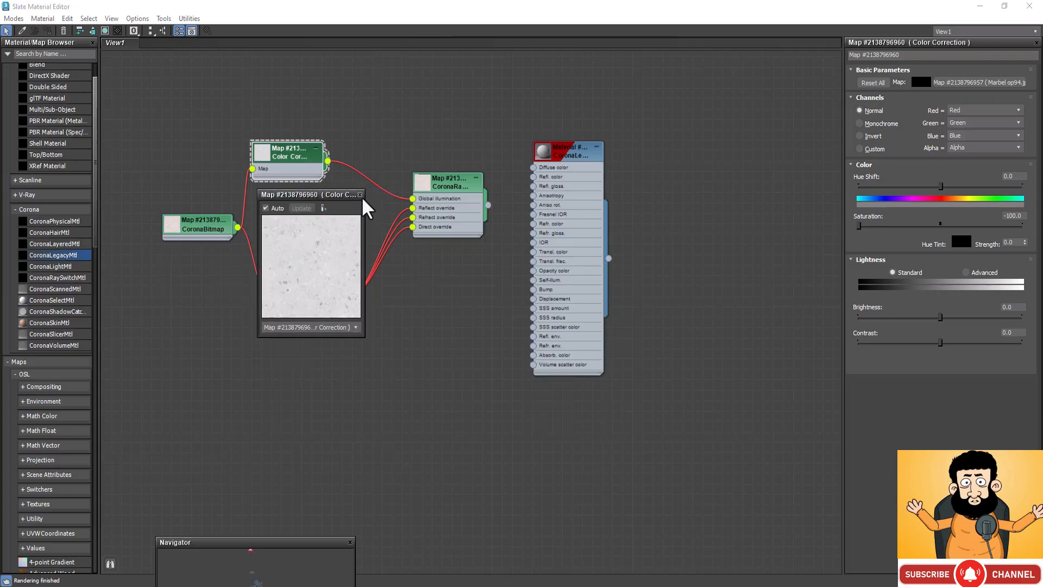
left_click(360, 194)
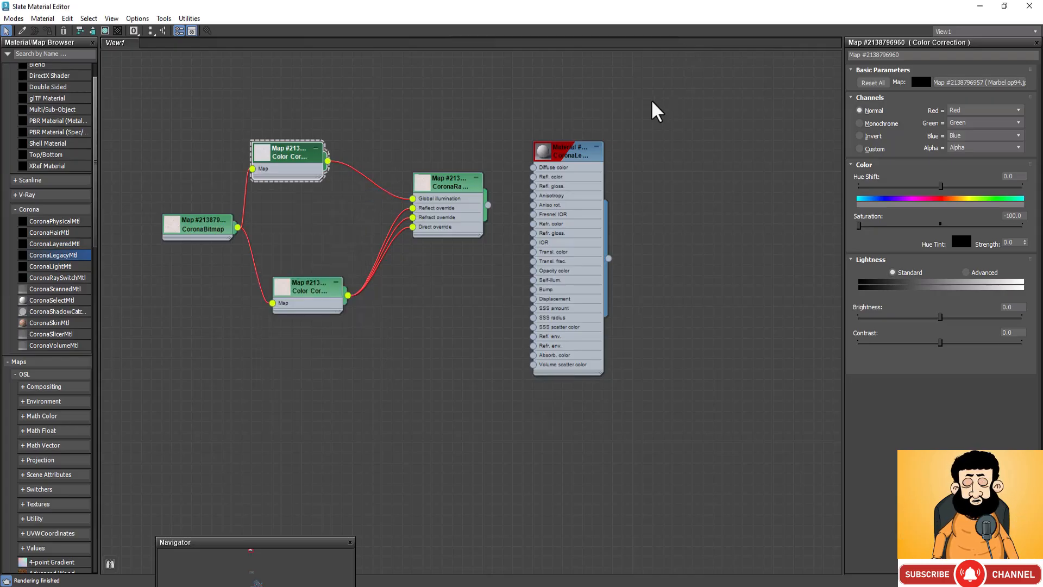
left_click_drag(488, 205, 534, 167)
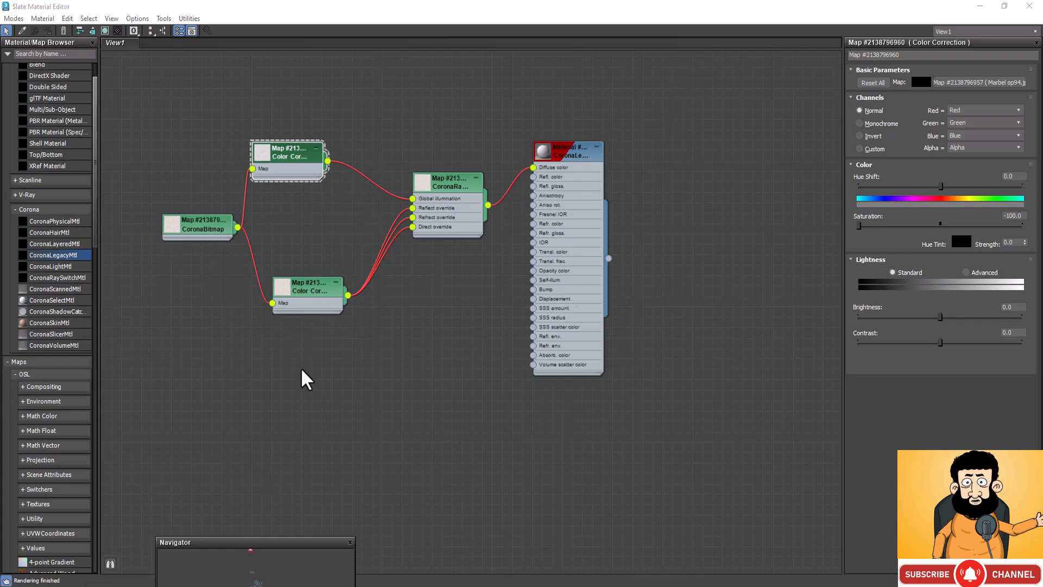
Step: Set the lower Color Correction's hue shift to 5 and saturation to -30, and check its texture in a preview window
left_click(318, 297)
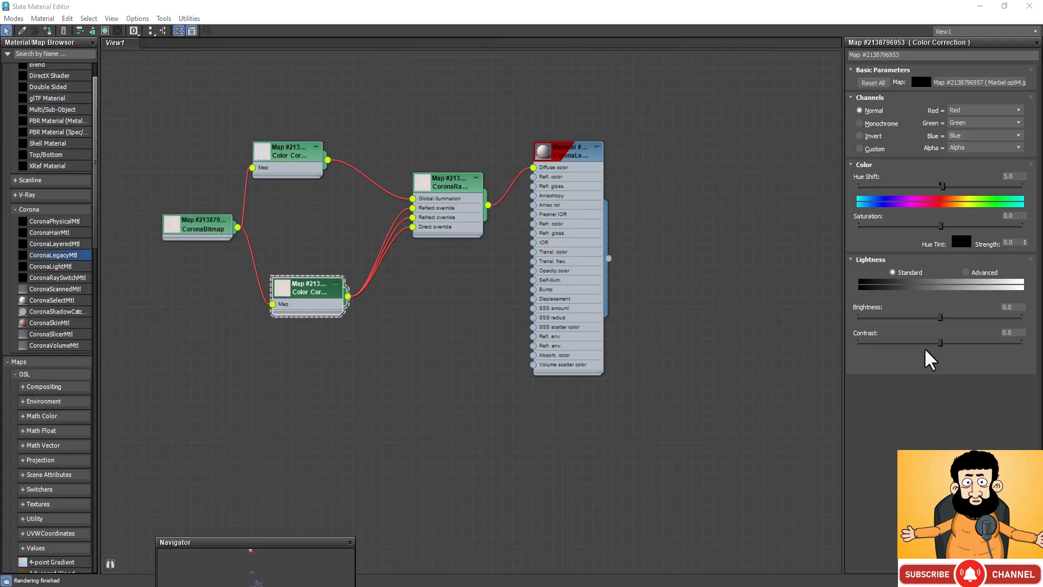
double_click(1014, 216)
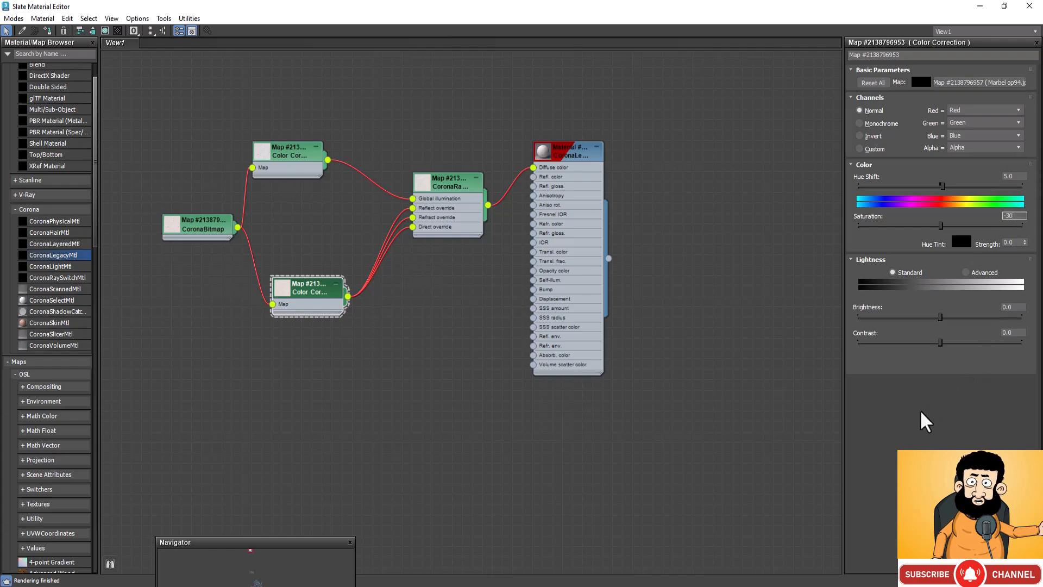
type("-30")
key("Return")
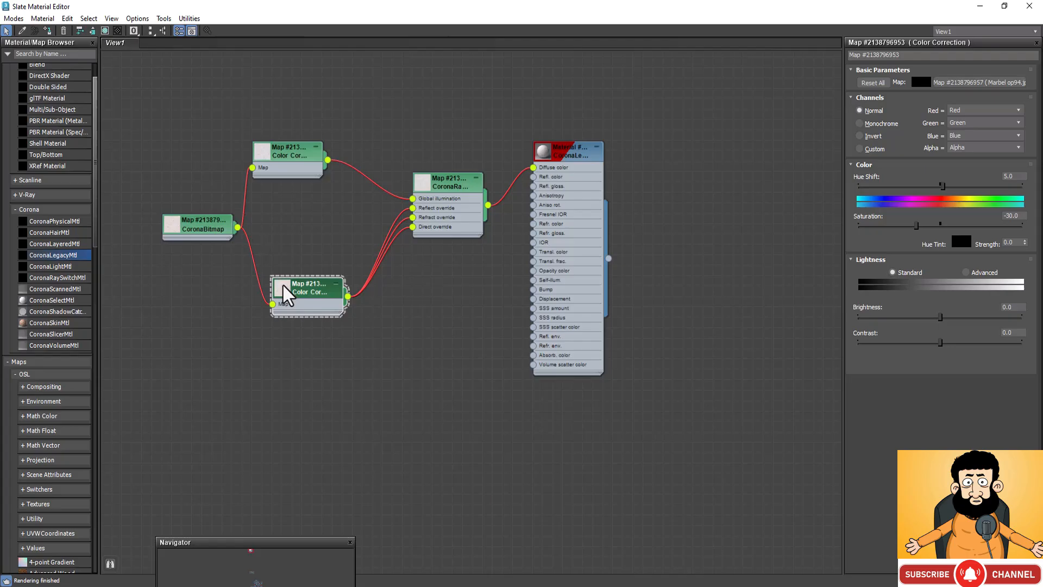
right_click(287, 294)
left_click(321, 315)
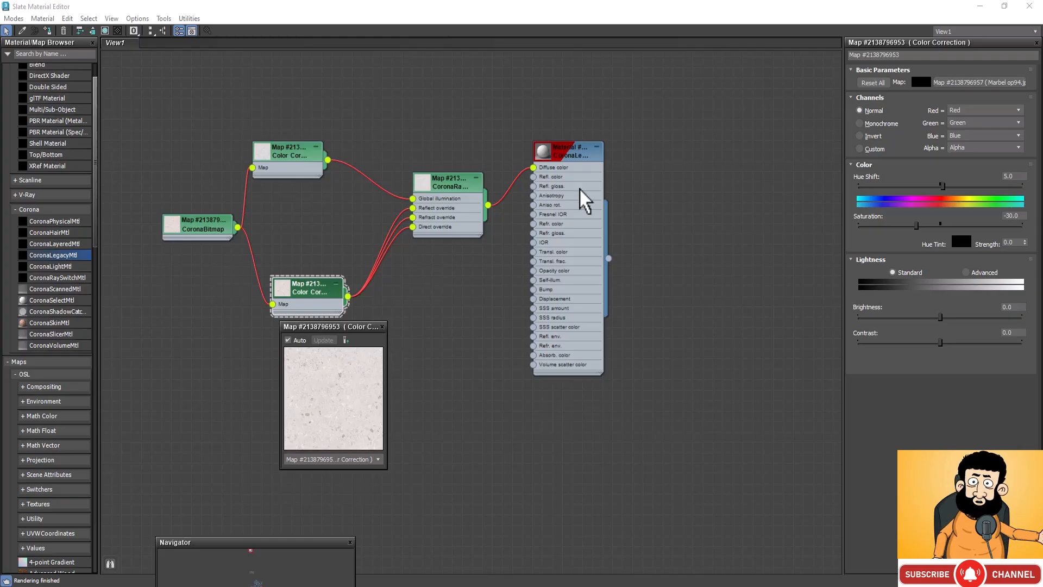
left_click(382, 327)
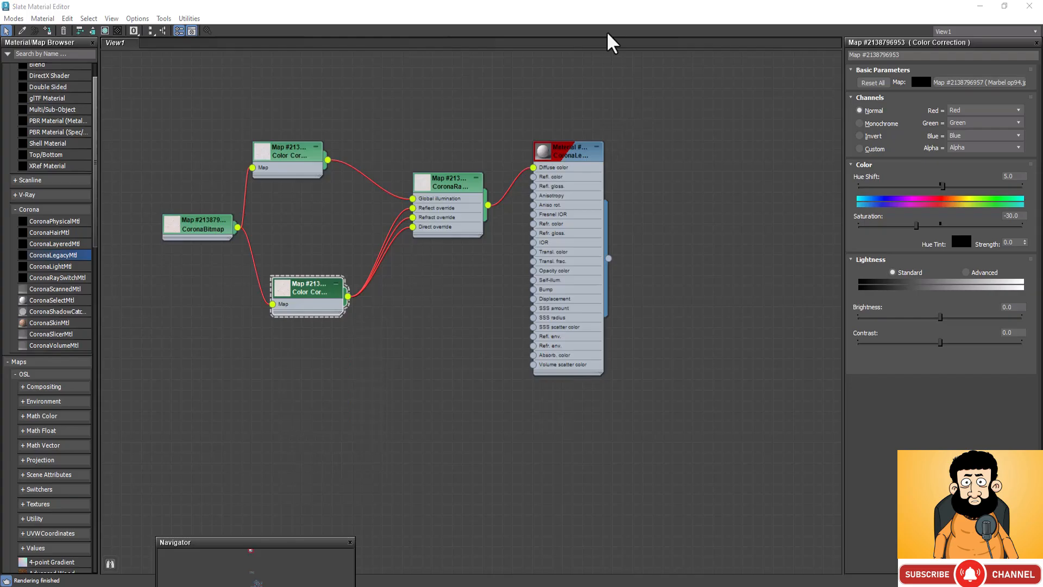
Step: Set the marble material's reflection level to 1.0 and reflection glossiness to 0.8, and check it in a preview window
double_click(569, 154)
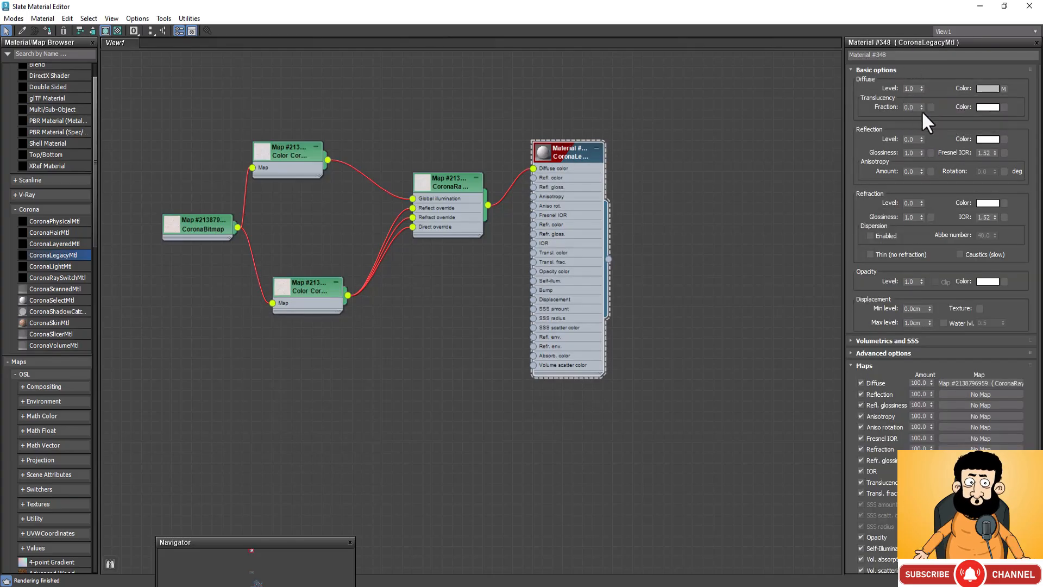
left_click(916, 138)
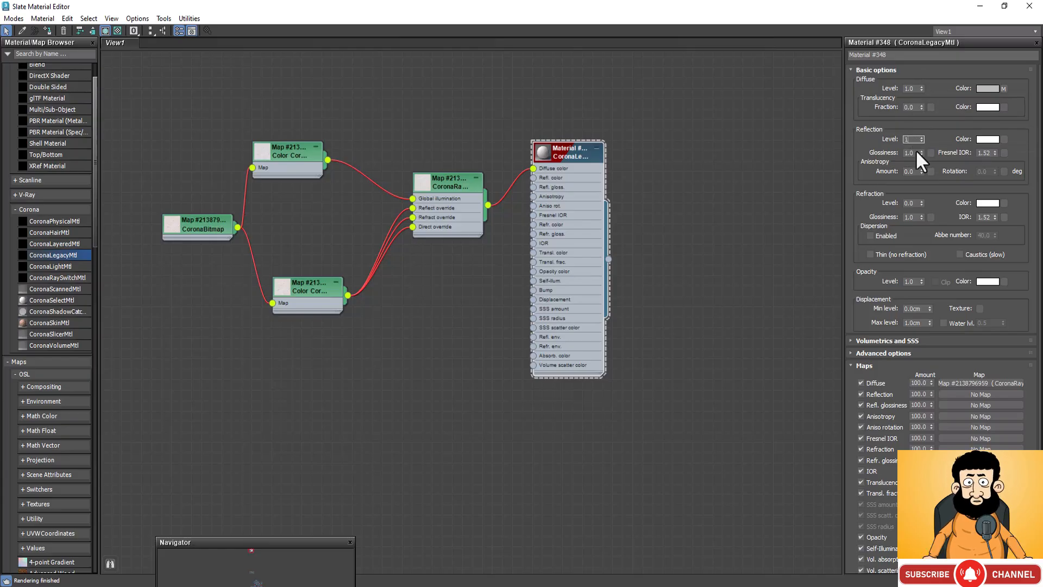
left_click(917, 154)
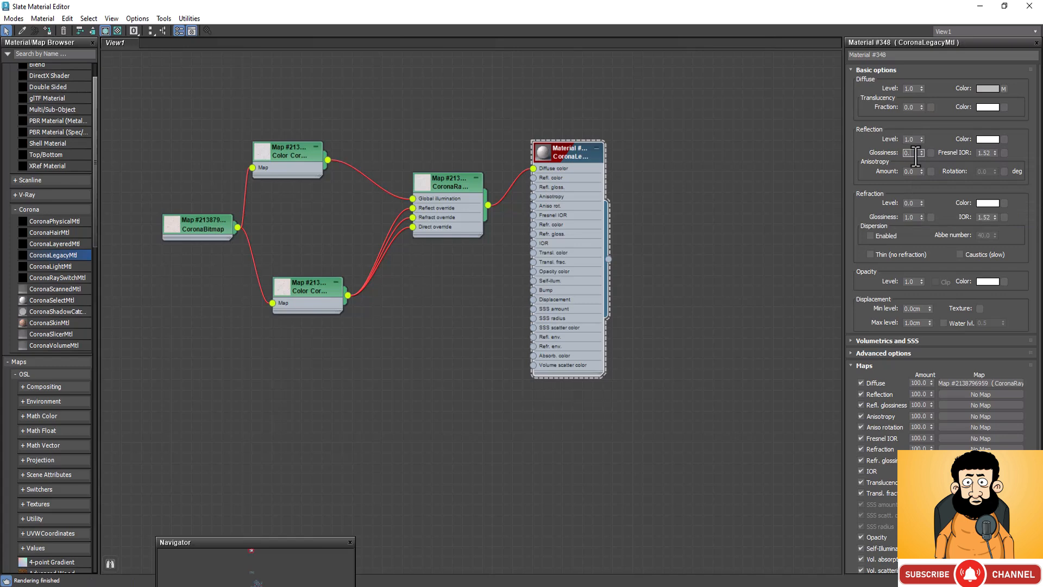
type("0.8")
key("Return")
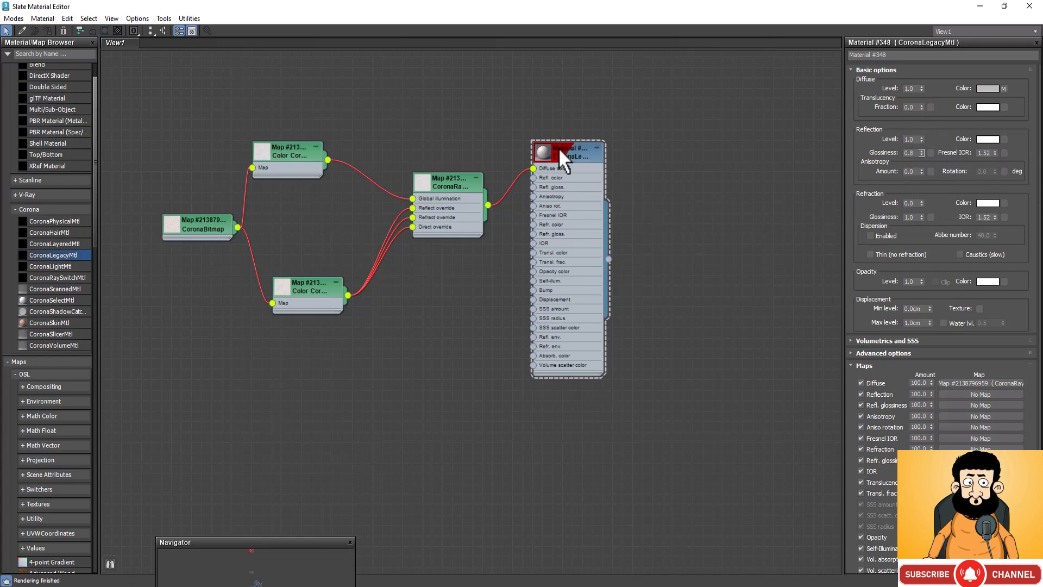
right_click(543, 148)
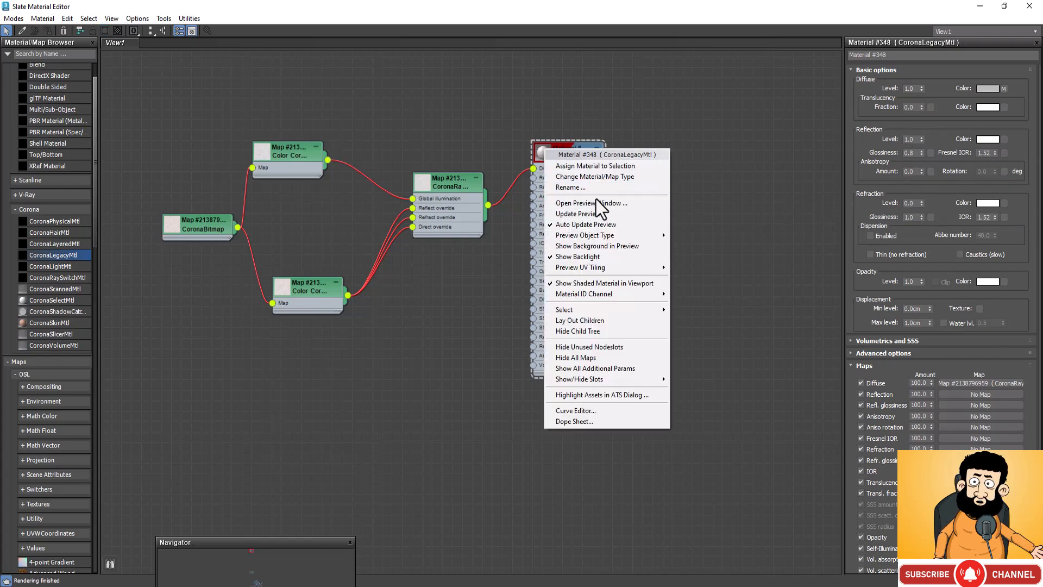
left_click(598, 202)
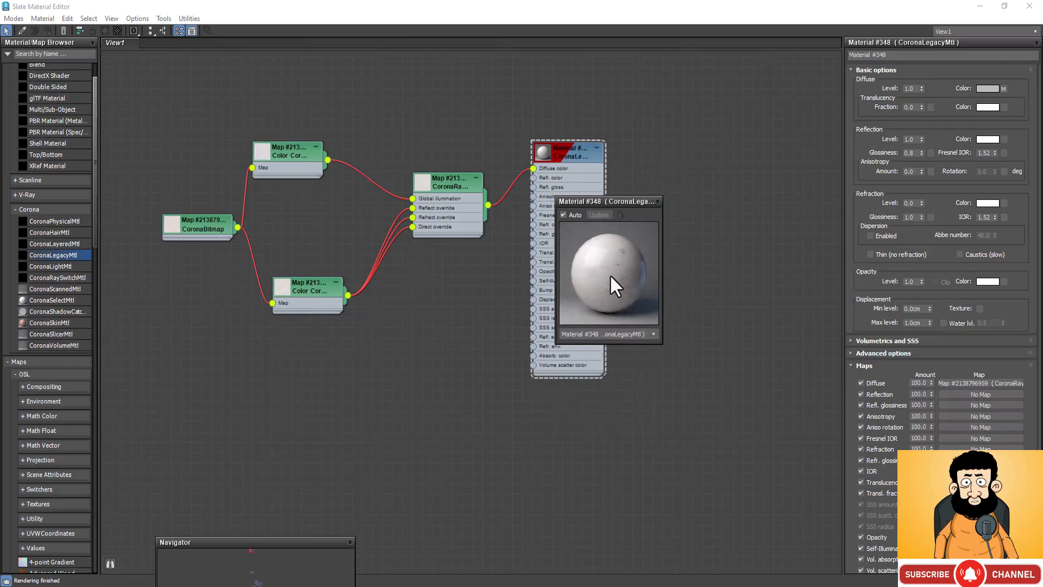
left_click(658, 201)
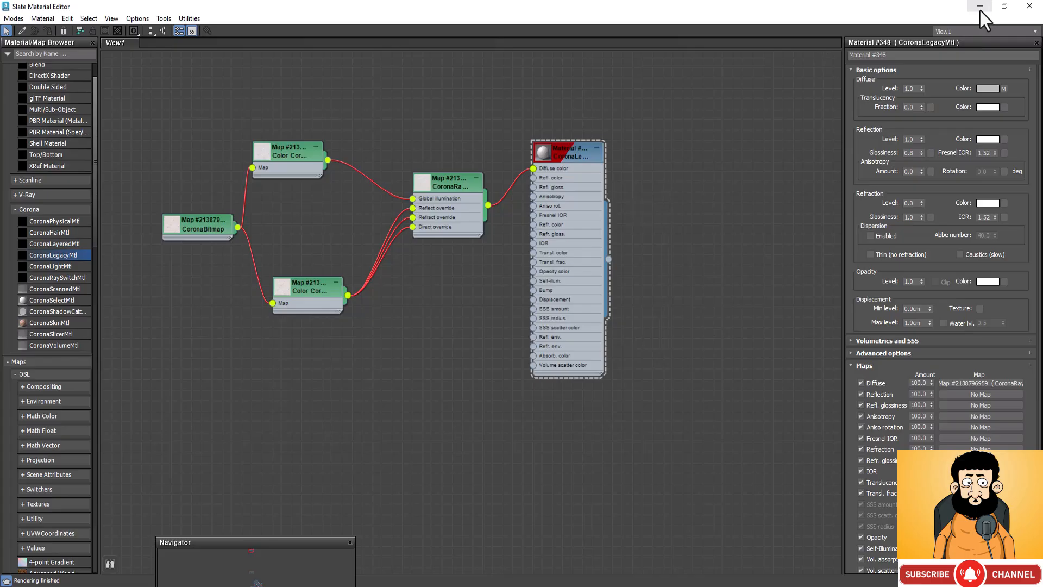
Step: Assign the marble CoronaLegacyMtl material to the selected backsplash plane, and clear the Slate Material Editor from view
left_click(980, 7)
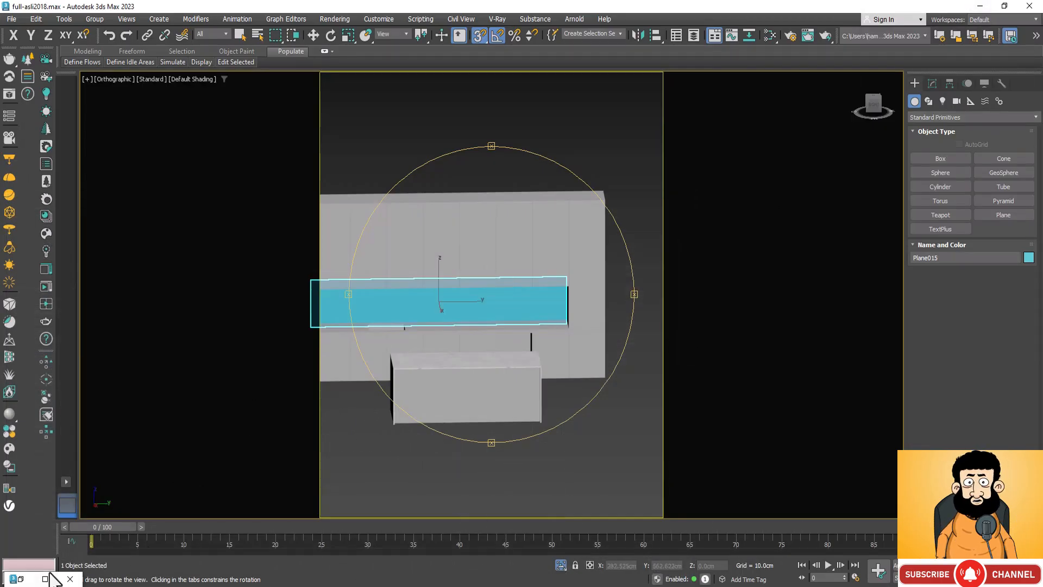
left_click(50, 573)
left_click(43, 578)
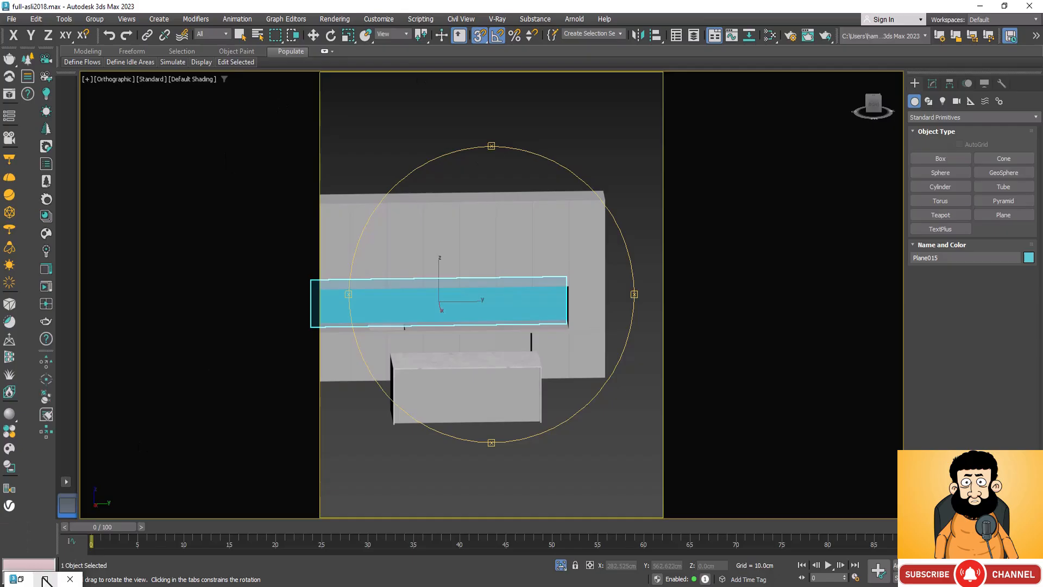
left_click(46, 580)
left_click(1004, 7)
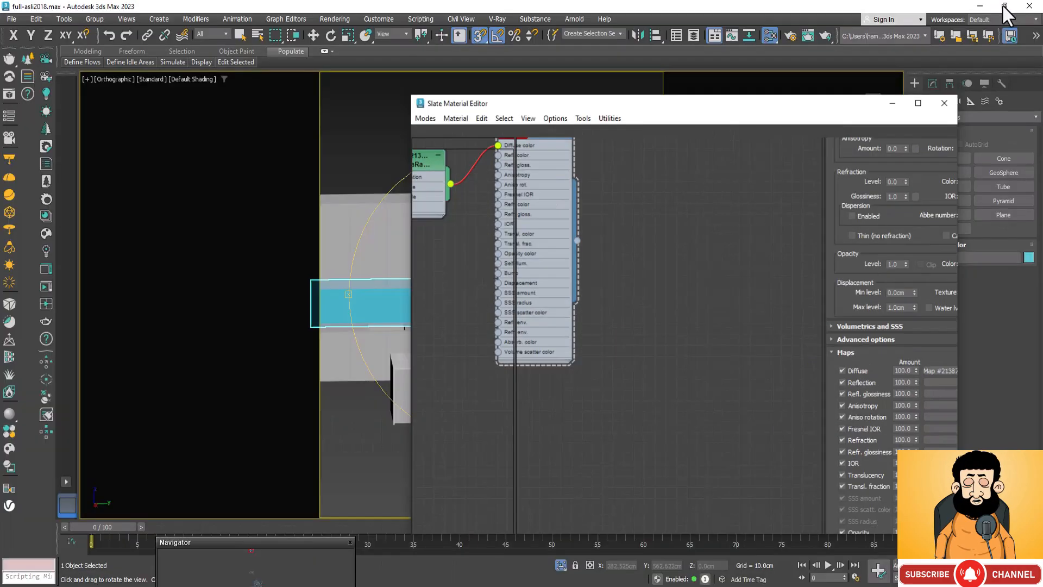
left_click_drag(767, 135, 851, 132)
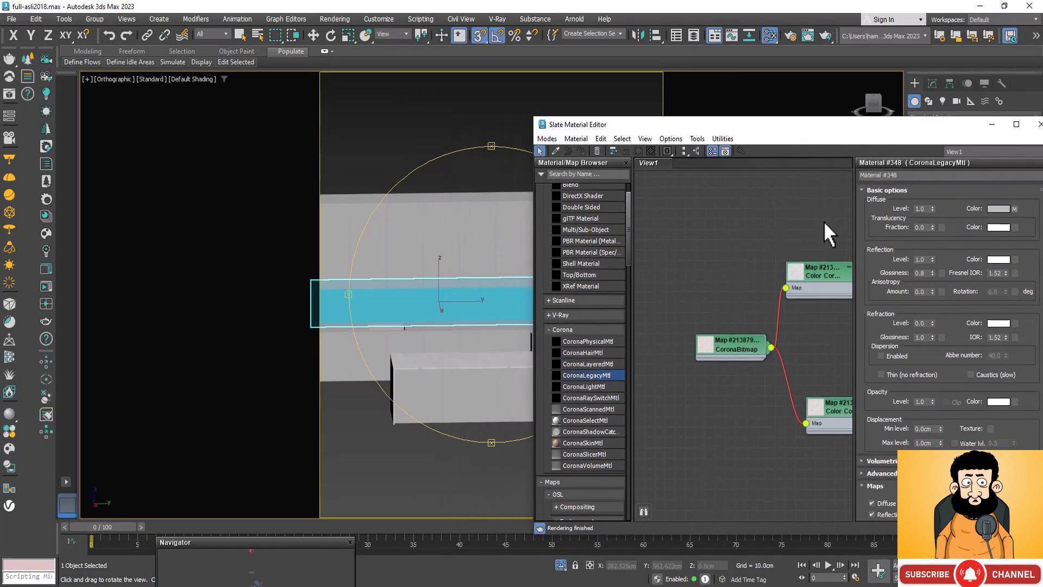
scroll(710, 268, "down", 8)
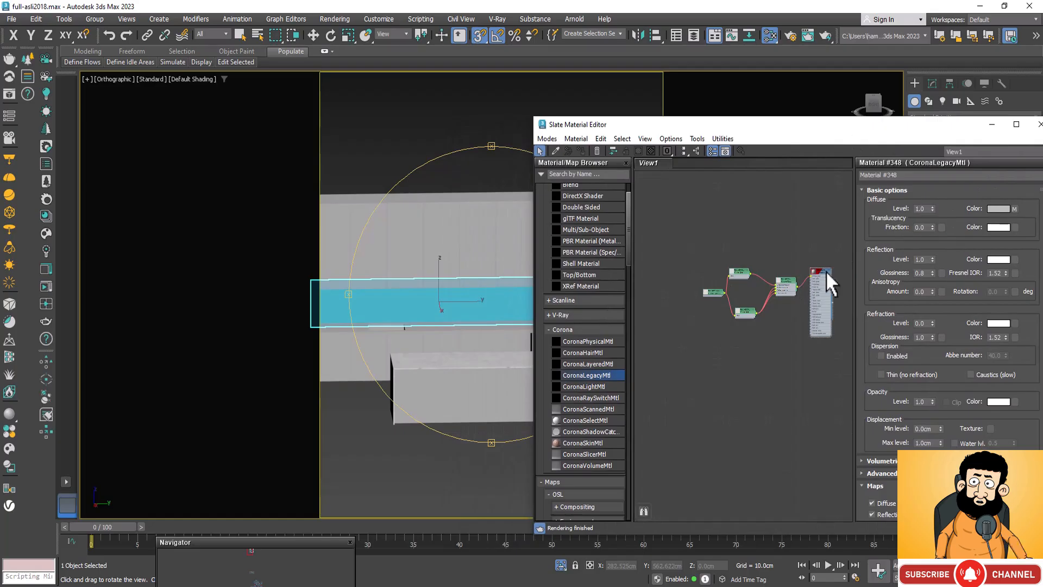
scroll(826, 272, "up", 6)
left_click(805, 269)
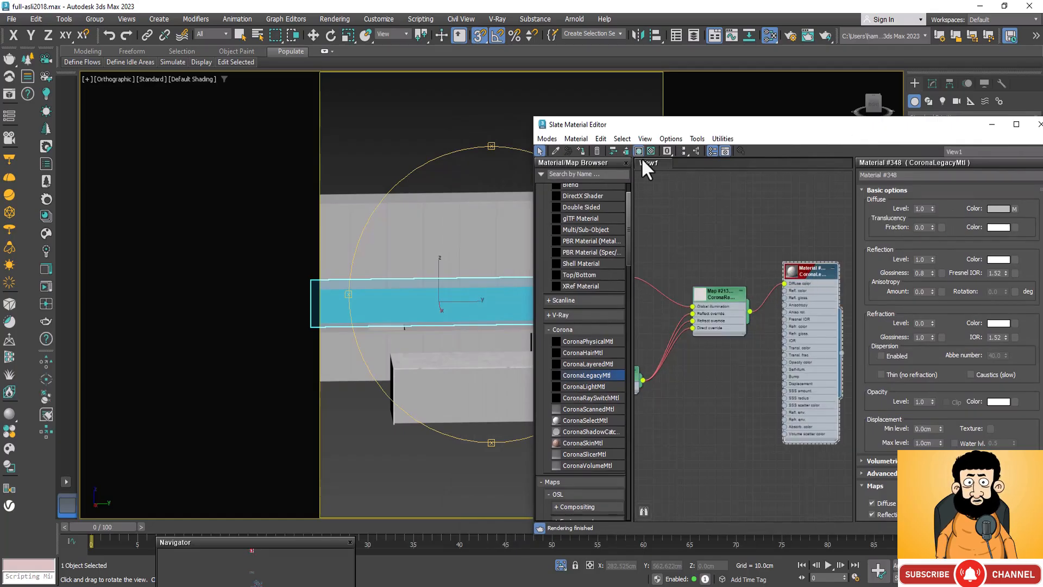
left_click(581, 150)
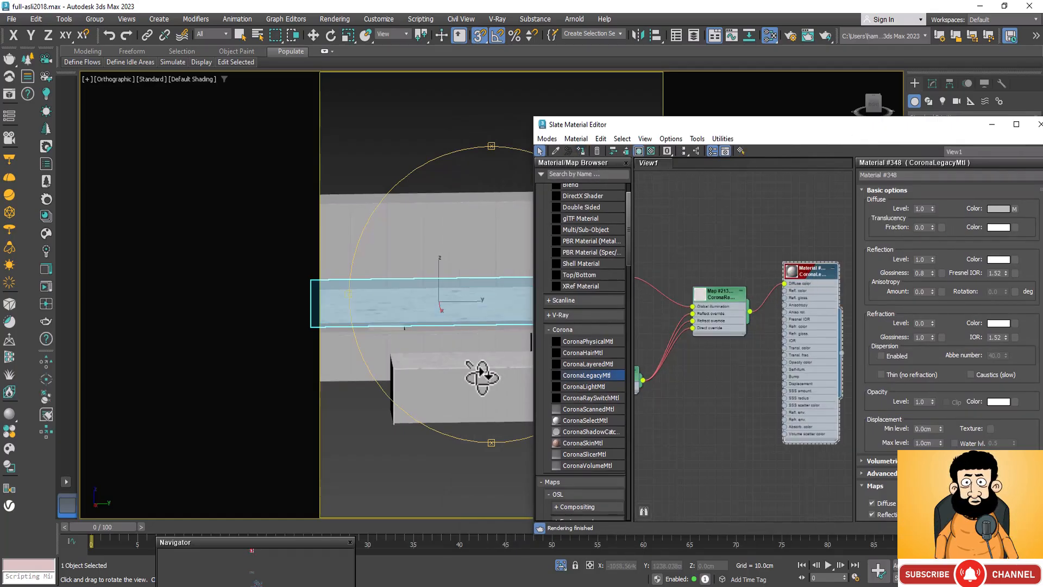
left_click(992, 124)
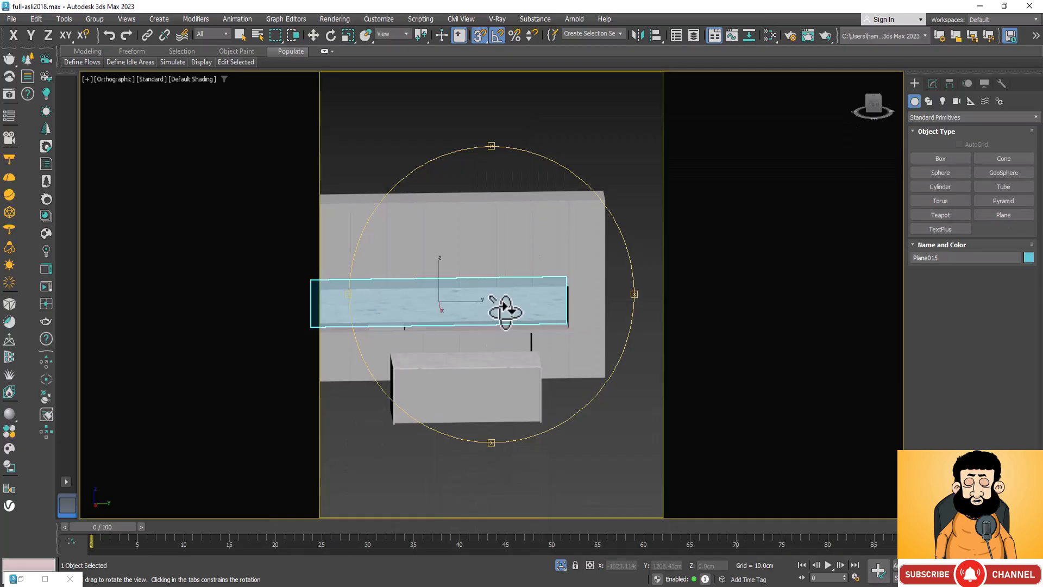
Step: Add a UVW Map modifier to the backsplash plane and set its mapping type to Box
scroll(489, 304, "up", 5)
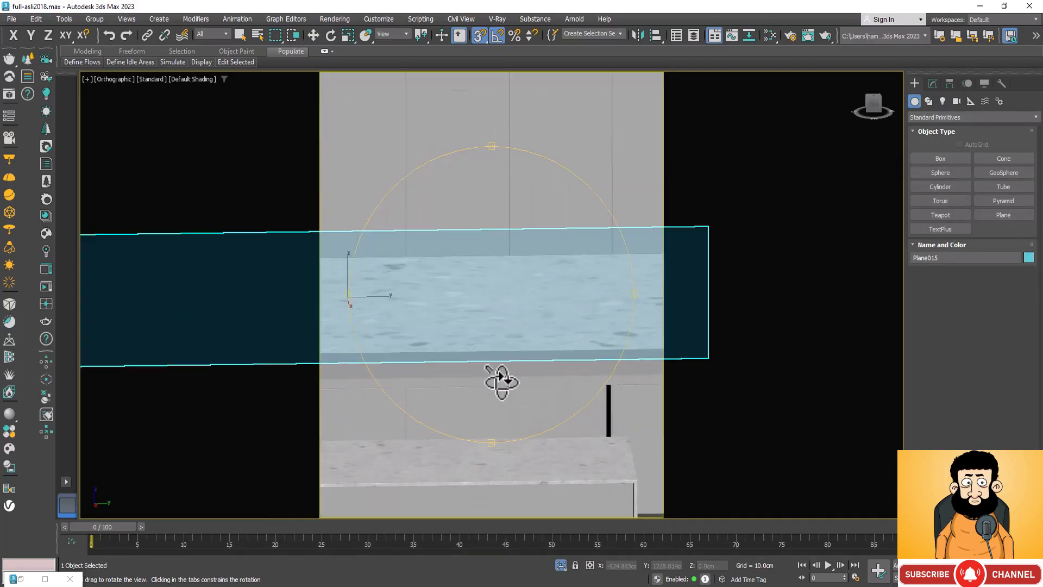
left_click_drag(484, 310, 526, 290)
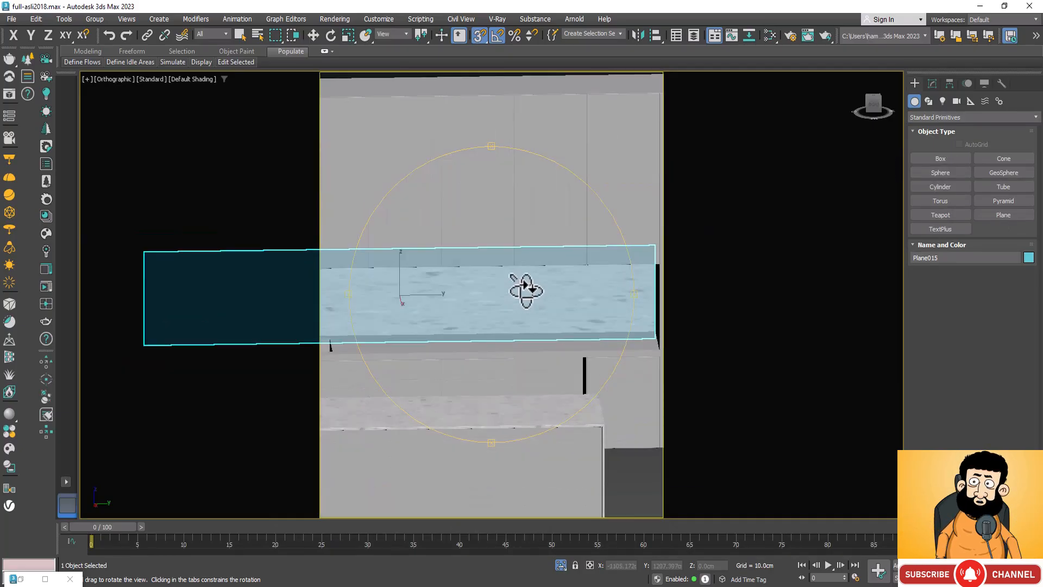
scroll(422, 285, "up", 5)
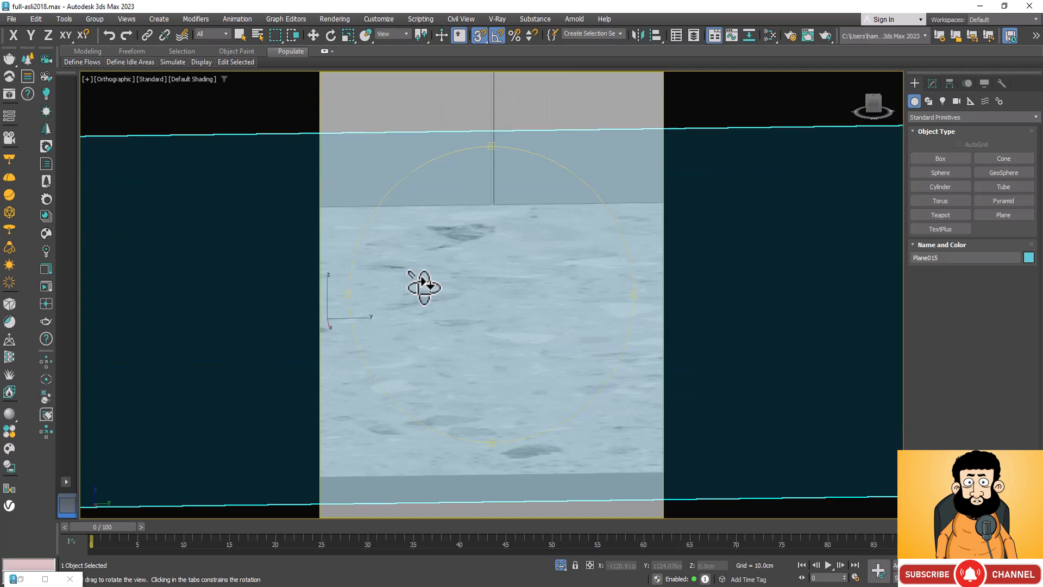
scroll(422, 287, "down", 5)
scroll(447, 291, "down", 2)
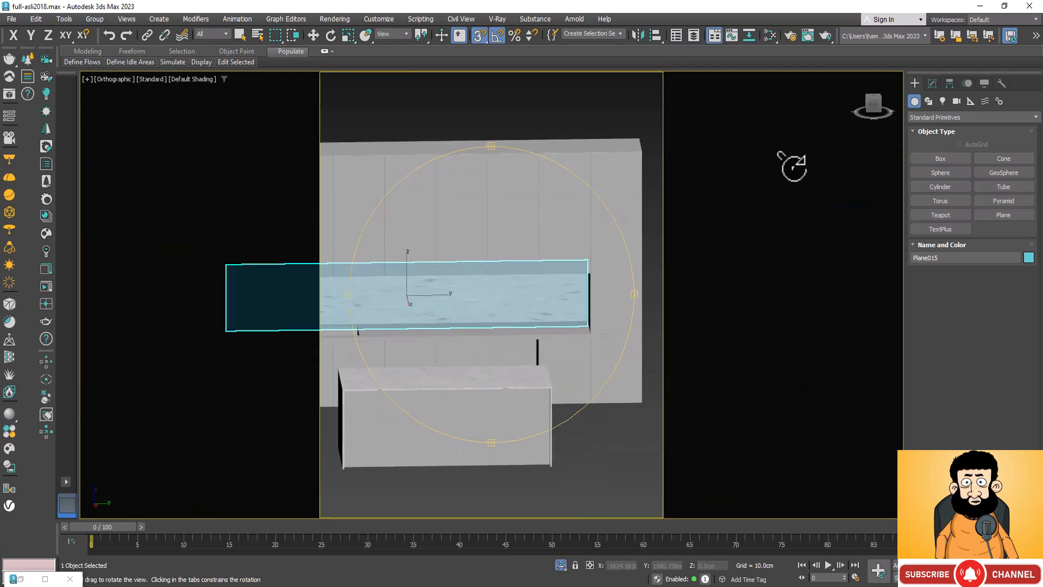
left_click(933, 82)
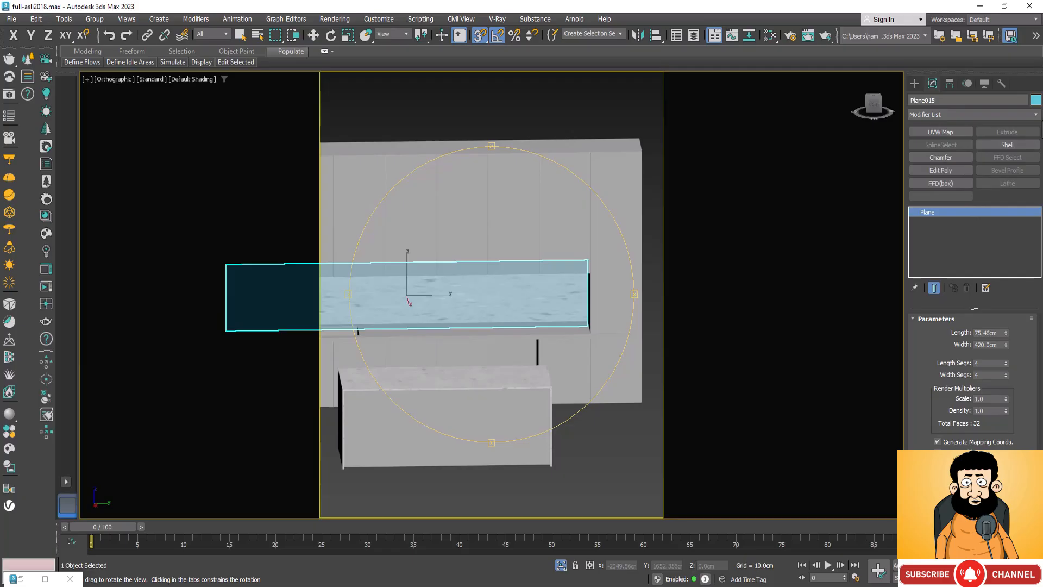
left_click(1033, 116)
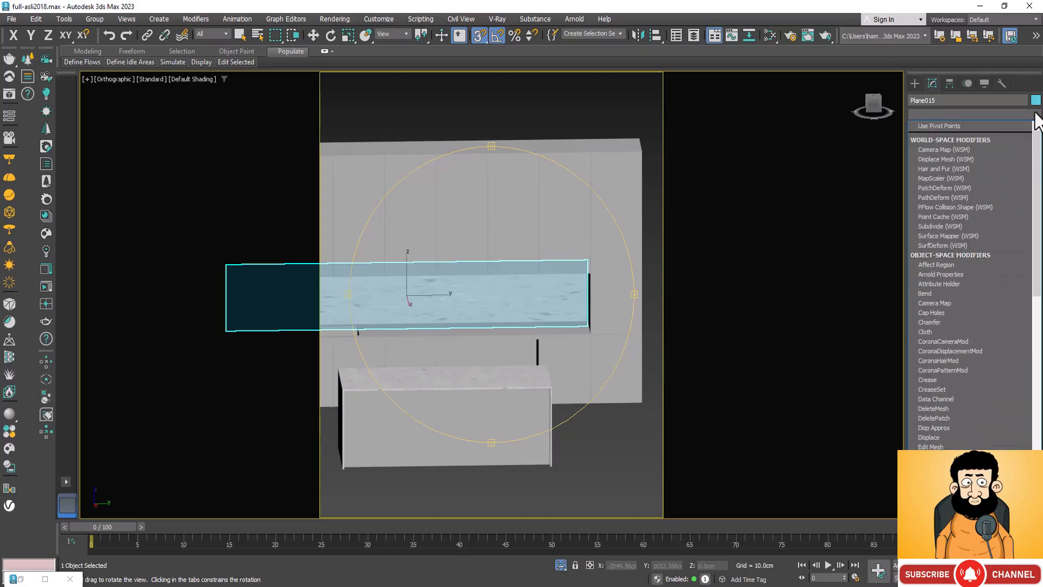
left_click(1036, 113)
left_click(947, 131)
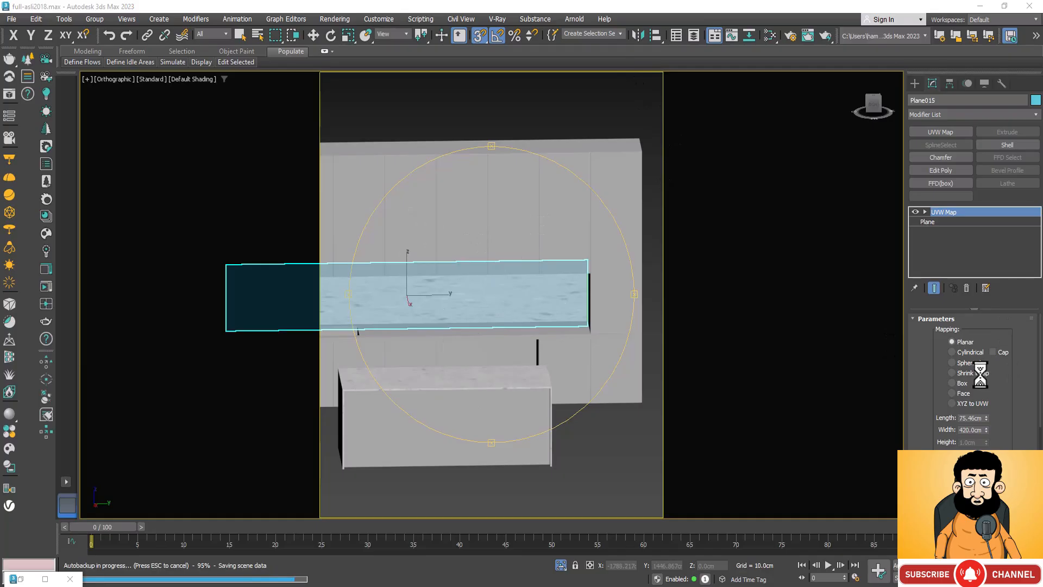
left_click(954, 382)
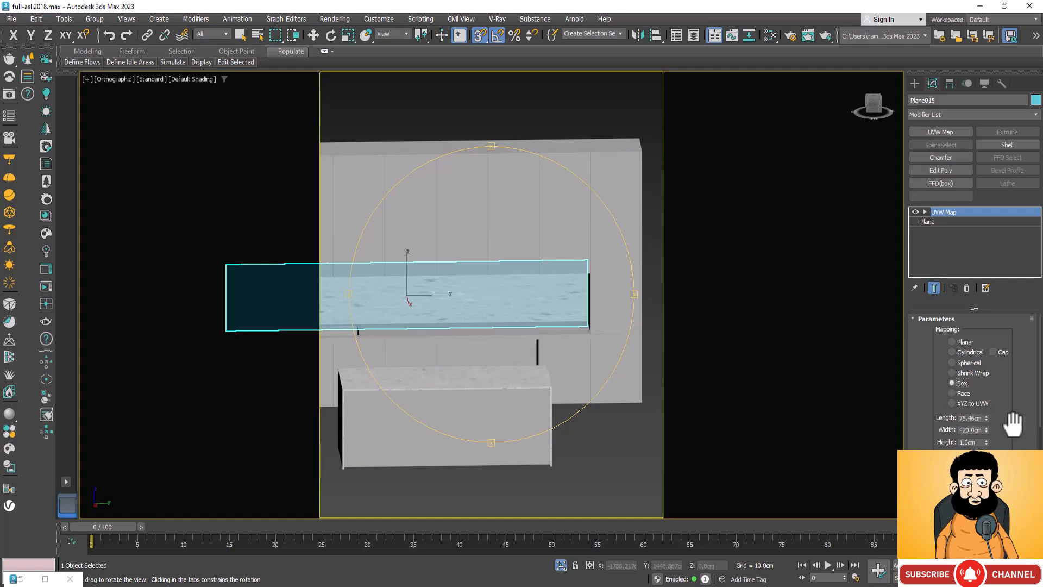
scroll(1016, 422, "down", 1)
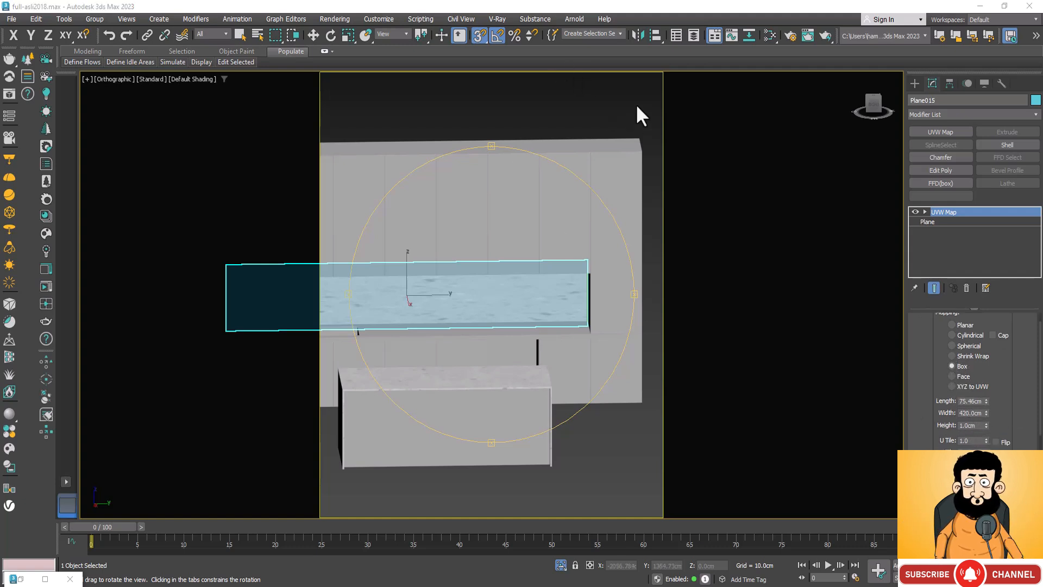
Step: Scale the backsplash's UVW Map gizmo uniformly to about 80%
scroll(398, 296, "up", 4)
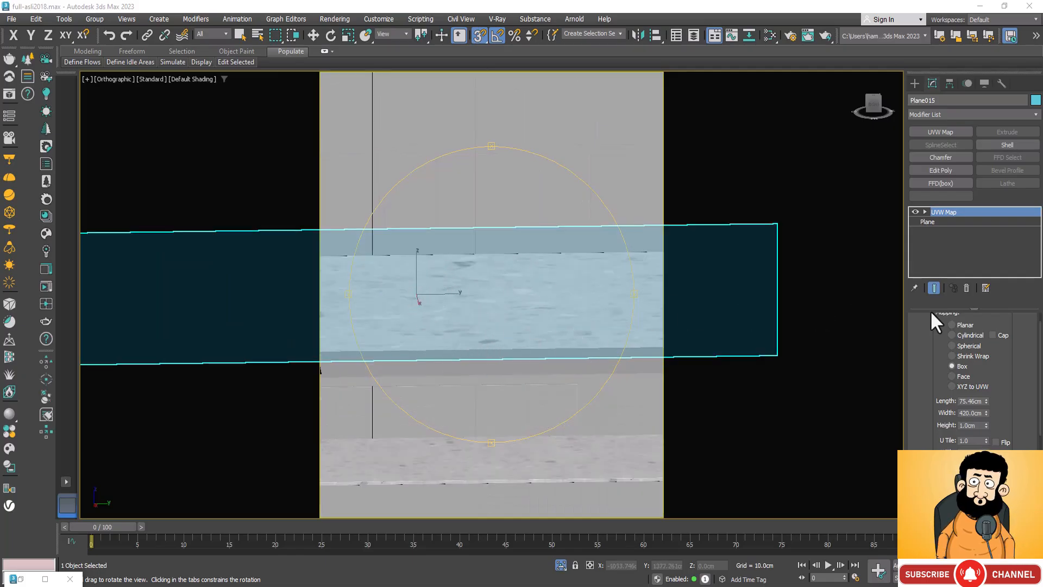
left_click(924, 211)
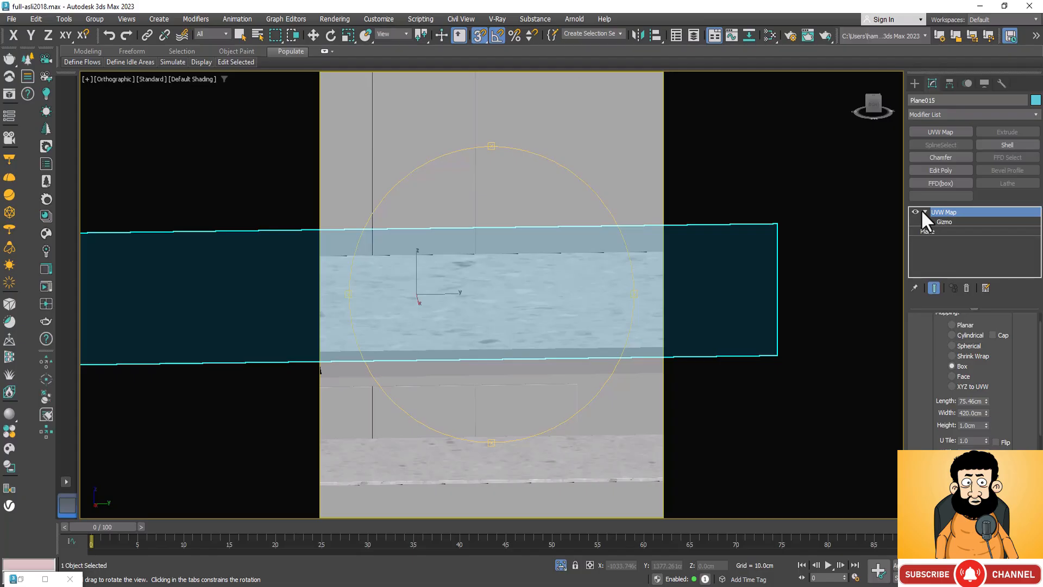
left_click(951, 220)
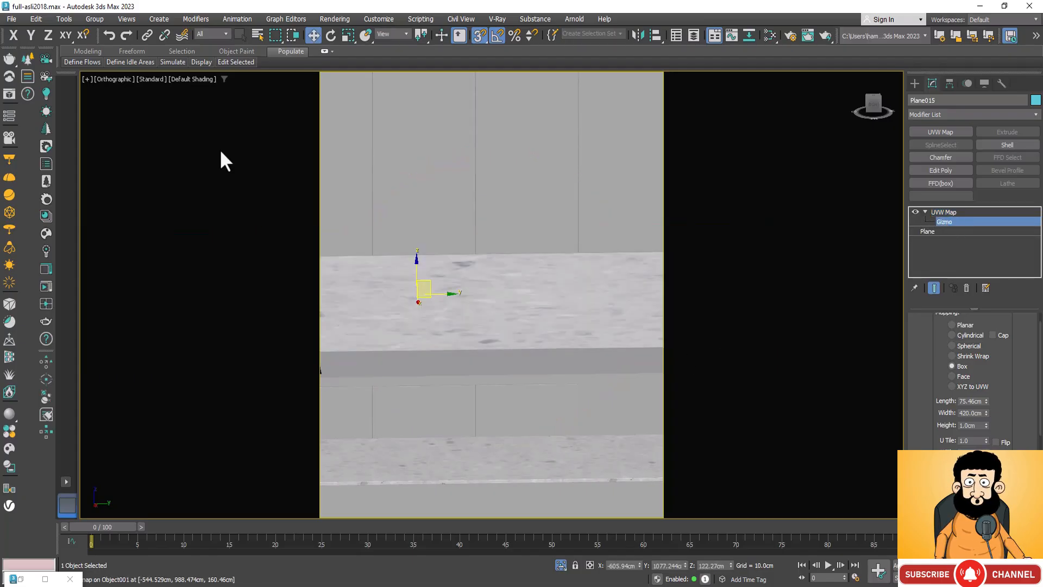
left_click(348, 35)
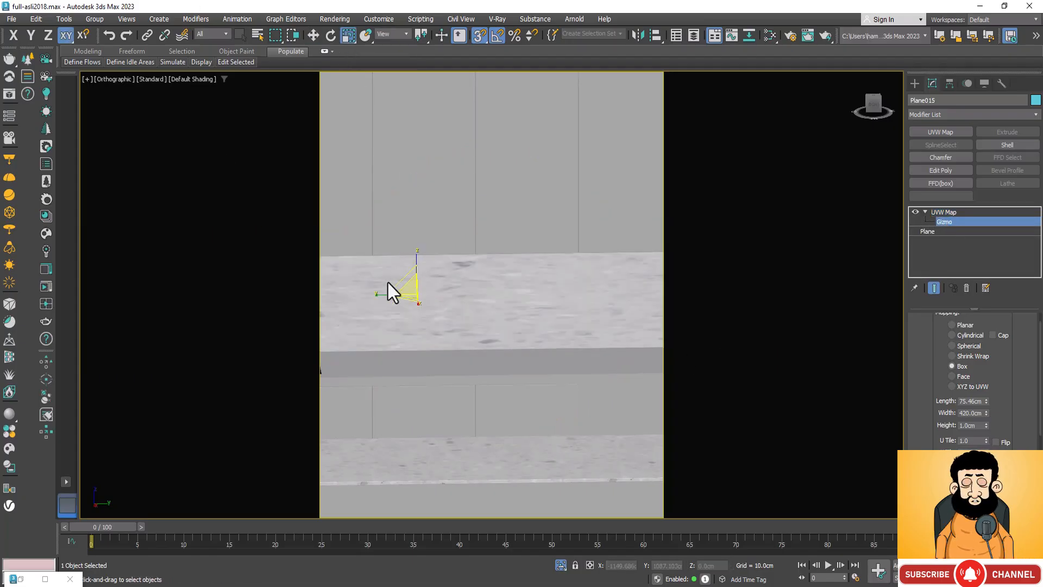
left_click_drag(405, 290, 402, 305)
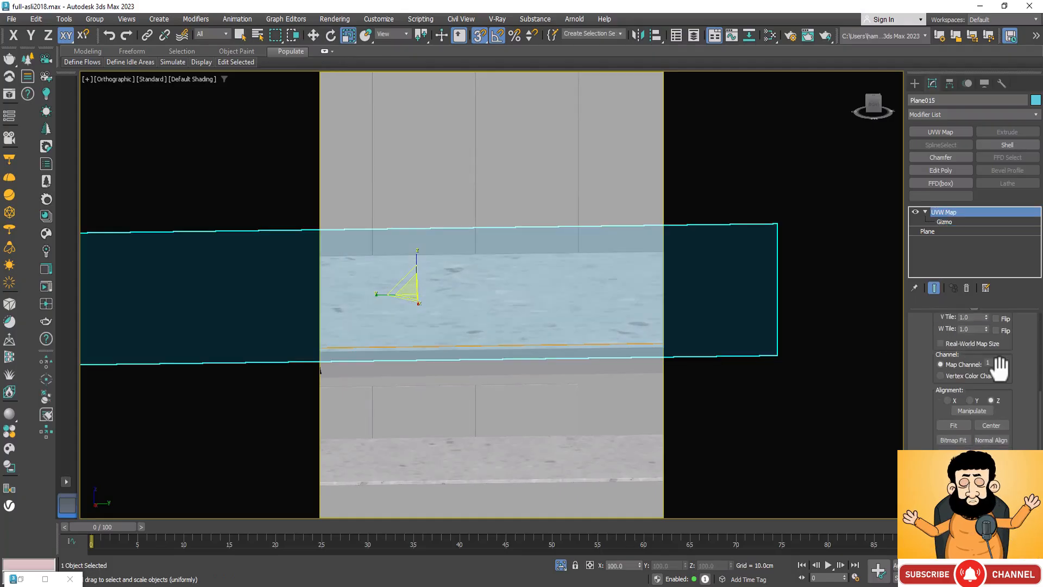
Step: Fit the backsplash's UVW mapping to the proportions of the Marbel op94 image using Bitmap Fit
scroll(1000, 369, "down", 1)
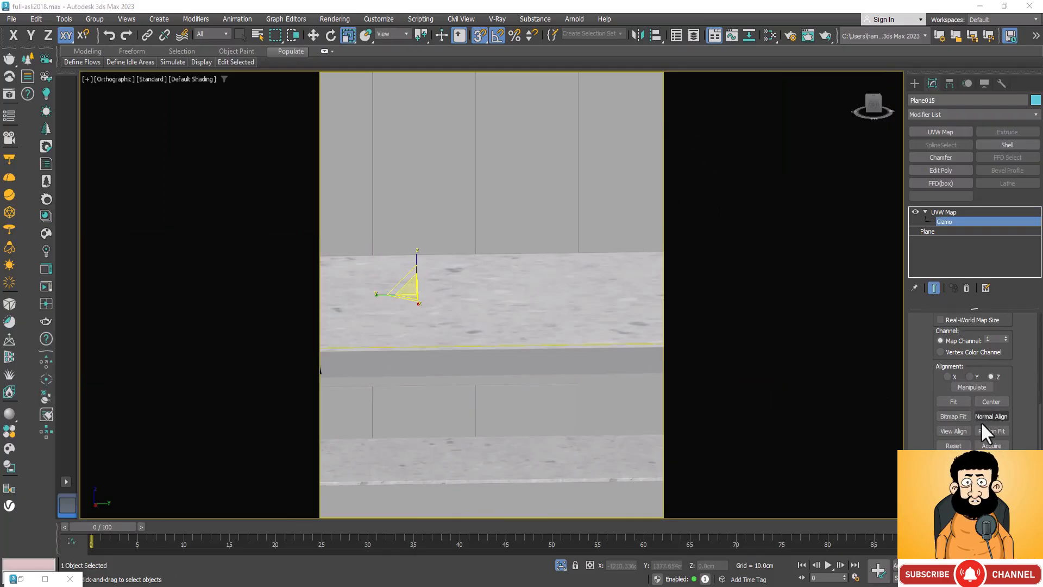
left_click(953, 416)
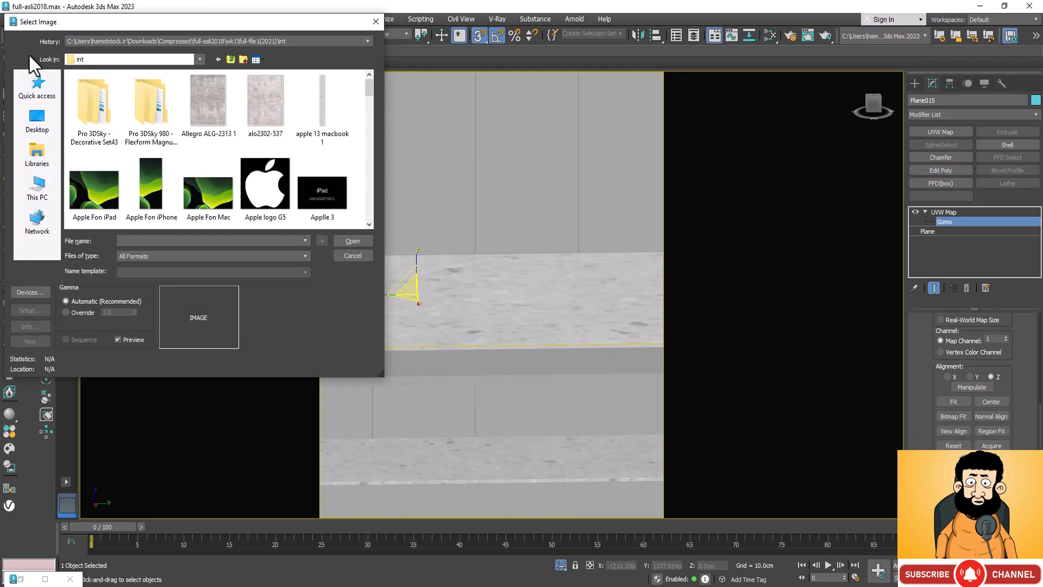
scroll(214, 114, "down", 3)
scroll(211, 135, "down", 5)
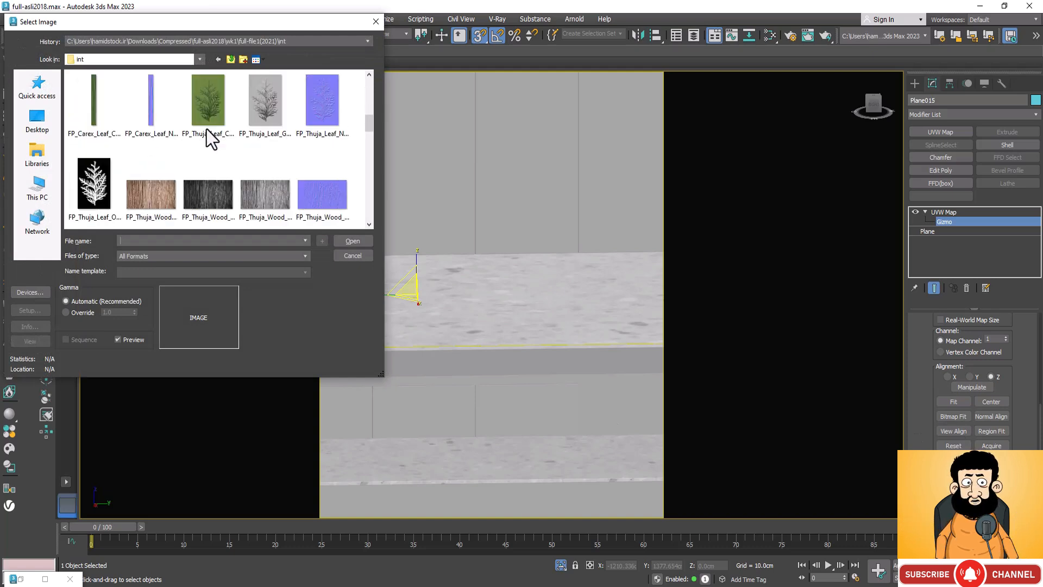
scroll(211, 136, "down", 5)
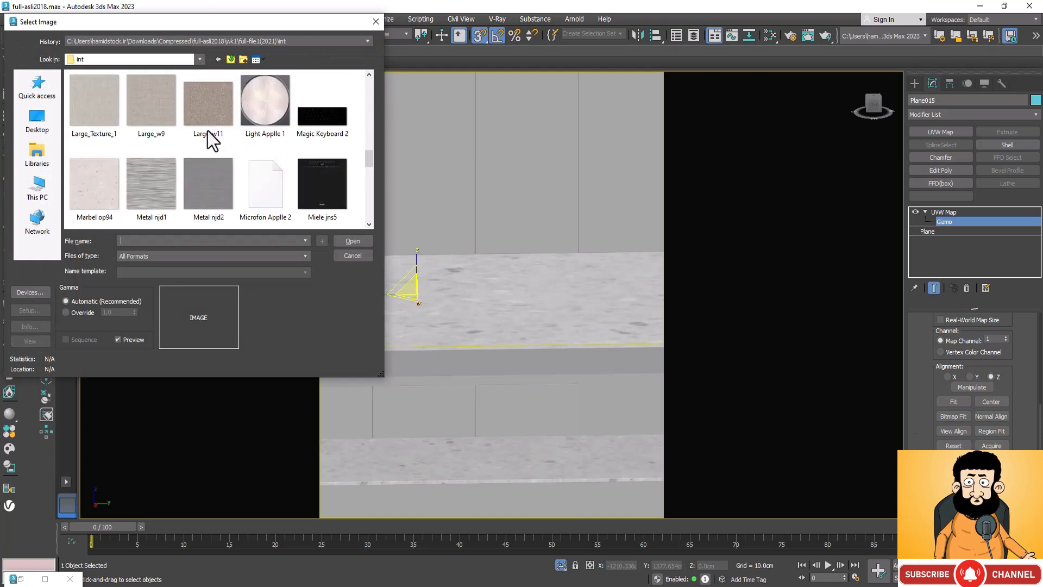
left_click(95, 191)
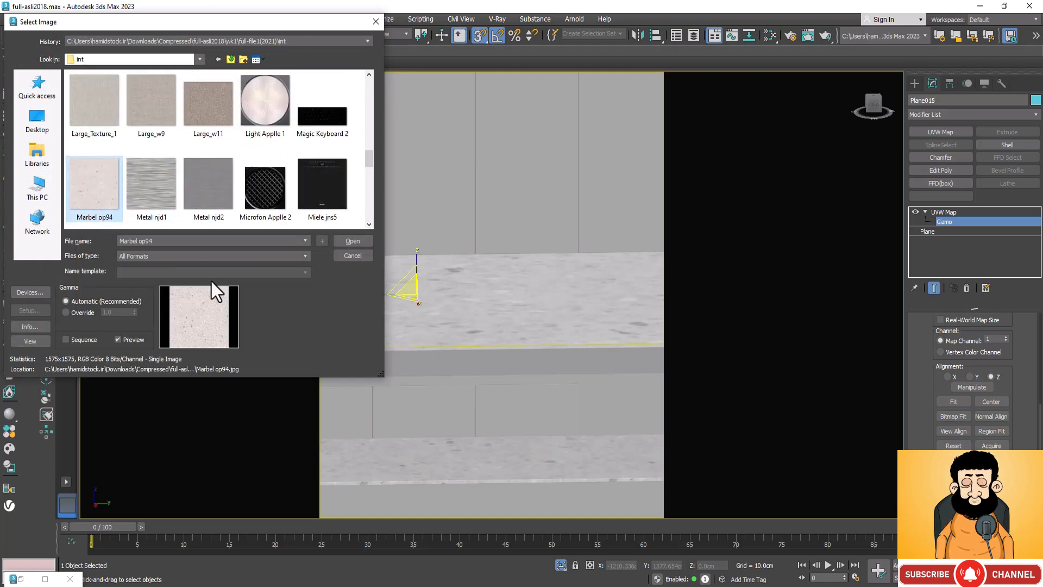
left_click(352, 241)
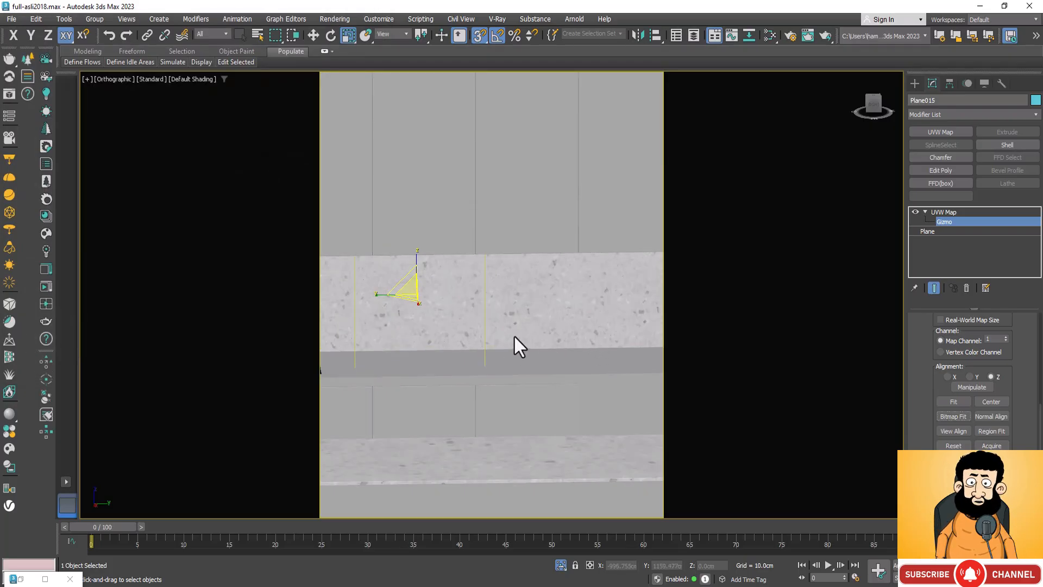
Step: Scale the bitmap-fitted gizmo uniformly to about 87% to make the backsplash's marble pattern finer
scroll(511, 315, "down", 3)
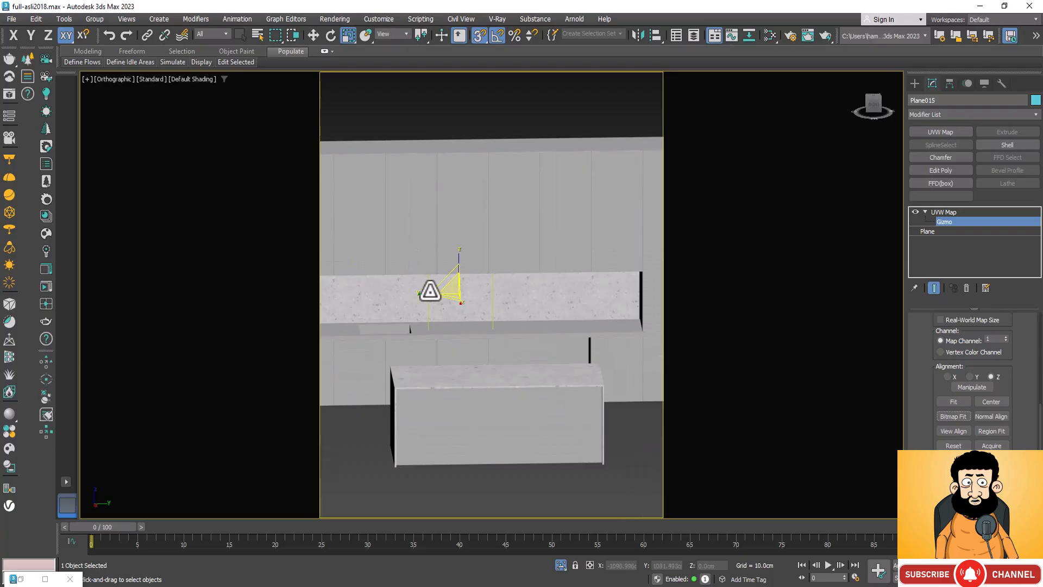
scroll(380, 308, "up", 4)
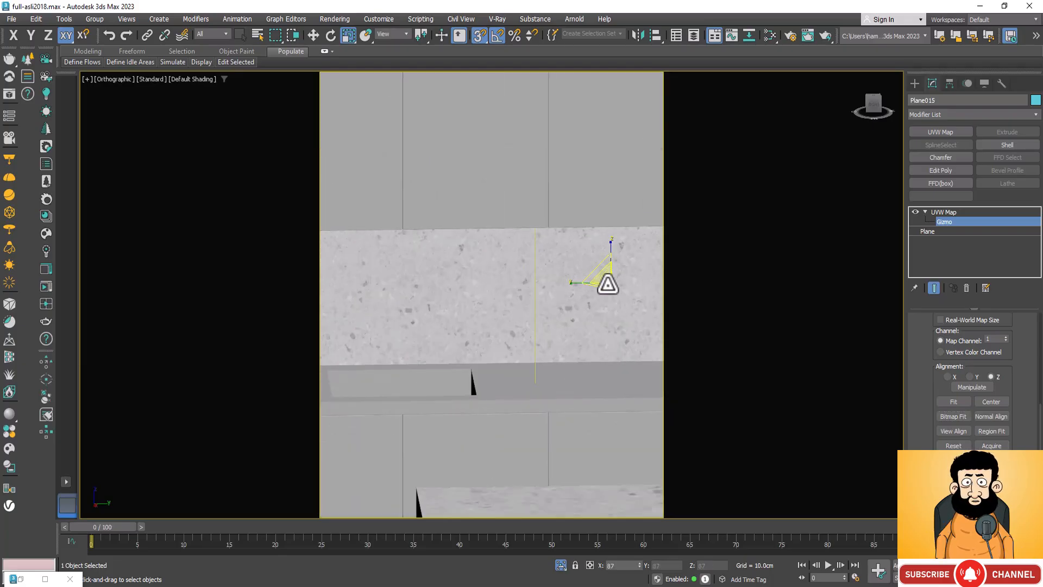
scroll(544, 239, "down", 3)
scroll(539, 231, "down", 2)
scroll(440, 238, "up", 2)
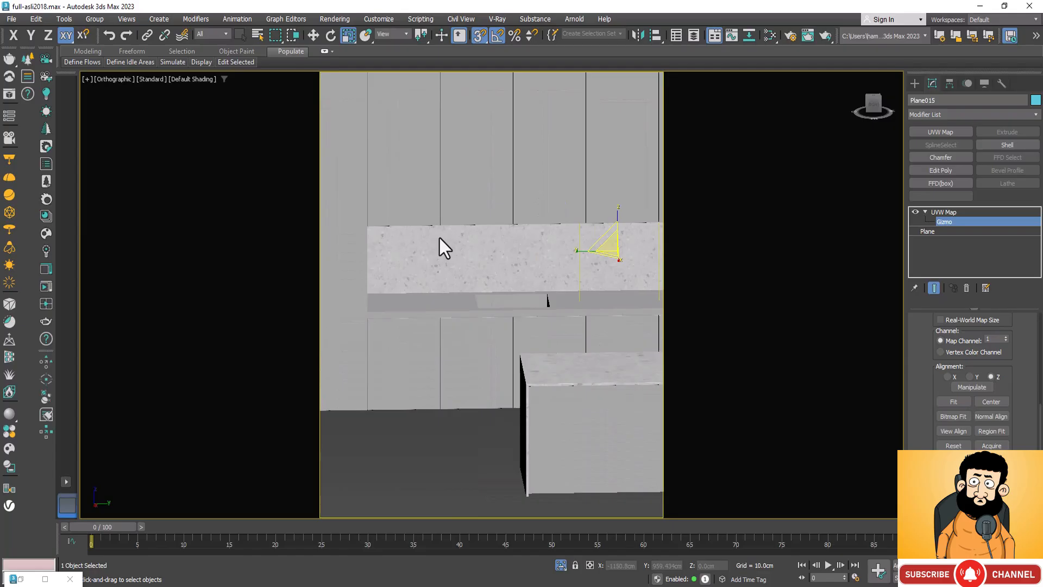
right_click(422, 289)
left_click(508, 239)
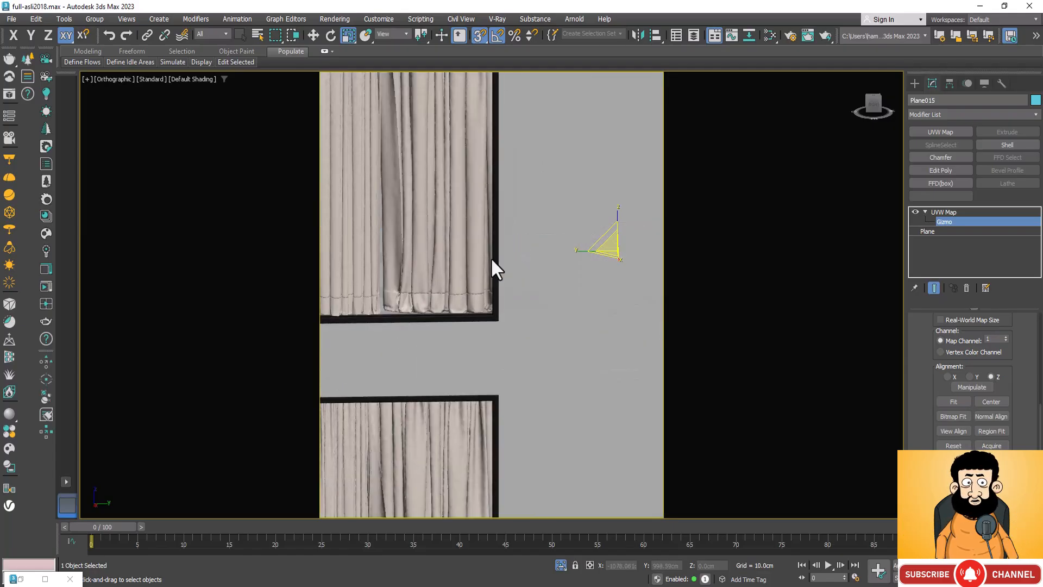
key("ctrl+z")
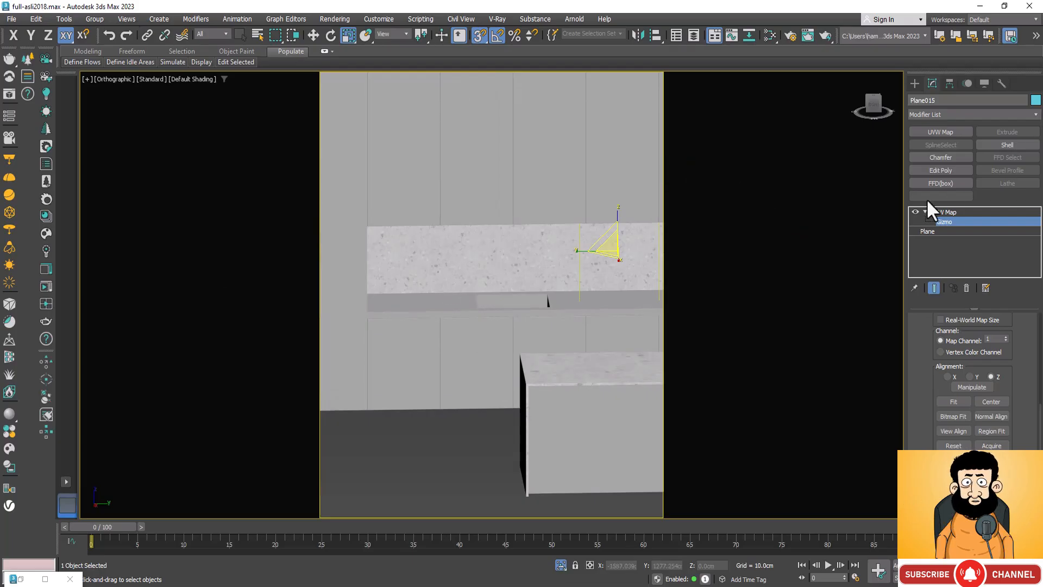
Step: Exit gizmo editing on the backsplash's UVW Map and inspect the marble pattern on the kitchen island
left_click(944, 222)
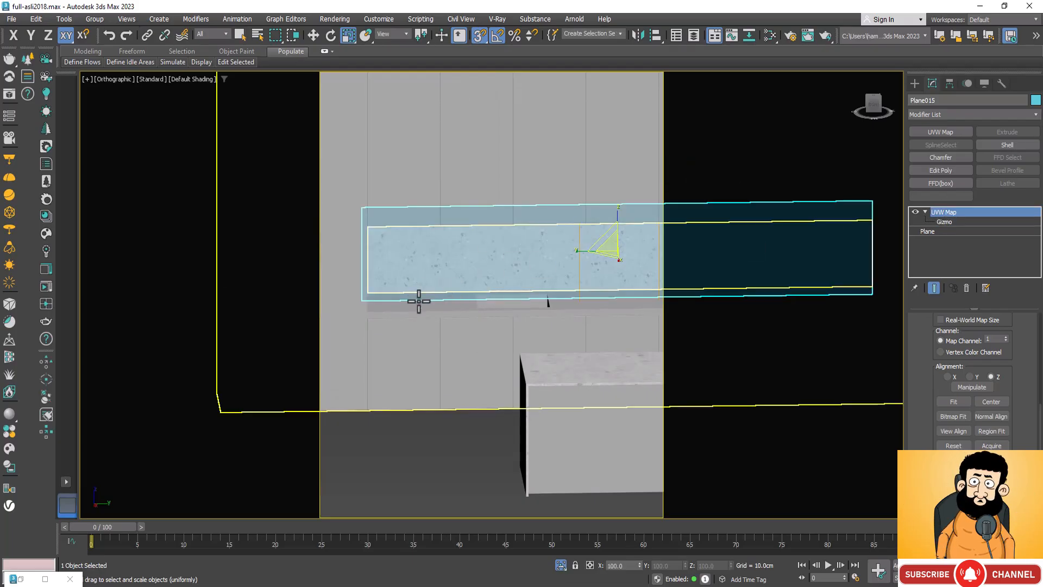
left_click(577, 374)
scroll(578, 374, "up", 6)
scroll(453, 333, "down", 6)
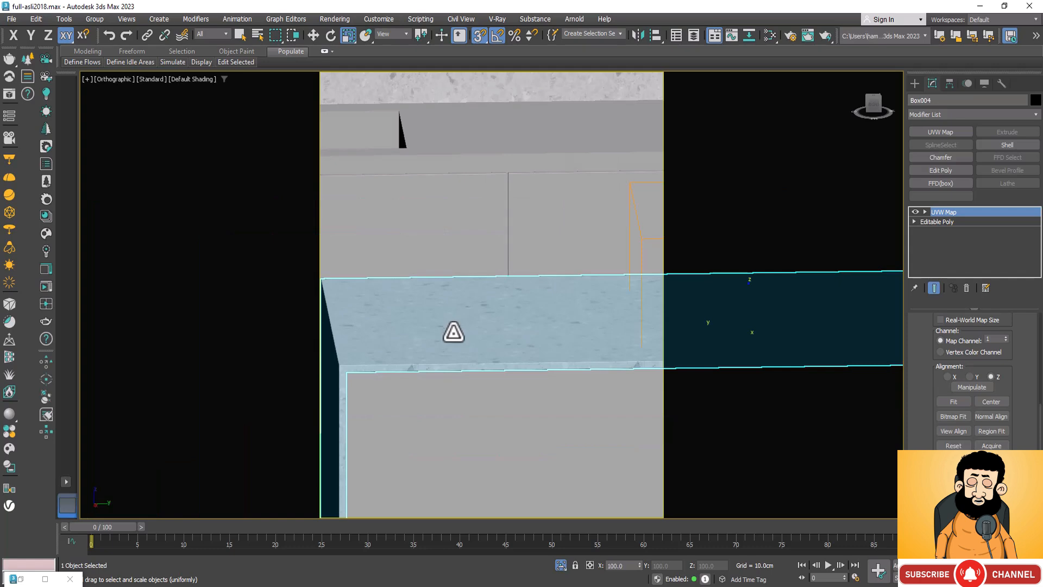
scroll(455, 349, "down", 2)
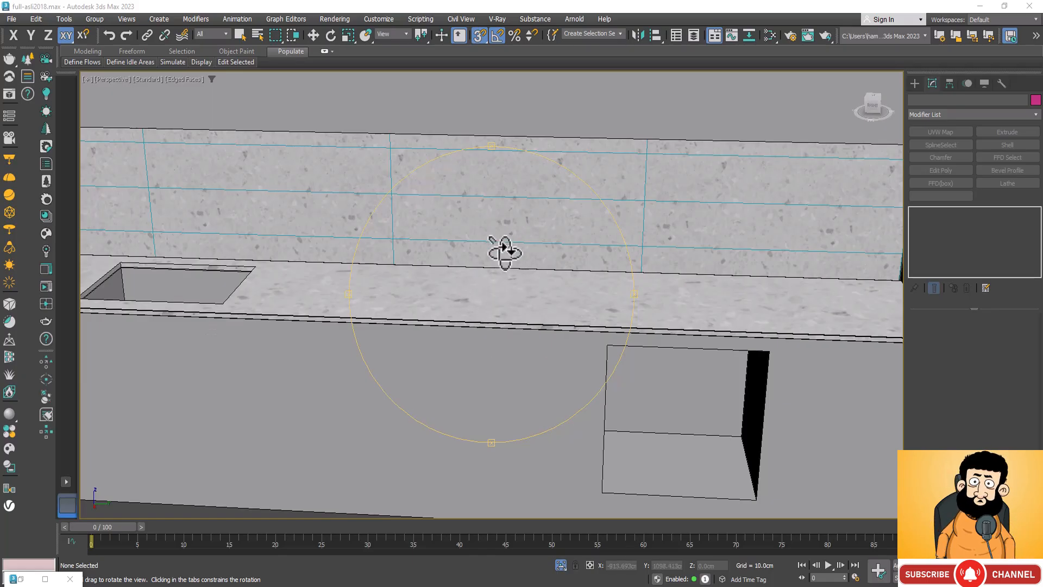
Step: Copy the backsplash's UVW Map modifier, paste it onto the kitchen countertop, and check the marble scale on both surfaces
scroll(504, 250, "down", 3)
key("r")
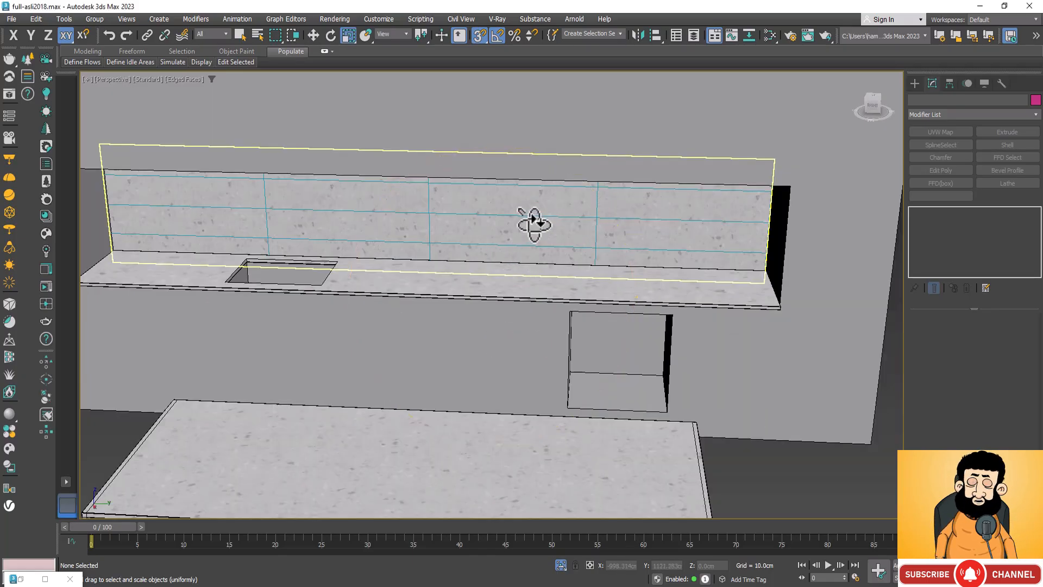
left_click(545, 204)
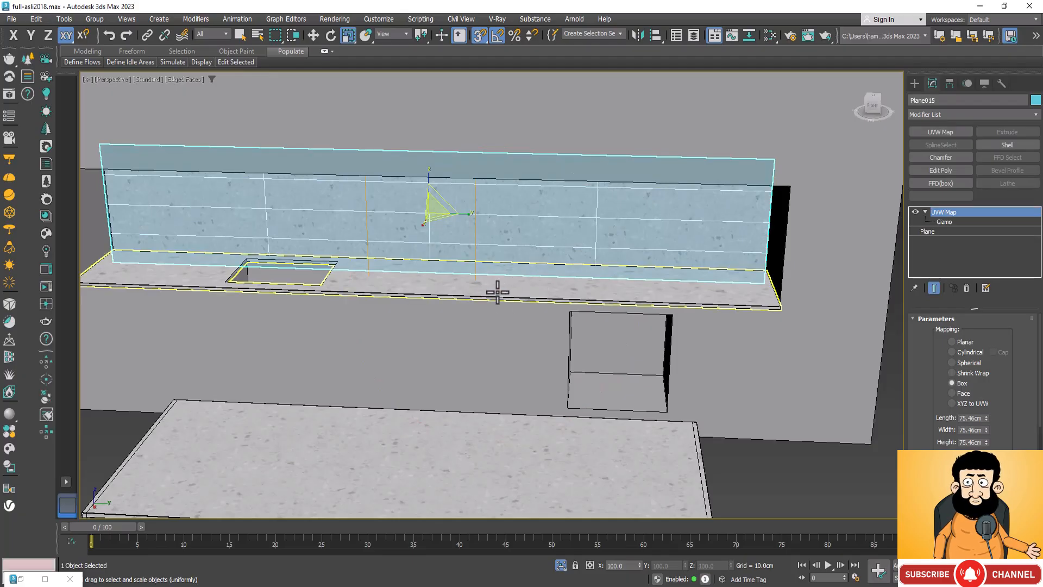
left_click(466, 285)
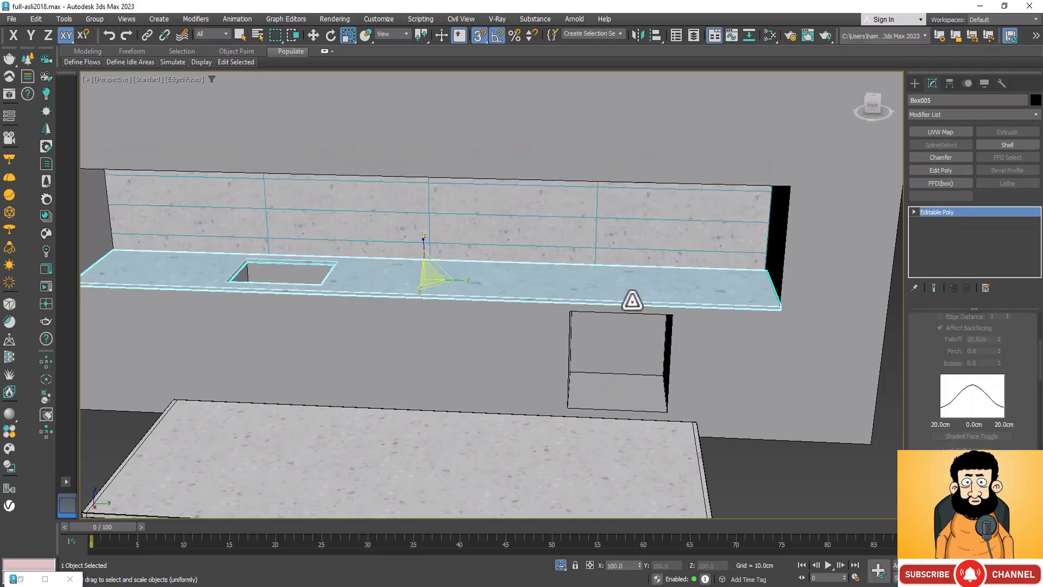
right_click(952, 238)
left_click(959, 243)
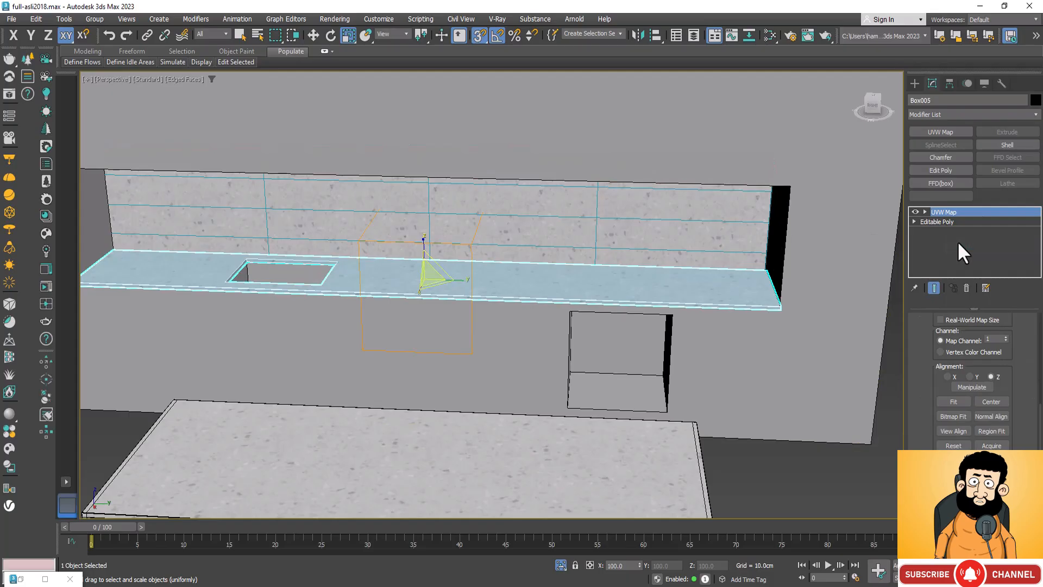
scroll(552, 305, "up", 5)
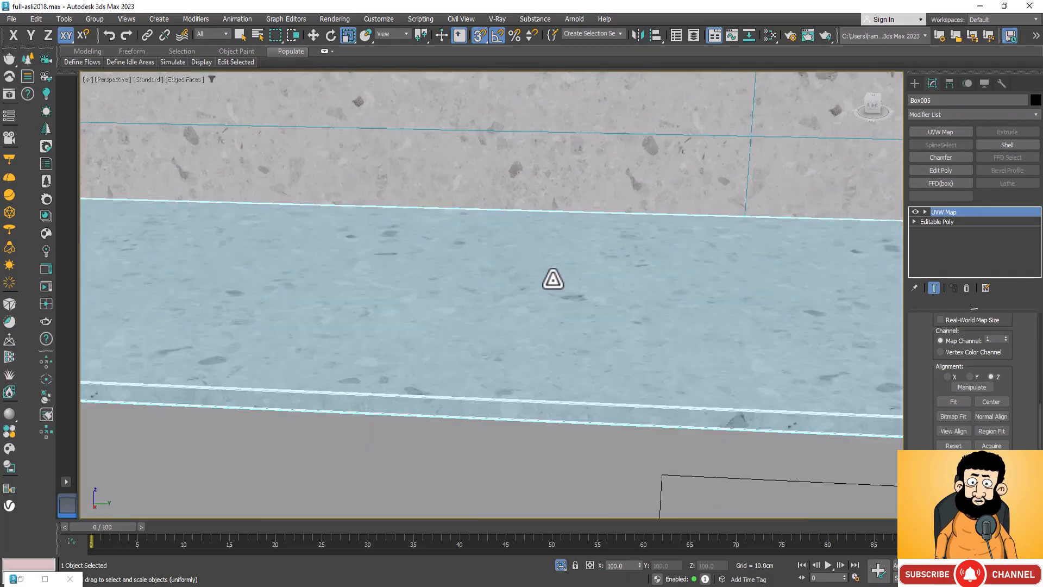
scroll(526, 272, "down", 4)
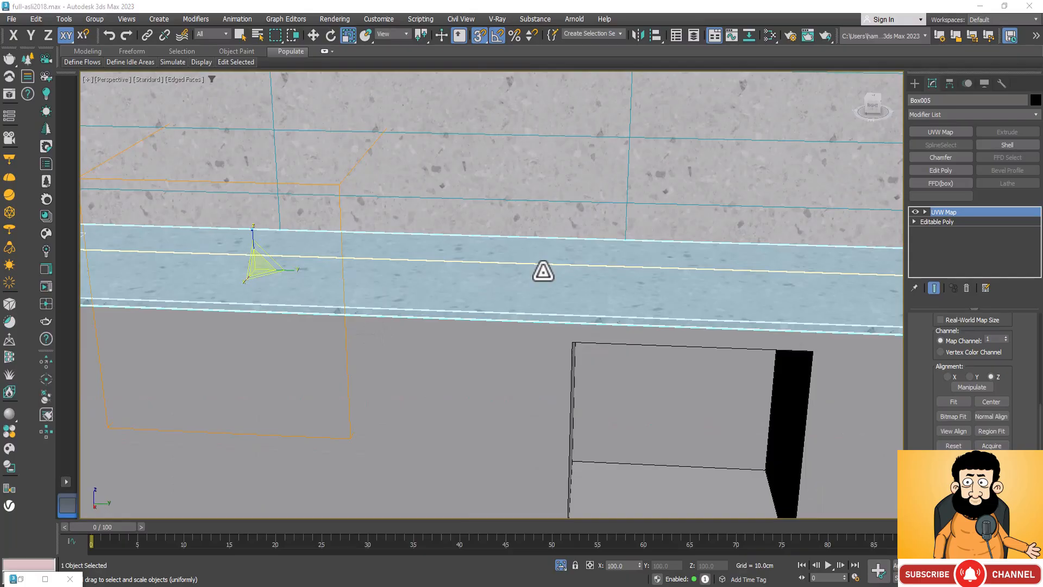
scroll(405, 354, "down", 8)
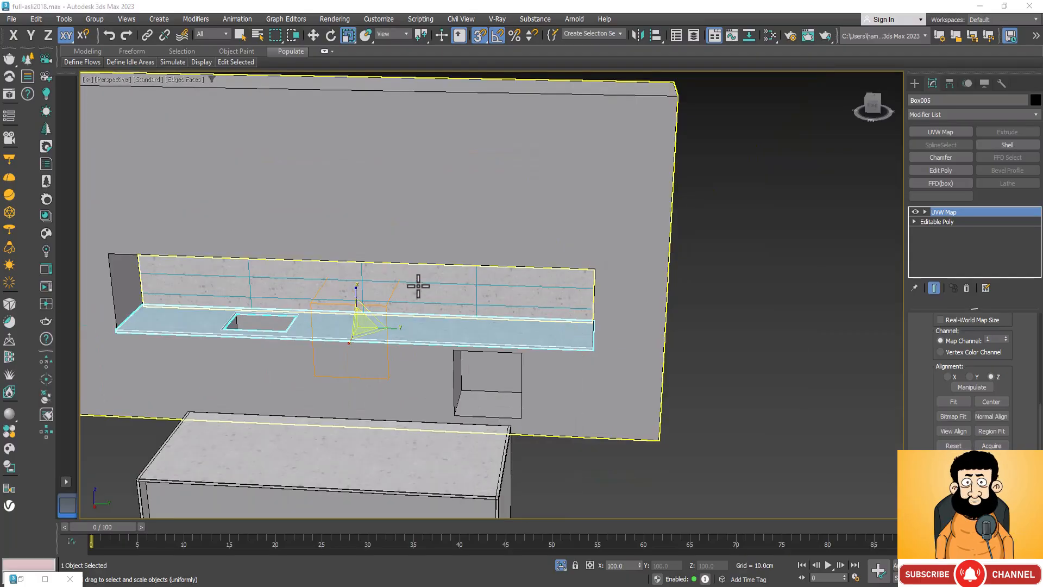
scroll(109, 266, "up", 5)
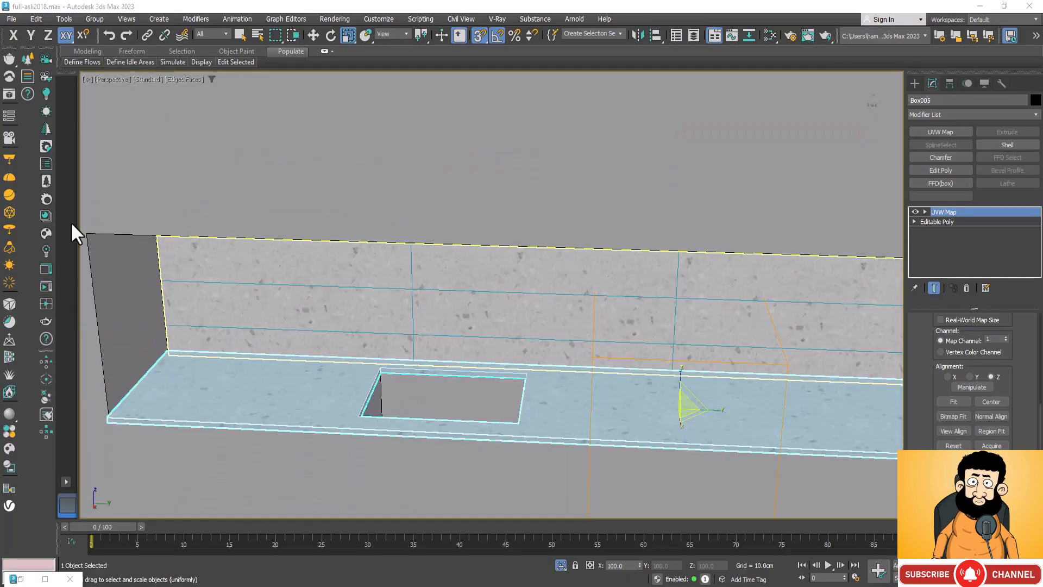
scroll(113, 237, "down", 2)
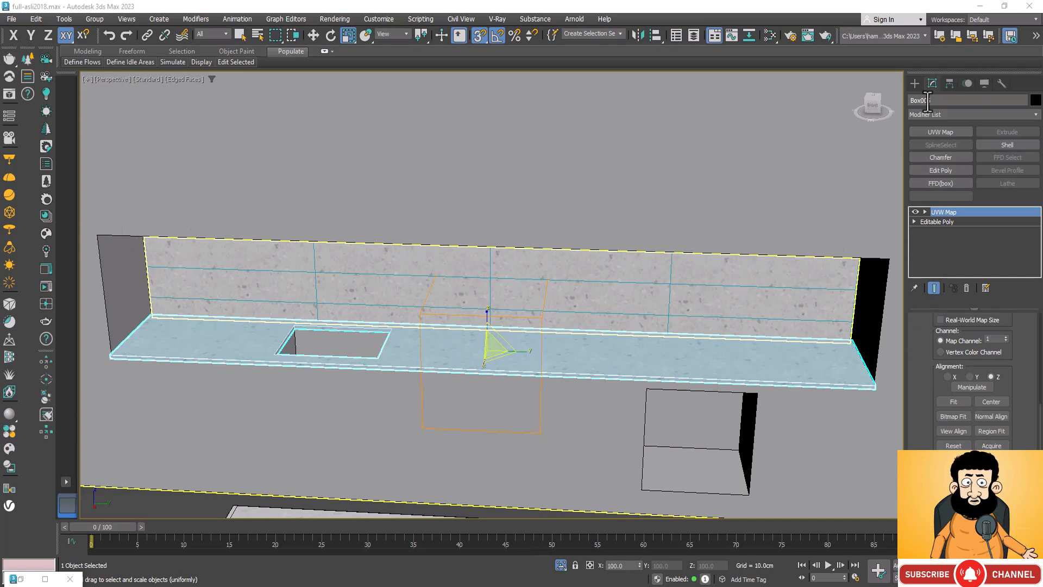
Step: Draw a rectangular CoronaLight about 52 cm wide and 300 cm high over the countertop in the Top view
left_click(915, 84)
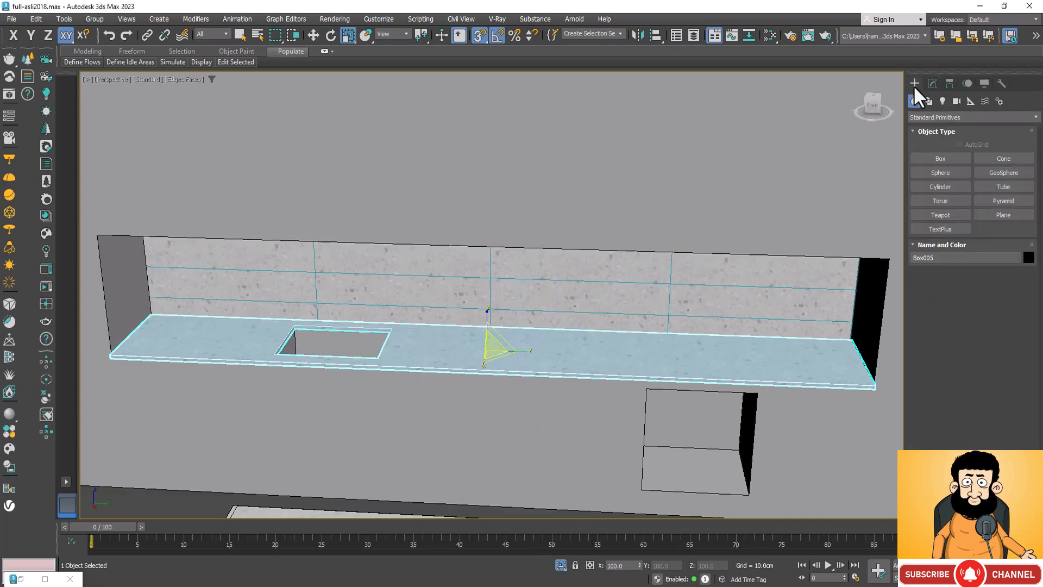
left_click(944, 102)
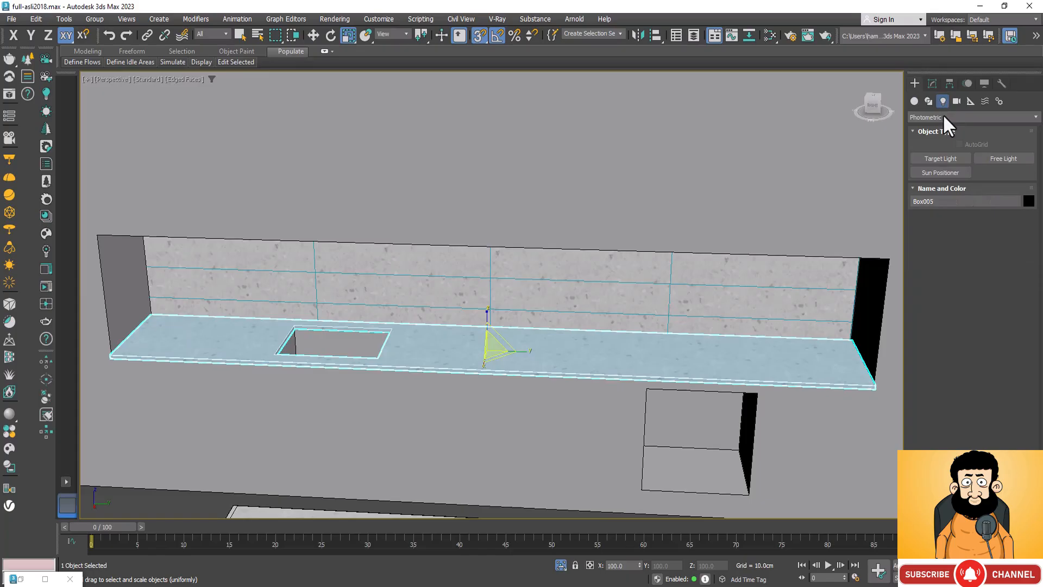
left_click(956, 158)
left_click(1034, 118)
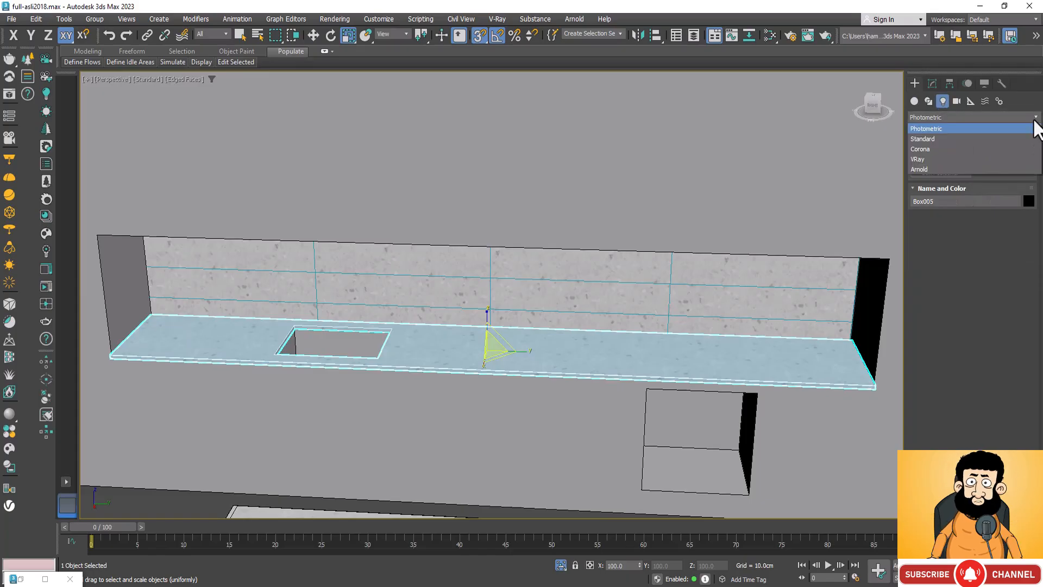
left_click(952, 148)
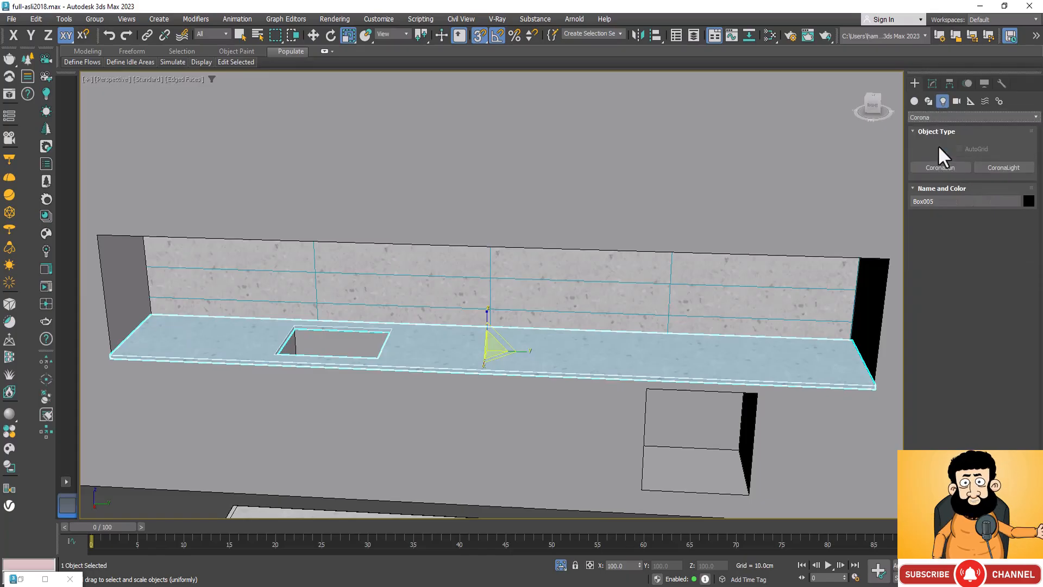
left_click(1003, 159)
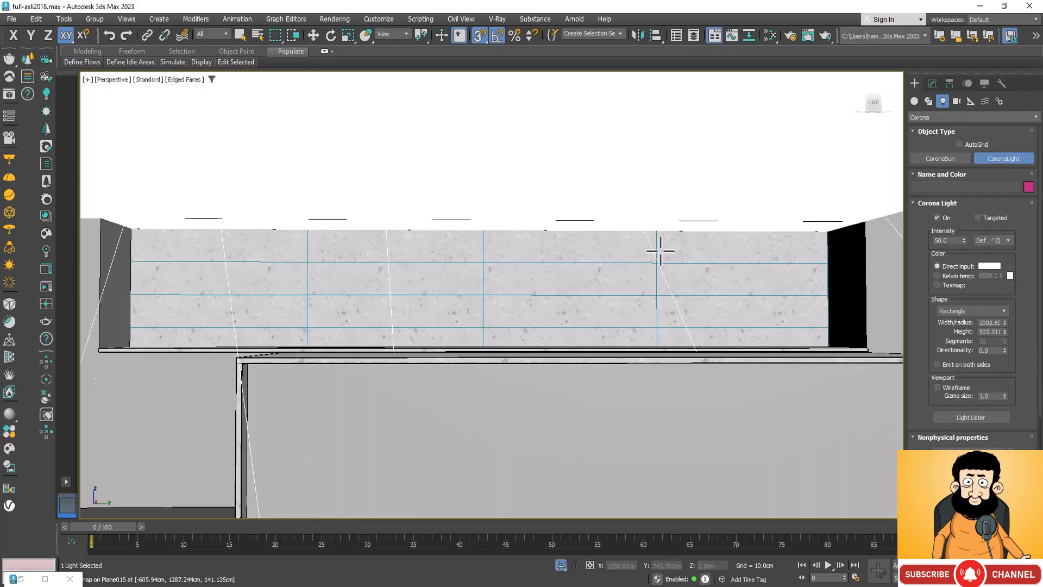
left_click_drag(659, 245, 136, 233)
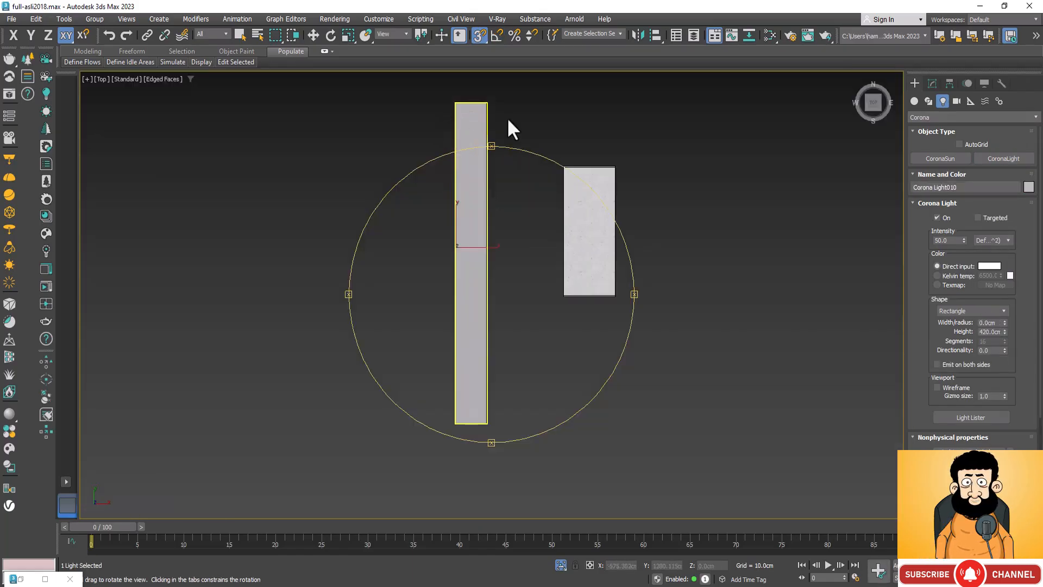
left_click_drag(516, 291, 506, 382)
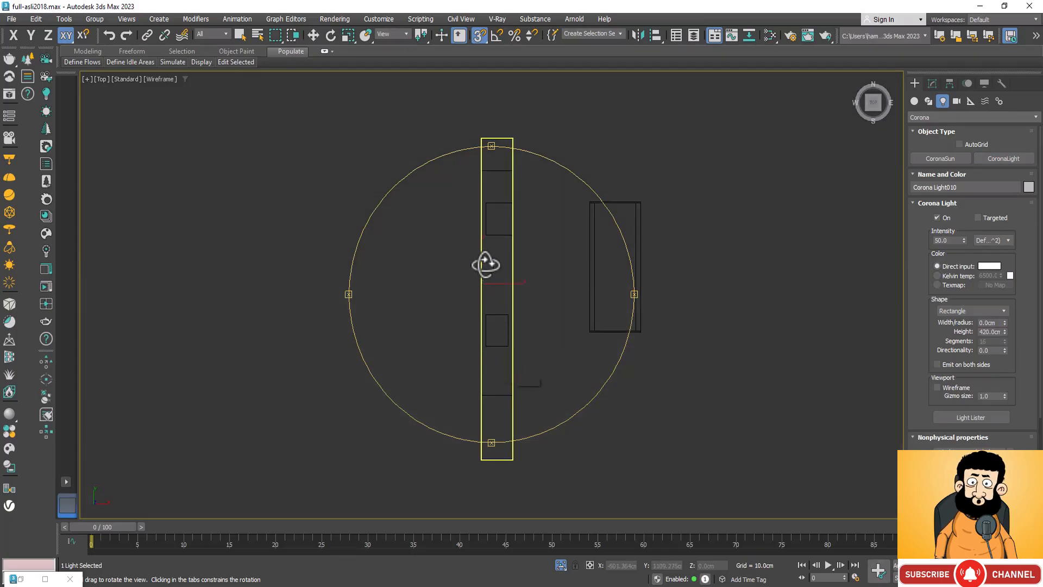
right_click(497, 238)
left_click_drag(484, 238, 510, 394)
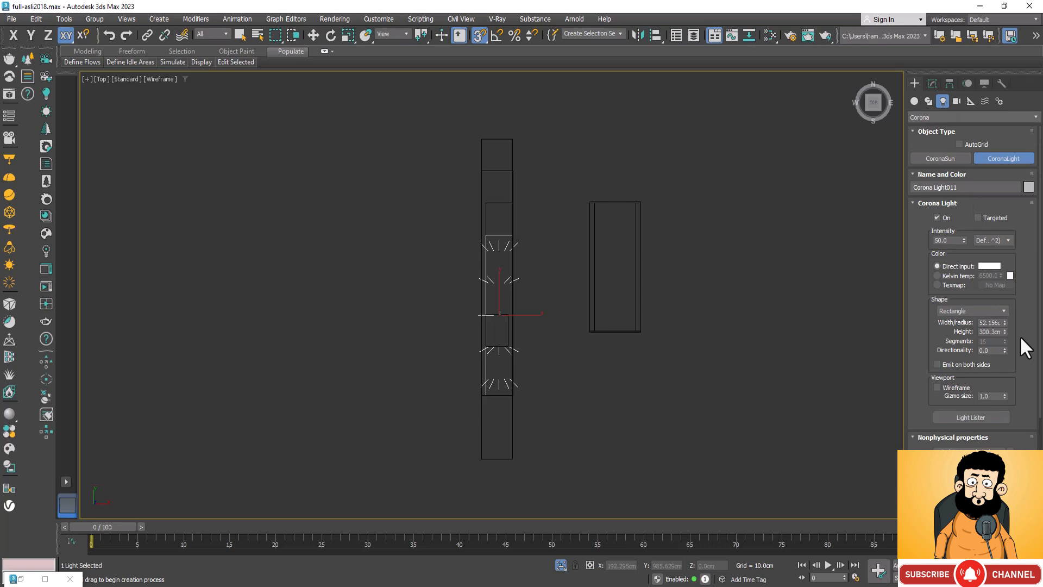
Step: Resize the rectangular light into a thin strip about 0.445 cm wide and 386 cm high
scroll(1020, 276, "down", 3)
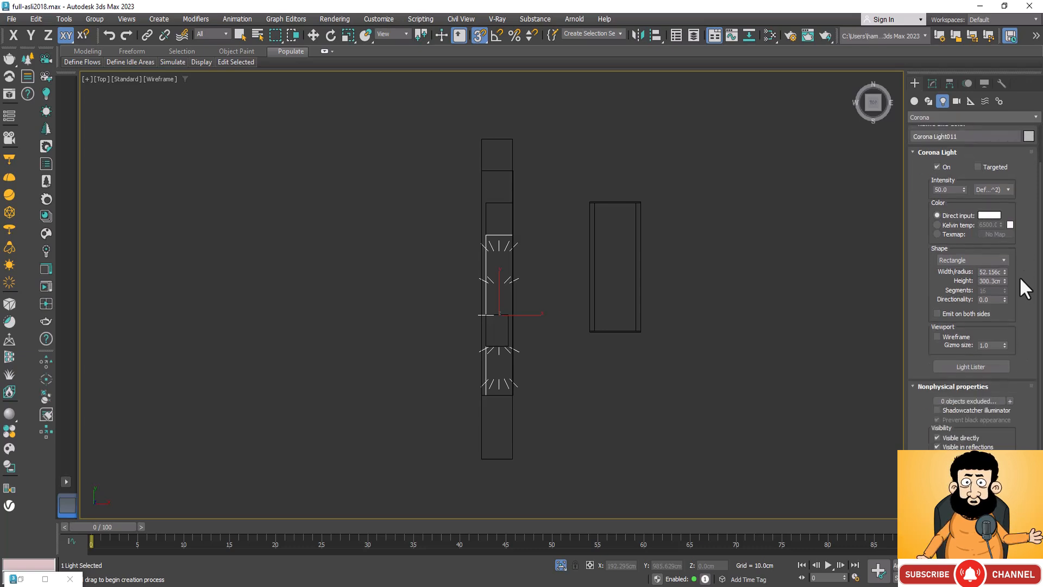
left_click_drag(1004, 272, 1006, 329)
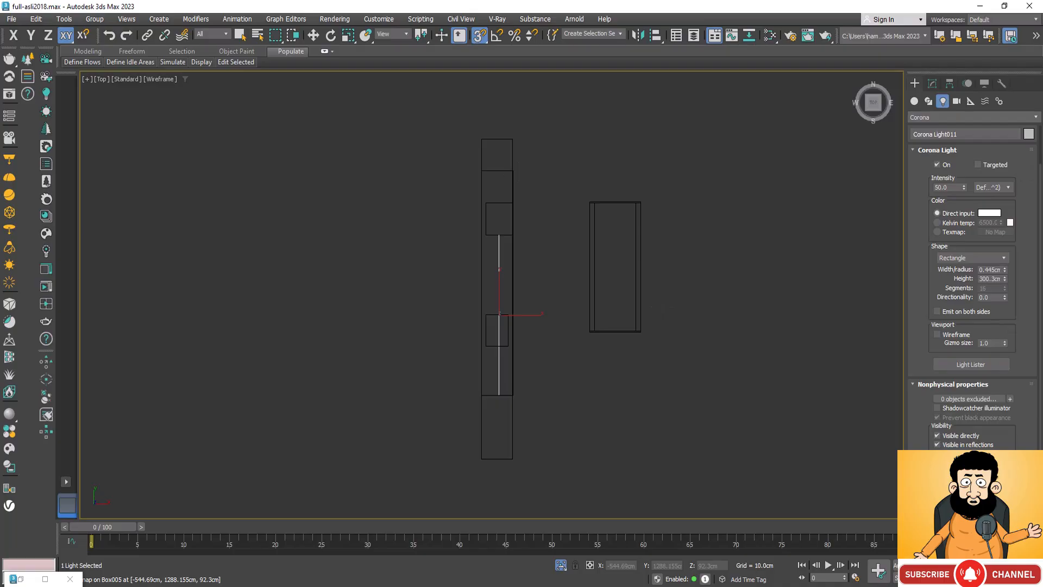
key("ctrl+r")
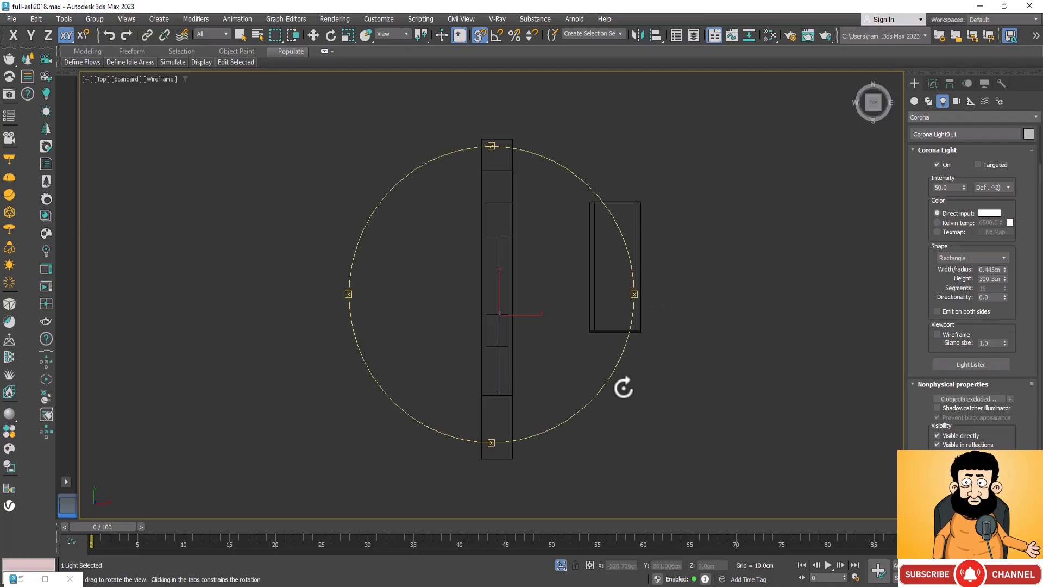
left_click_drag(578, 405, 471, 310)
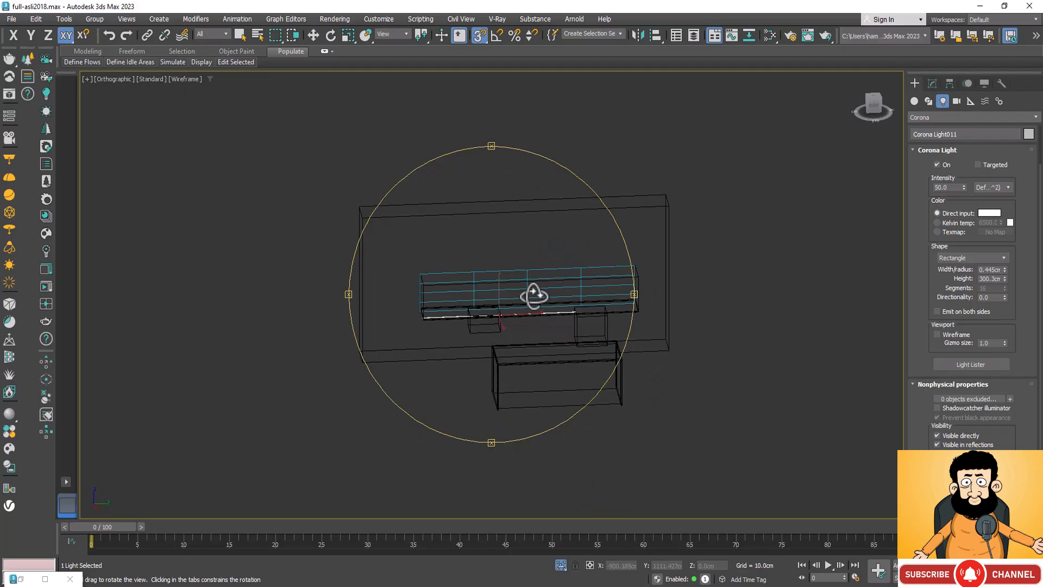
scroll(550, 313, "up", 2)
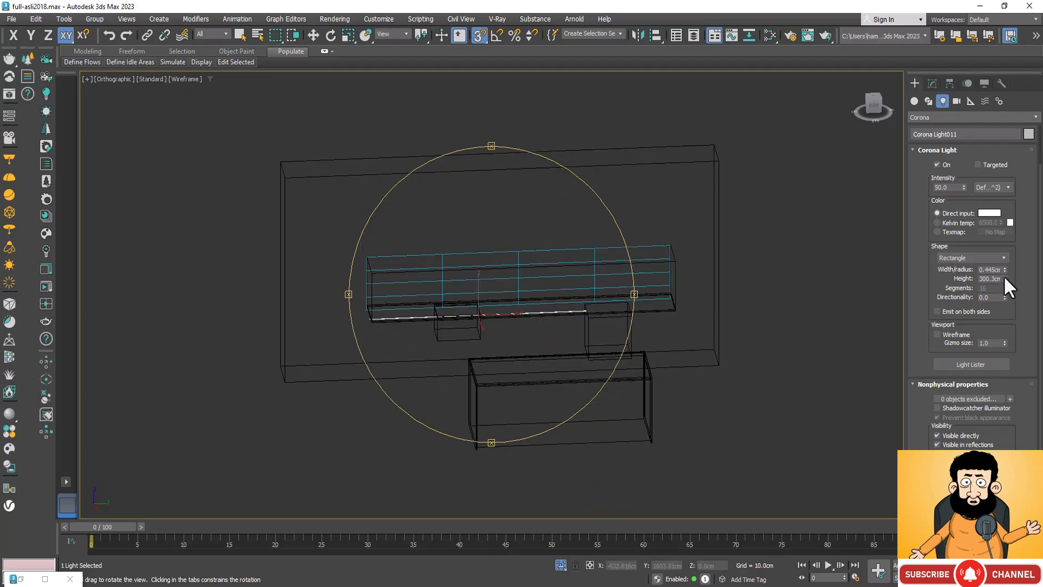
left_click_drag(1005, 278, 1006, 269)
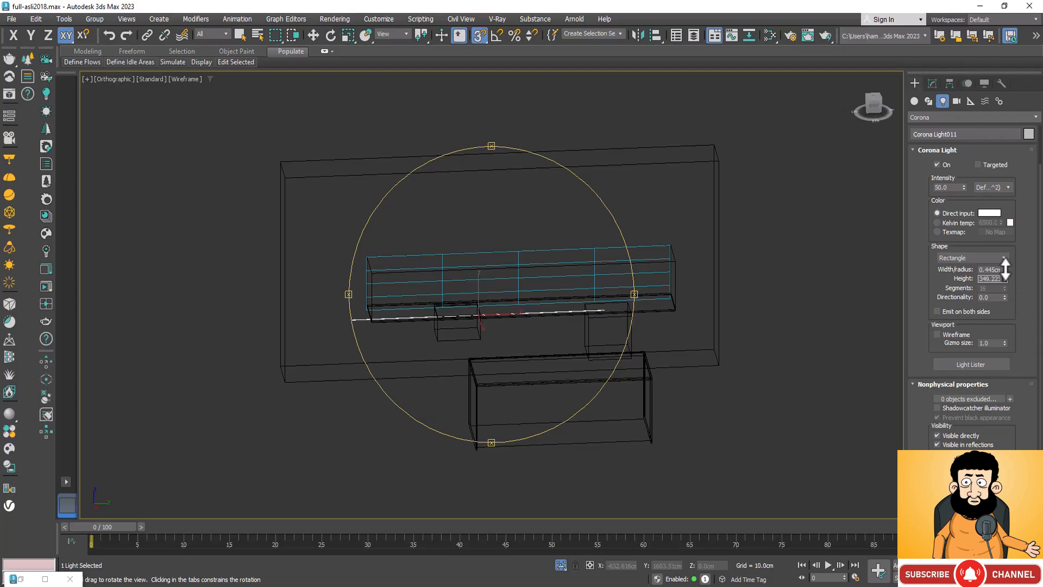
Step: Centre the light strip along the countertop's length by moving it only along the Y axis to about 1077 cm
key("w")
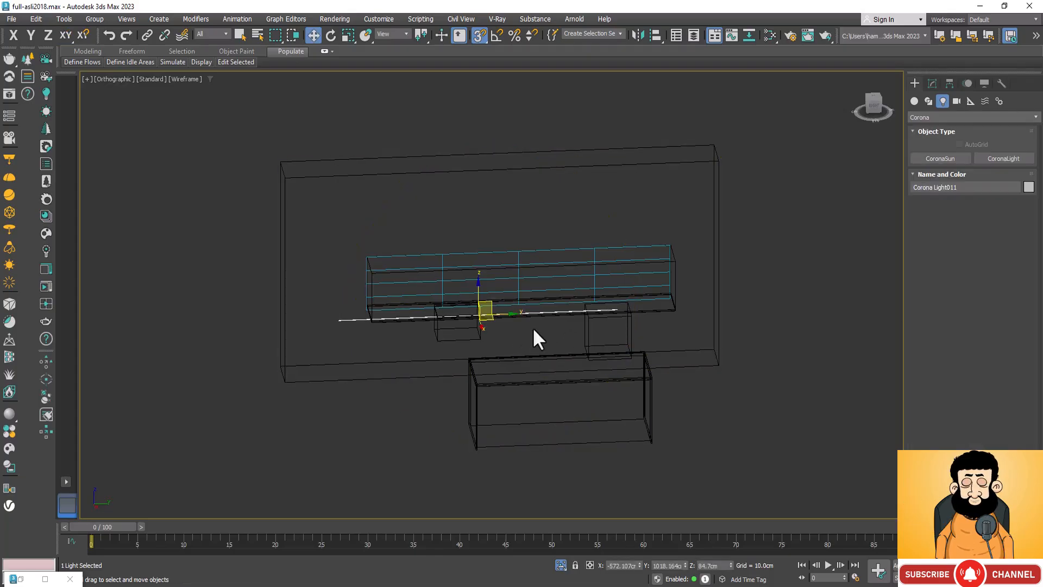
mouse_move(510, 314)
left_mouse_down()
mouse_move(530, 311)
mouse_move(525, 302)
left_mouse_up()
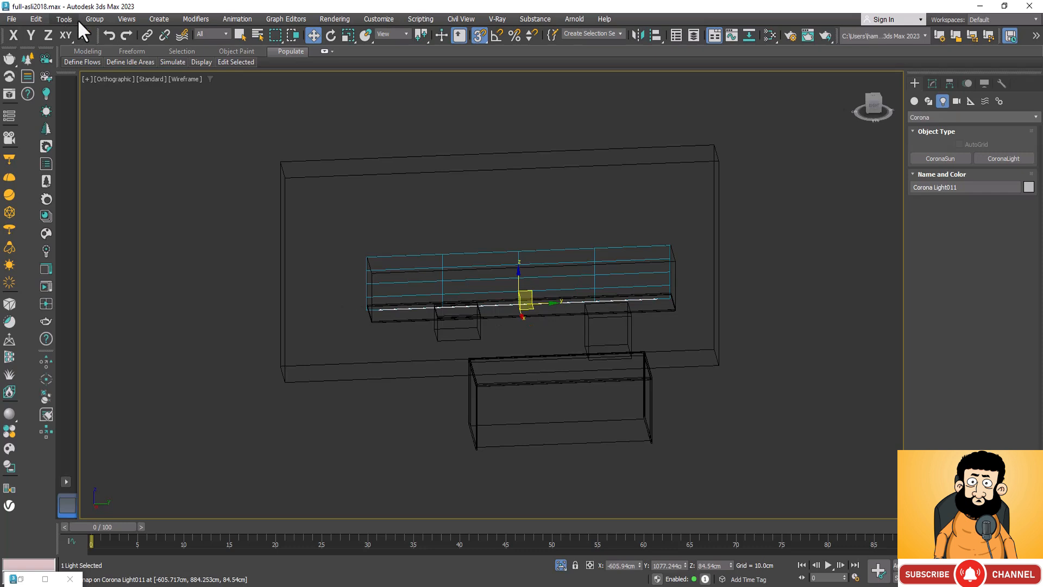
left_click(83, 36)
key("ctrl+z")
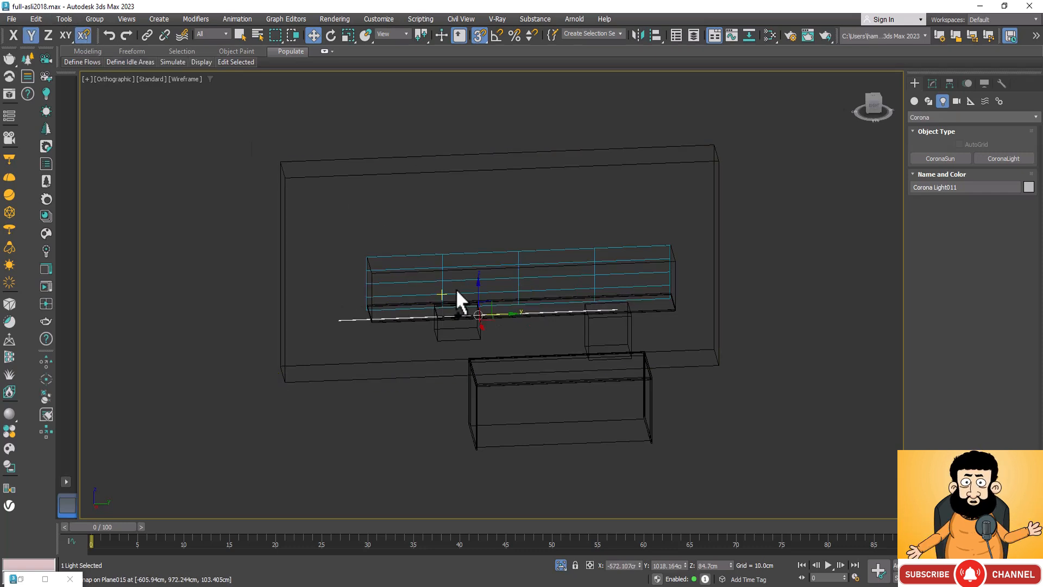
left_click_drag(508, 314, 520, 315)
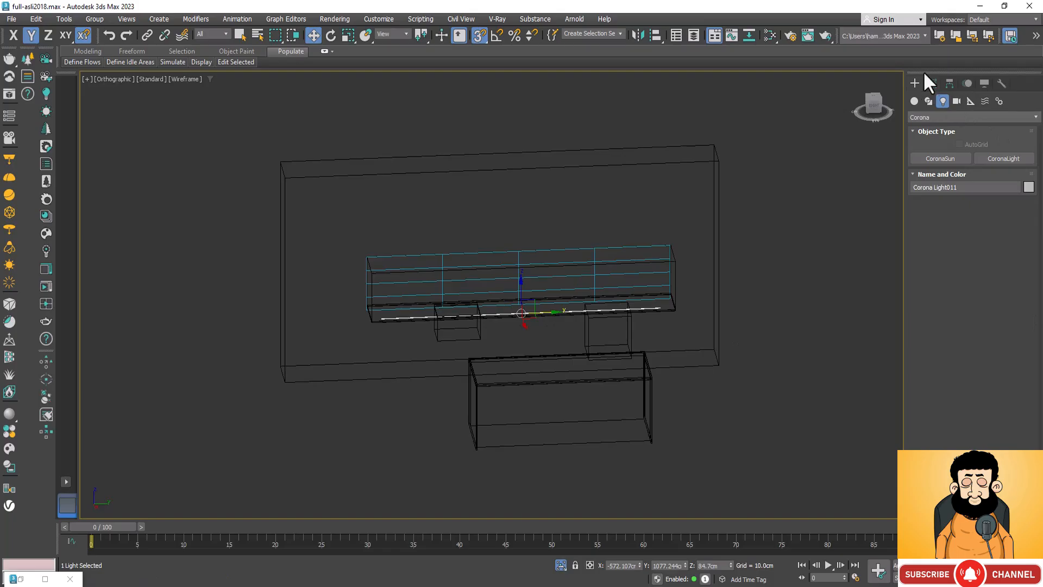
Step: Increase the light strip's height to about 426 cm so it spans the full length of the countertop
left_click(932, 85)
scroll(1006, 418, "up", 3)
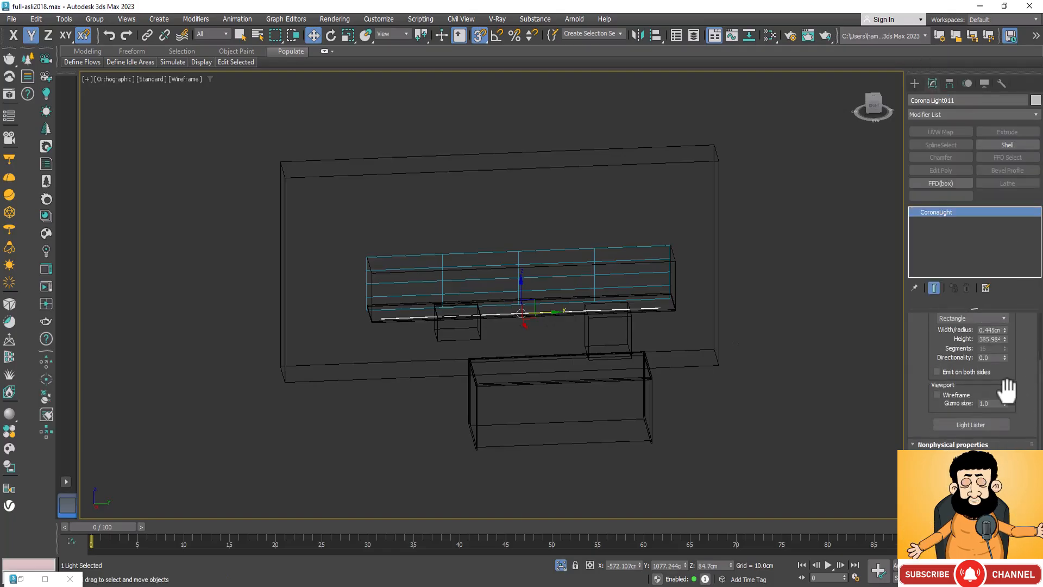
left_click(1005, 337)
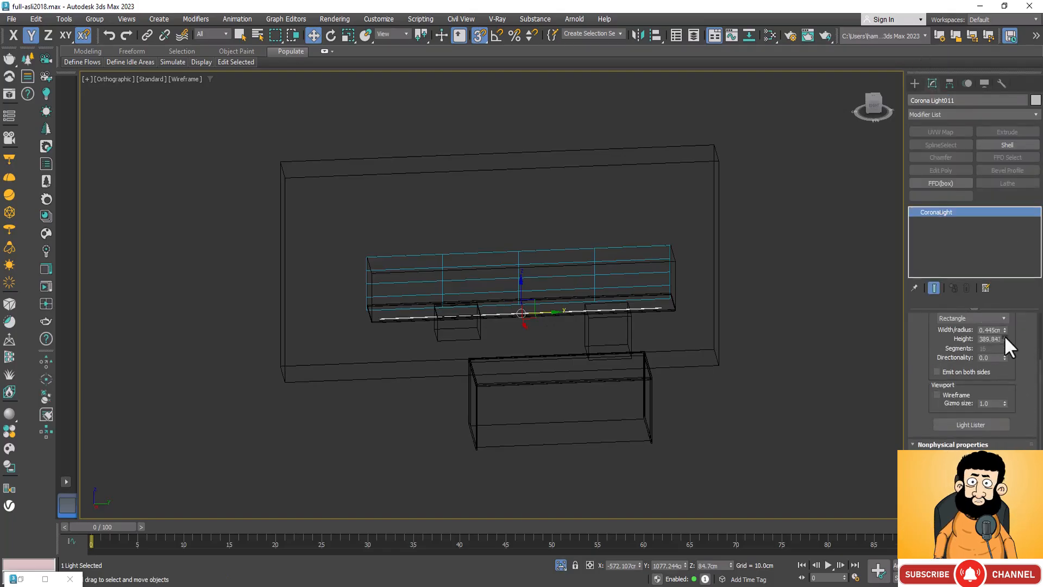
left_click(1005, 337)
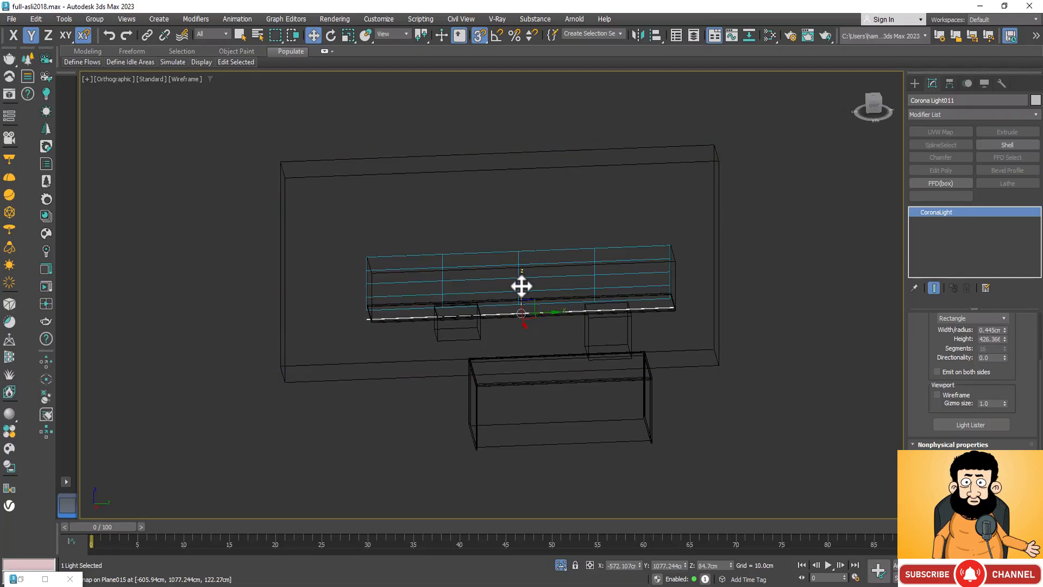
Step: Raise the light strip along Z to about 141 cm, near the top of the backsplash niche, and turn snapping off
left_click_drag(522, 287, 518, 262)
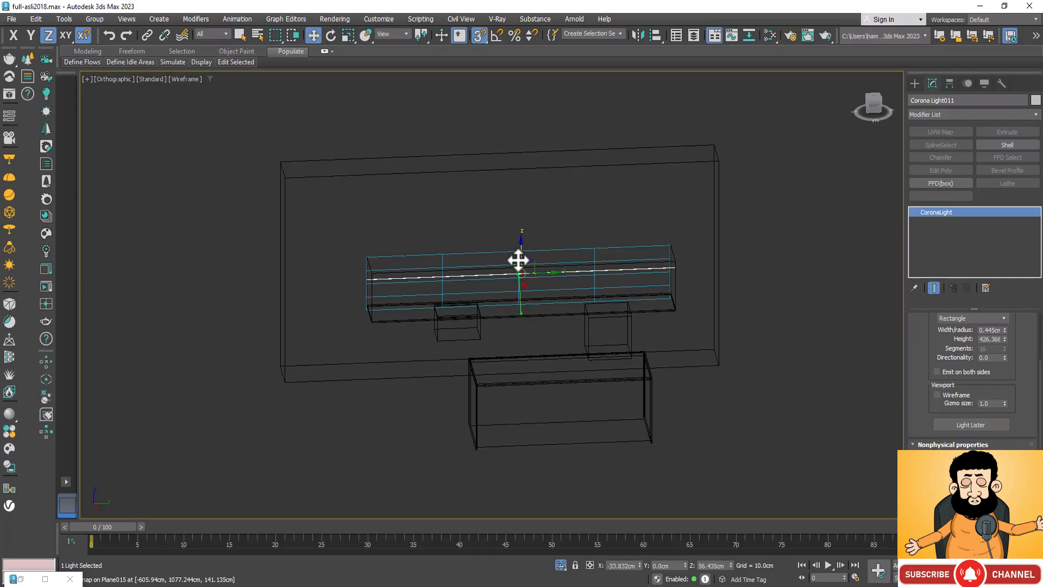
mouse_move(517, 261)
left_mouse_down()
mouse_move(520, 253)
mouse_move(522, 260)
left_mouse_up()
key("s")
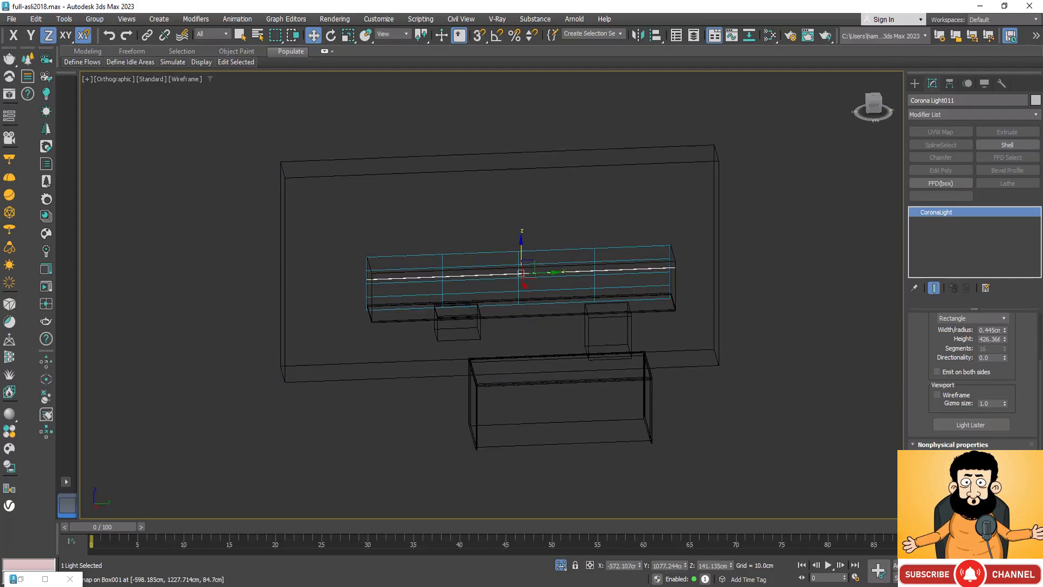
Step: Show the scene shaded and raise the light strip along Z to about 157 cm, up to the niche's top edge
key("F3")
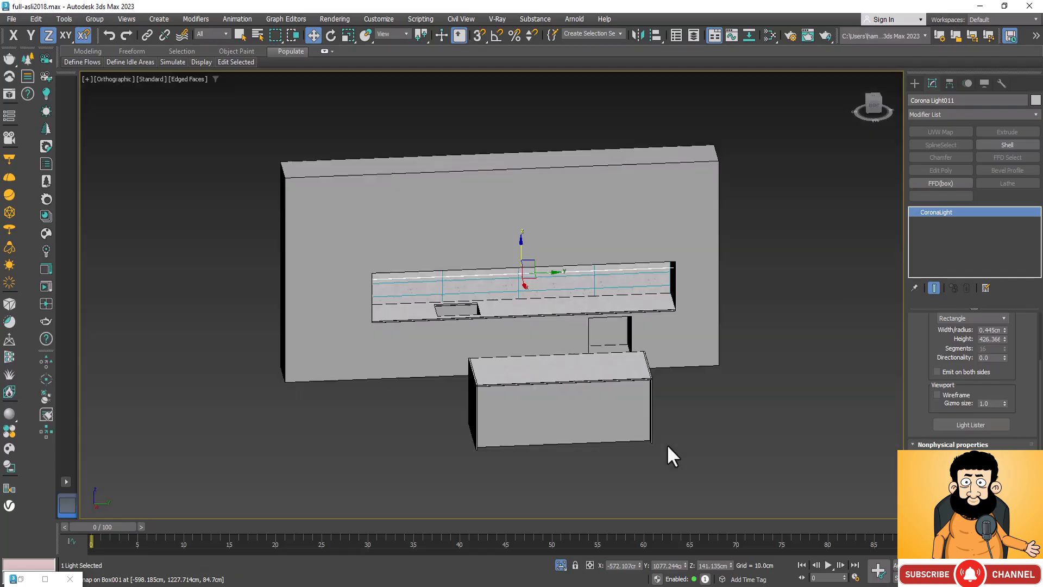
scroll(522, 242, "up", 4)
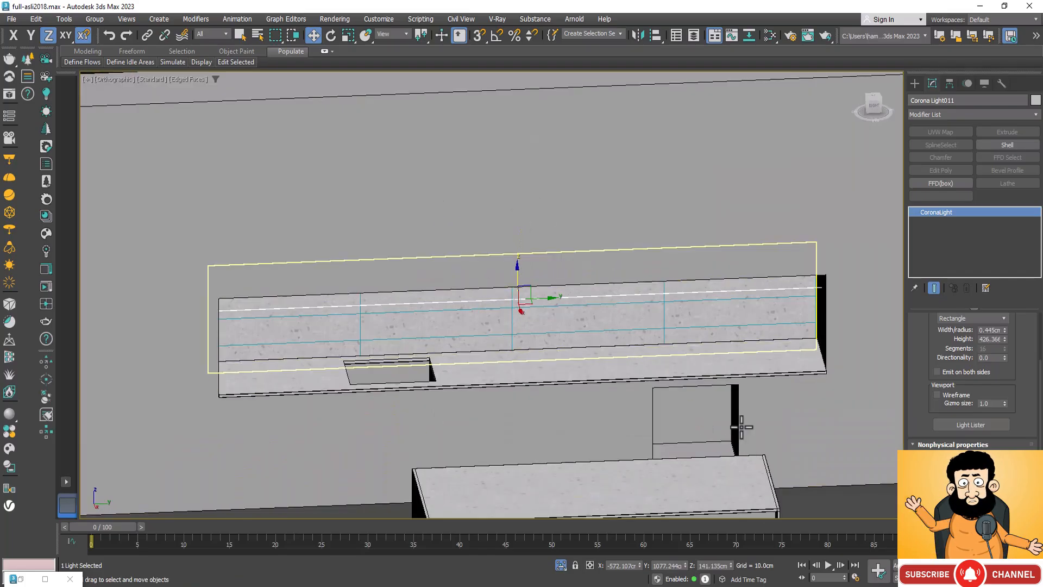
key("ctrl+r")
left_click_drag(561, 362, 563, 345)
scroll(483, 235, "up", 2)
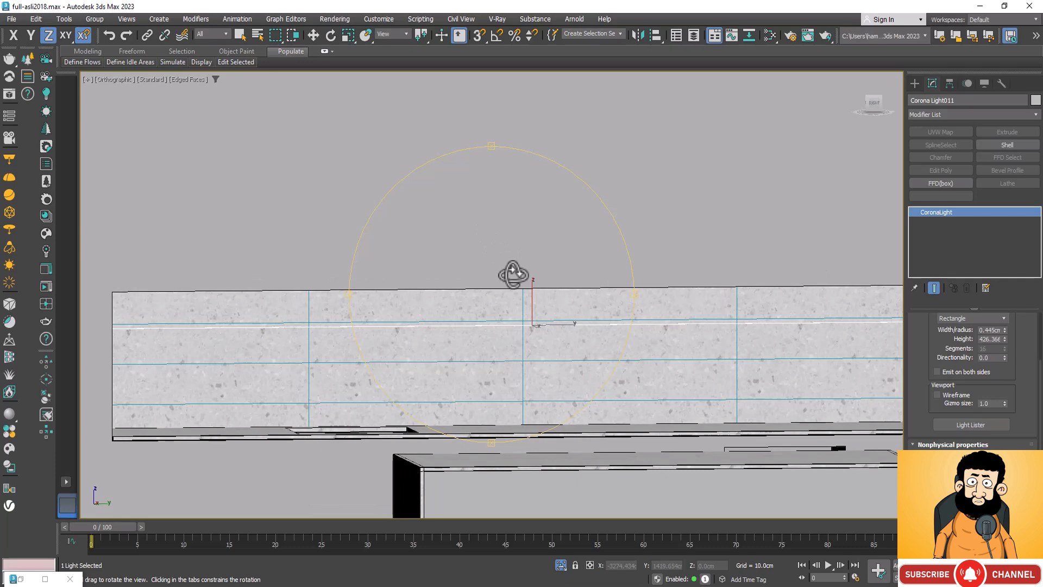
key("Escape")
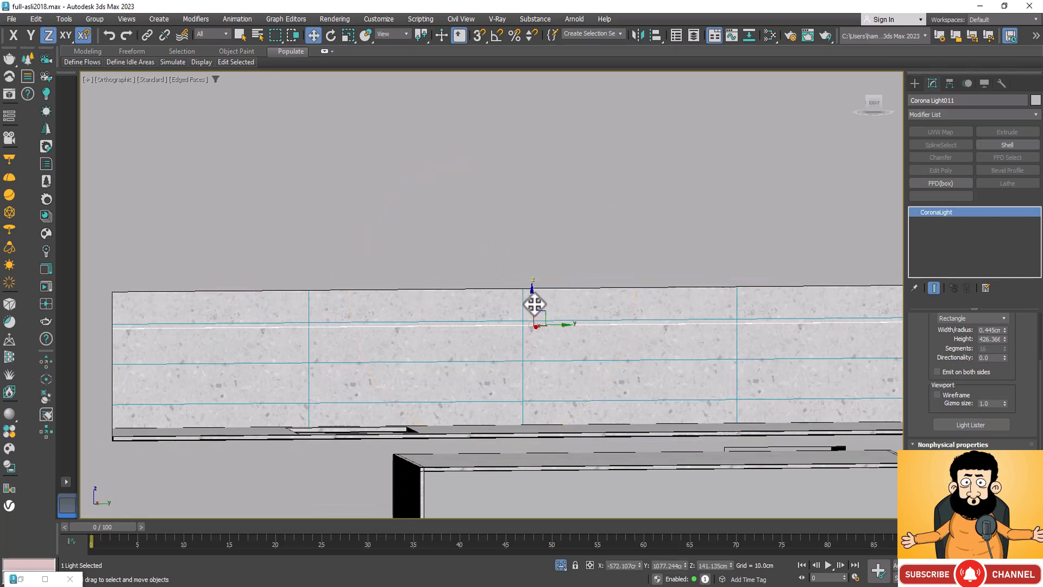
left_click_drag(534, 304, 538, 273)
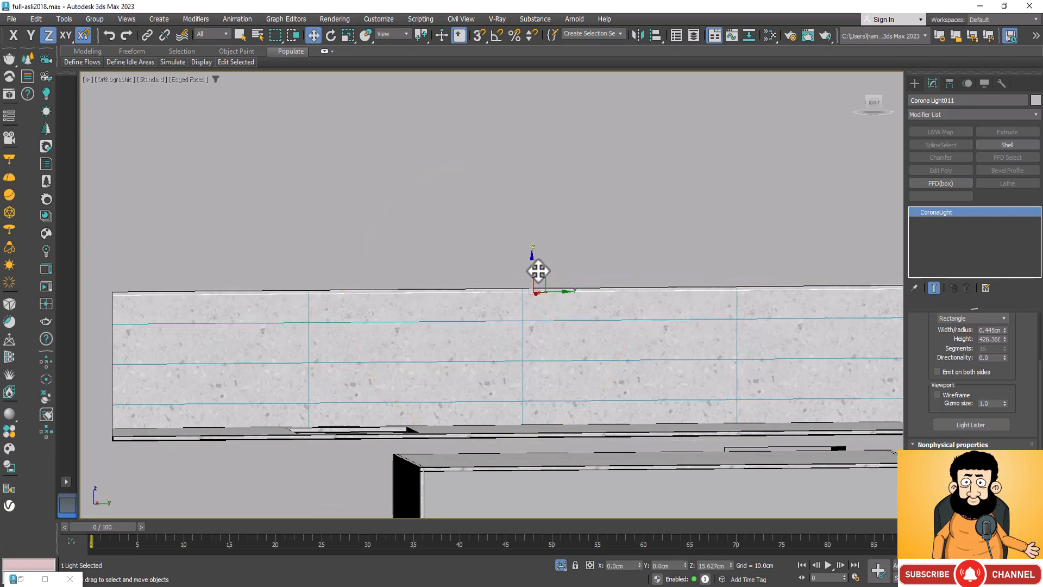
Step: Looking up at the niche from below, move the light strip along X to about -580 cm
key("ctrl+r")
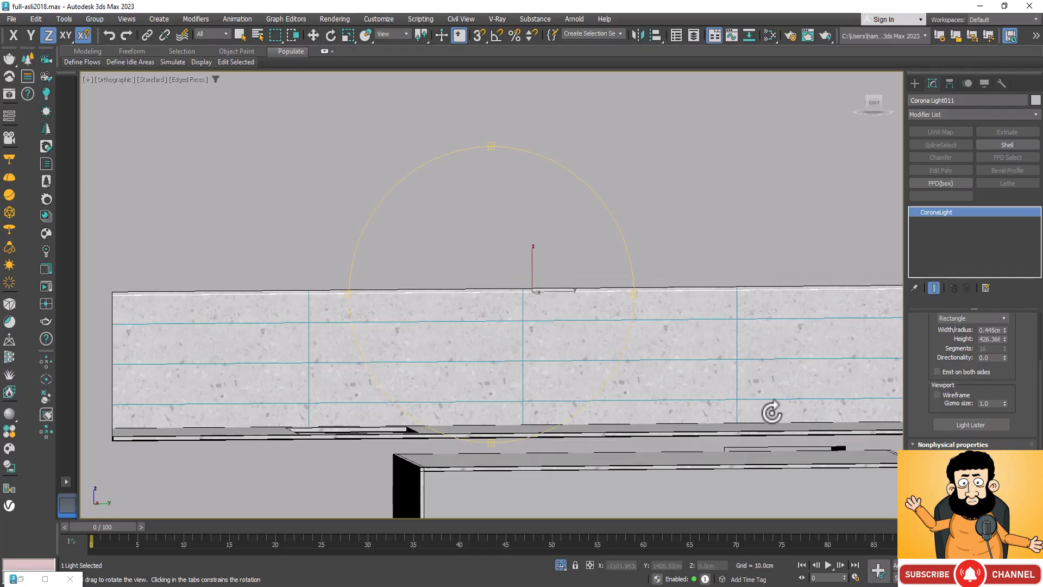
left_click_drag(560, 333, 561, 319)
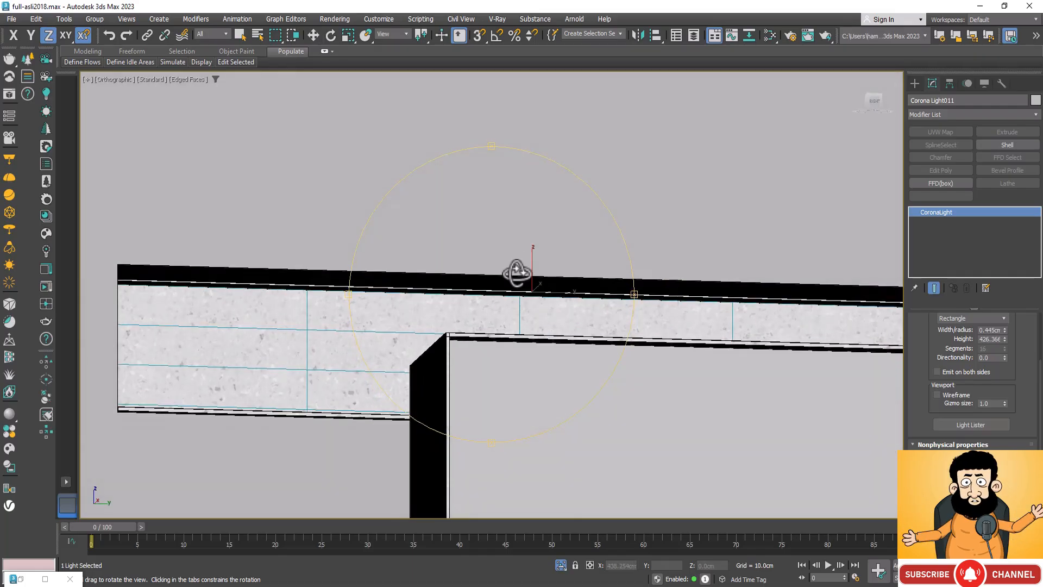
scroll(508, 275, "up", 3)
key("w")
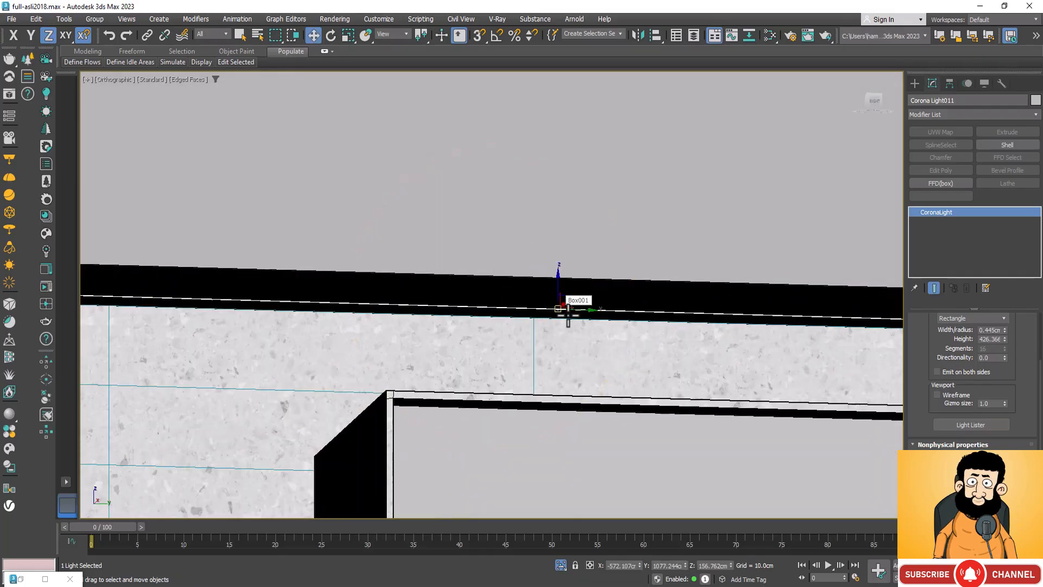
key("F5")
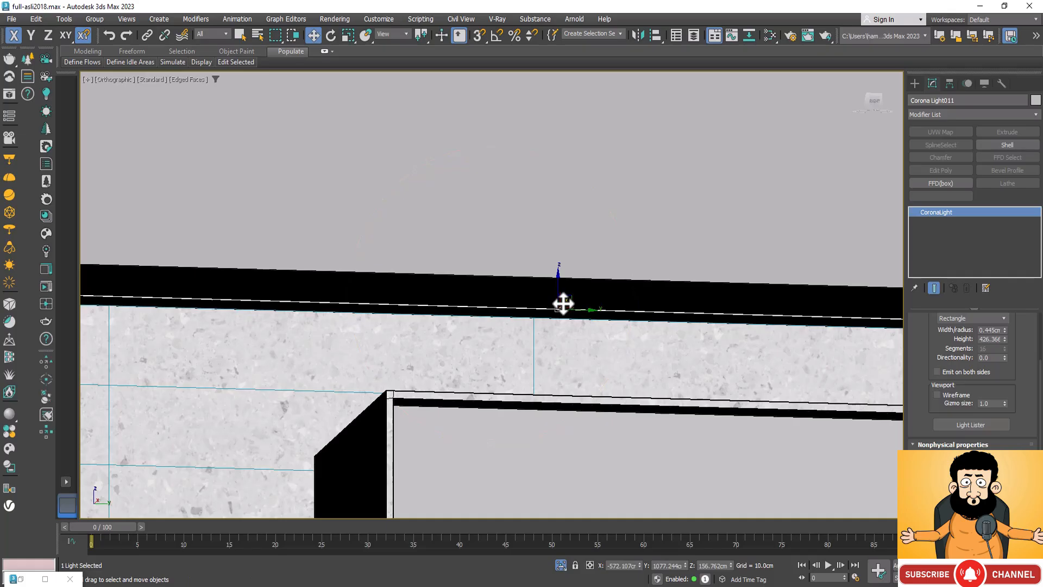
left_click_drag(564, 305, 558, 343)
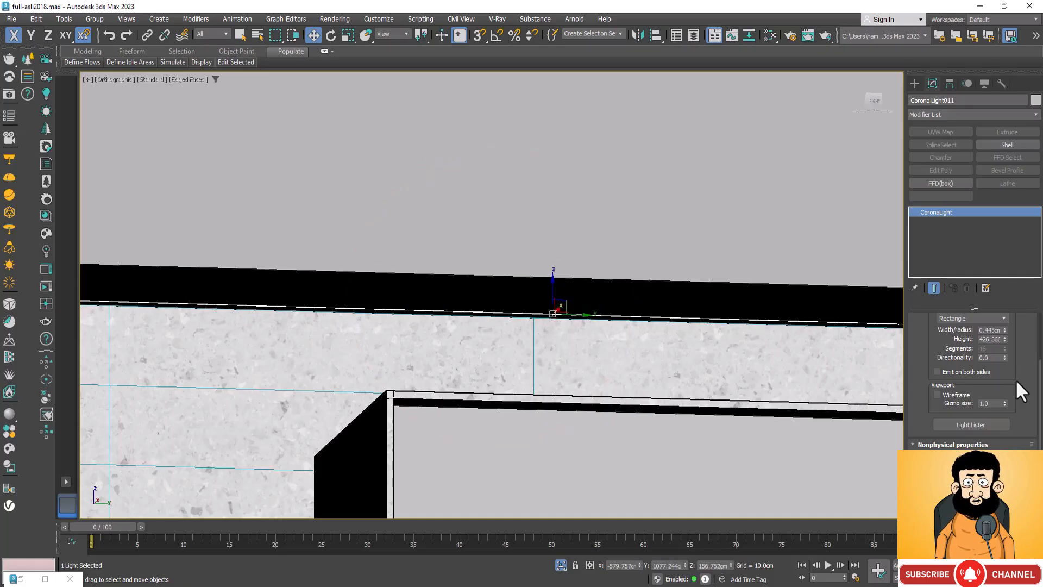
Step: Widen the light strip to 2.4 cm
left_click(1006, 327)
left_click(1006, 328)
left_click(1006, 328)
left_click(1007, 327)
left_click(1006, 327)
left_click(1007, 327)
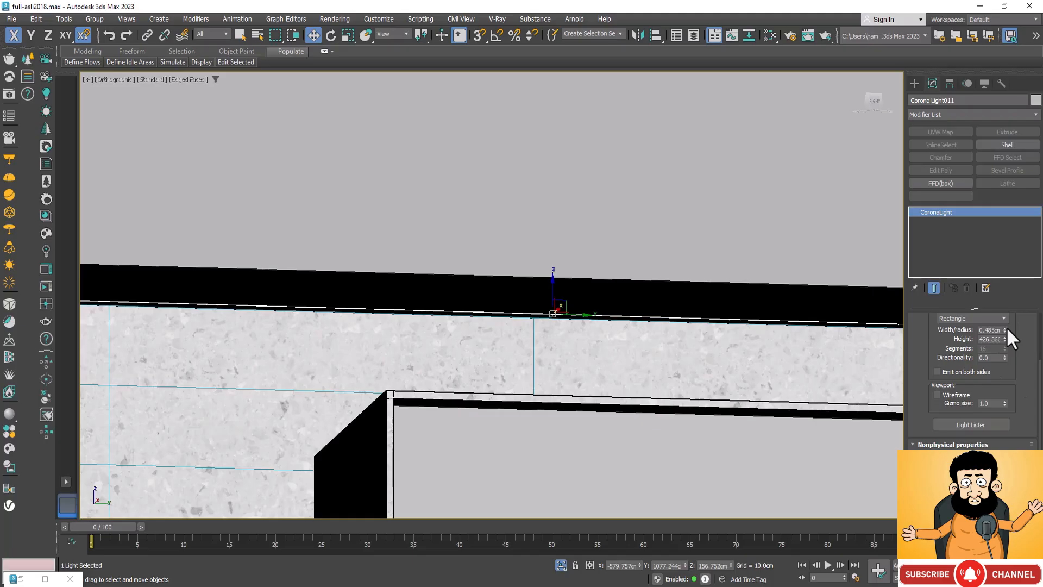
left_click(1007, 327)
left_click_drag(1006, 327, 1009, 322)
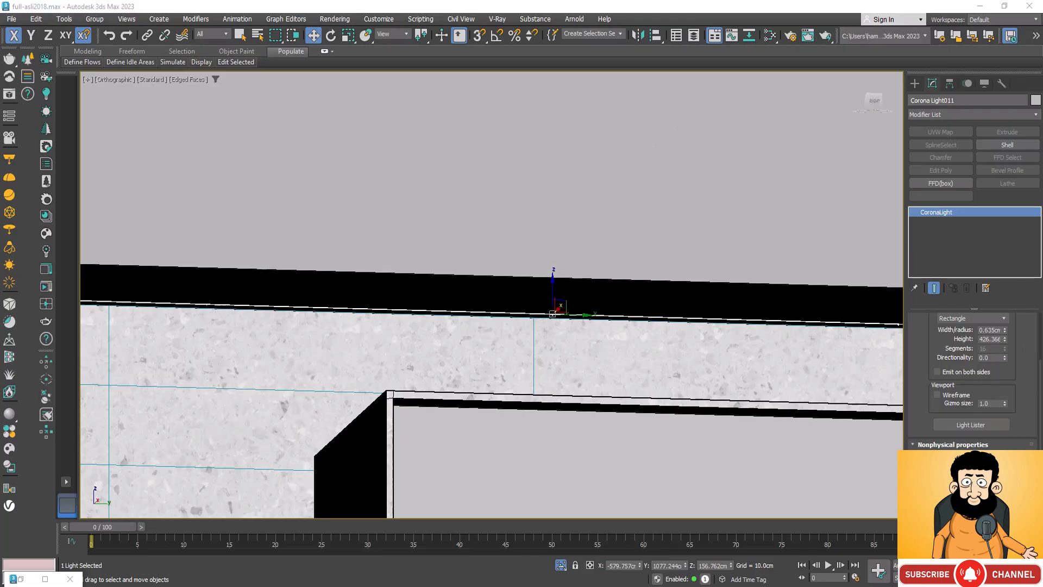
double_click(996, 329)
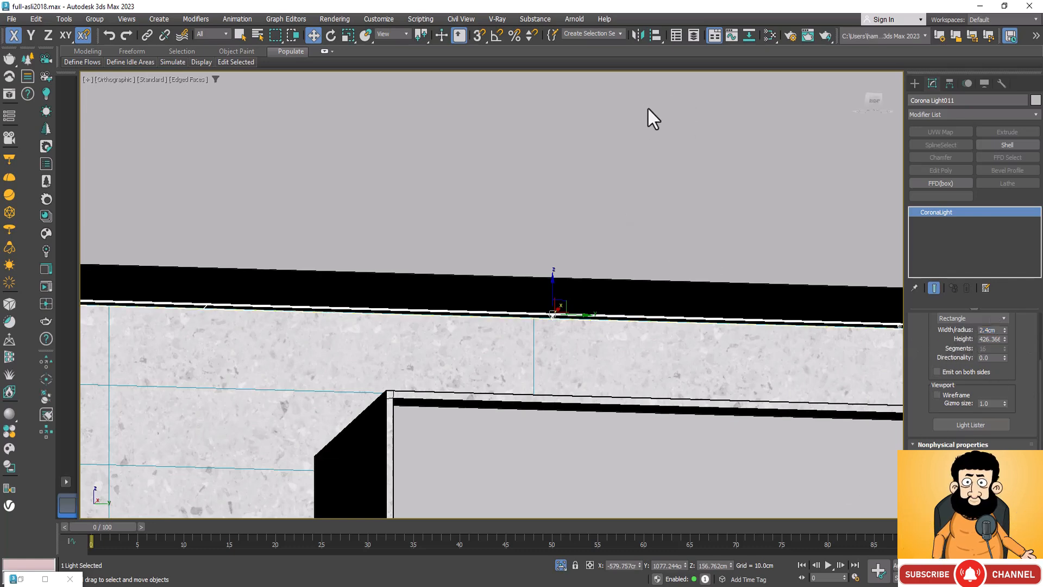
Step: Disable the light strip's direct, reflection and refraction visibility, its caustics generation and its occlusion of other lights
key("z")
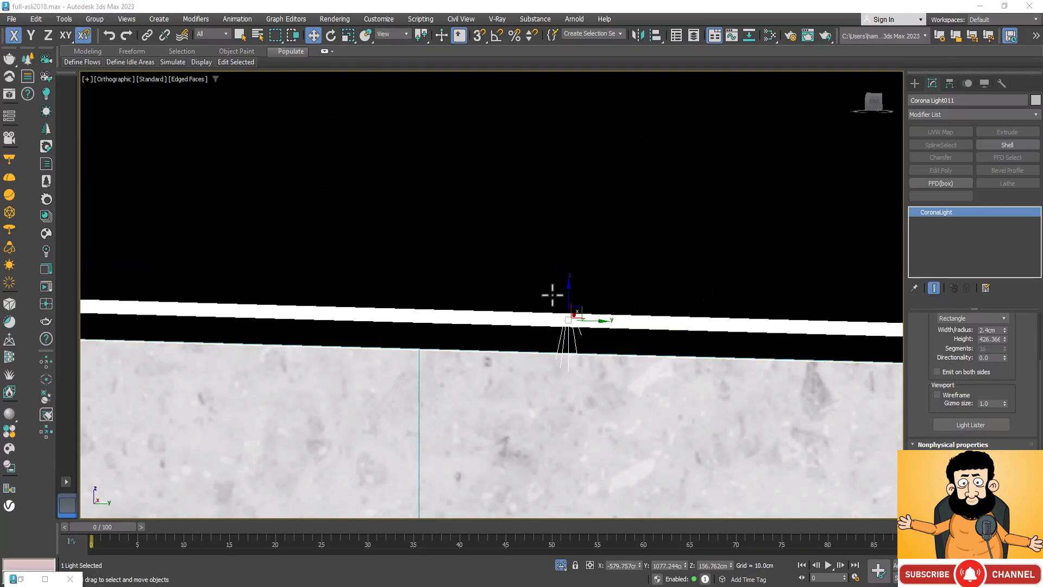
scroll(616, 207, "down", 2)
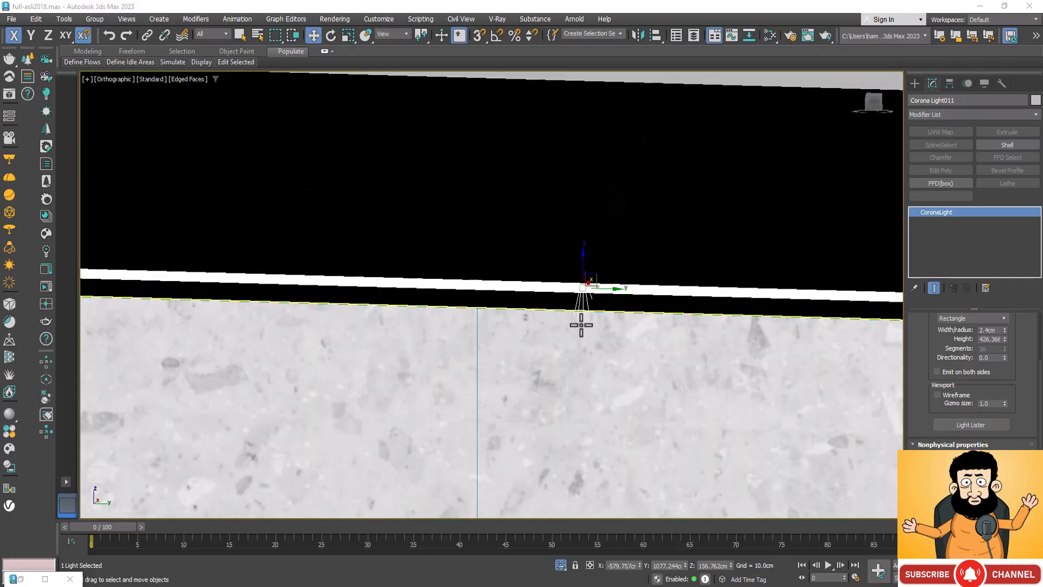
scroll(593, 296, "up", 4)
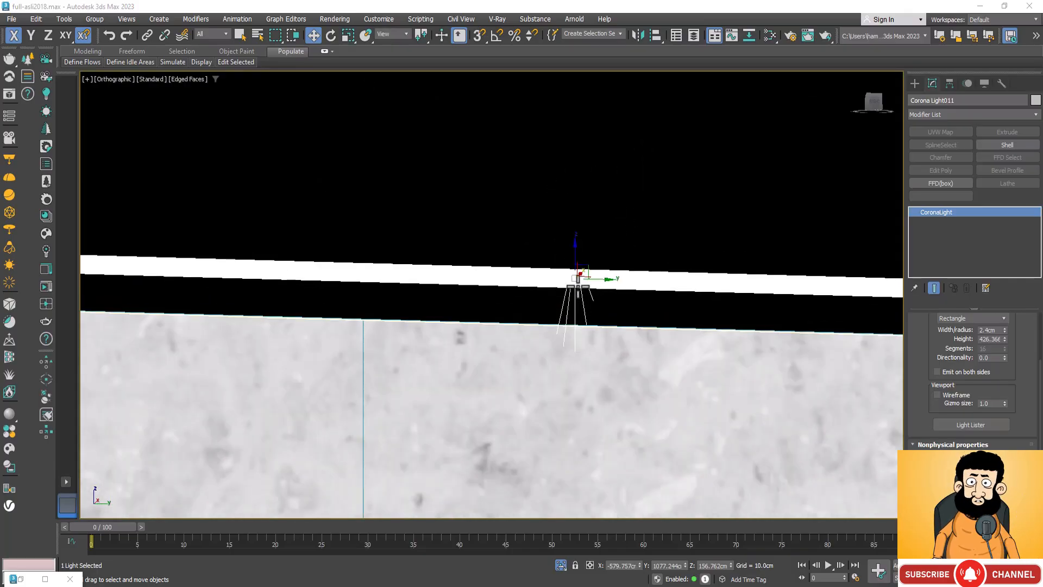
scroll(606, 288, "down", 2)
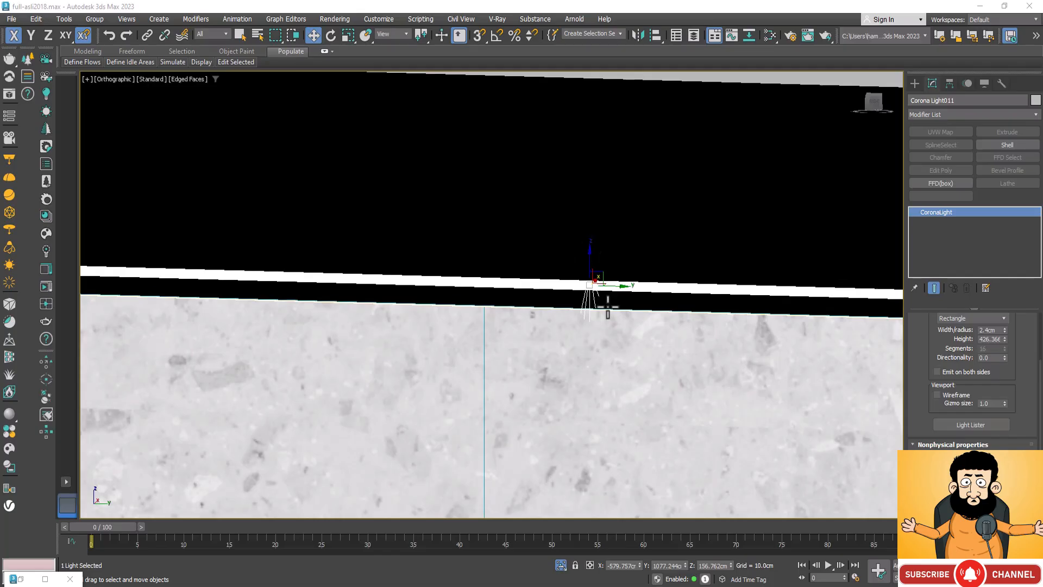
scroll(622, 327, "down", 2)
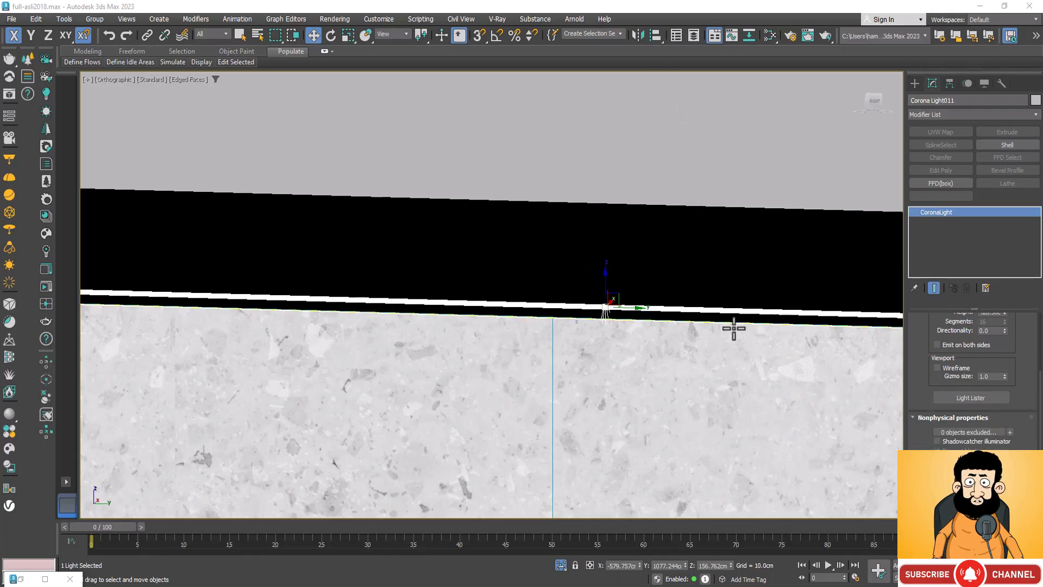
scroll(1017, 420, "down", 3)
scroll(1021, 392, "down", 1)
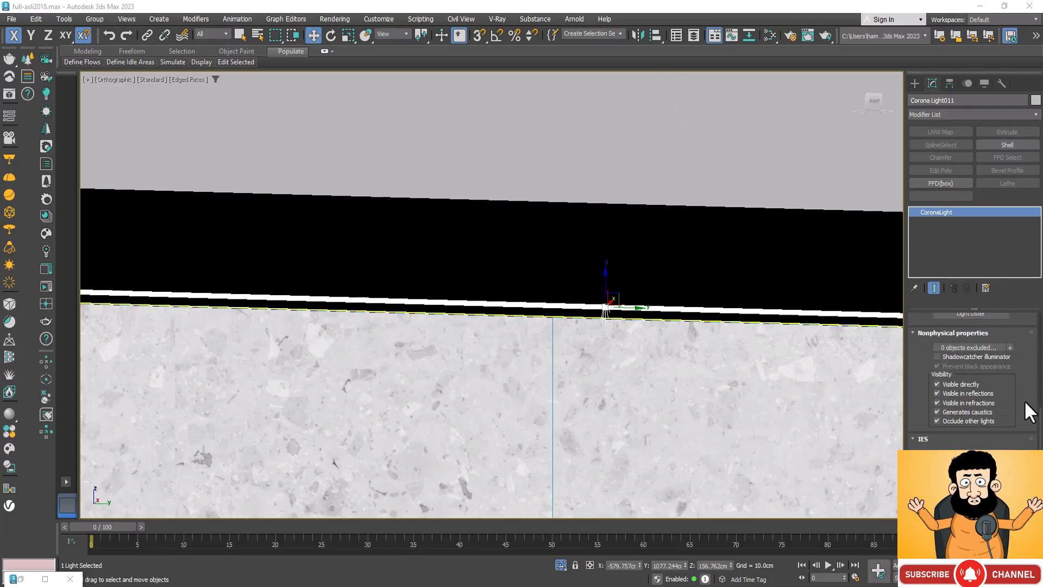
left_click(936, 384)
left_click(937, 393)
left_click(937, 402)
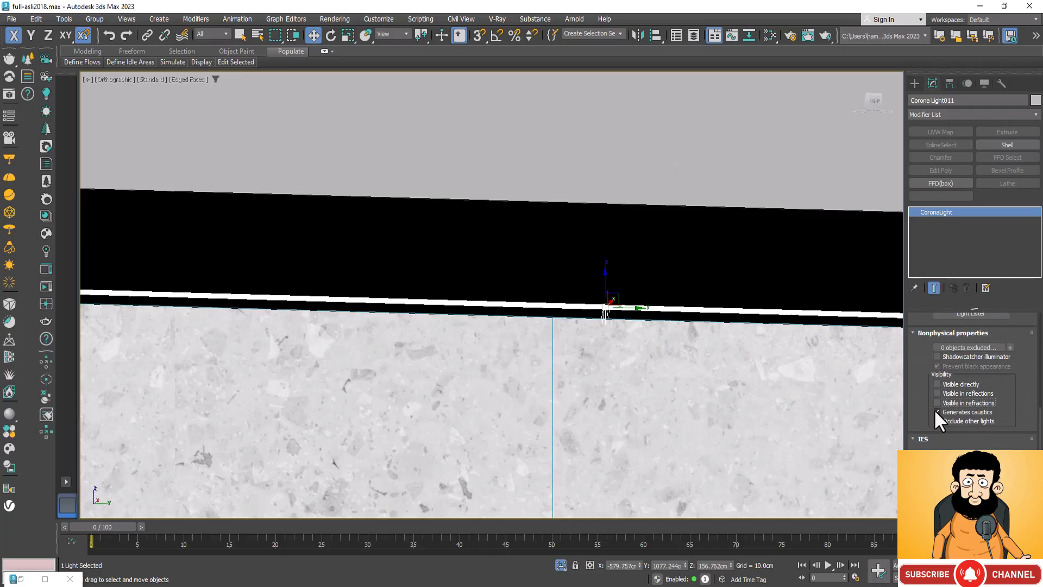
left_click(937, 412)
left_click(937, 421)
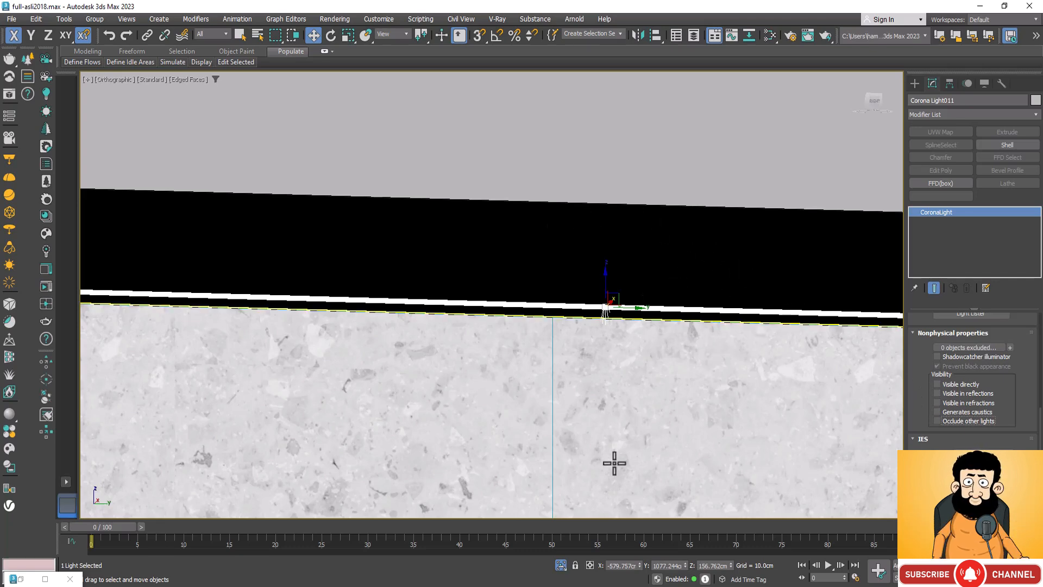
left_click(990, 396)
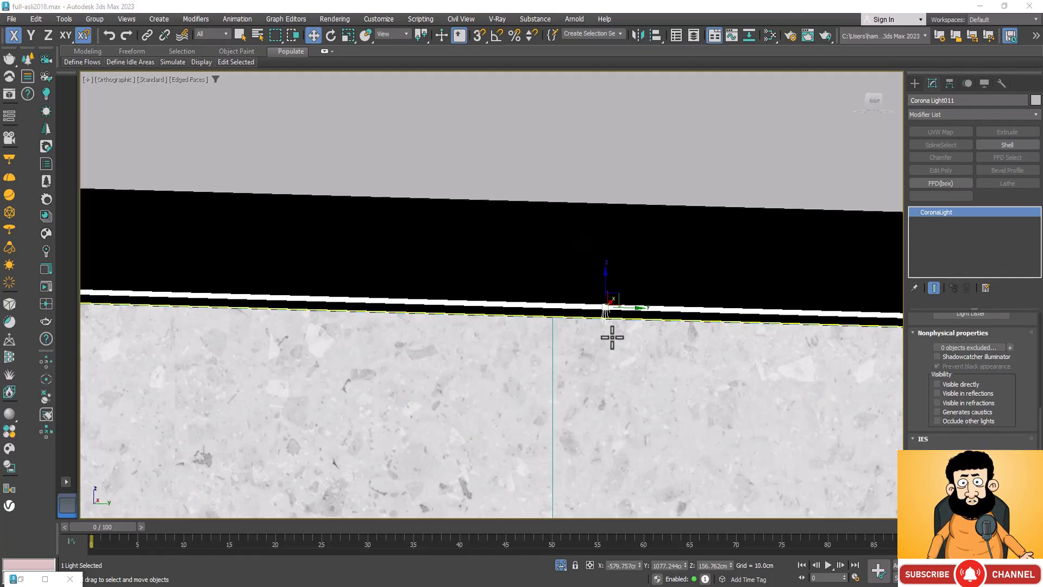
scroll(518, 329, "down", 2)
scroll(513, 338, "down", 2)
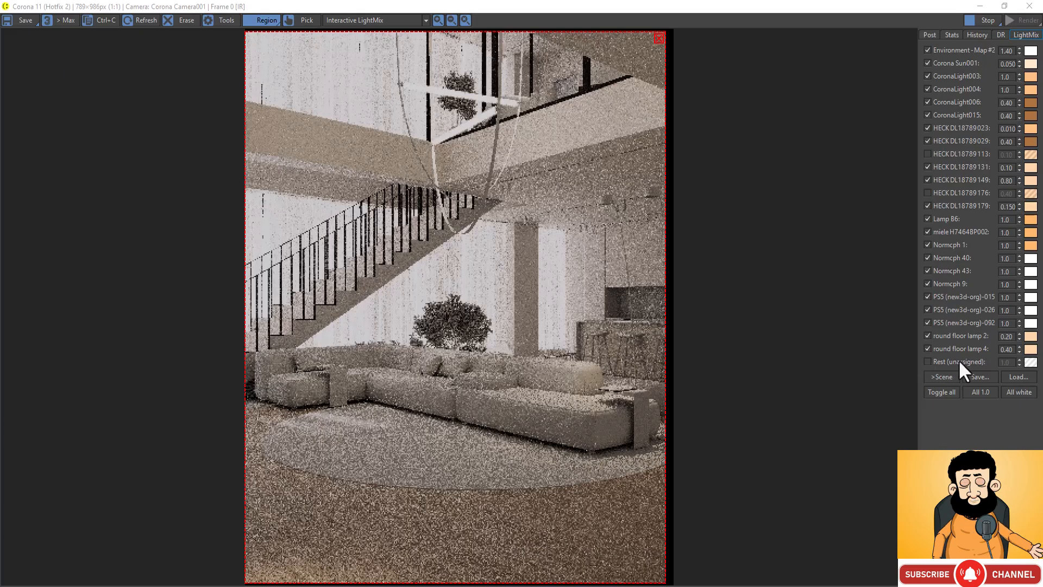
Step: Enable Rest (unassigned) in LightMix, give it the warm orange of the other lights and intensity 0.20, and close the render window
left_click(927, 361)
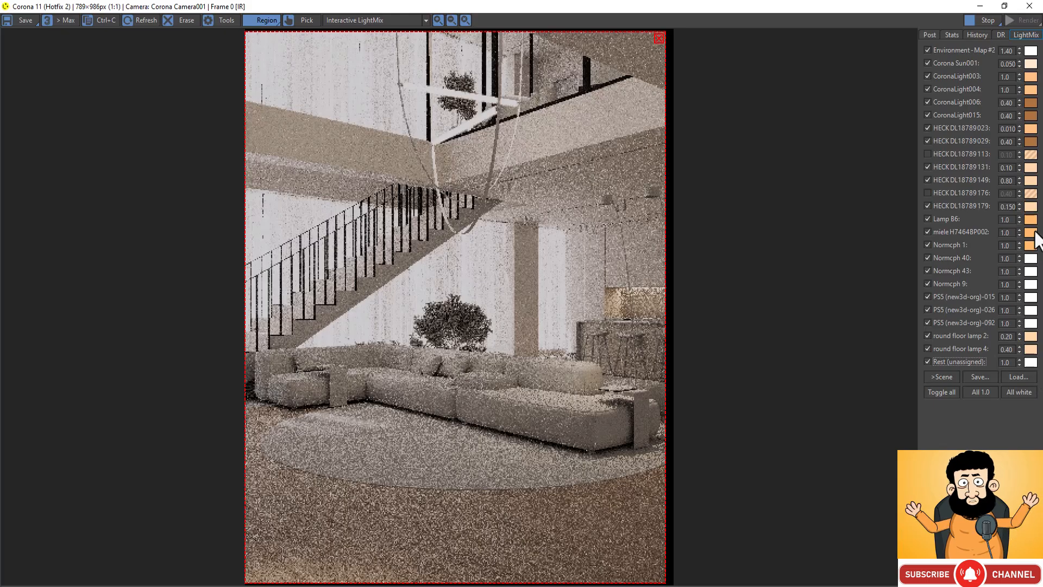
left_click_drag(1036, 378, 1033, 361)
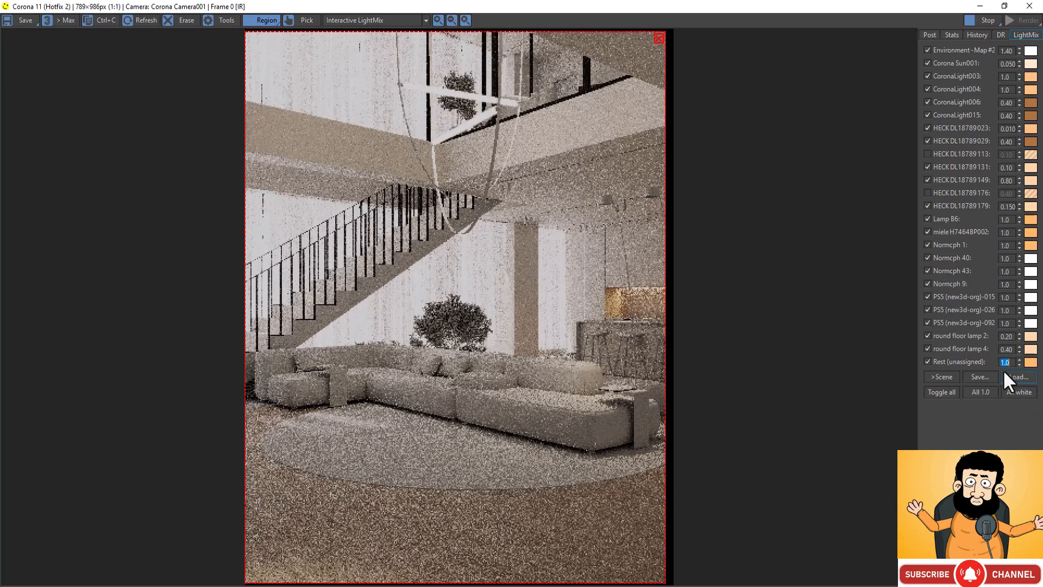
type("0.2")
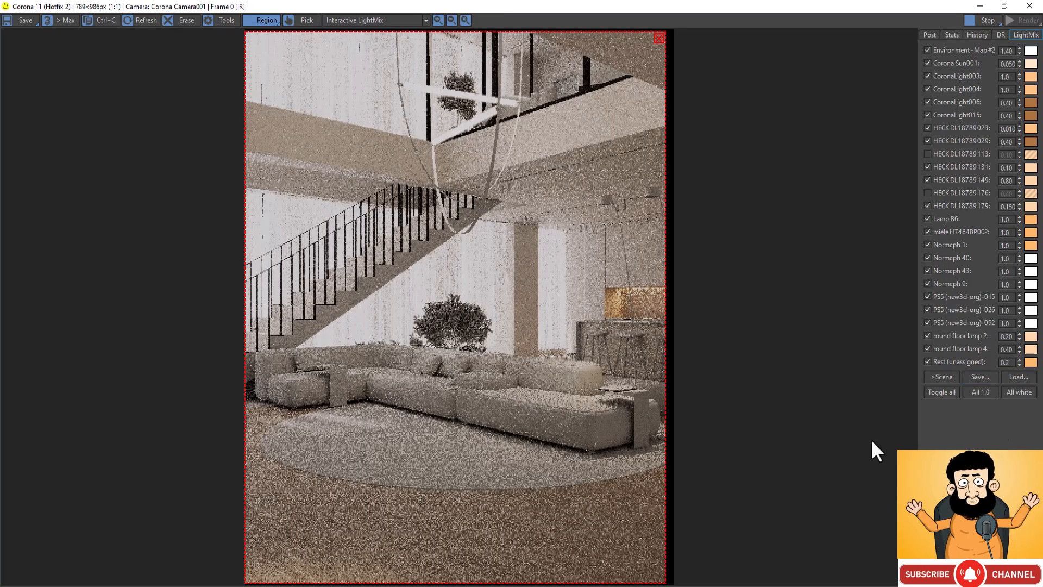
key("Return")
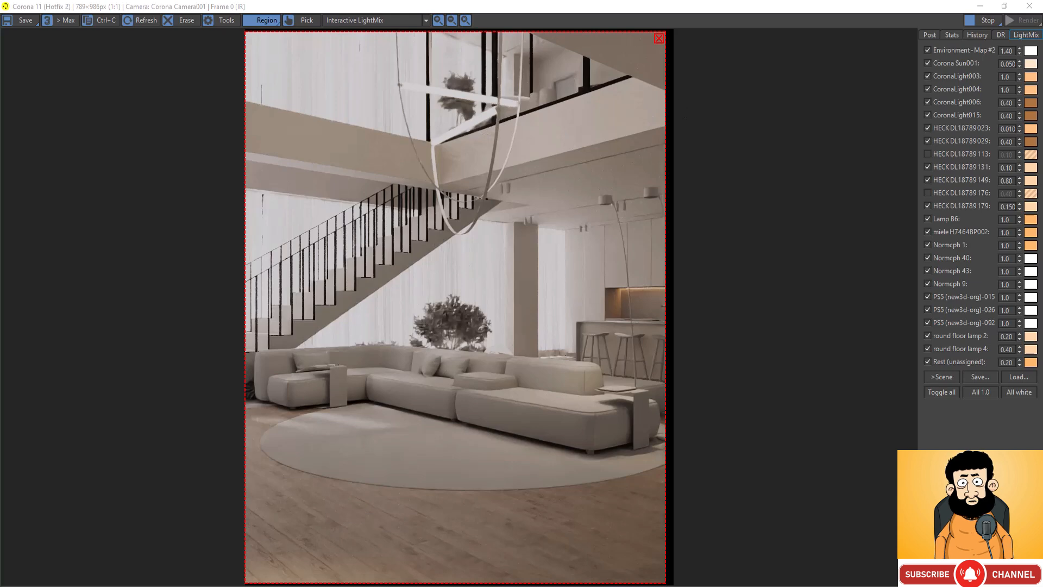
left_click(1029, 6)
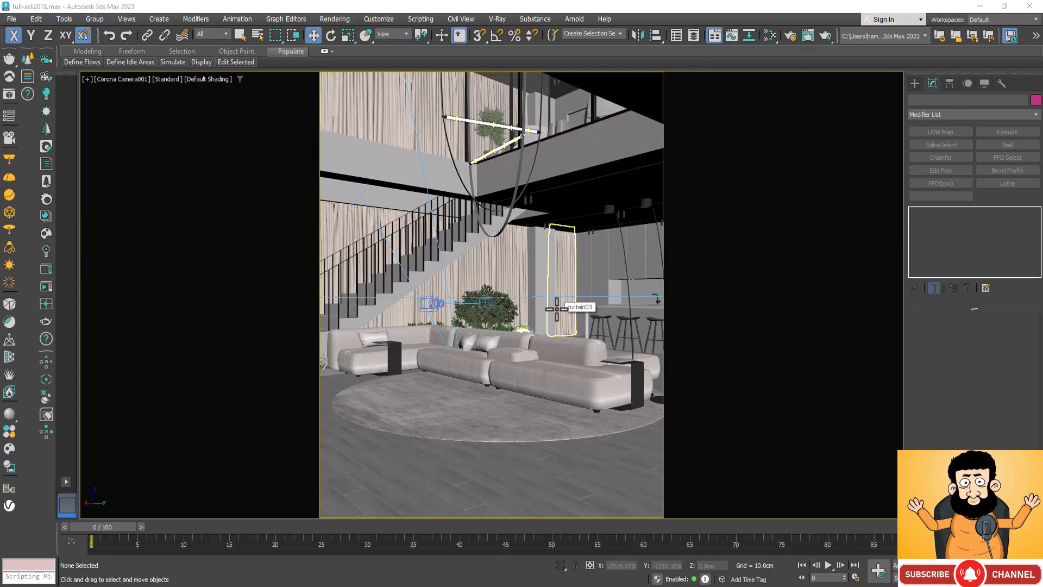
Step: Add a targeted Corona camera in the wireframe Top view, aimed across the living area at the TV wall
key("t")
scroll(505, 237, "down", 8)
scroll(495, 185, "up", 4)
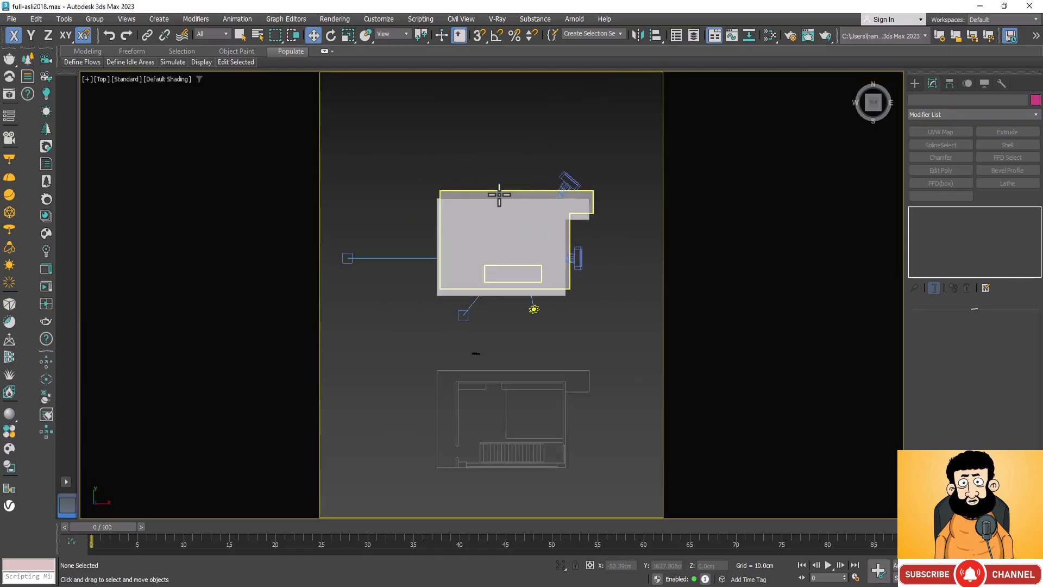
key("F3")
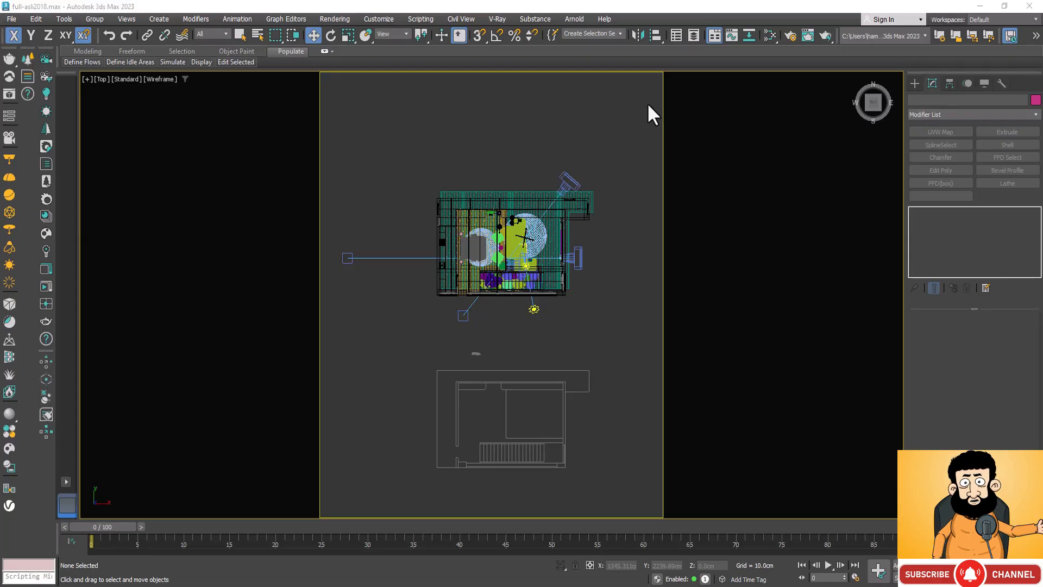
left_click(46, 57)
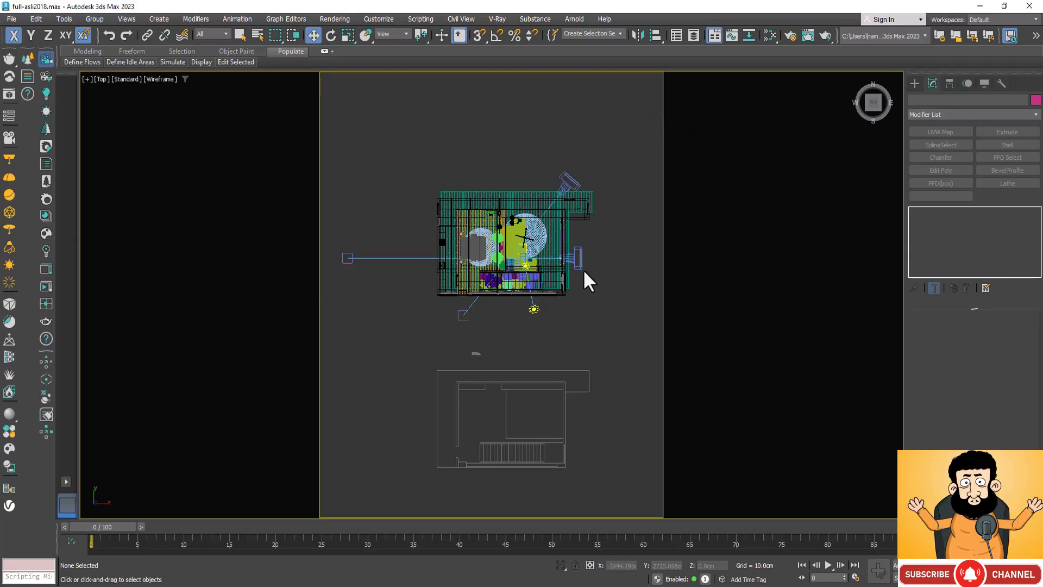
scroll(549, 267, "up", 2)
scroll(549, 267, "up", 3)
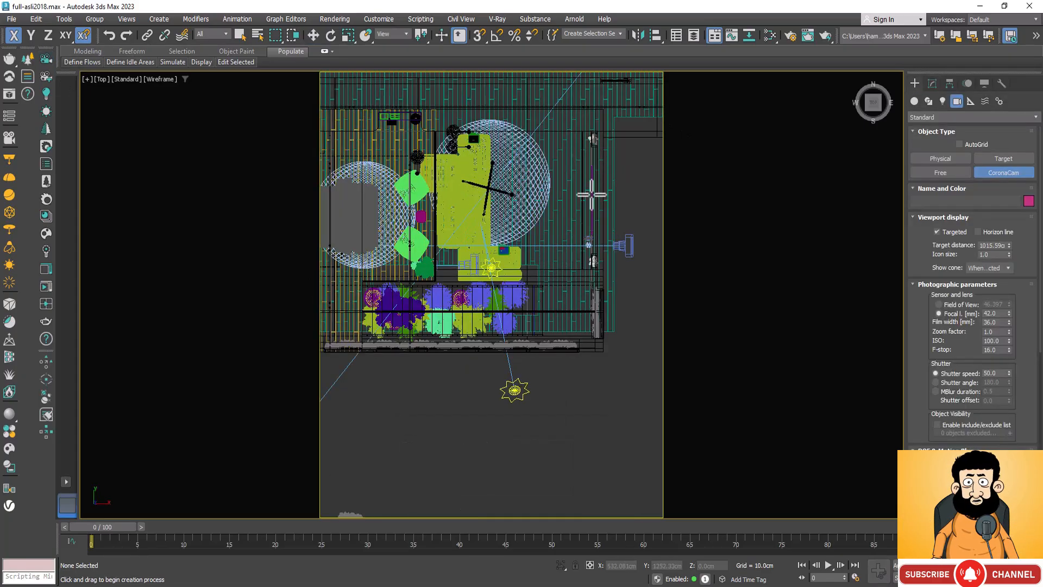
scroll(573, 326, "down", 1)
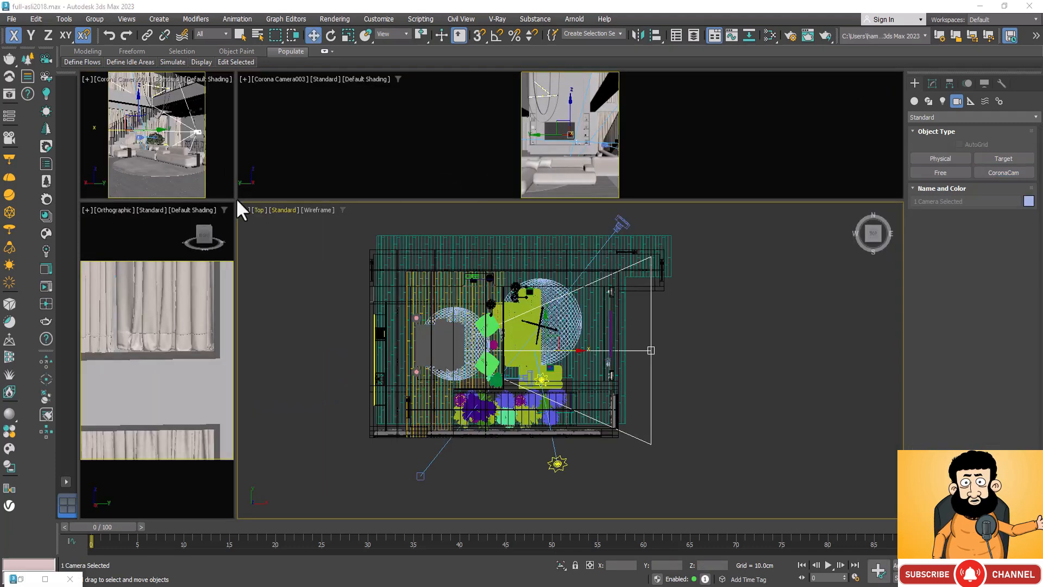
Step: Enlarge the new TV-wall camera viewport and select the upper panel and outer side panel of the shelving niche right of the TV
left_click_drag(234, 199, 201, 435)
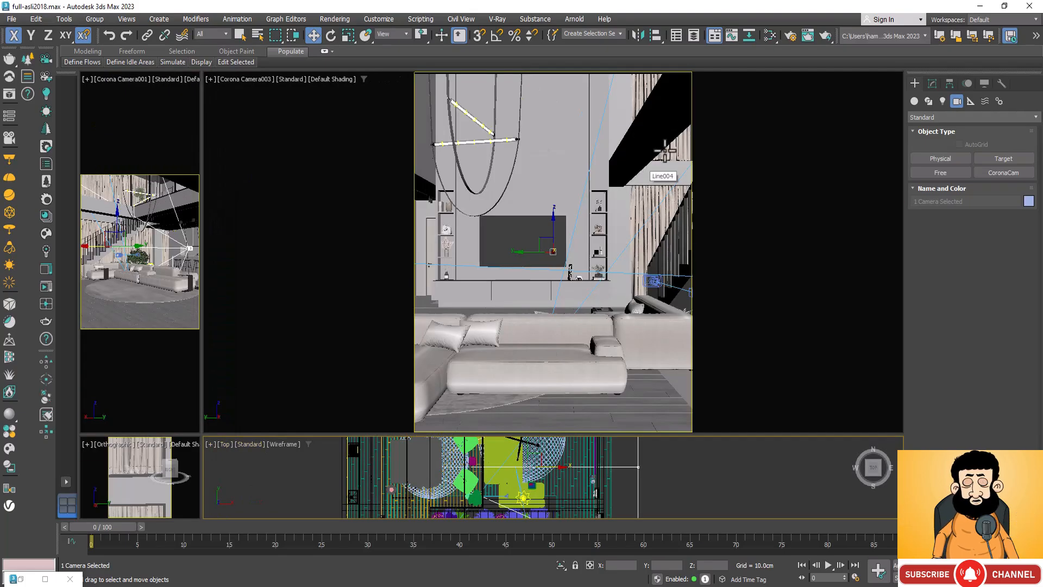
left_click(258, 79)
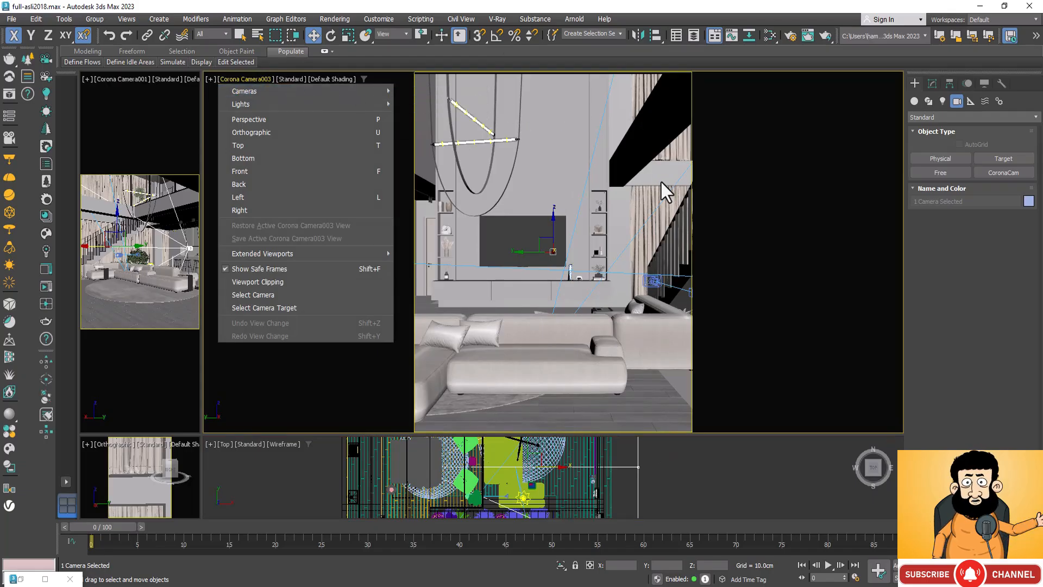
left_click(744, 143)
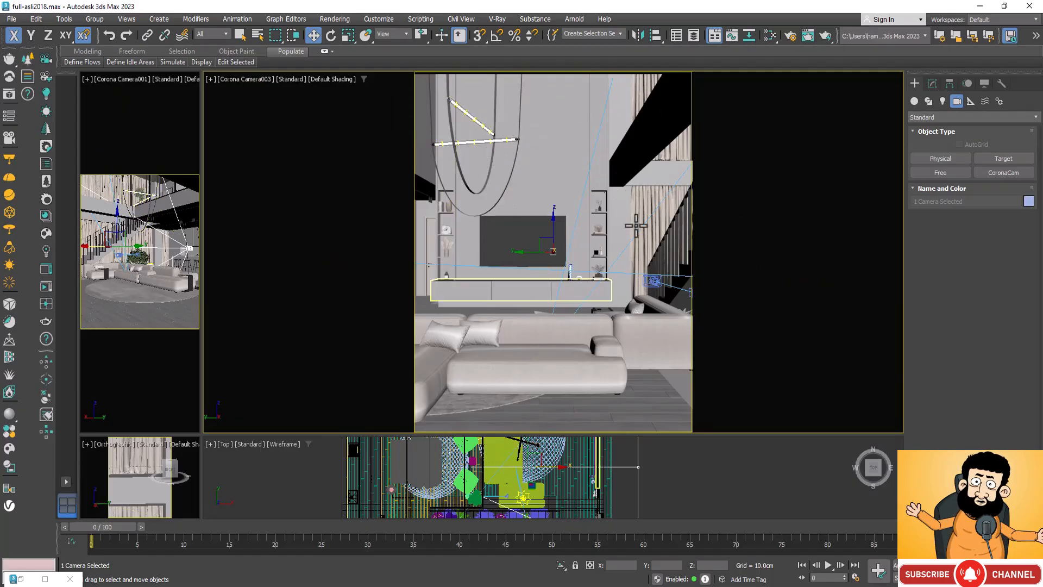
left_click(606, 179)
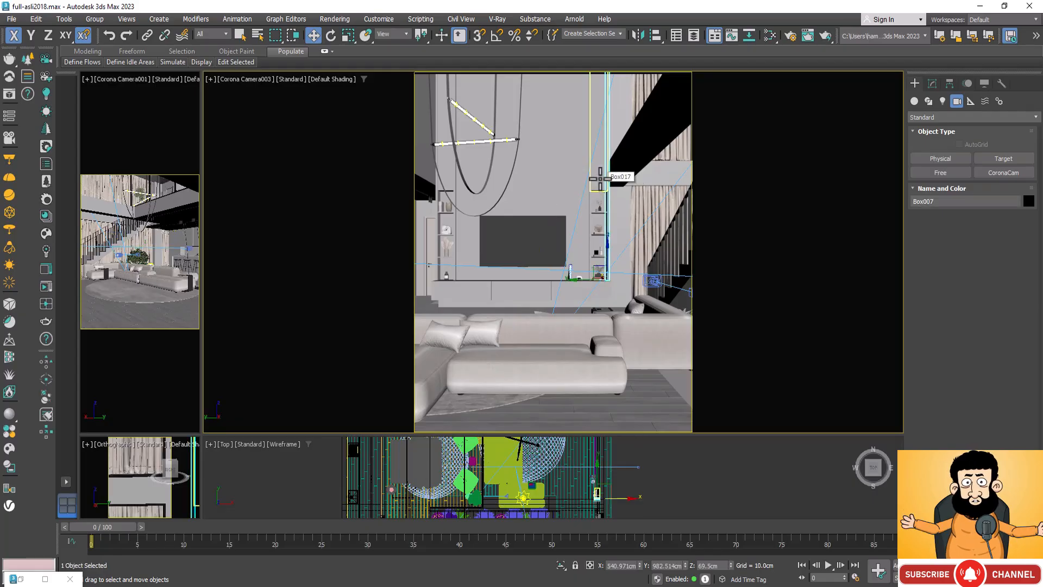
left_click(600, 178, "ctrl")
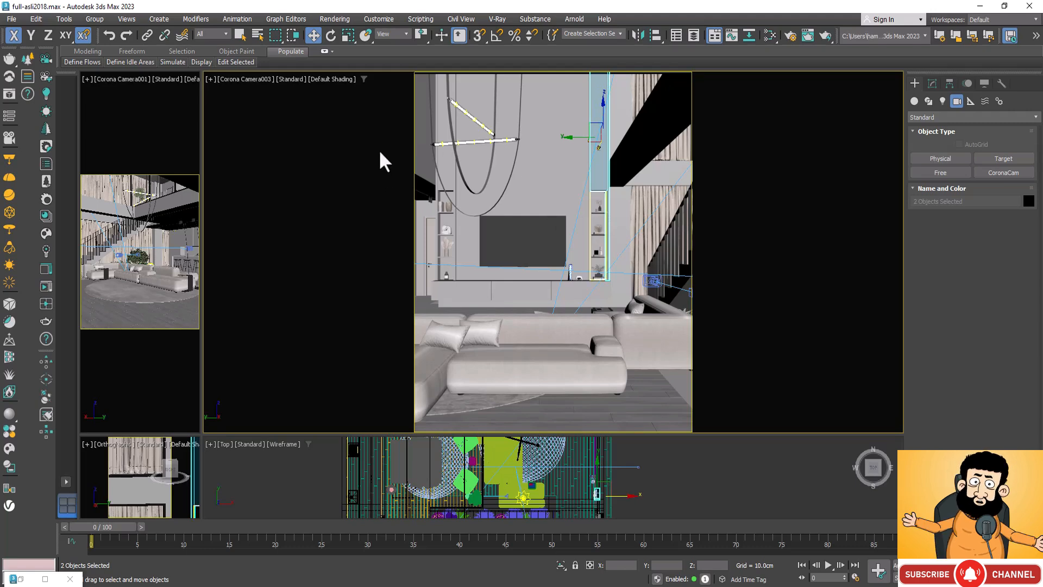
Step: Create a CoronaLegacyMtl material and set its diffuse colour to a near-black grey with a value of 12
key("m")
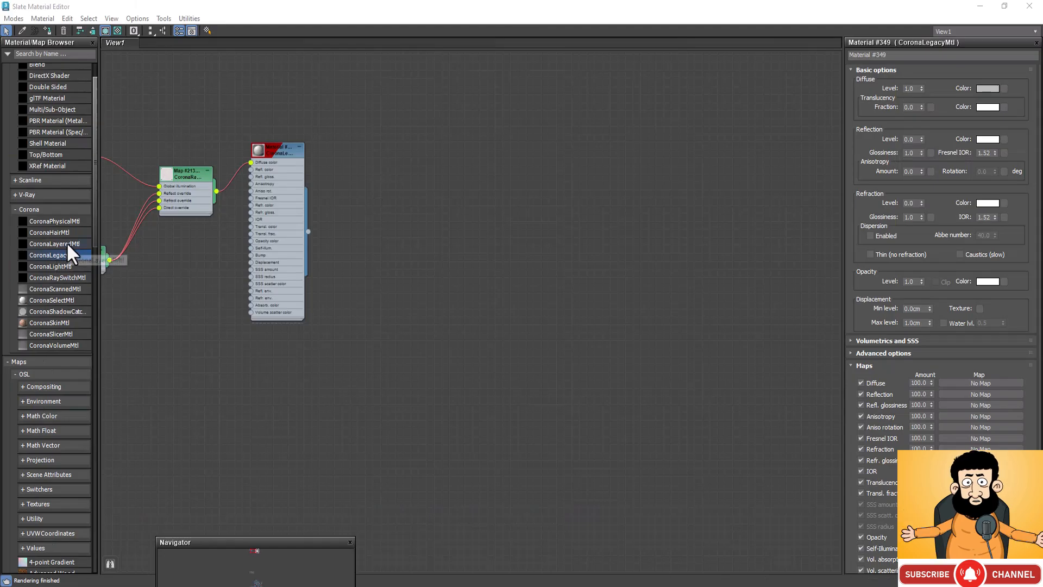
left_click_drag(60, 252, 539, 226)
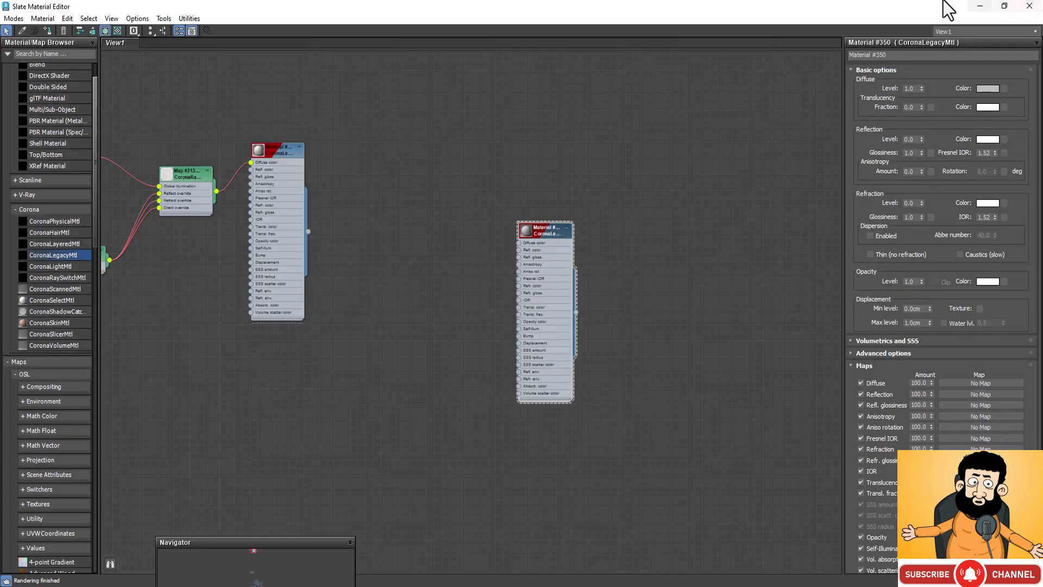
left_click(988, 88)
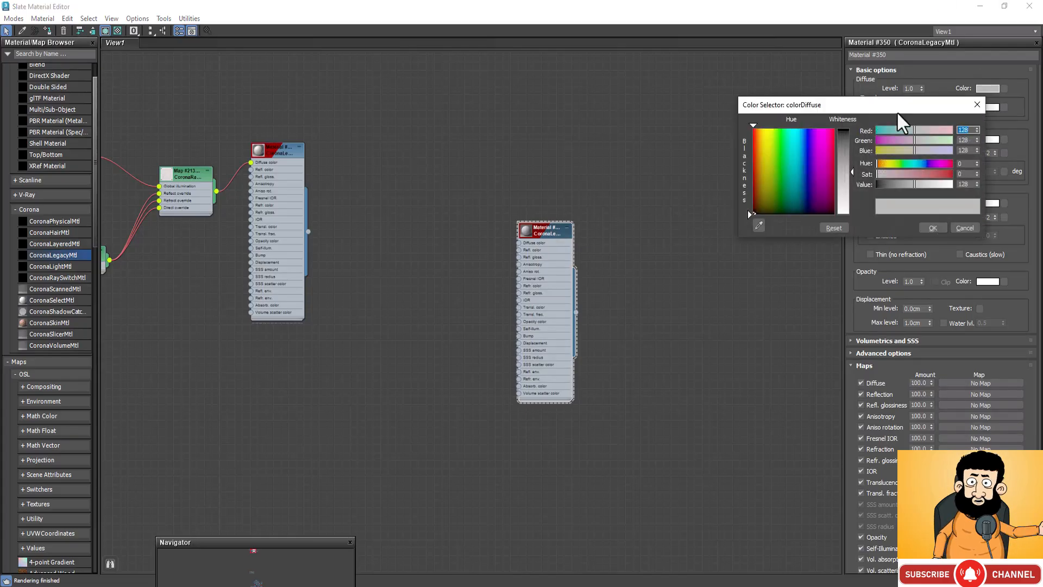
left_click(840, 132)
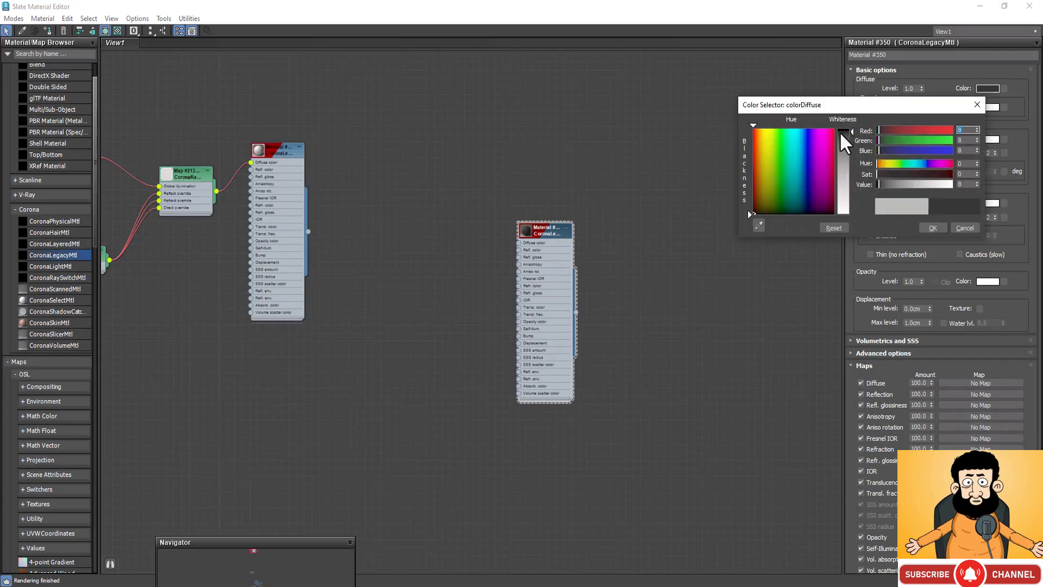
left_click(843, 132)
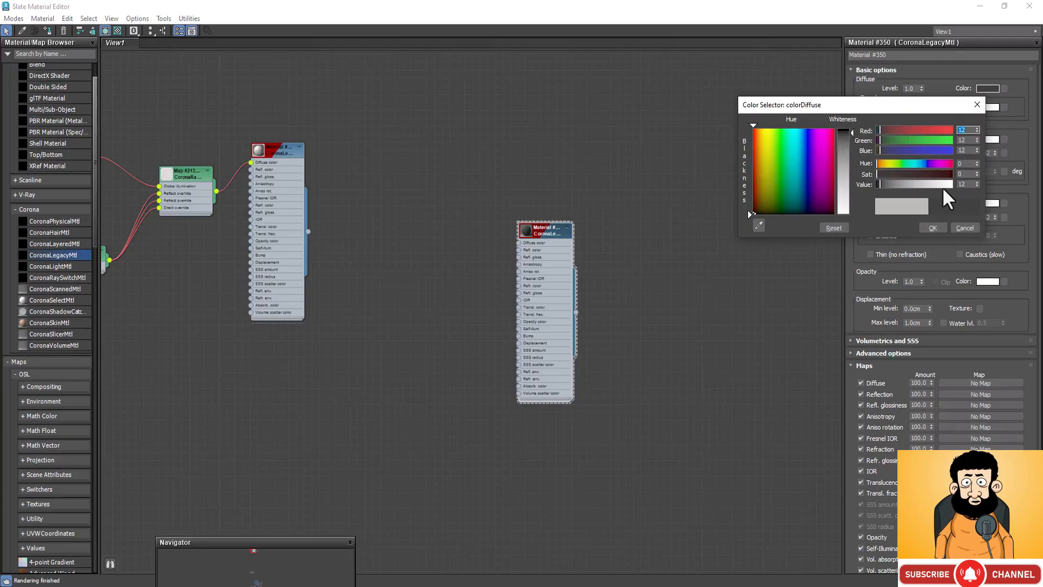
left_click(934, 228)
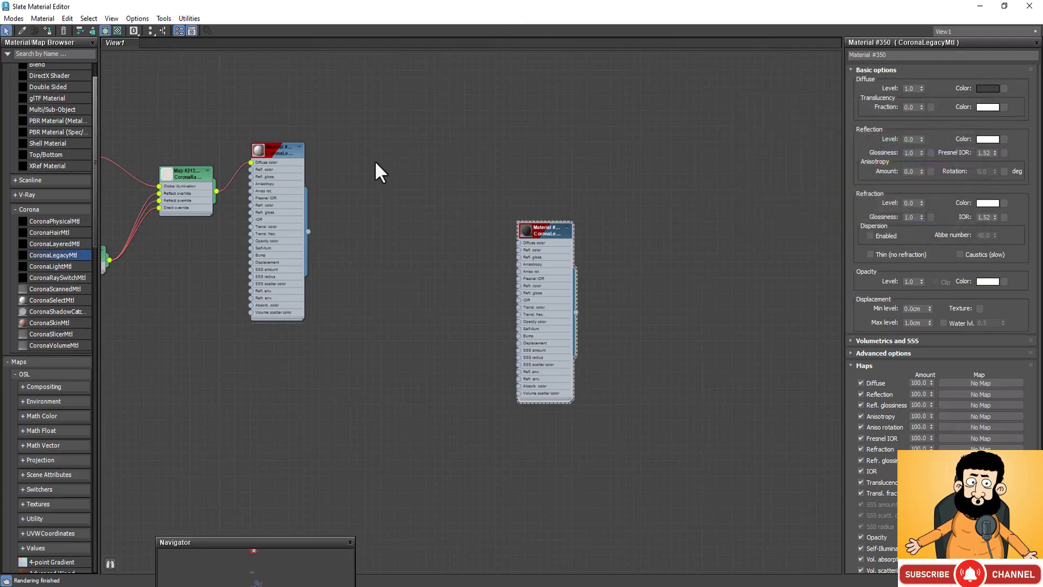
Step: Set the dark material's reflection level to 1.0, glossiness to 0.7 and Fresnel IOR to 2.0, and open its preview window
left_click(915, 139)
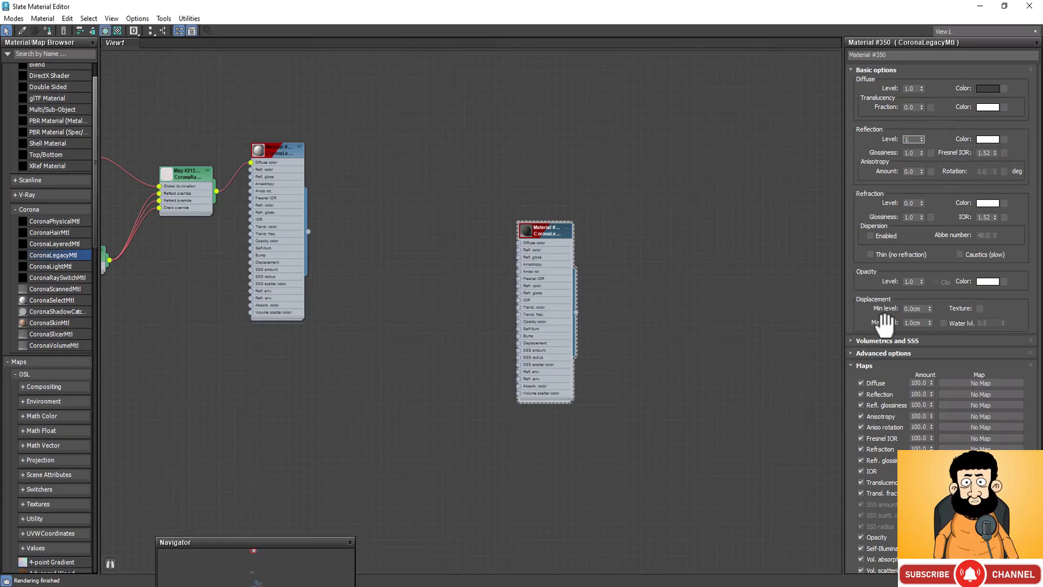
left_click(909, 153)
type("0.")
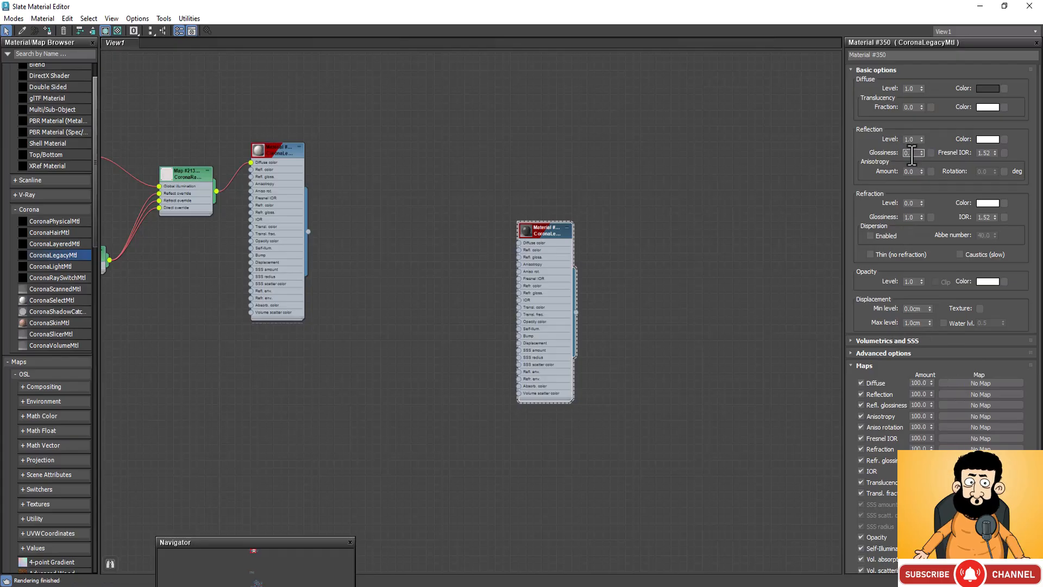
type("7")
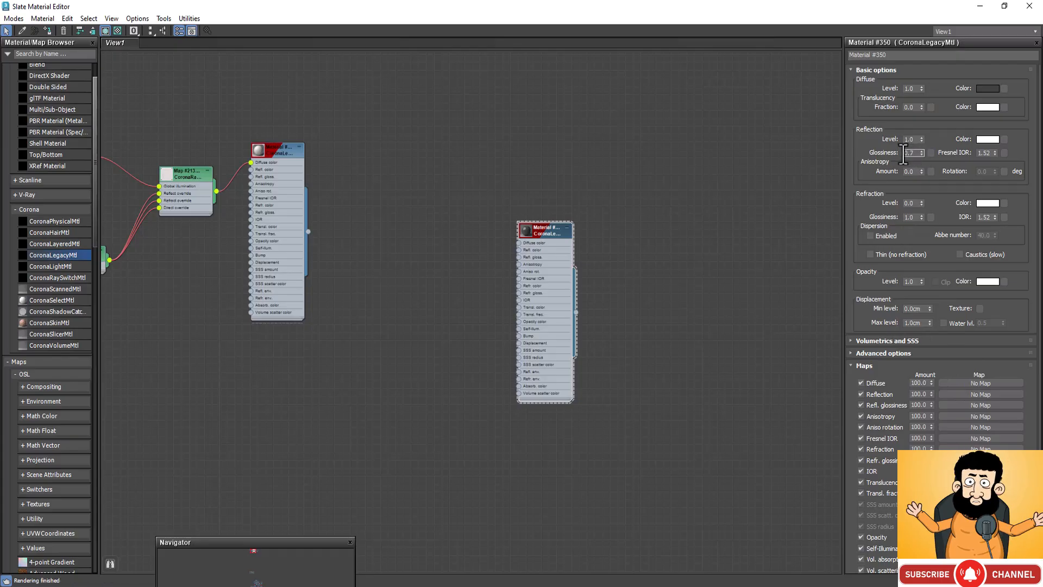
left_click(986, 152)
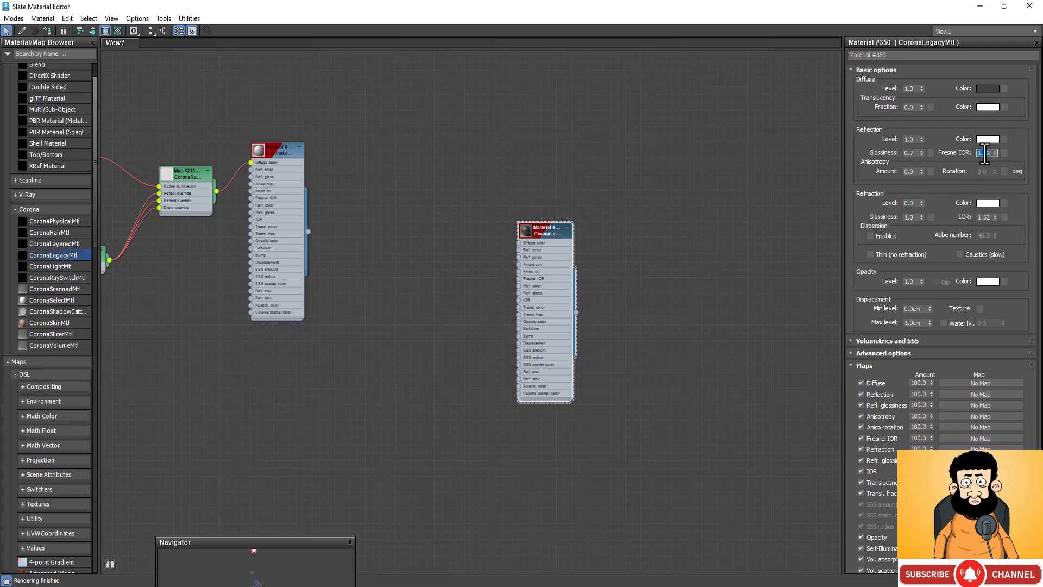
right_click(528, 231)
left_click(631, 283)
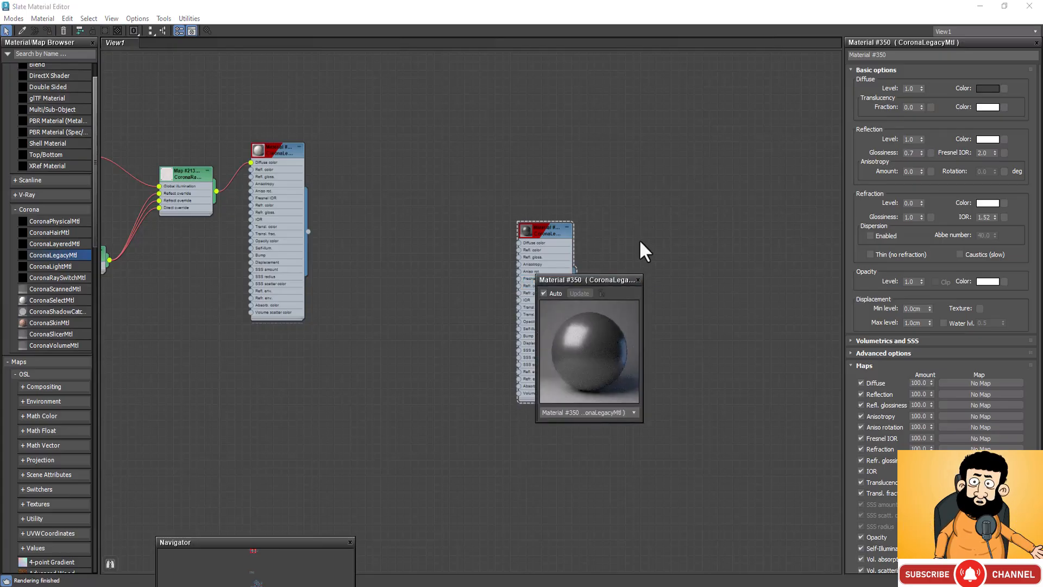
Step: Restore the Slate Material Editor to a smaller floating window over the viewports and close the material preview
left_click(980, 7)
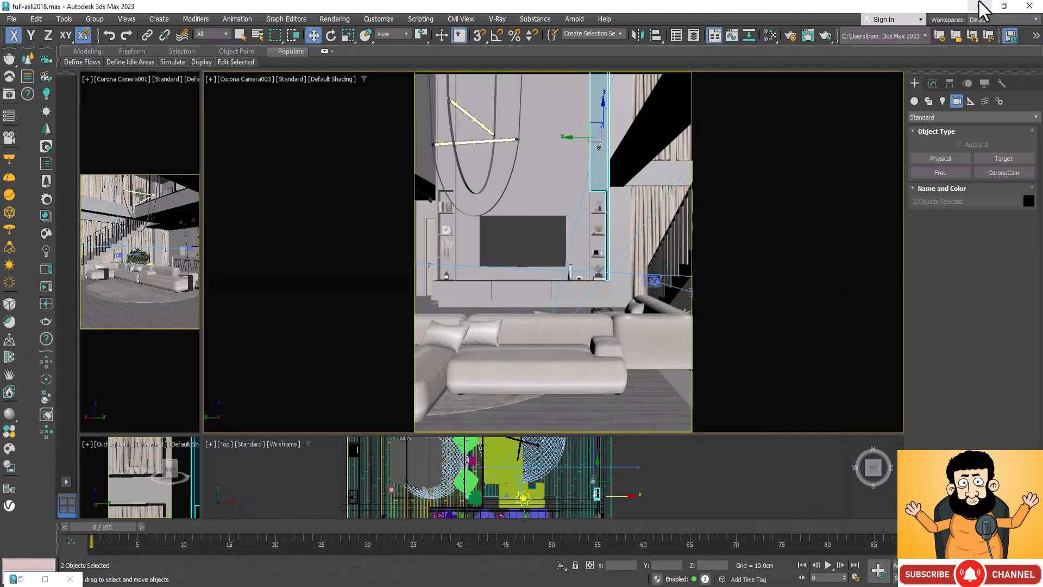
double_click(22, 580)
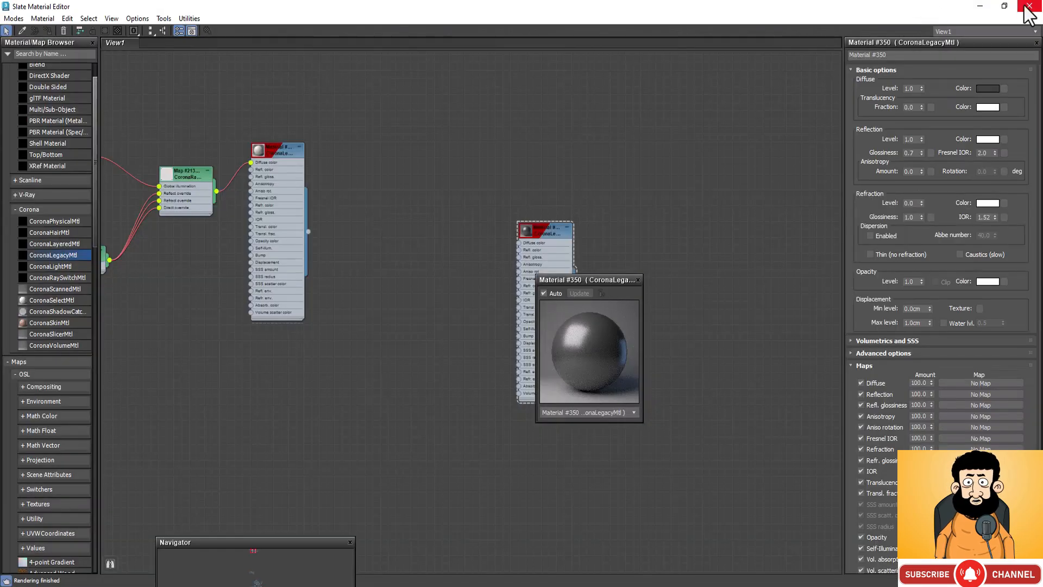
left_click(1005, 7)
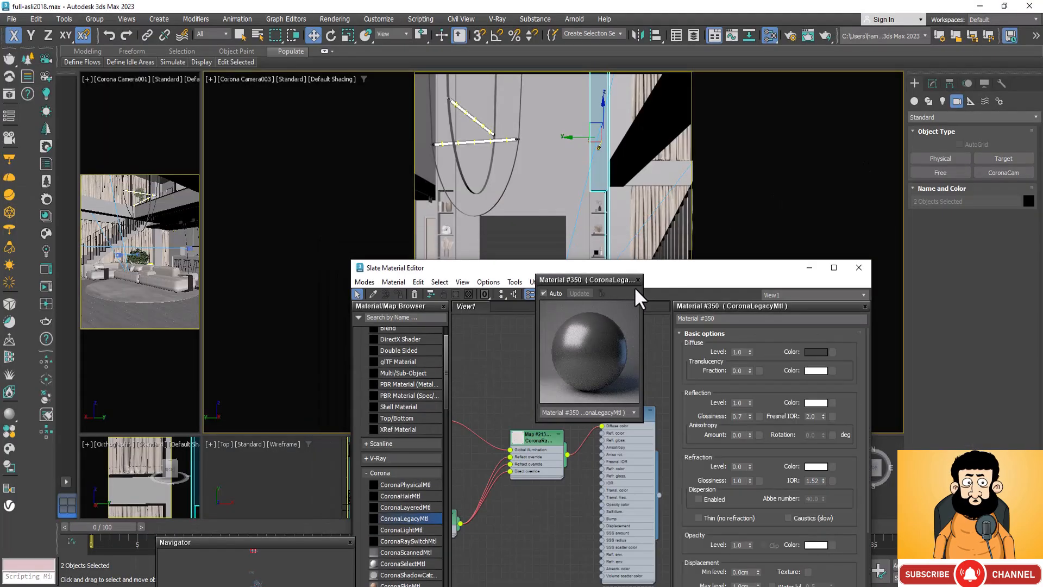
left_click(635, 279)
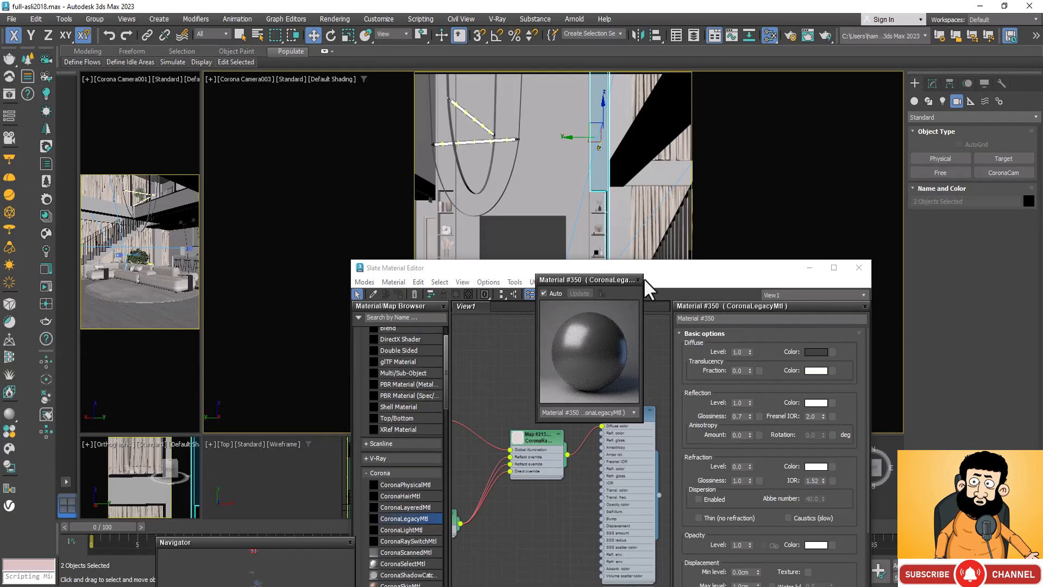
left_click(637, 280)
Step: Assign the dark material to the two selected niche panels and move the material editor clear of the TV wall
scroll(568, 399, "down", 6)
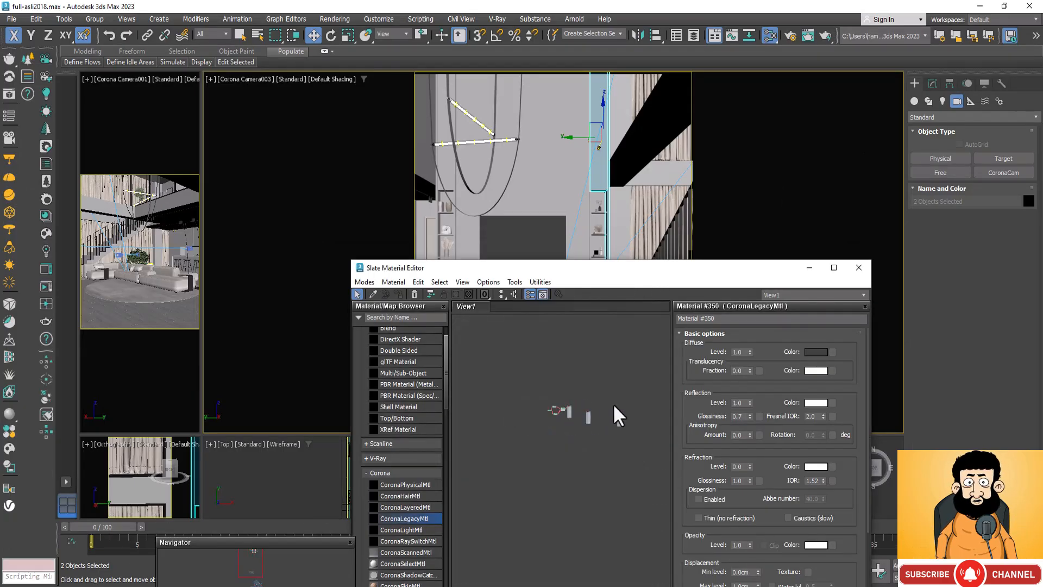
scroll(572, 418, "up", 8)
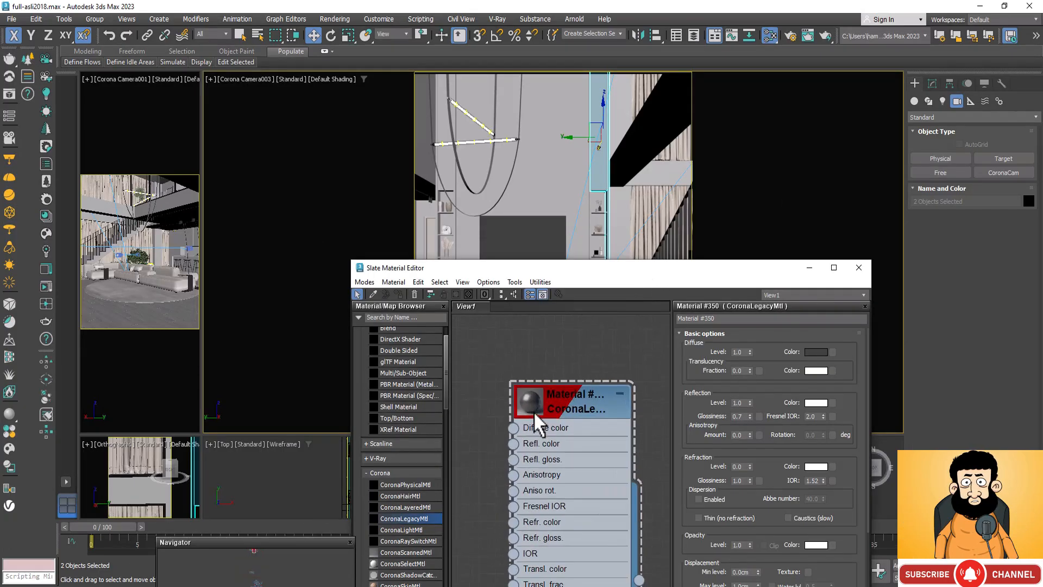
left_click(572, 398)
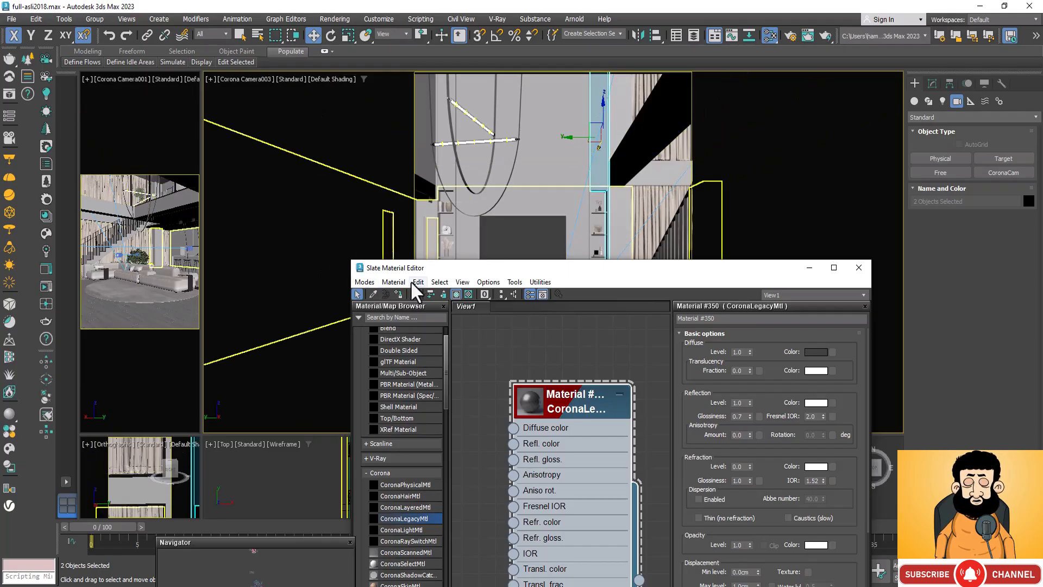
left_click(399, 295)
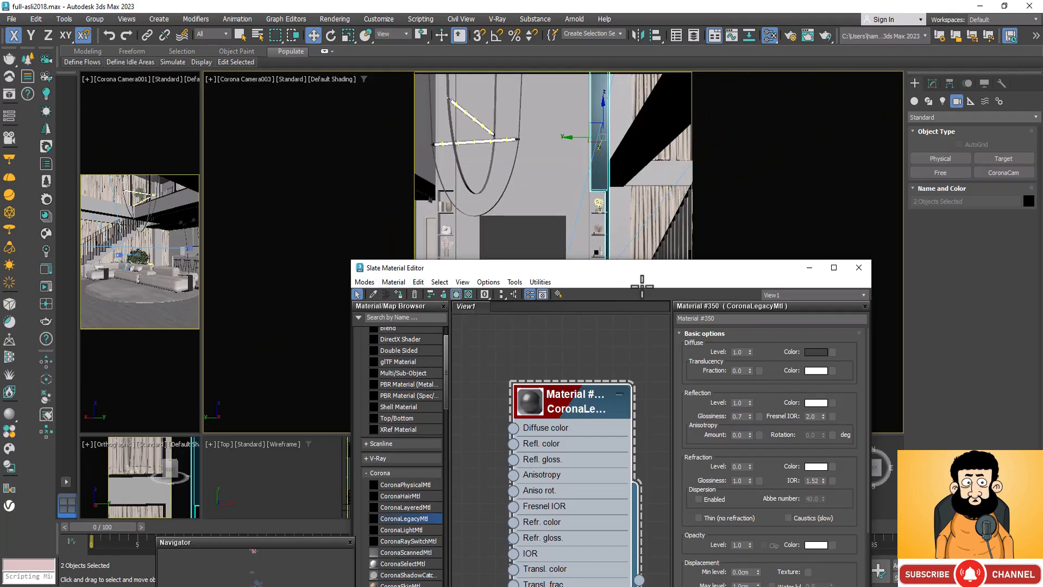
left_click_drag(731, 267, 726, 358)
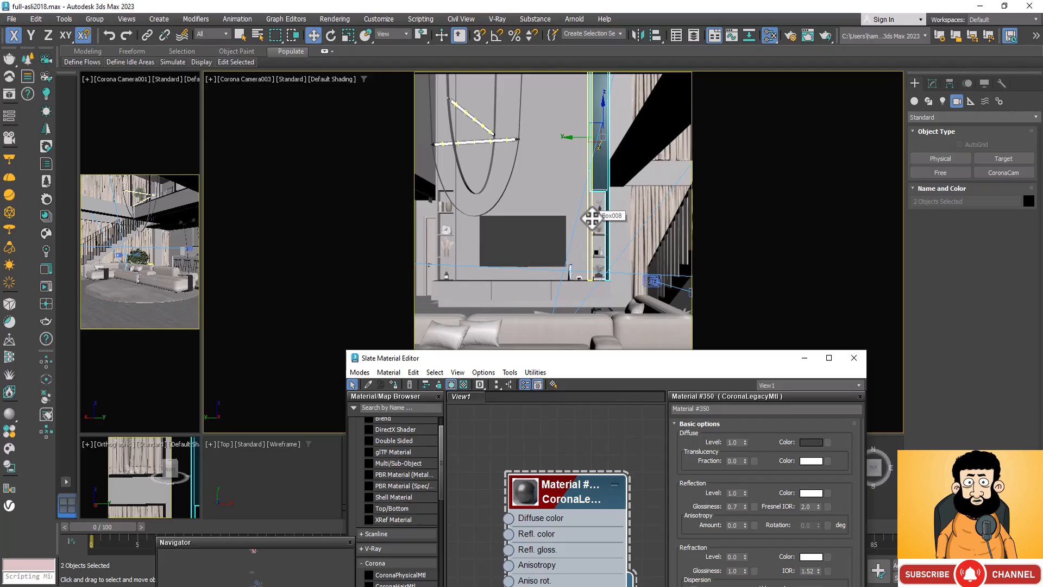
Step: Switch the camera viewport to Perspective and select the inner side panel and two shelves of the niche right of the TV
key("p")
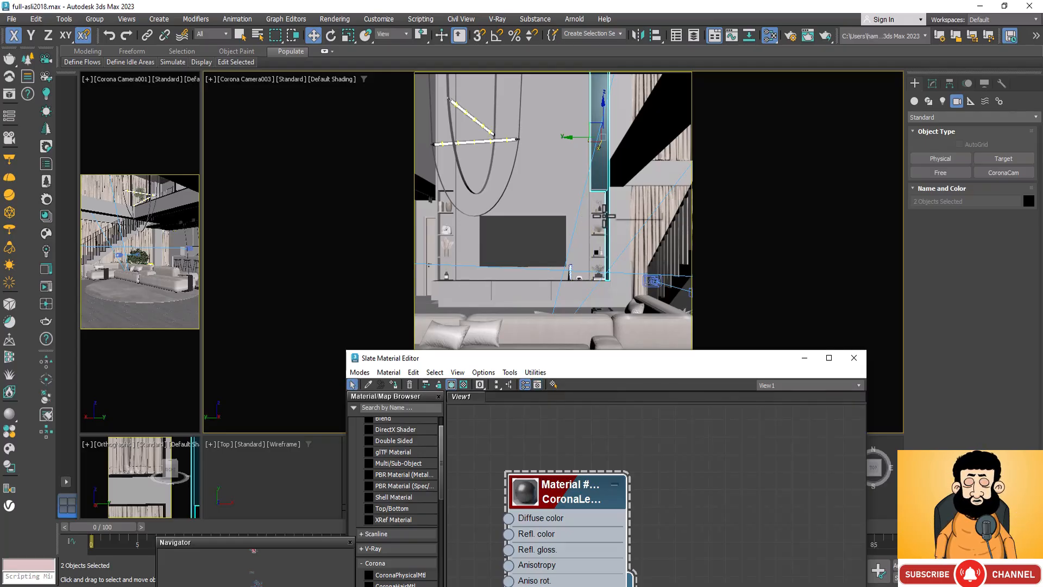
left_click(637, 201)
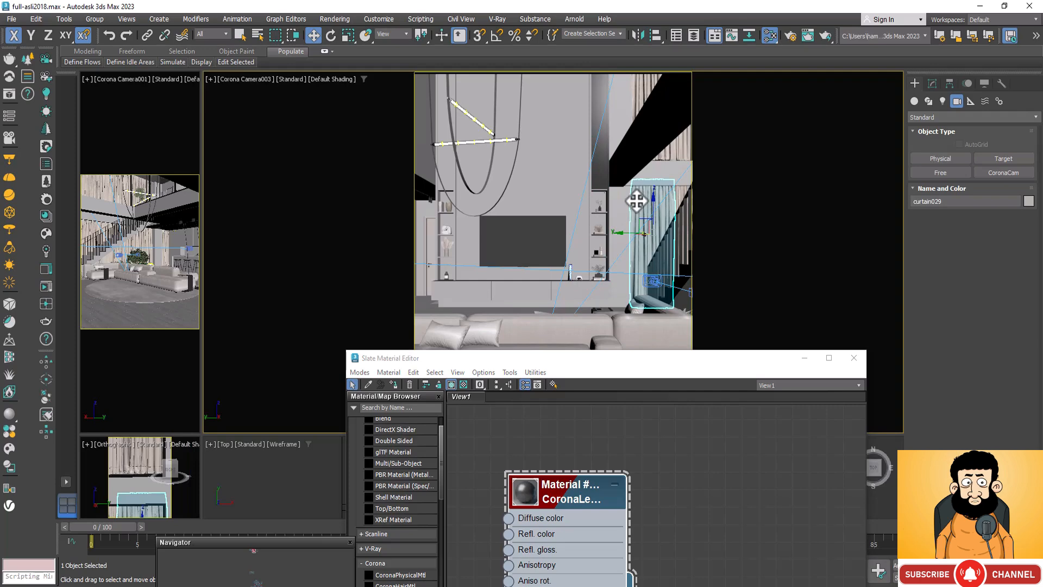
key("p")
scroll(597, 234, "up", 6)
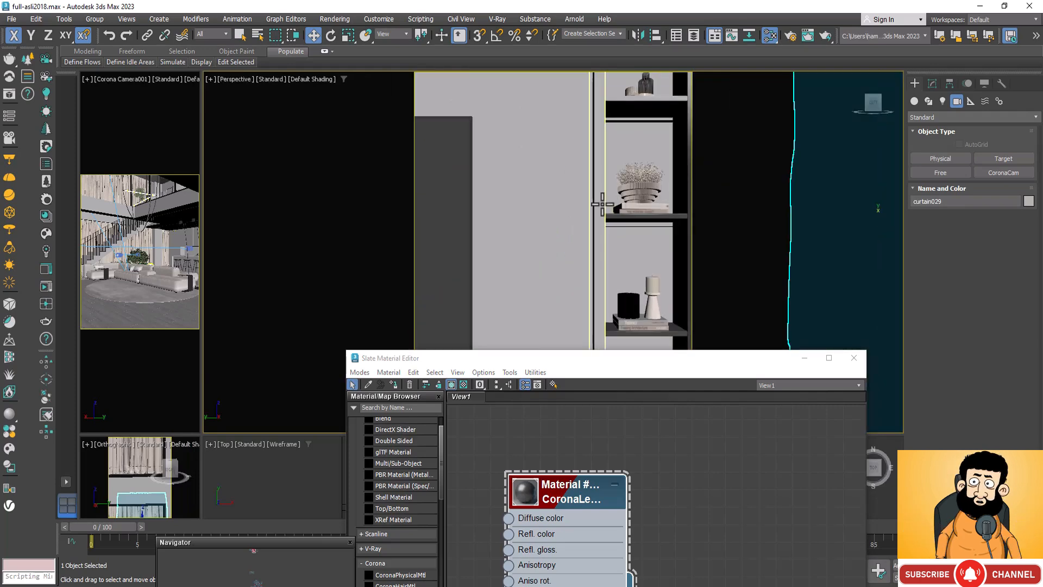
left_click(602, 204)
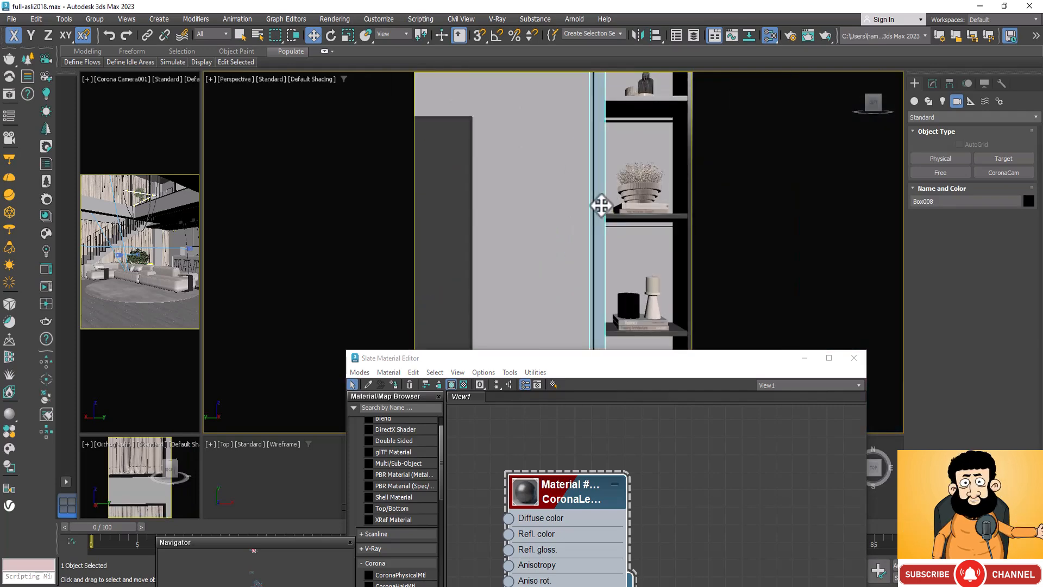
left_click(664, 103, "ctrl")
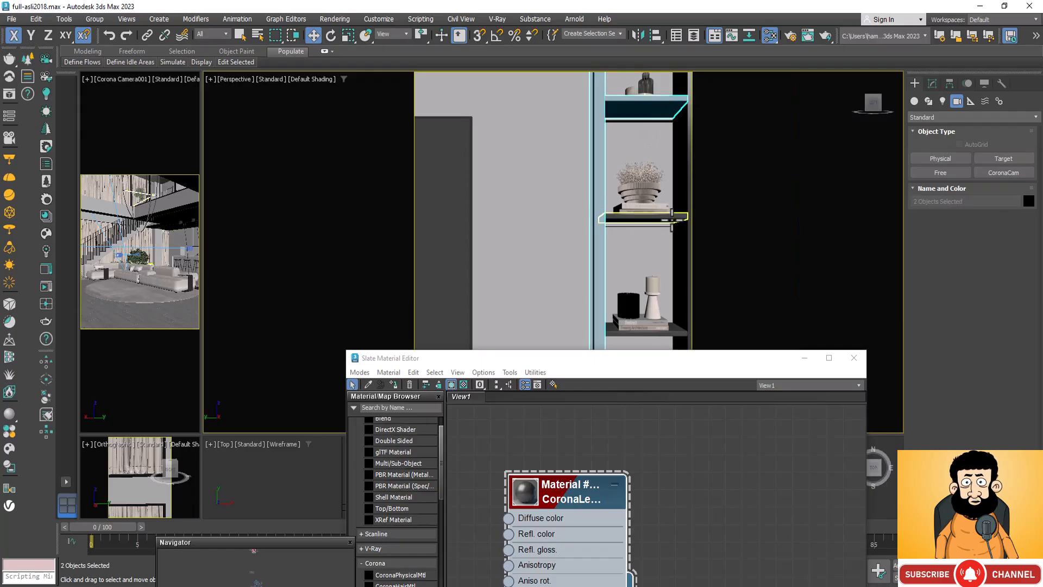
left_click(668, 216, "ctrl")
Step: Extend the selection to the inner side panel and upper front panel of the niche left of the TV
scroll(668, 179, "down", 6)
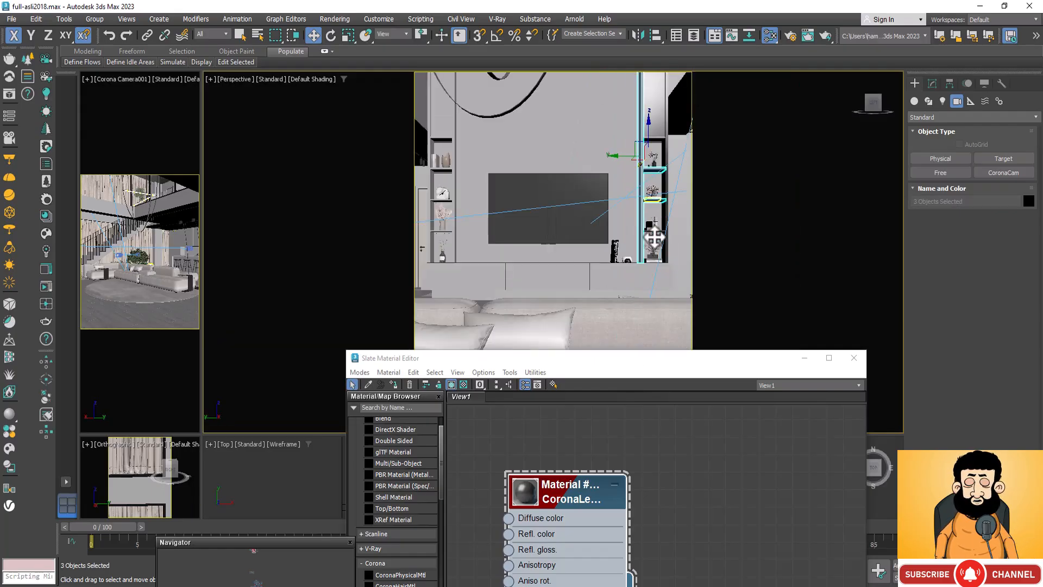
scroll(575, 184, "up", 5)
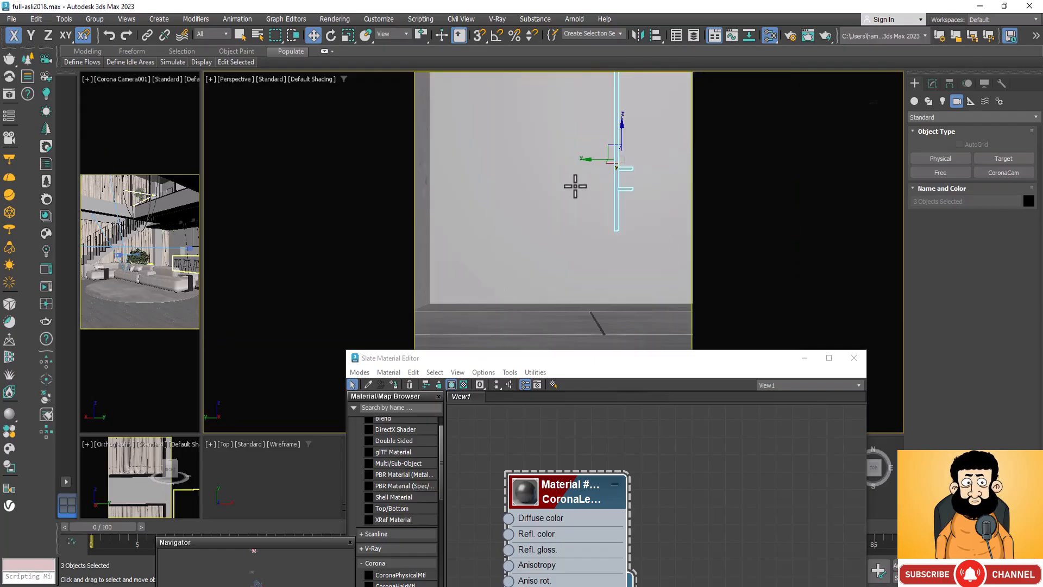
scroll(550, 166, "up", 2)
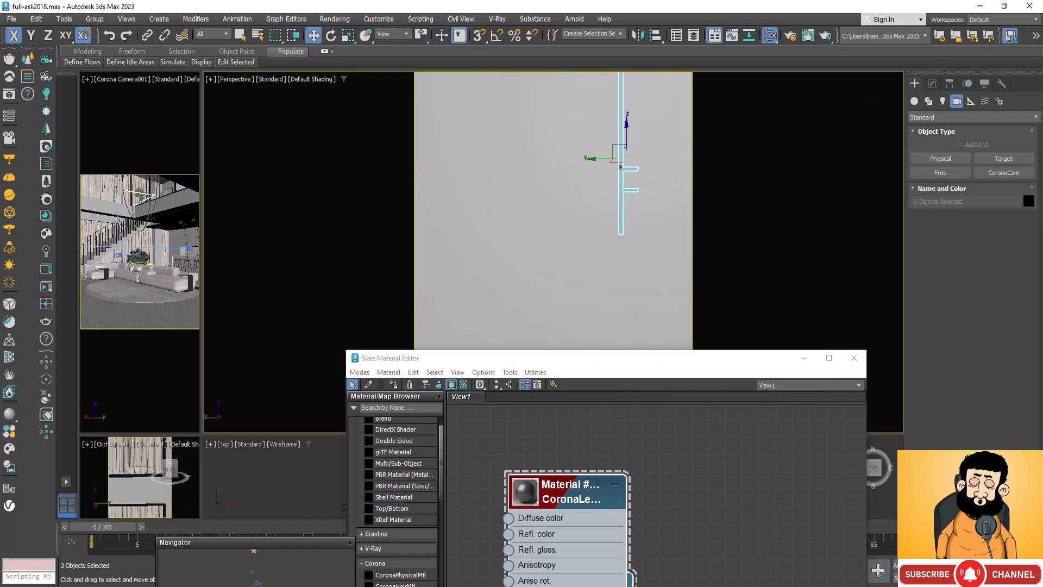
key("ctrl+r")
left_click_drag(619, 277, 610, 288)
scroll(492, 163, "up", 6)
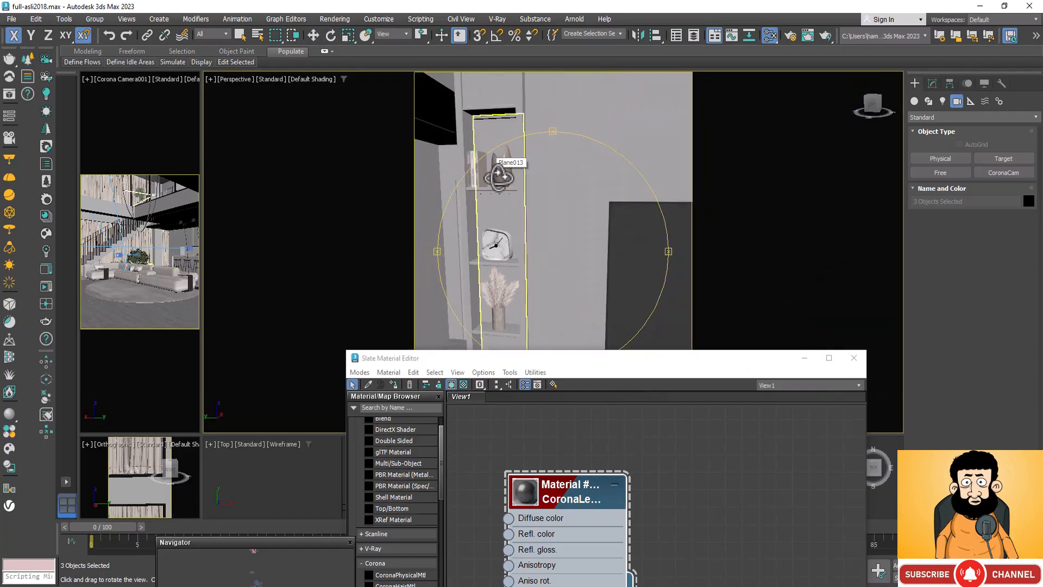
key("w")
left_click(515, 111)
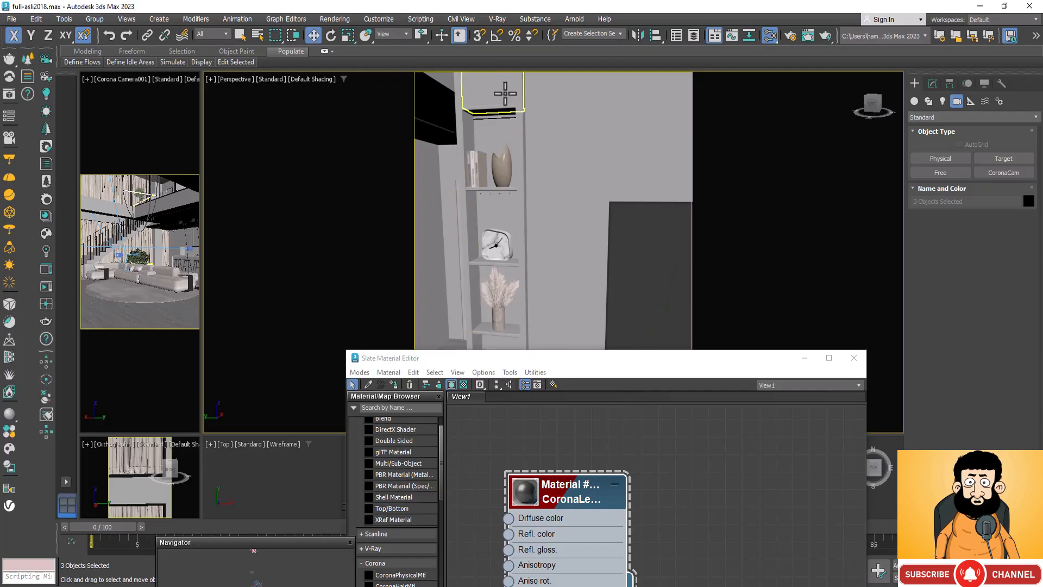
left_click(514, 112, "ctrl")
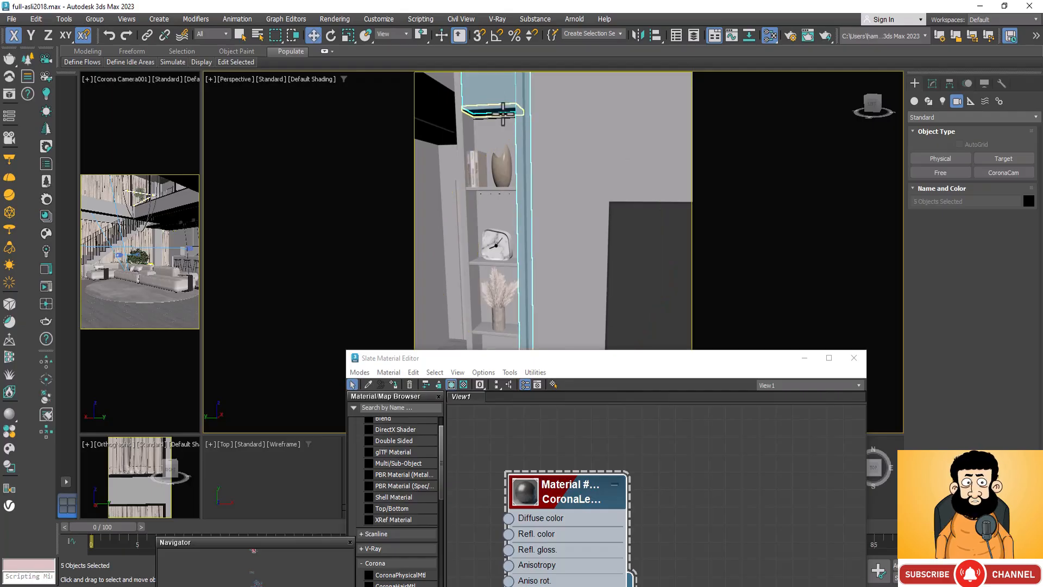
Step: Add the left niche's other side panel and its three shelves to the selection and assign the dark material to all selected pieces
left_click(471, 137, "ctrl")
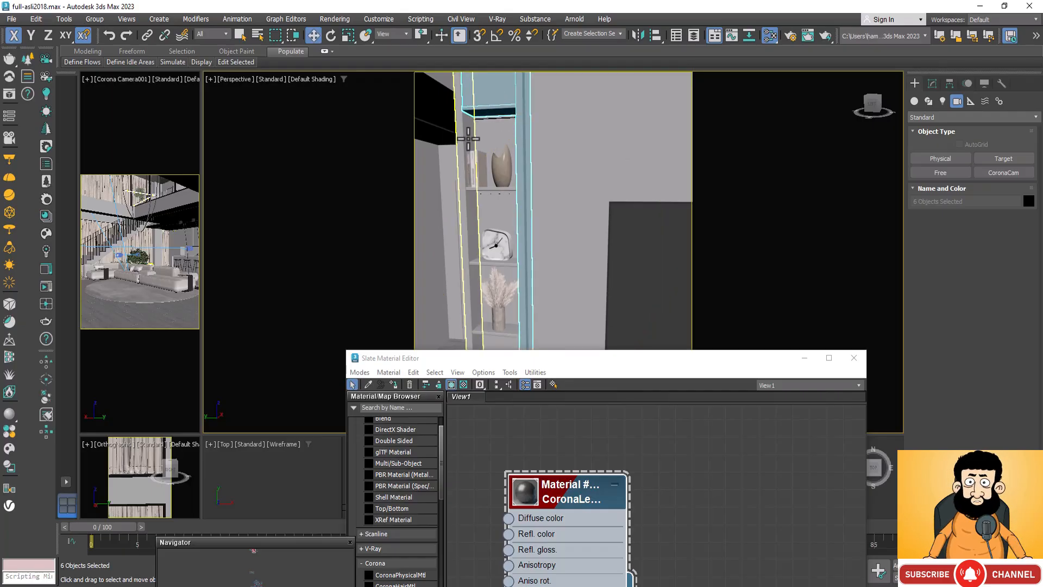
left_click(499, 188, "ctrl")
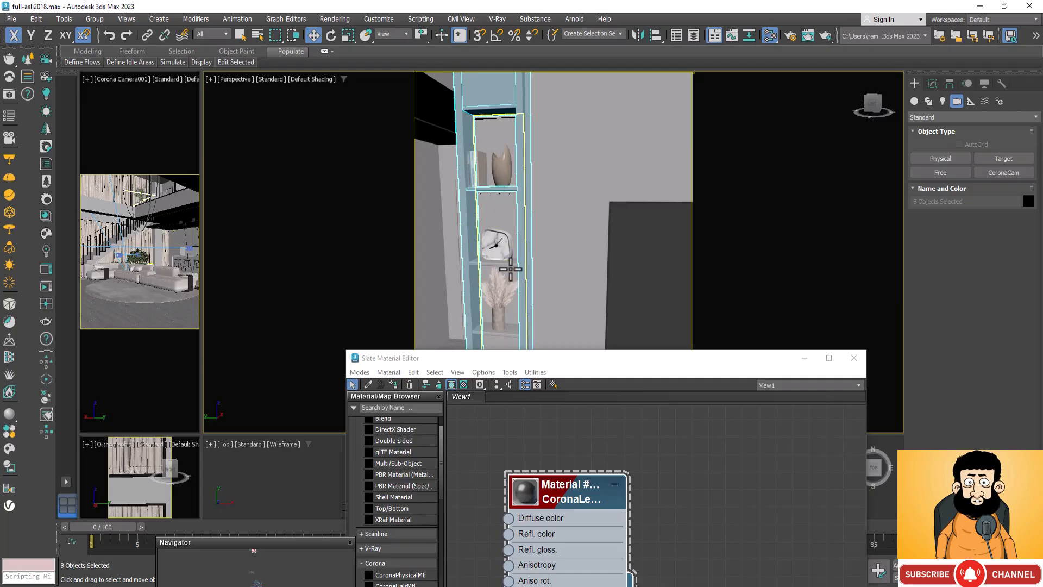
left_click(511, 265, "ctrl")
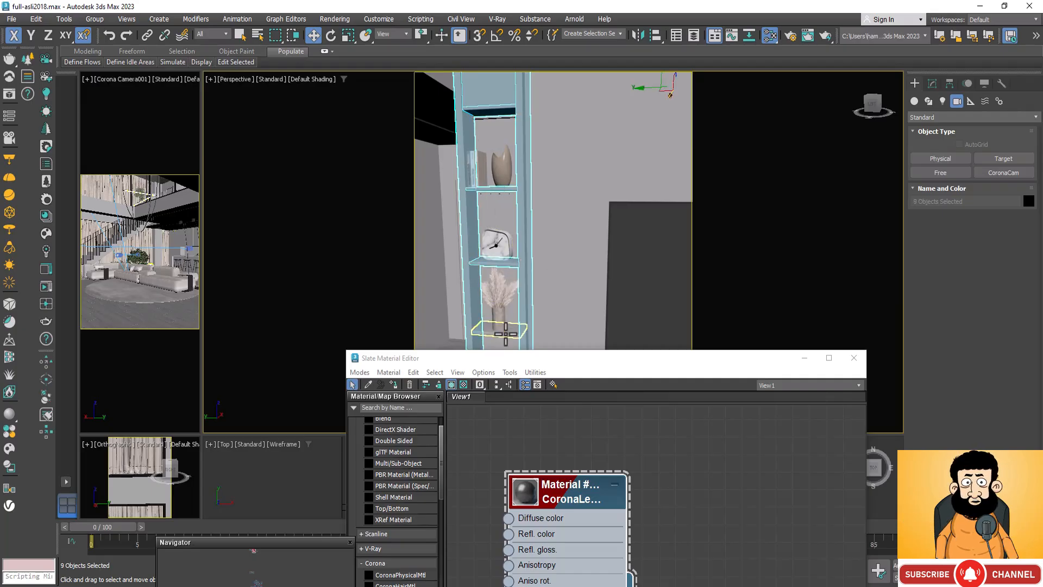
left_click(507, 333, "ctrl")
scroll(516, 155, "down", 3)
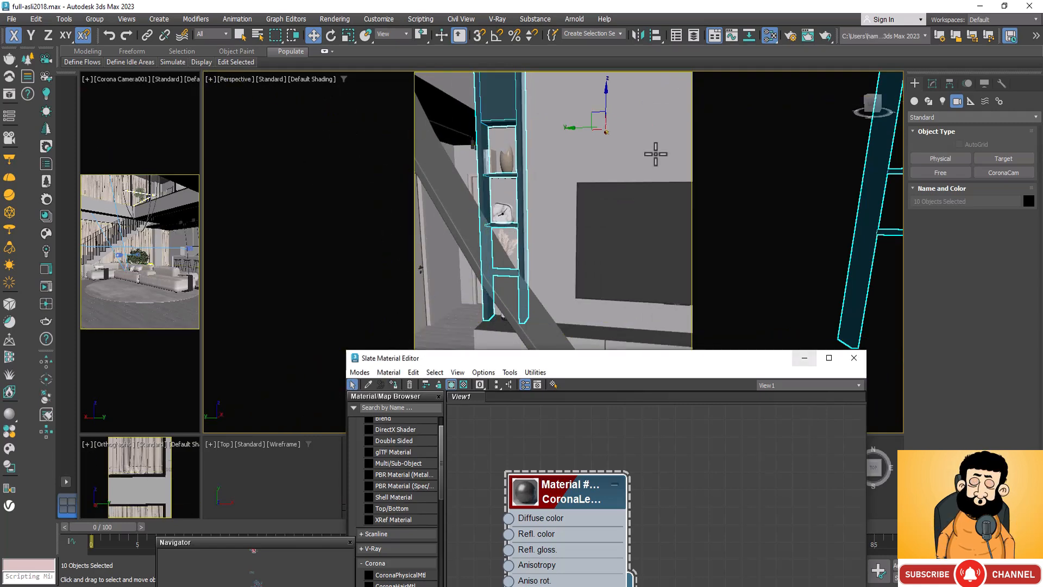
scroll(372, 149, "down", 5)
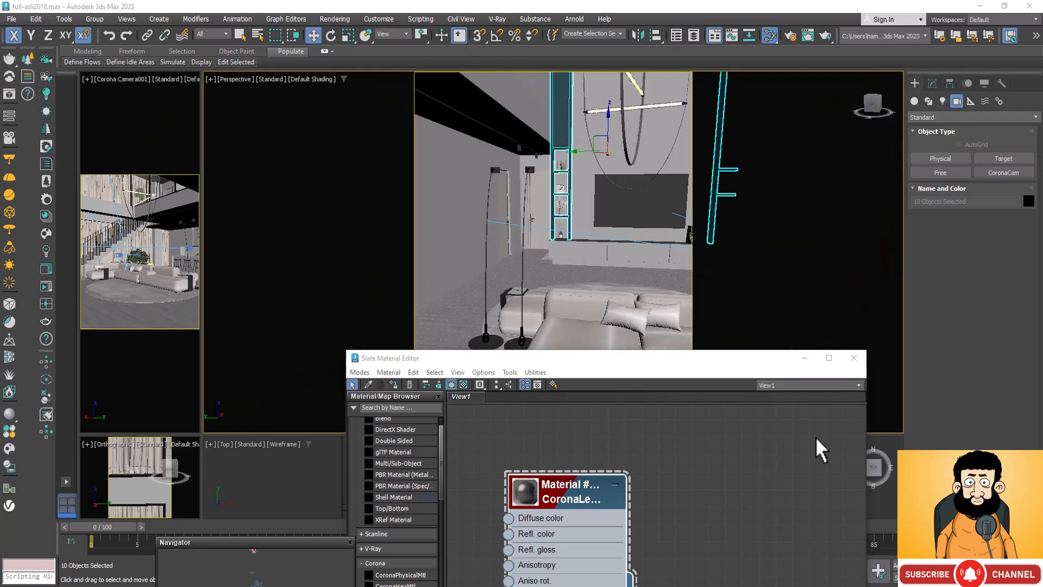
Step: Assign the dark material to the drawer fronts and the body of the long console below the TV
scroll(646, 253, "up", 4)
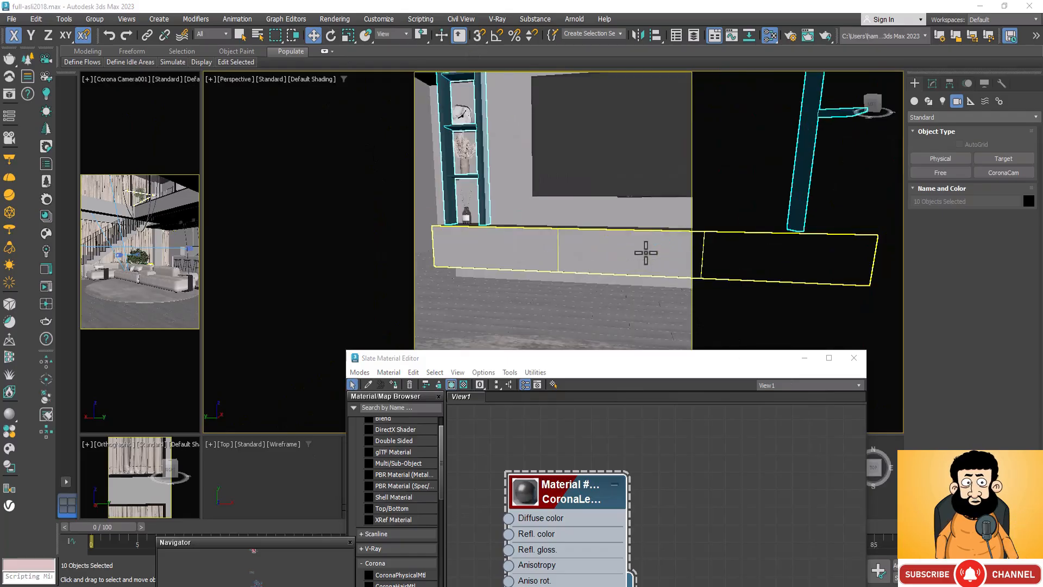
left_click(551, 245)
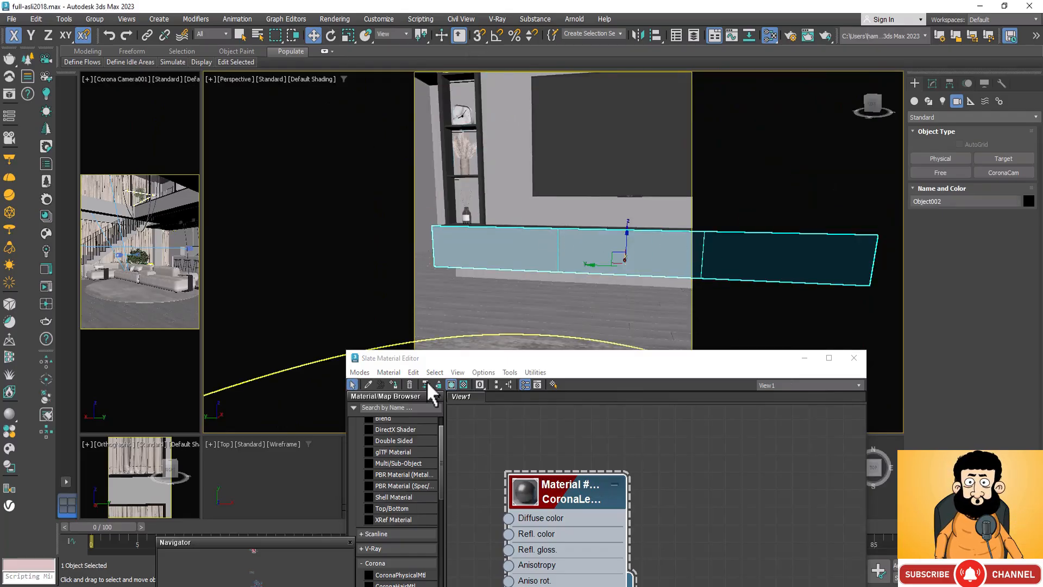
left_click(392, 383)
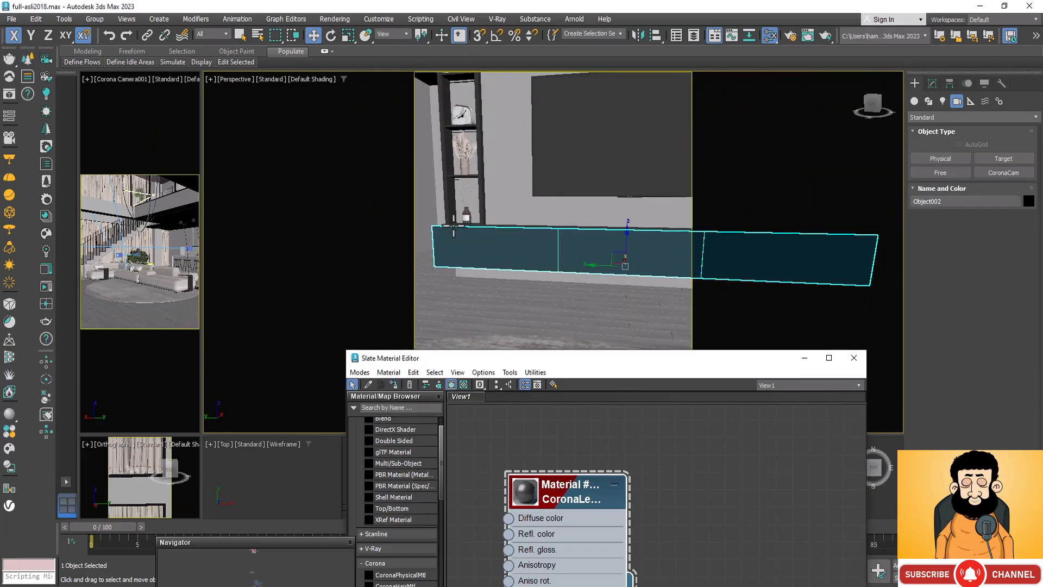
scroll(489, 214, "up", 2)
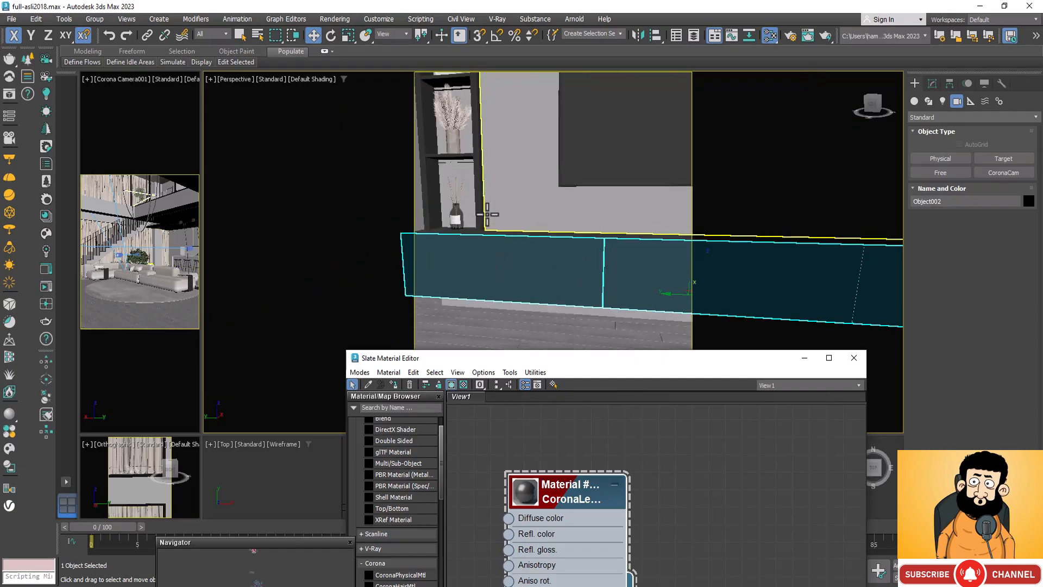
left_click(498, 232)
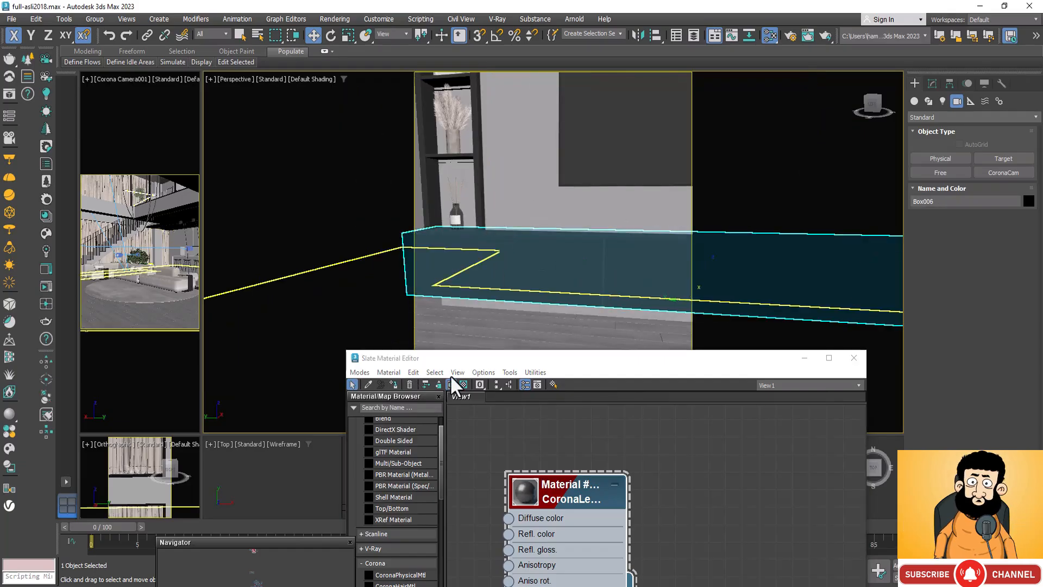
left_click(390, 383)
scroll(498, 169, "down", 3)
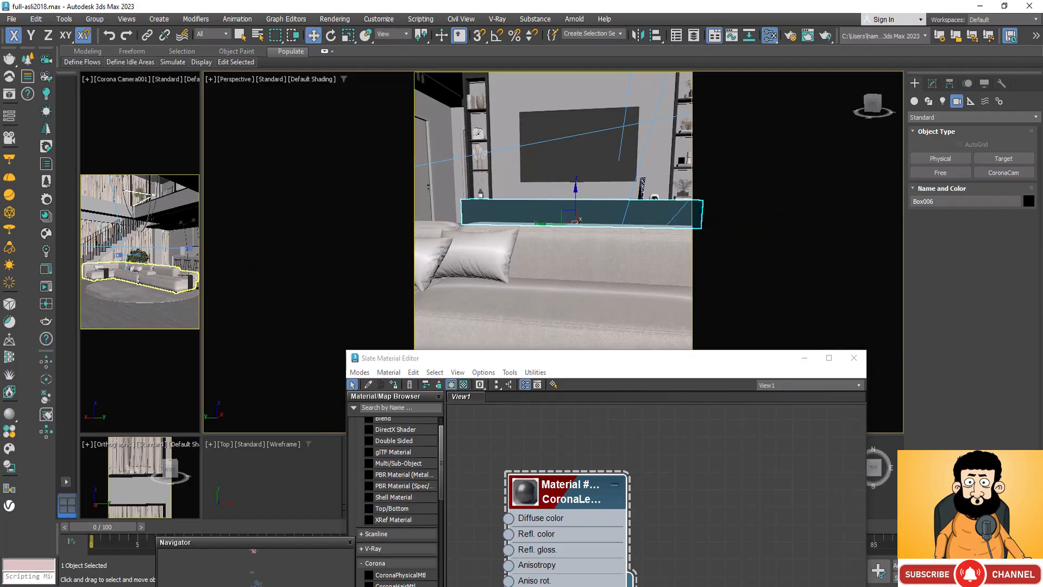
Step: Return the viewport to the Corona Camera003 view and select the large wall panel behind the TV
middle_click_drag(579, 225, 586, 303, "alt")
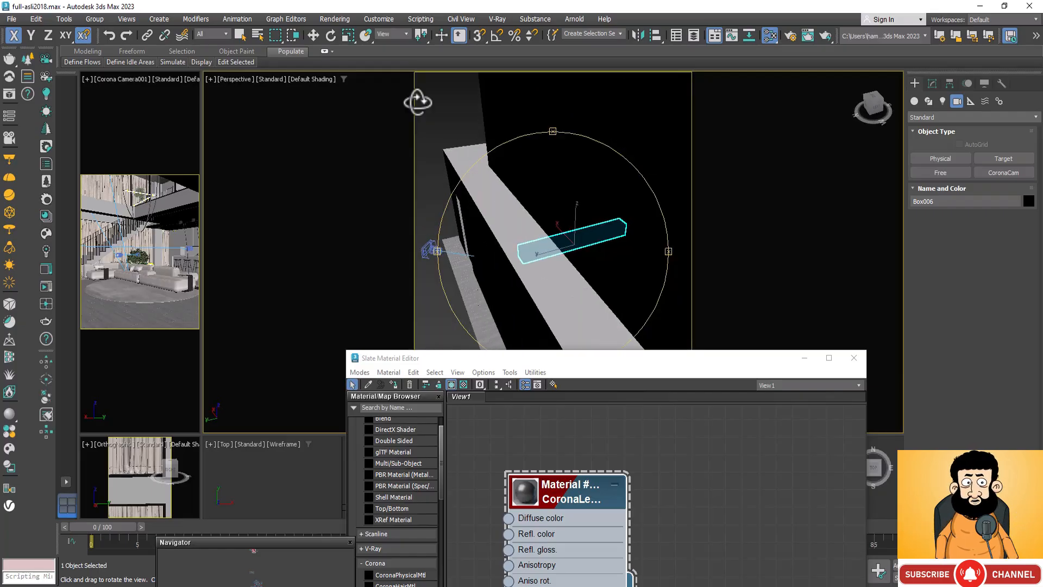
key("c")
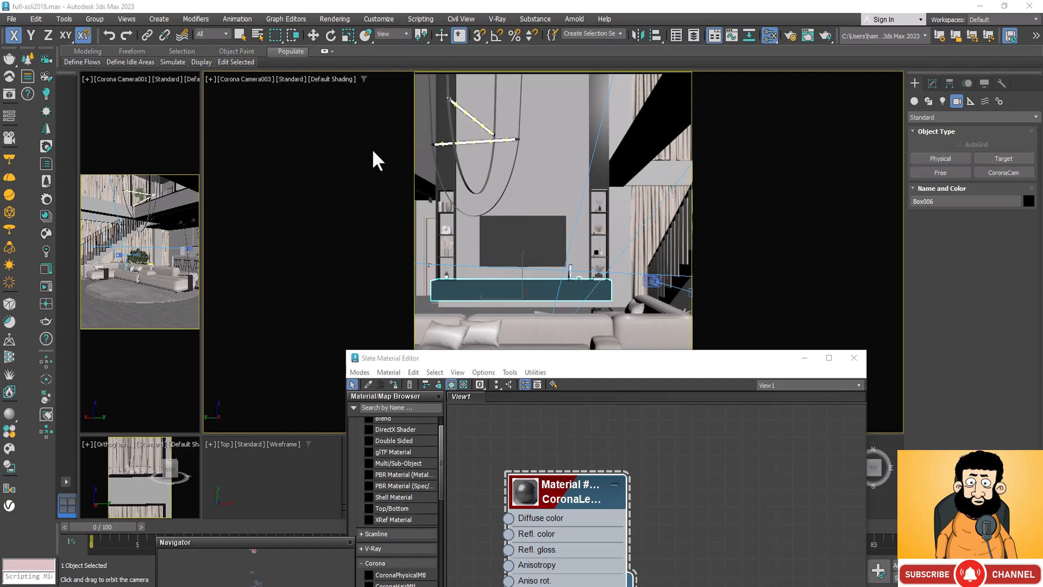
key("w")
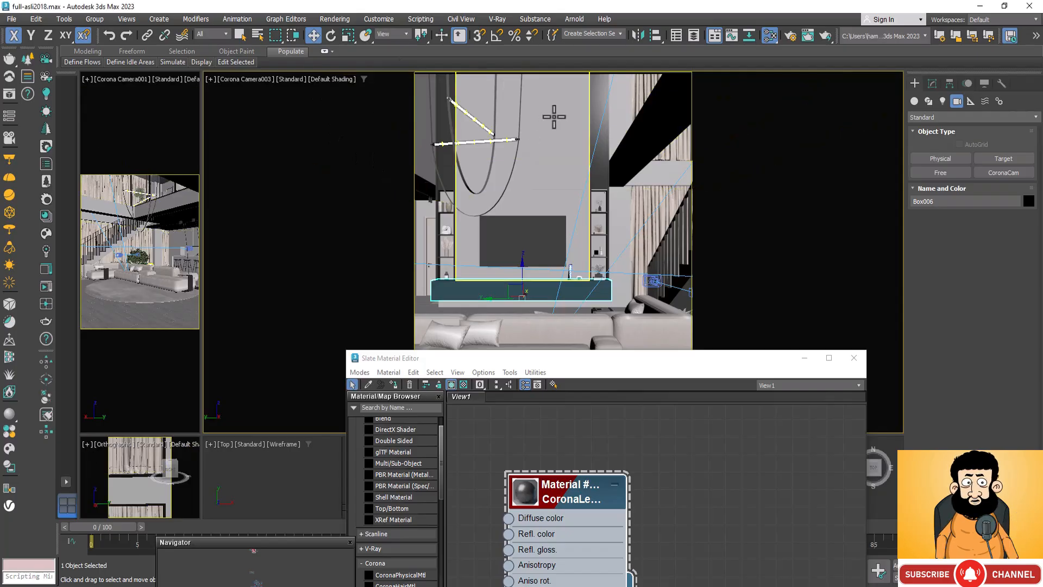
left_click(554, 117)
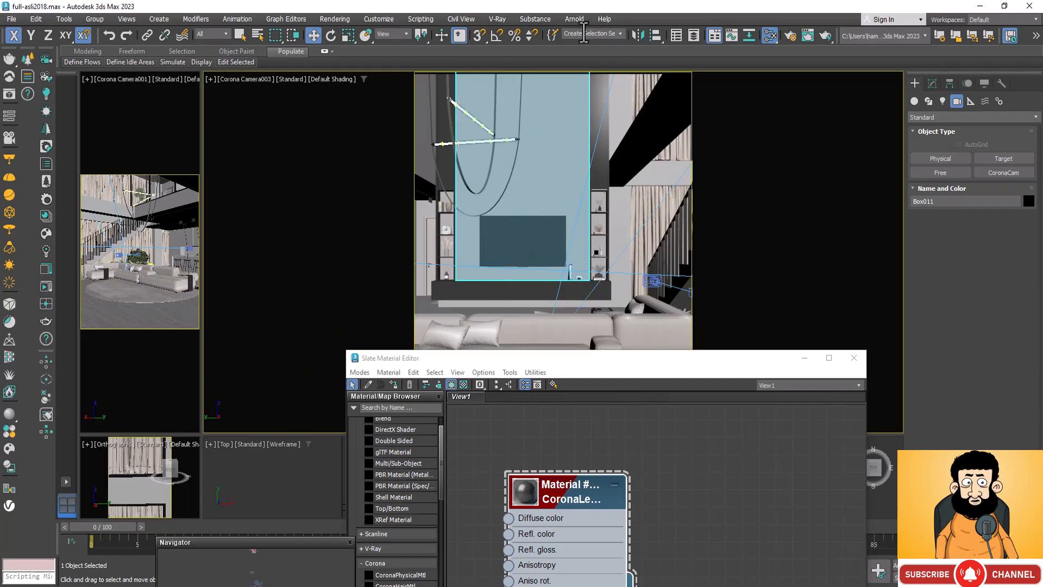
Step: Add a new CoronaLegacyMtl for the TV wall panel, display its parameters and make room for a map beside its node
left_click_drag(687, 365, 631, 181)
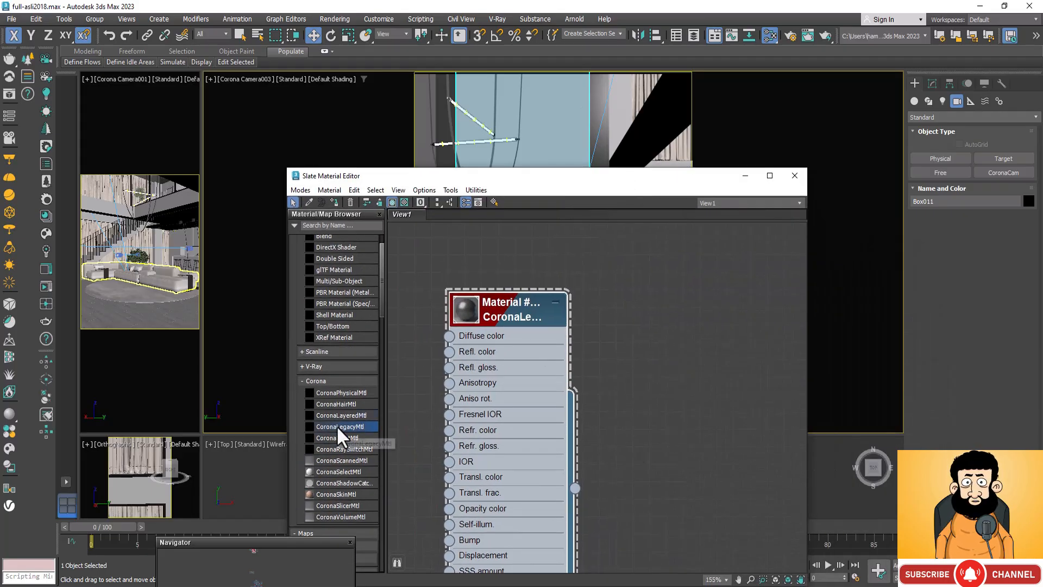
left_click_drag(337, 426, 680, 455)
left_click_drag(701, 286, 701, 286)
double_click(658, 298)
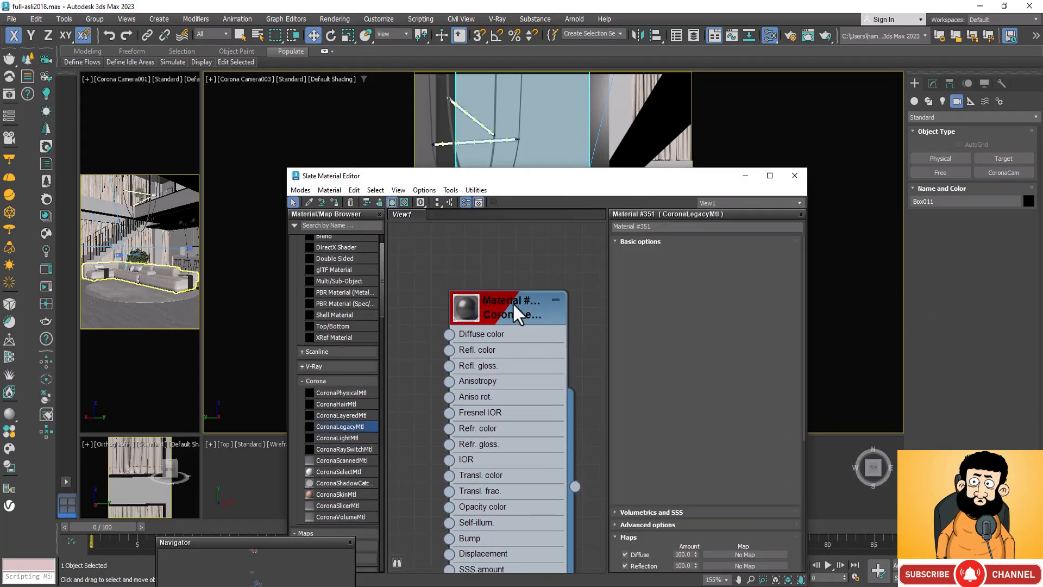
left_click_drag(513, 303, 327, 442)
scroll(469, 373, "down", 5)
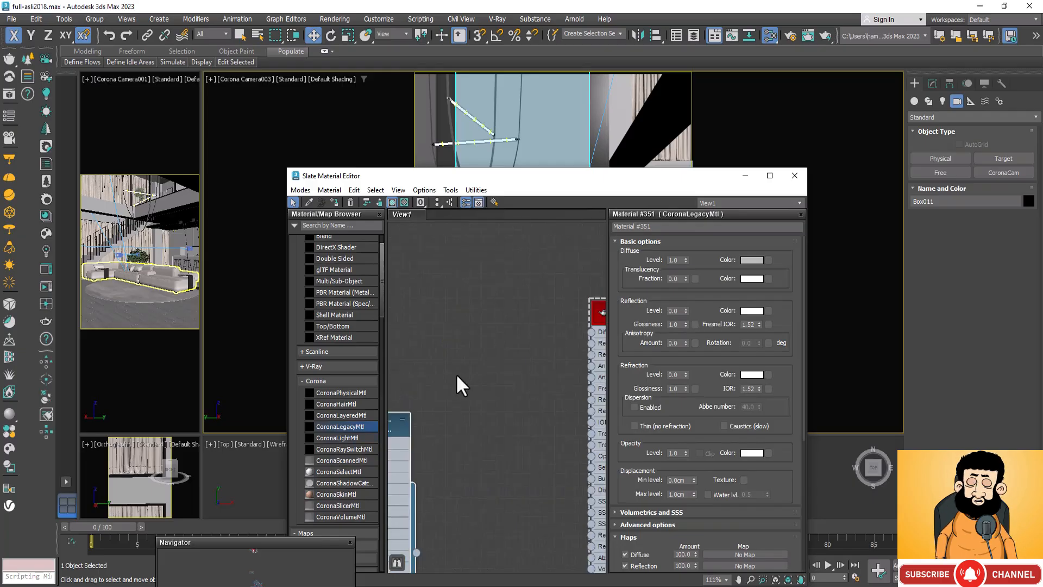
scroll(568, 332, "up", 3)
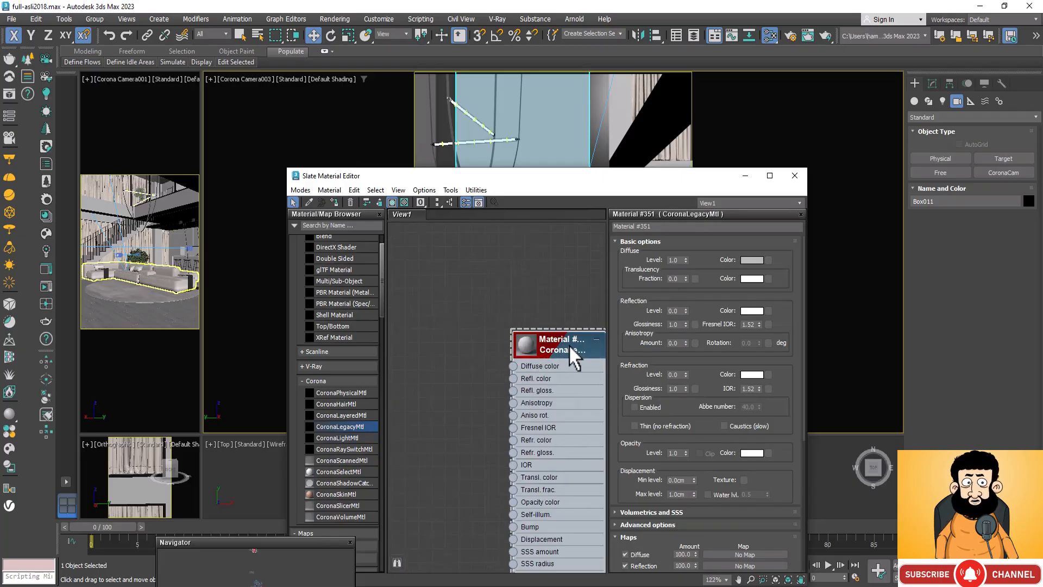
left_click(372, 160)
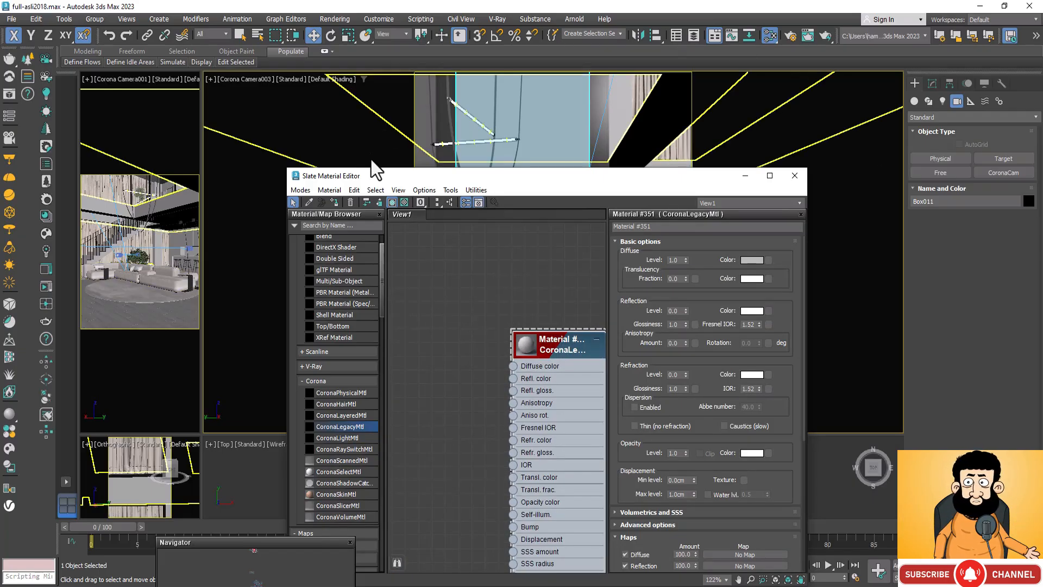
Step: Load the Desktop image d68ca278b727112ca7fd7138f36fb660 as a CoronaBitmap map and connect it to the new material's diffuse color
right_click(436, 295)
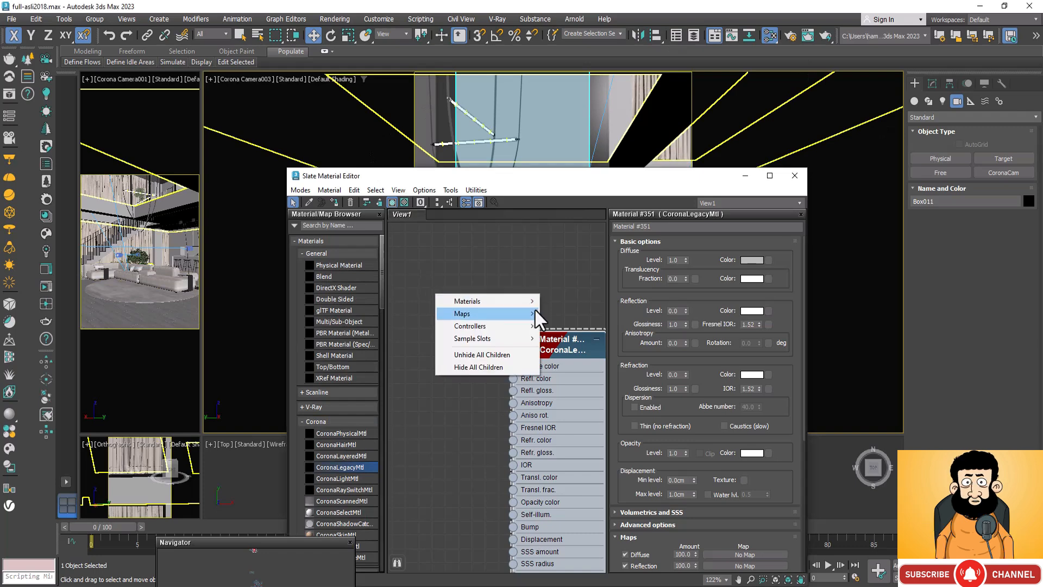
mouse_move(537, 315)
mouse_move(589, 373)
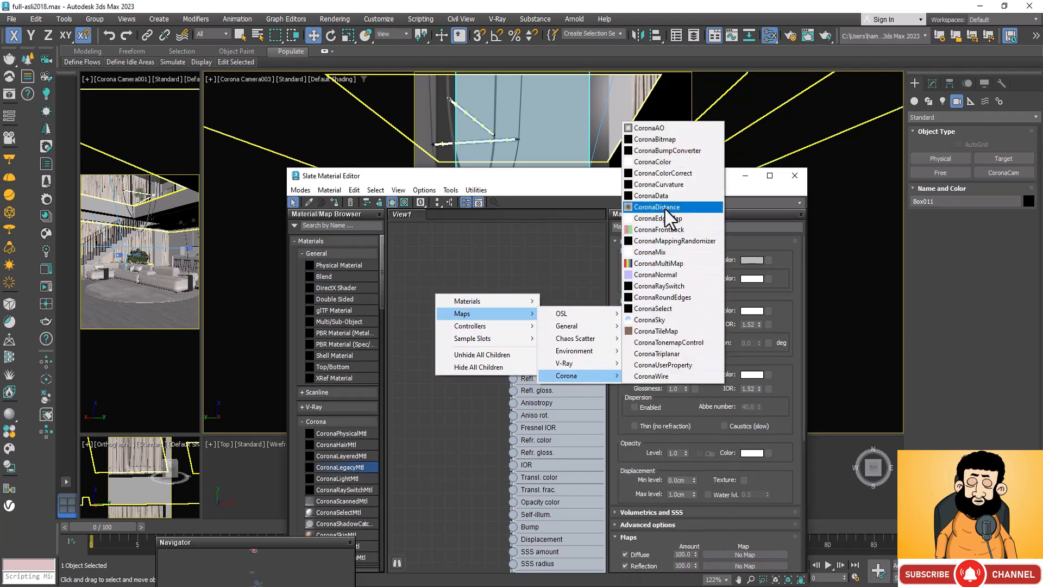
left_click(669, 139)
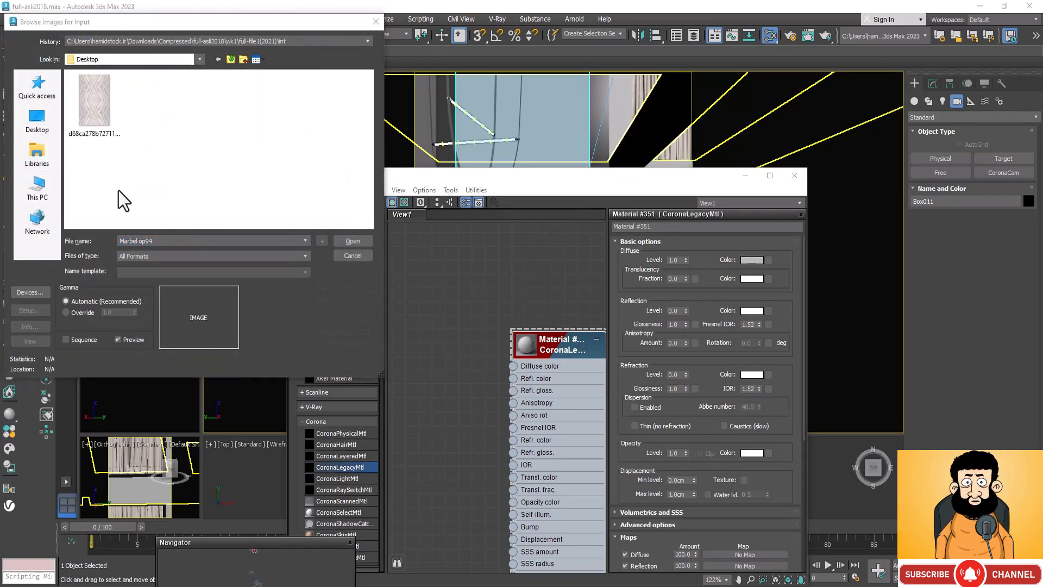
left_click(92, 103)
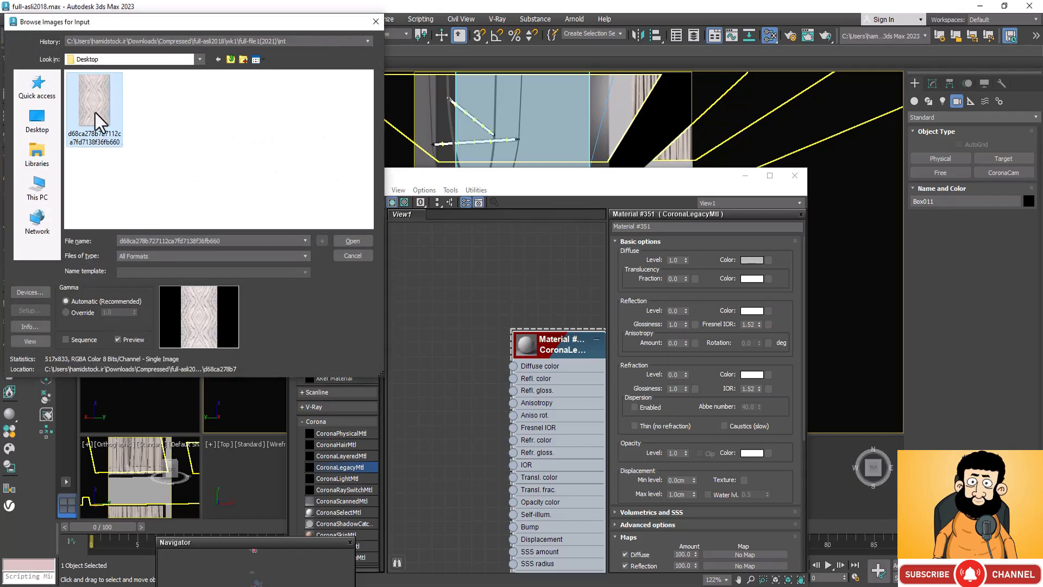
left_click(353, 242)
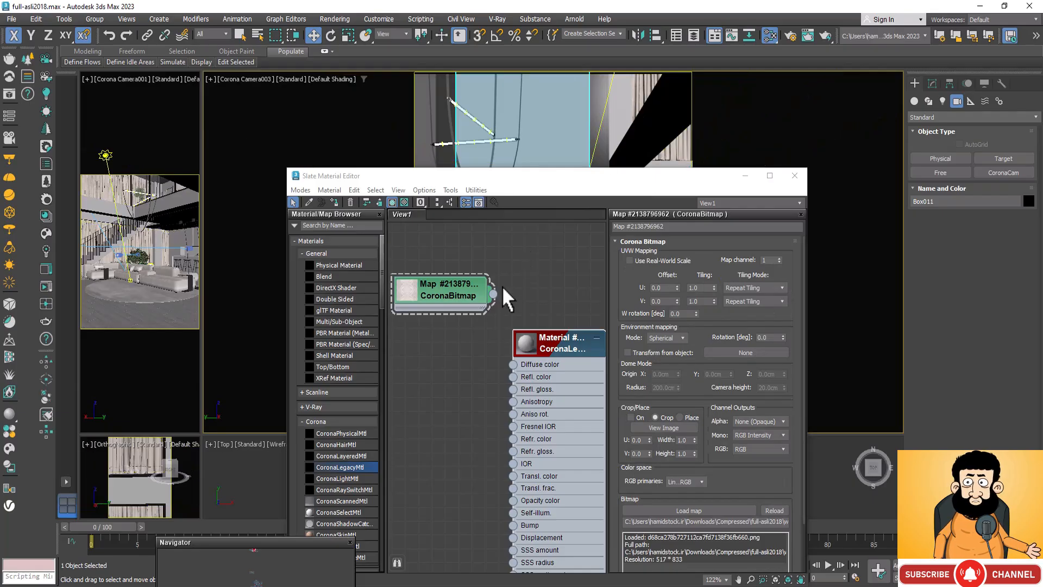
left_click_drag(493, 295, 512, 364)
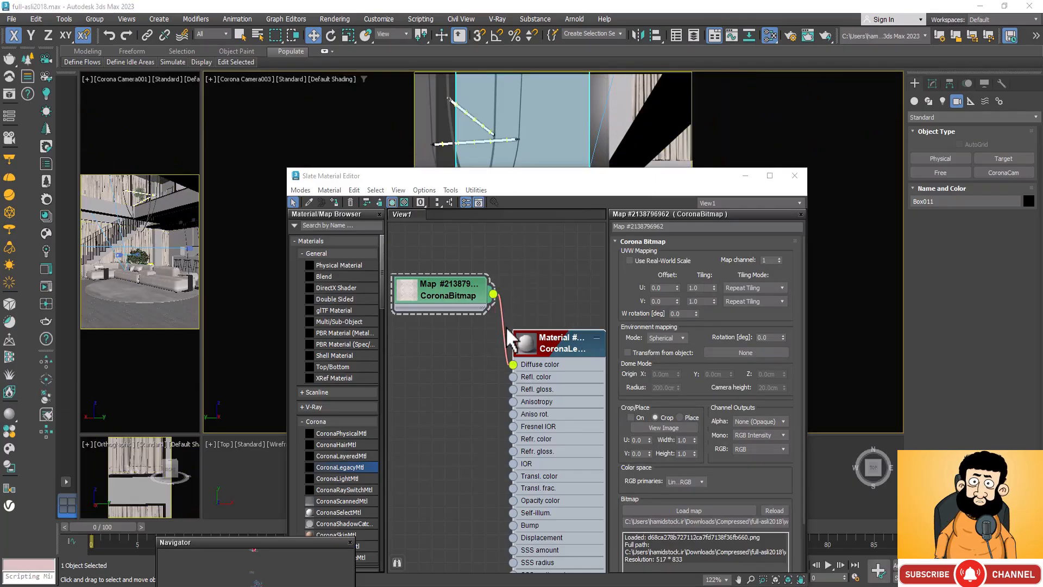
Step: Set the reflection level of the new wall panel material to 1
double_click(568, 357)
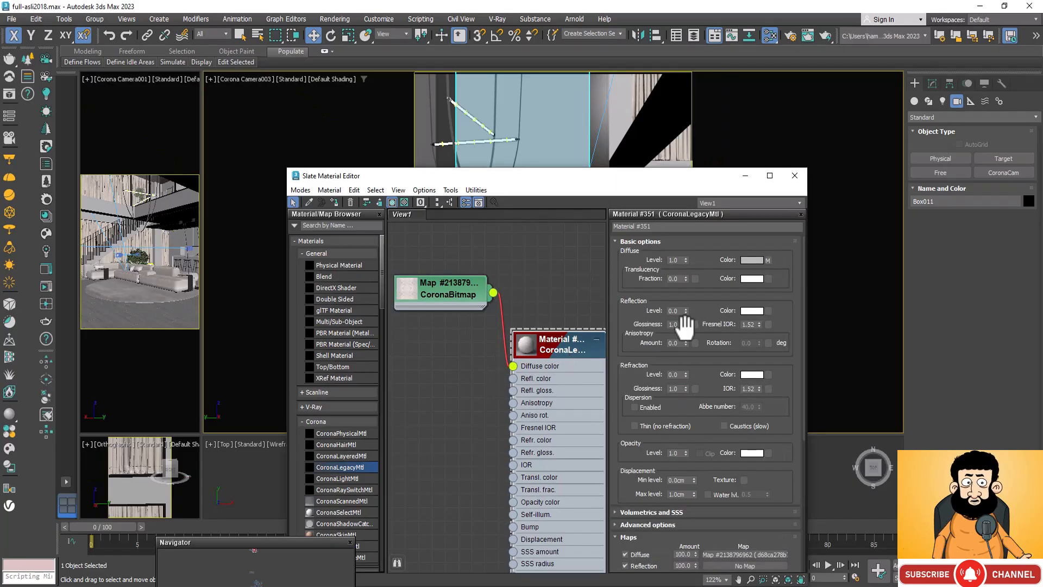
double_click(674, 311)
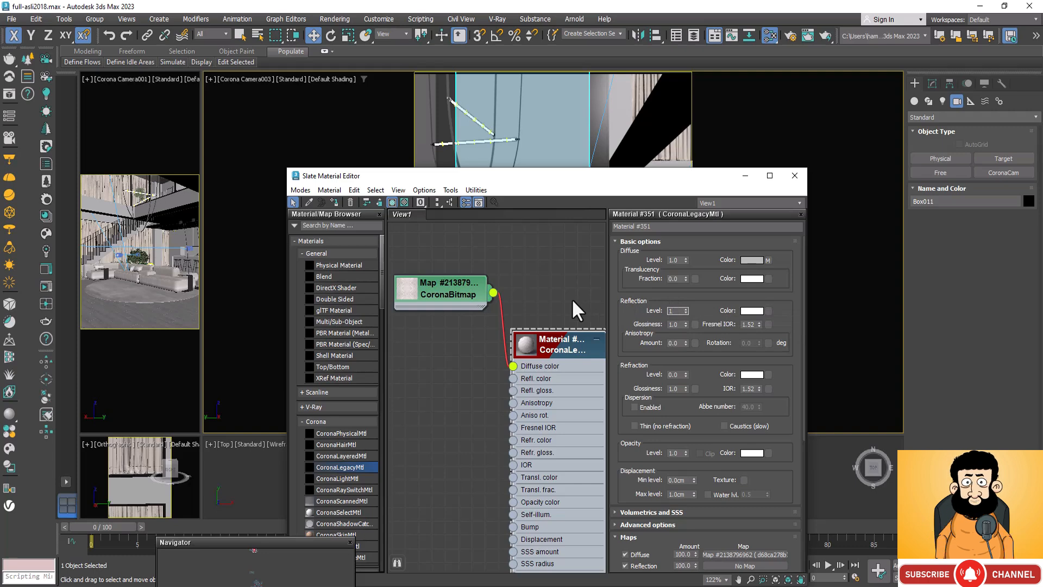
Step: Check the material in an enlarged preview, assign it to the selected wall panel behind the TV and uncover the panel in the viewport
right_click(539, 347)
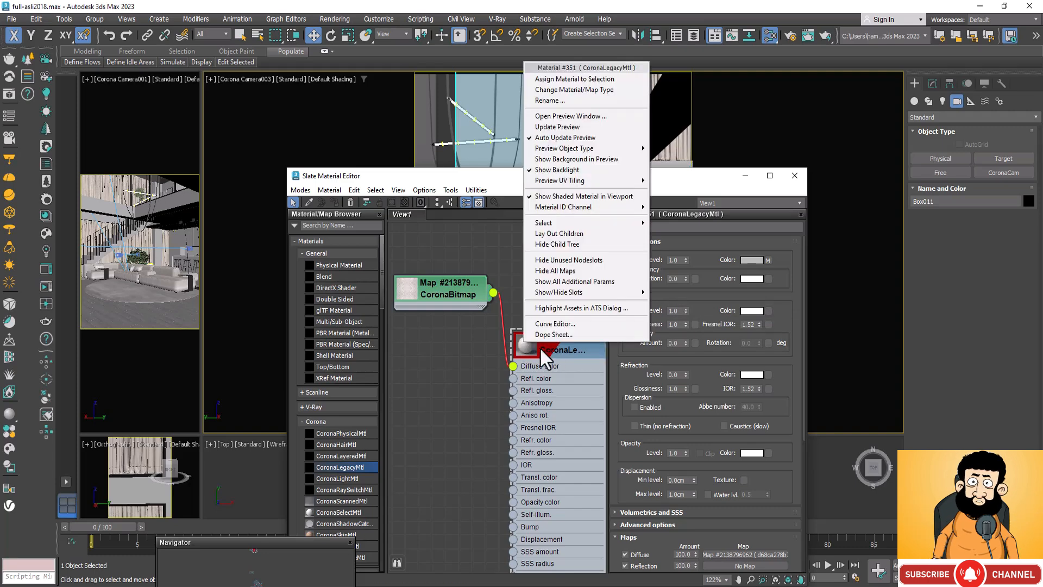
left_click(443, 115)
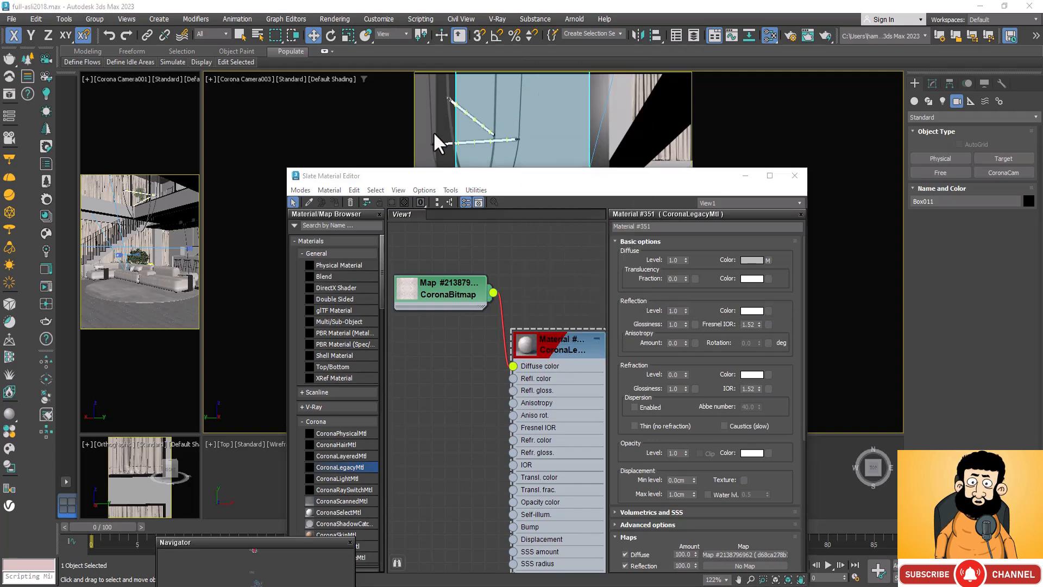
right_click(518, 340)
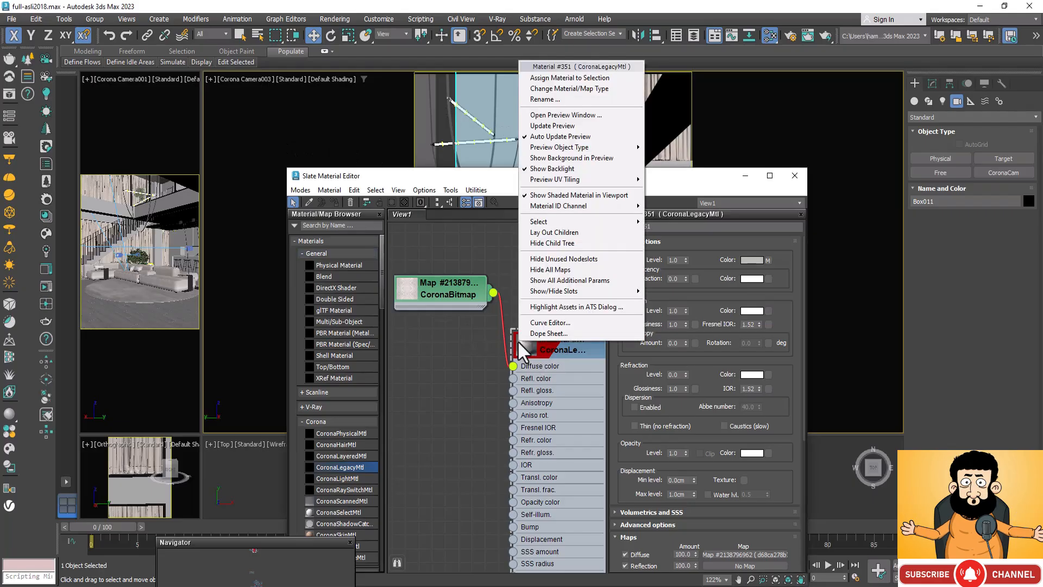
left_click(579, 116)
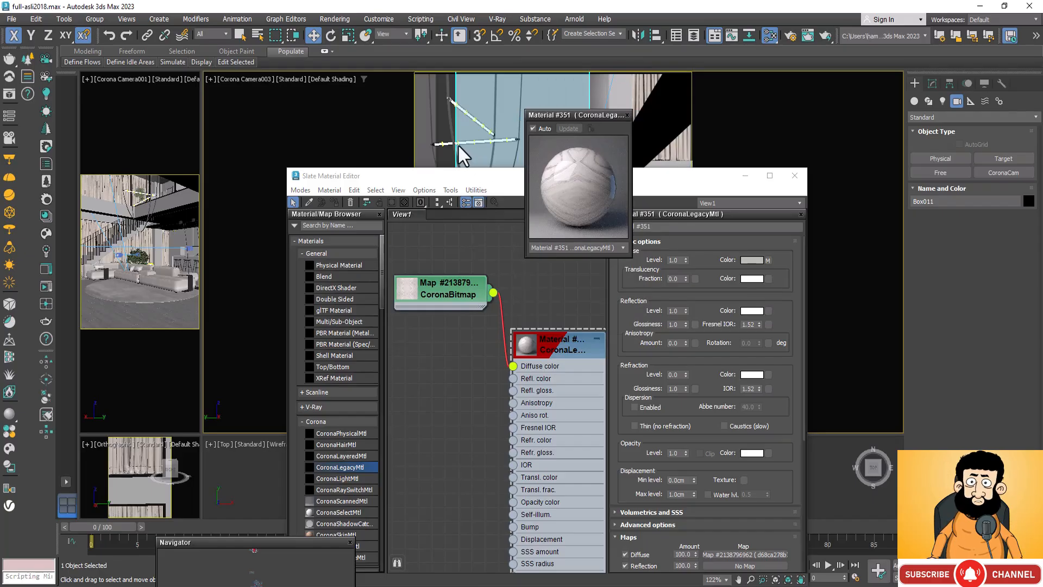
left_click(541, 341)
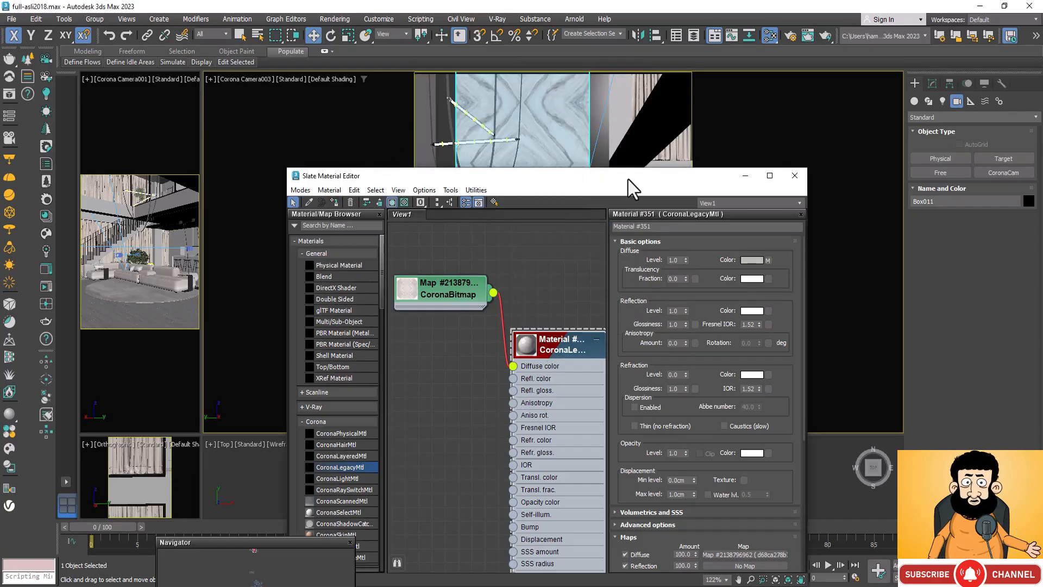
left_click_drag(629, 179, 387, 250)
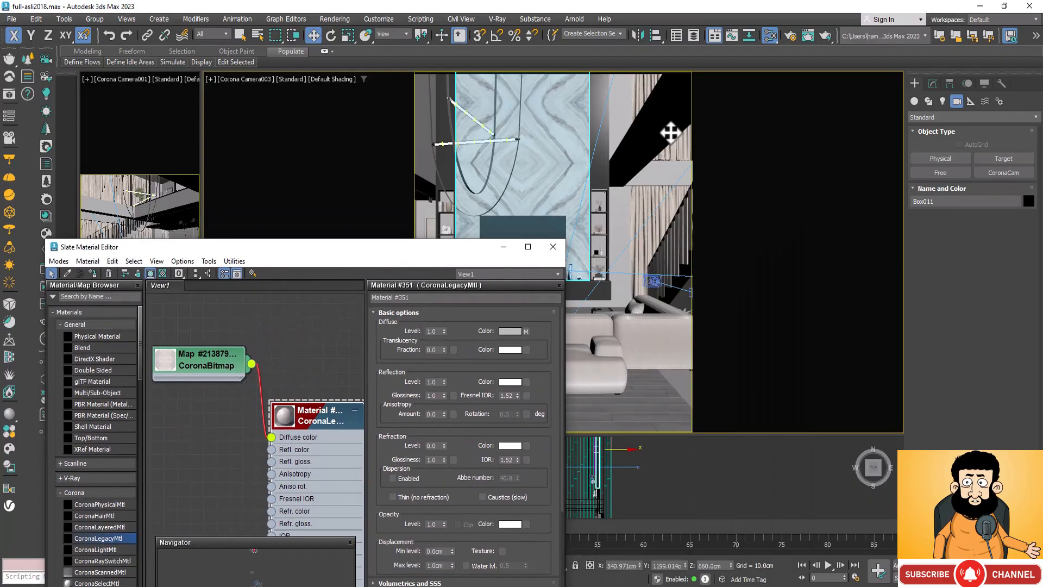
Step: Add another UVW Map modifier to the wall panel and set its mapping to Box
left_click(931, 83)
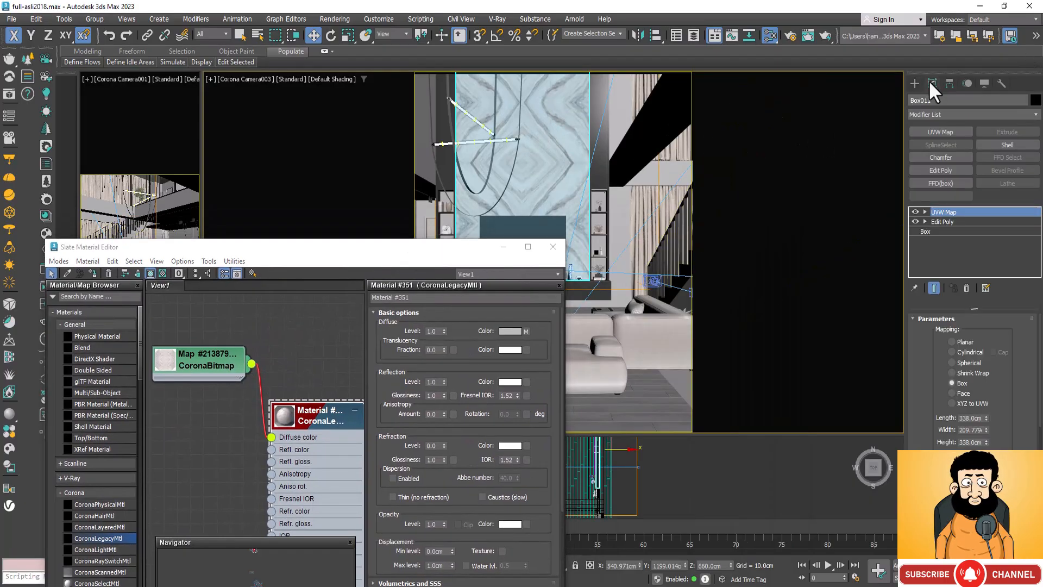
left_click(952, 133)
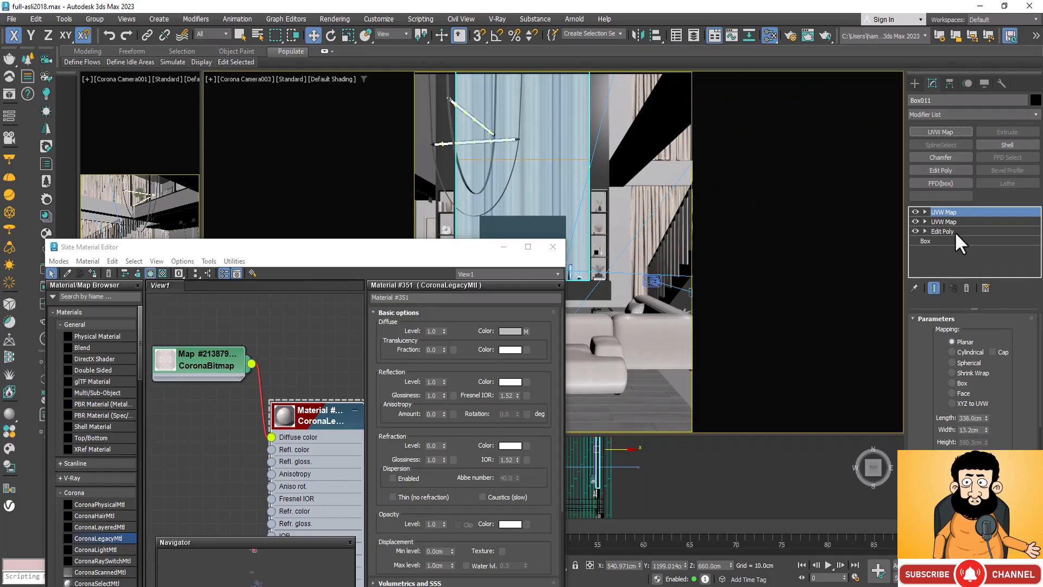
left_click(952, 383)
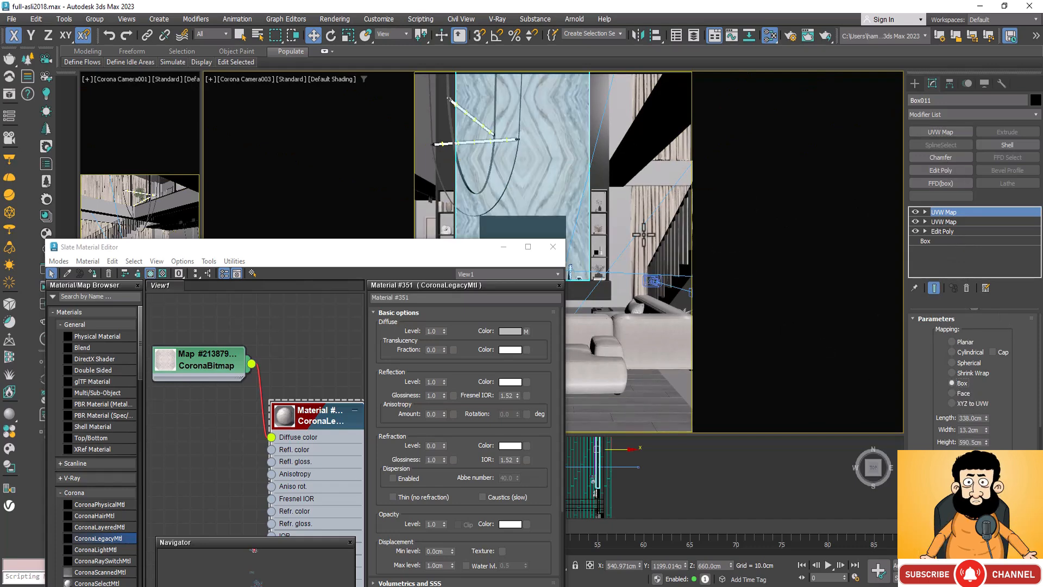
Step: Fit the panel's UVW mapping to the proportions of the Desktop bitmap d68ca278b727112ca7fd7138f36fb660
scroll(1012, 373, "down", 3)
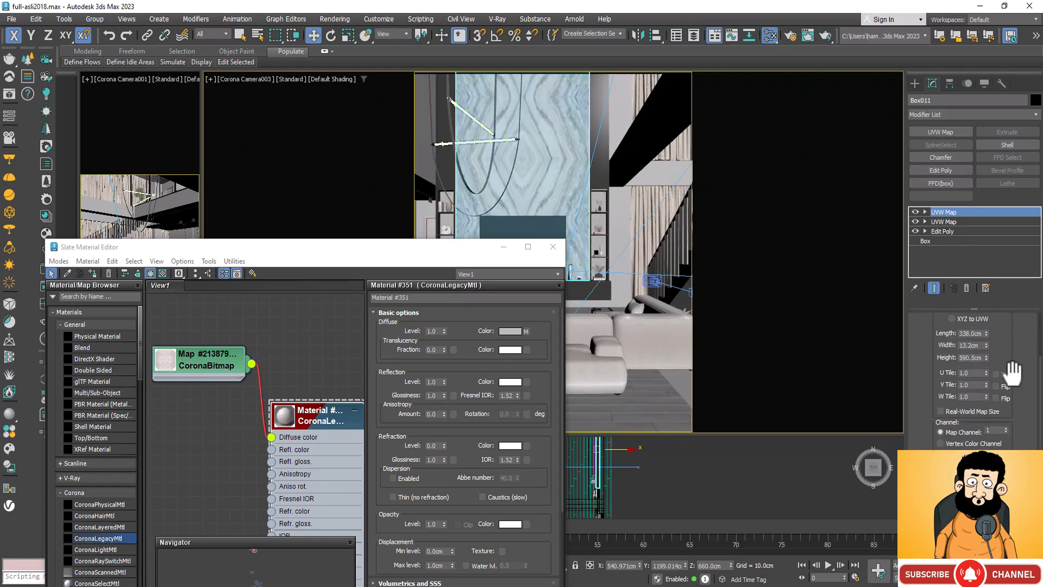
scroll(1012, 372, "down", 2)
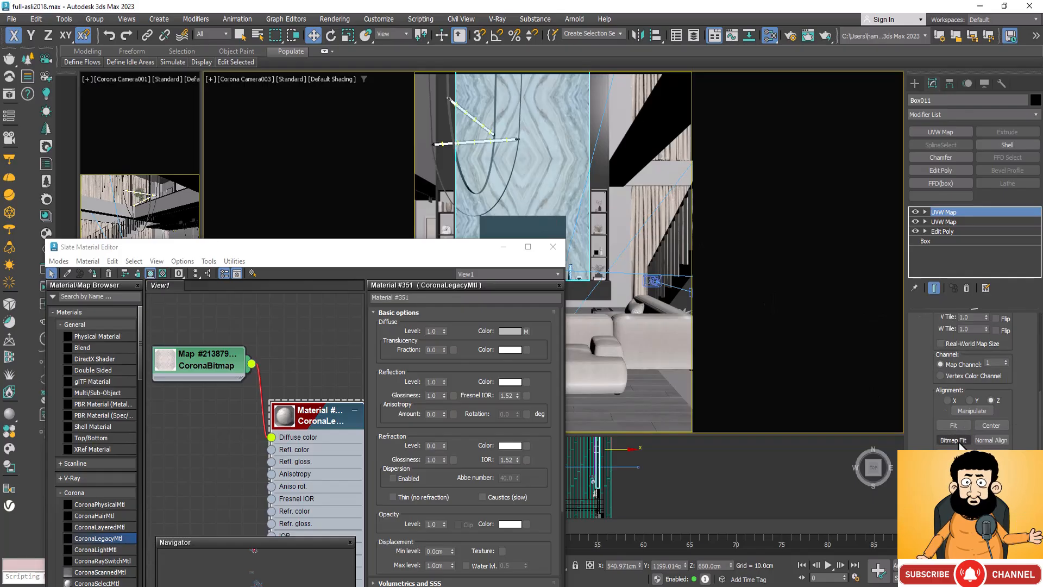
left_click(958, 442)
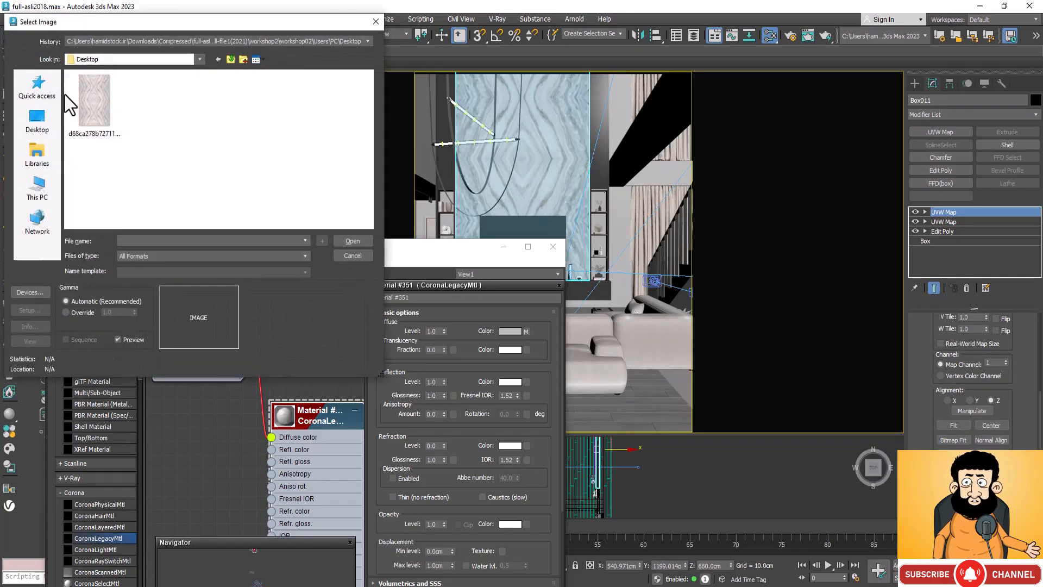
left_click(92, 109)
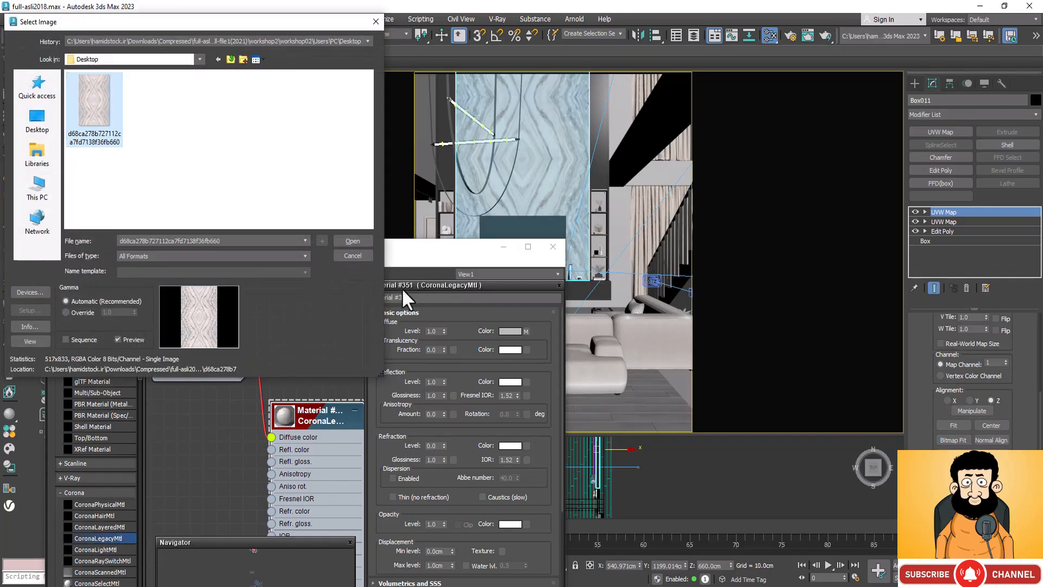
left_click(353, 241)
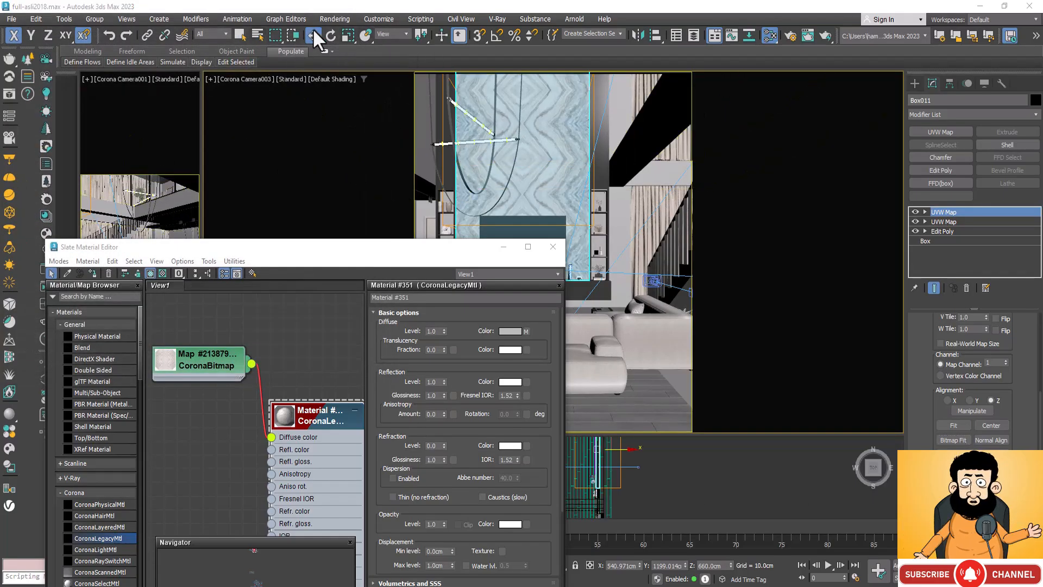
Step: Scale up the gizmo of the panel's topmost UVW Map modifier to slightly enlarge the veined pattern
left_click(348, 35)
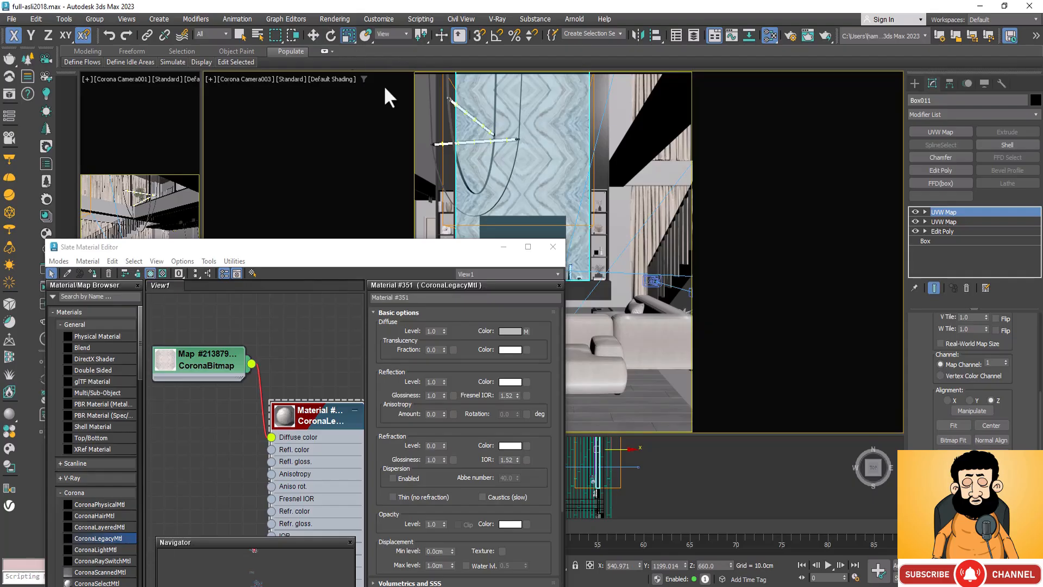
left_click(924, 212)
left_click(943, 221)
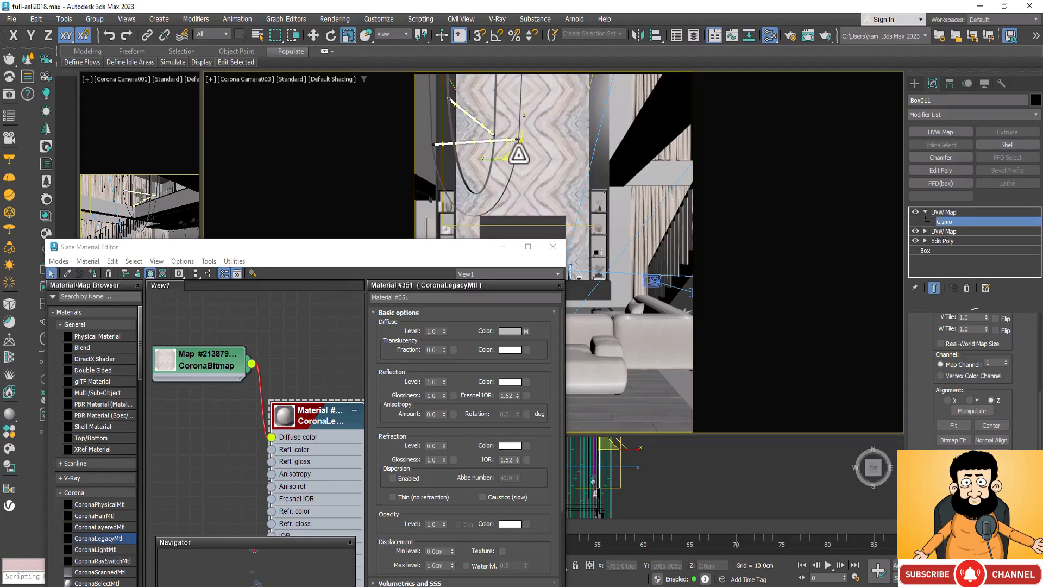
left_click_drag(519, 154, 521, 141)
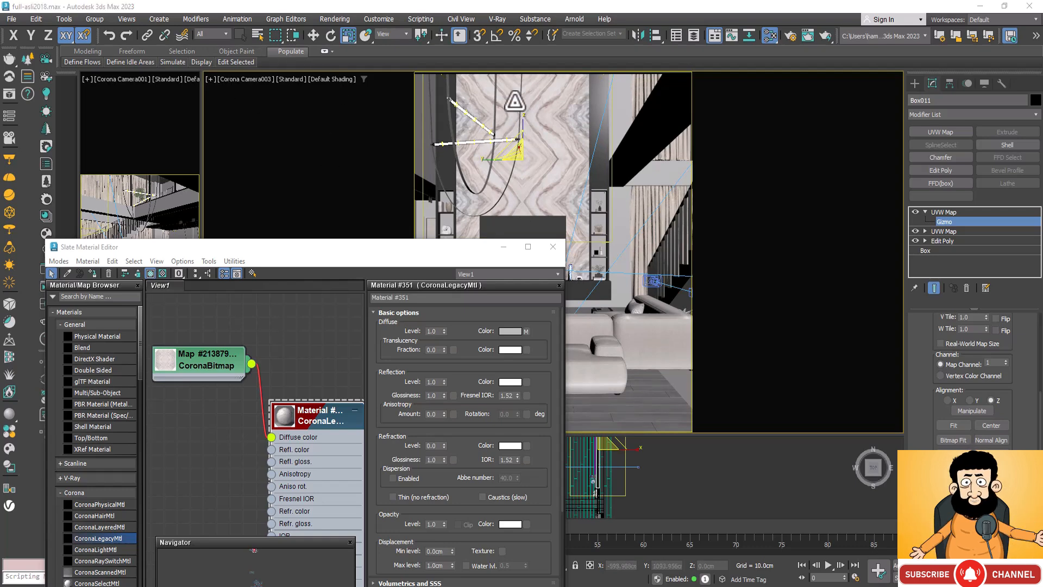
Step: Minimize the Slate Material Editor and select the tall plane of the shelving niche between the TV and the staircase
left_click(506, 249)
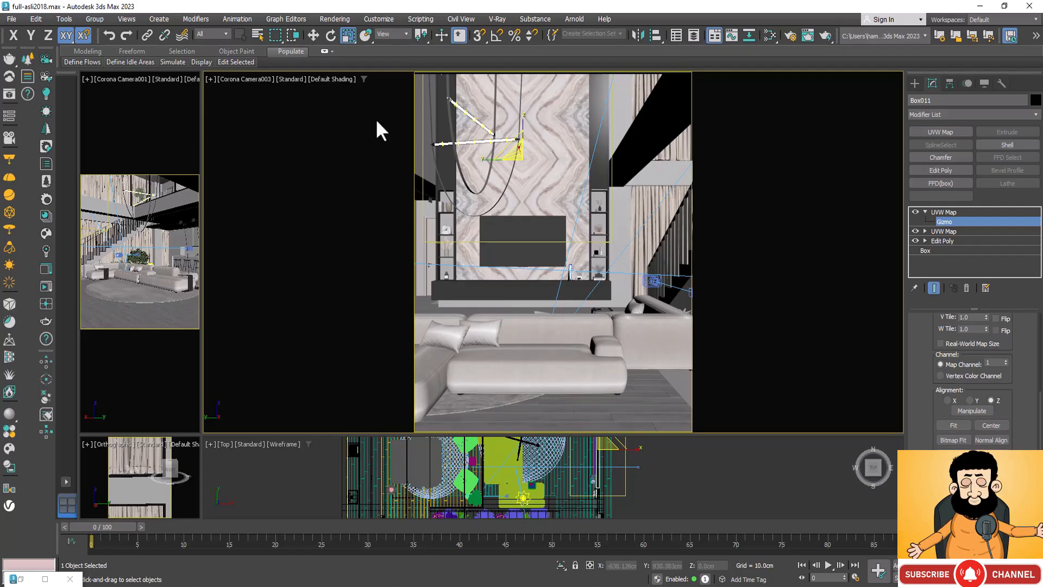
left_click(598, 240)
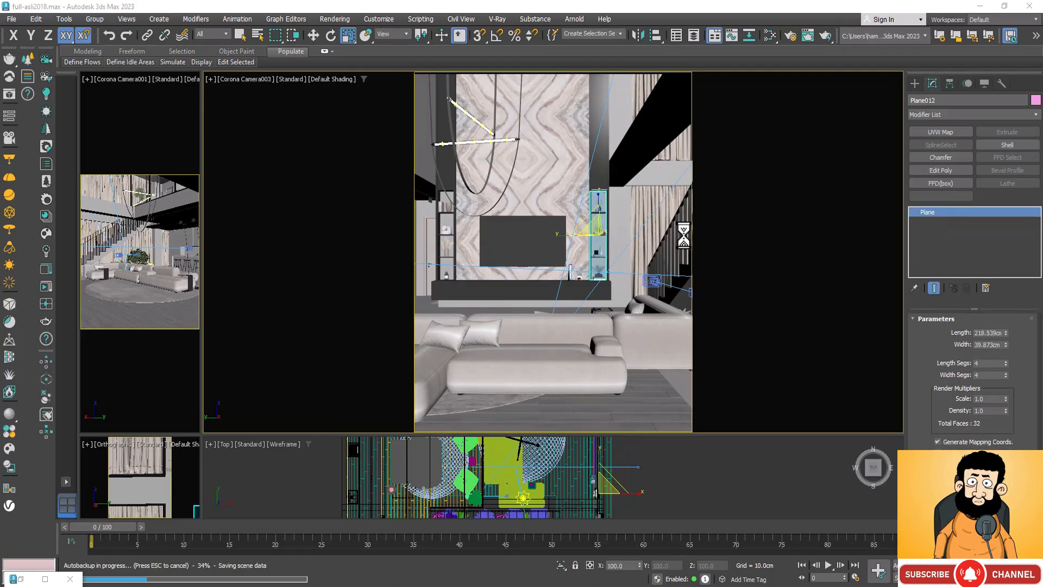
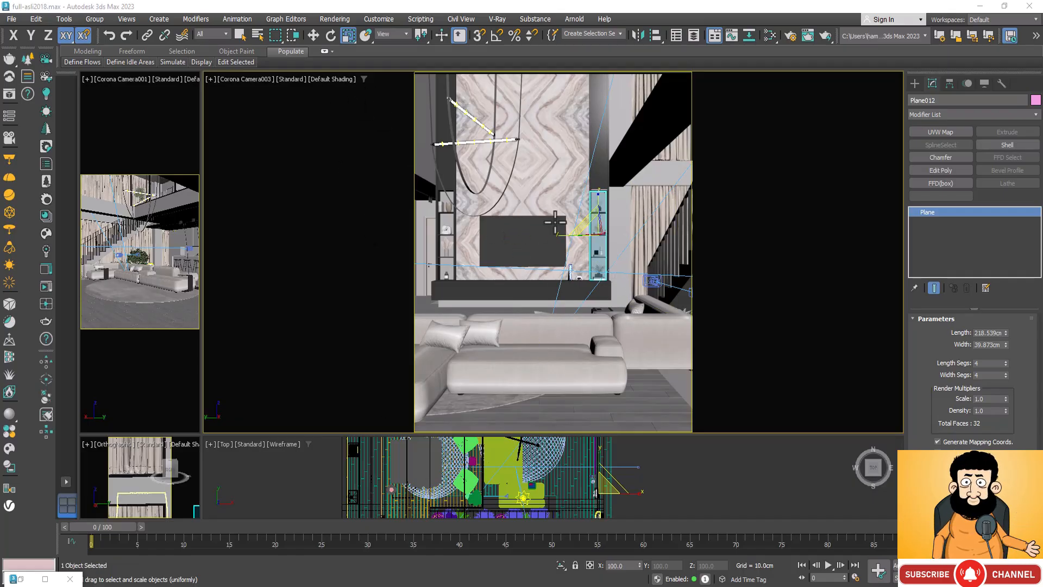
Step: Select the tall niche plane on the side of the TV away from the staircase and create a new CoronaLegacyMtl
left_click(448, 198)
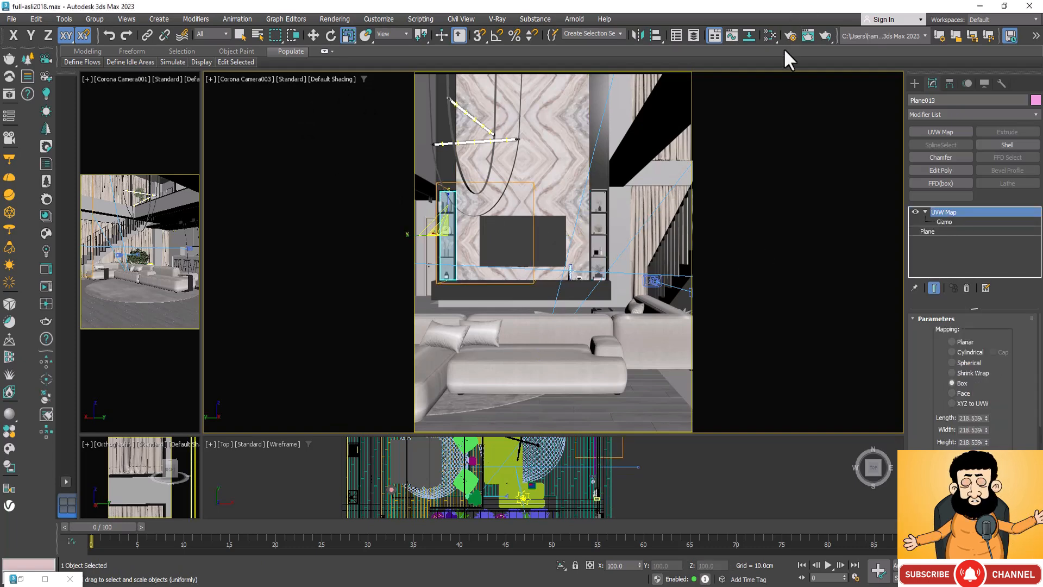
left_click(764, 31)
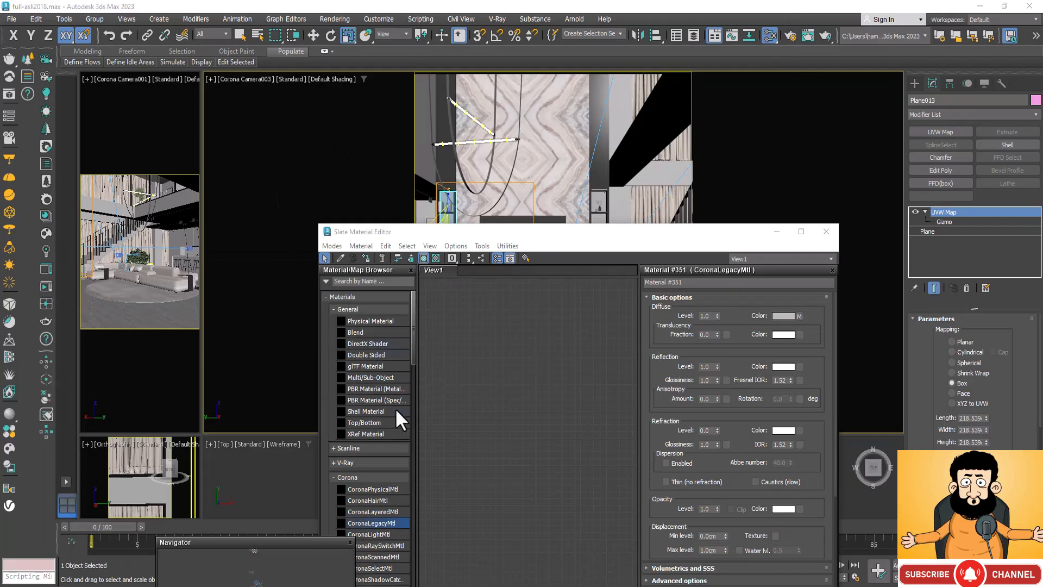
left_click_drag(384, 521, 547, 344)
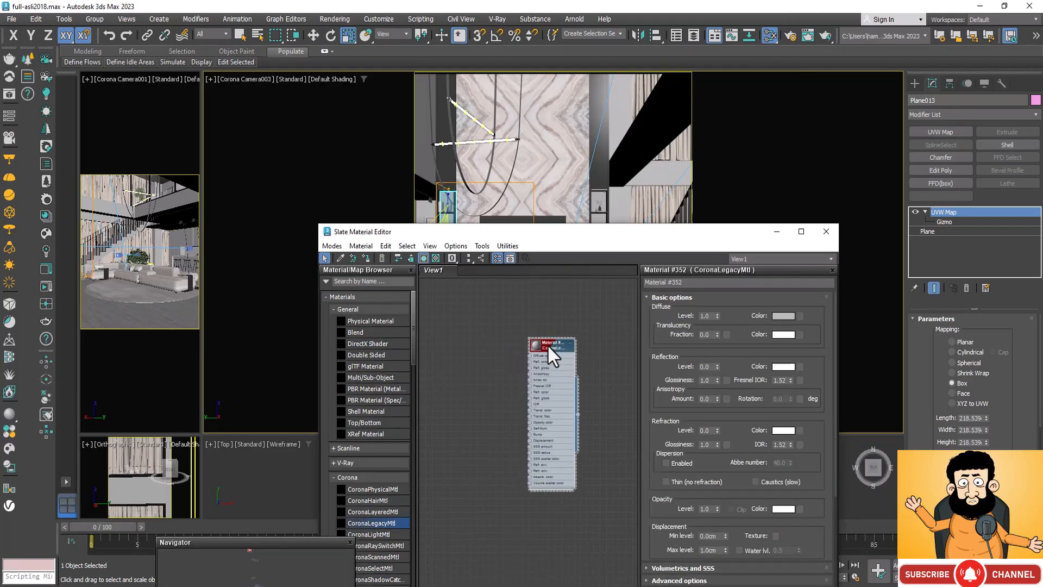
Step: Add a CoronaBitmap map beside the new material and load the Wood fnsjk32 image from the int folder
right_click(486, 328)
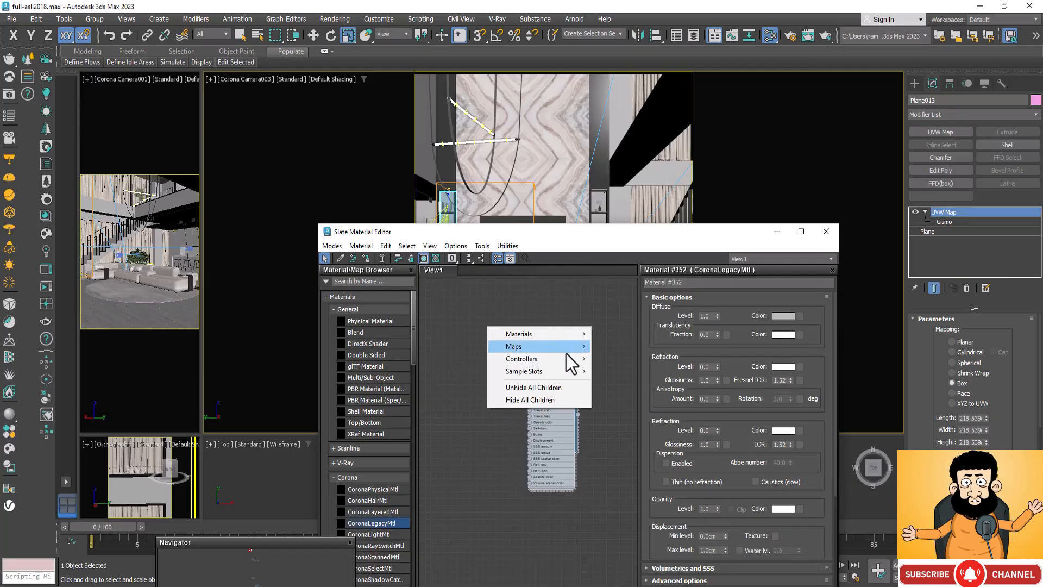
mouse_move(570, 348)
mouse_move(656, 413)
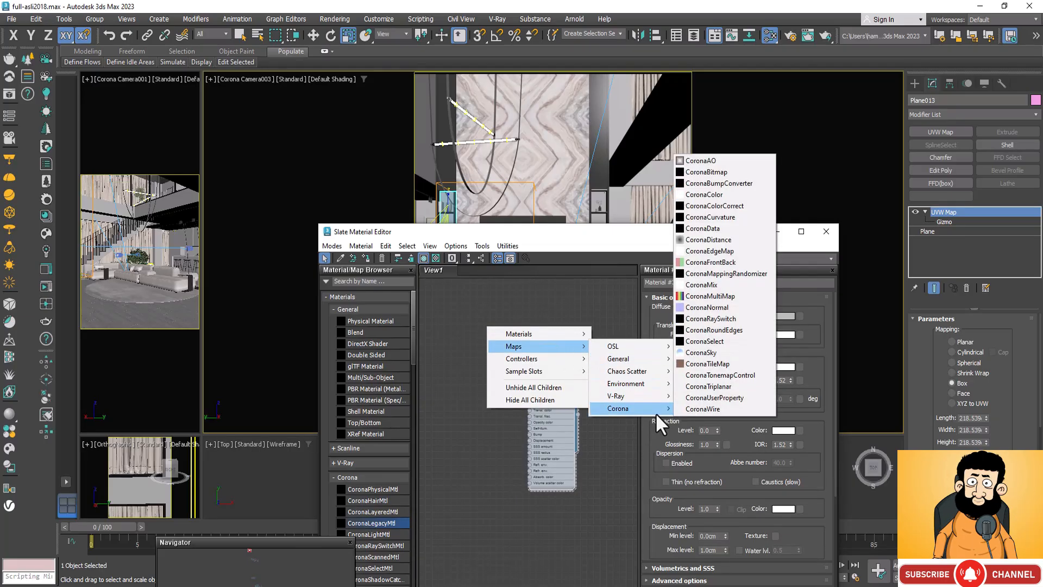
left_click(730, 173)
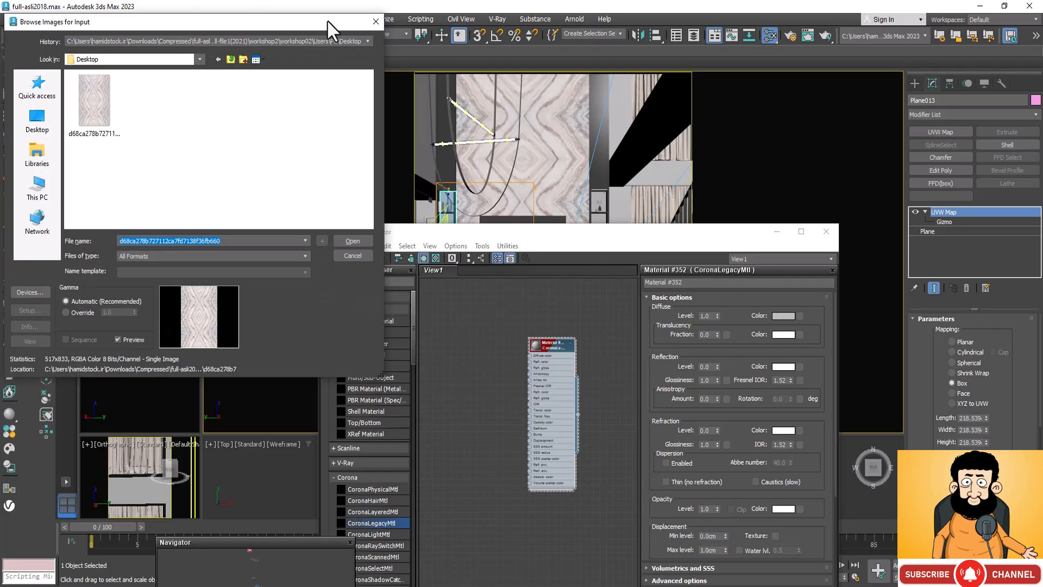
left_click_drag(328, 21, 419, 235)
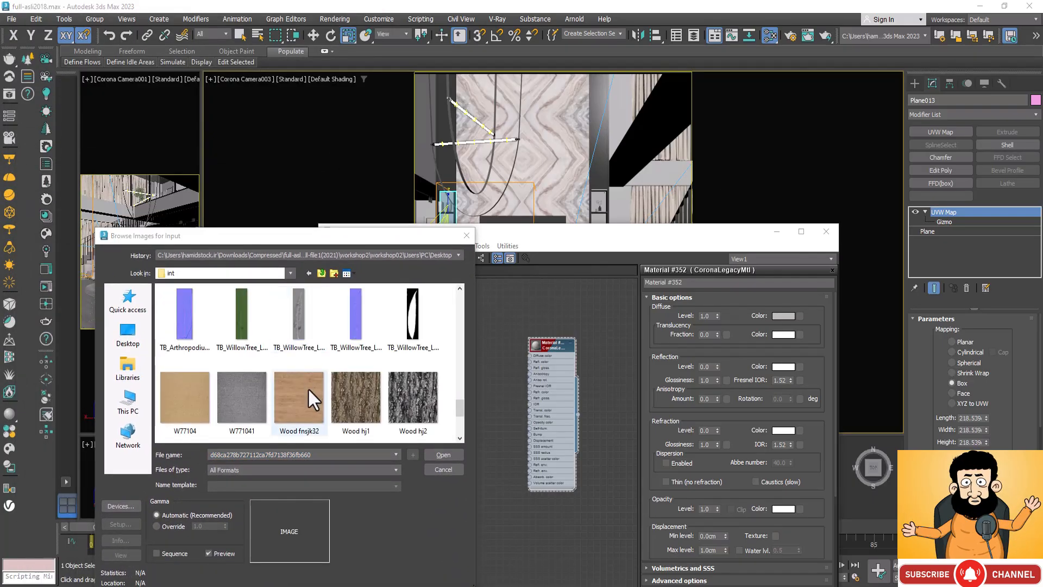
left_click(308, 387)
left_click(440, 453)
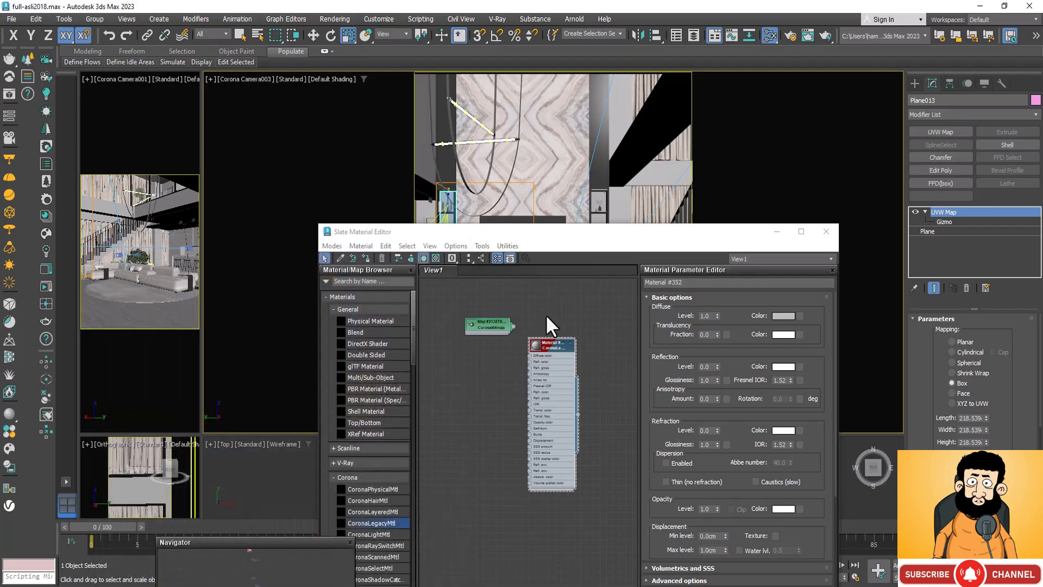
double_click(474, 322)
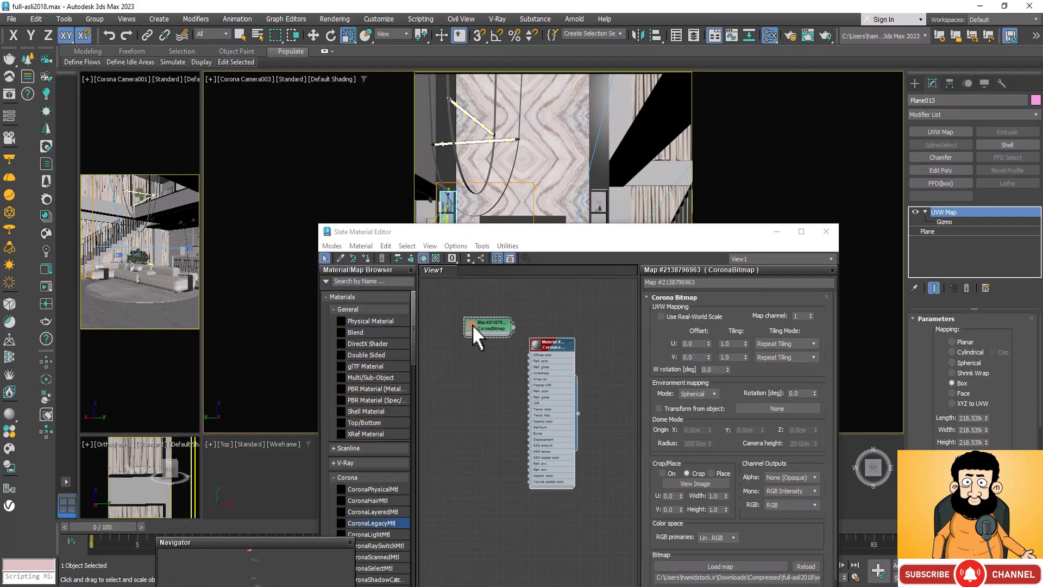
Step: Create a Color Correction map and feed the wood CoronaBitmap into its Map input
scroll(469, 321, "up", 3)
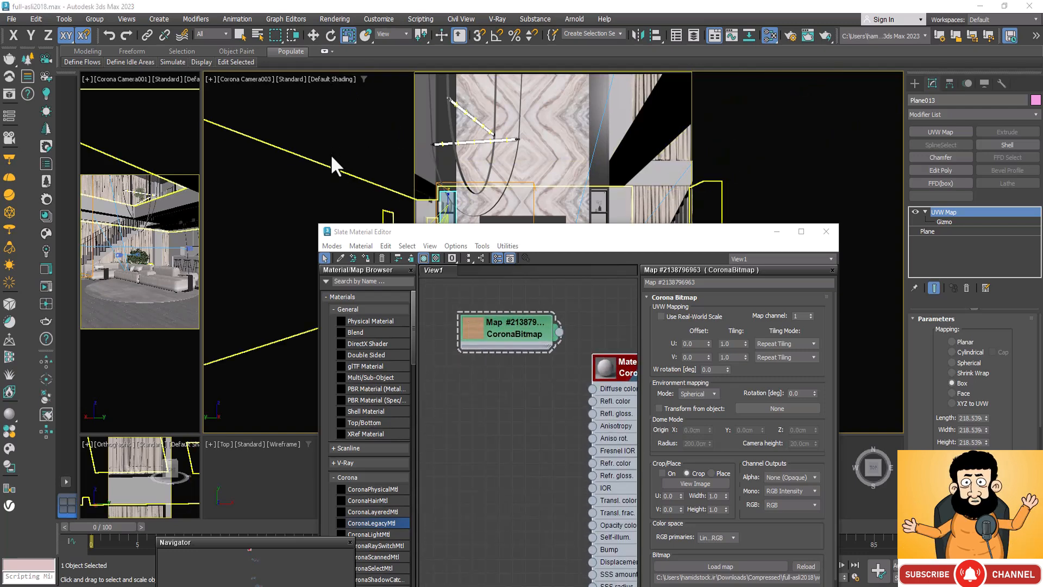
right_click(476, 404)
mouse_move(568, 425)
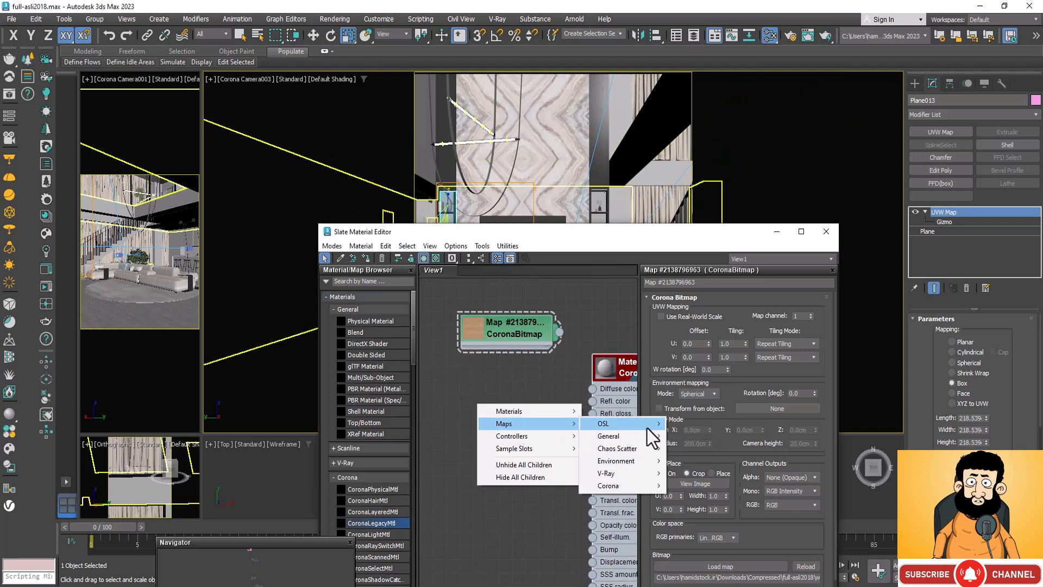
mouse_move(655, 438)
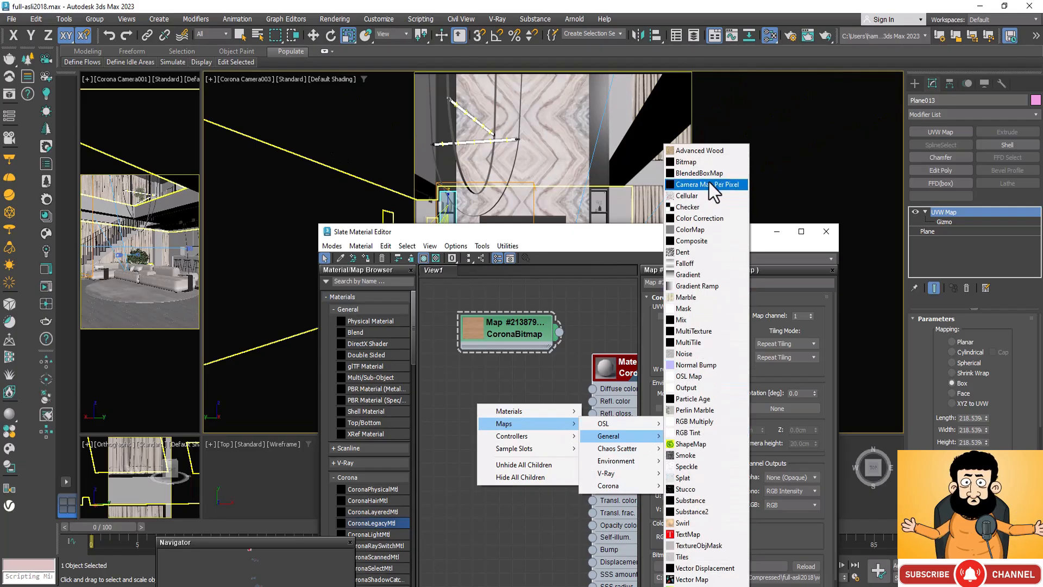
left_click(701, 219)
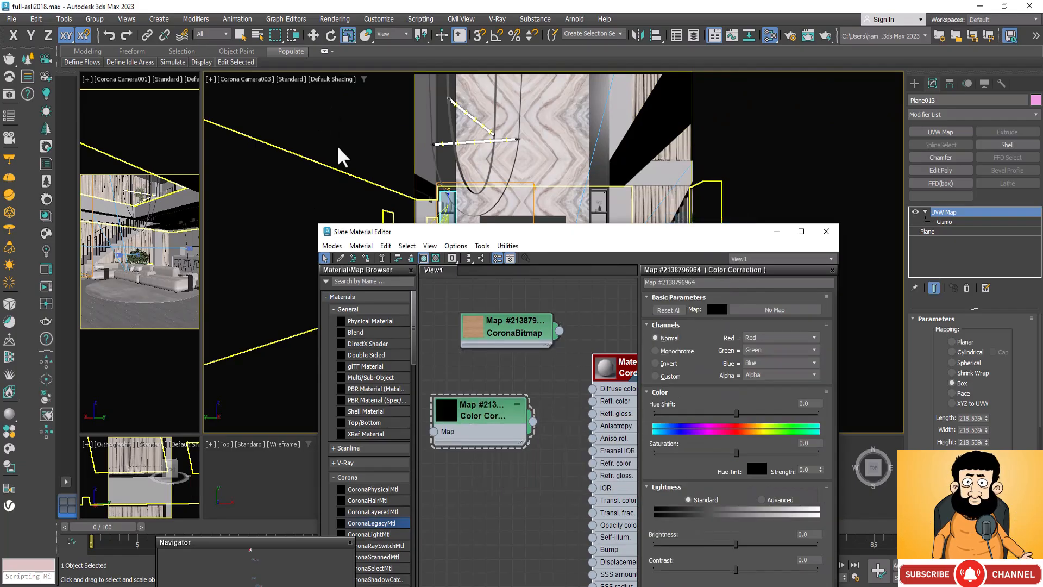
left_click_drag(489, 424, 542, 411)
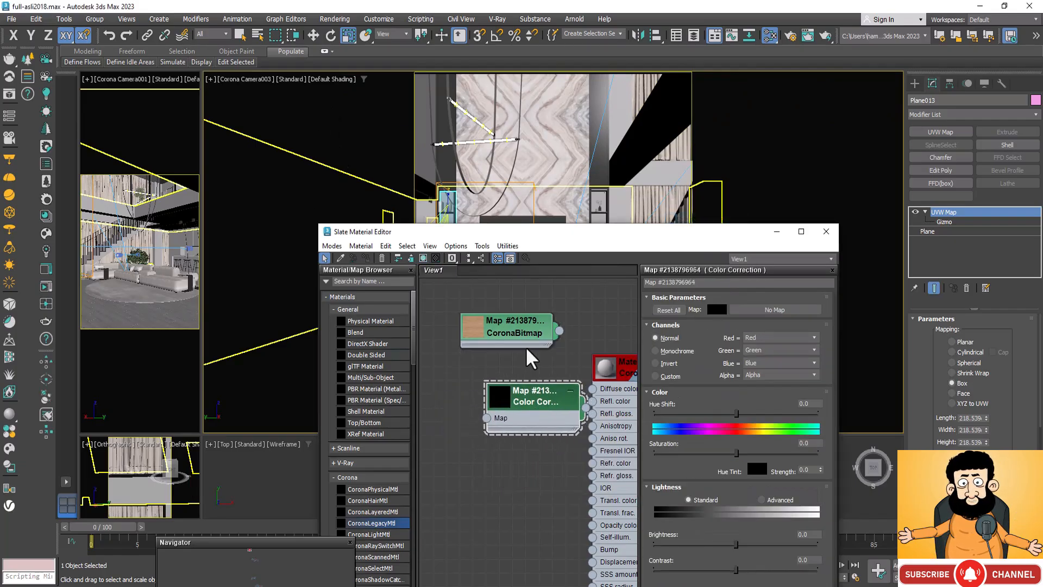
left_click_drag(535, 333, 487, 417)
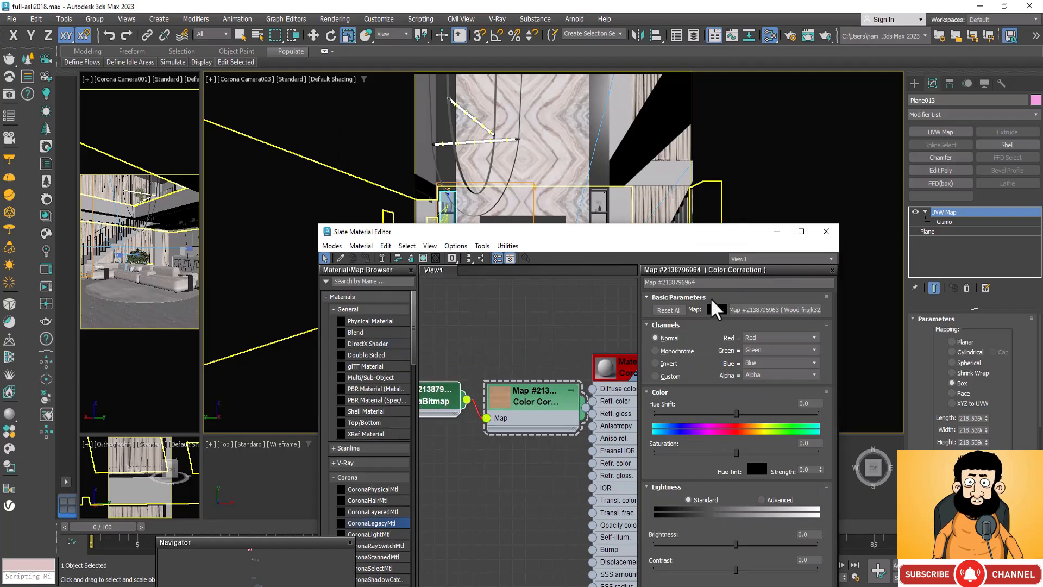
Step: Lower the Color Correction saturation to about -61.462 and connect its output to the new material's Diffuse color
left_click(793, 232)
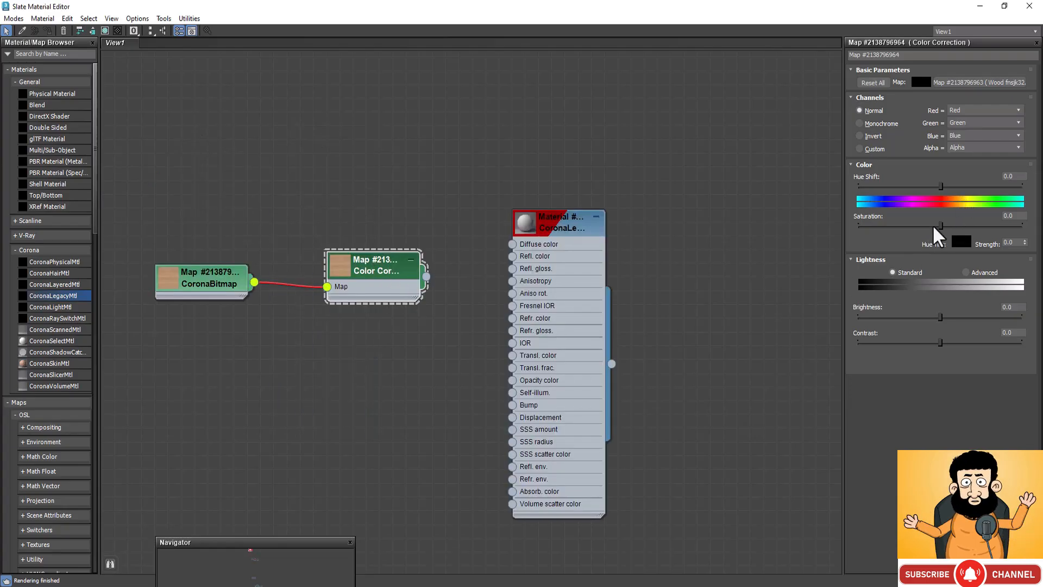
left_click_drag(934, 226, 913, 230)
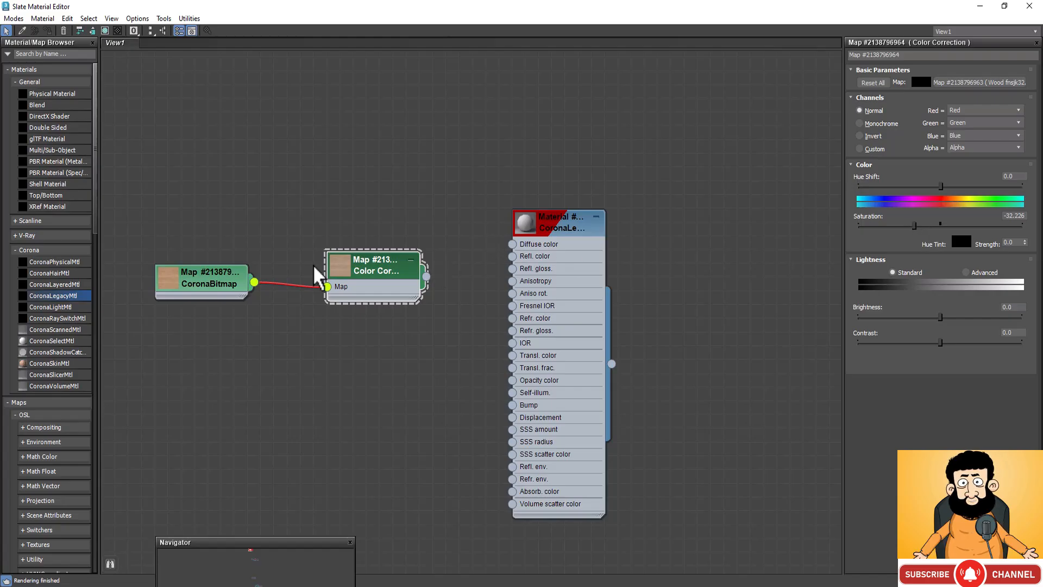
left_click_drag(915, 226, 890, 226)
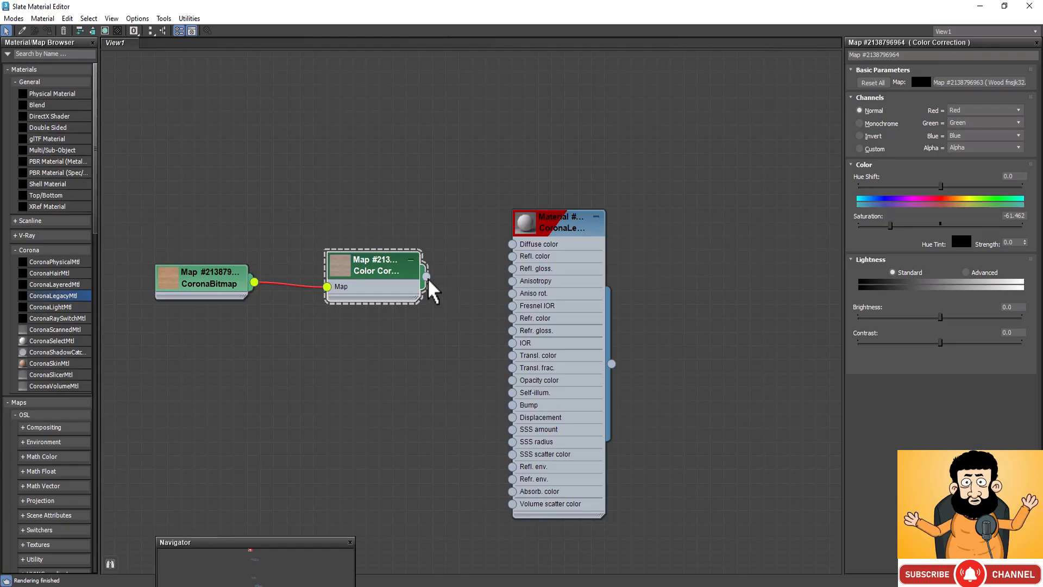
left_click_drag(427, 277, 513, 256)
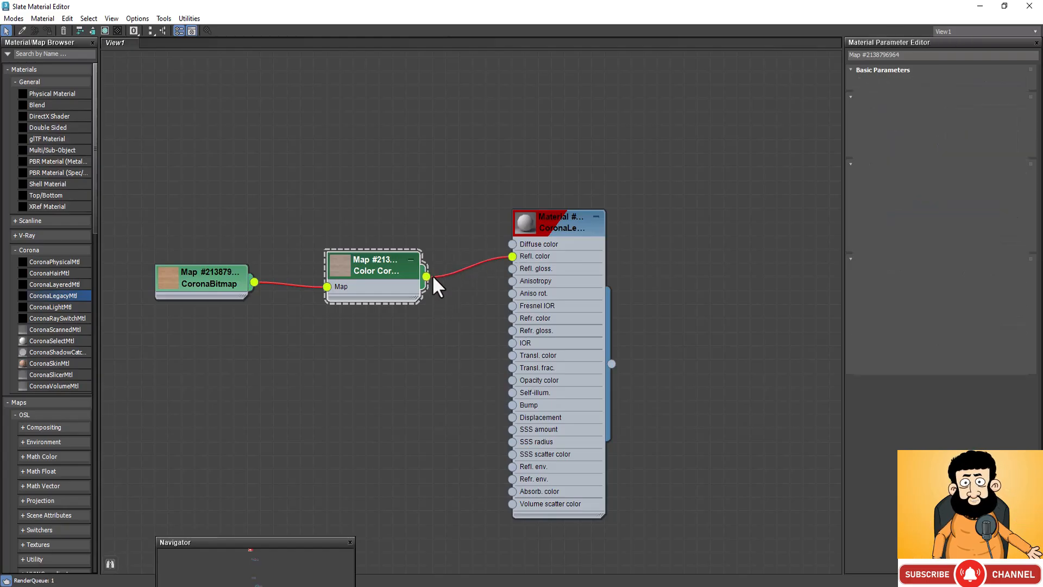
left_click_drag(428, 275, 443, 313)
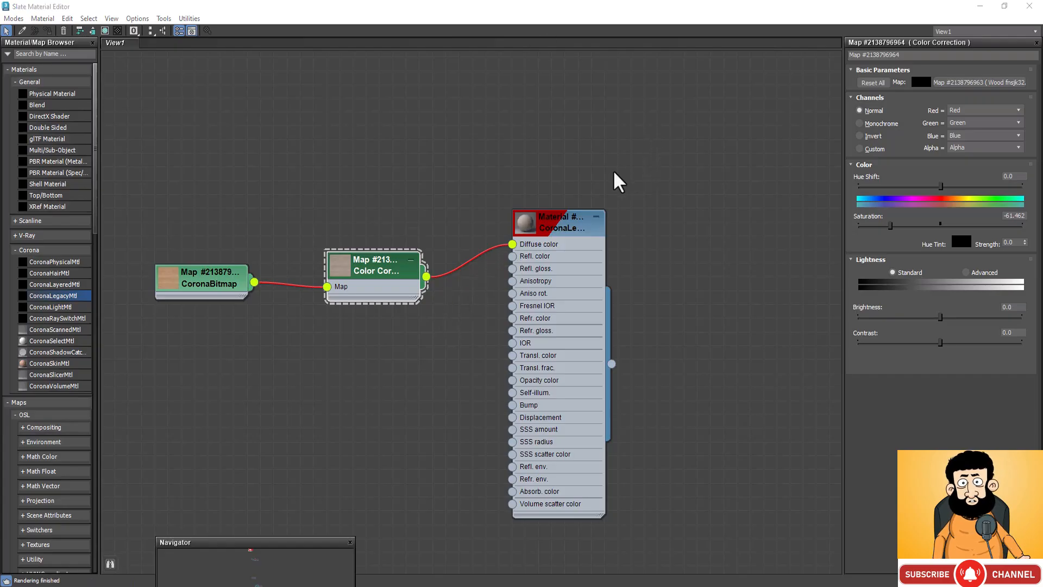
Step: Set the wood material's reflection level to 1.0 and its reflection glossiness to 0.6
double_click(552, 226)
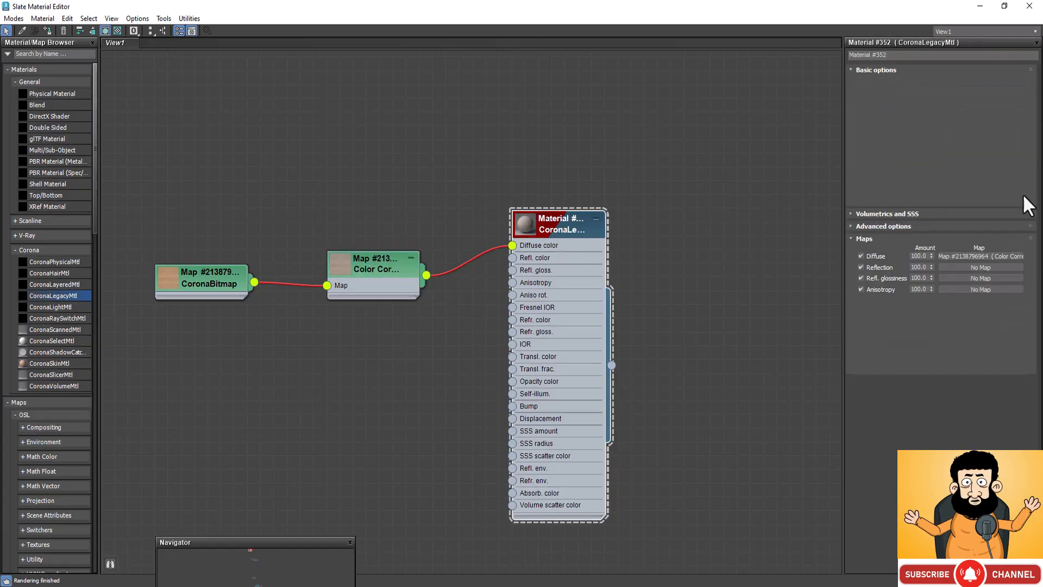
left_click(908, 139)
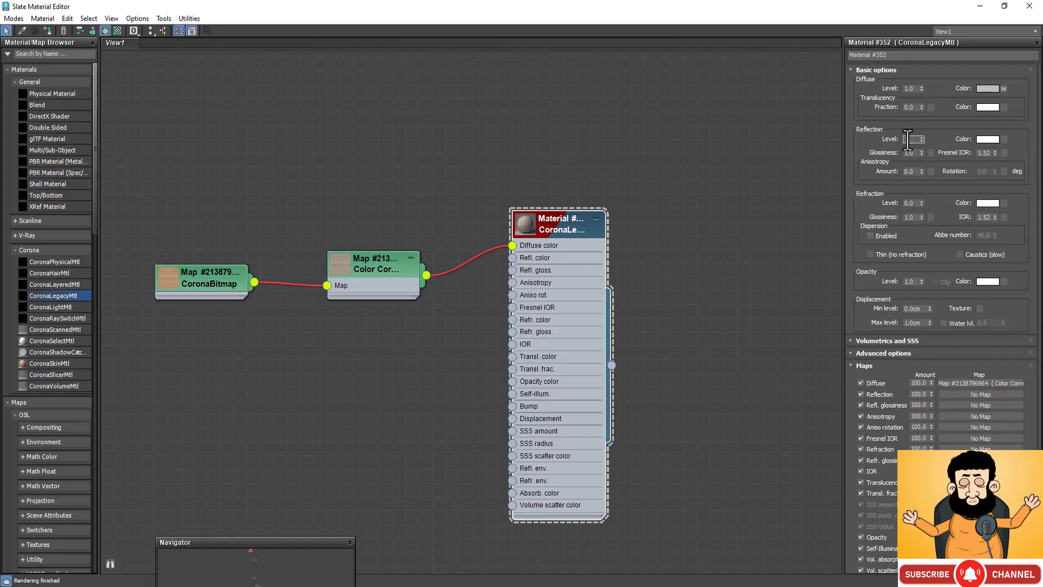
type("1")
left_click(909, 152)
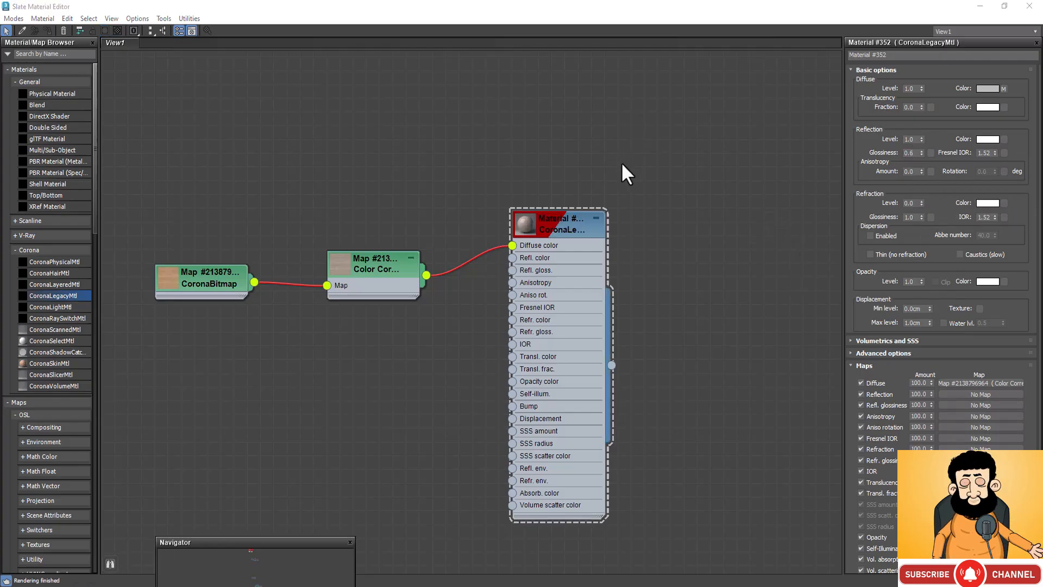
Step: Shrink the Slate Material Editor off the niches, add the staircase-side niche plane to the selection and assign the wood material
left_click(539, 226)
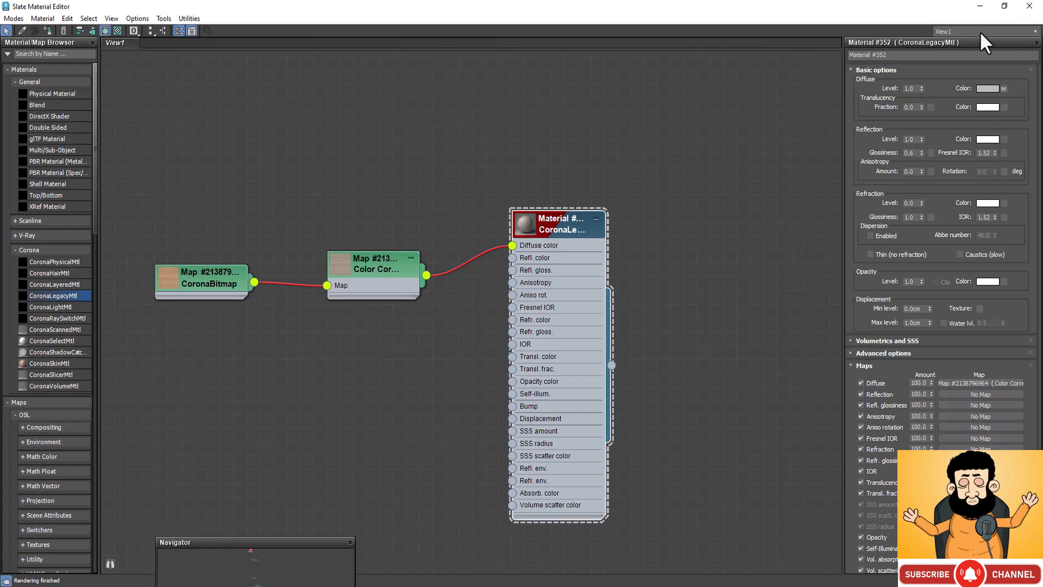
left_click(1004, 7)
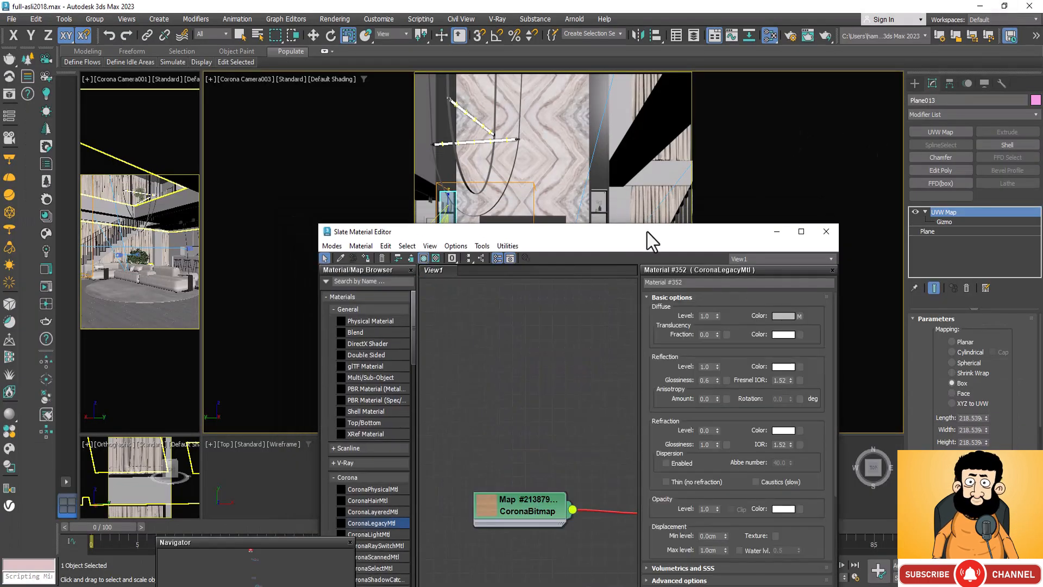
left_click_drag(647, 233, 624, 300)
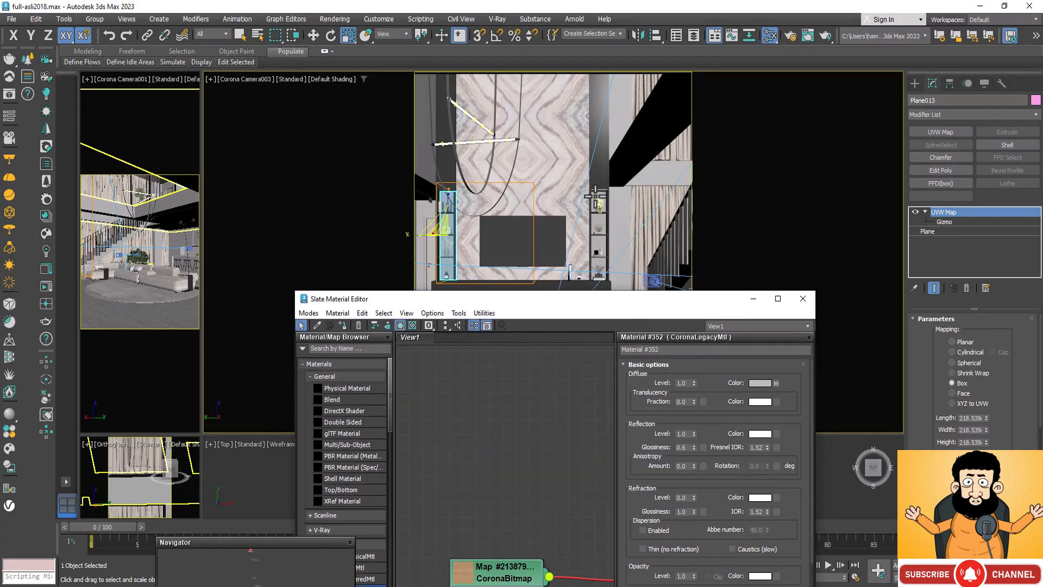
left_click(598, 224, "ctrl")
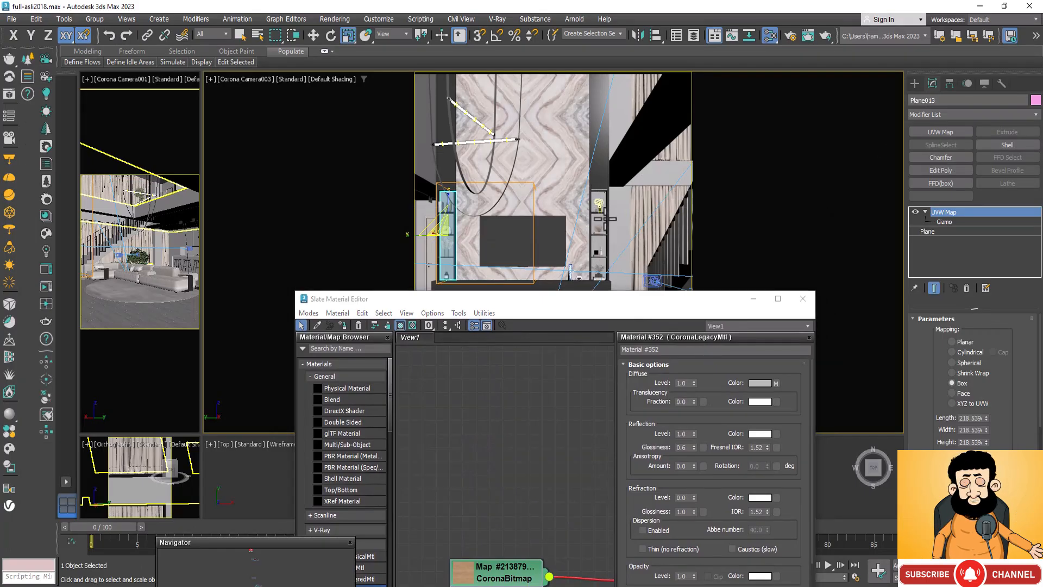
left_click(602, 216, "ctrl")
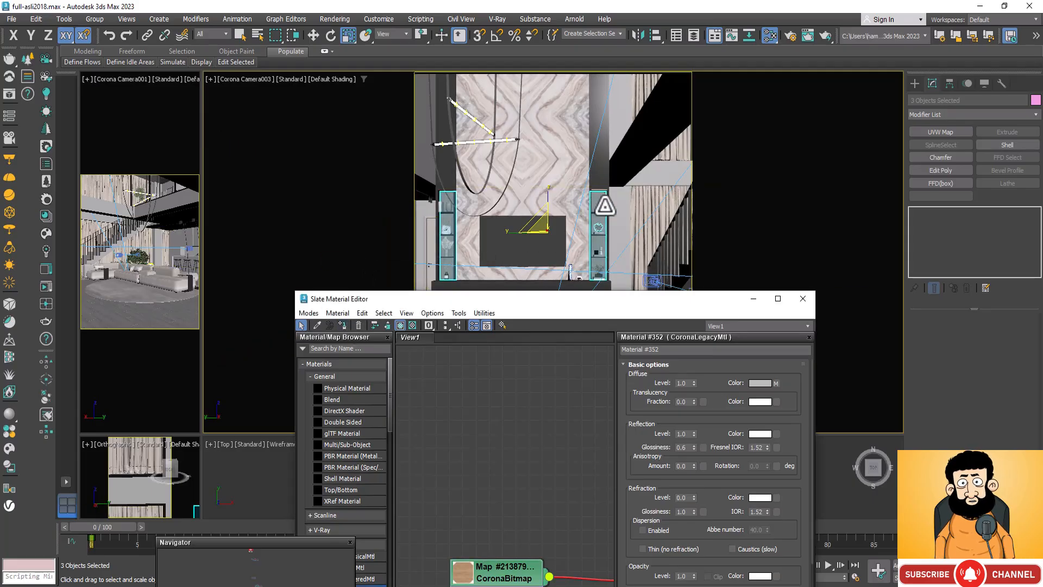
Step: Select only the niche plane nearest the staircase and add a UVW Map modifier with Box mapping
left_click(618, 176)
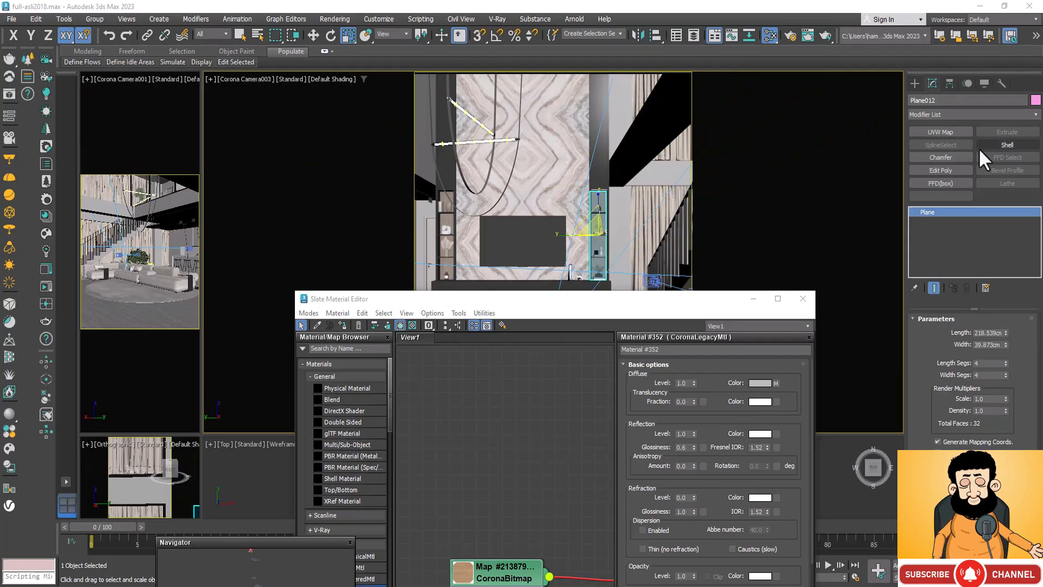
left_click(941, 132)
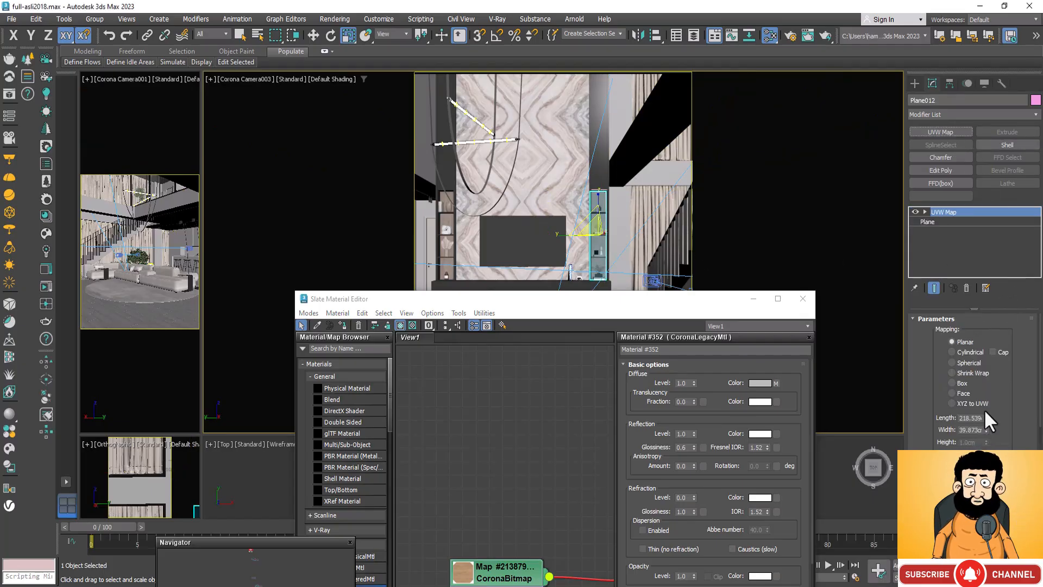
left_click(953, 383)
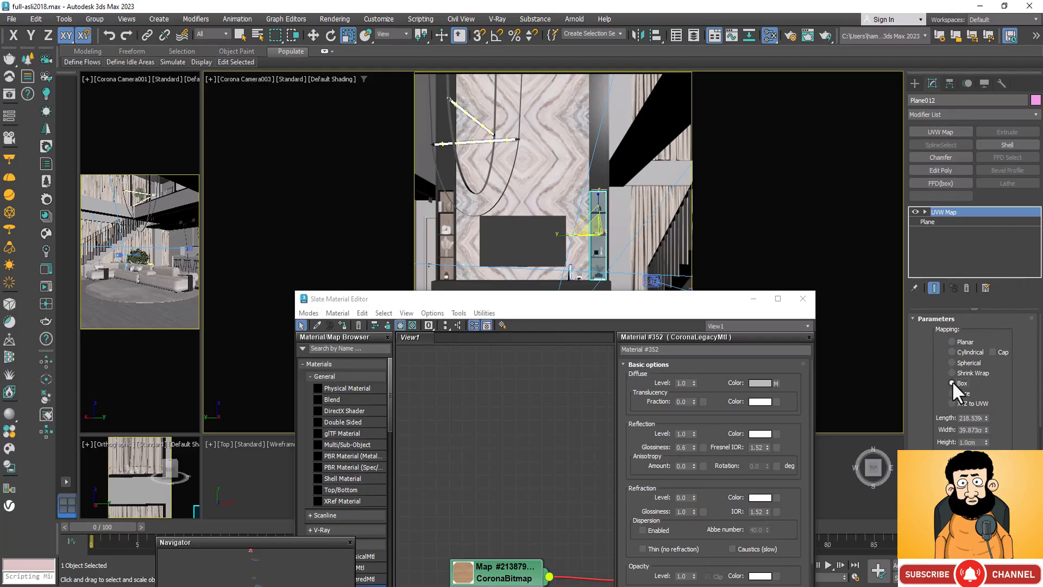
Step: Minimize the Slate Material Editor and bitmap-fit the staircase-side niche plane's UVW Map to the Wood fnsjk32 image
left_click(754, 300)
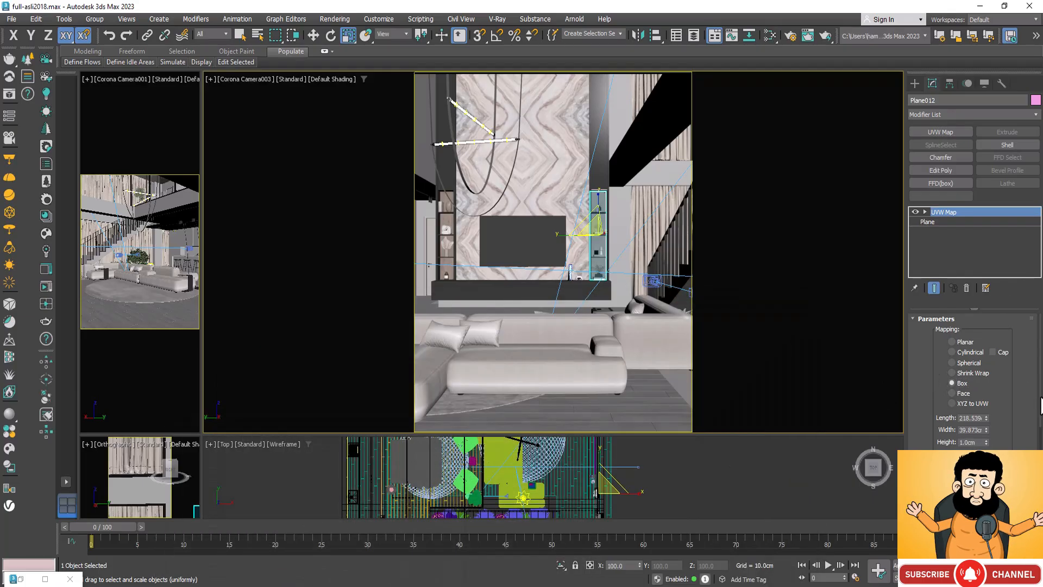
scroll(987, 392, "down", 5)
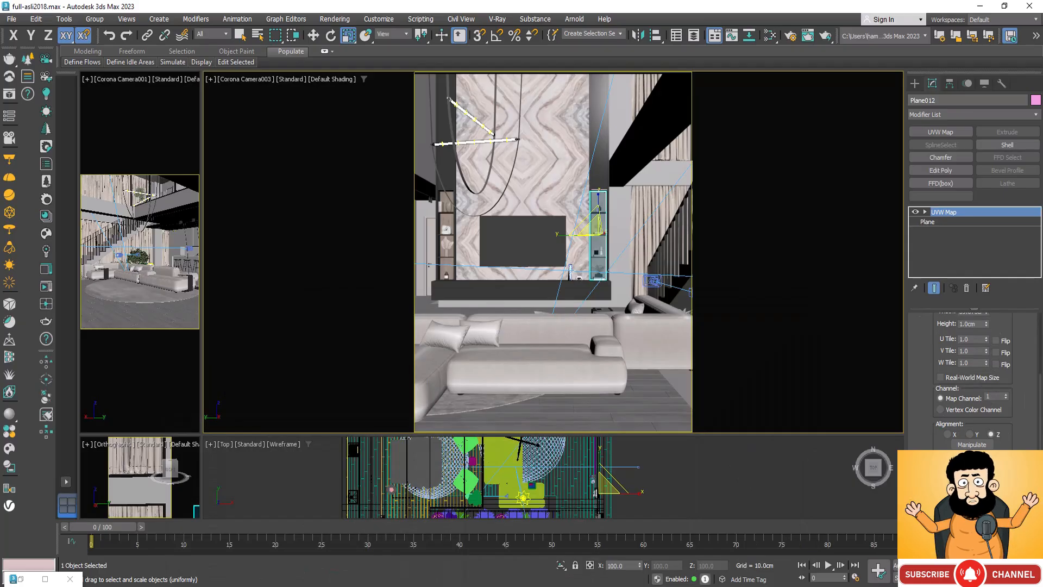
left_click(954, 468)
scroll(347, 350, "down", 3)
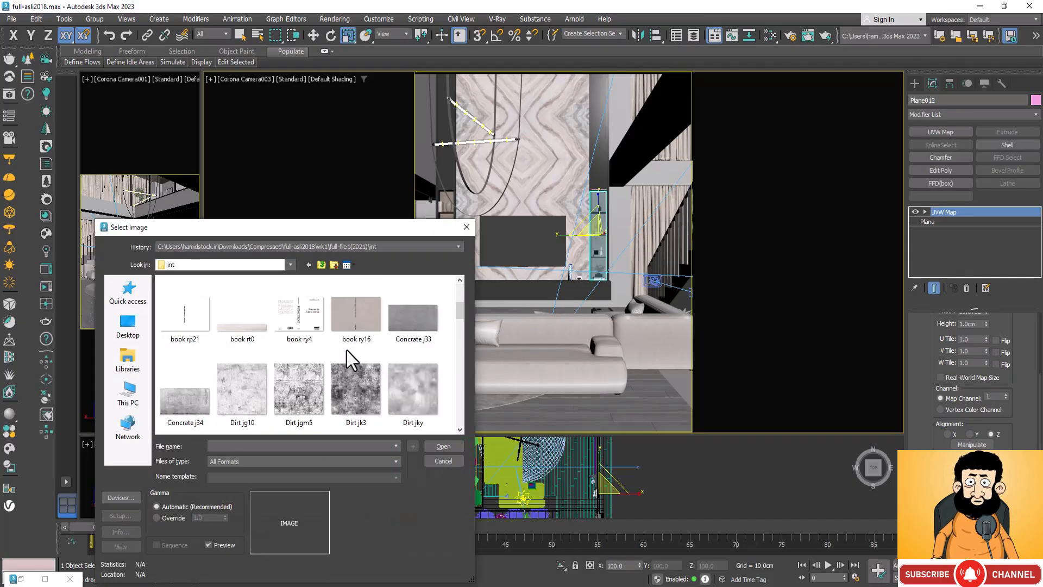
scroll(346, 350, "down", 10)
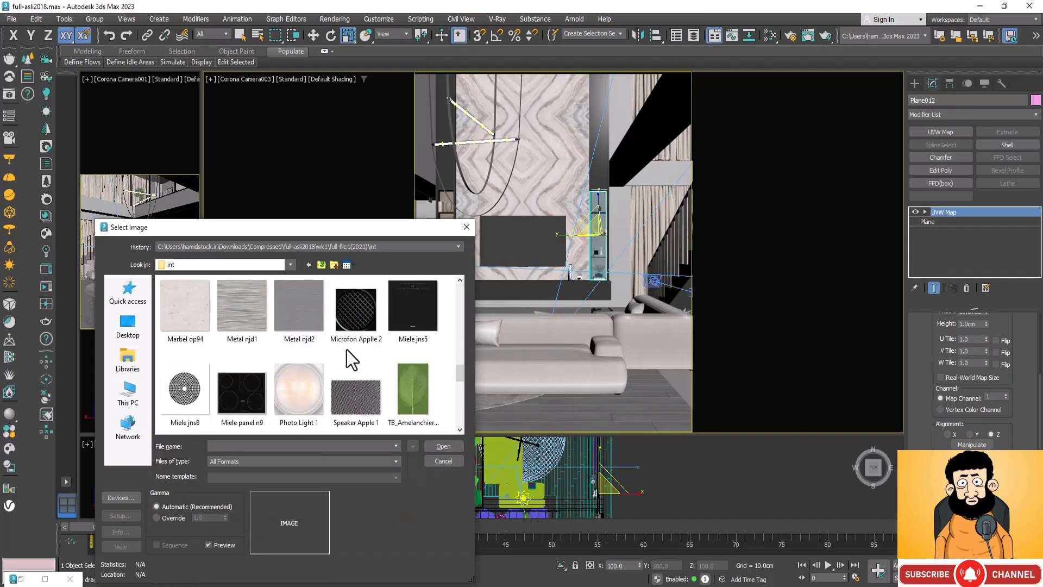
scroll(347, 350, "down", 10)
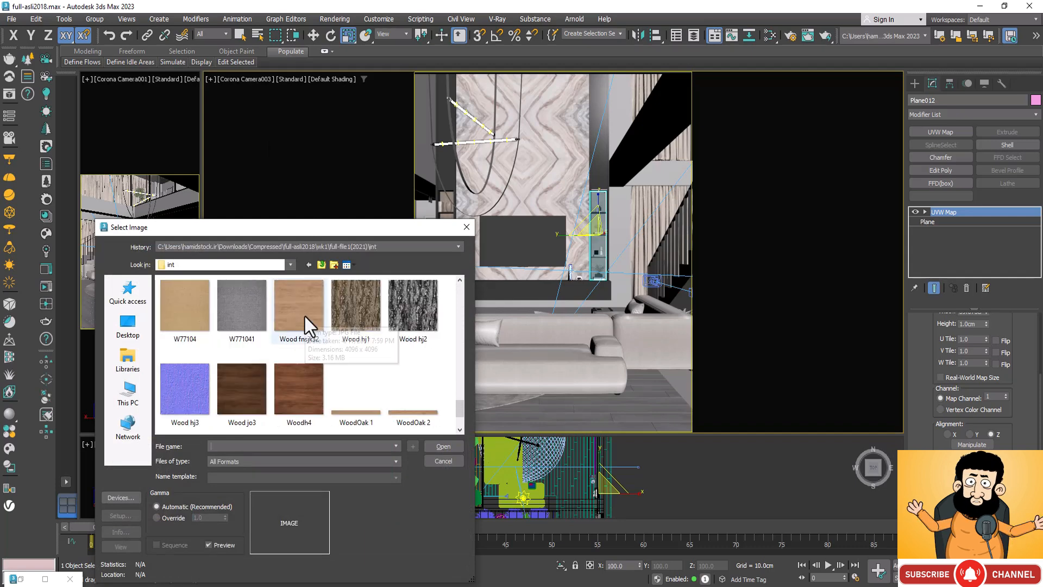
left_click(304, 315)
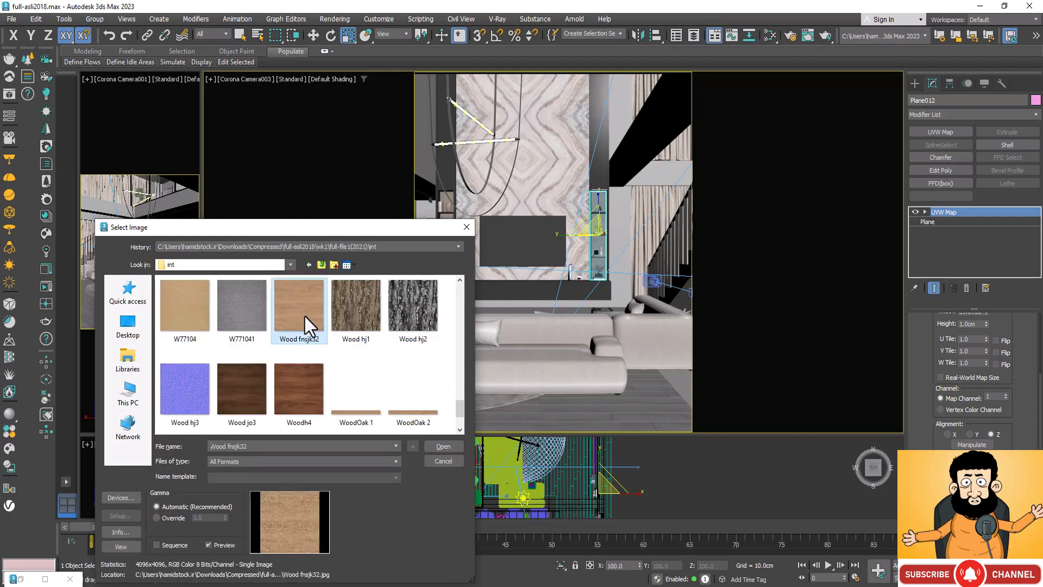
left_click(444, 446)
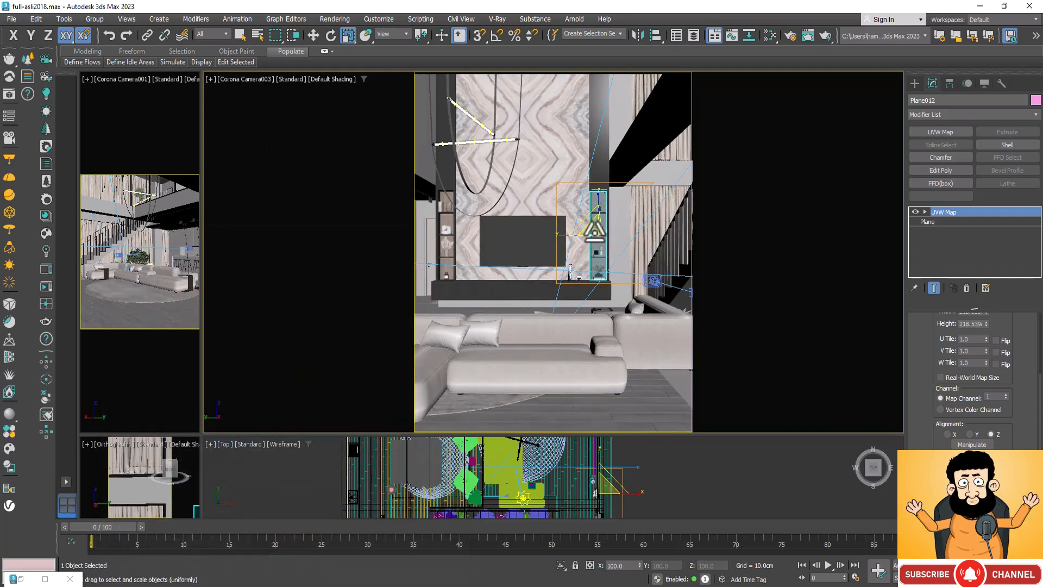
Step: In a Perspective view, select the niche plane farthest from the staircase and bitmap-fit its UVW Map to the Wood fnsjk32 image
key("p")
scroll(595, 231, "up", 6)
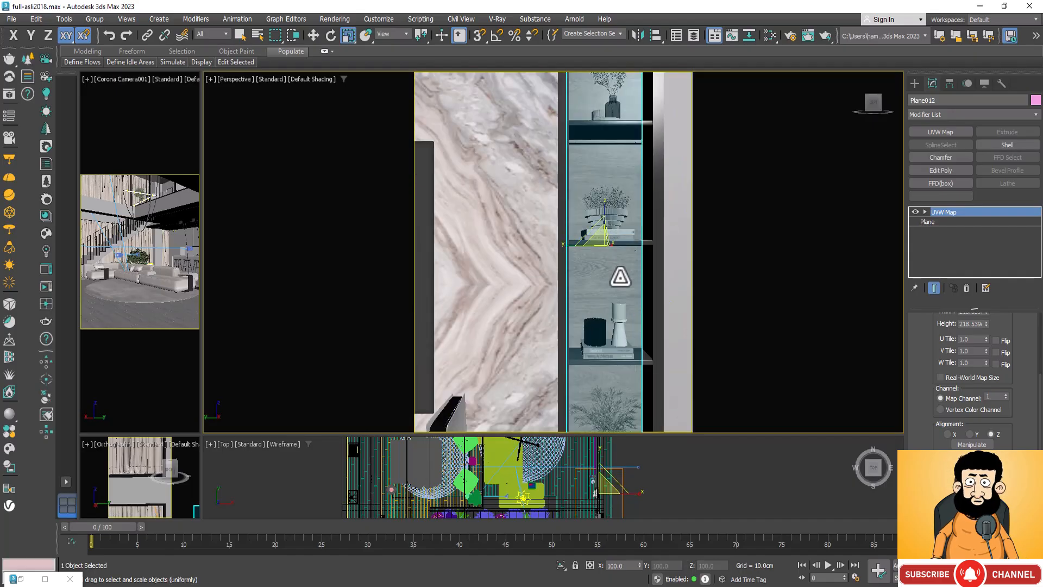
scroll(620, 274, "down", 8)
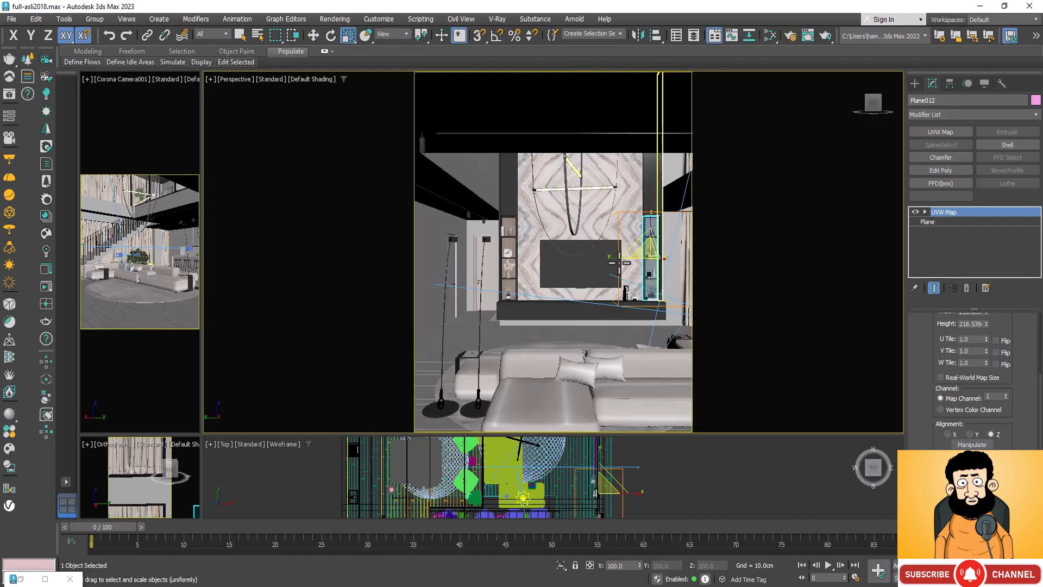
scroll(509, 240, "up", 10)
left_click(511, 237)
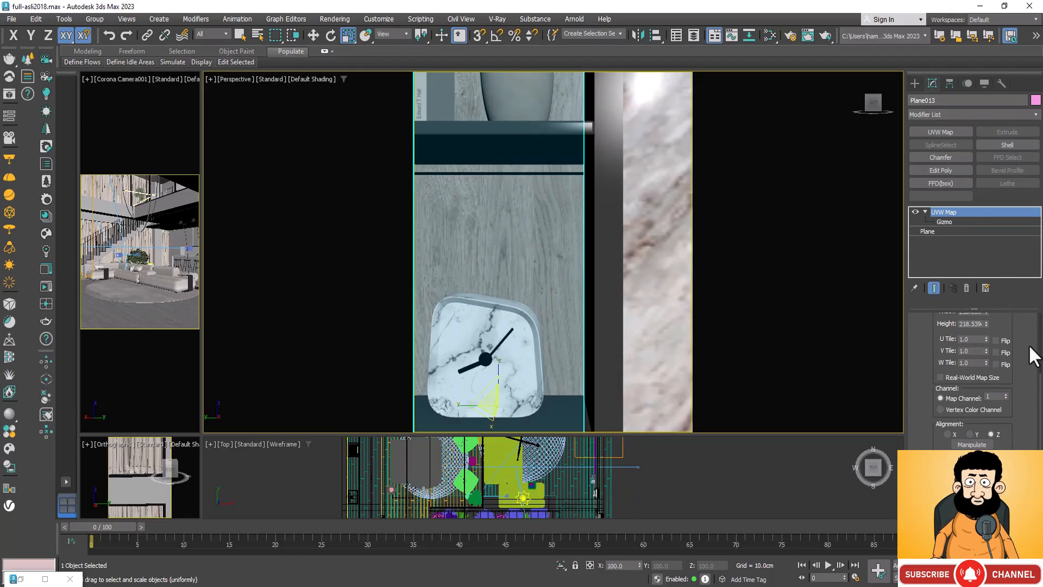
scroll(1030, 348, "down", 2)
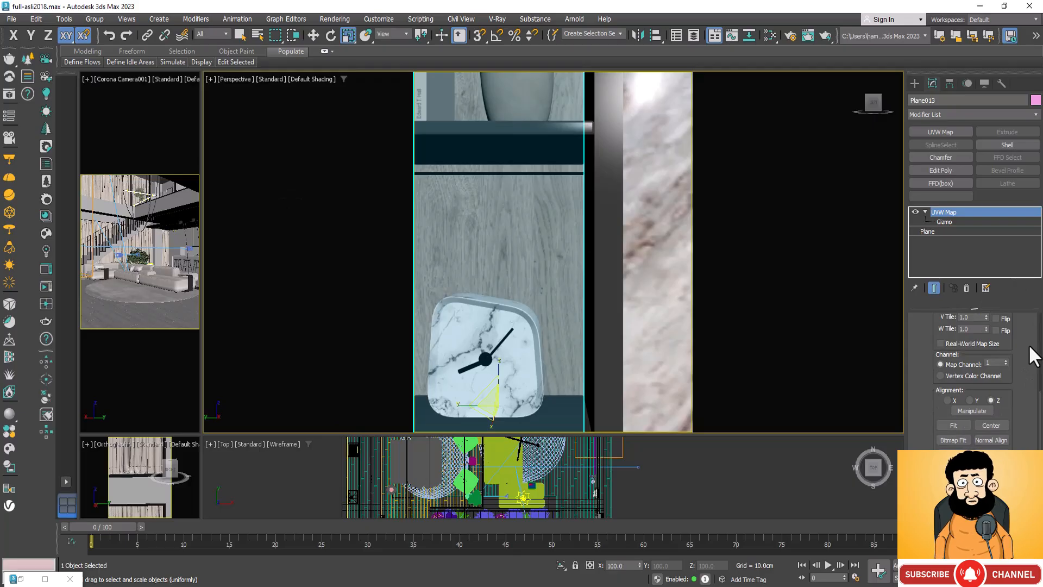
scroll(1030, 357, "down", 1)
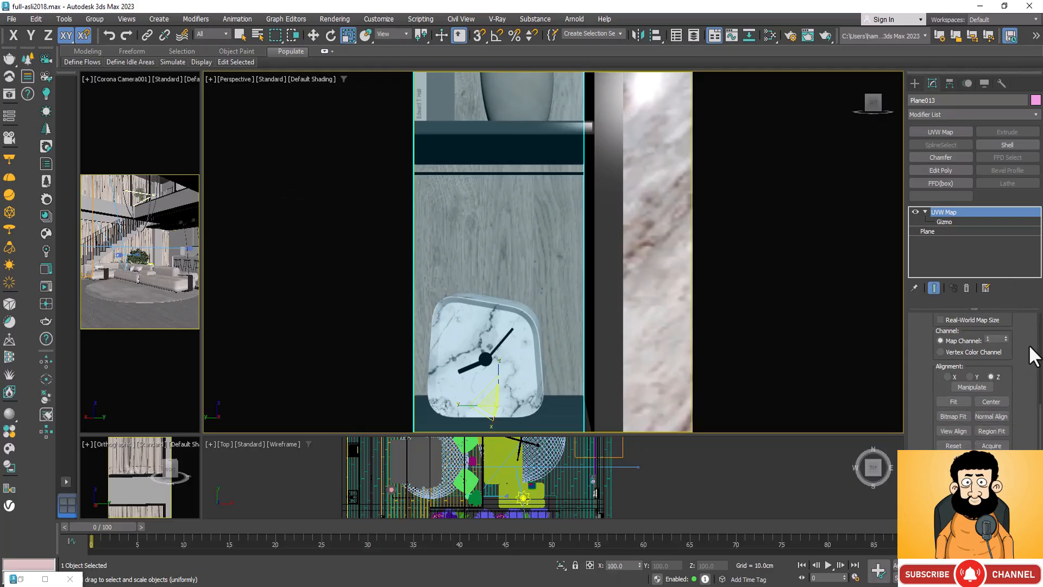
left_click(953, 415)
scroll(283, 350, "down", 20)
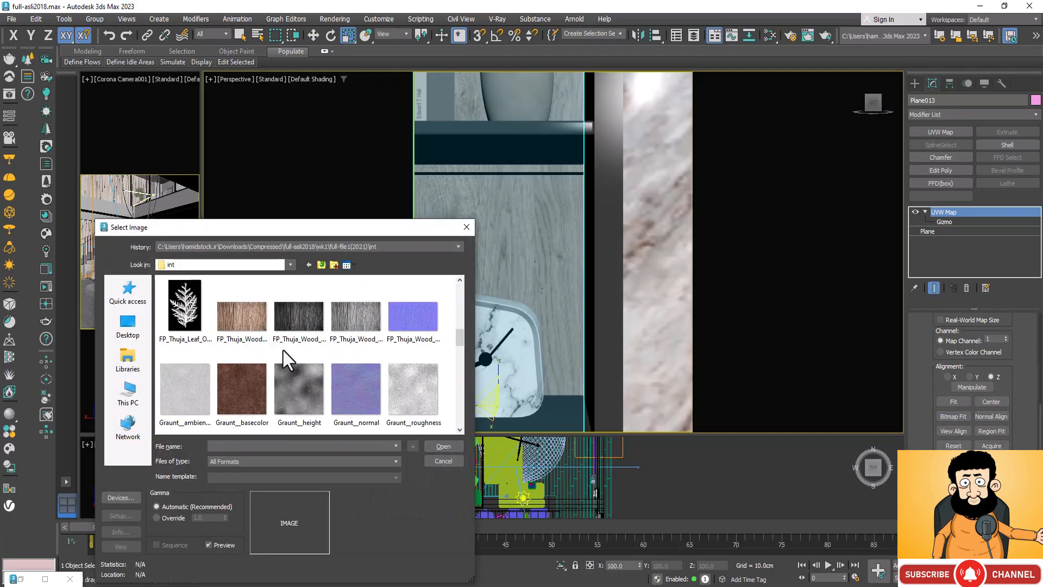
scroll(261, 361, "up", 2)
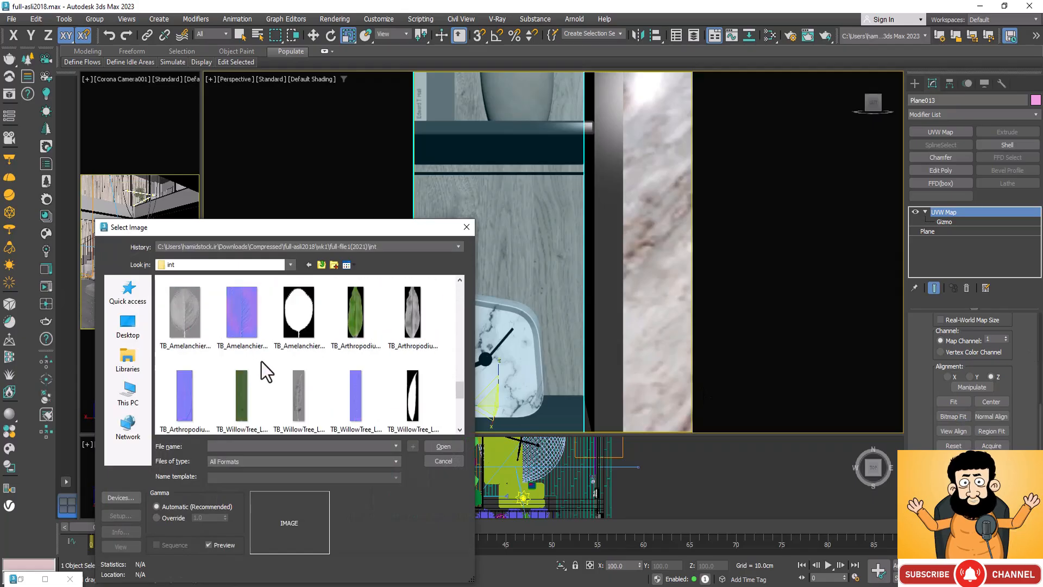
left_click(301, 391)
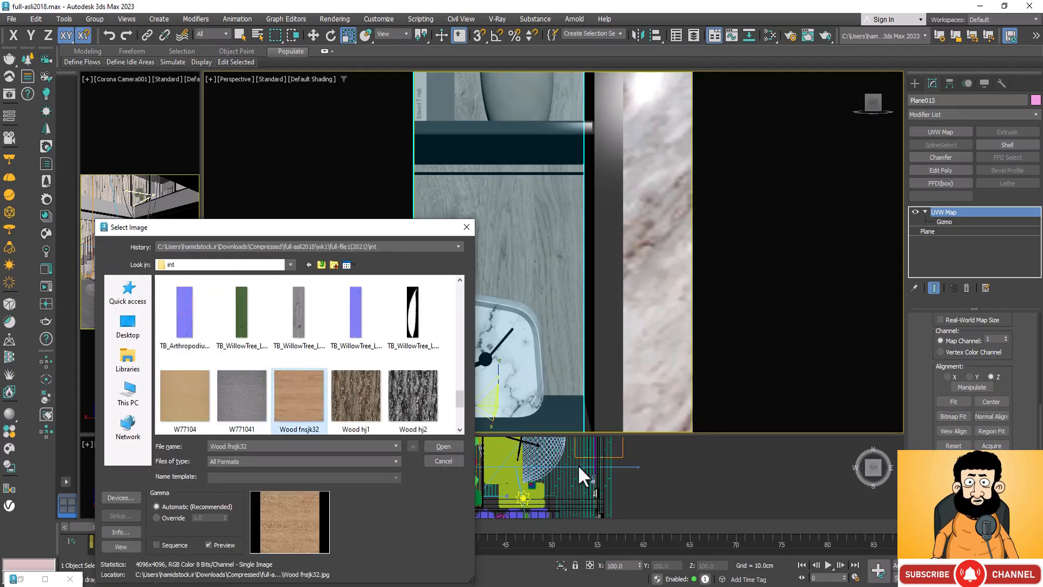
left_click(440, 445)
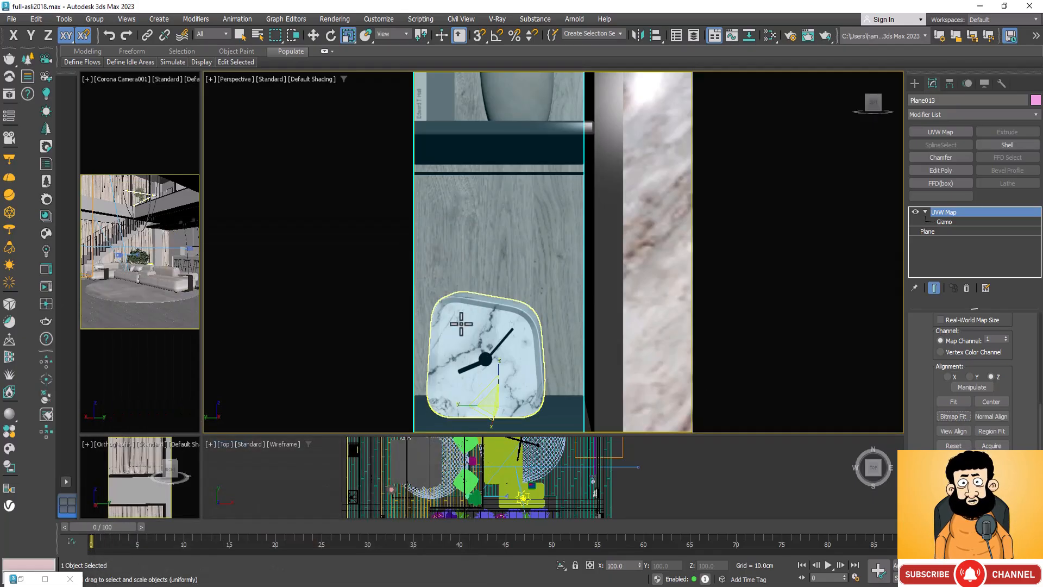
Step: Rotate the UVW Map gizmo of the staircase-side niche plane until its wood grain runs vertically, then leave gizmo editing
scroll(460, 262, "down", 5)
scroll(471, 250, "up", 3)
scroll(472, 248, "down", 6)
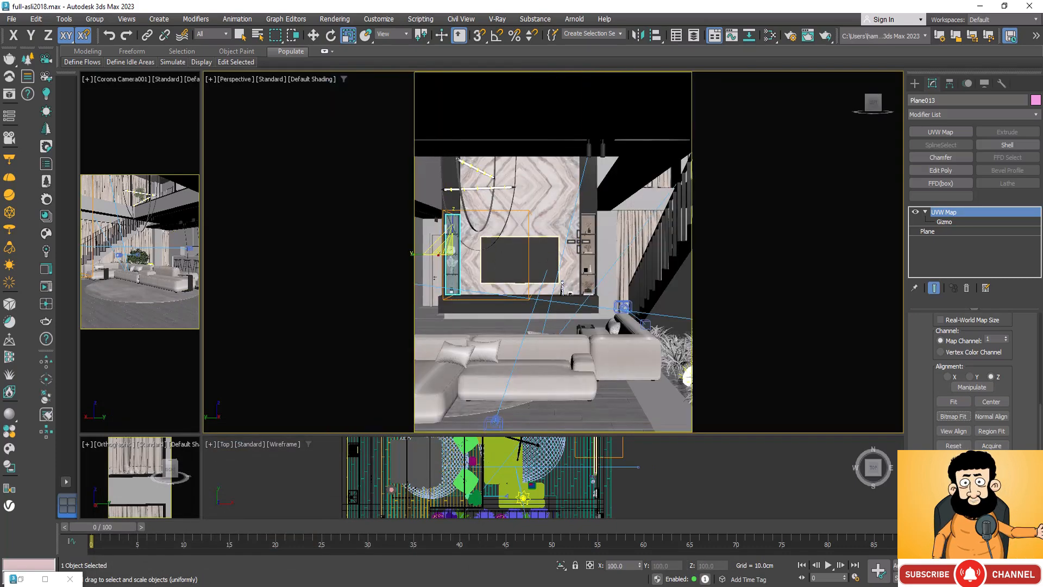
scroll(554, 284, "up", 8)
scroll(554, 285, "up", 4)
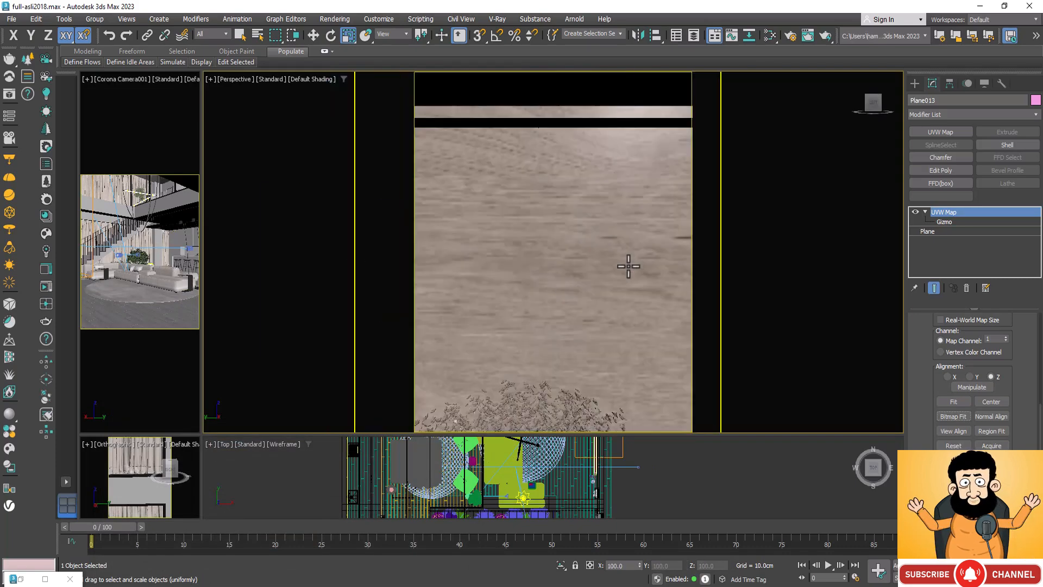
left_click(566, 278)
scroll(566, 279, "down", 4)
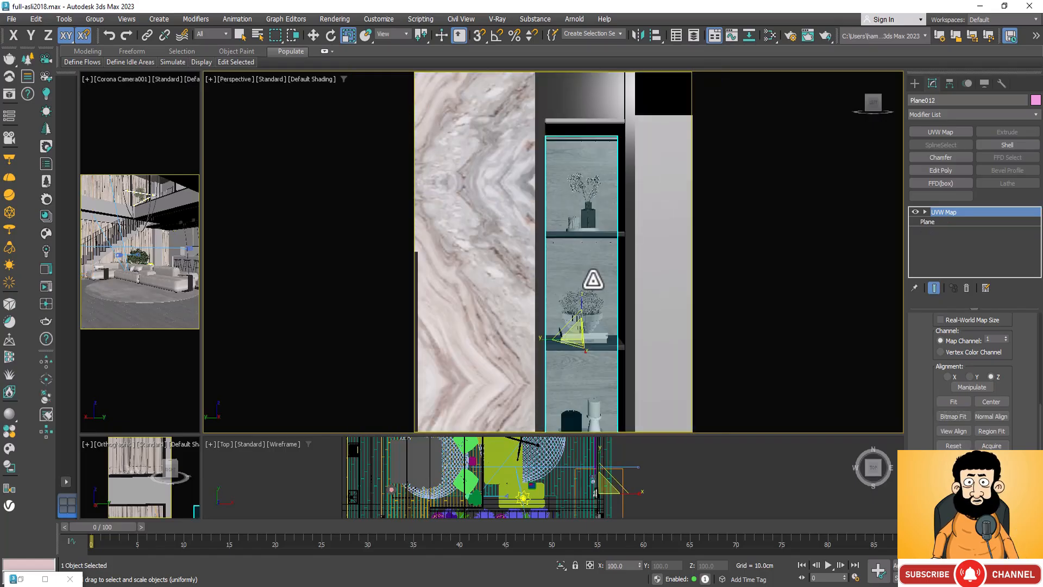
left_click(925, 212)
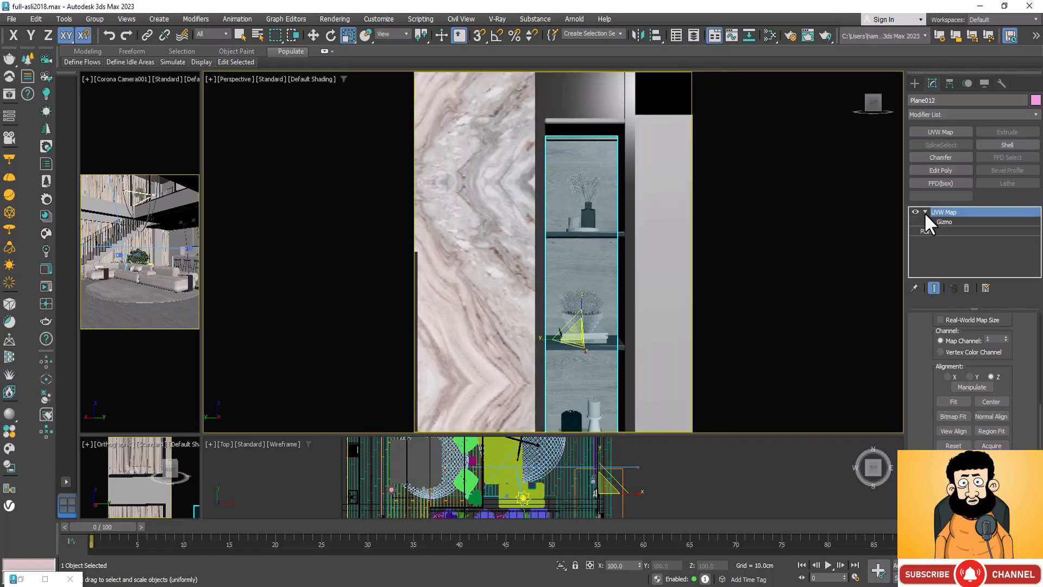
left_click(945, 222)
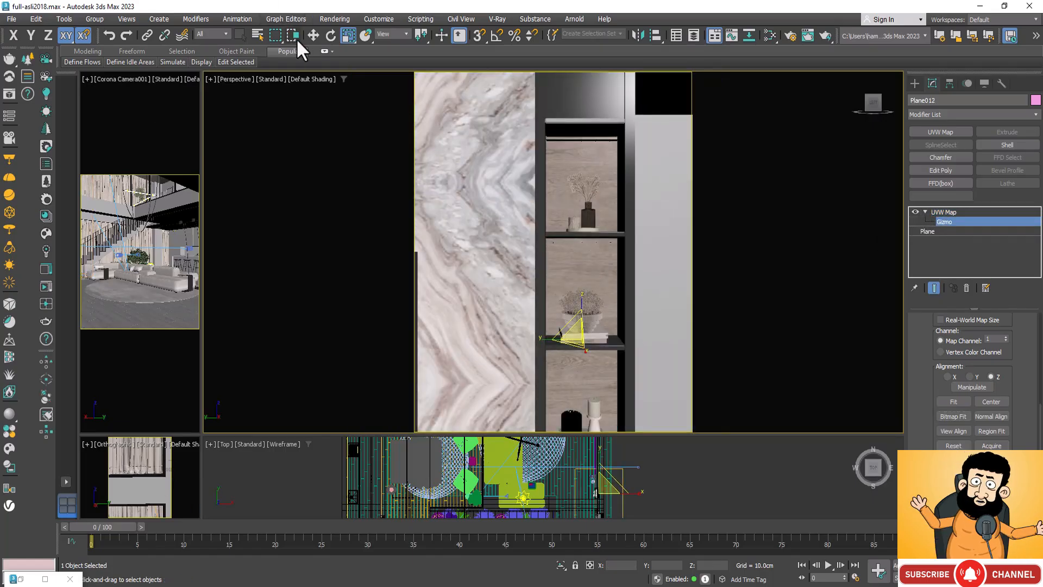
left_click(330, 36)
left_click_drag(596, 338, 562, 321)
left_click_drag(548, 321, 496, 333)
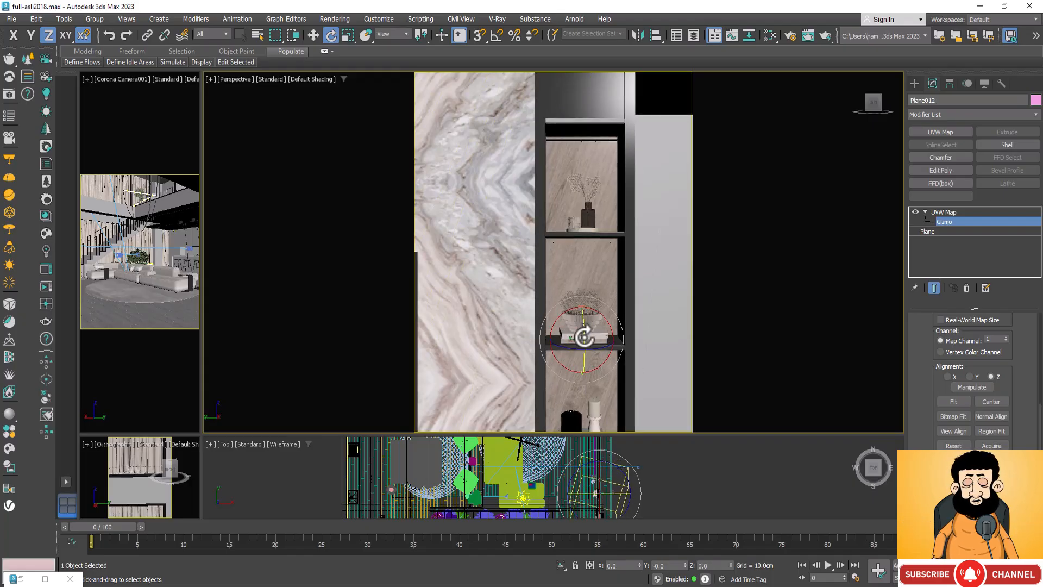
left_click_drag(582, 333, 582, 275)
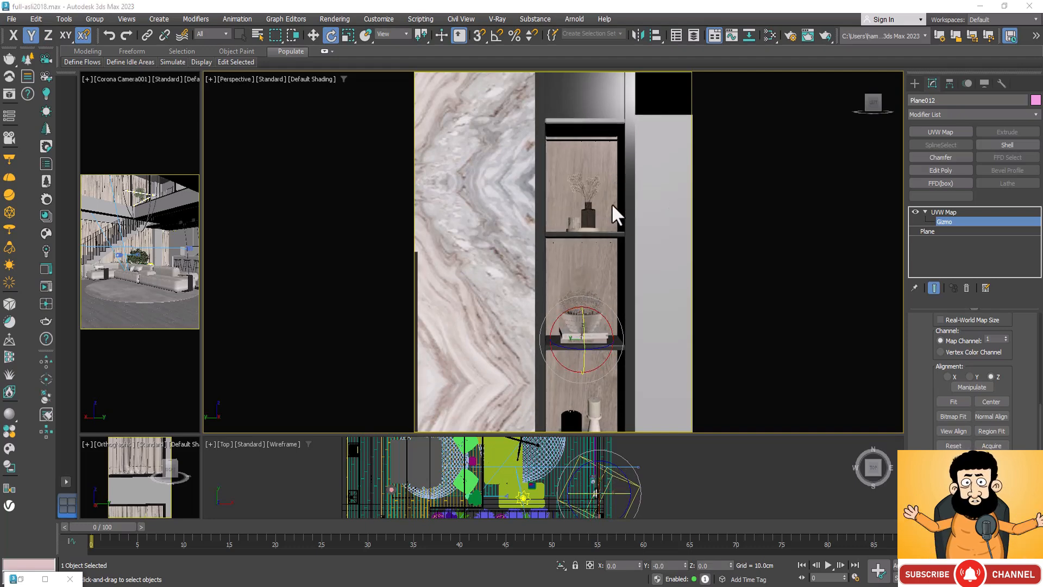
scroll(661, 241, "down", 2)
scroll(677, 268, "down", 3)
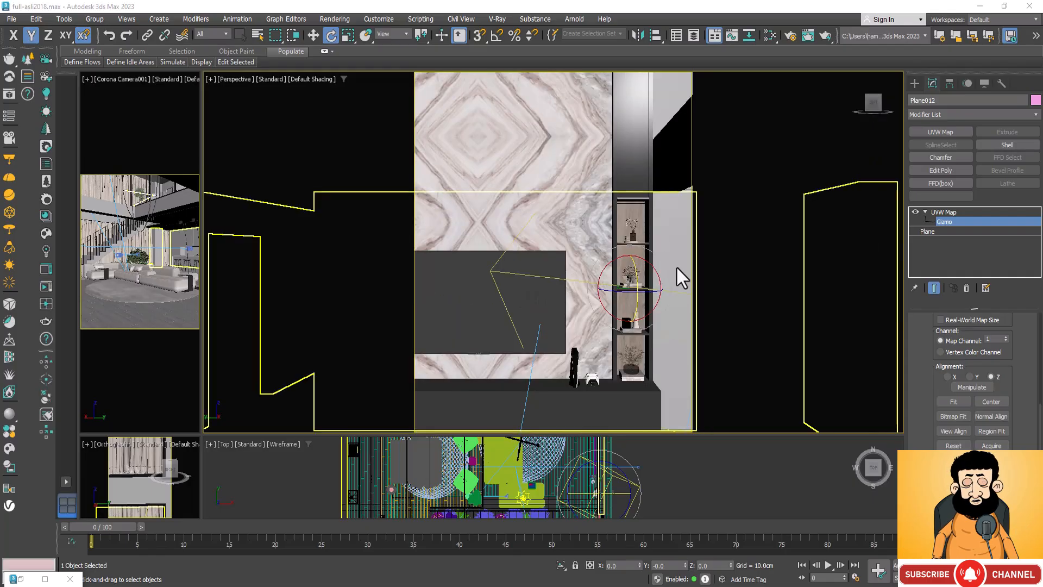
scroll(635, 195, "up", 4)
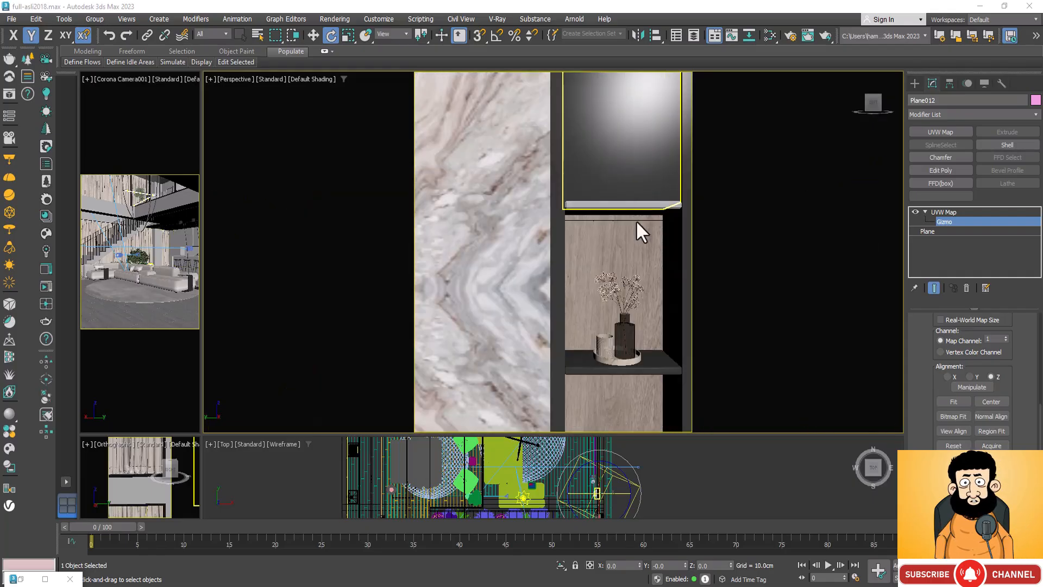
left_click(946, 211)
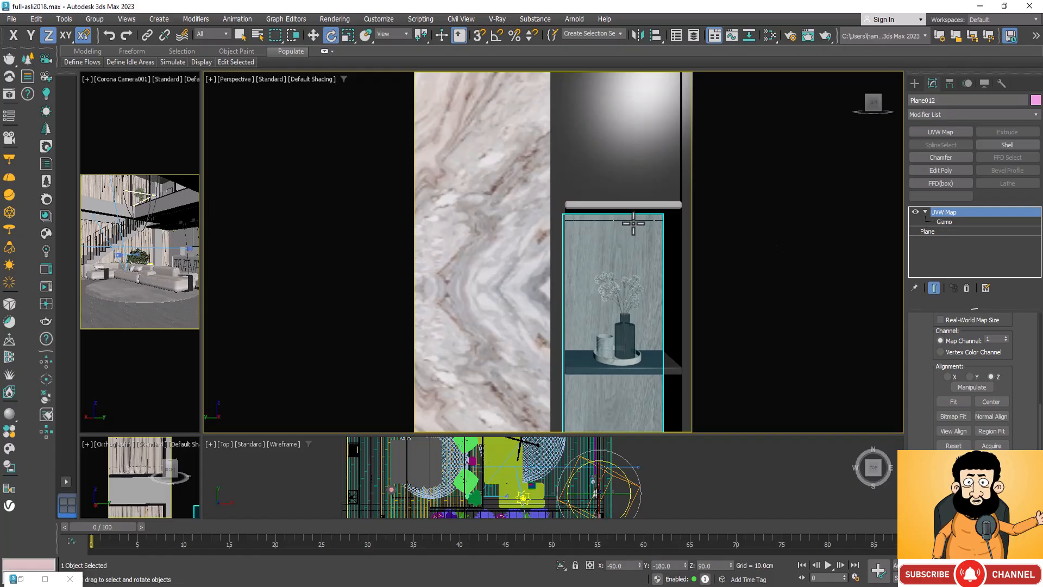
Step: Examine the Corona lights at the tops of both shelving niches, selecting each one, and compare the two niches
left_click(634, 223)
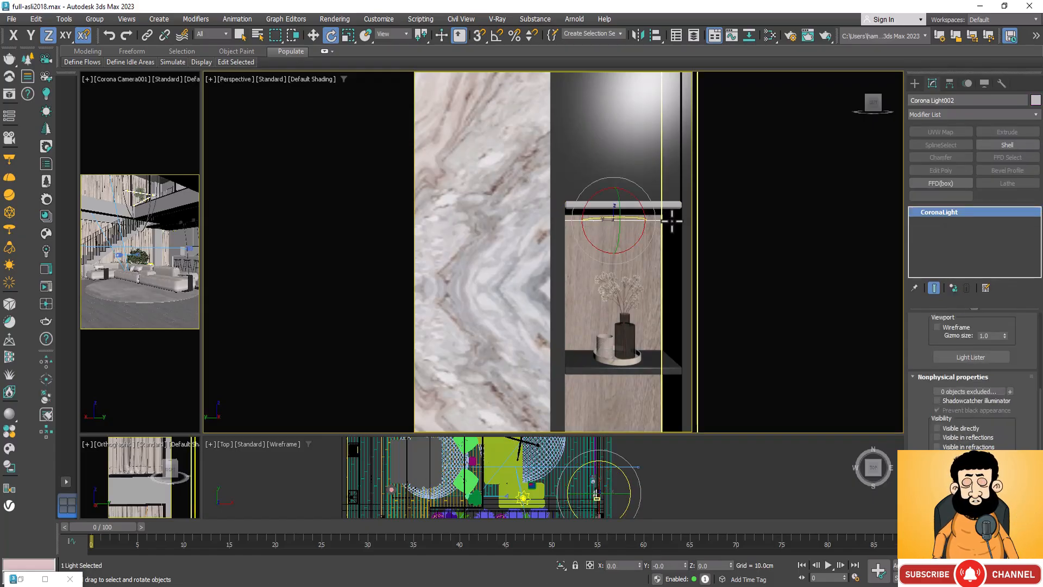
scroll(580, 207, "down", 3)
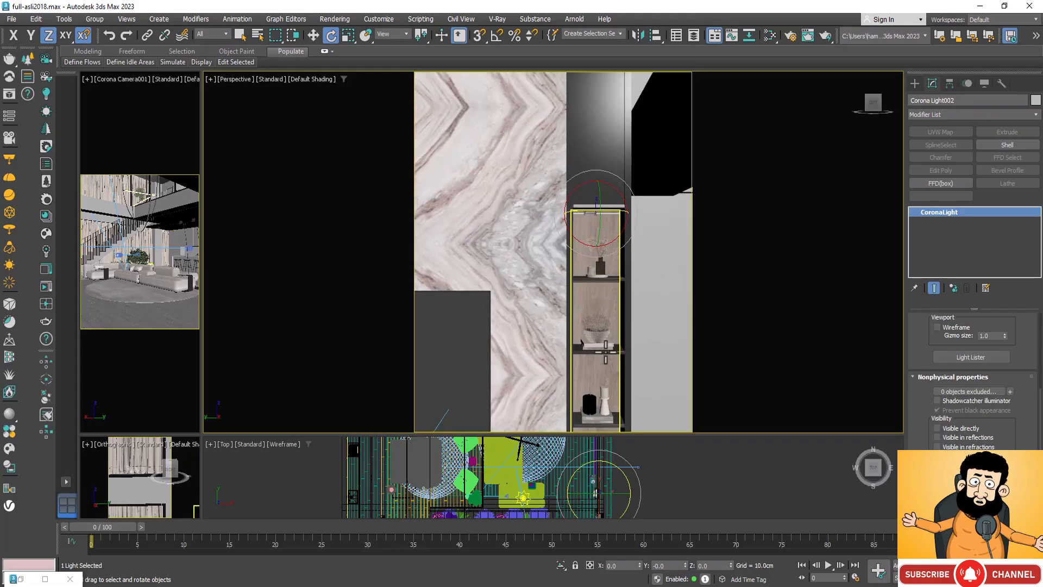
scroll(607, 240, "down", 6)
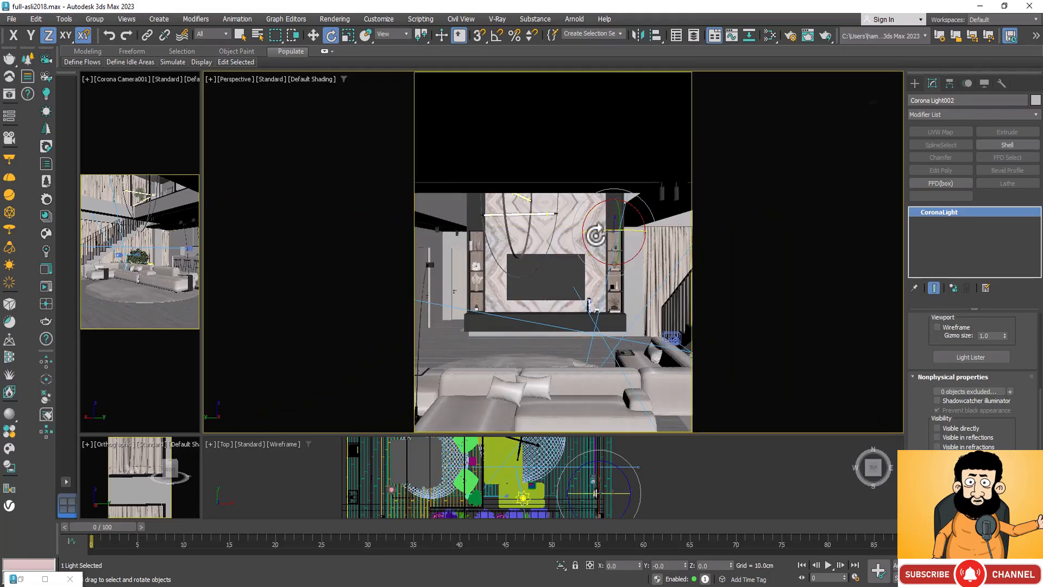
scroll(484, 228, "up", 8)
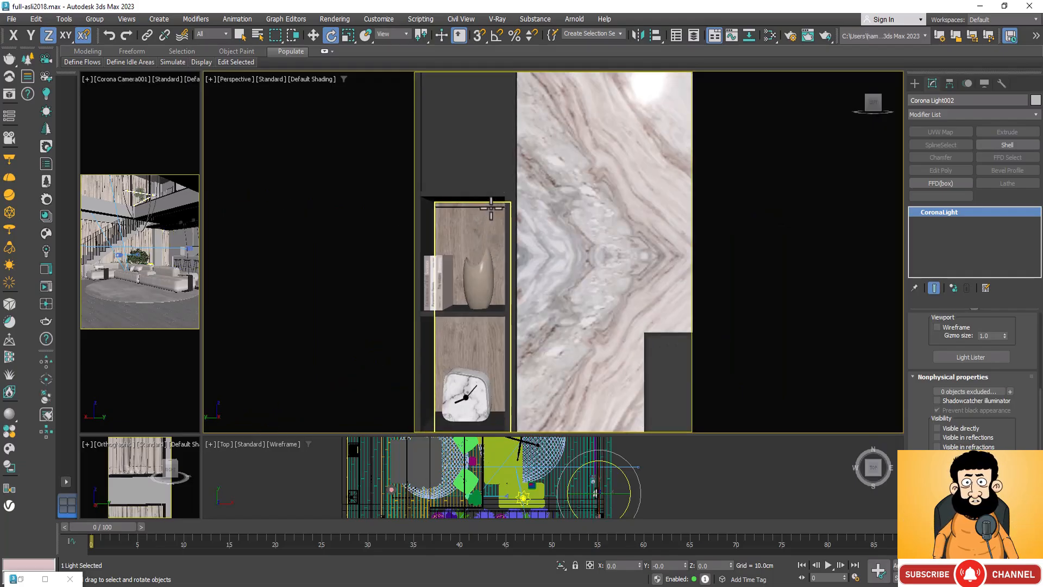
left_click(491, 208)
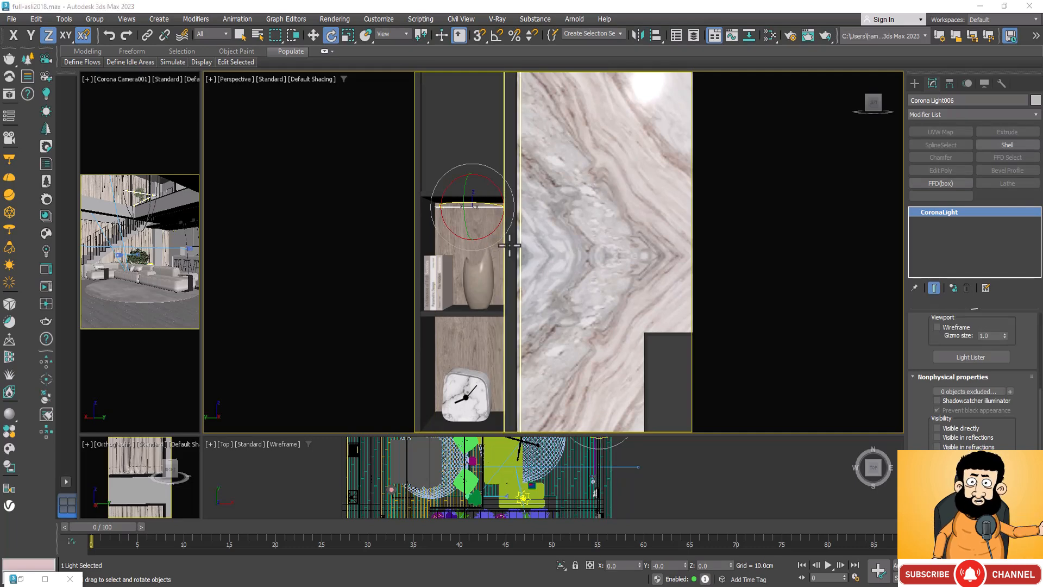
scroll(323, 274, "down", 5)
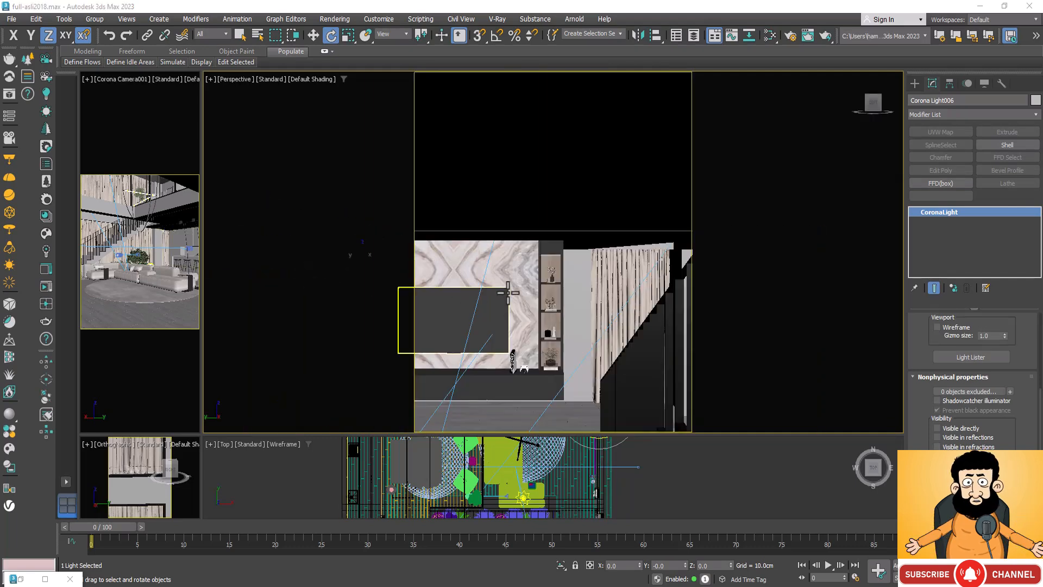
scroll(534, 275, "up", 5)
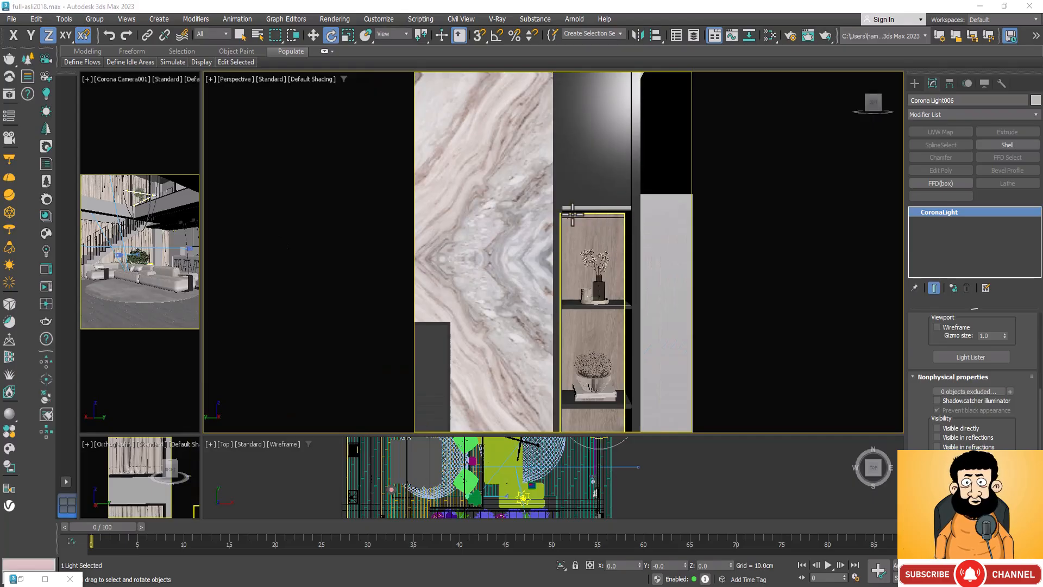
scroll(572, 216, "down", 3)
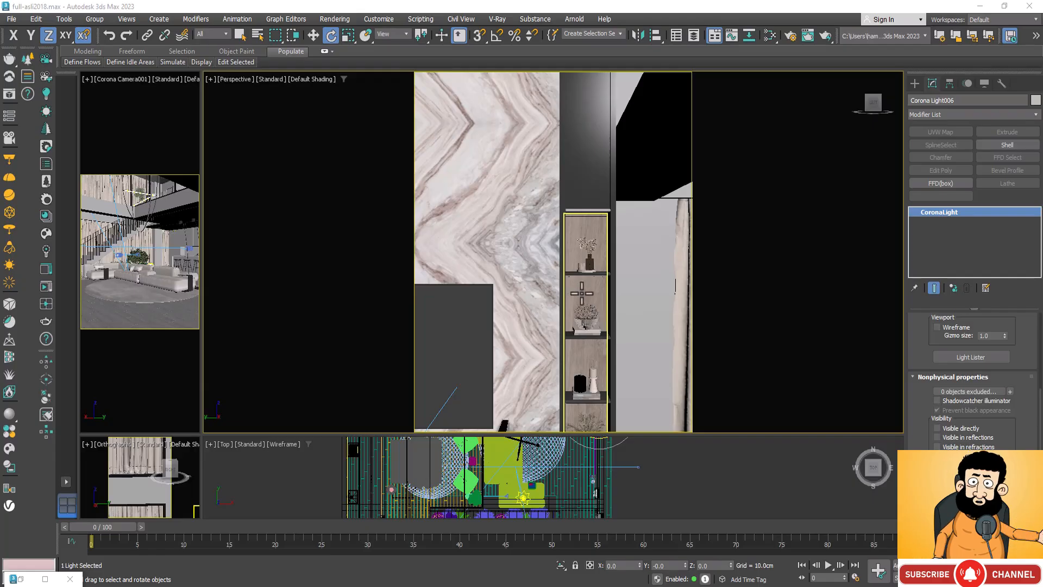
middle_click_drag(581, 294, 610, 242, "alt")
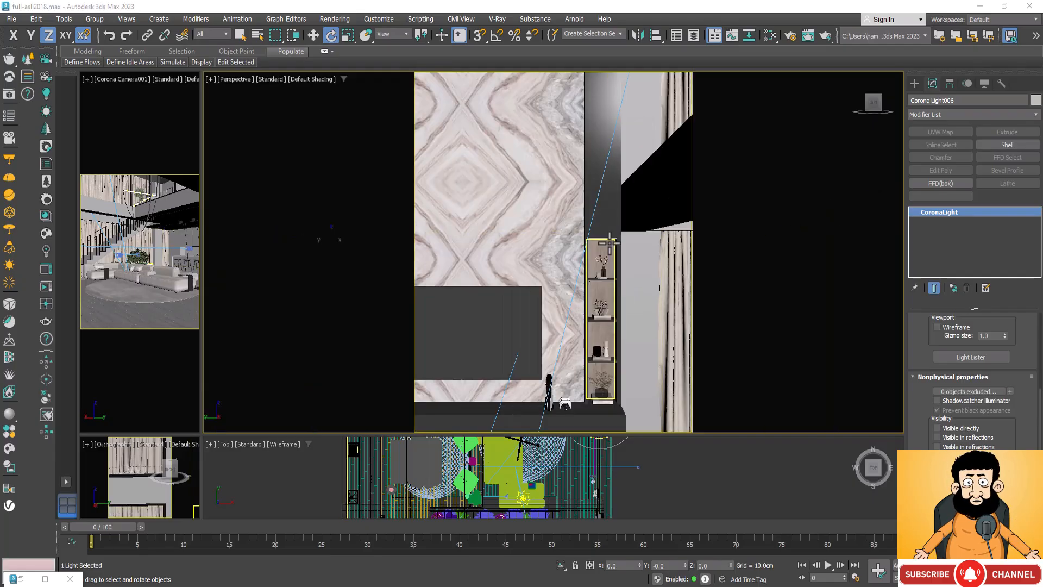
Step: Examine both shelving niches up close and switch the large Perspective viewport to the Corona Camera001 view
scroll(603, 242, "up", 5)
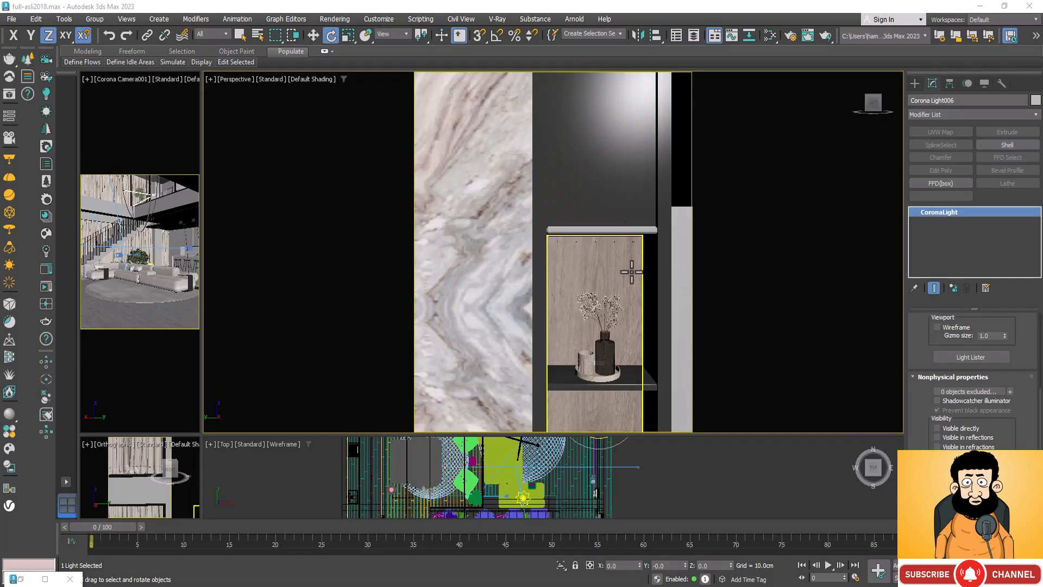
scroll(613, 267, "down", 8)
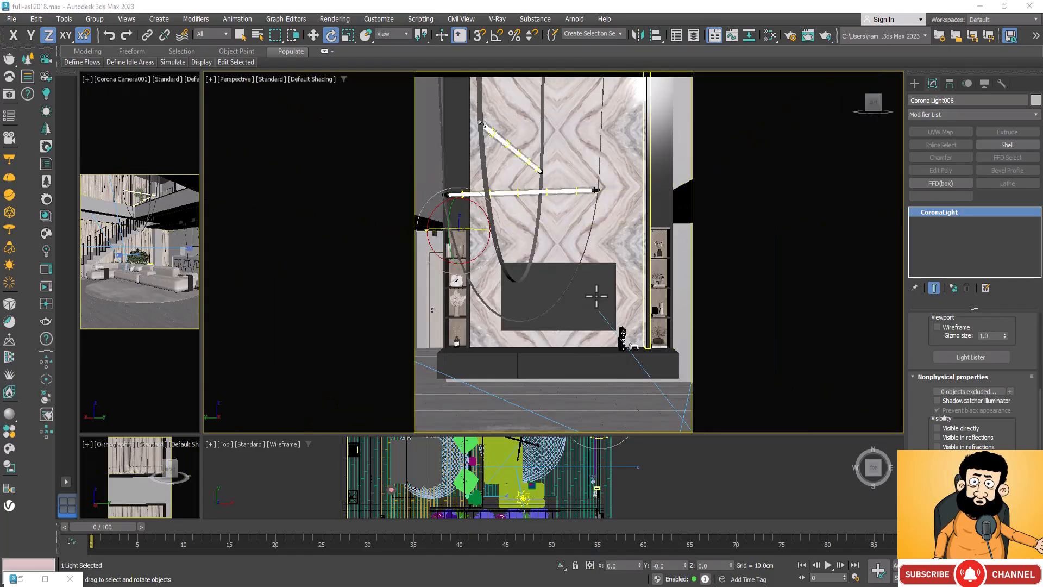
scroll(460, 256, "up", 6)
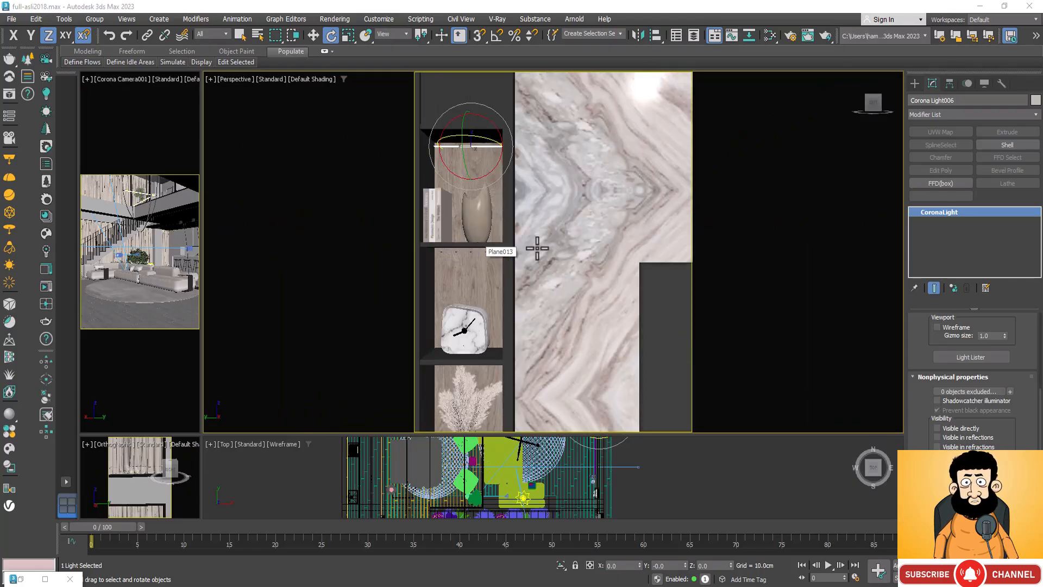
key("z")
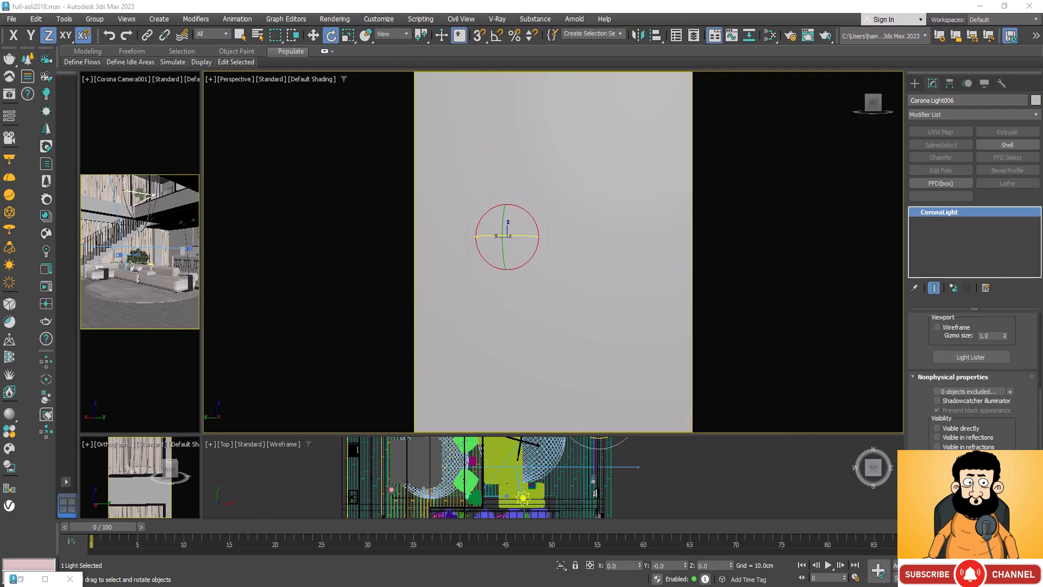
left_click(1021, 578)
mouse_move(527, 321)
left_mouse_down()
mouse_move(534, 337)
mouse_move(524, 329)
left_mouse_up()
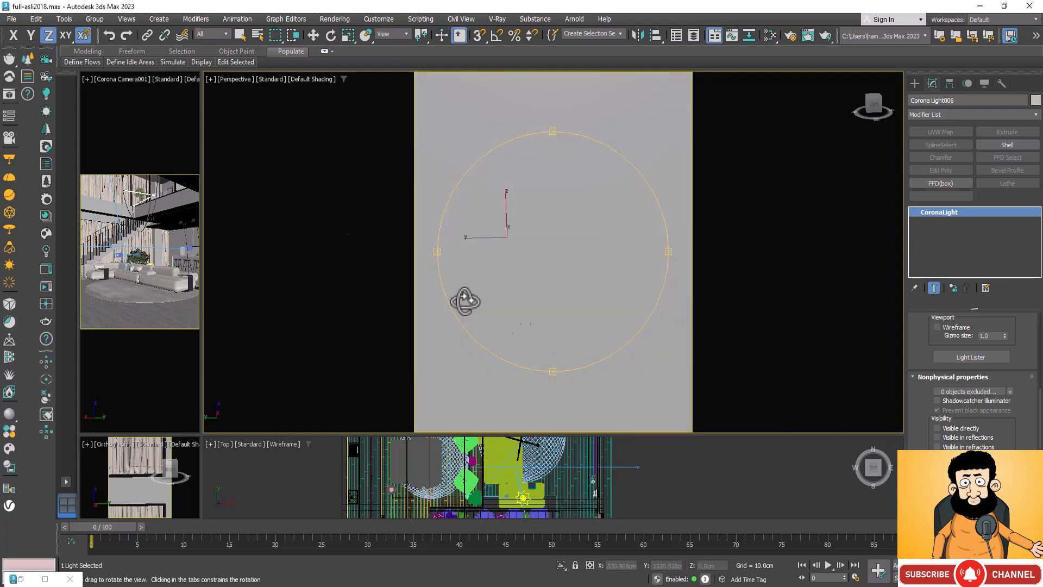
left_click(234, 80)
mouse_move(363, 91)
left_click(422, 92)
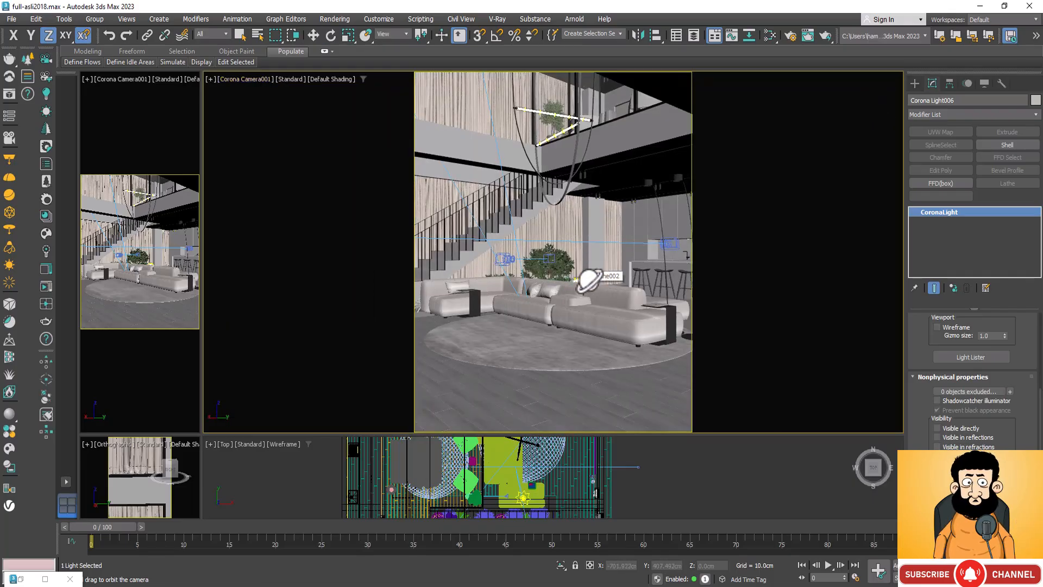
key("p")
middle_click_drag(589, 291, 622, 128, "alt")
key("c")
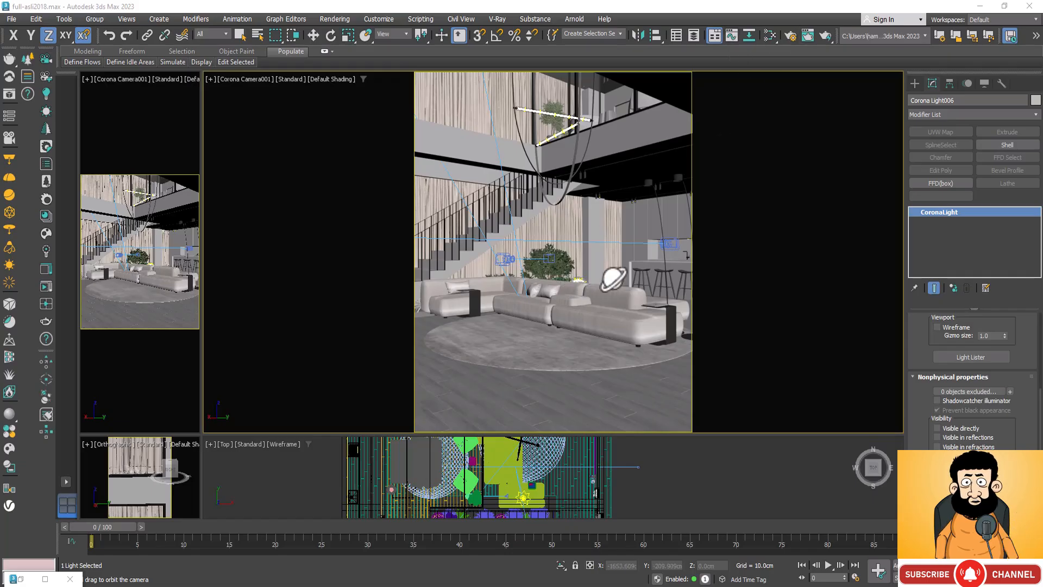
Step: Open the Slate Material Editor, move the CoronaBitmap node aside and add a new CoronaLegacyMtl to View1
left_click(770, 35)
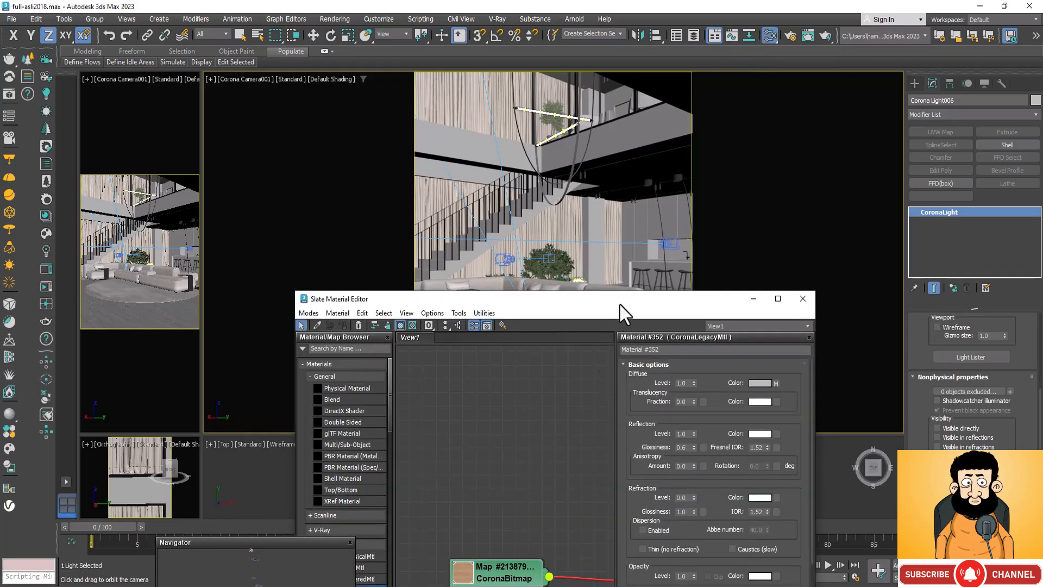
left_click_drag(620, 306, 692, 227)
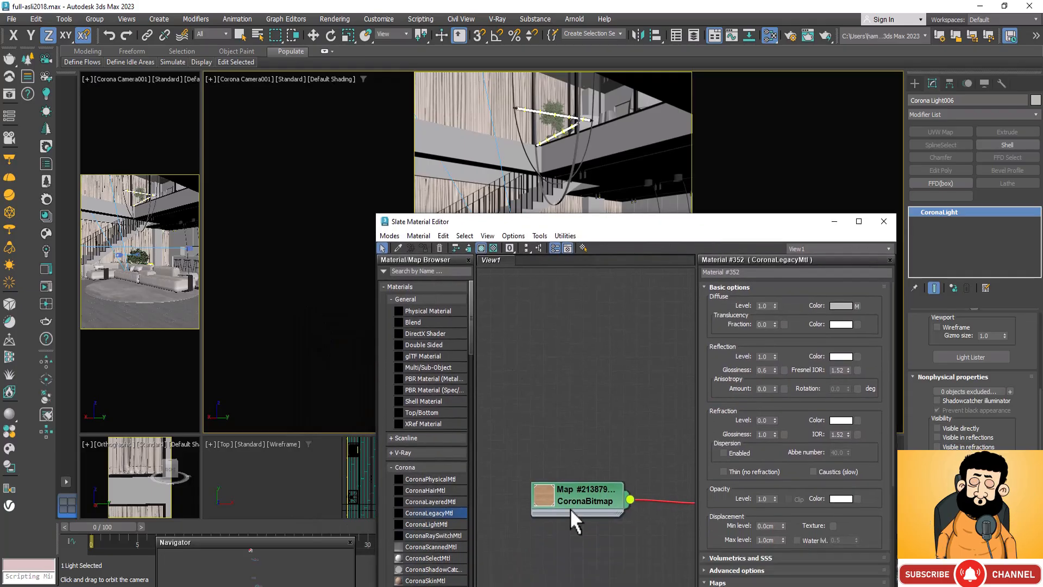
left_click_drag(583, 502, 661, 516)
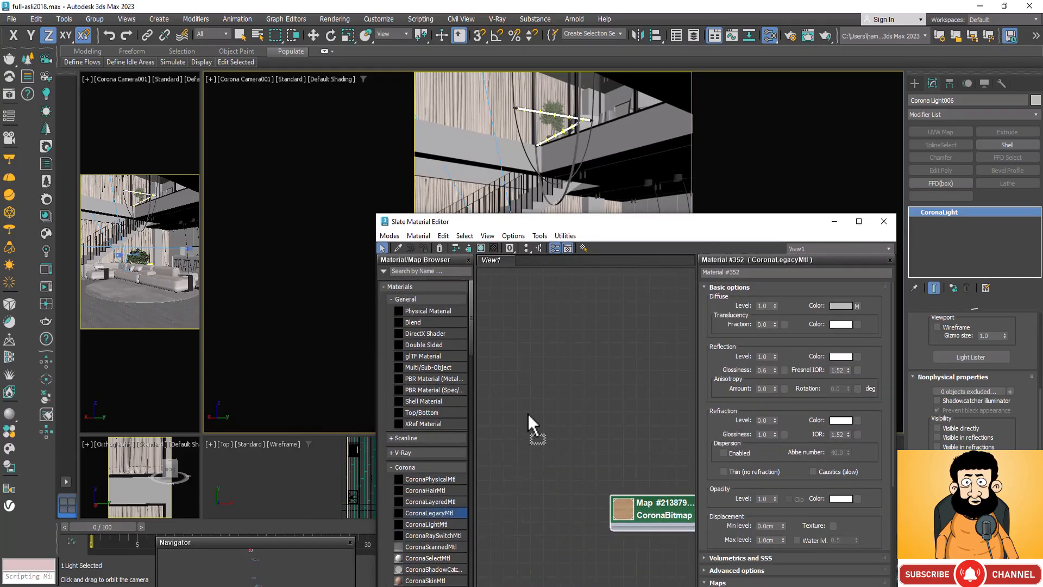
left_click_drag(528, 413, 517, 304)
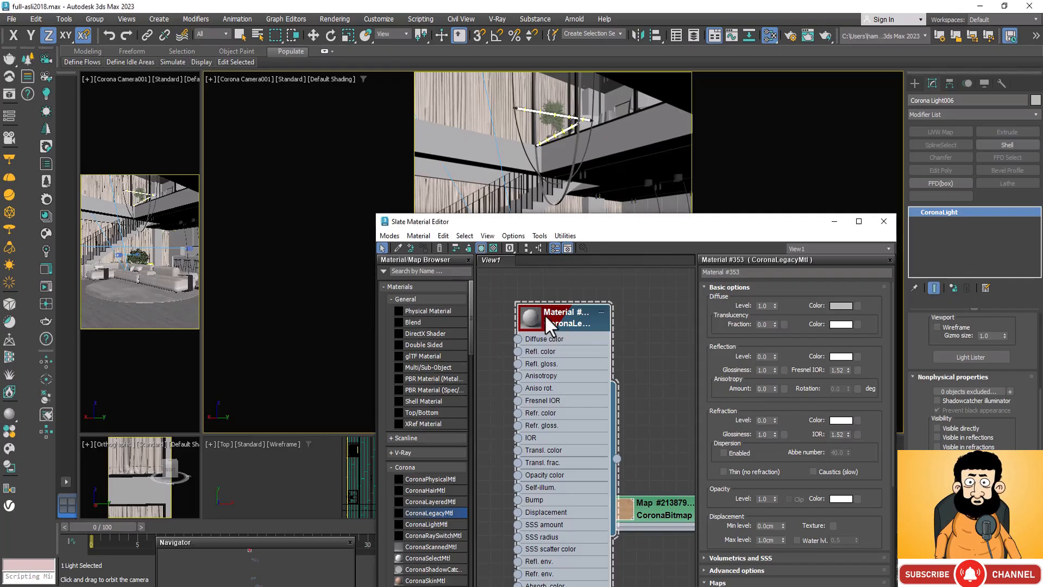
Step: Set the new CoronaLegacyMtl's diffuse color to a neutral gray with red, green and blue at 154
left_click(843, 305)
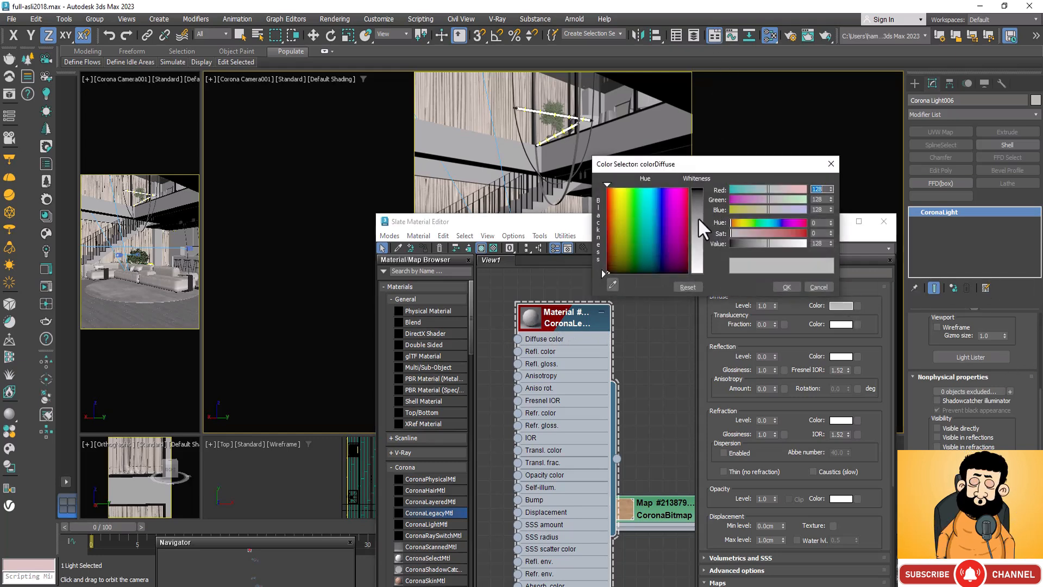
left_click_drag(699, 217, 702, 240)
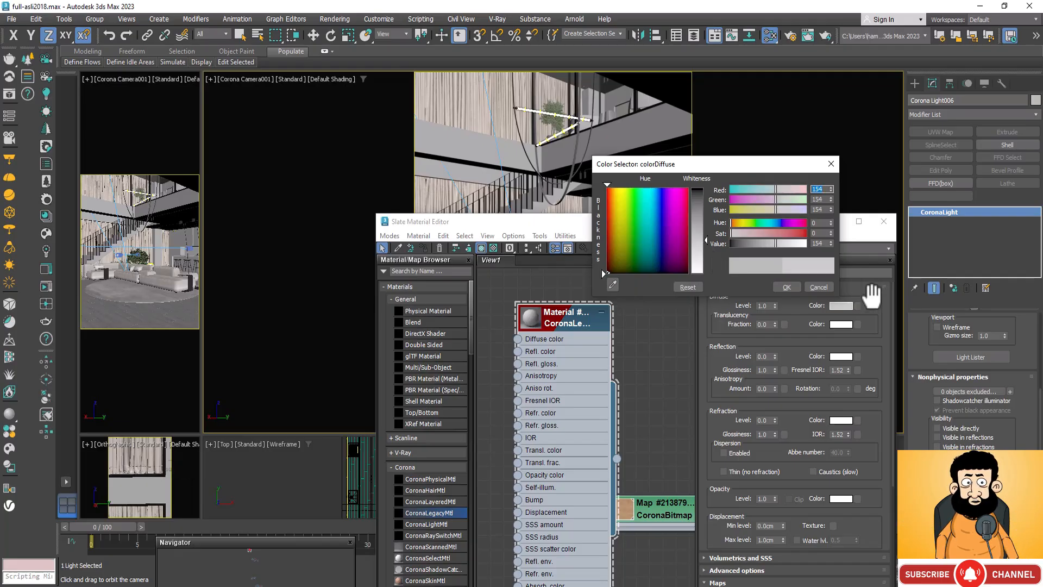
left_click(786, 287)
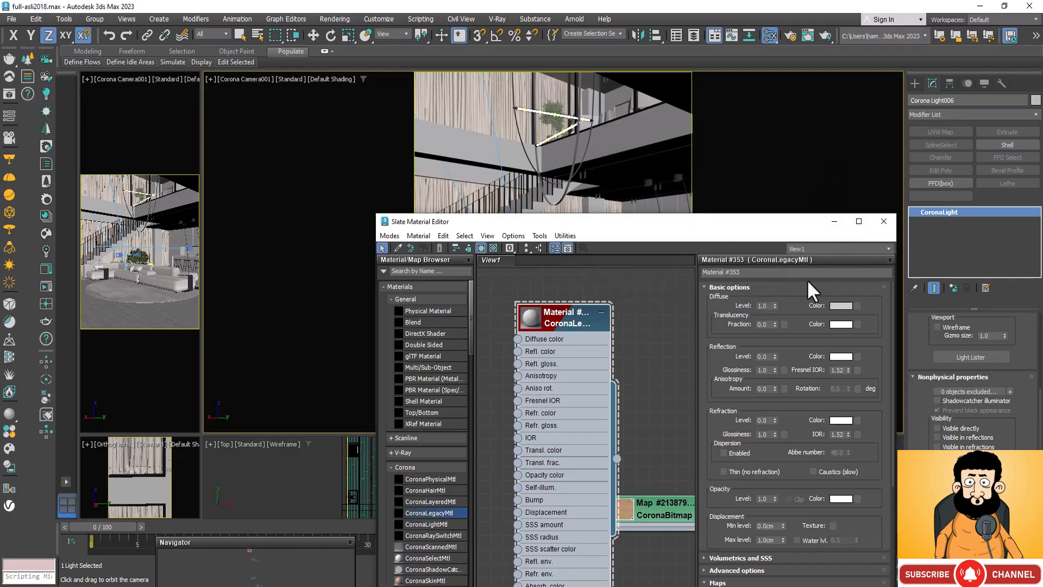
Step: Set the new material's reflection level to 1.0 and reflection glossiness to 0.6
double_click(765, 357)
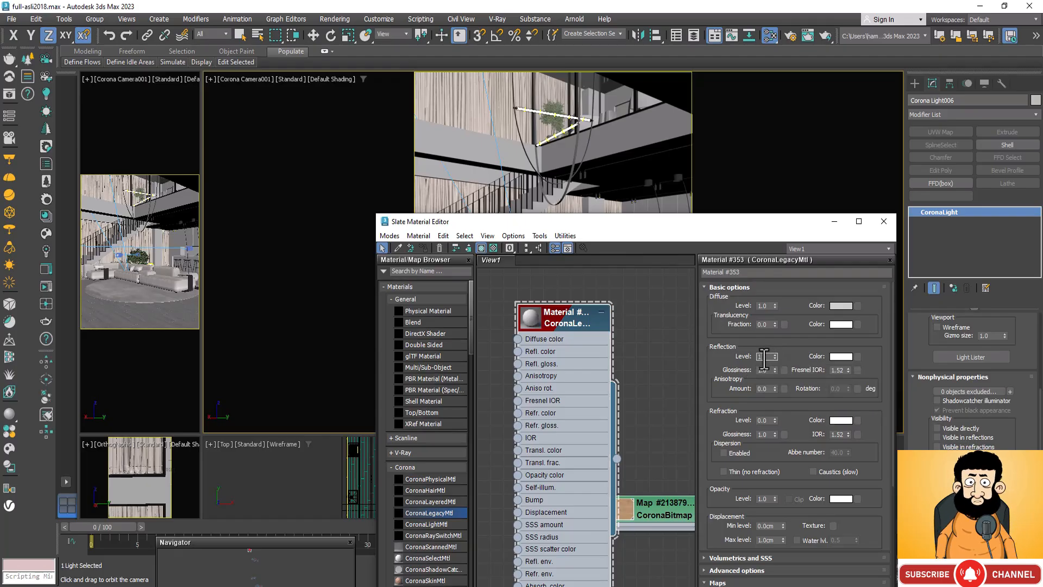
type("1")
double_click(767, 370)
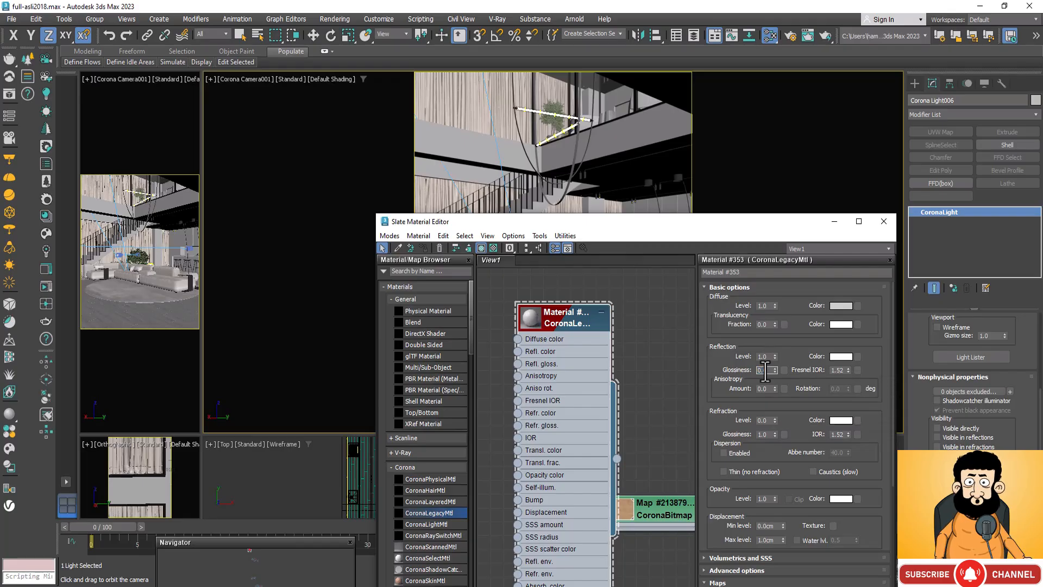
type("0.6")
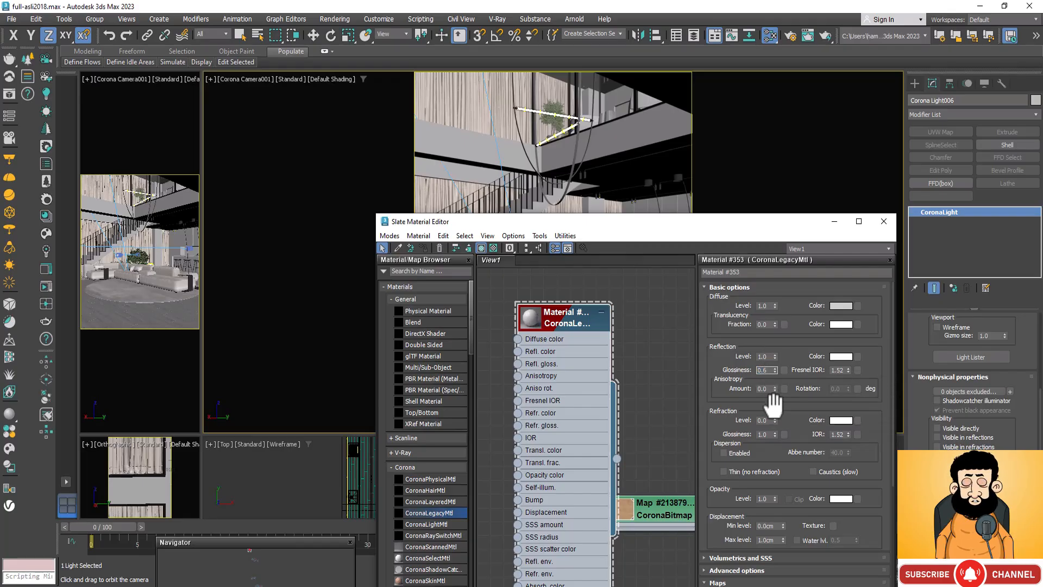
Step: Set the new material's refraction level to 1.0 and refraction glossiness to 0.2
double_click(765, 434)
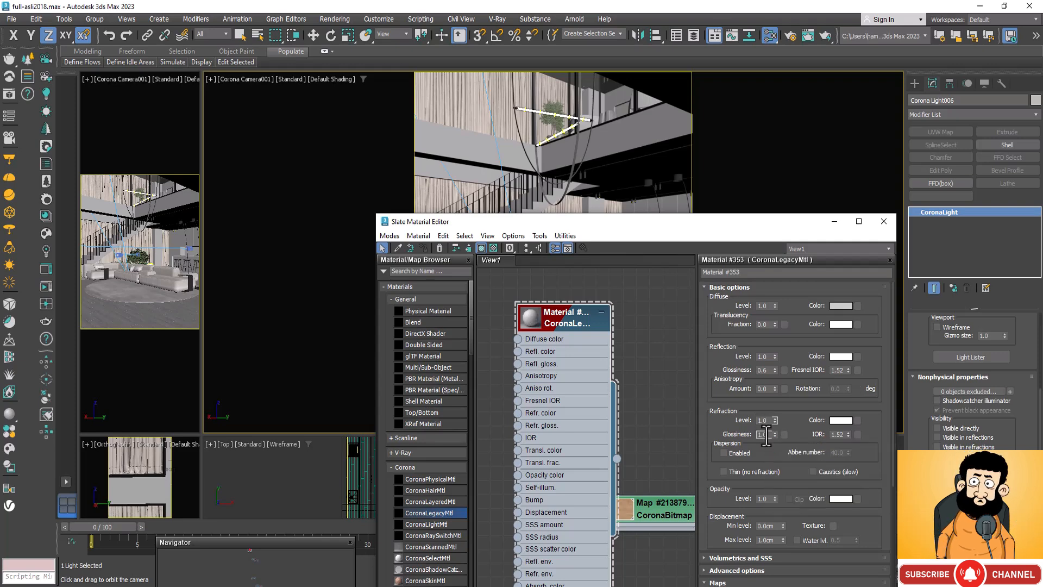
type("0.")
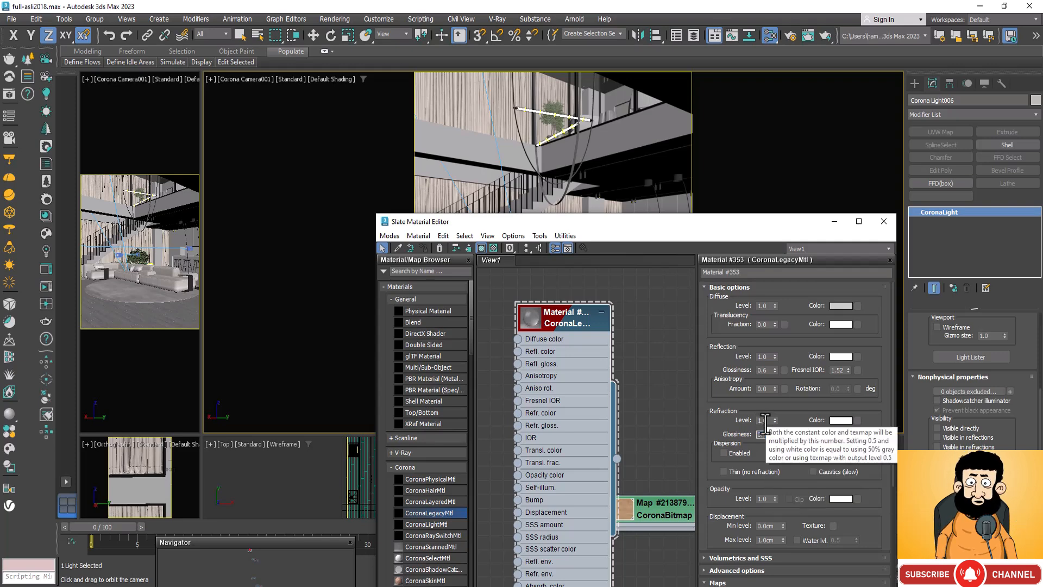
type("2")
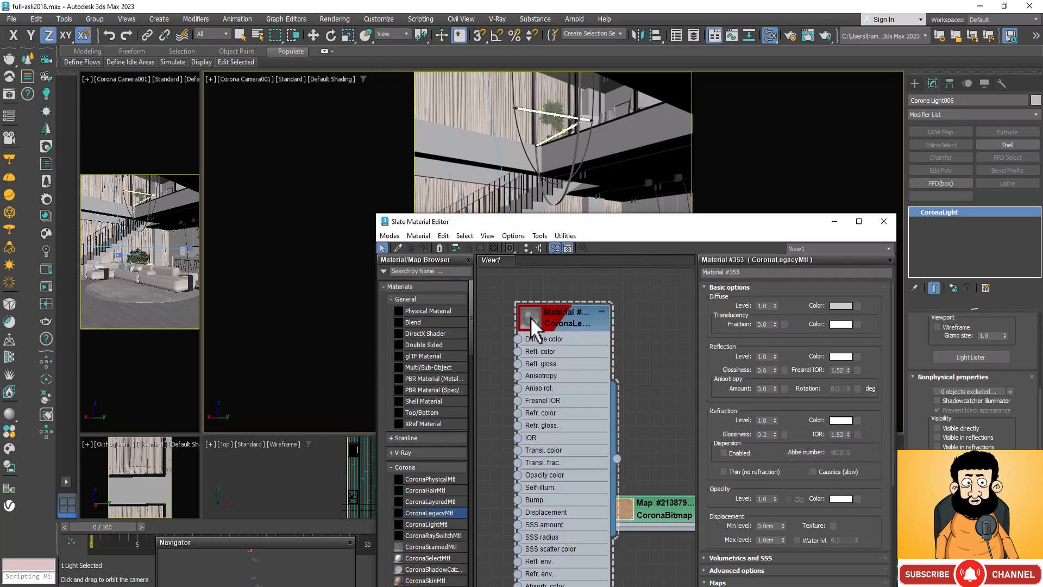
Step: Set the material's refraction level to 0.7 while checking it in a preview window, and close the preview and the Slate Material Editor
right_click(529, 317)
left_click(592, 92)
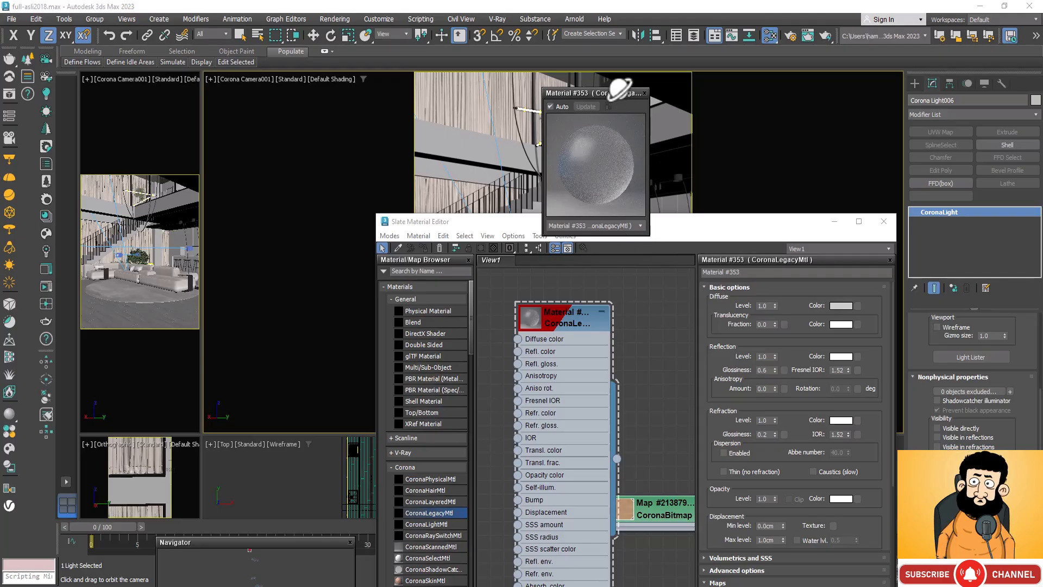
left_click_drag(614, 91, 565, 246)
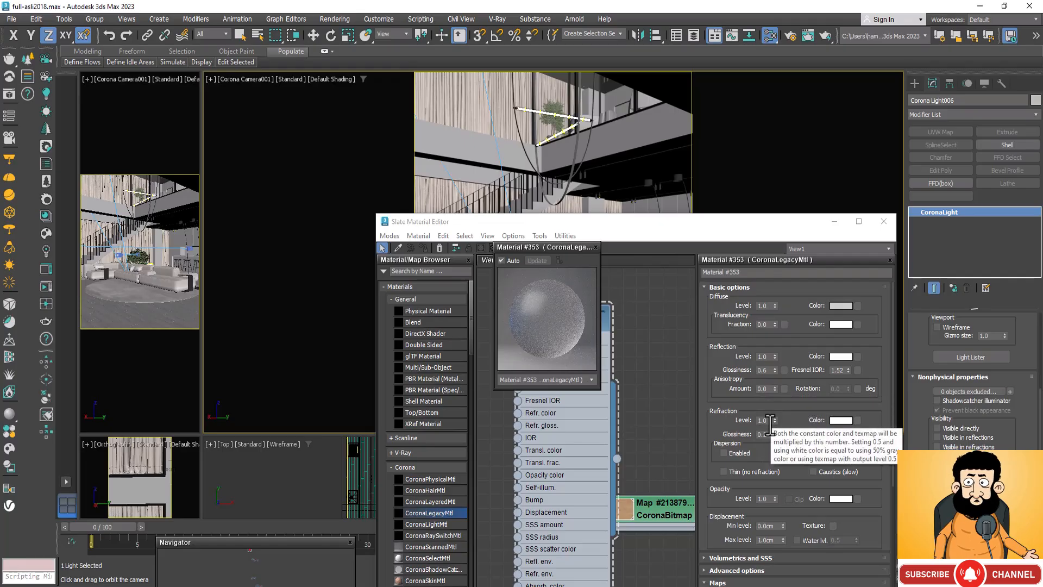
left_click(770, 423)
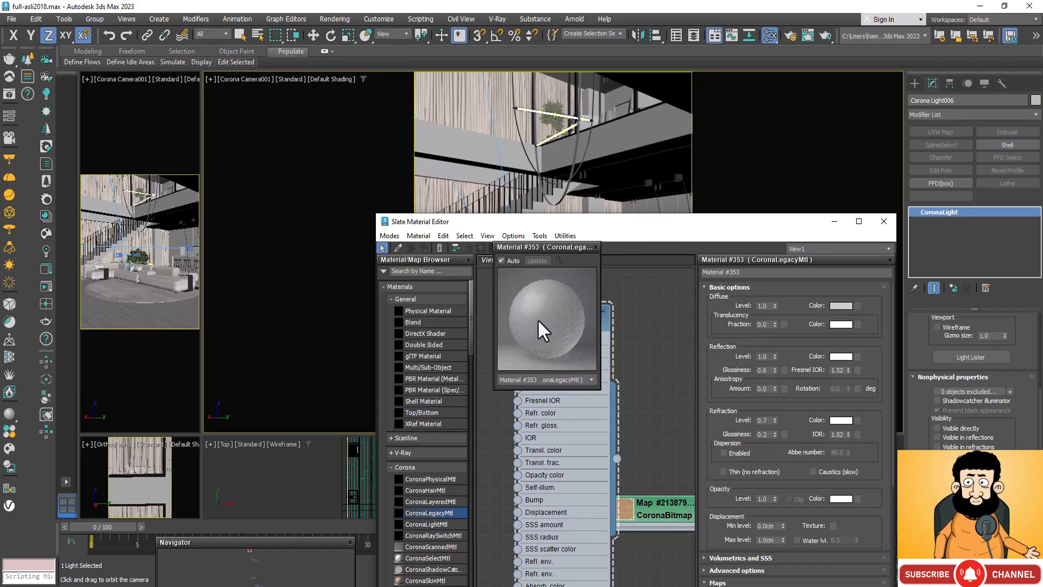
left_click(596, 247)
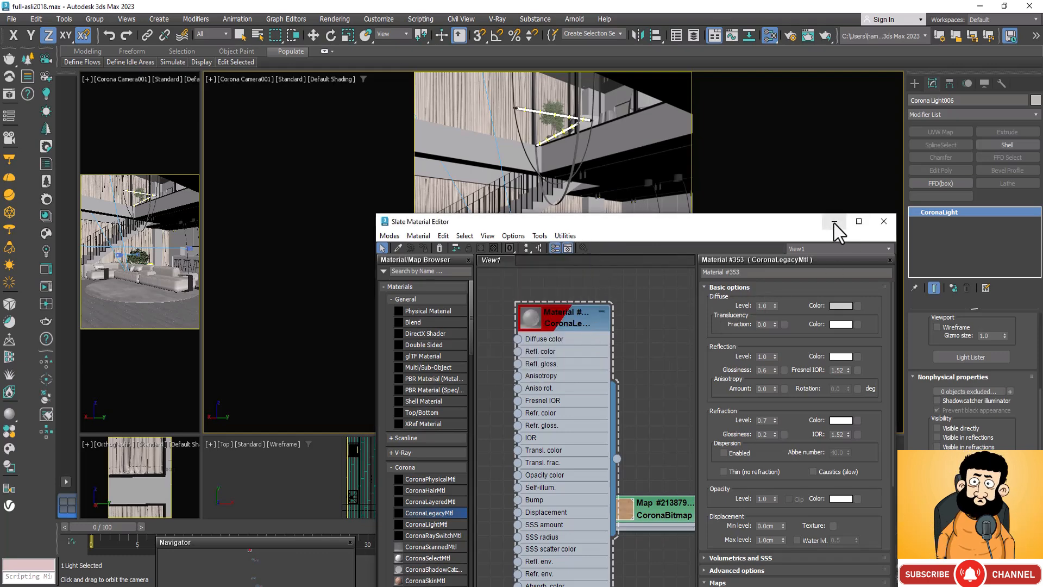
left_click(883, 221)
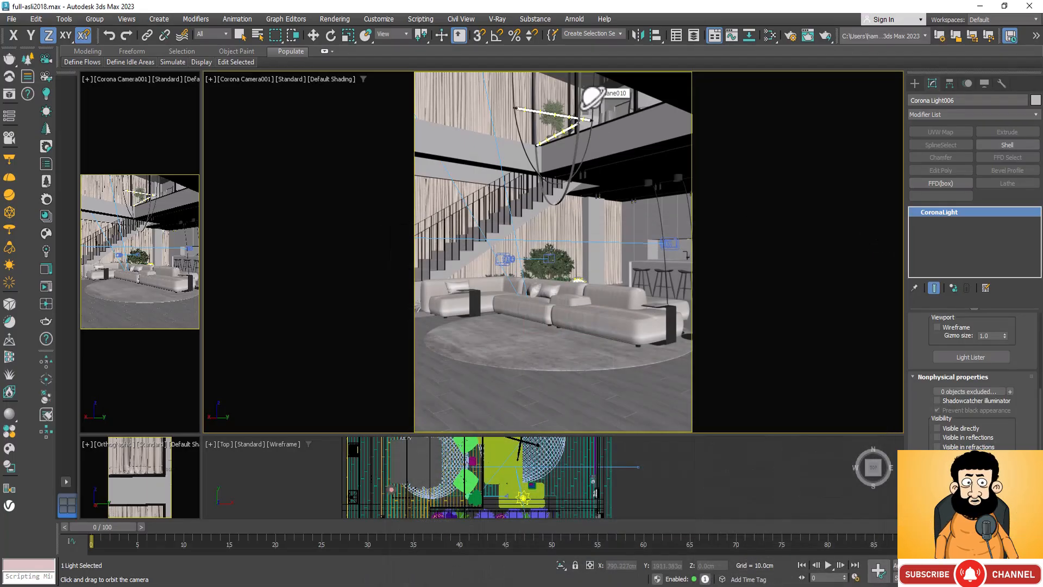